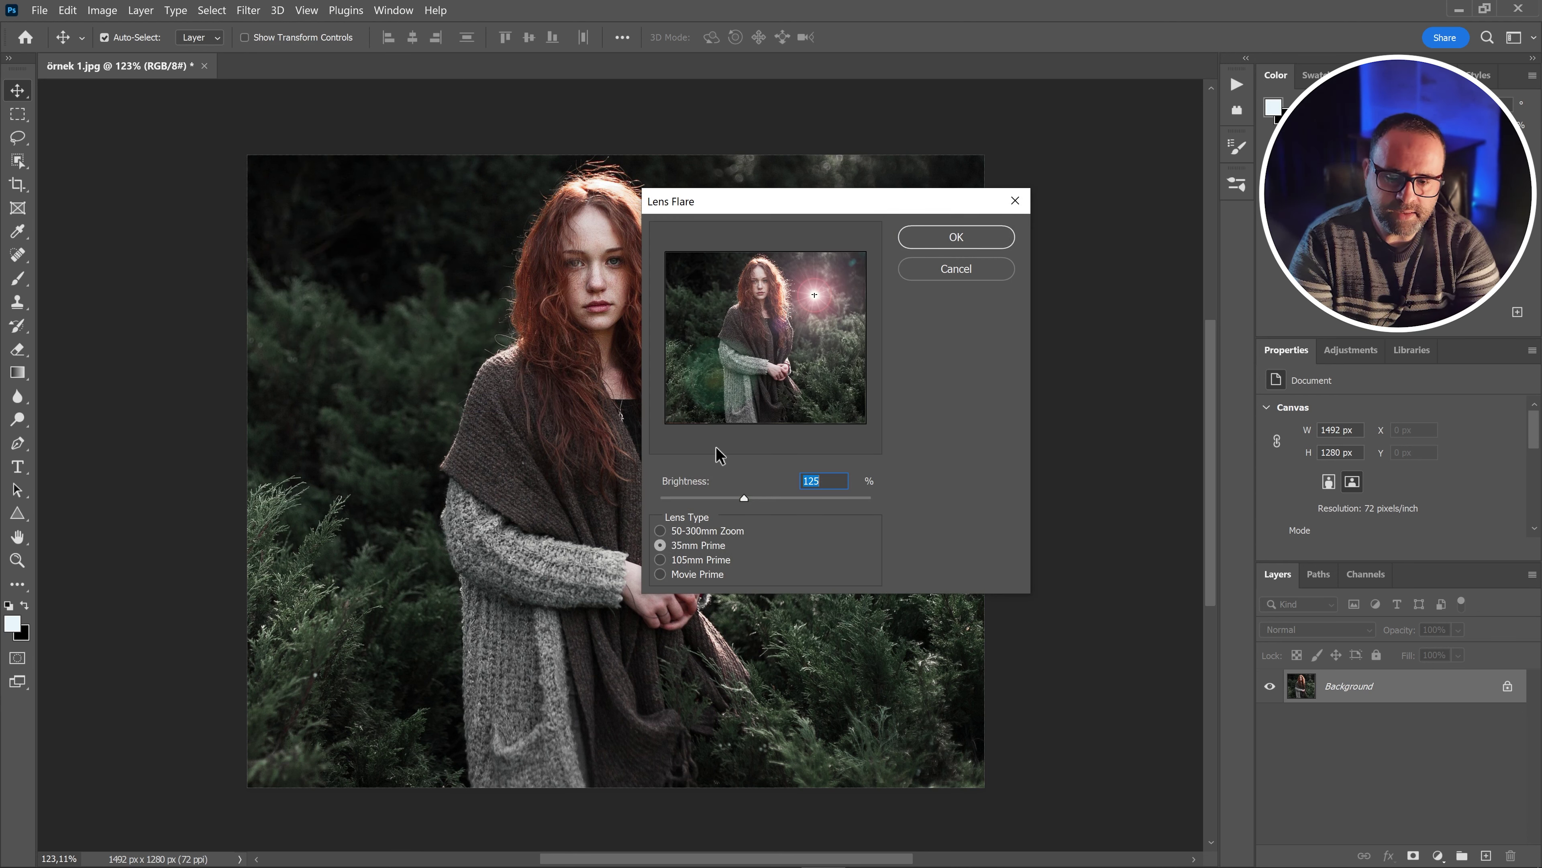
# Try a 35mm Prime lens flare at 132% brightness directly on the photo beside the woman's head, and undo it
pyautogui.moveTo(814, 294)
pyautogui.mouseDown()
pyautogui.moveTo(827, 269)
pyautogui.moveTo(814, 316)
pyautogui.moveTo(831, 279)
pyautogui.mouseUp()
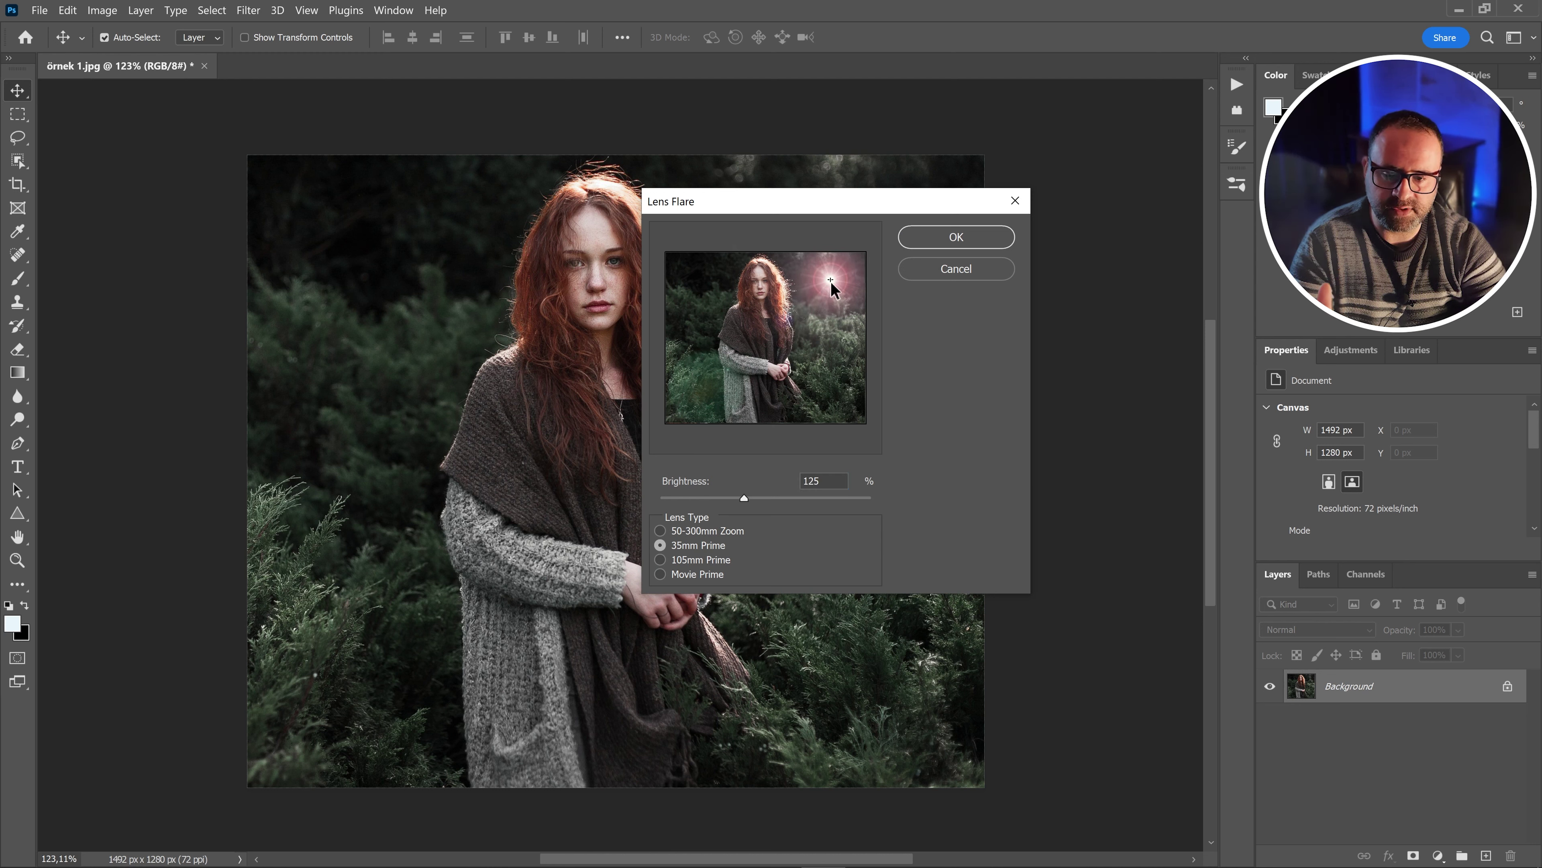
pyautogui.moveTo(744, 497); pyautogui.dragTo(748, 497)
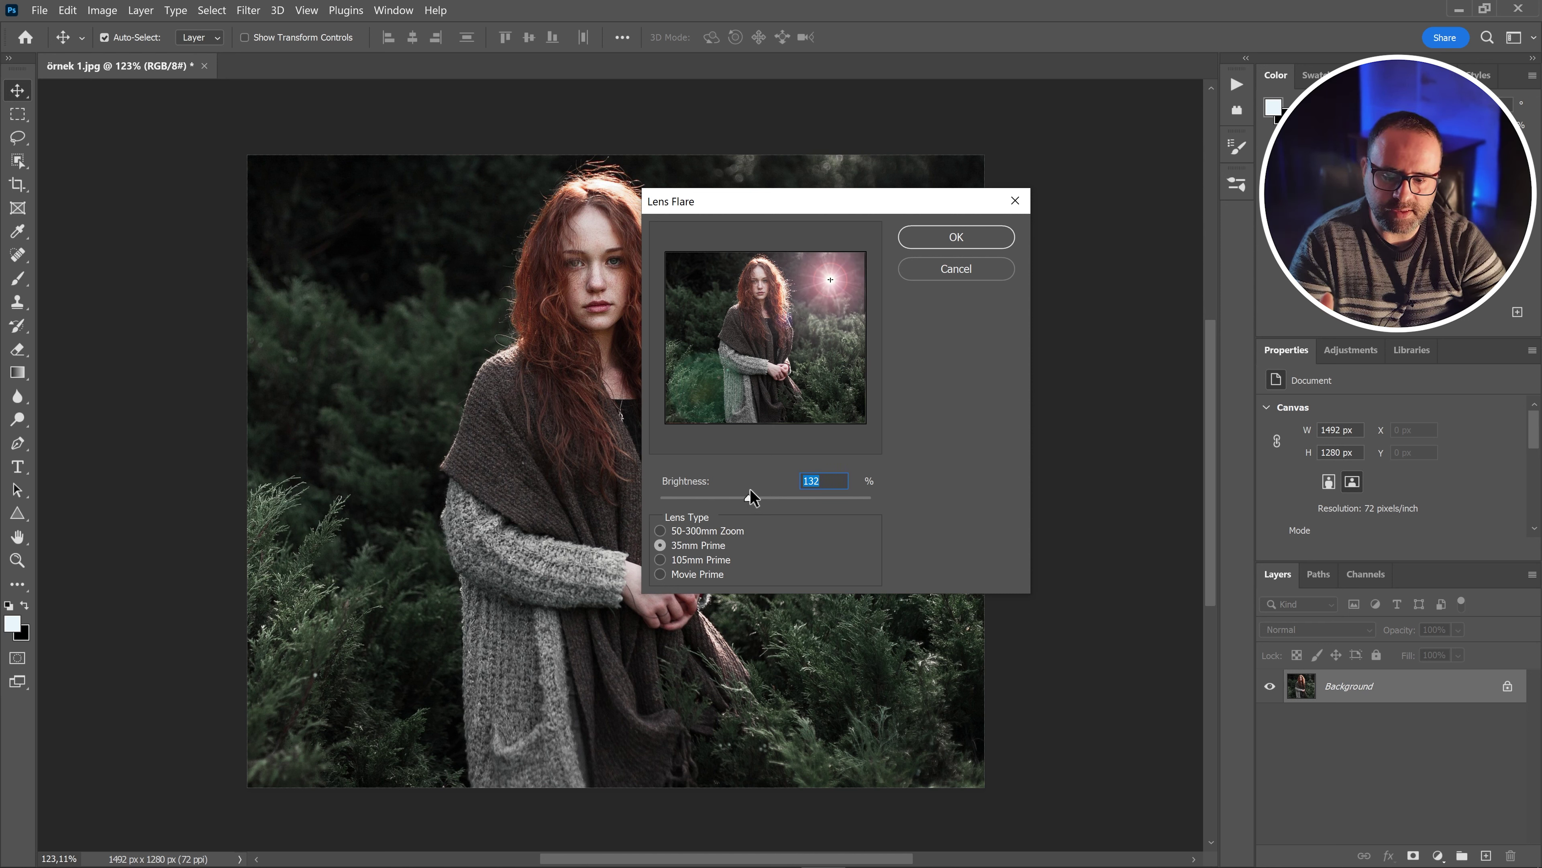
pyautogui.click(719, 532)
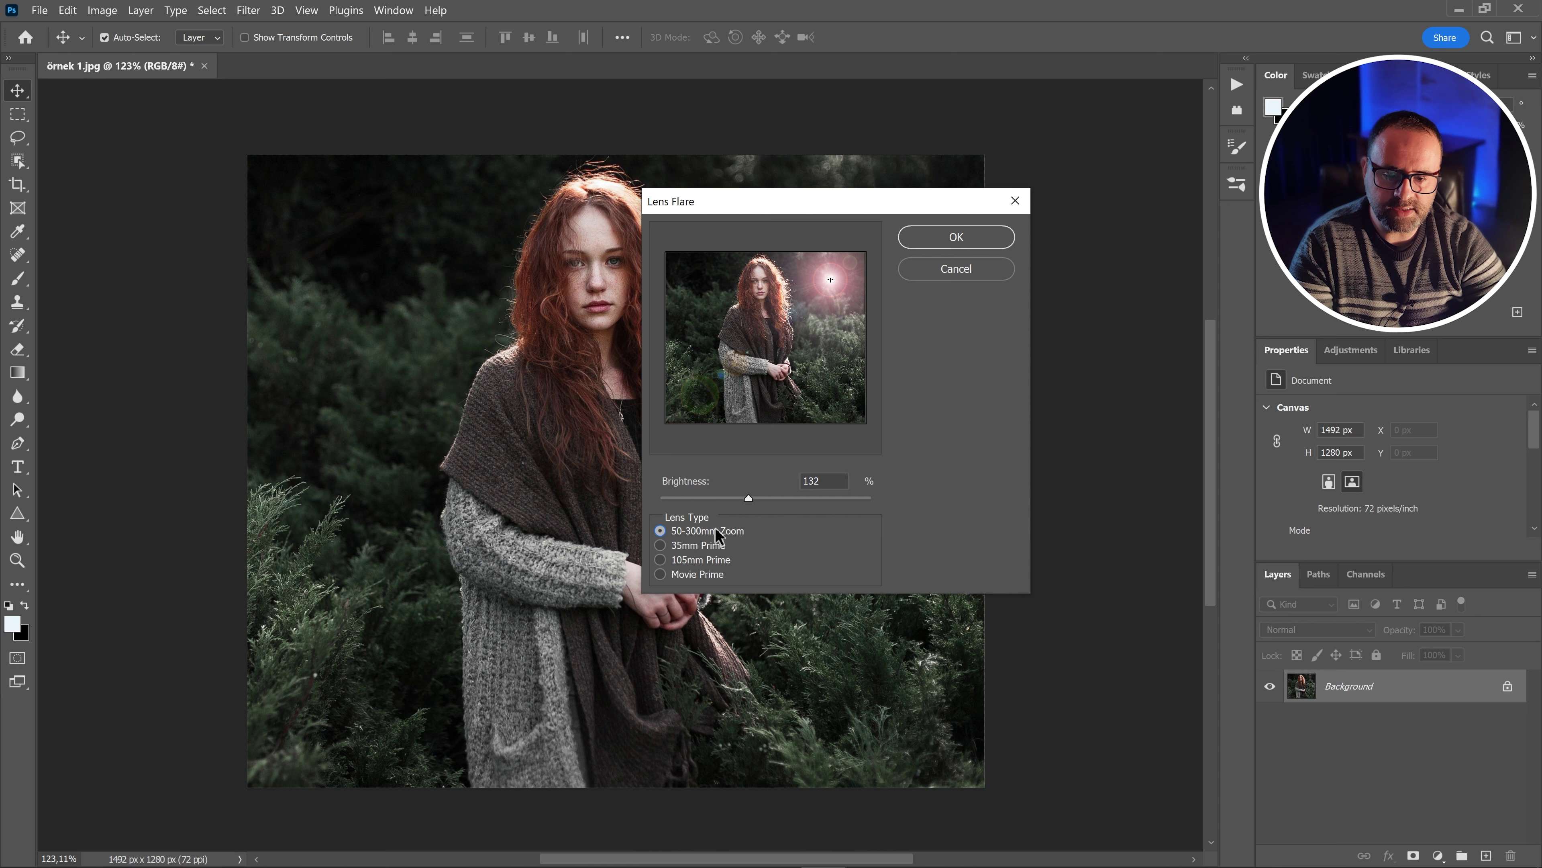
pyautogui.click(666, 574)
pyautogui.click(661, 545)
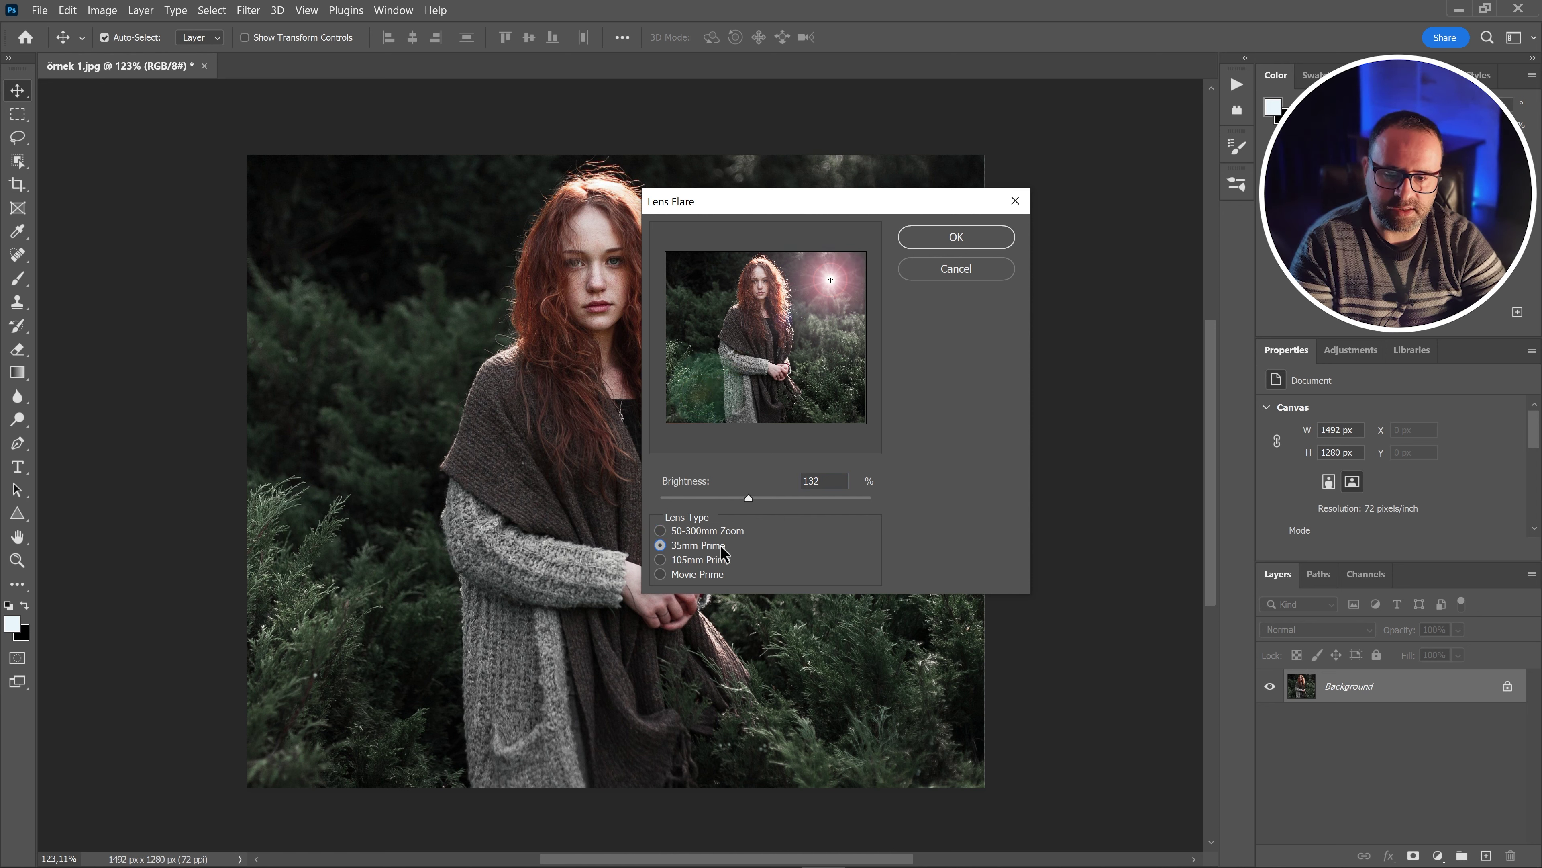
pyautogui.click(951, 242)
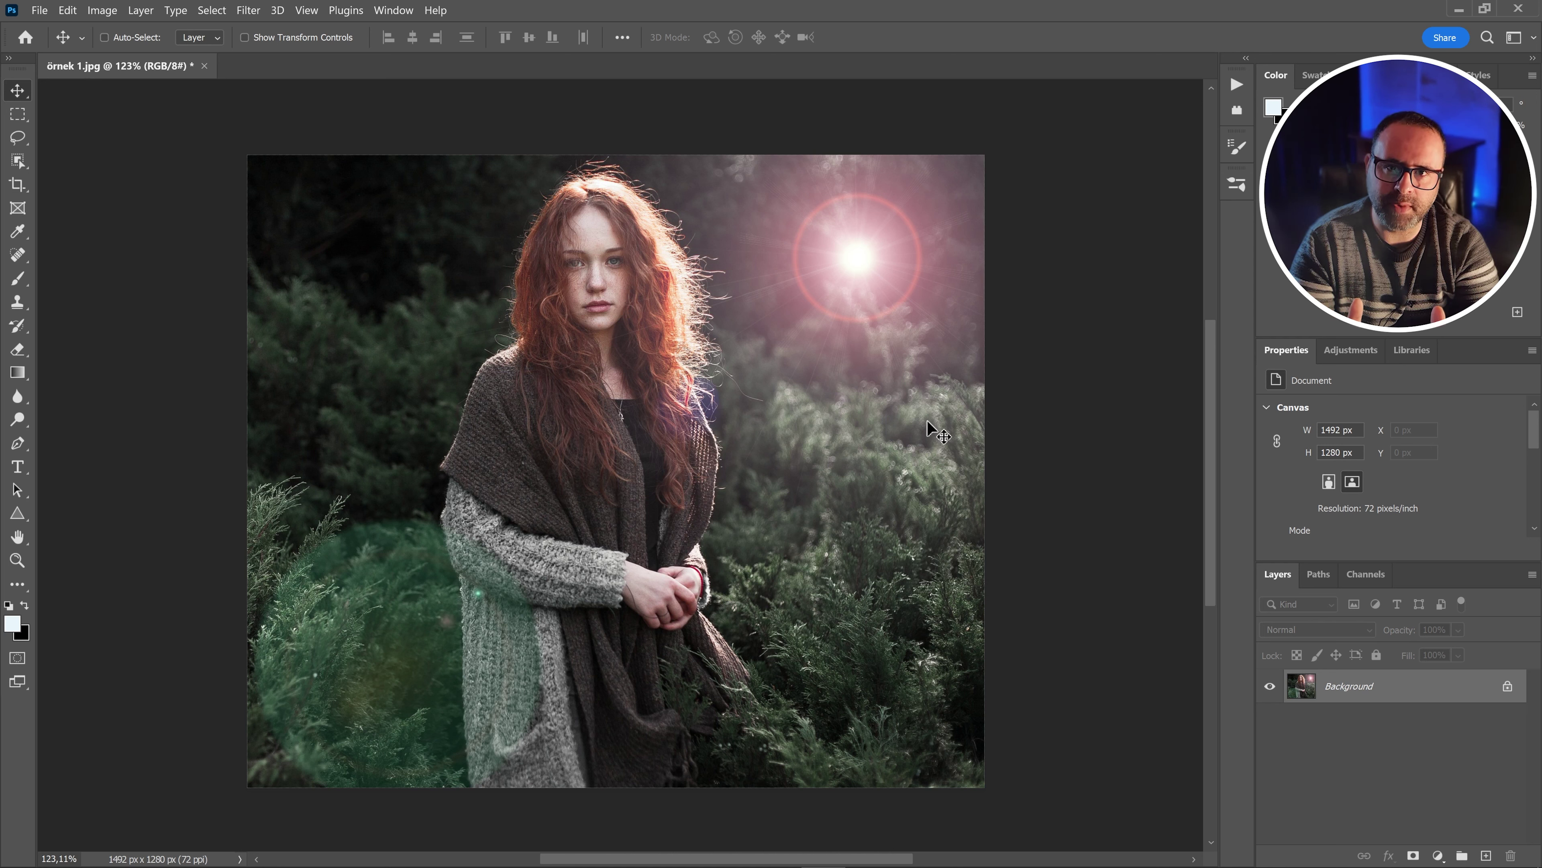
pyautogui.hotkey('ctrl', 'z')
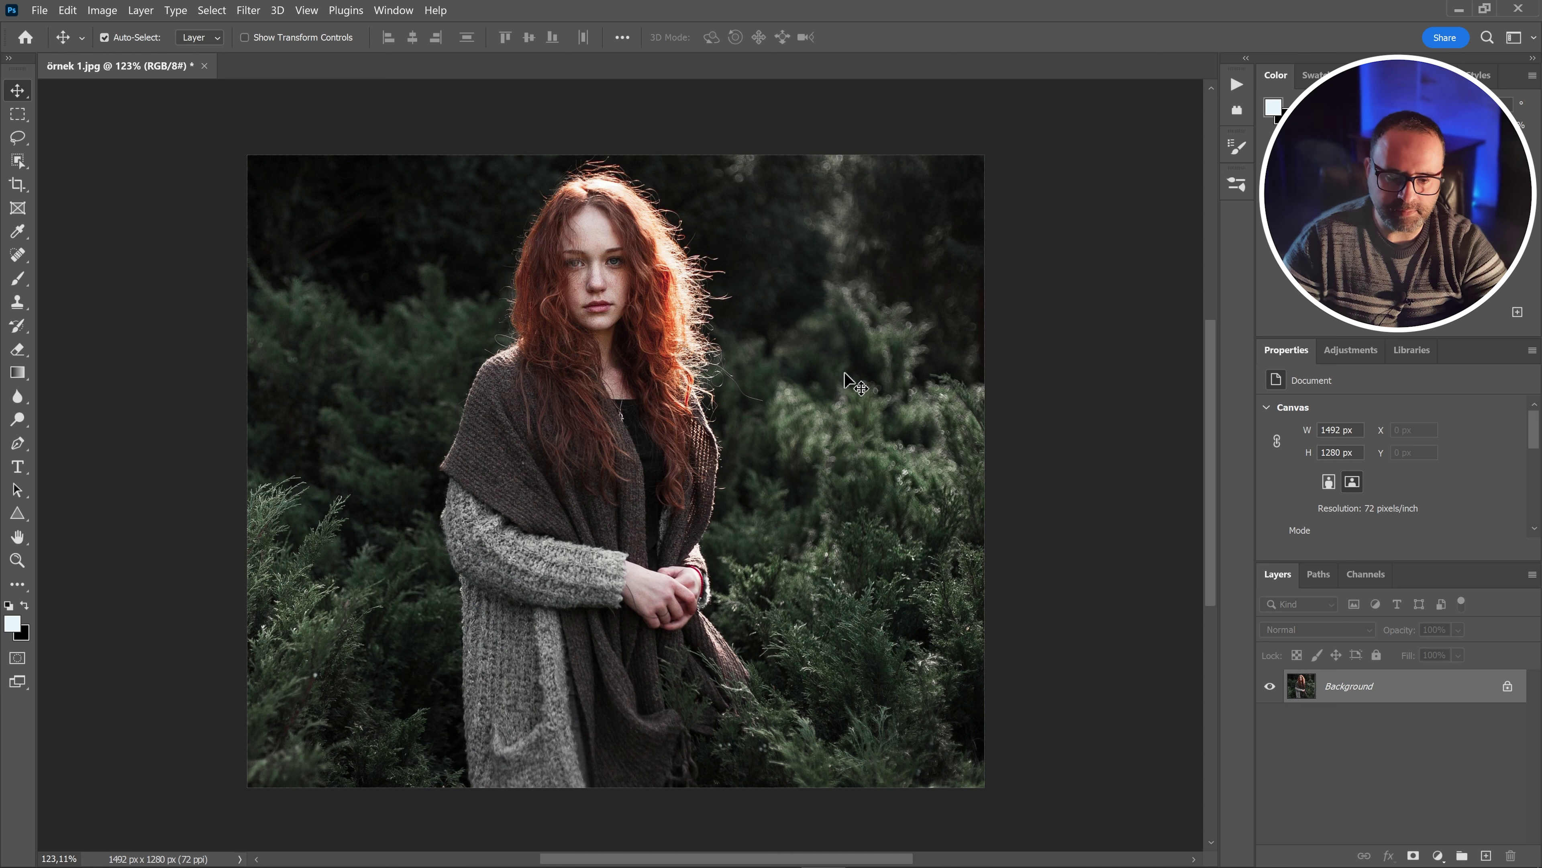
# Add a new layer above the photo and fill it with black
pyautogui.click(1486, 855)
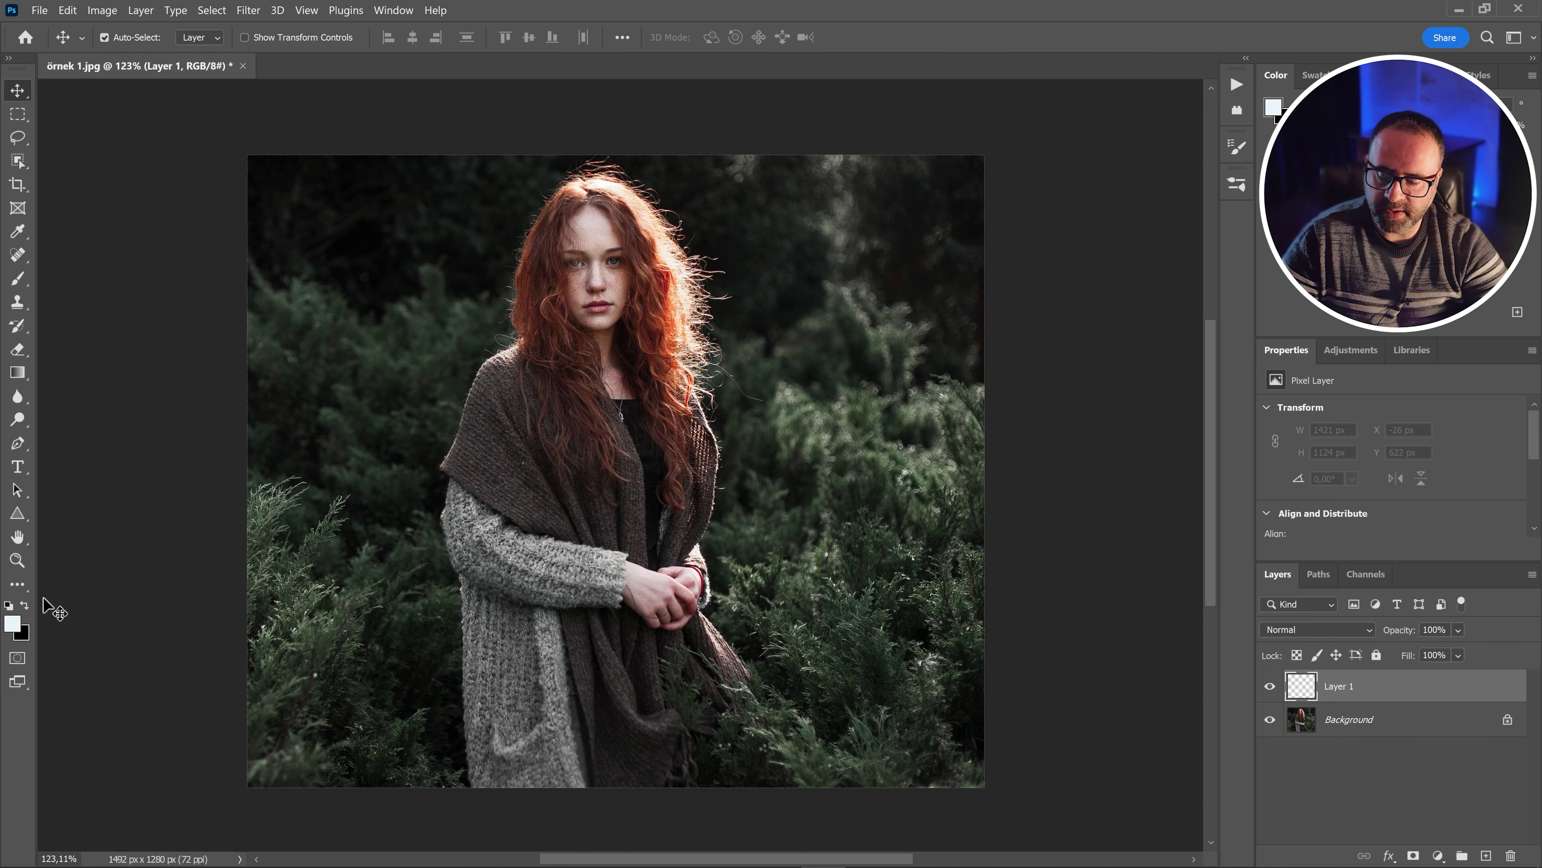
pyautogui.click(25, 605)
pyautogui.hotkey('alt', 'Delete')
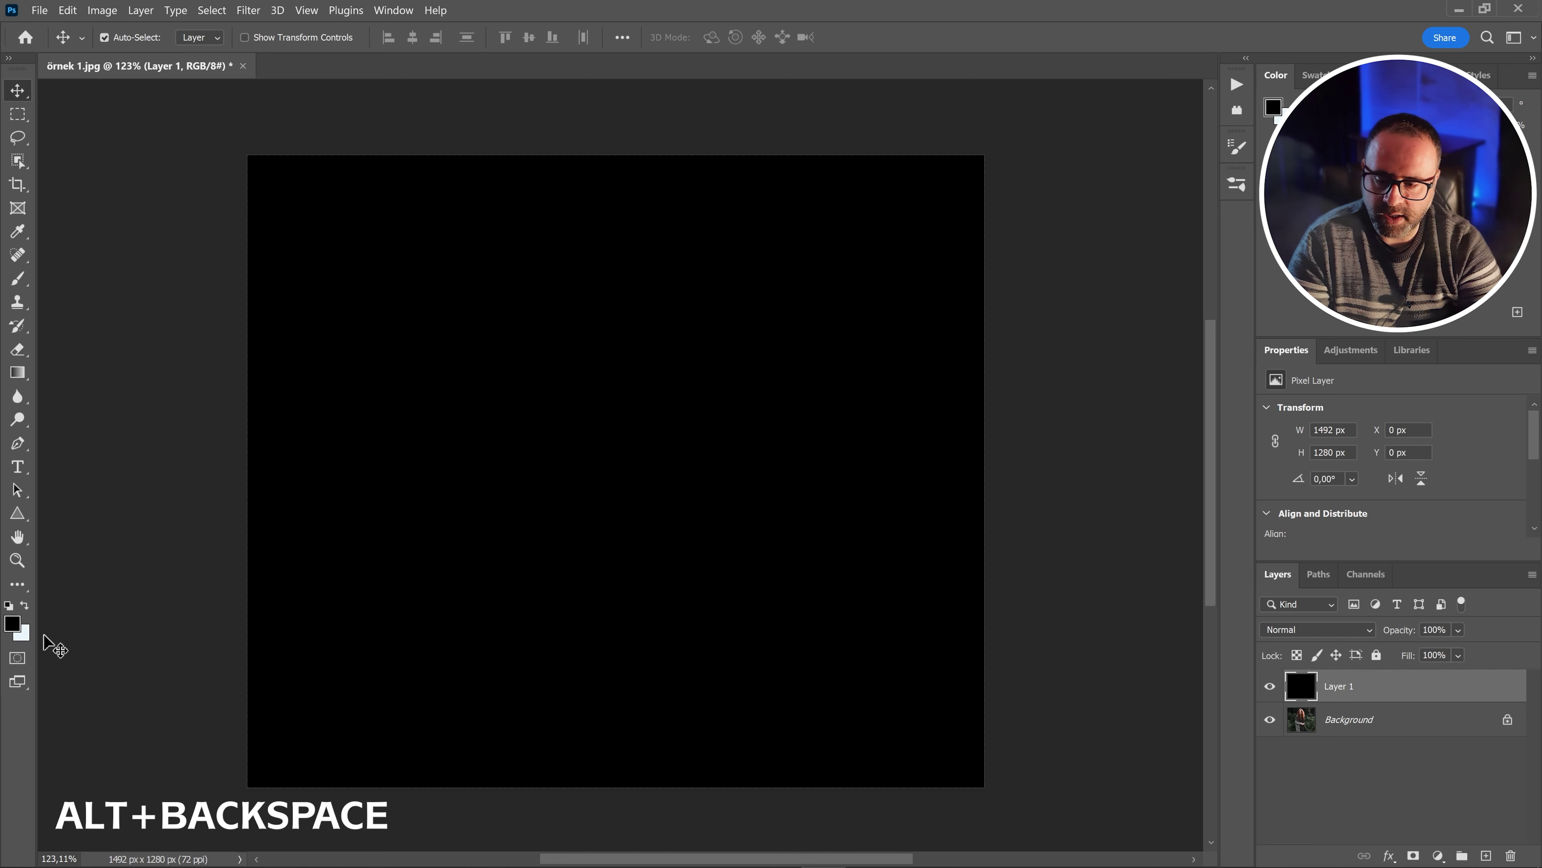
# Render a 35mm Prime lens flare near the upper-right corner of the black layer and set the layer's blend mode to Screen
pyautogui.click(257, 16)
pyautogui.moveTo(334, 303)
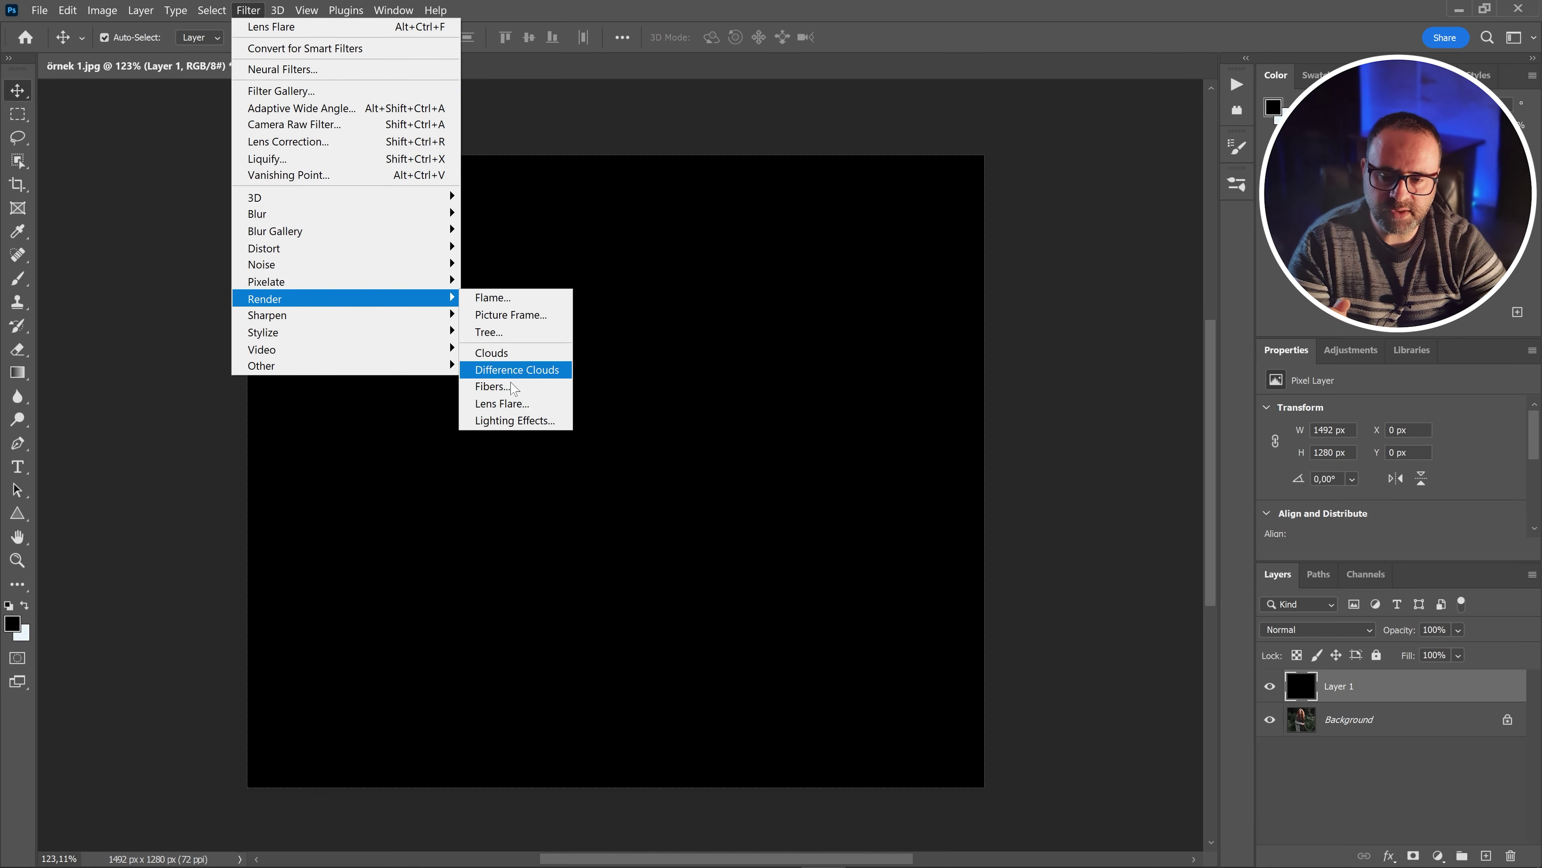
pyautogui.click(515, 404)
pyautogui.click(839, 270)
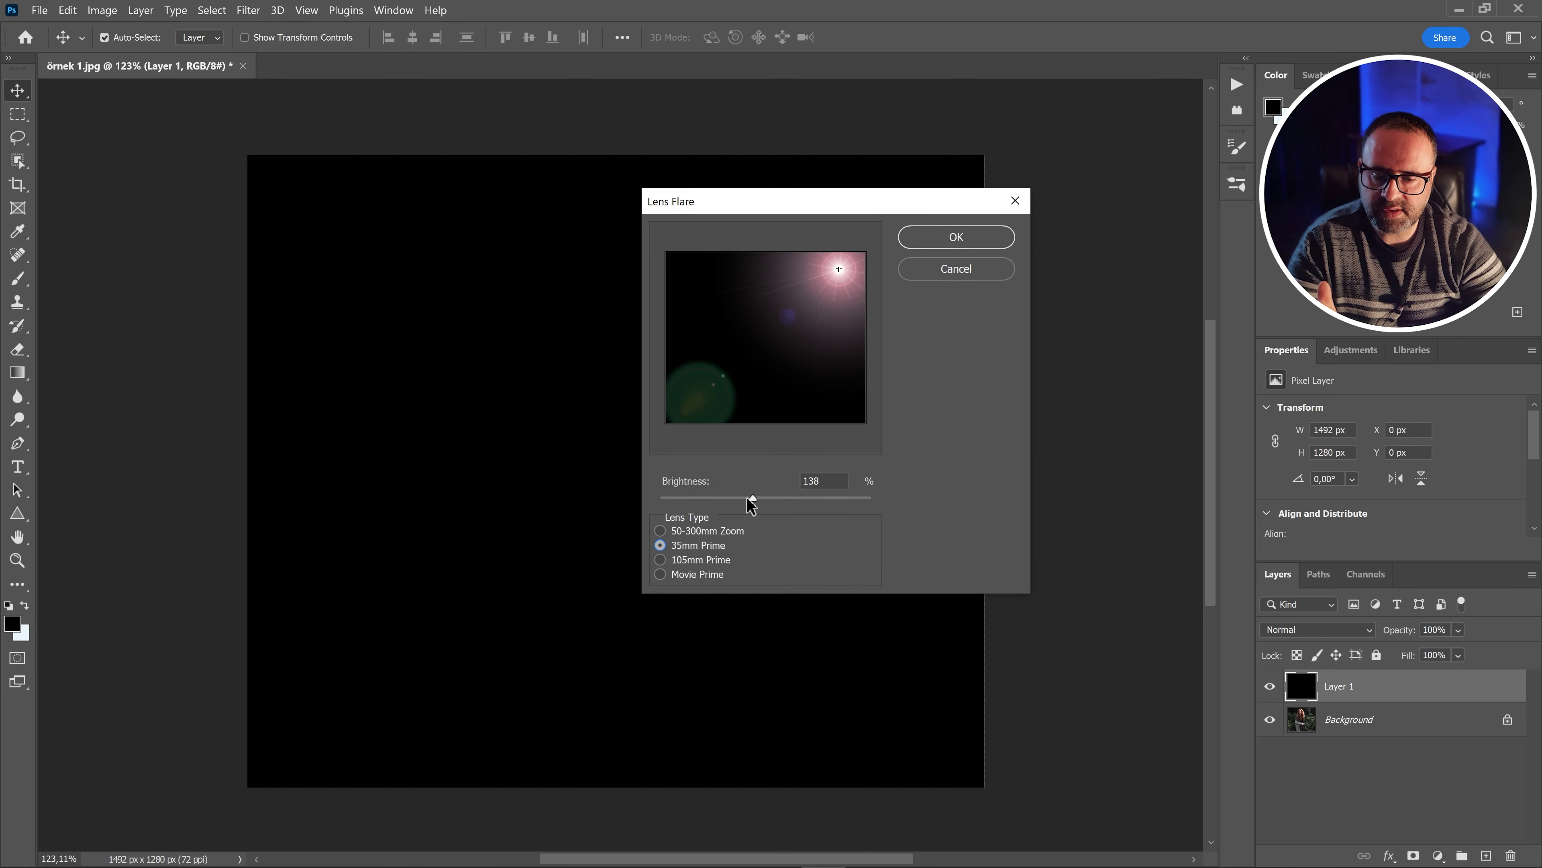
pyautogui.moveTo(750, 504); pyautogui.dragTo(760, 498)
pyautogui.click(963, 242)
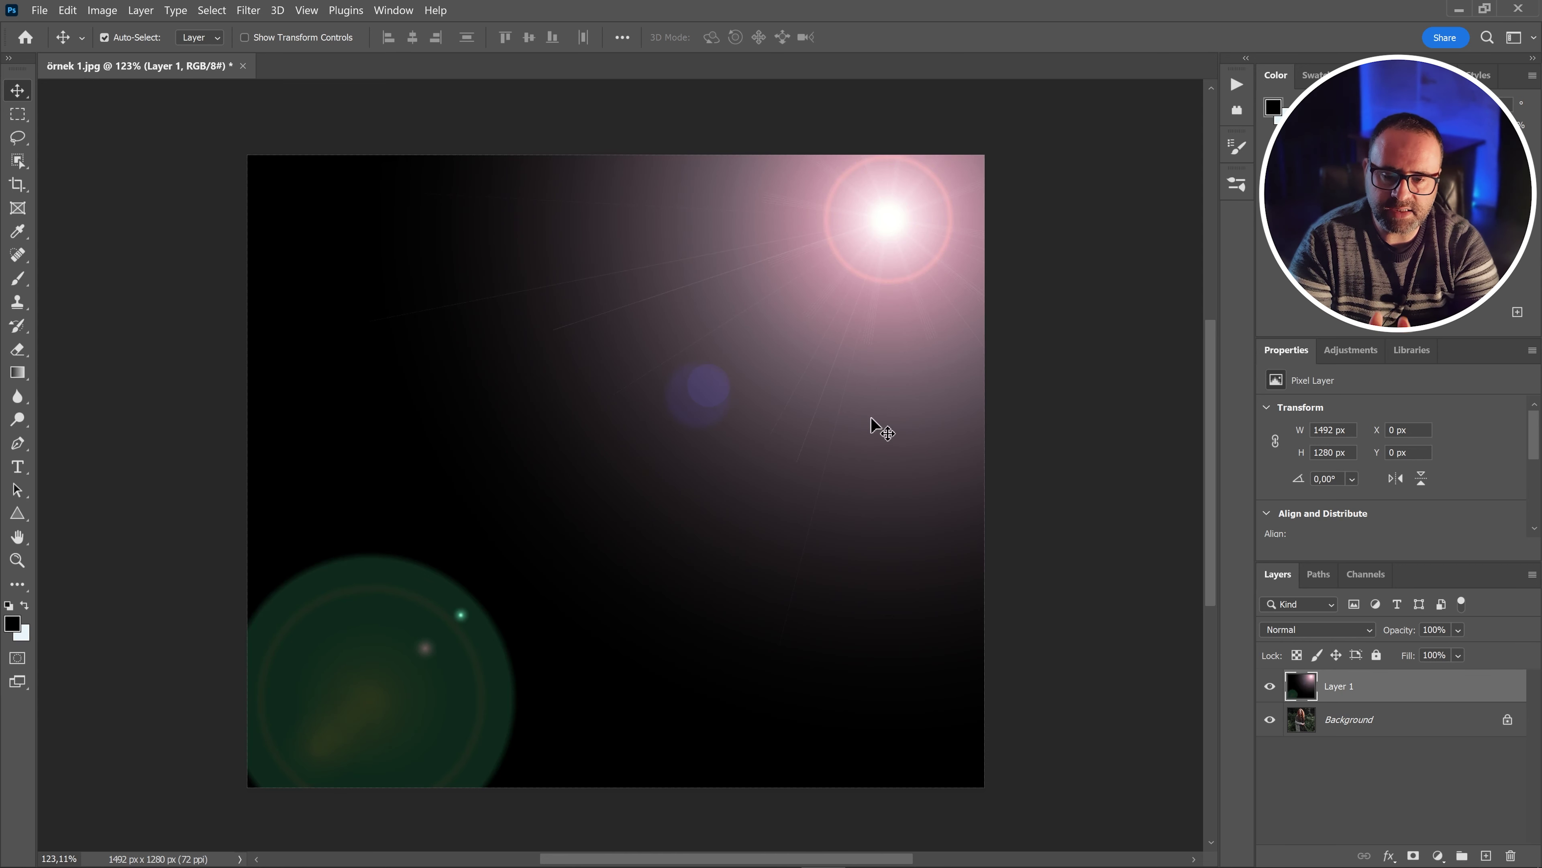
pyautogui.click(1297, 632)
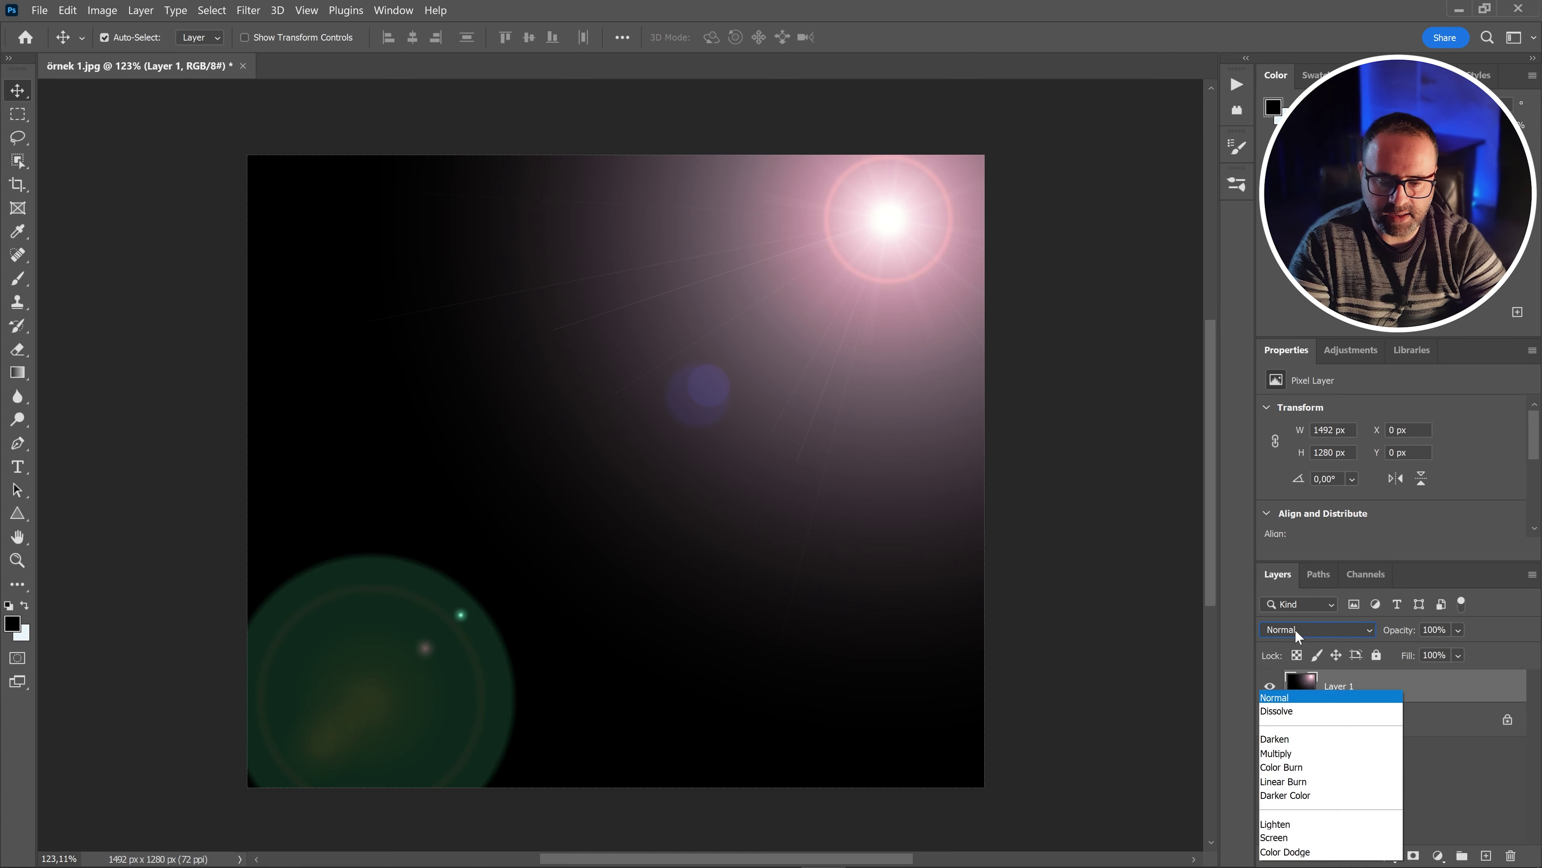
pyautogui.click(1296, 552)
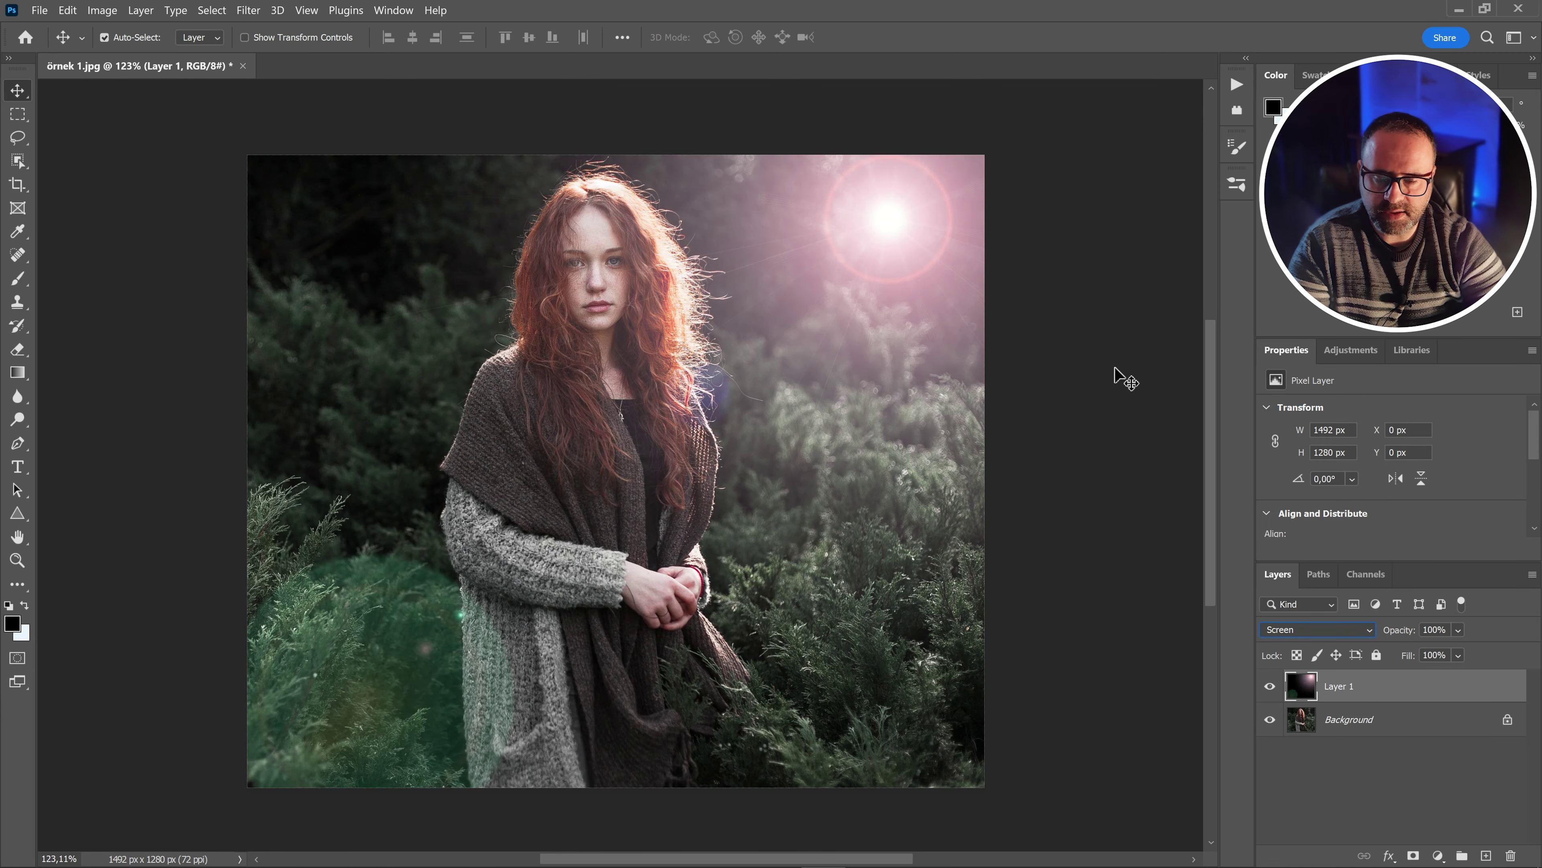
# Enlarge the flare layer to about 1726 × 1480 px so the light source sits at the photo's upper-right corner
pyautogui.moveTo(916, 282)
pyautogui.mouseDown()
pyautogui.moveTo(881, 258)
pyautogui.moveTo(764, 283)
pyautogui.moveTo(933, 260)
pyautogui.moveTo(881, 268)
pyautogui.moveTo(942, 216)
pyautogui.moveTo(866, 295)
pyautogui.moveTo(895, 251)
pyautogui.moveTo(880, 262)
pyautogui.moveTo(911, 284)
pyautogui.mouseUp()
pyautogui.hotkey('ctrl', 'z')
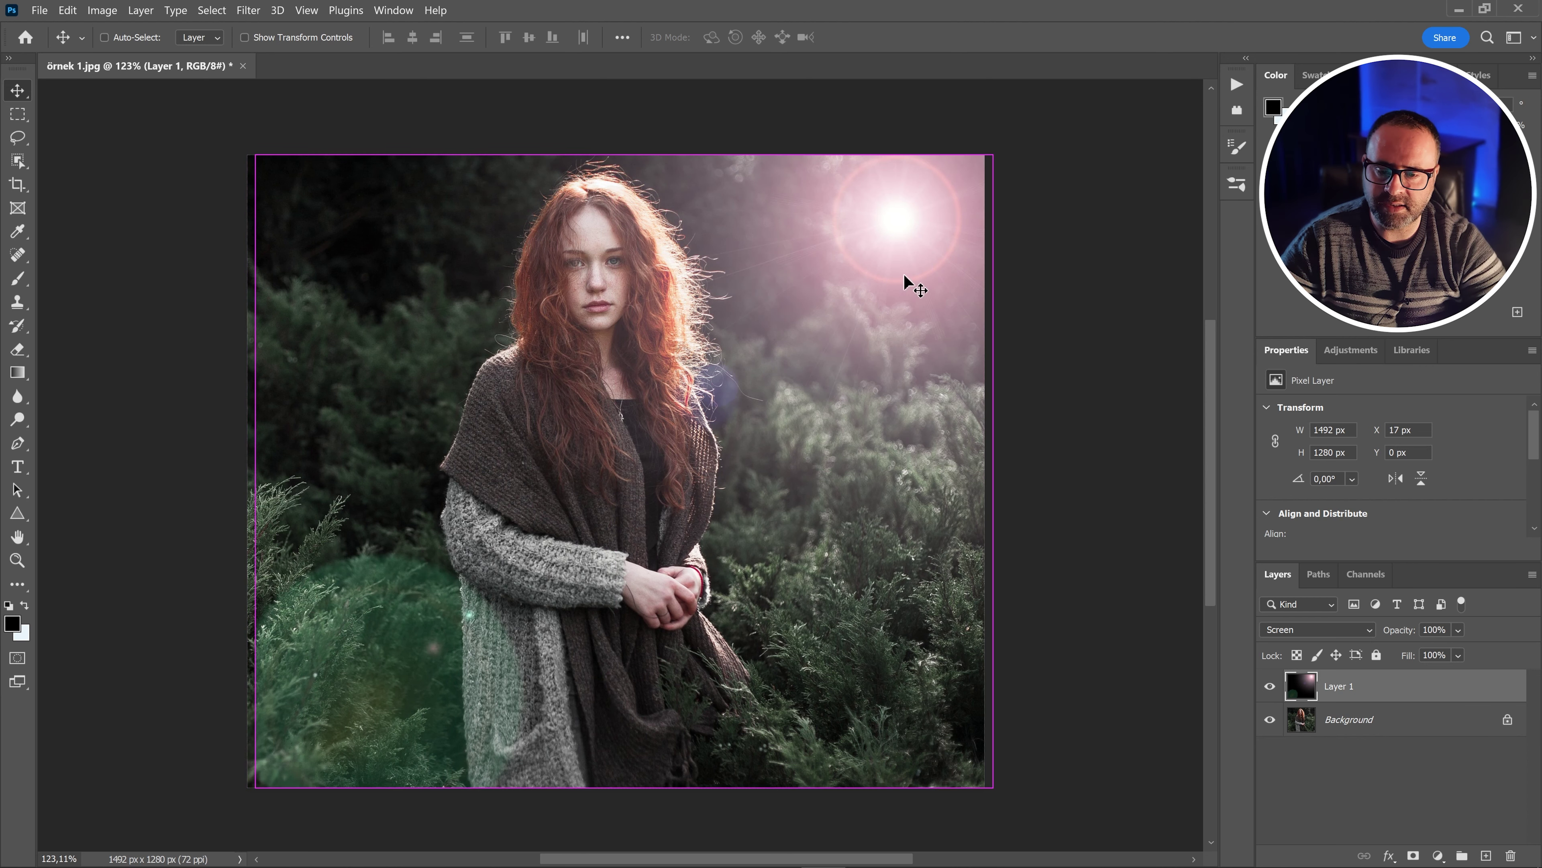
pyautogui.hotkey('ctrl', 't')
pyautogui.moveTo(994, 149); pyautogui.dragTo(1077, 83)
pyautogui.hotkey('ctrl', '-')
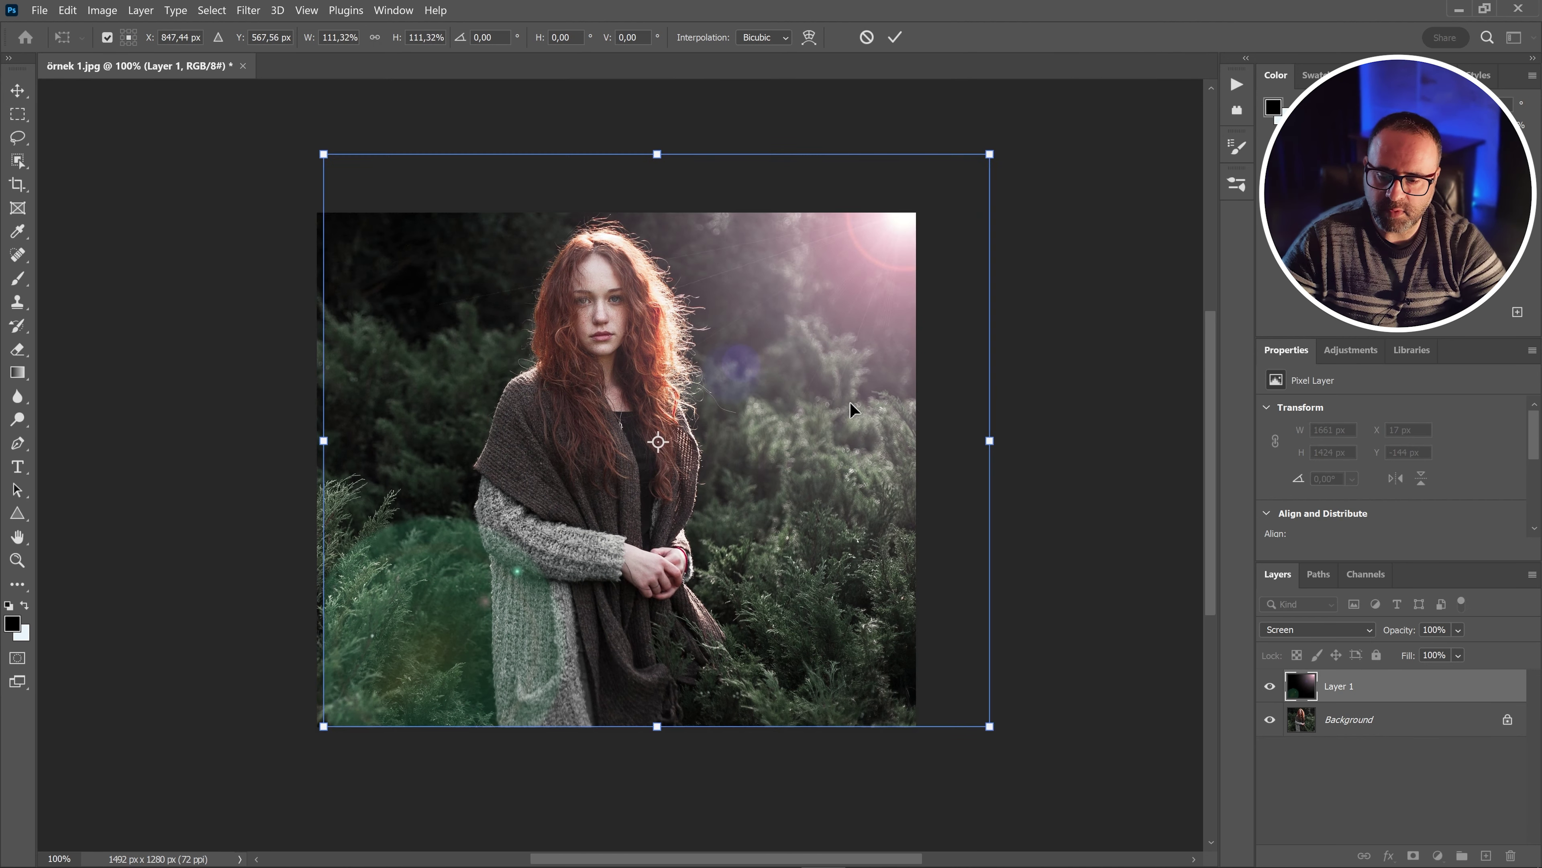
pyautogui.moveTo(990, 156)
pyautogui.mouseDown()
pyautogui.moveTo(1069, 96)
pyautogui.moveTo(1016, 149)
pyautogui.mouseUp()
pyautogui.press('Return')
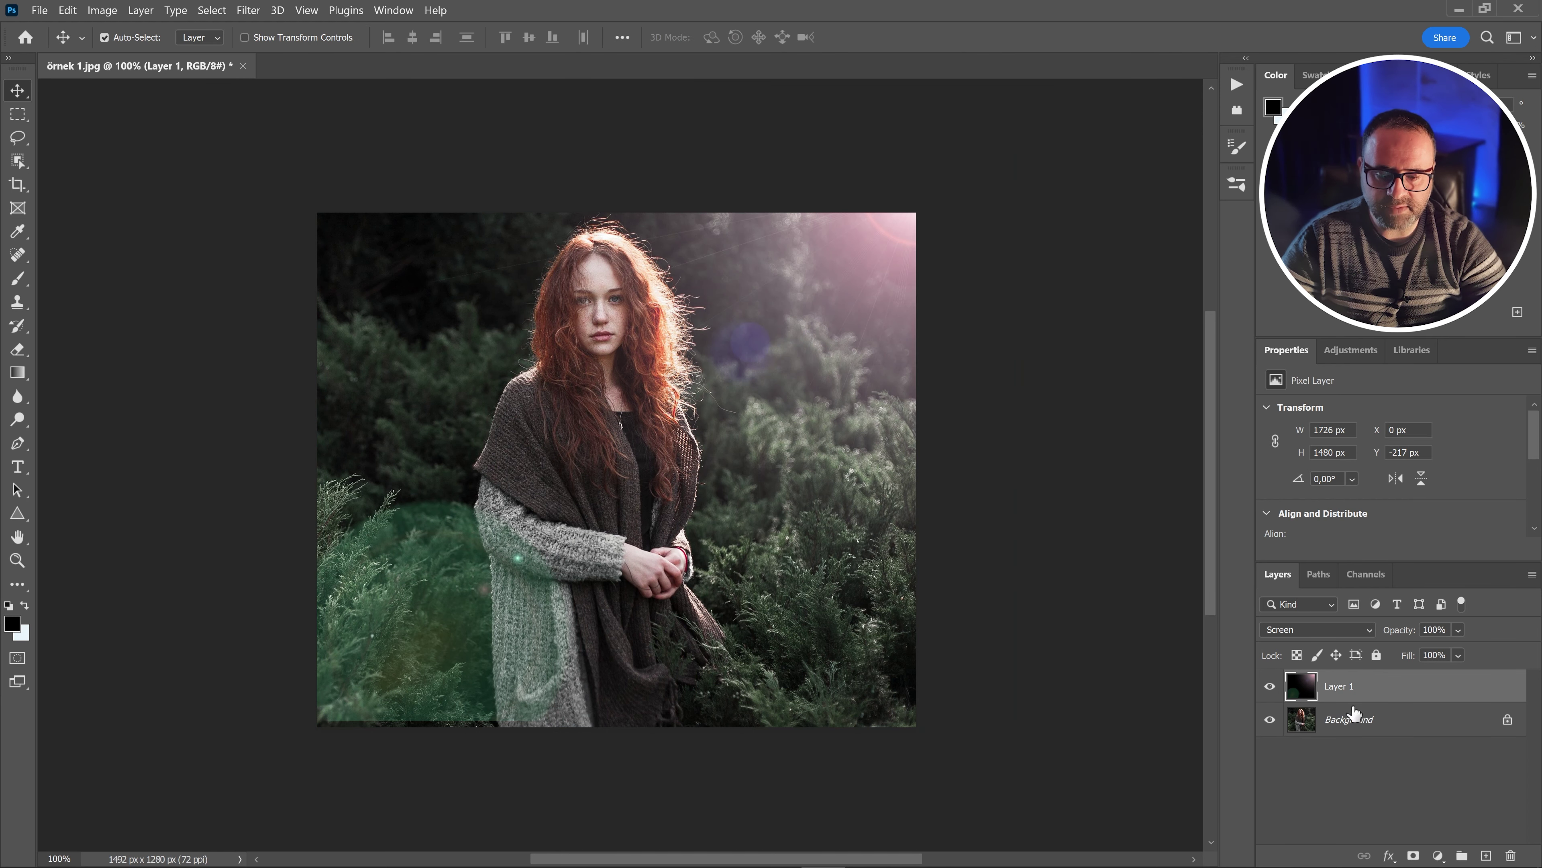
# Add a mask to the flare layer and paint out the green flare over the left foliage and cardigan with a 480 px black brush
pyautogui.click(1413, 857)
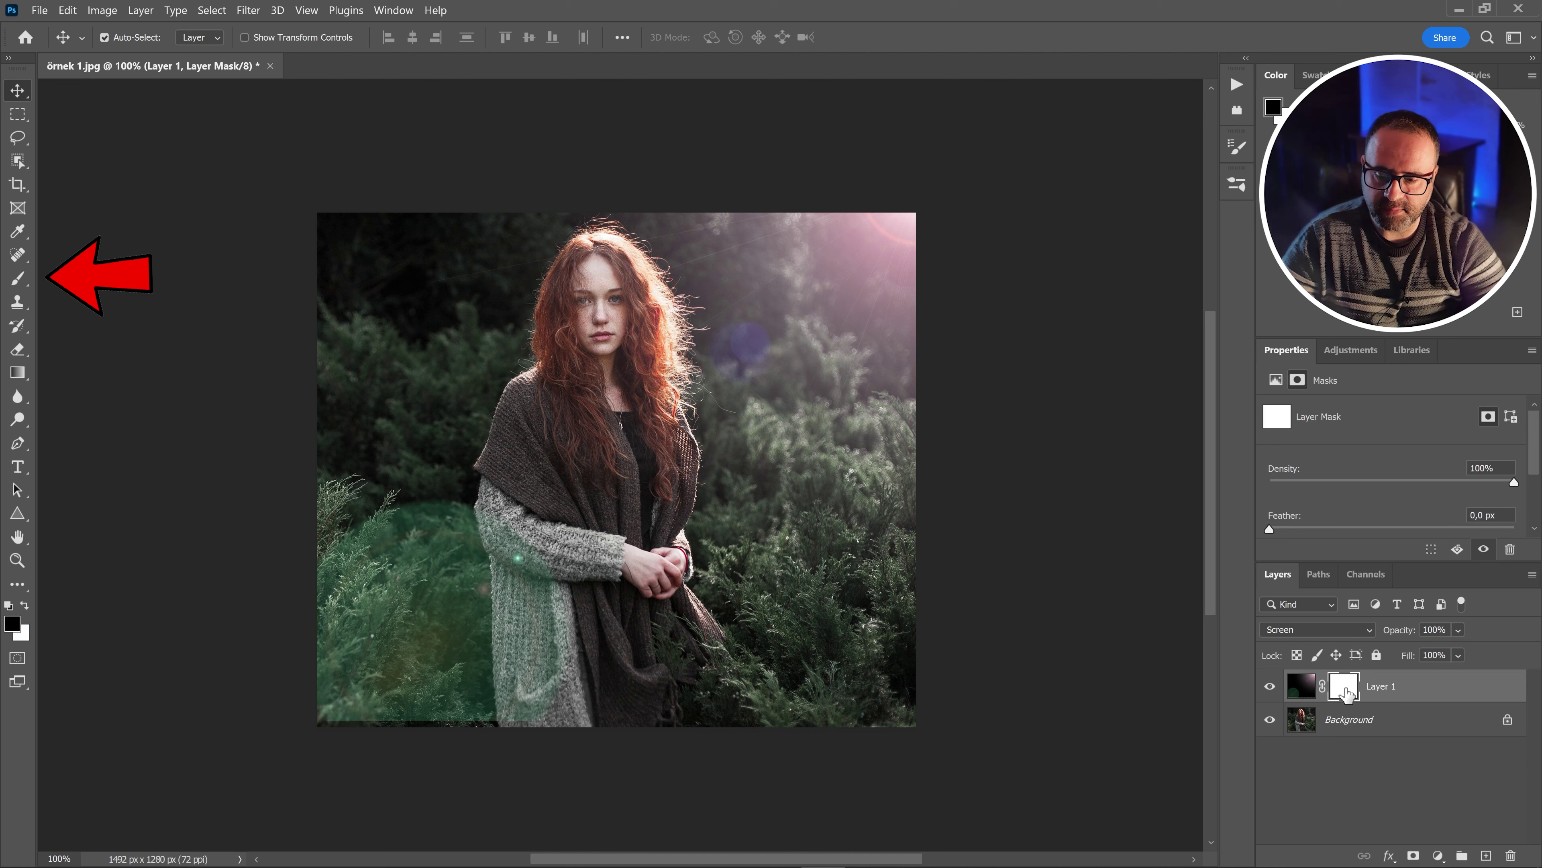
pyautogui.click(18, 279)
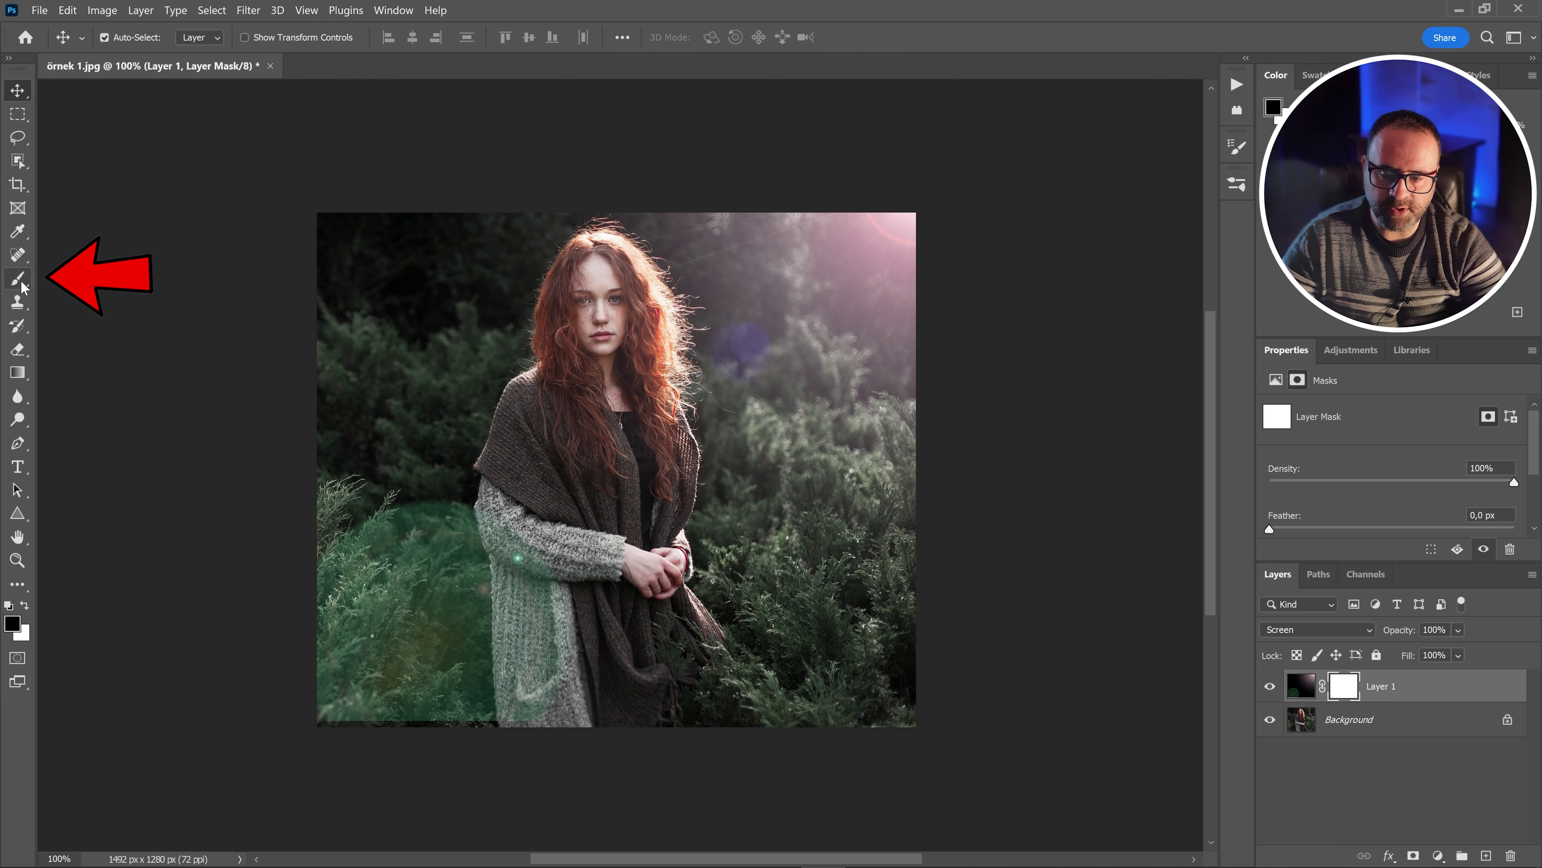
pyautogui.moveTo(401, 554)
pyautogui.mouseDown()
pyautogui.moveTo(497, 609)
pyautogui.moveTo(392, 677)
pyautogui.moveTo(443, 707)
pyautogui.moveTo(542, 638)
pyautogui.moveTo(655, 648)
pyautogui.moveTo(429, 576)
pyautogui.moveTo(469, 581)
pyautogui.moveTo(449, 564)
pyautogui.moveTo(435, 311)
pyautogui.moveTo(377, 282)
pyautogui.mouseUp()
# Select the flare layer's image instead of its mask and slightly reduce the layer's opacity
pyautogui.click(1302, 685)
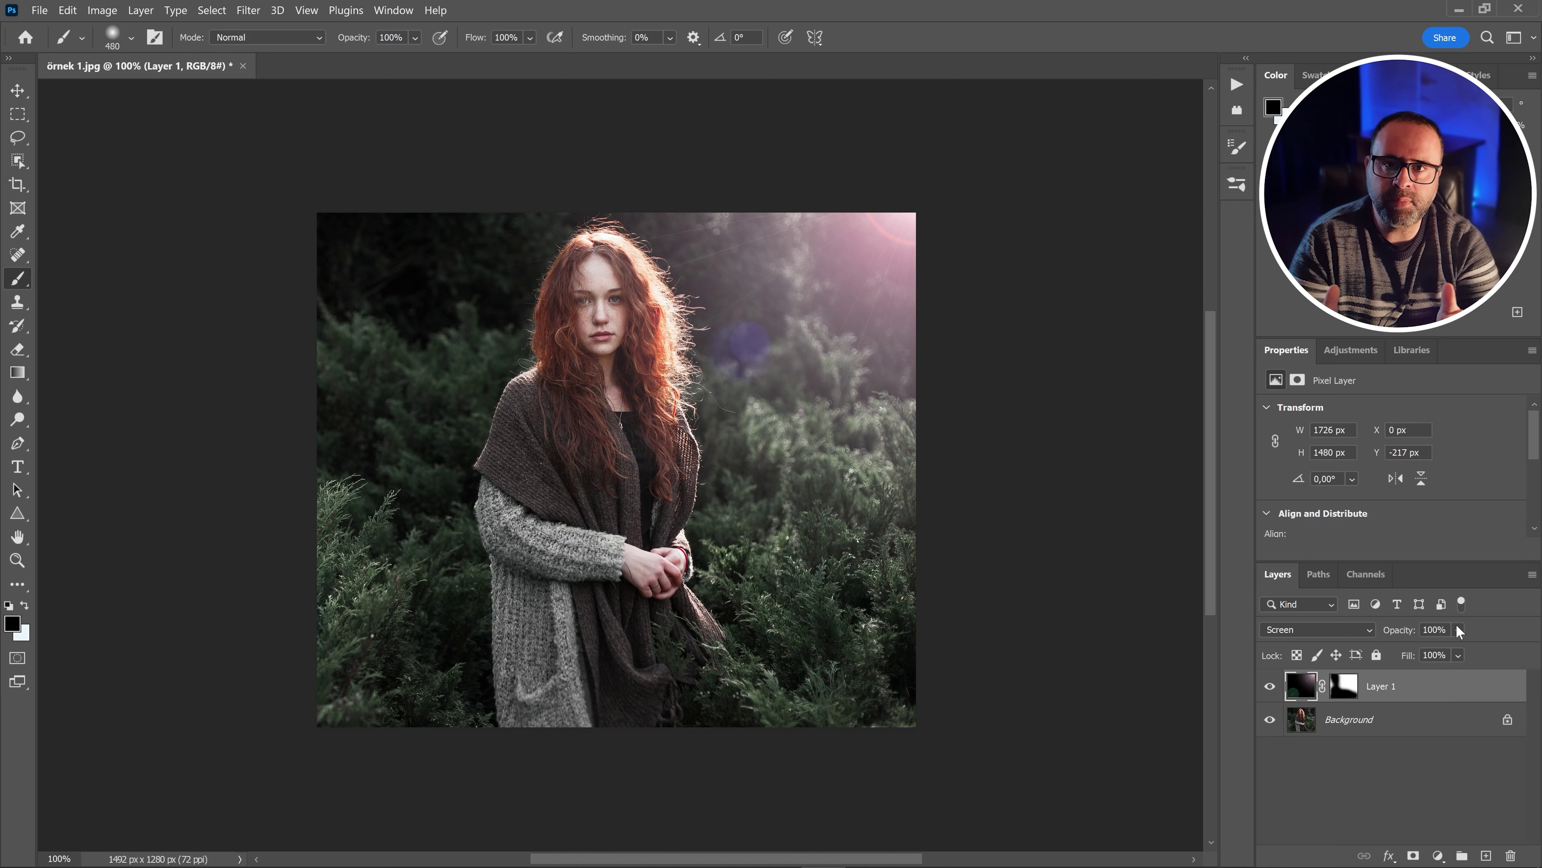
pyautogui.click(1458, 655)
pyautogui.moveTo(1508, 648); pyautogui.dragTo(1493, 652)
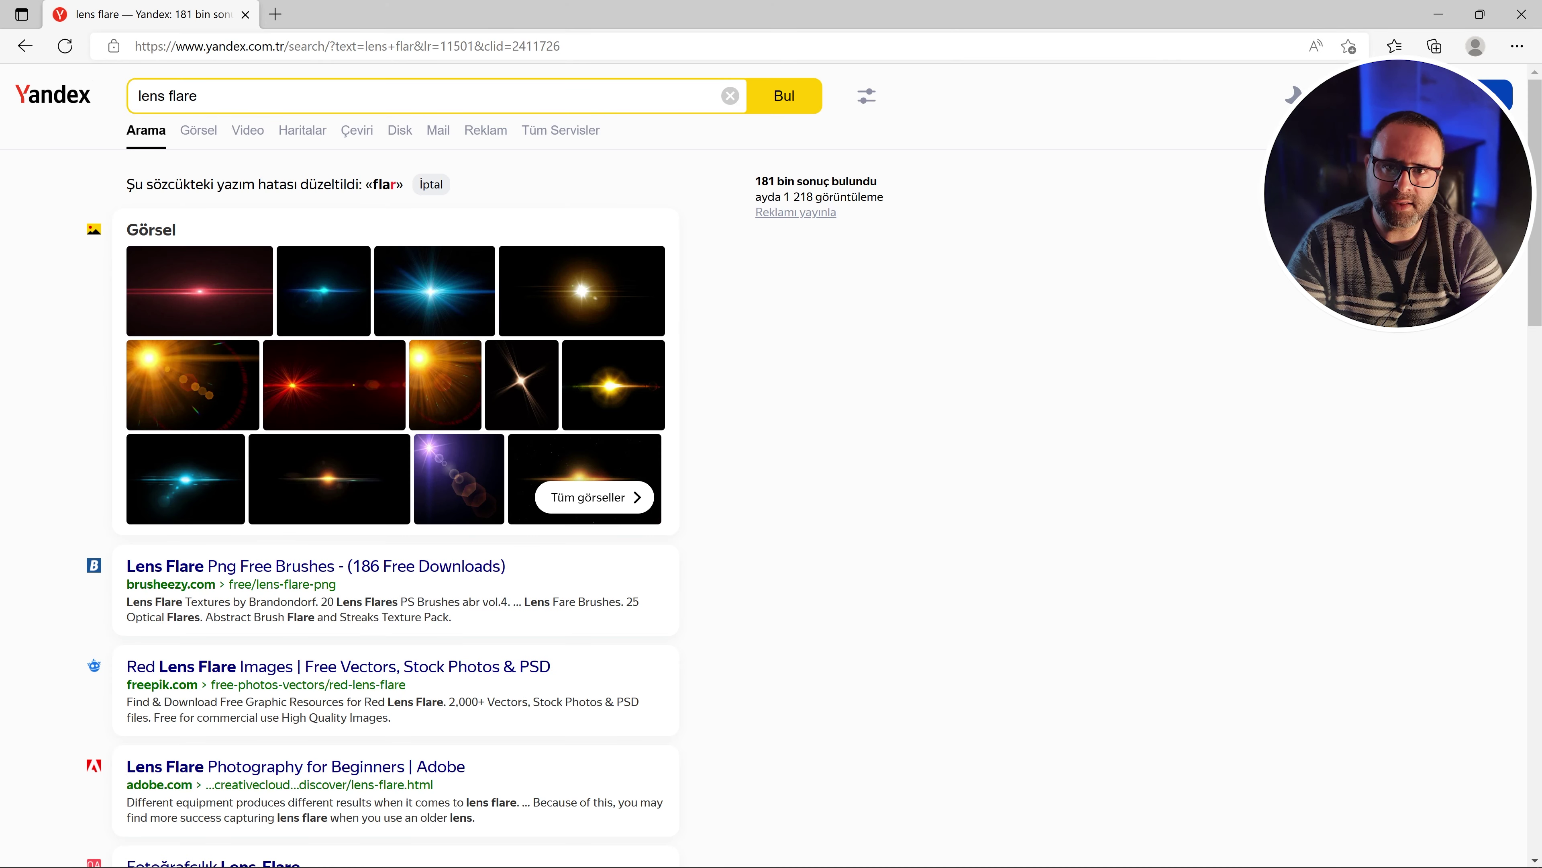
# Browse the Yandex image results for "lens flare" to examine flares on black backgrounds
pyautogui.click(201, 135)
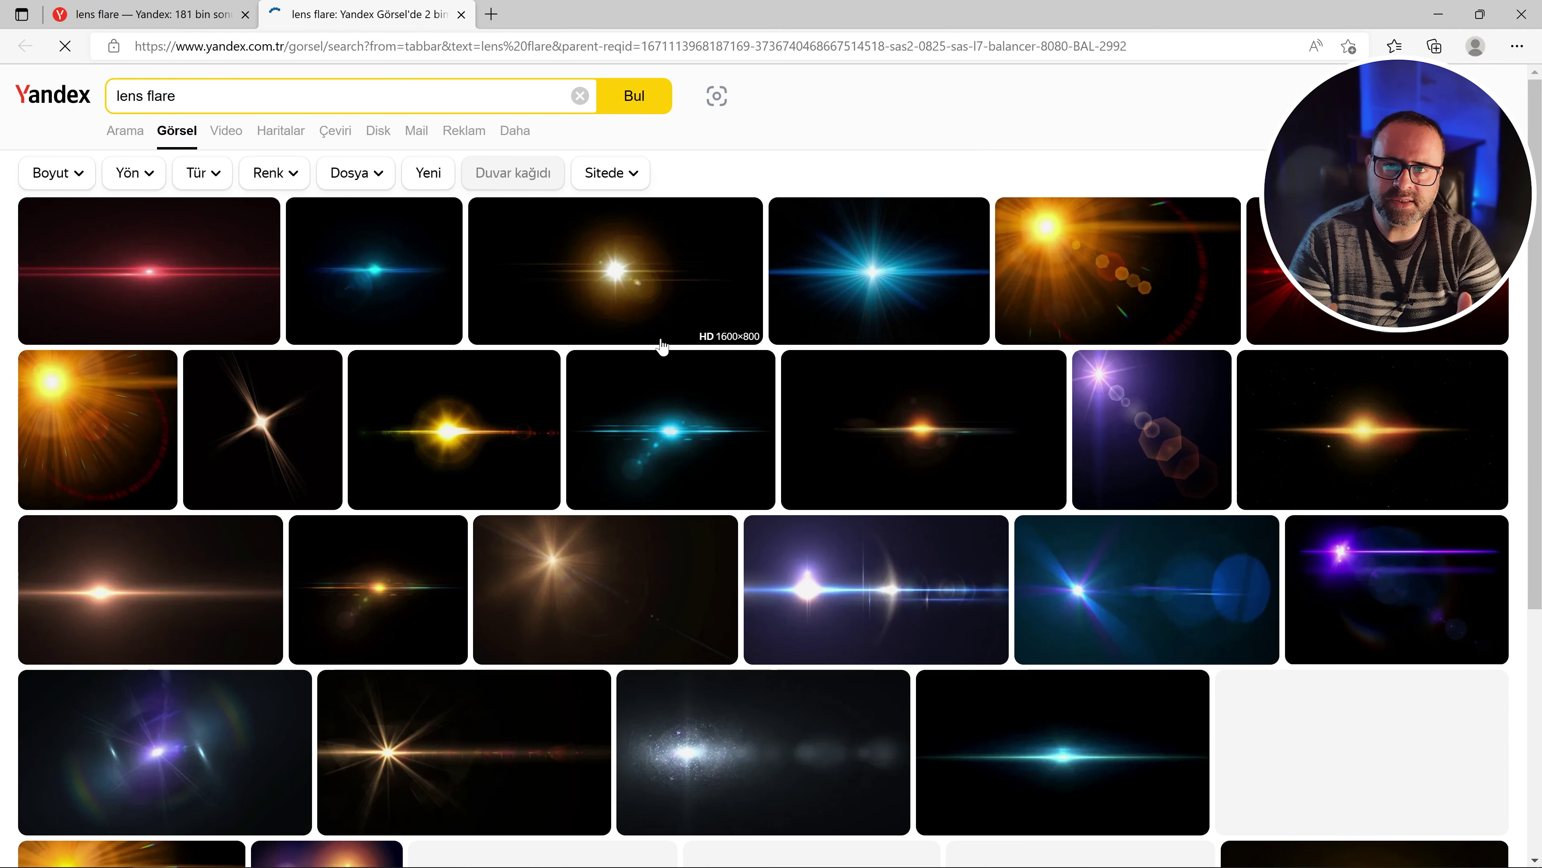
pyautogui.scroll(-3, 972, 419)
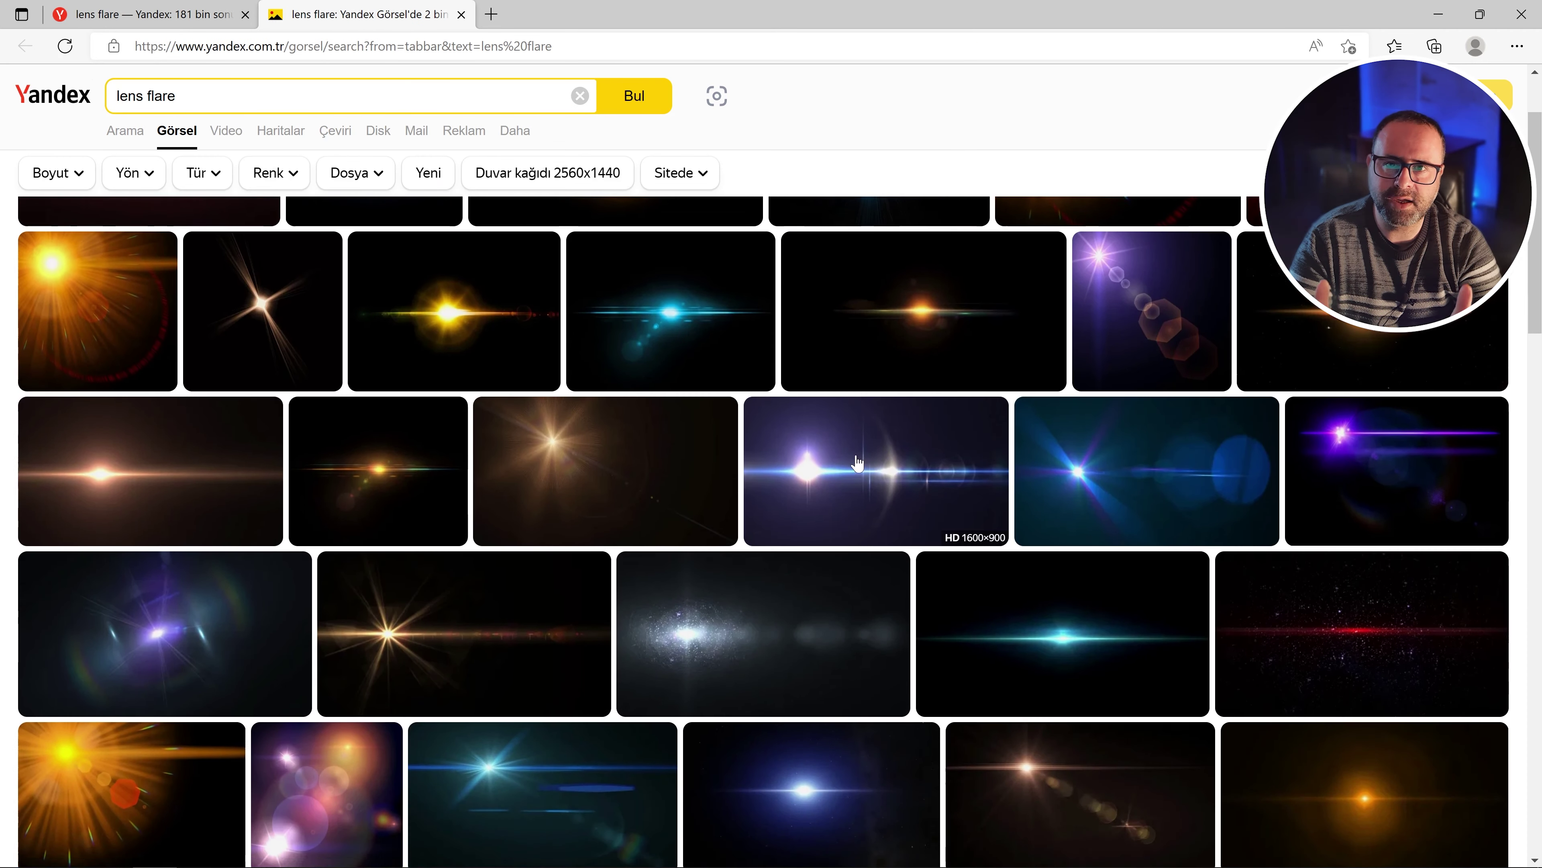
pyautogui.scroll(3, 820, 460)
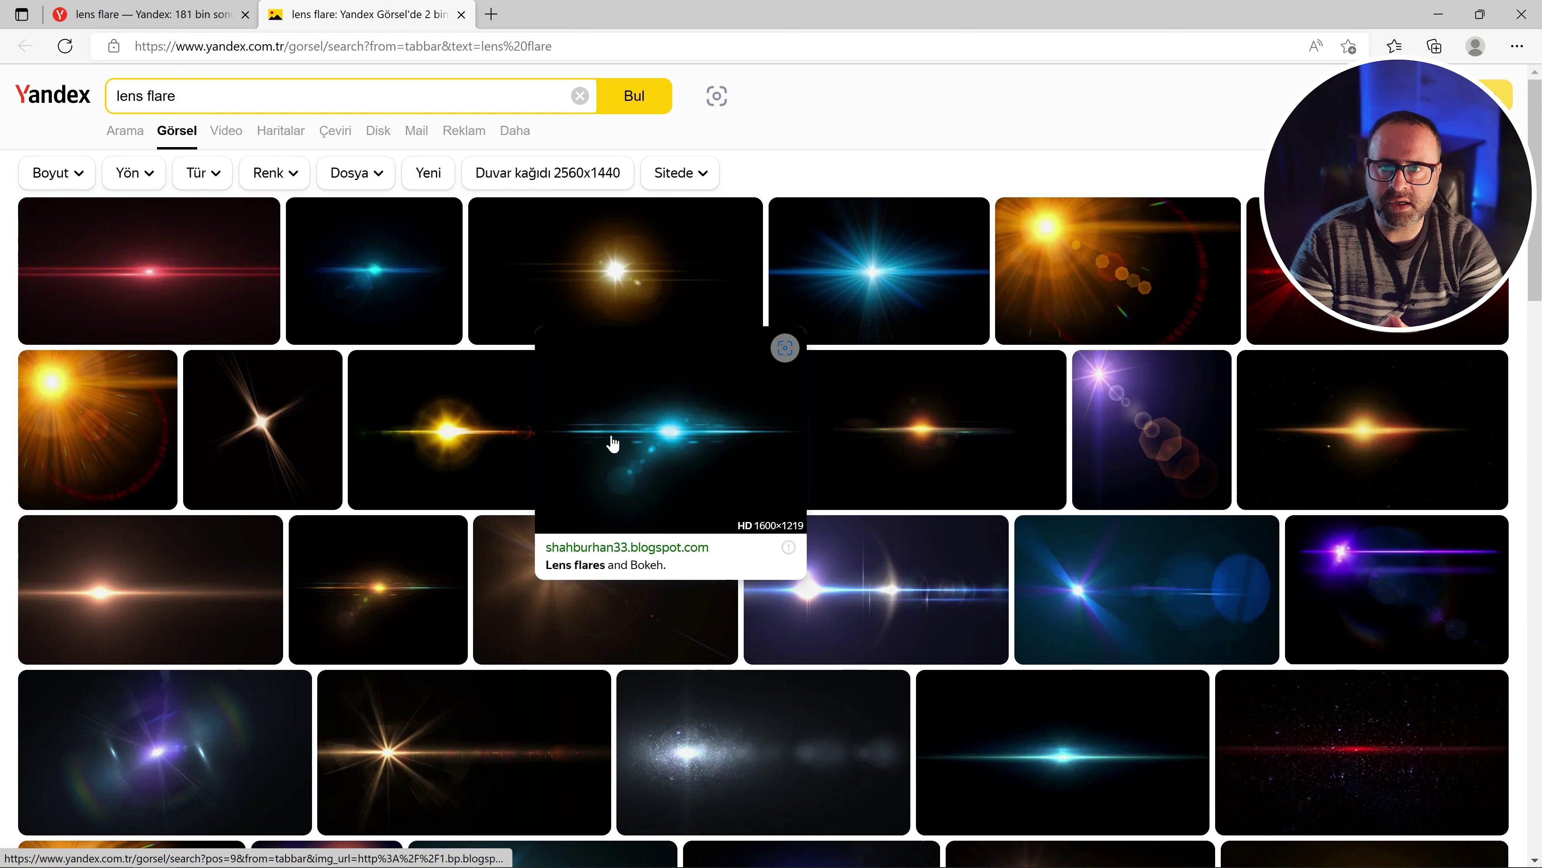
pyautogui.moveTo(604, 304)
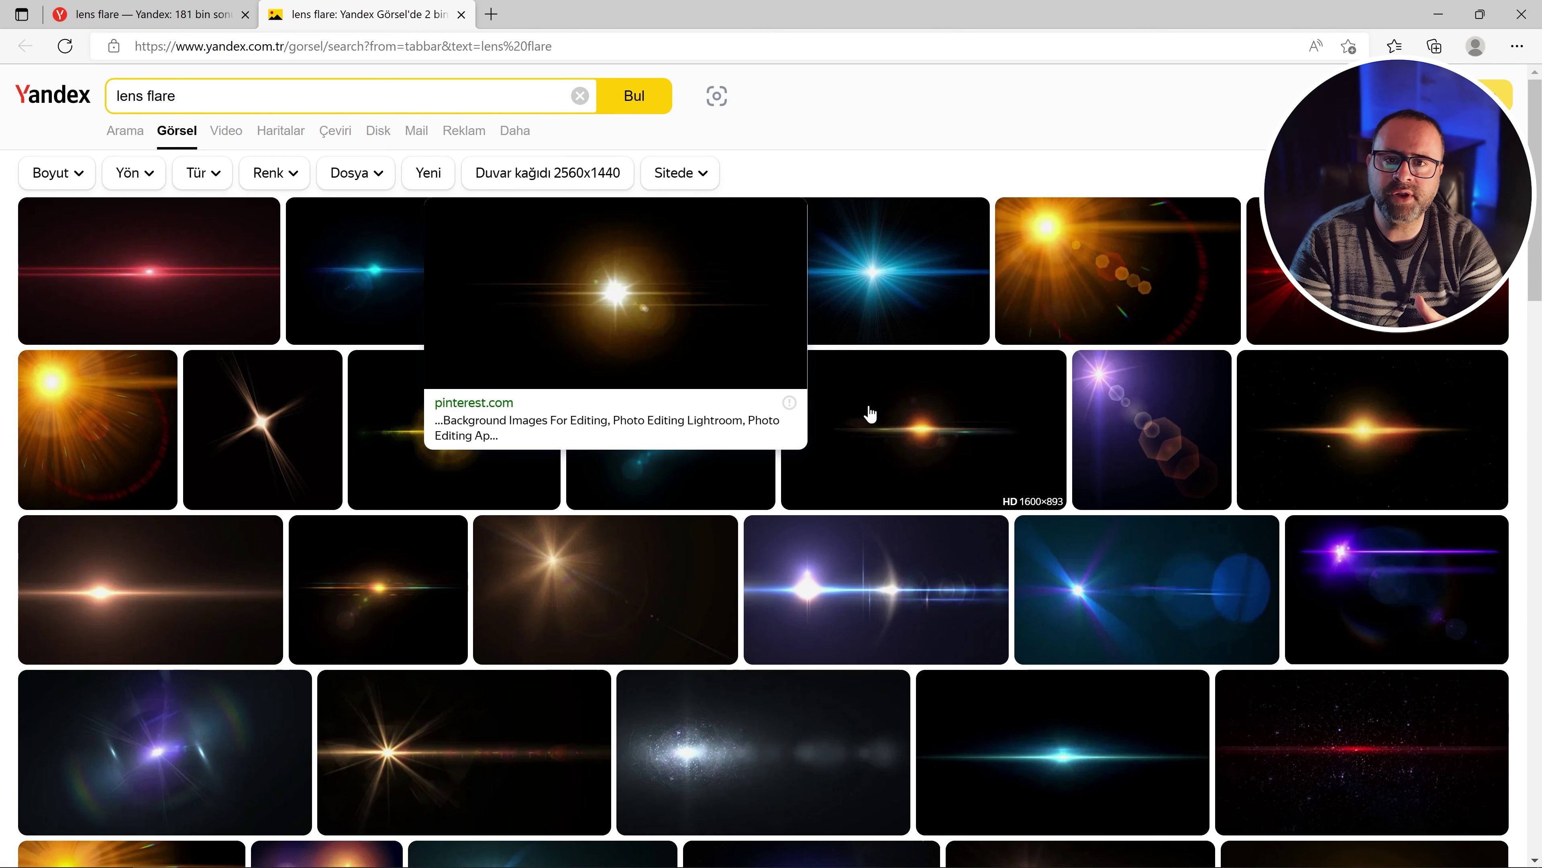
pyautogui.moveTo(716, 443)
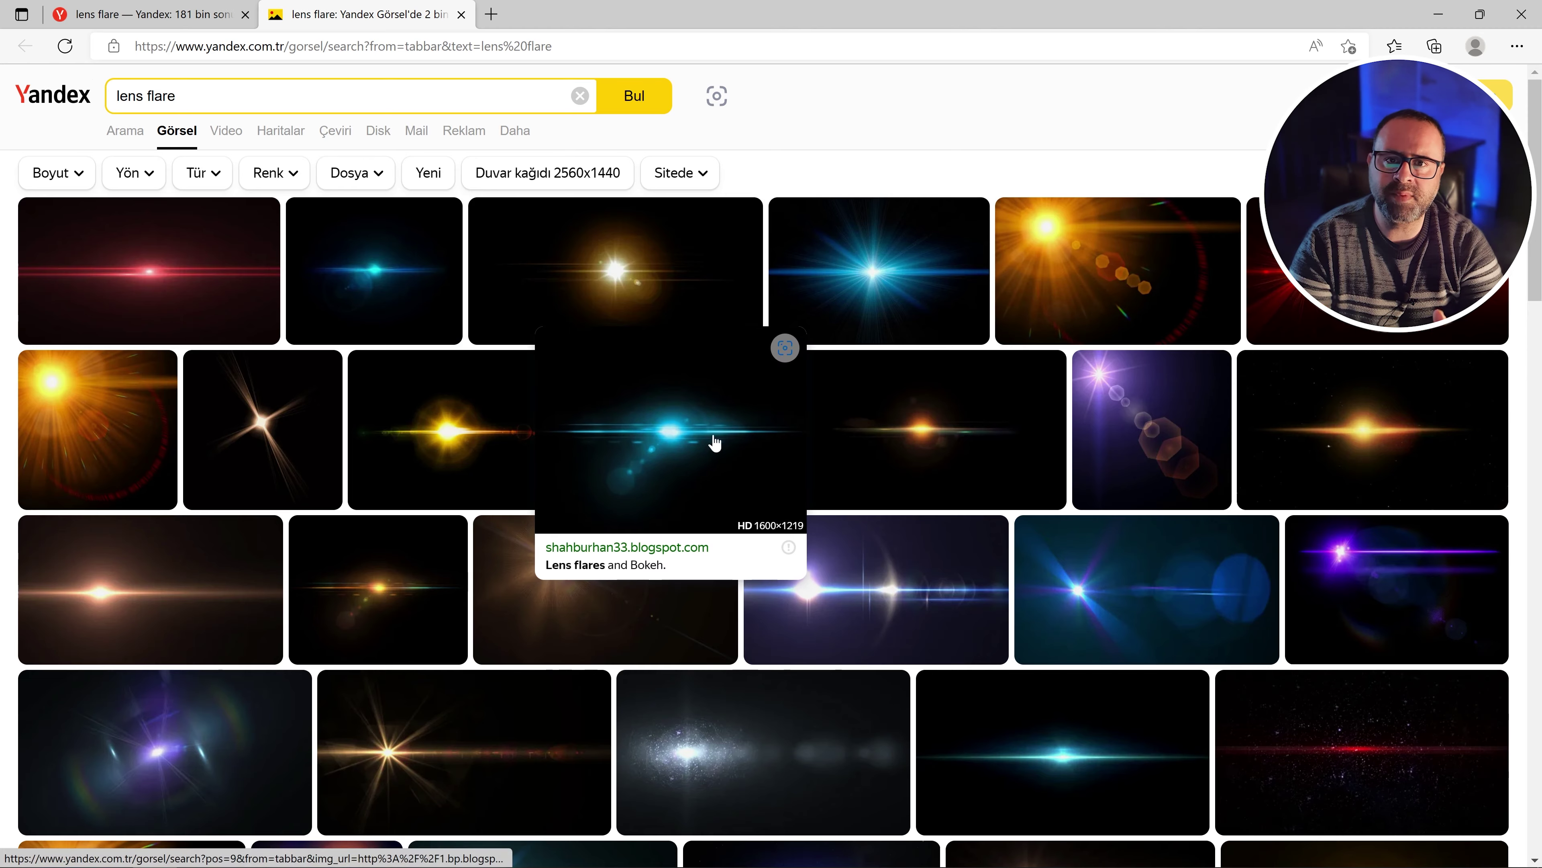
pyautogui.scroll(-1, 716, 443)
pyautogui.scroll(1, 794, 521)
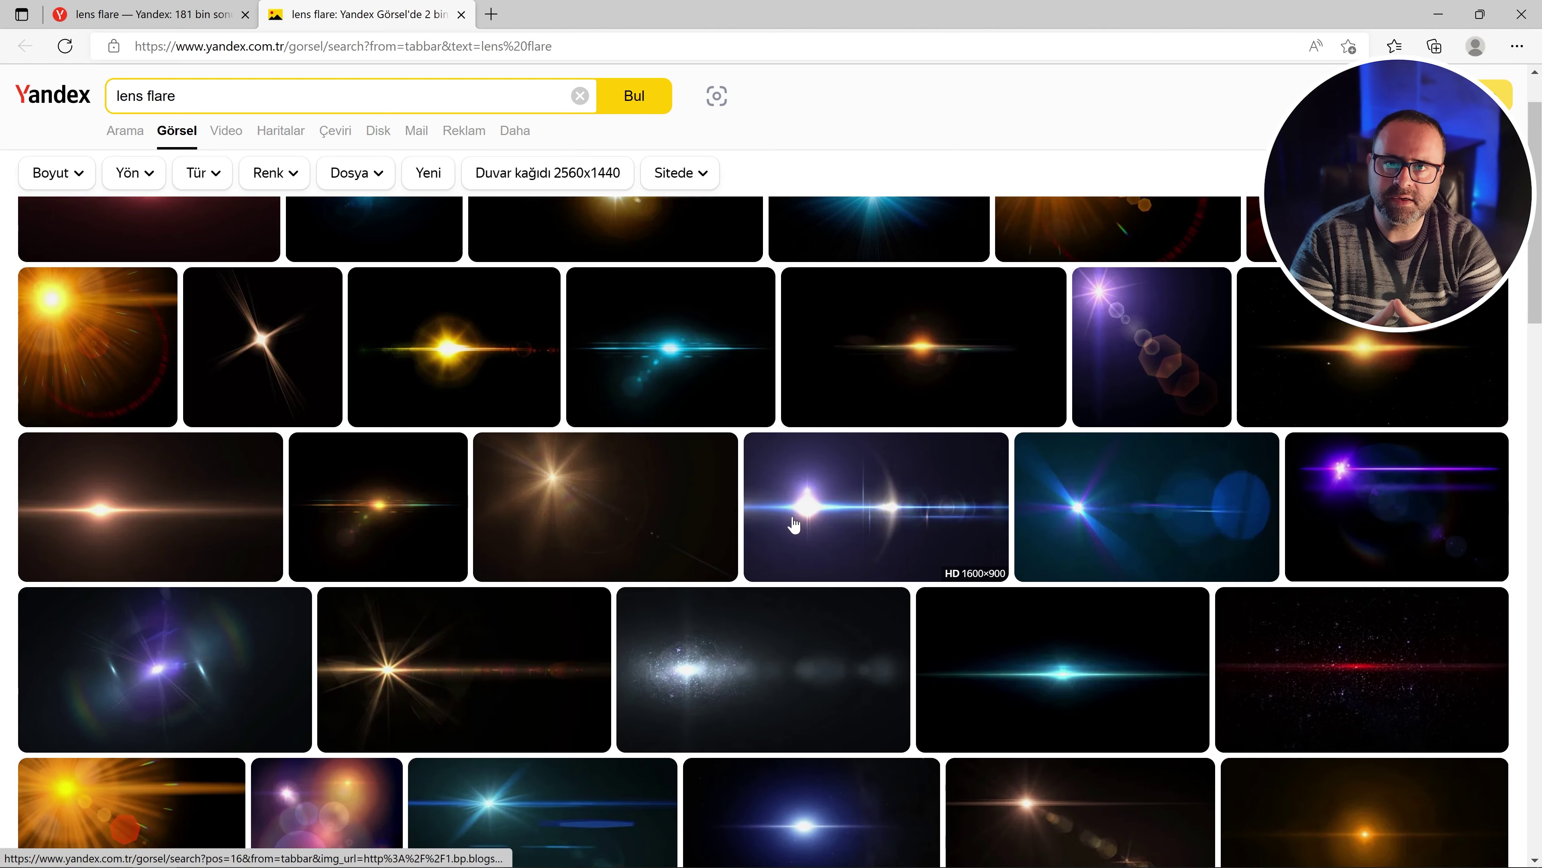
# Search the Yandex images for "optical flare"
pyautogui.tripleClick(152, 96)
pyautogui.write('optic')
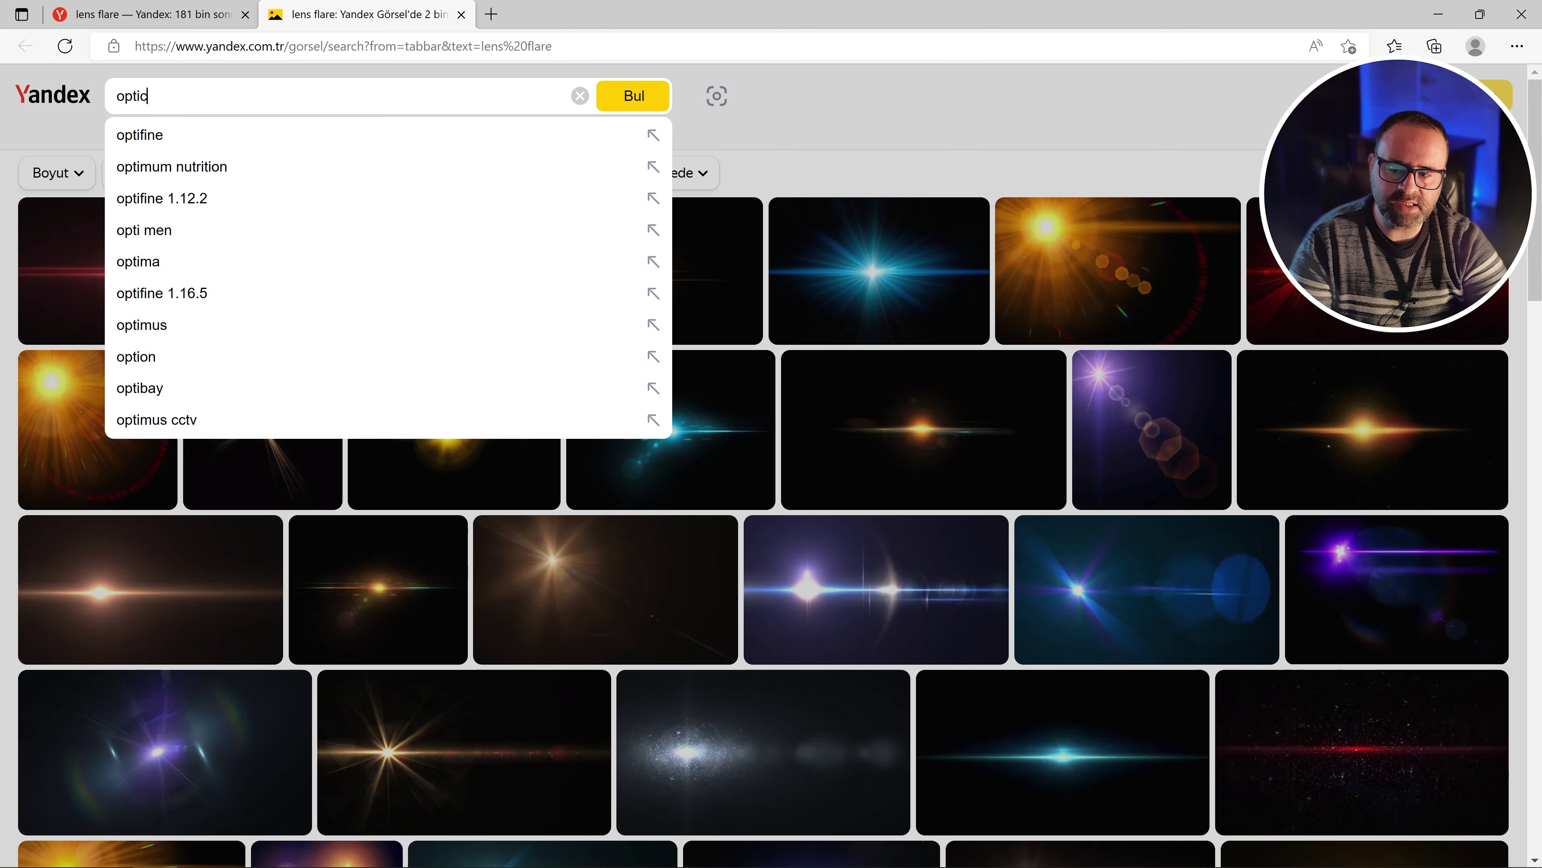
pyautogui.write('al flare')
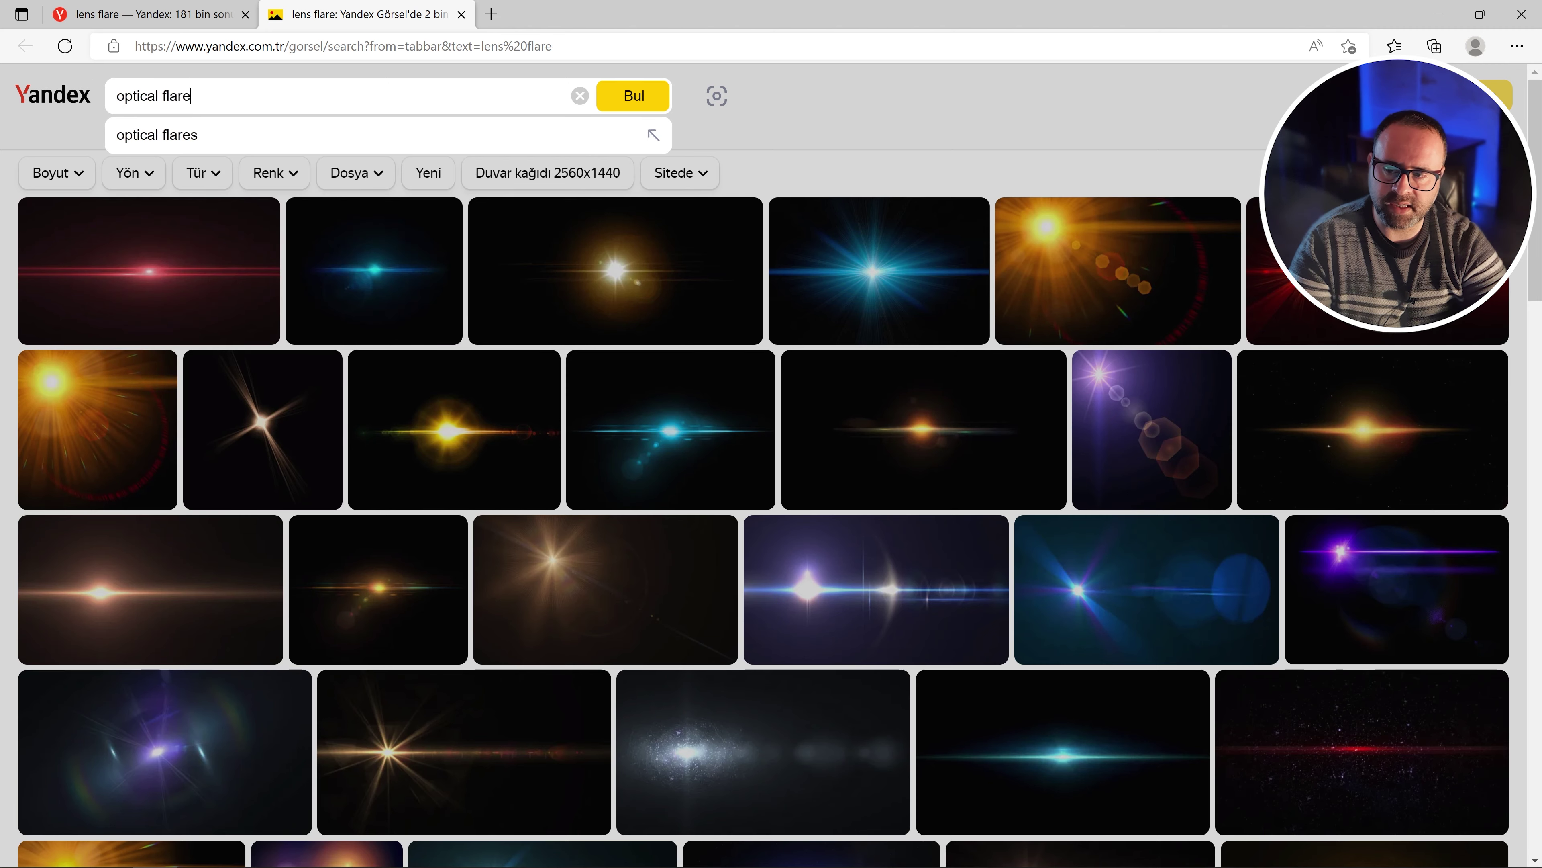
pyautogui.press('Return')
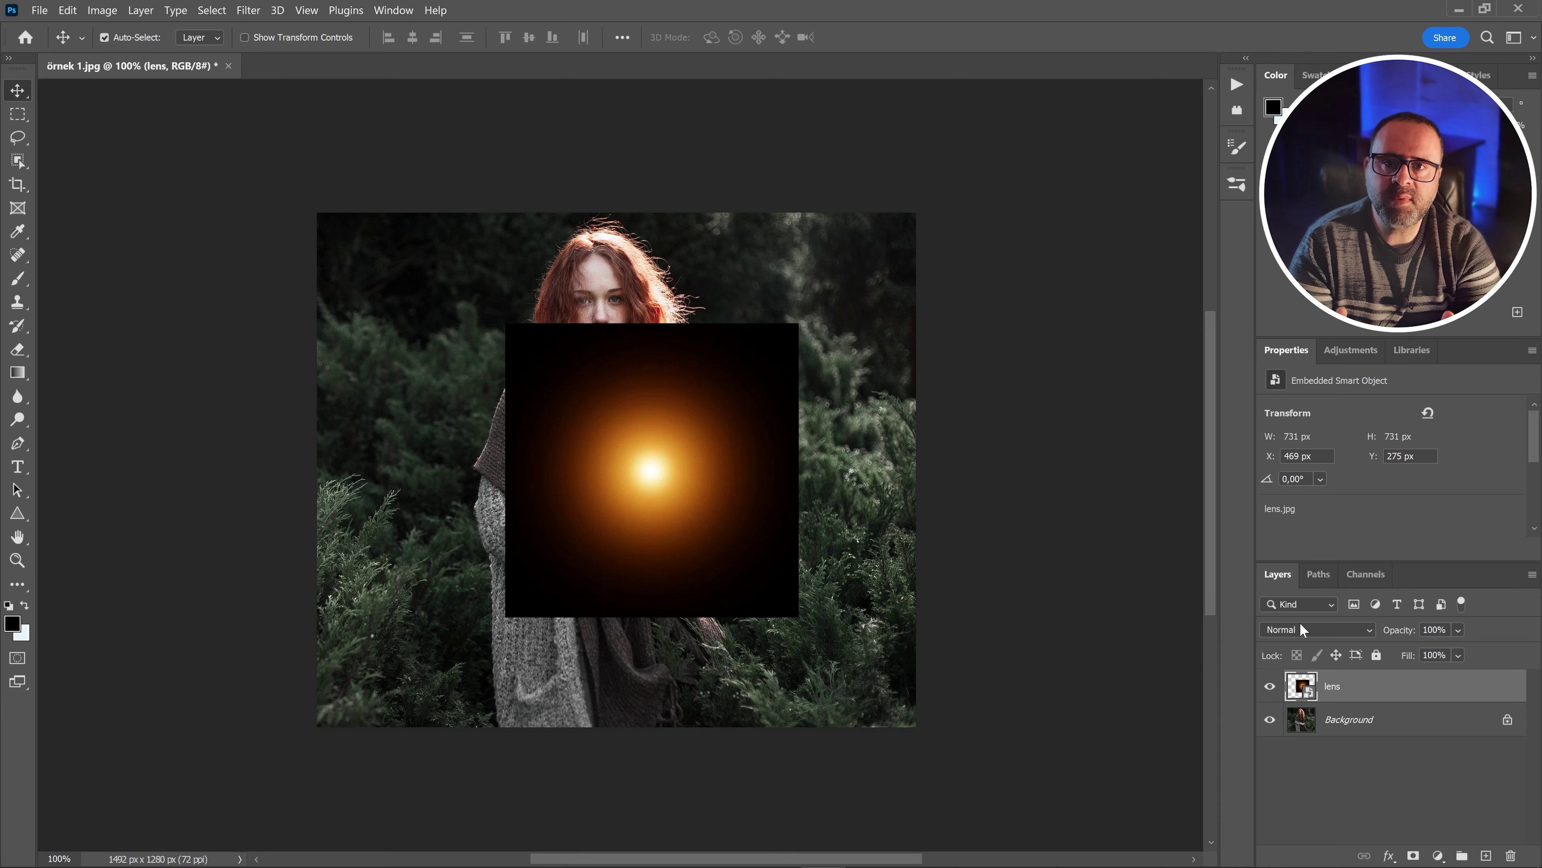
# Set the lens layer's blend mode to Screen and move its glow into the background beside the woman's head
pyautogui.click(1301, 629)
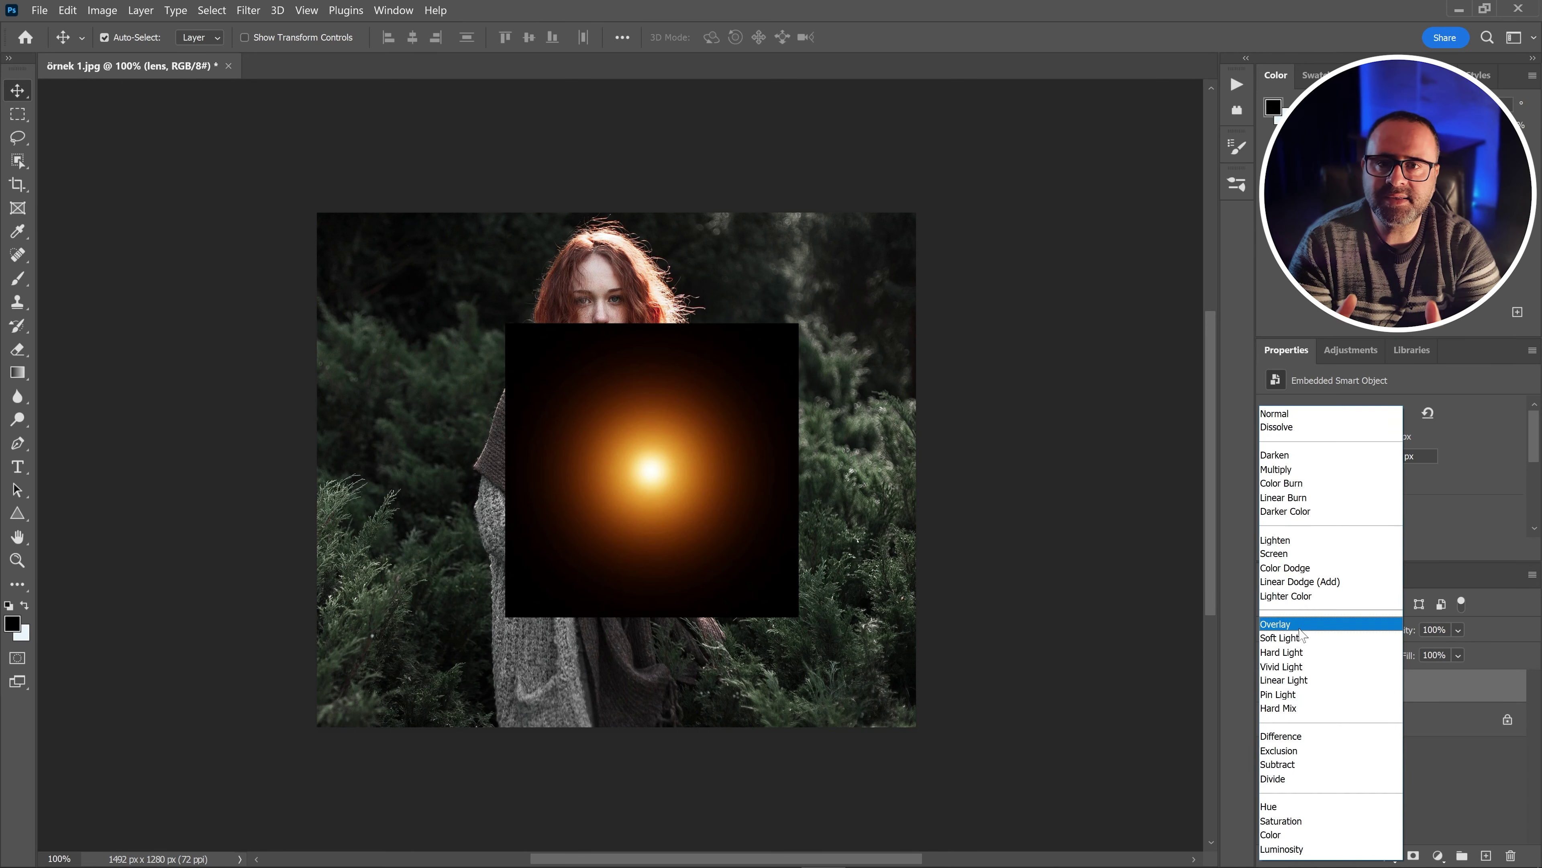
pyautogui.click(1299, 554)
pyautogui.moveTo(669, 485); pyautogui.dragTo(803, 309)
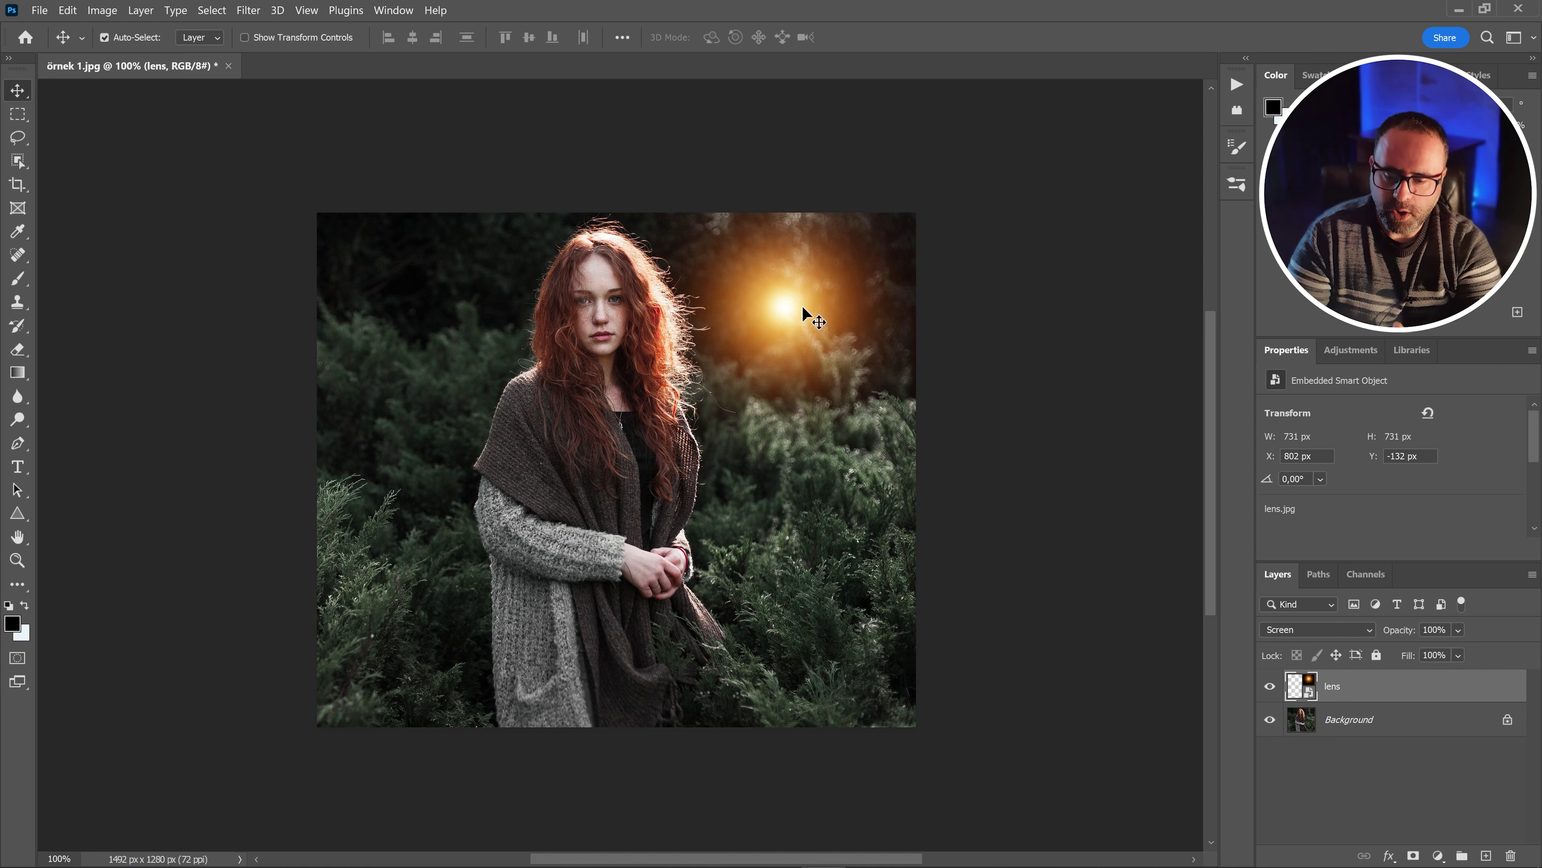
# Enlarge the lens layer to about 1976 × 1976 px and position its glow just beyond the photo's upper-right edge
pyautogui.hotkey('ctrl', 't')
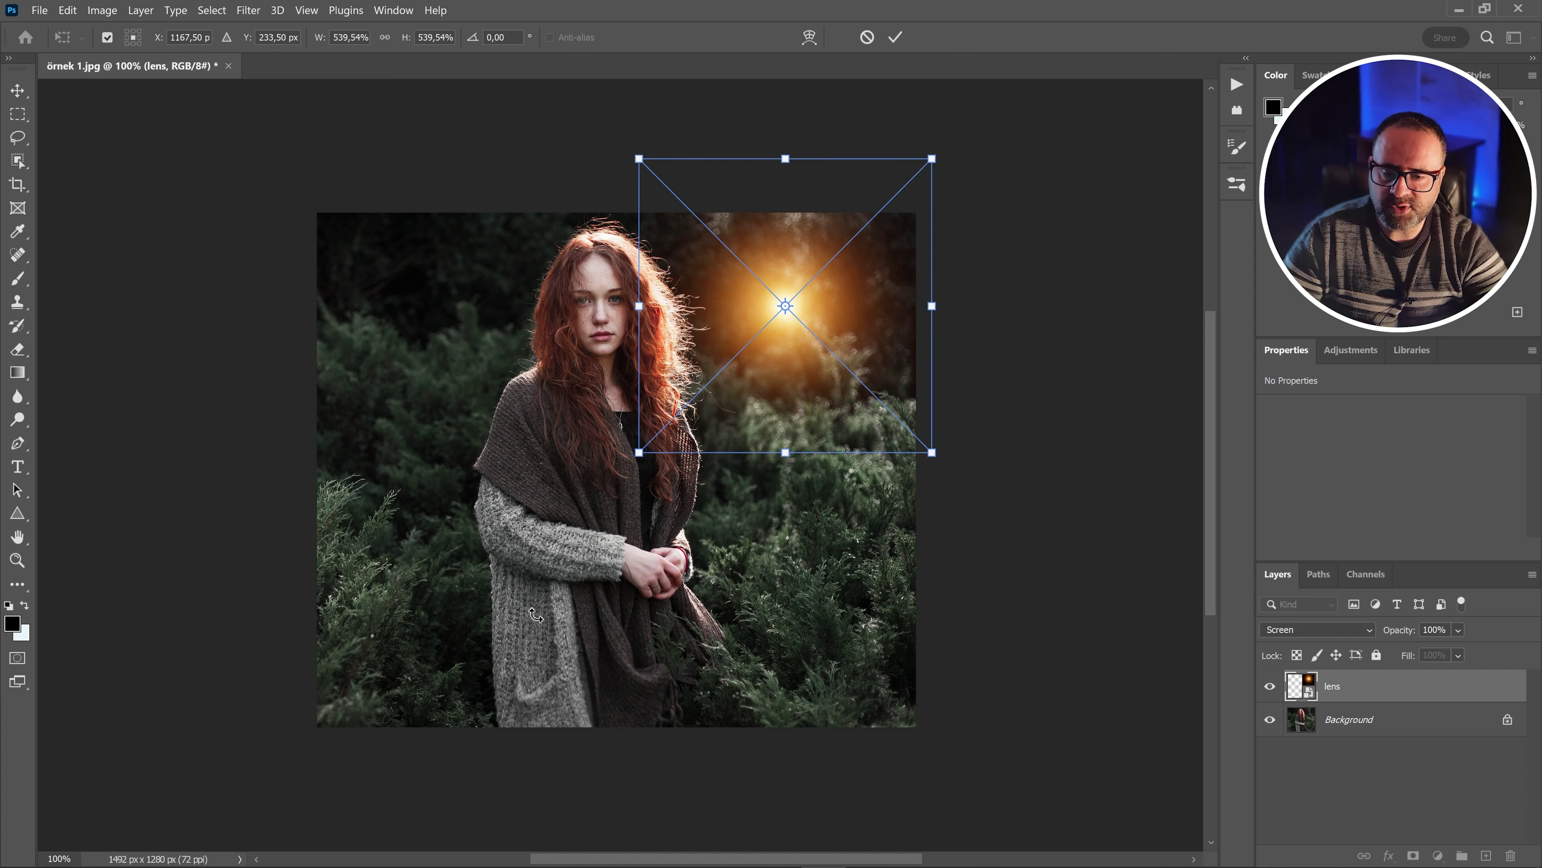
pyautogui.moveTo(641, 450); pyautogui.dragTo(182, 802)
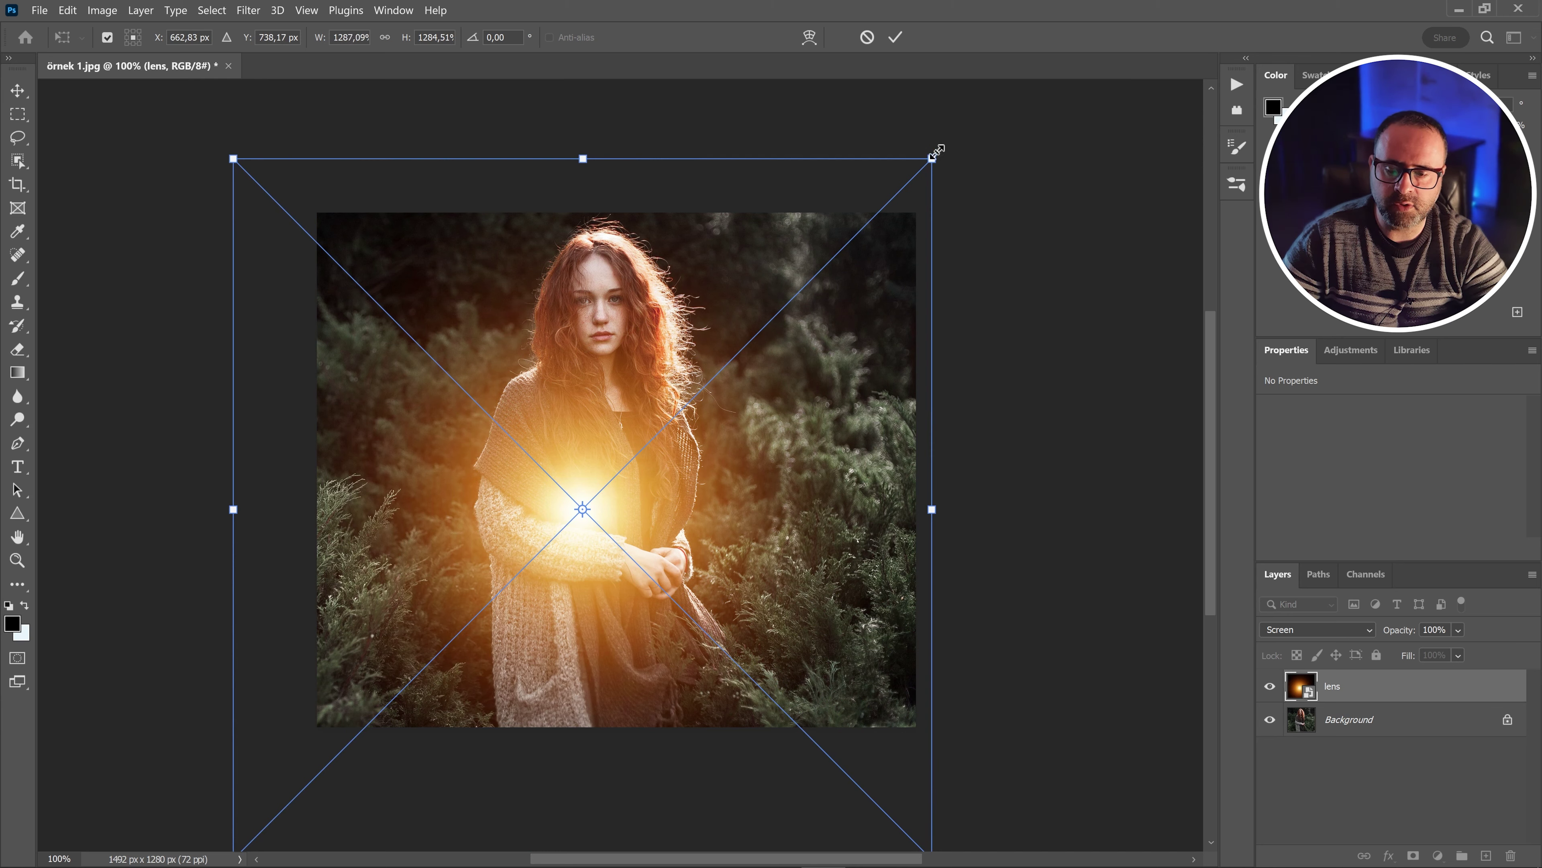
pyautogui.moveTo(933, 151); pyautogui.dragTo(988, 104)
pyautogui.moveTo(595, 477); pyautogui.dragTo(852, 233)
pyautogui.moveTo(526, 526); pyautogui.dragTo(441, 611)
pyautogui.moveTo(847, 338); pyautogui.dragTo(875, 281)
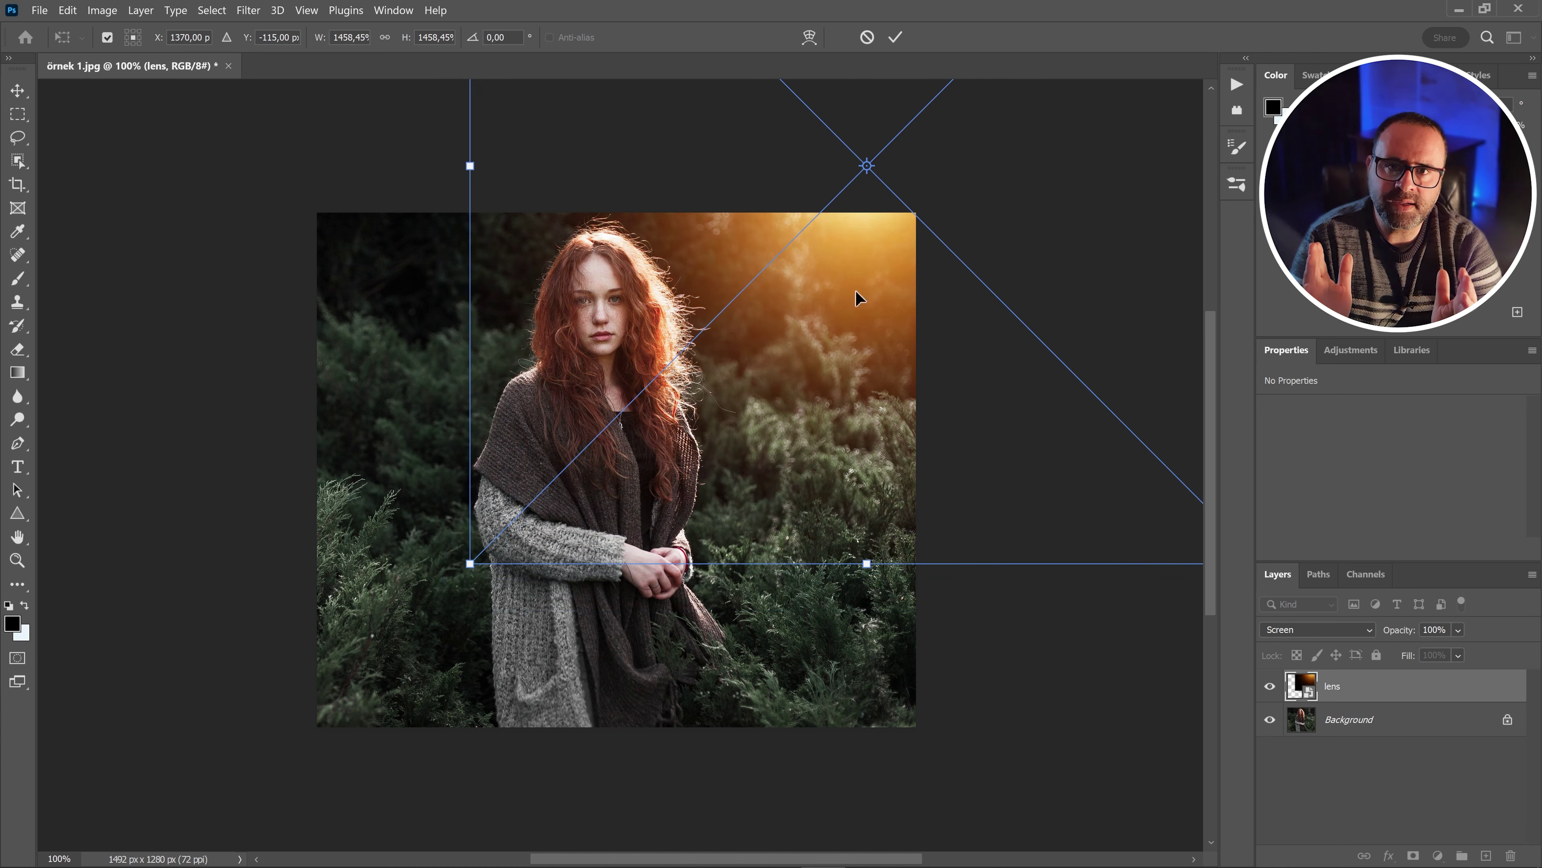
pyautogui.press('Return')
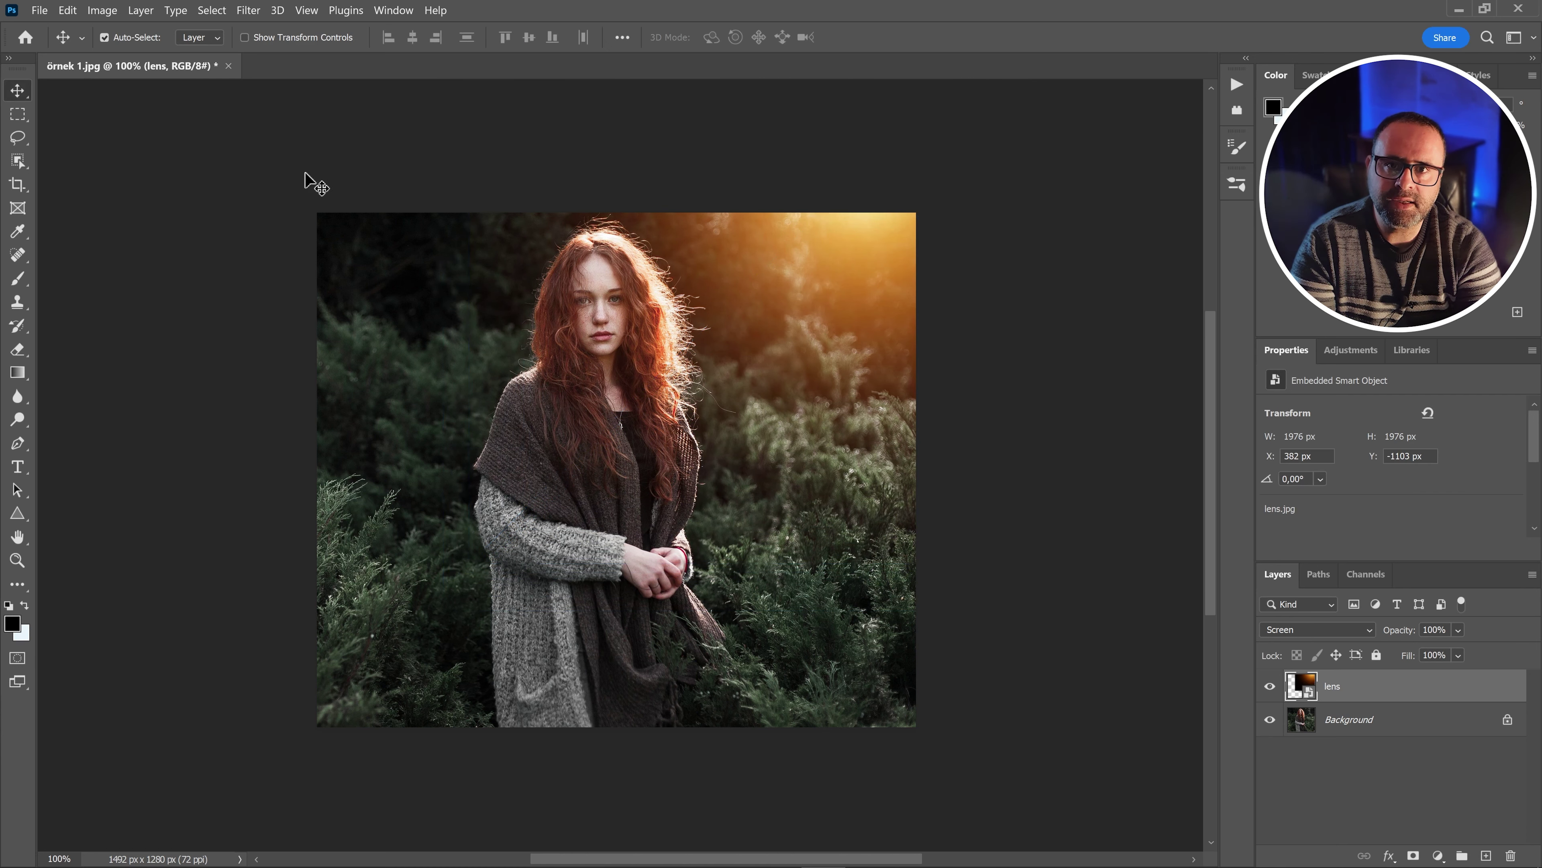
# Set the lens layer's opacity to 80% and try the glow in different positions over the woman's photo
pyautogui.click(1461, 632)
pyautogui.moveTo(1512, 650); pyautogui.dragTo(1496, 651)
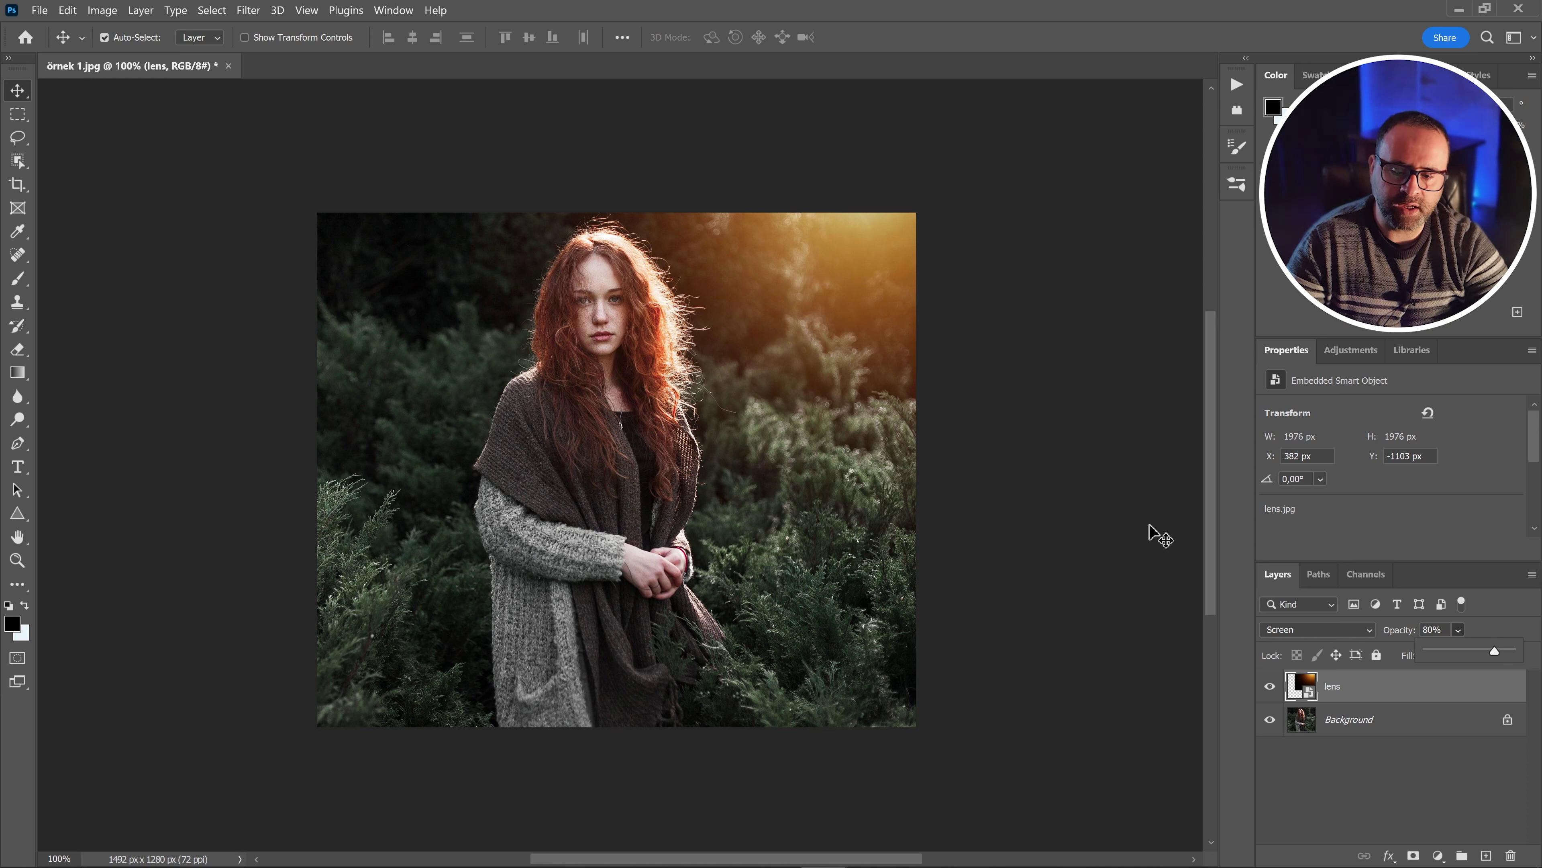
pyautogui.click(1150, 526)
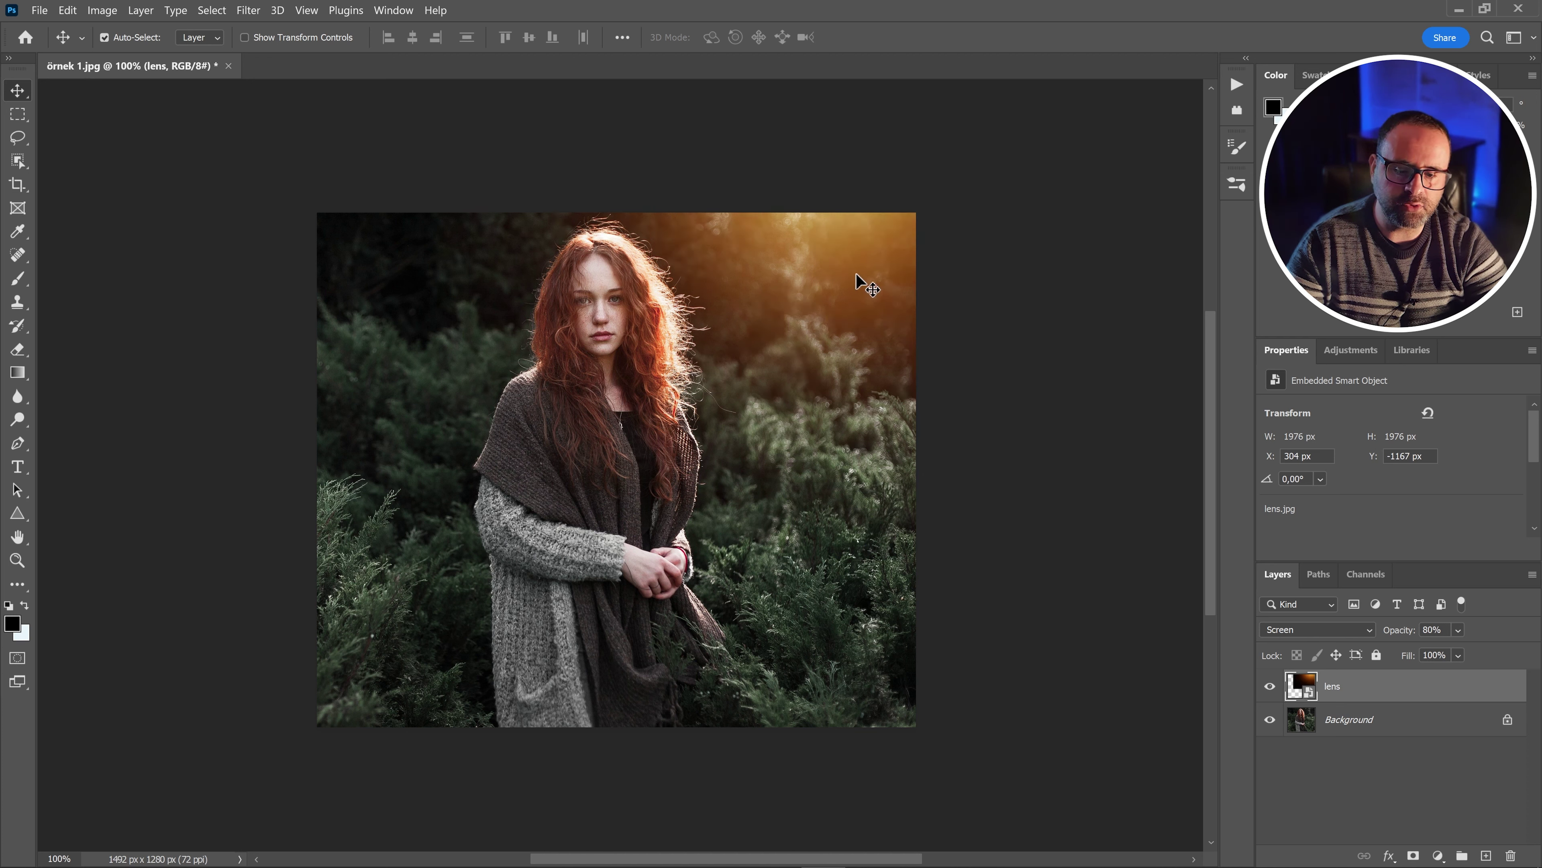
pyautogui.moveTo(856, 272); pyautogui.dragTo(304, 480)
pyautogui.moveTo(370, 436); pyautogui.dragTo(406, 320)
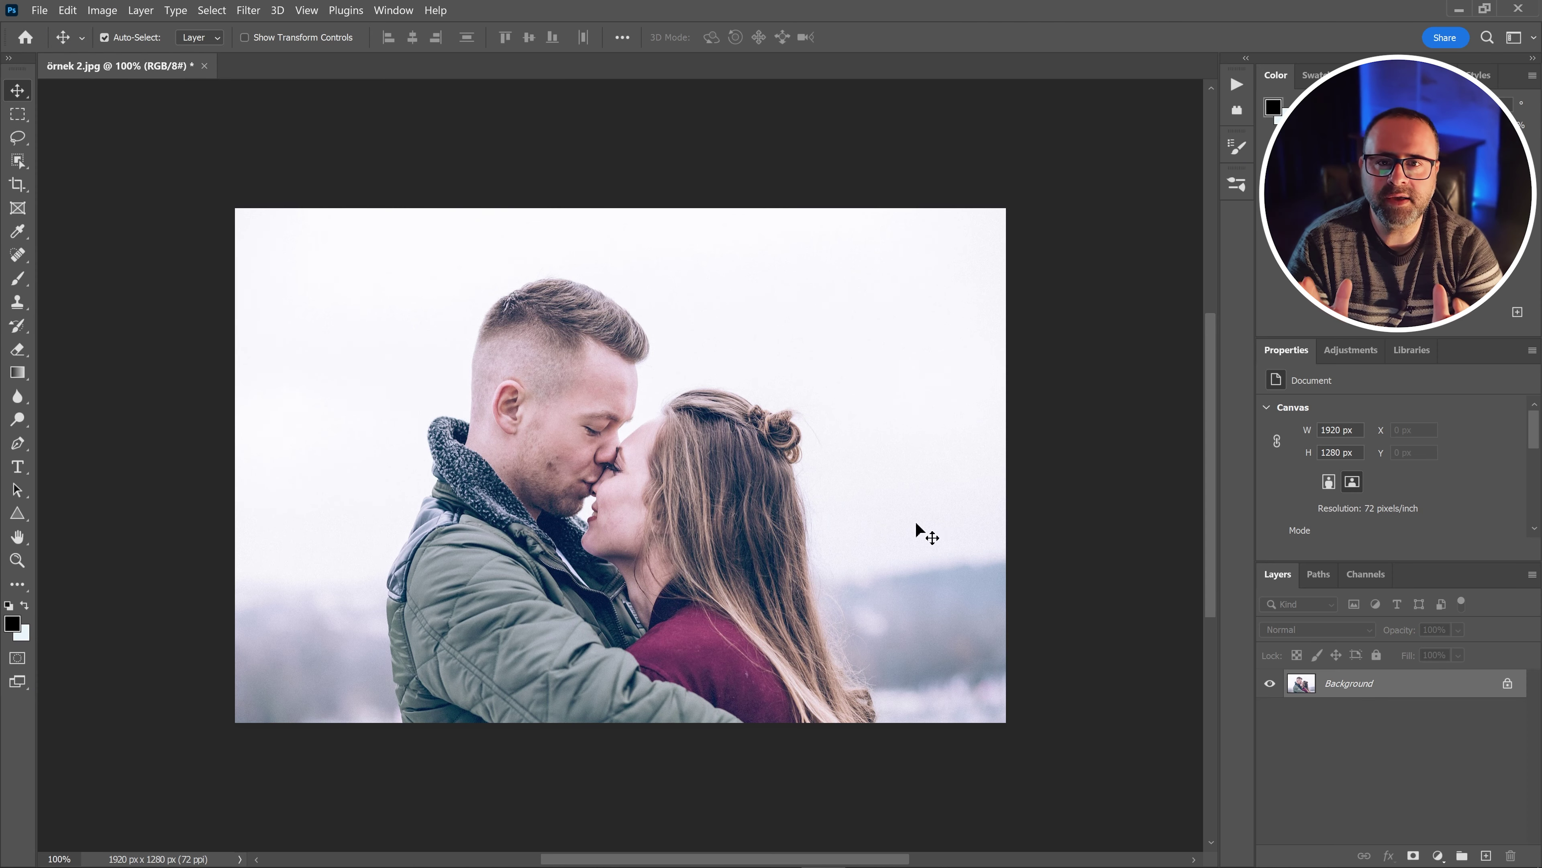
# Add a new layer above the couple photo and set the foreground colour to orange fe5400
pyautogui.click(1486, 856)
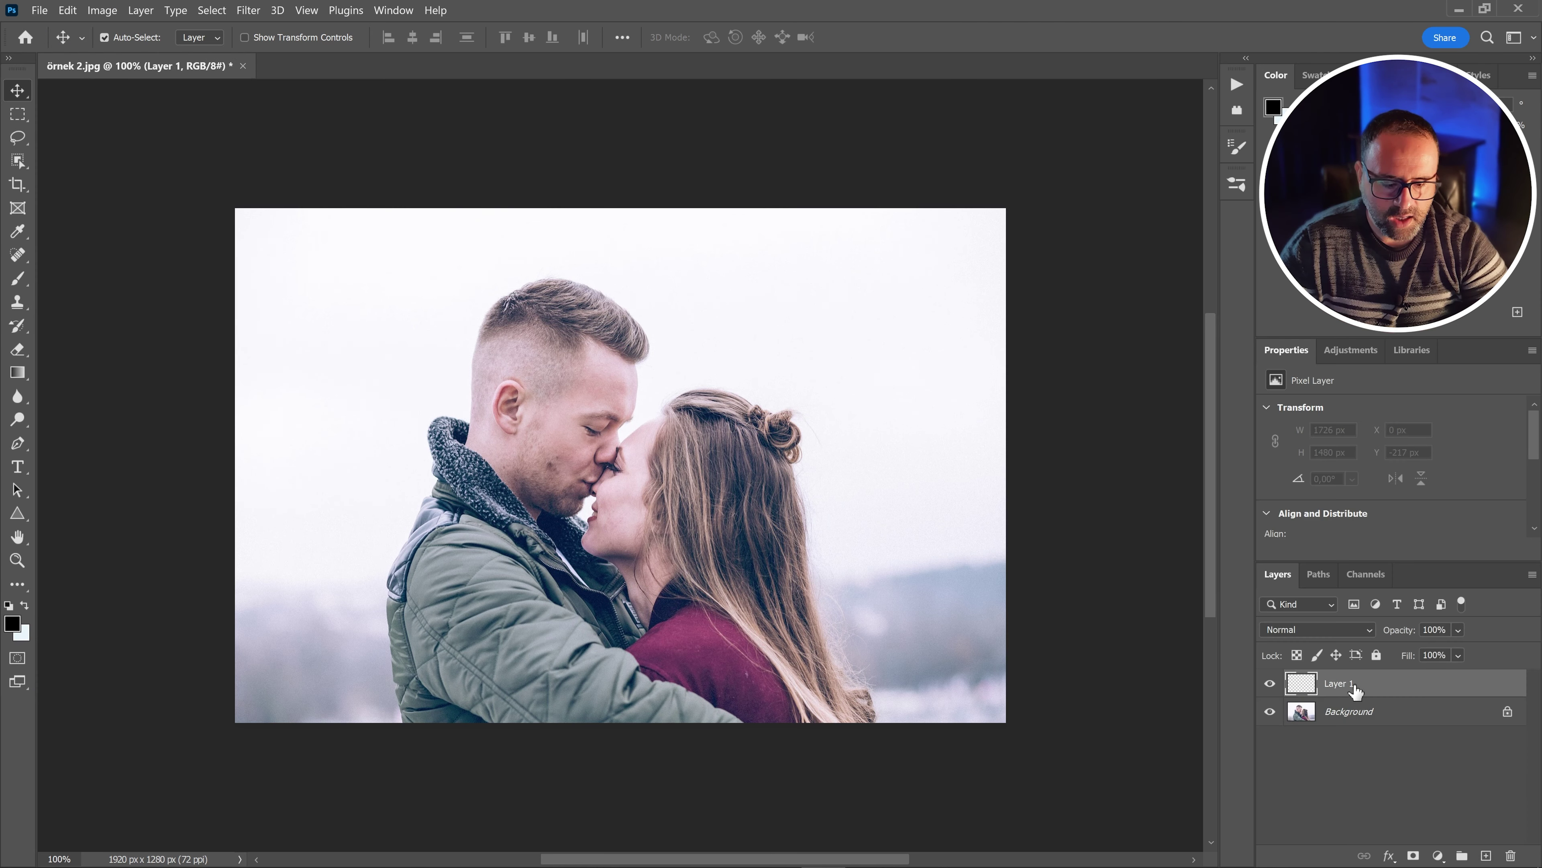
pyautogui.click(12, 623)
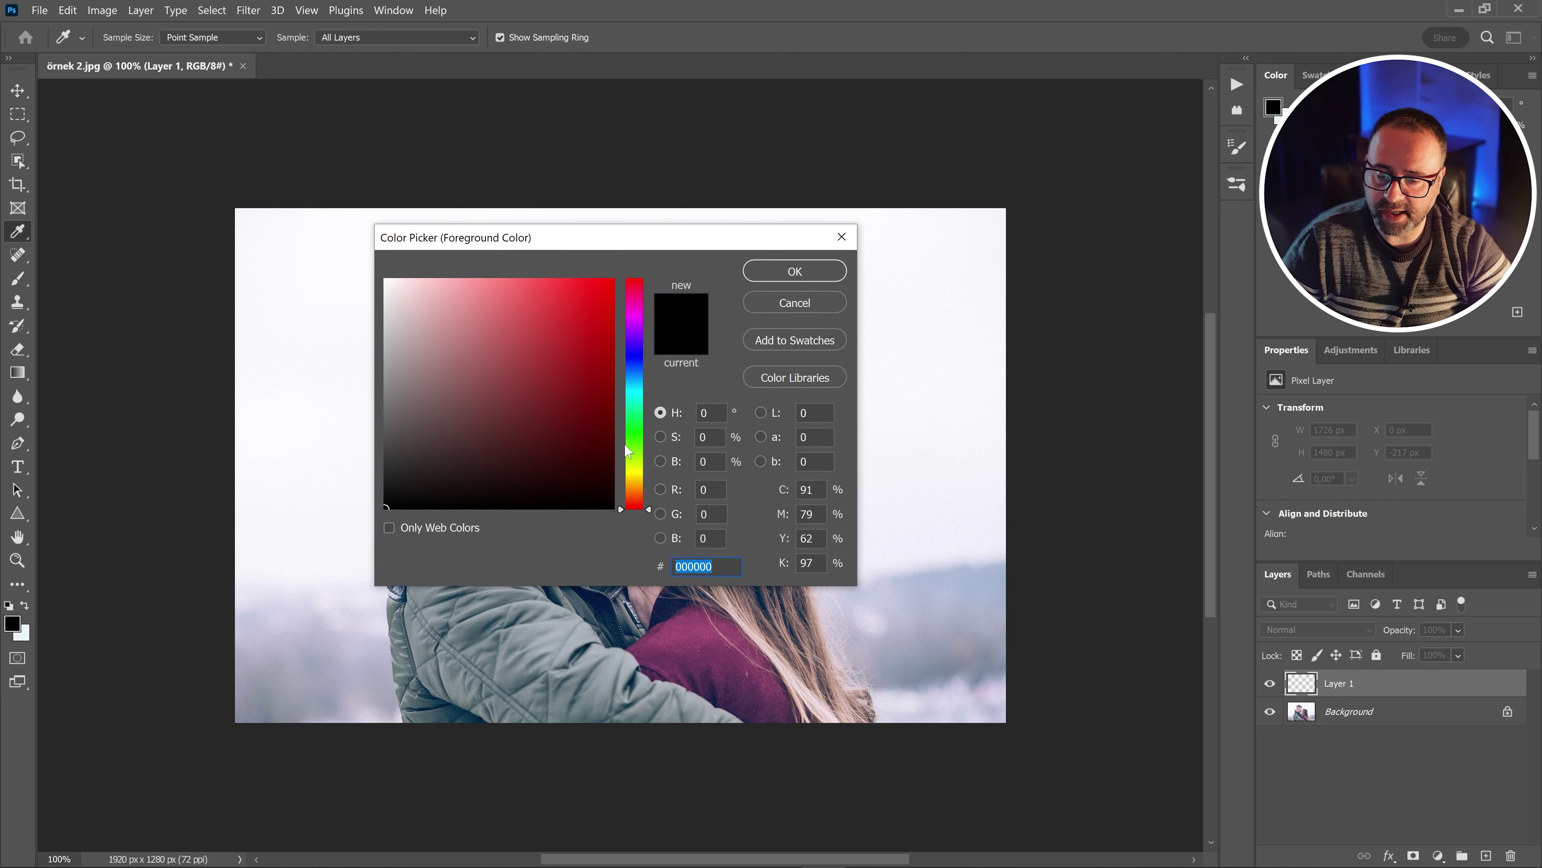
pyautogui.moveTo(640, 485); pyautogui.dragTo(637, 493)
pyautogui.moveTo(594, 388); pyautogui.dragTo(616, 258)
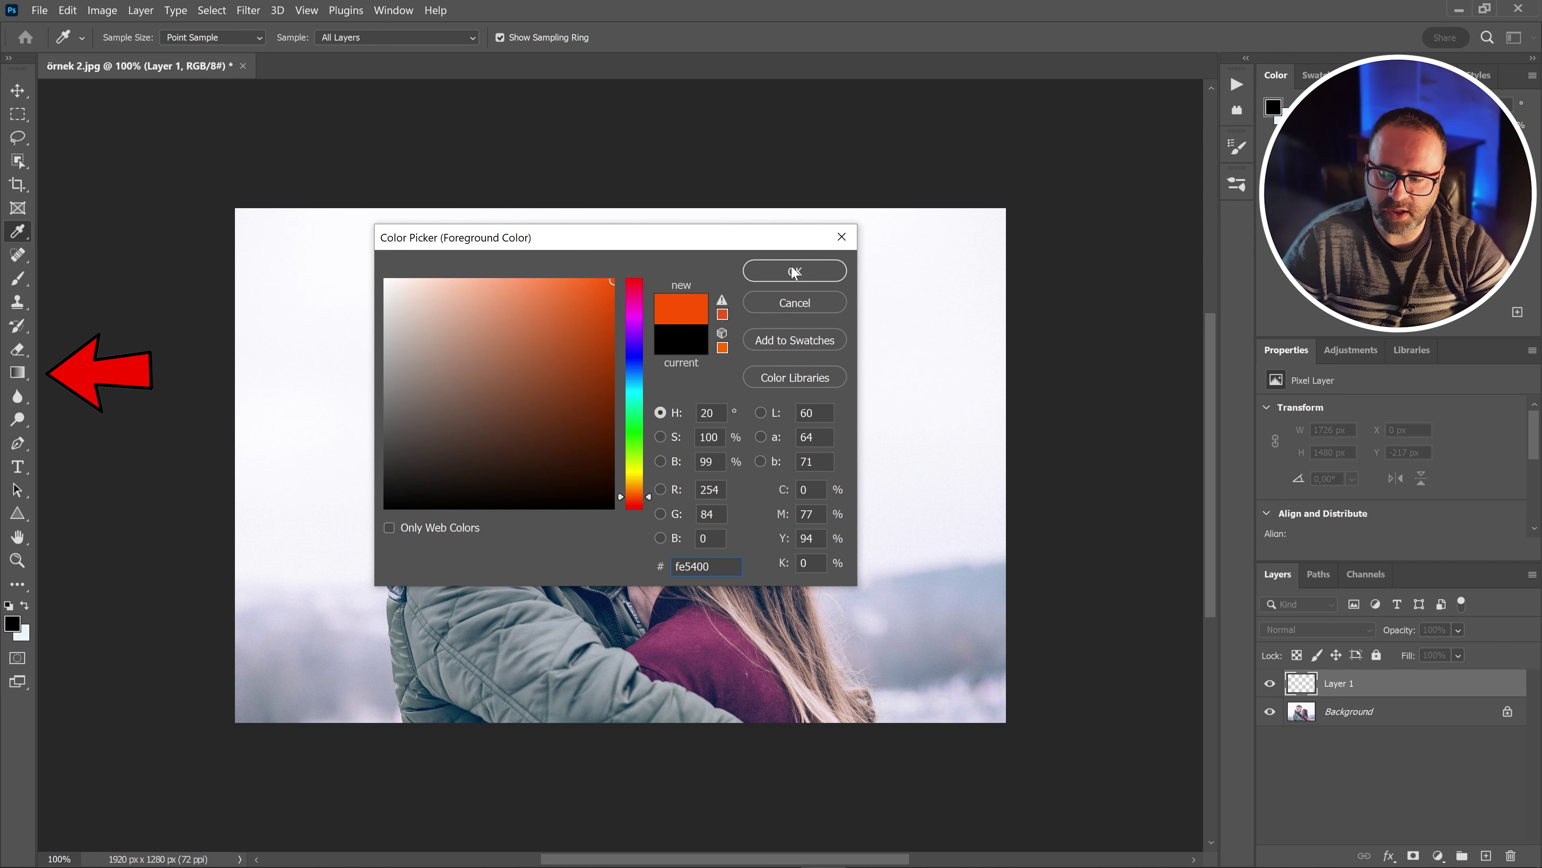
pyautogui.click(794, 272)
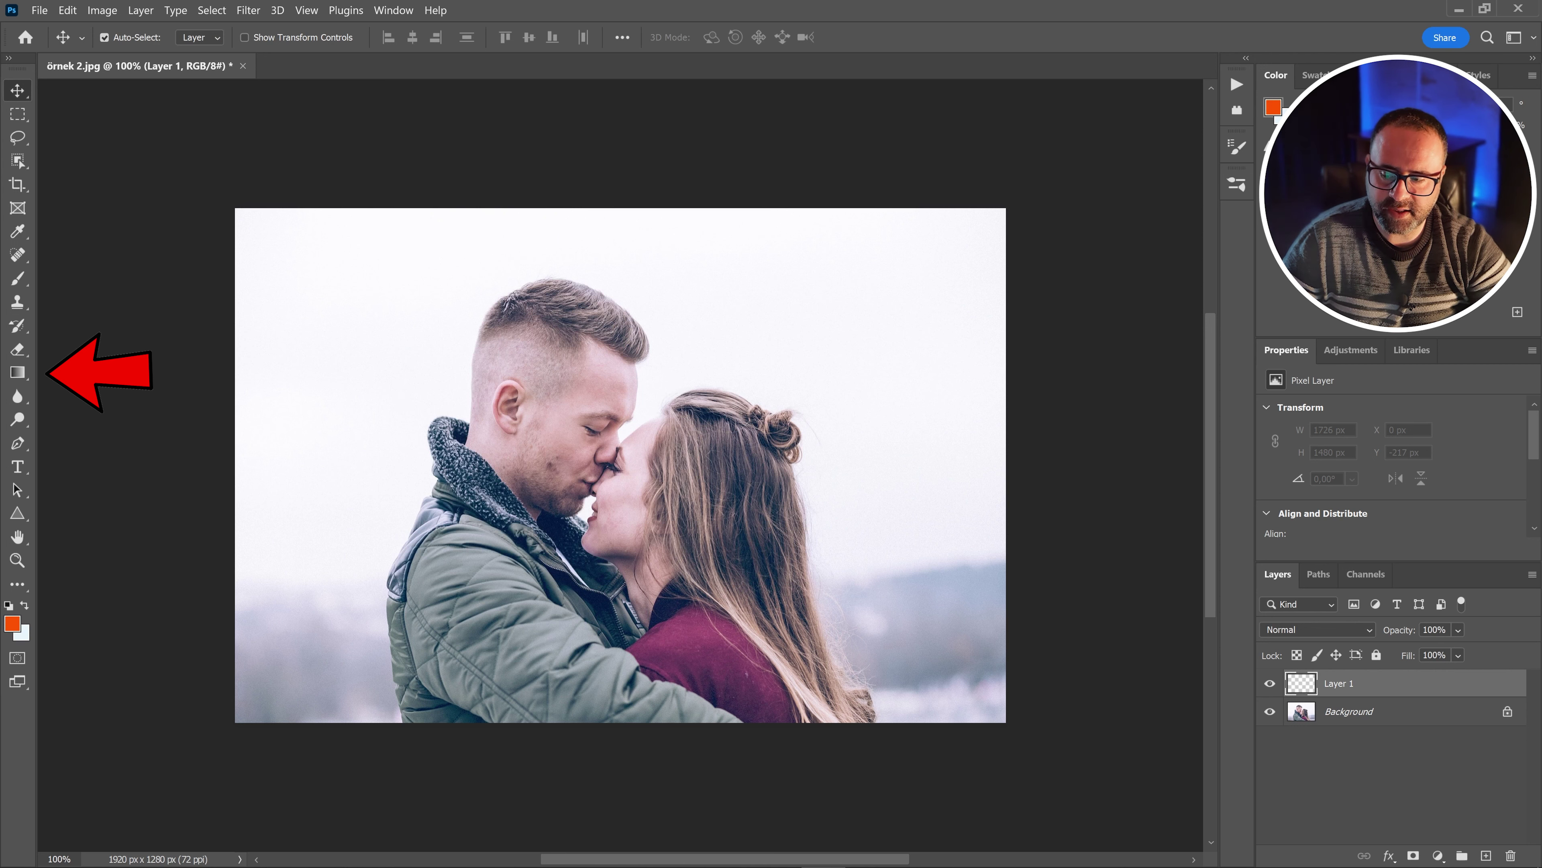
# Draw an orange-to-transparent radial gradient about 801 × 748 px over the man's forehead on the new layer
pyautogui.click(18, 372)
pyautogui.moveTo(634, 347); pyautogui.dragTo(626, 400)
pyautogui.moveTo(614, 490); pyautogui.dragTo(609, 517)
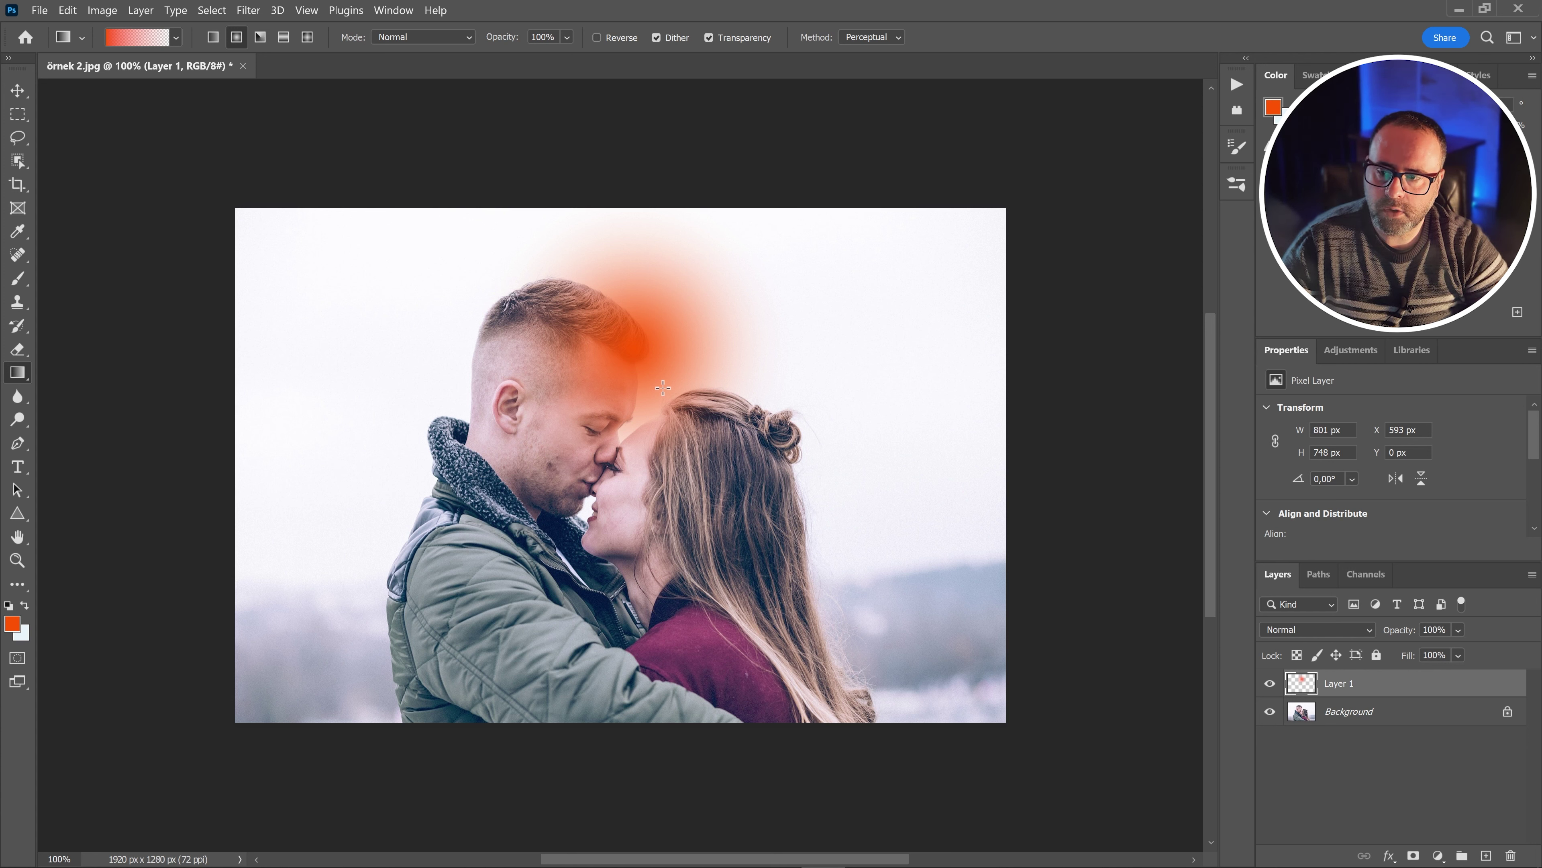
# Examine the Basics gradient presets, including the foreground-to-transparent gradient
pyautogui.click(176, 37)
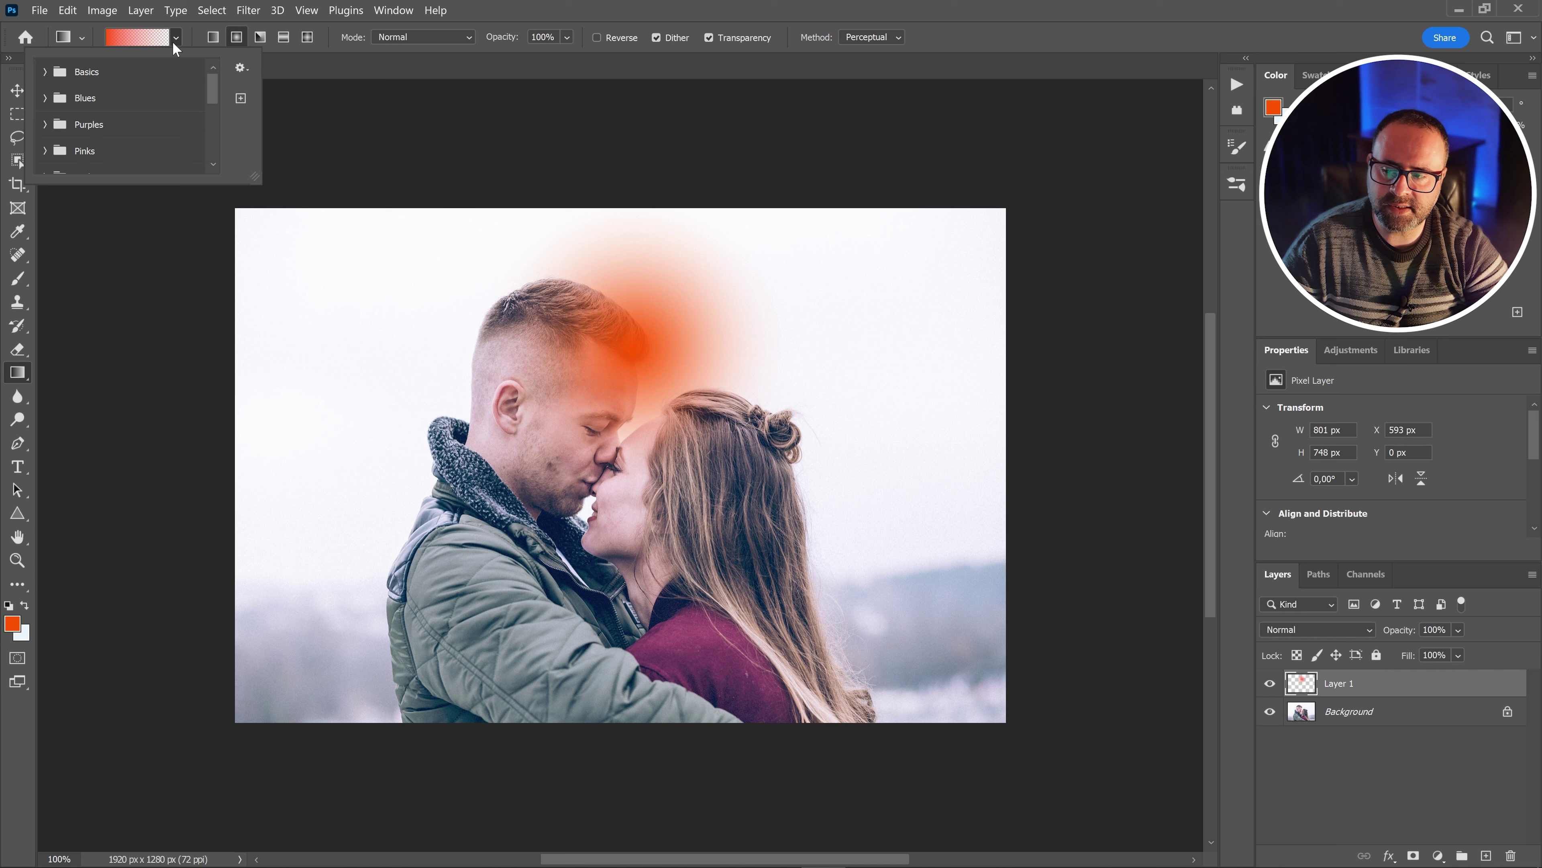
pyautogui.click(46, 74)
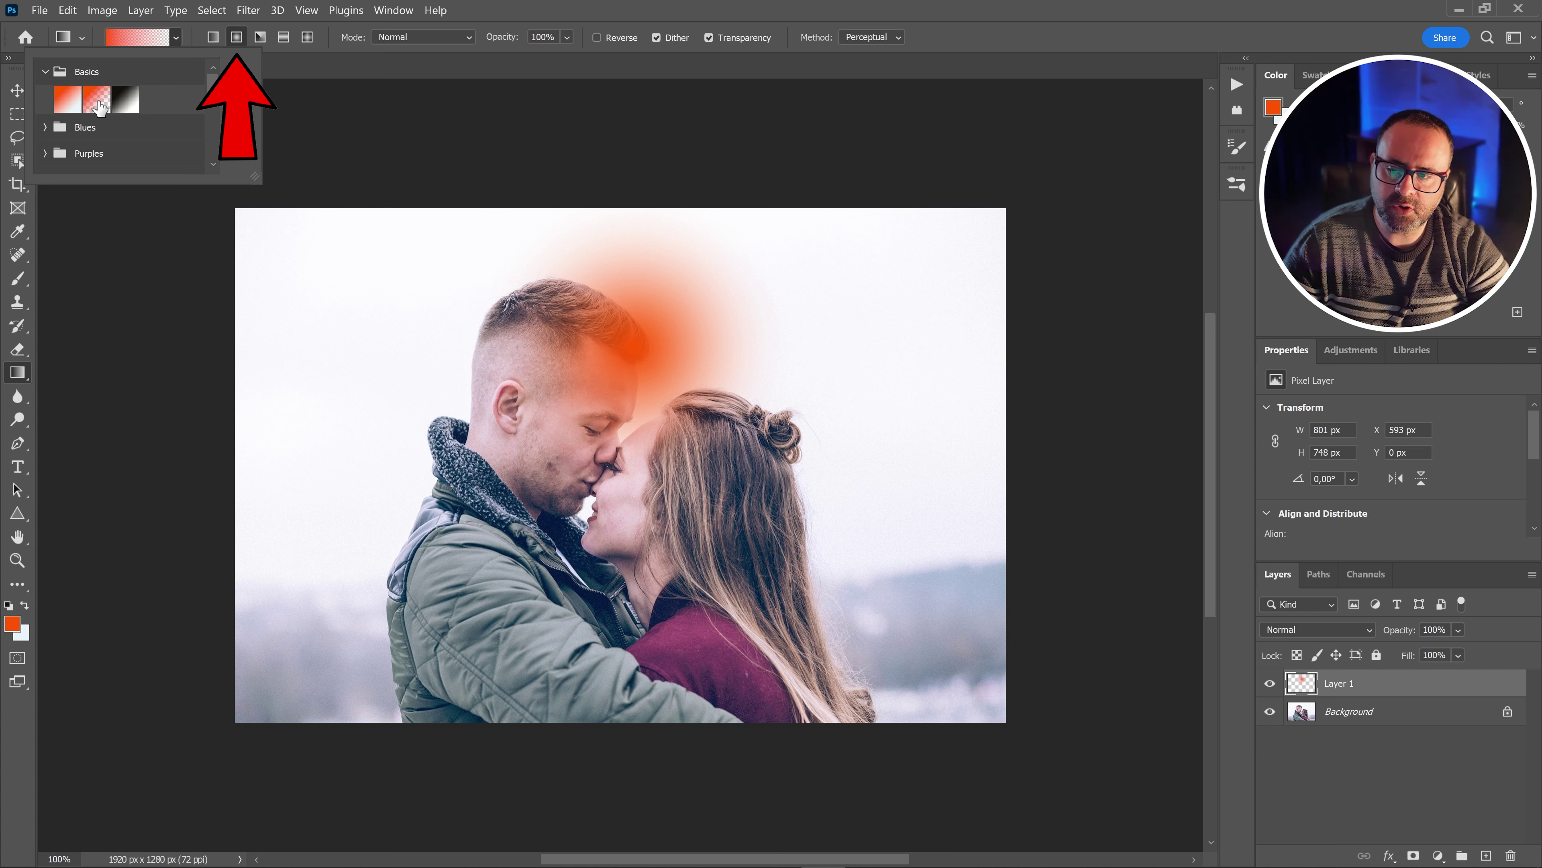
pyautogui.click(186, 33)
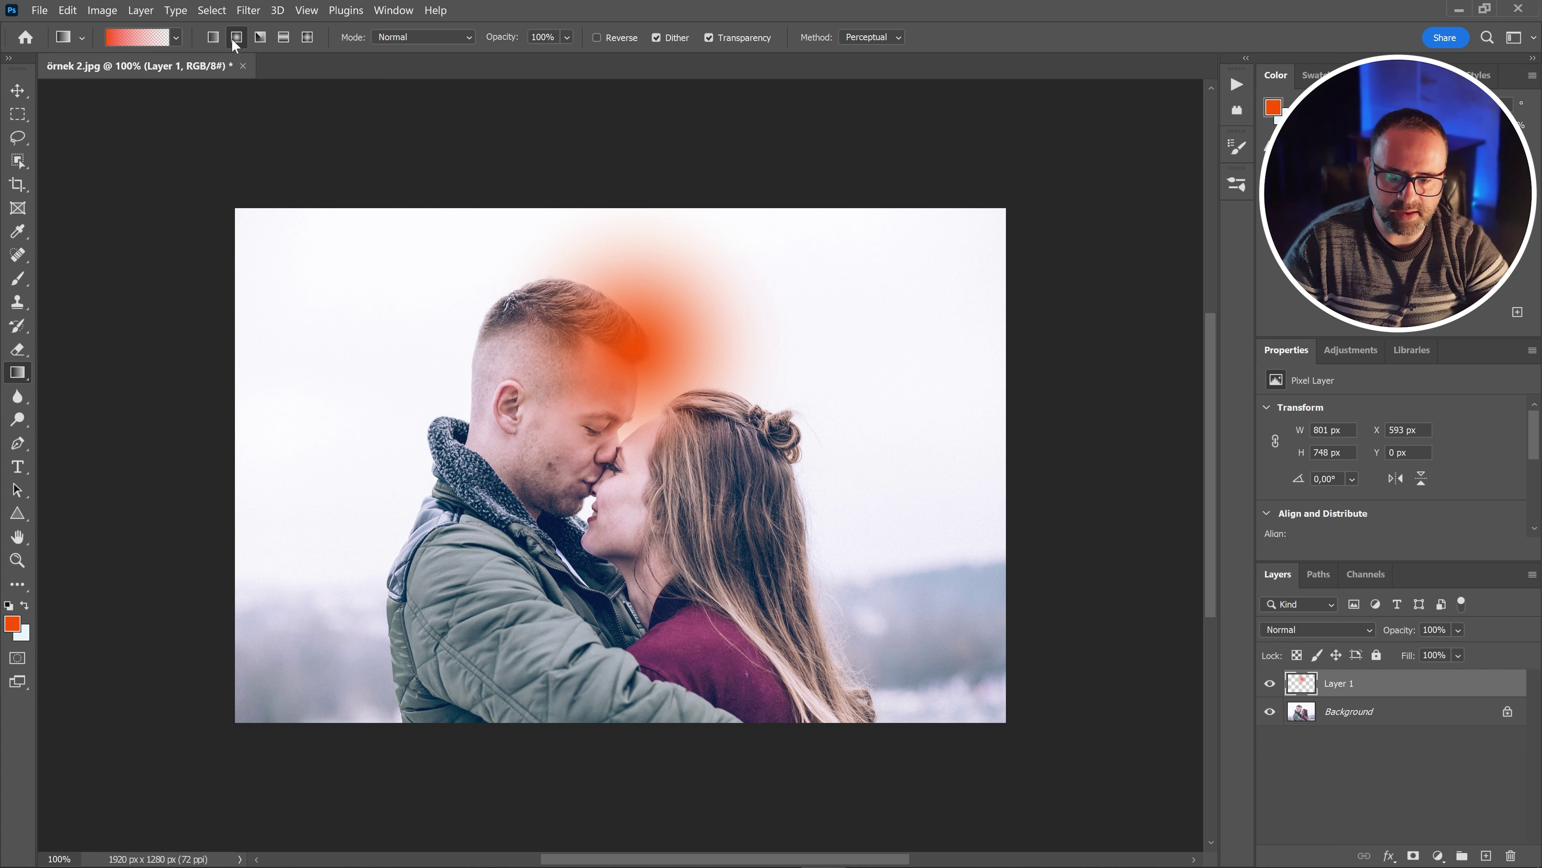
# Set the orange glow layer's blend mode to Screen, enlarge it to about 174% and position it between the couple's heads
pyautogui.press('v')
pyautogui.click(1291, 622)
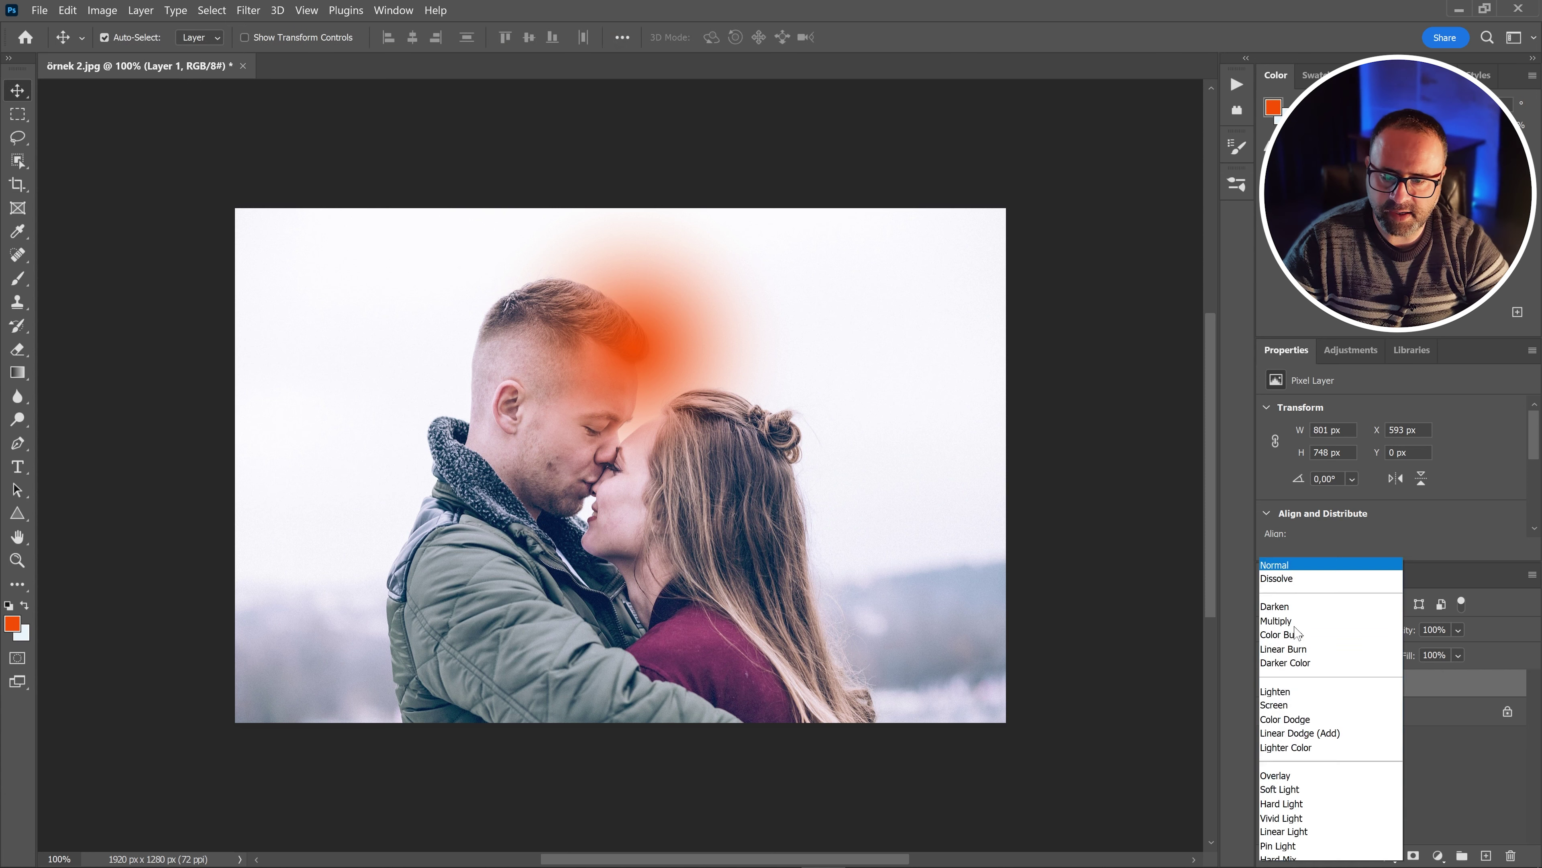
pyautogui.click(1281, 559)
pyautogui.hotkey('ctrl', 't')
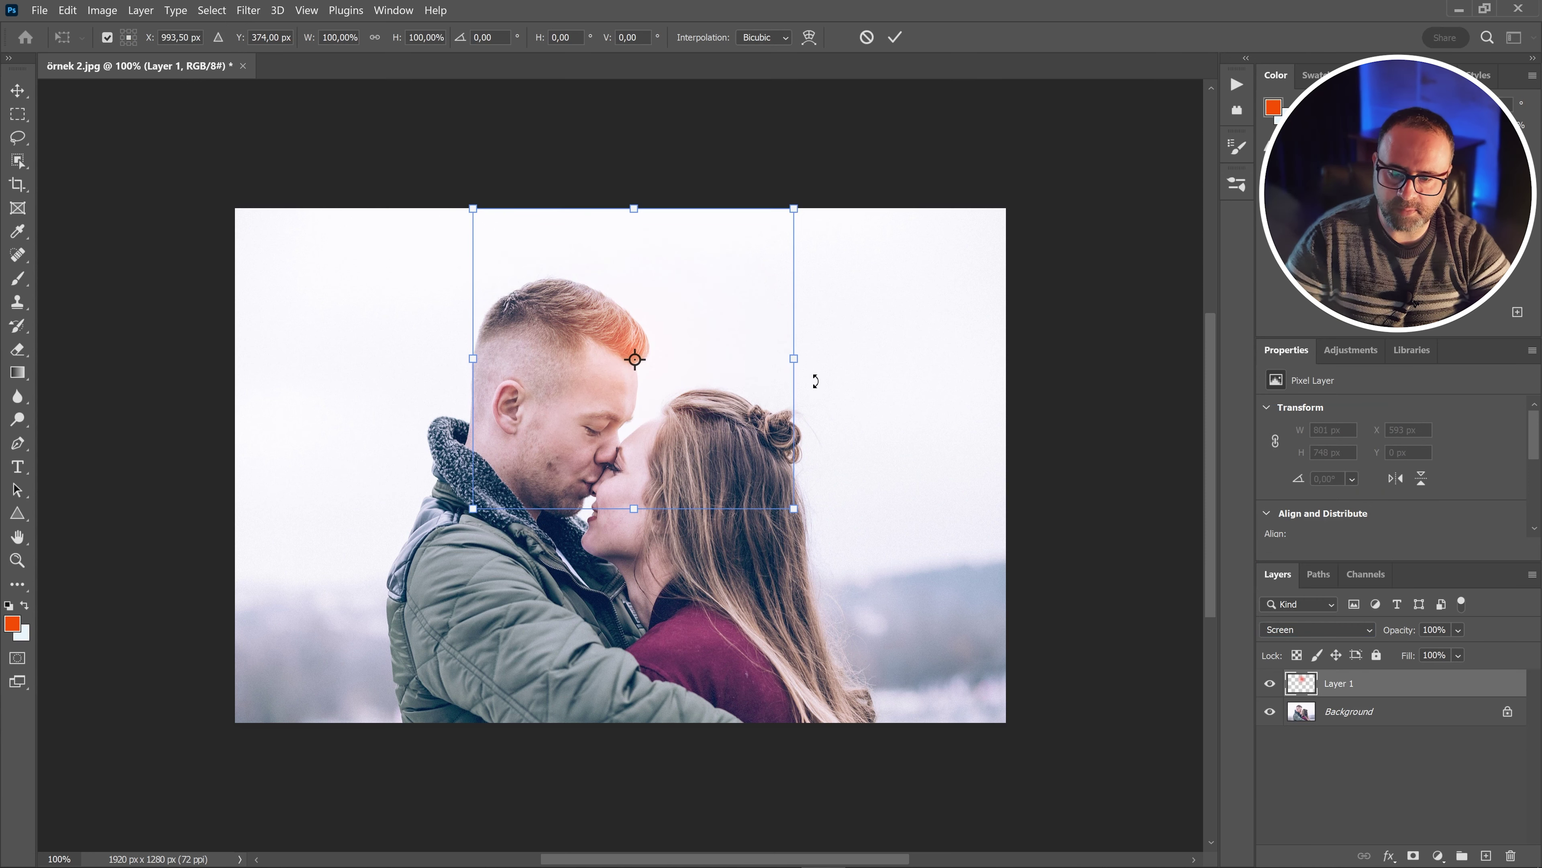
pyautogui.moveTo(799, 364); pyautogui.dragTo(1033, 359)
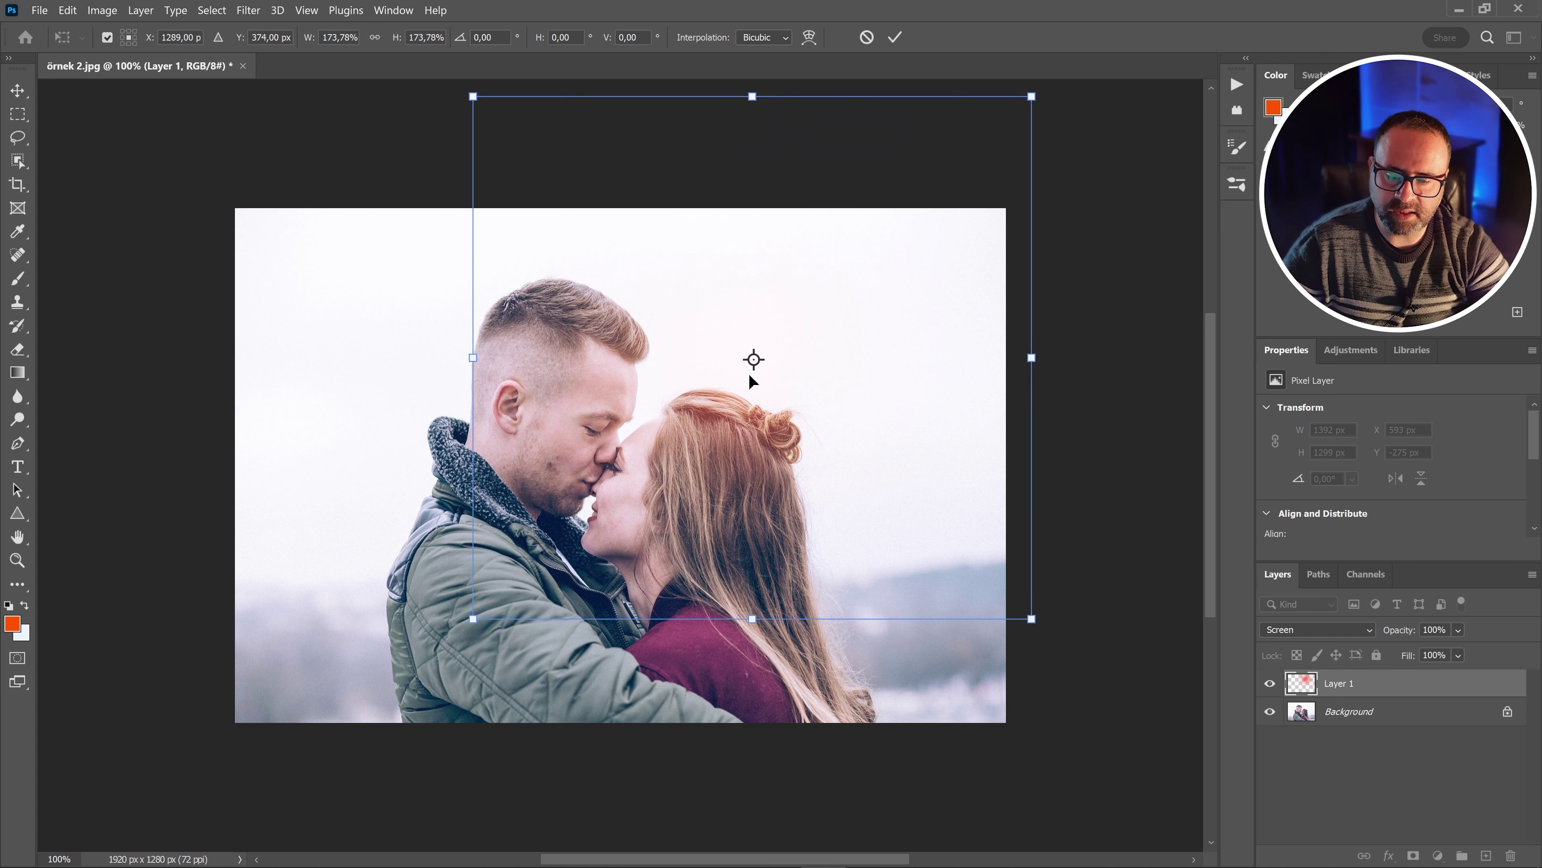
pyautogui.moveTo(741, 363); pyautogui.dragTo(643, 387)
pyautogui.press('Return')
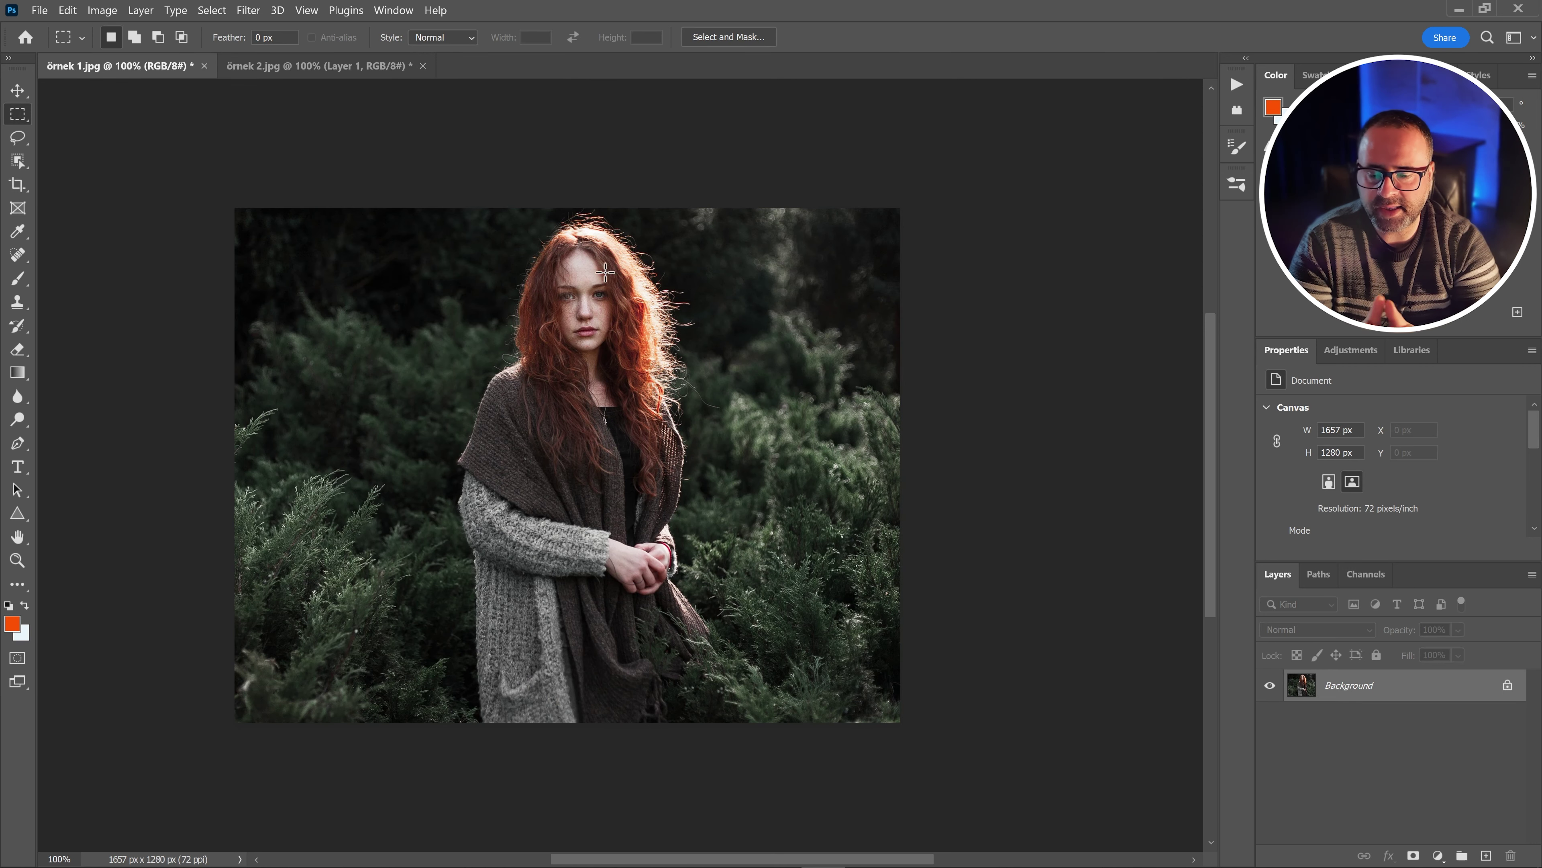
# On a new layer in the redhead's photo, draw an orange radial gradient about 691 × 690 px over her upper chest
pyautogui.click(1485, 855)
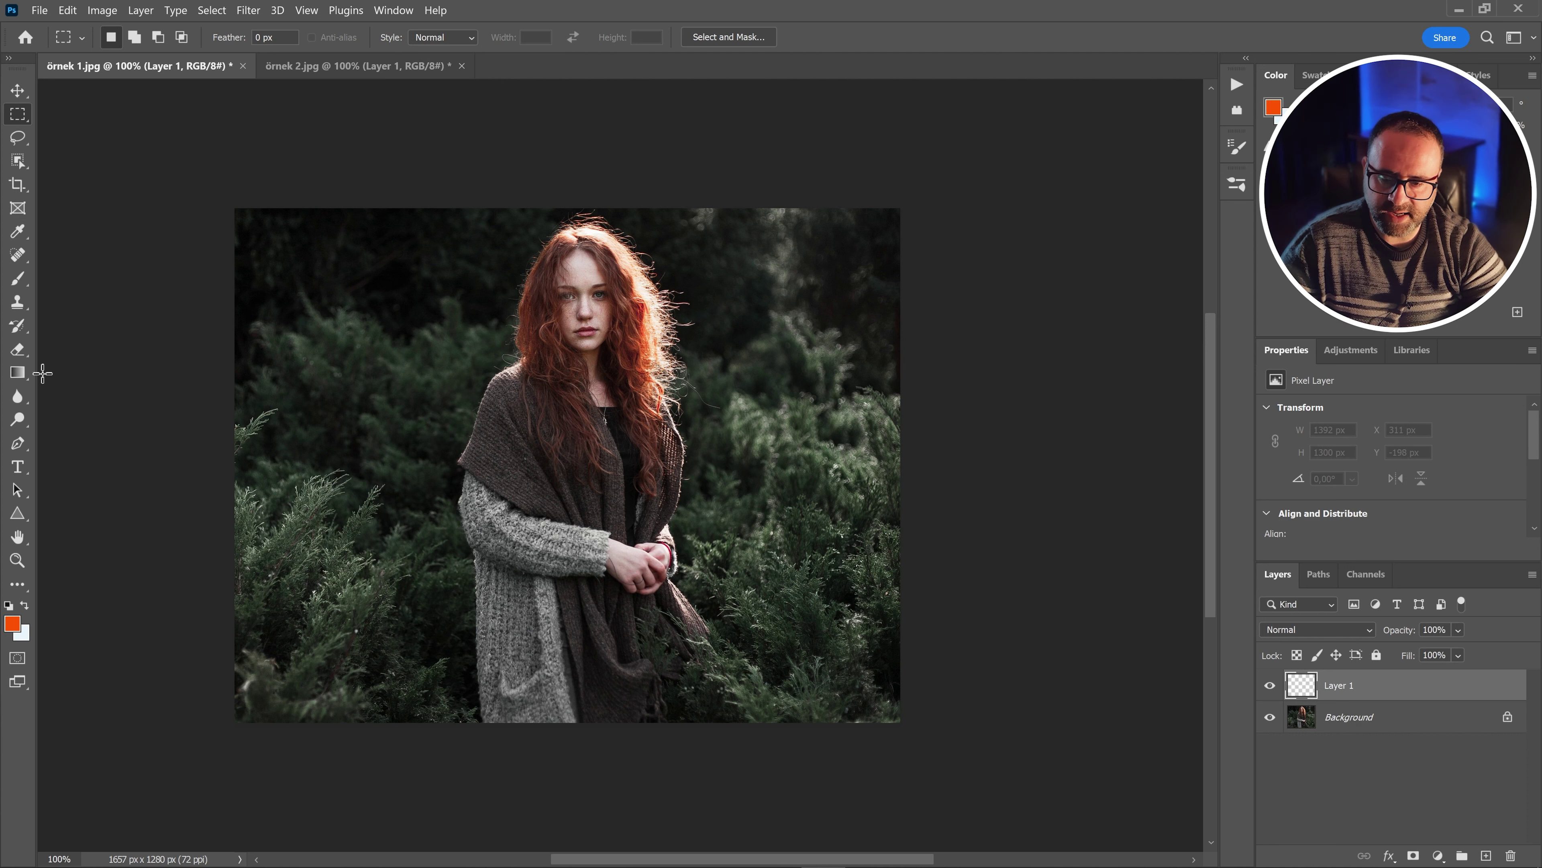
pyautogui.click(18, 372)
pyautogui.moveTo(609, 371); pyautogui.dragTo(603, 518)
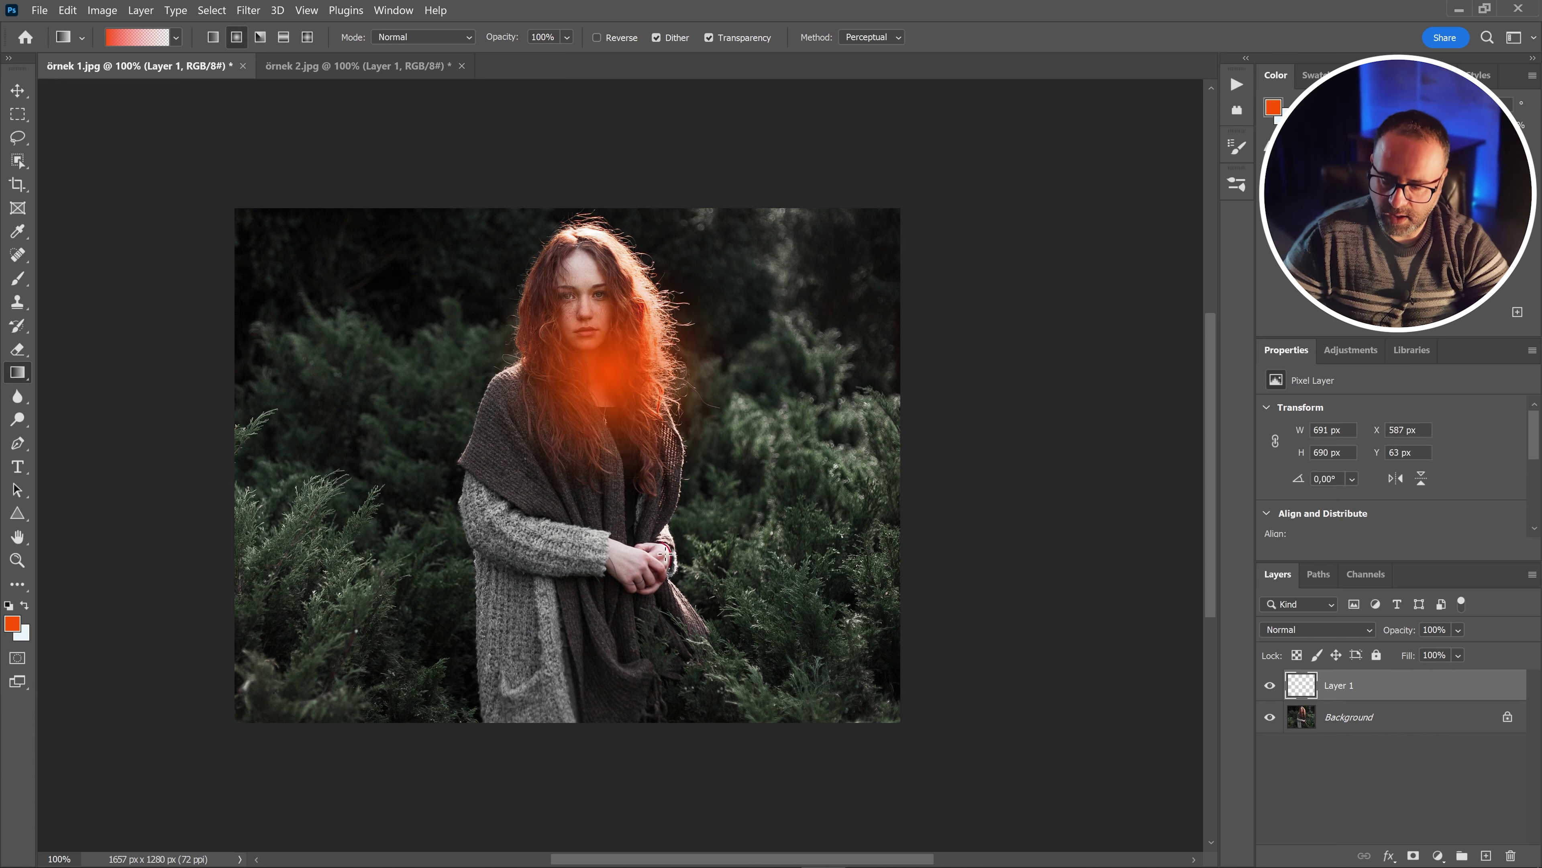
# Set the glow layer to Screen, enlarge it to about 284% and centre it just above the photo's upper-right area
pyautogui.click(1301, 624)
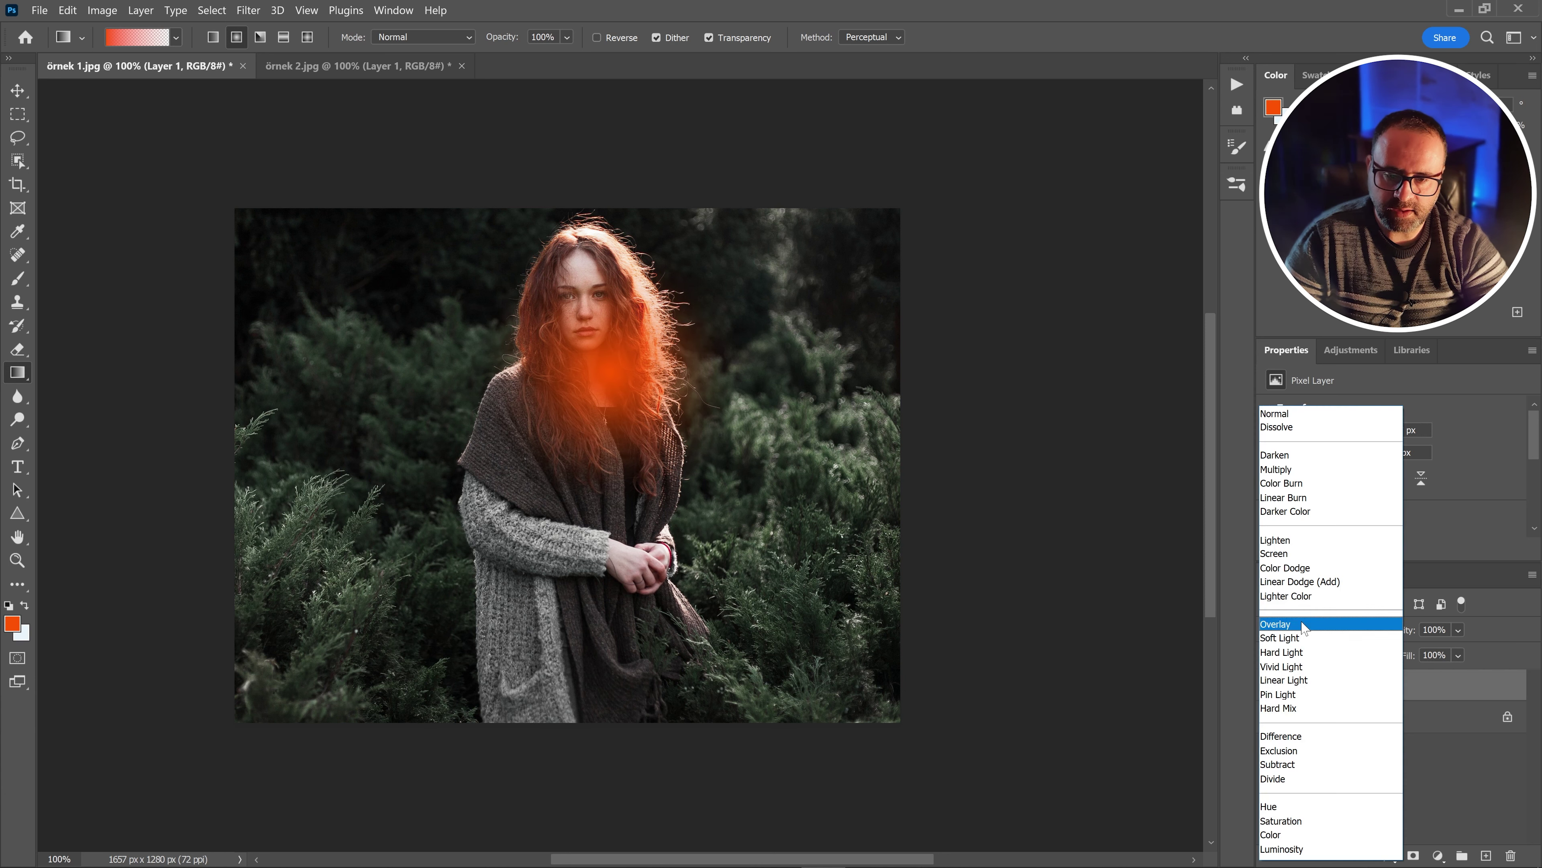
pyautogui.click(1294, 562)
pyautogui.hotkey('ctrl', 't')
pyautogui.moveTo(748, 372); pyautogui.dragTo(1077, 498)
pyautogui.moveTo(792, 440); pyautogui.dragTo(826, 335)
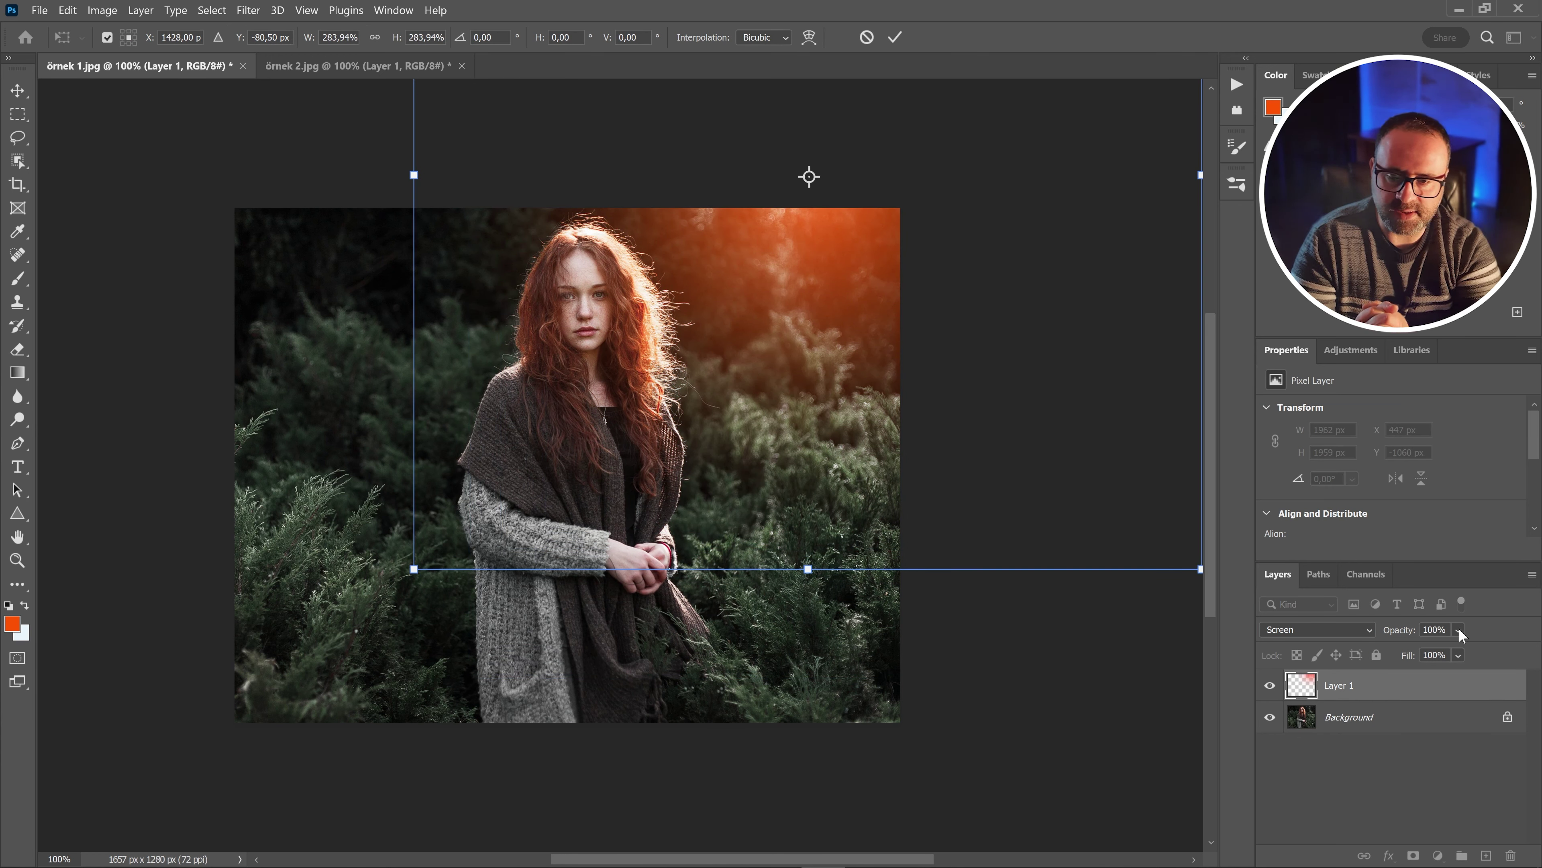
# Lower the orange glow layer's opacity slightly and apply its transform
pyautogui.click(1458, 629)
pyautogui.moveTo(1514, 651); pyautogui.dragTo(1495, 652)
pyautogui.press('Return')
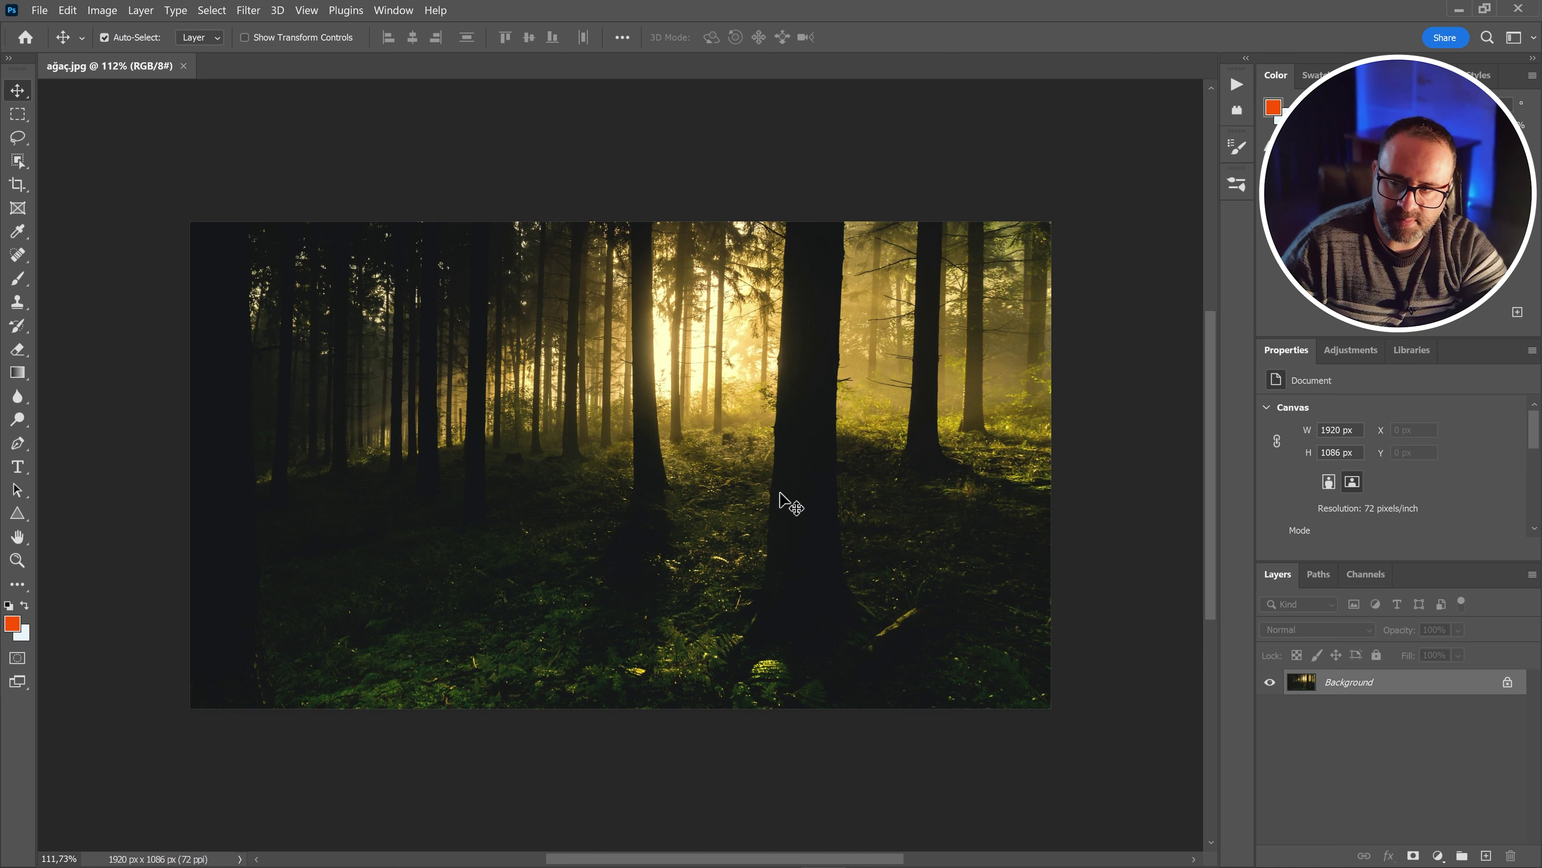
# Select the bright light areas of the forest photo with Color Range, using sampled colours and a fuzziness of 147
pyautogui.click(212, 10)
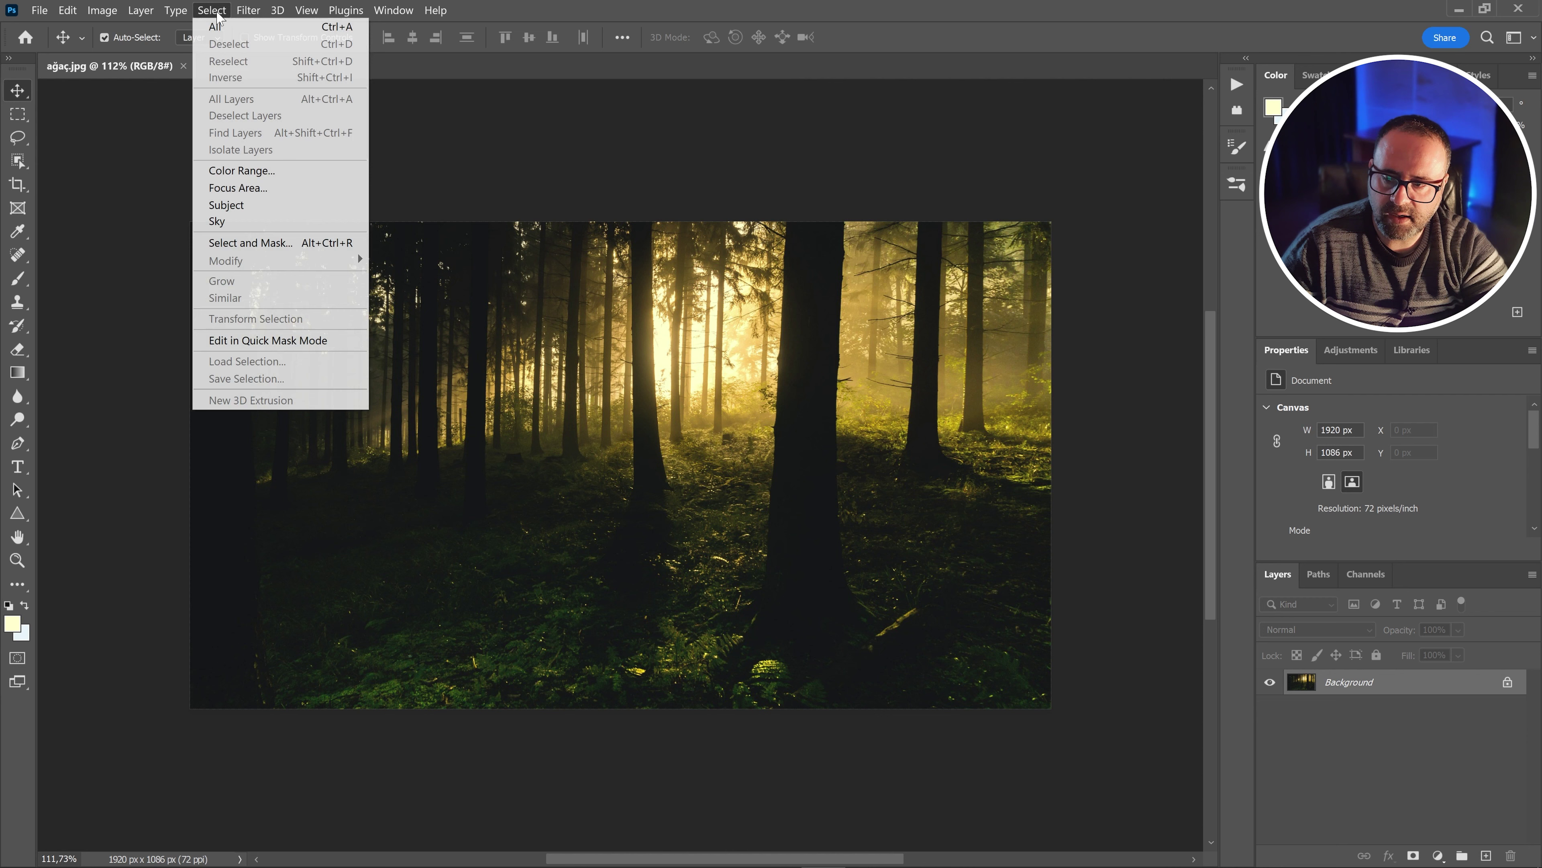
pyautogui.click(242, 171)
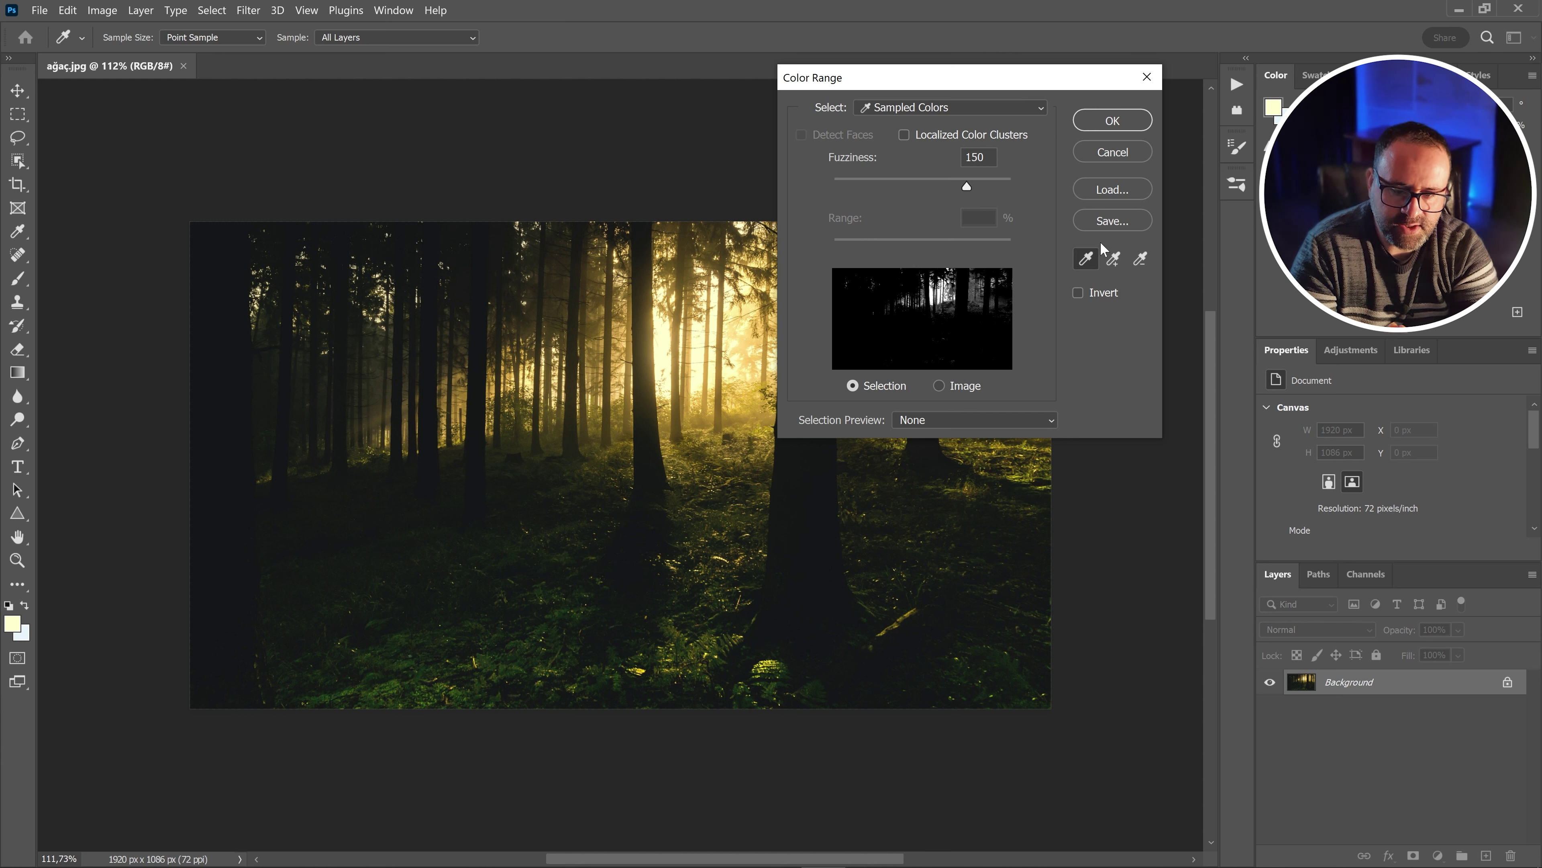
pyautogui.click(1111, 261)
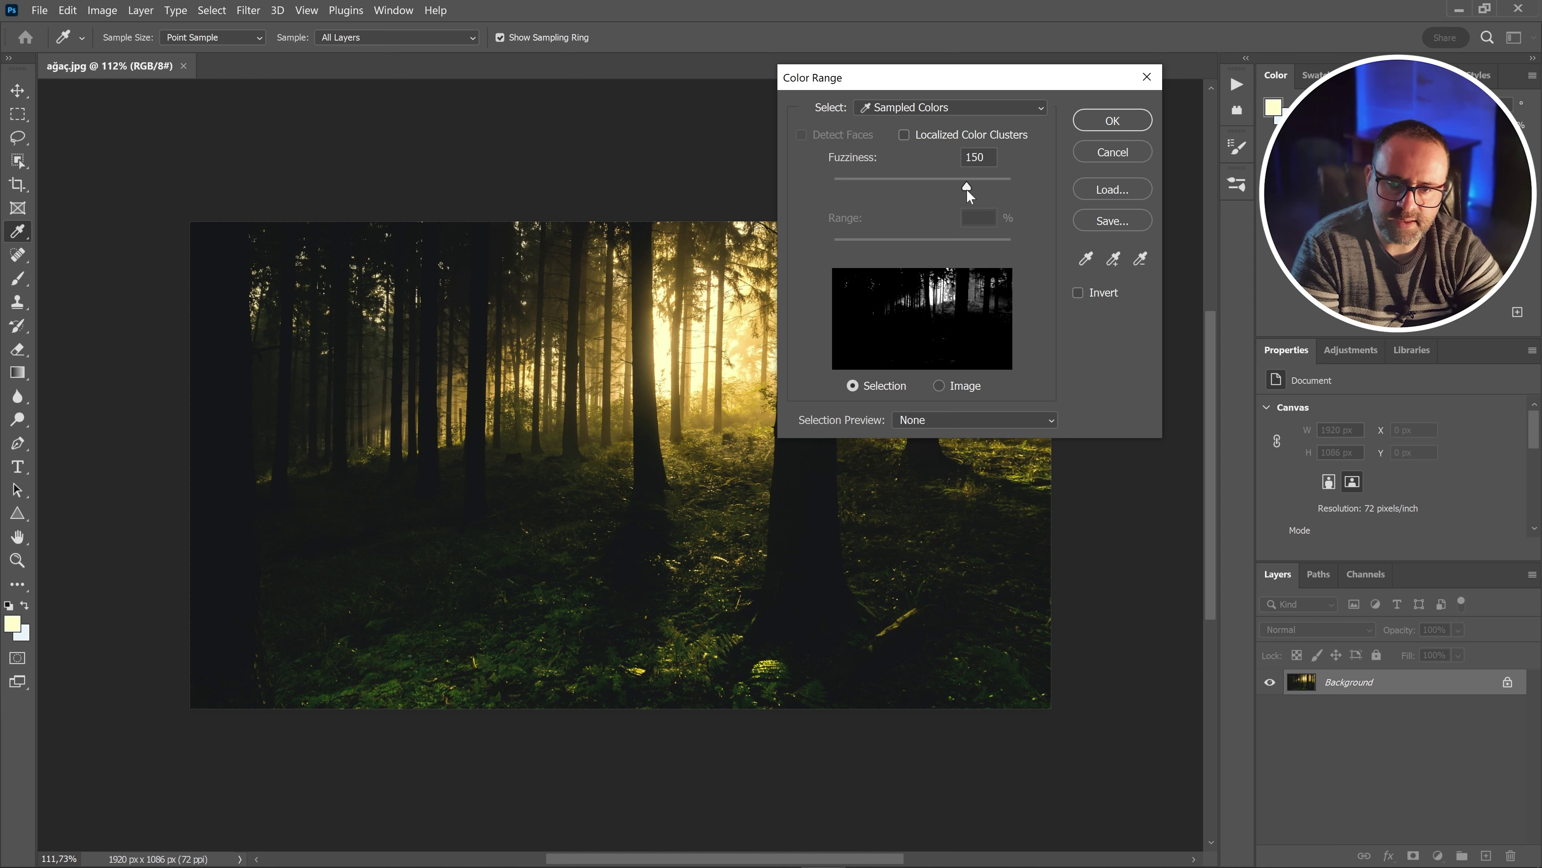
pyautogui.moveTo(966, 188); pyautogui.dragTo(858, 187)
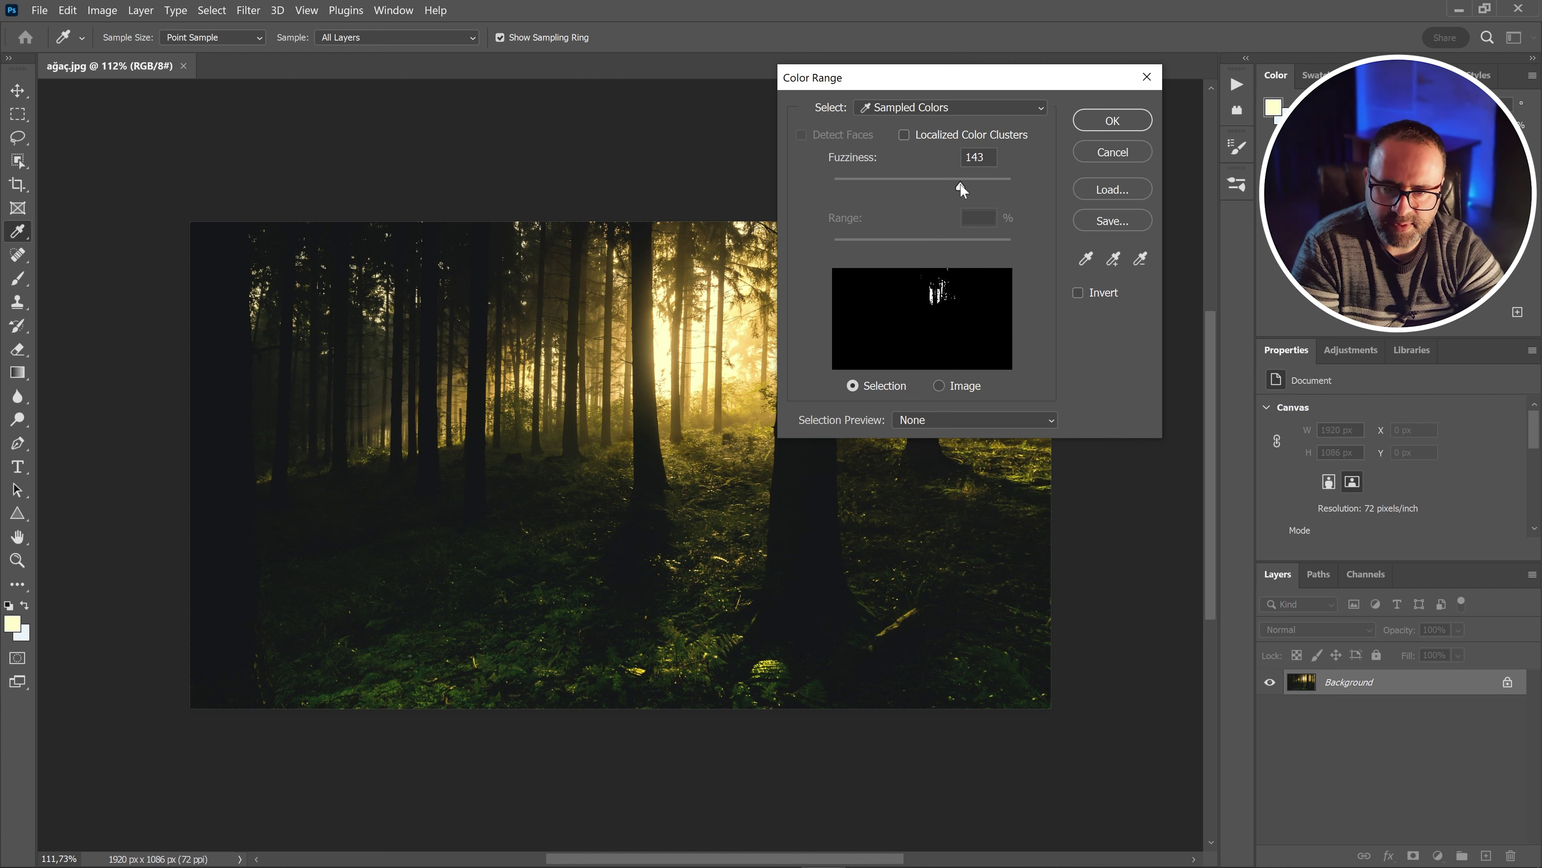
pyautogui.moveTo(961, 186); pyautogui.dragTo(974, 186)
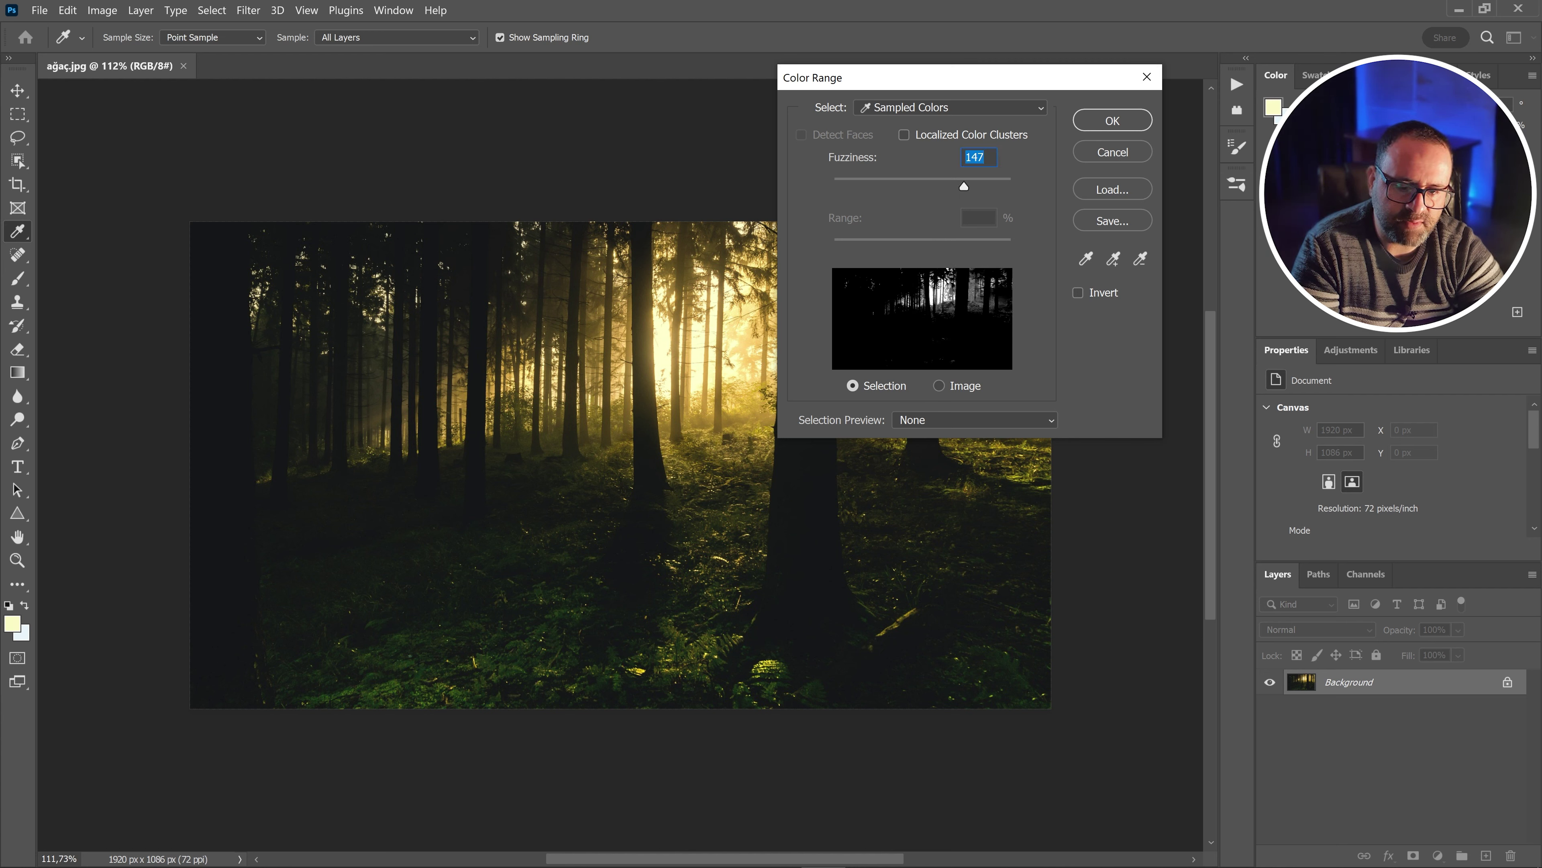
pyautogui.click(1097, 122)
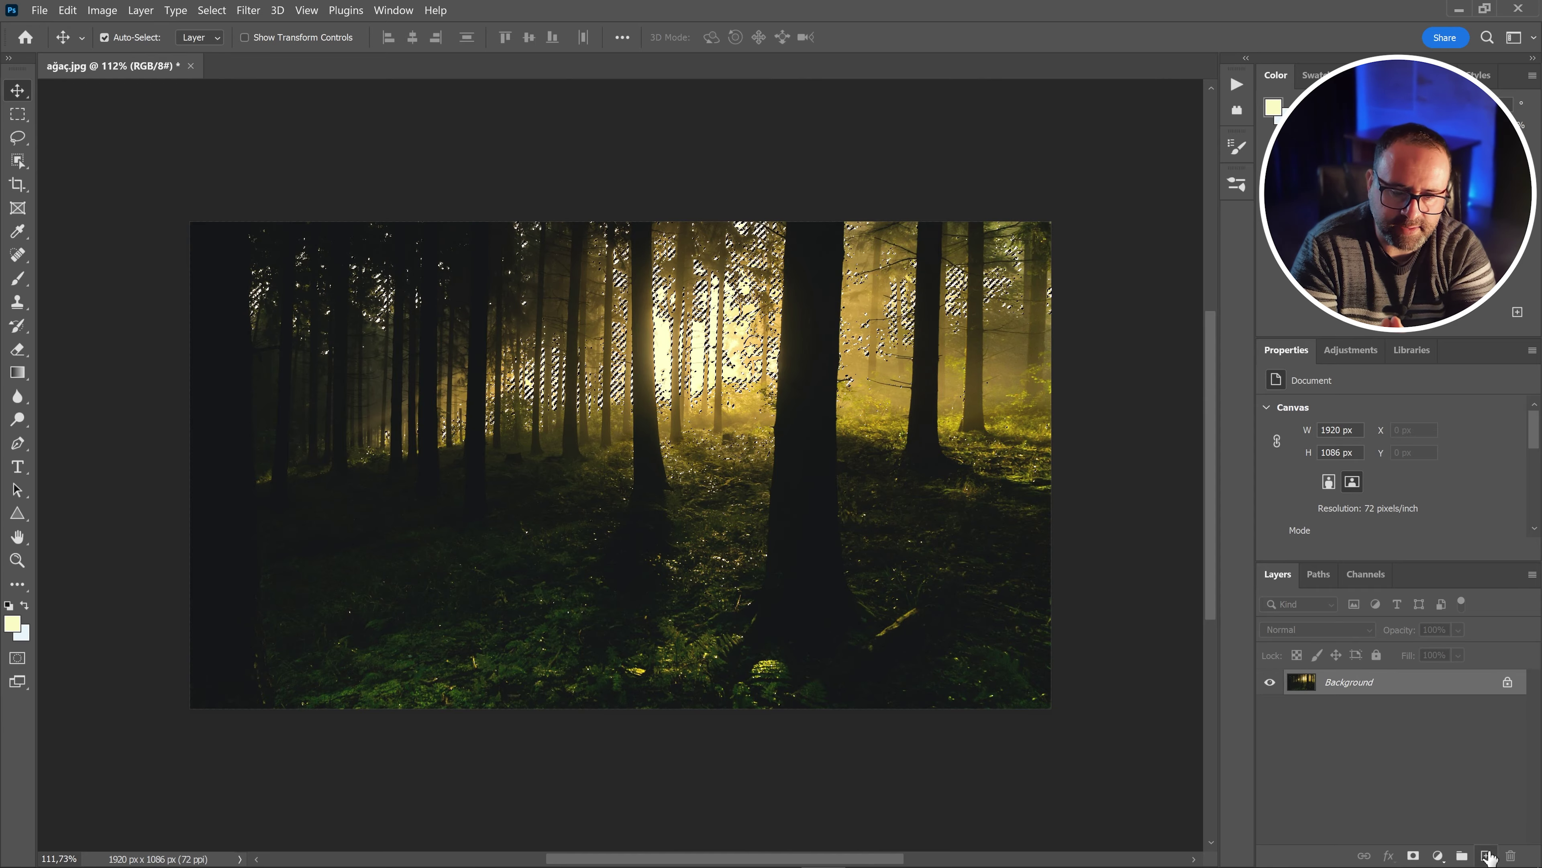
# Fill the selected highlights with light yellow fffd8e on a new layer, and clear the selection
pyautogui.hotkey('ctrl', 'j')
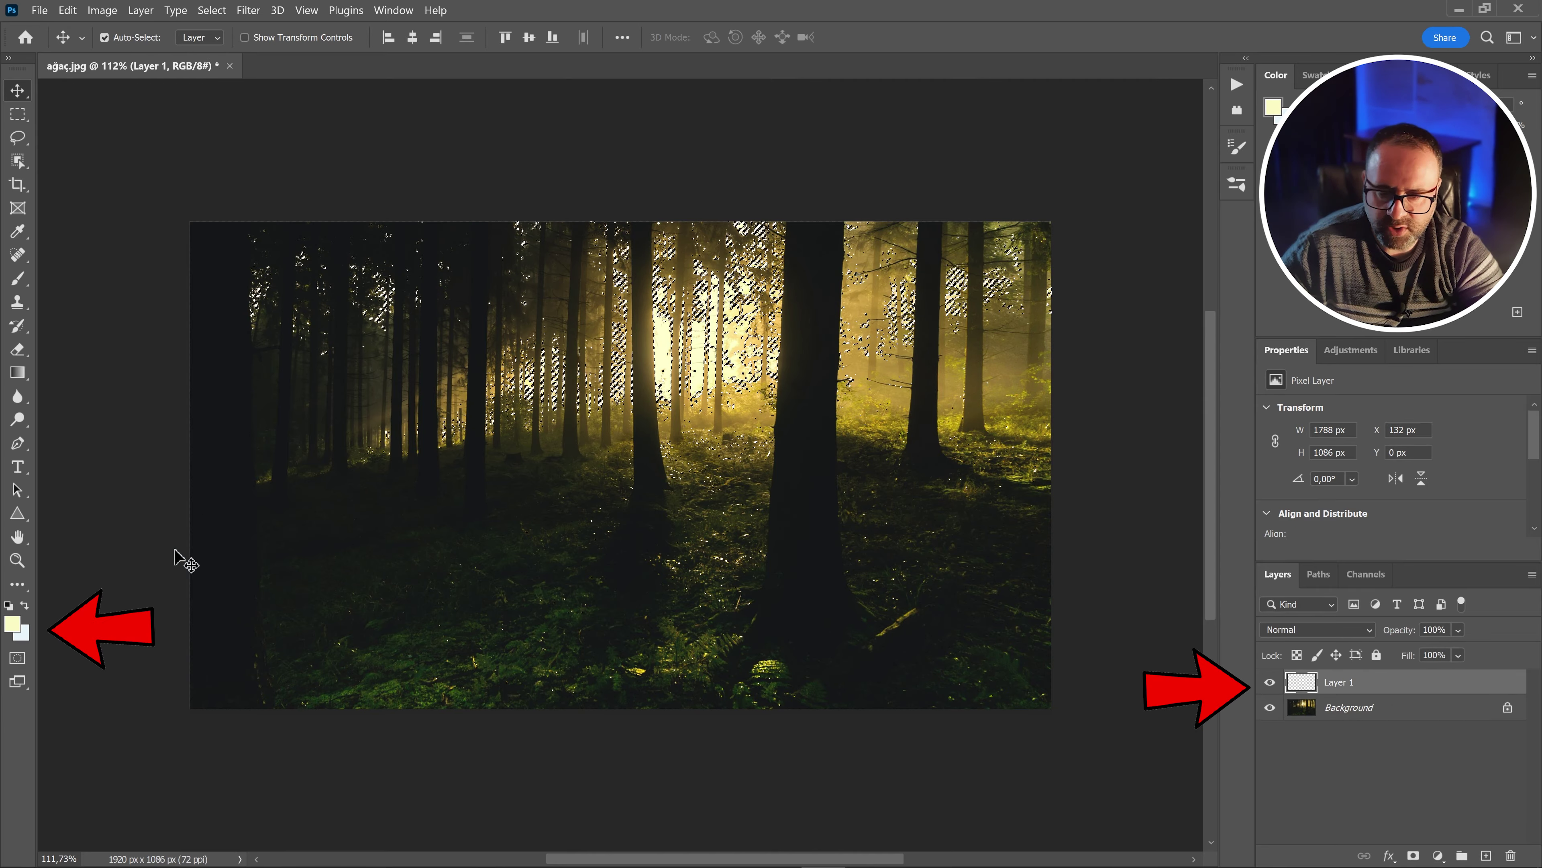
pyautogui.click(11, 621)
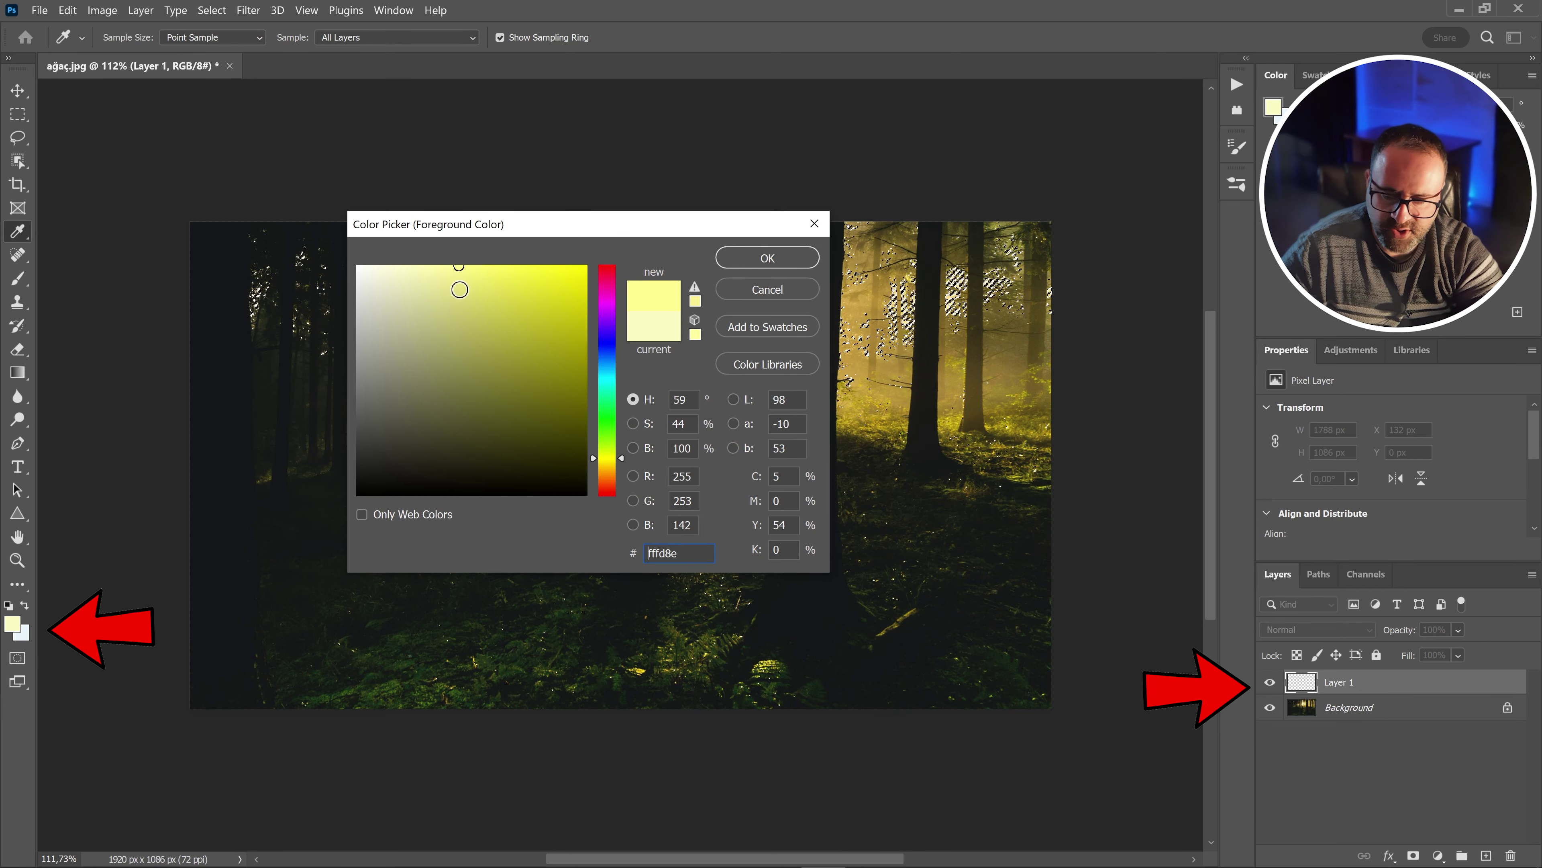
pyautogui.click(743, 256)
pyautogui.press('v')
pyautogui.press('m')
pyautogui.hotkey('alt', 'BackSpace')
pyautogui.hotkey('ctrl', 'd')
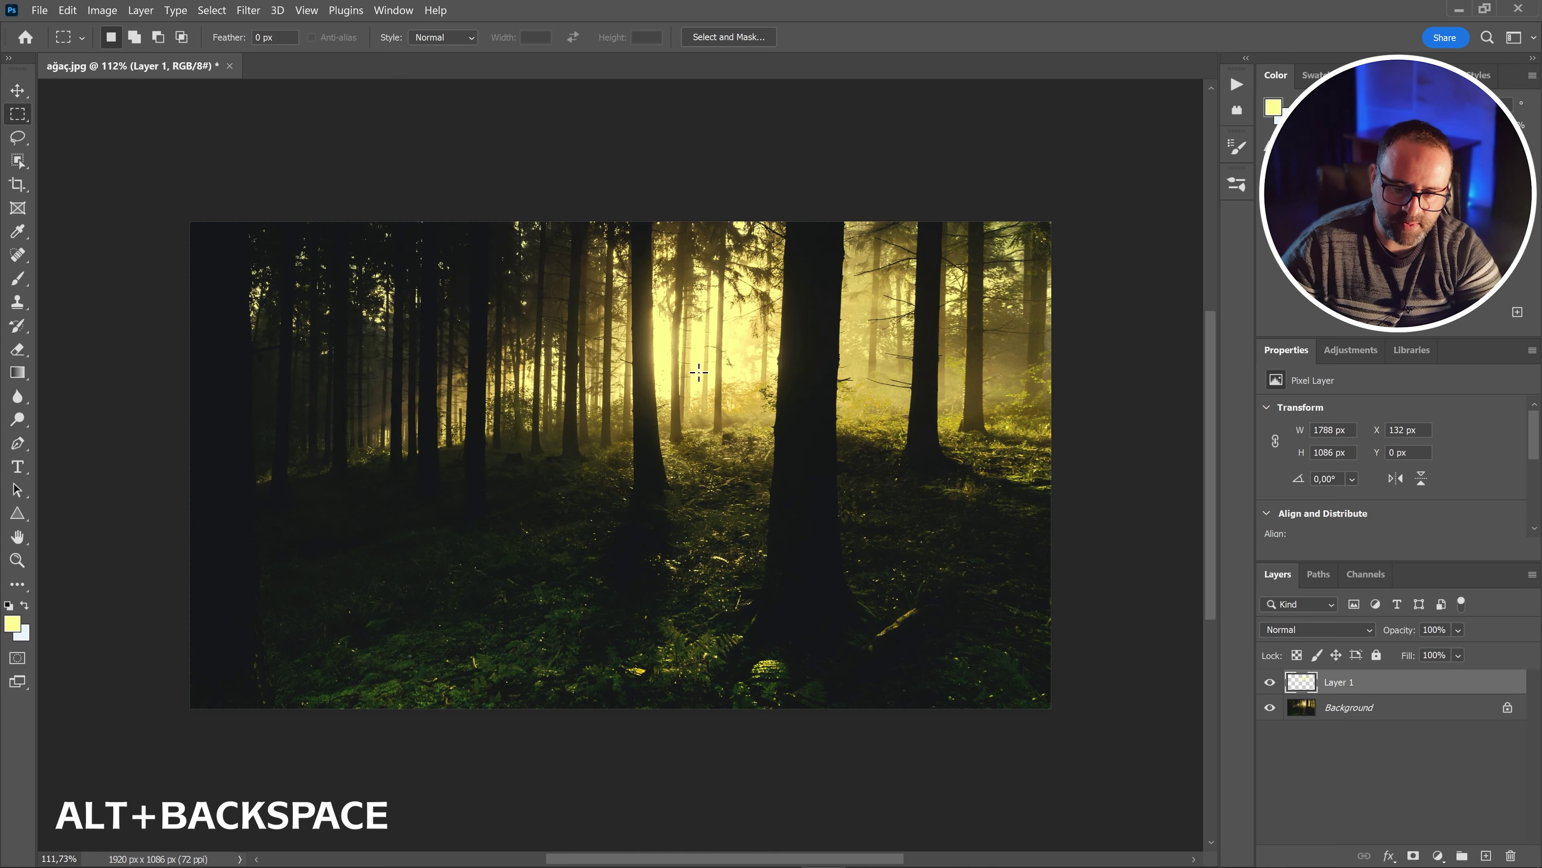
# Temporarily hide the Background layer to inspect the yellow fill on its own
pyautogui.click(1271, 709)
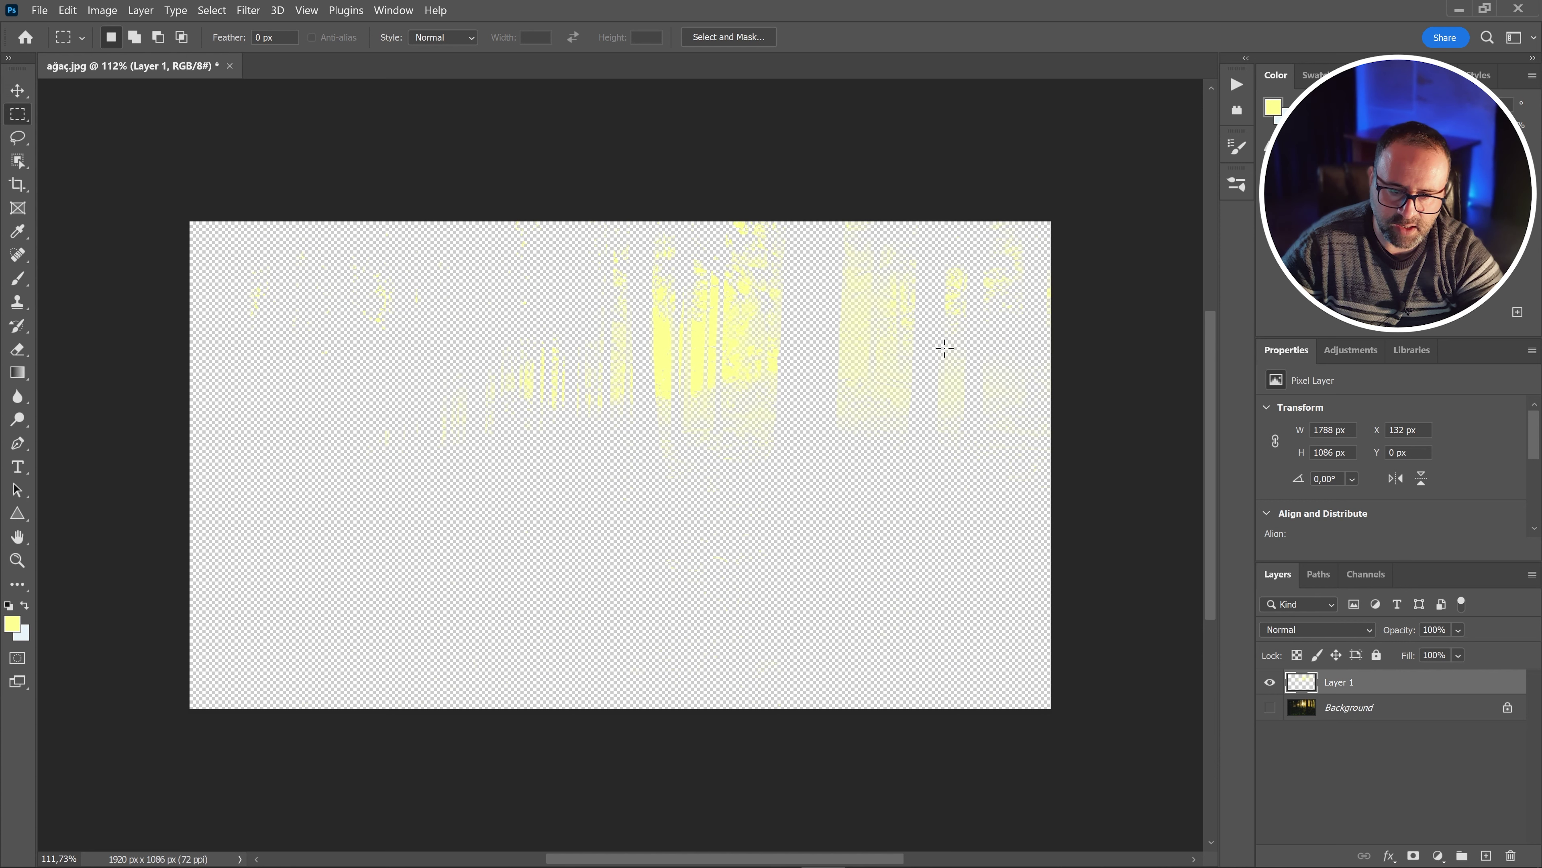
pyautogui.click(1270, 707)
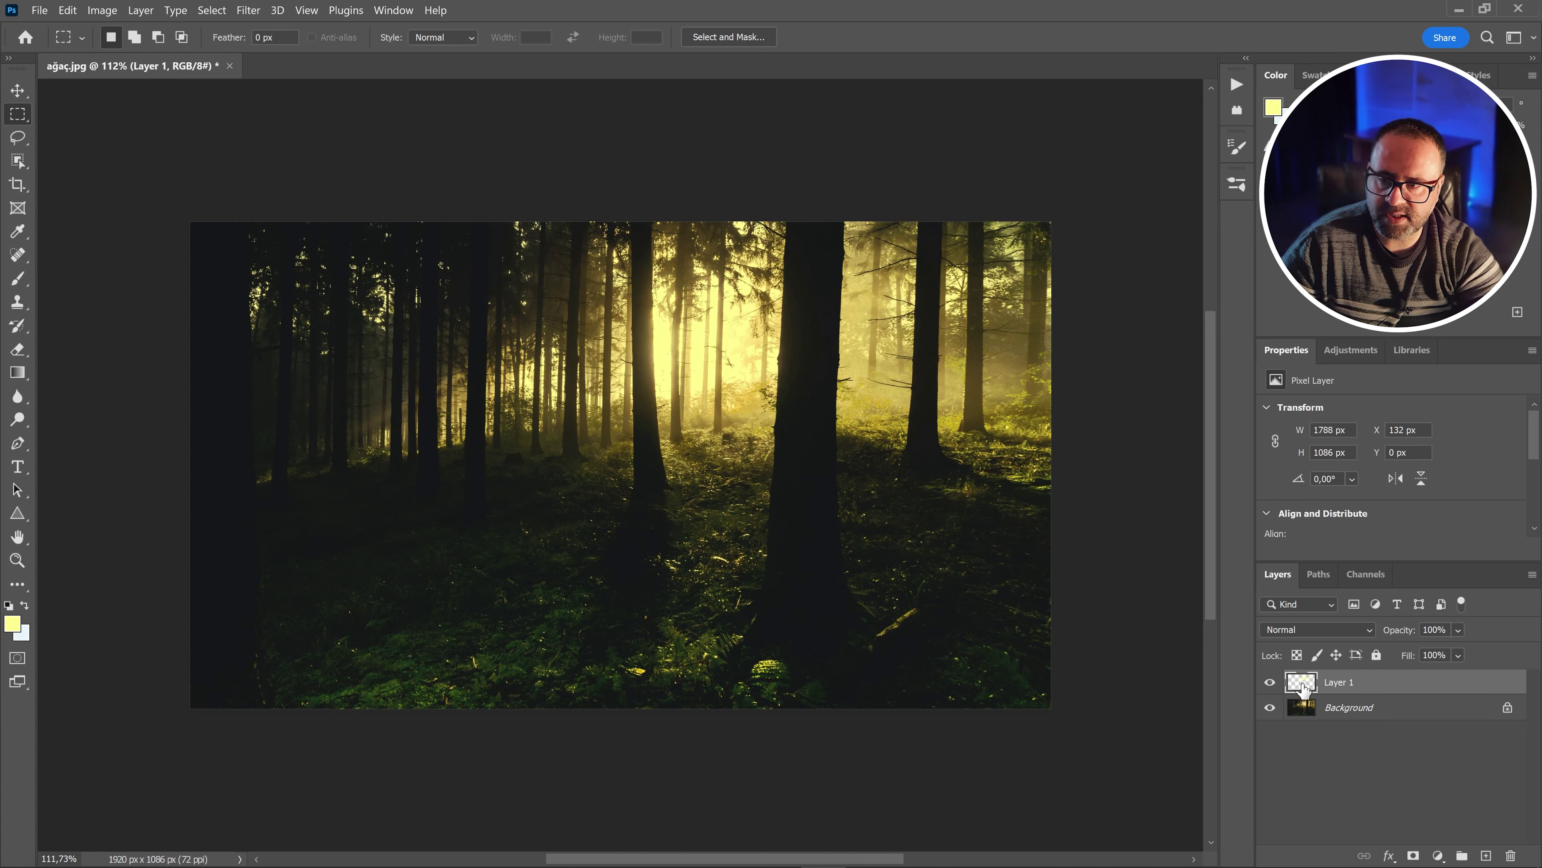
# Apply a Zoom Radial Blur to the yellow fill layer with amount 90, Best quality and the blur centre moved to the upper-right corner
pyautogui.click(255, 17)
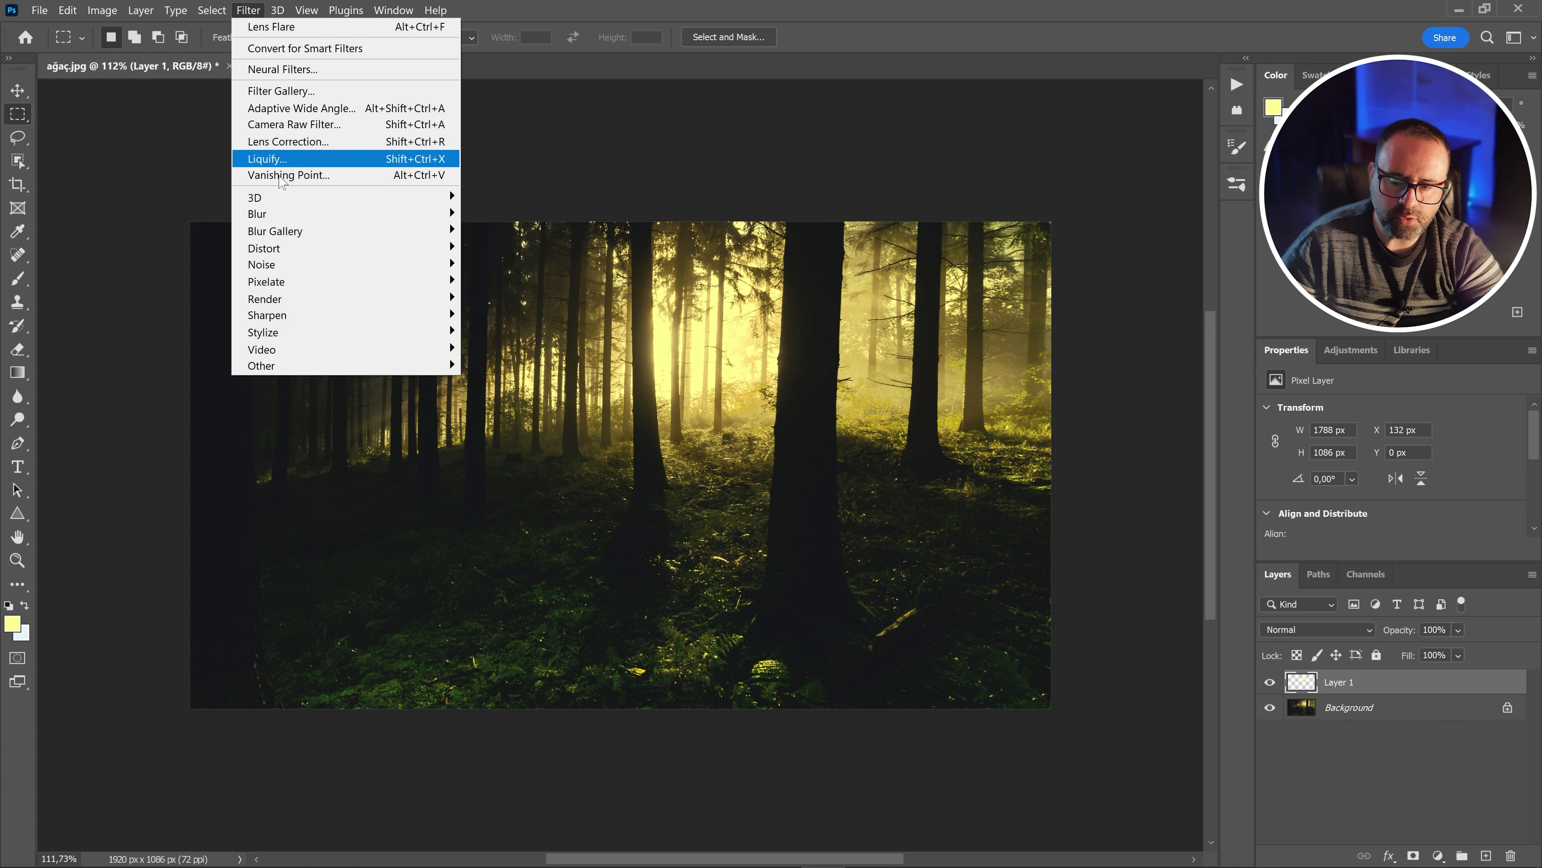
pyautogui.moveTo(310, 213)
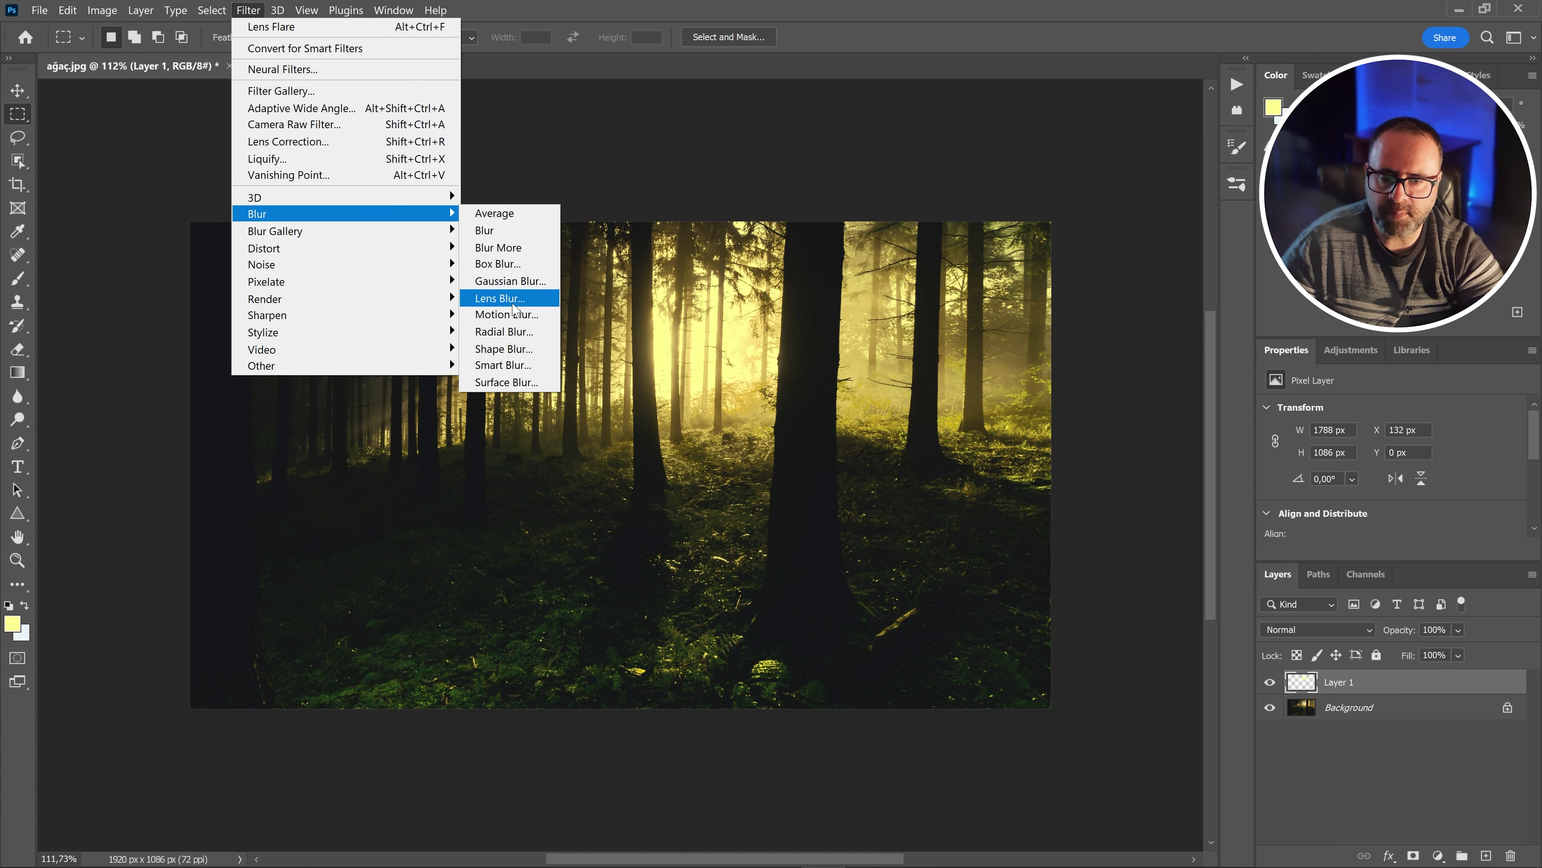
pyautogui.click(504, 330)
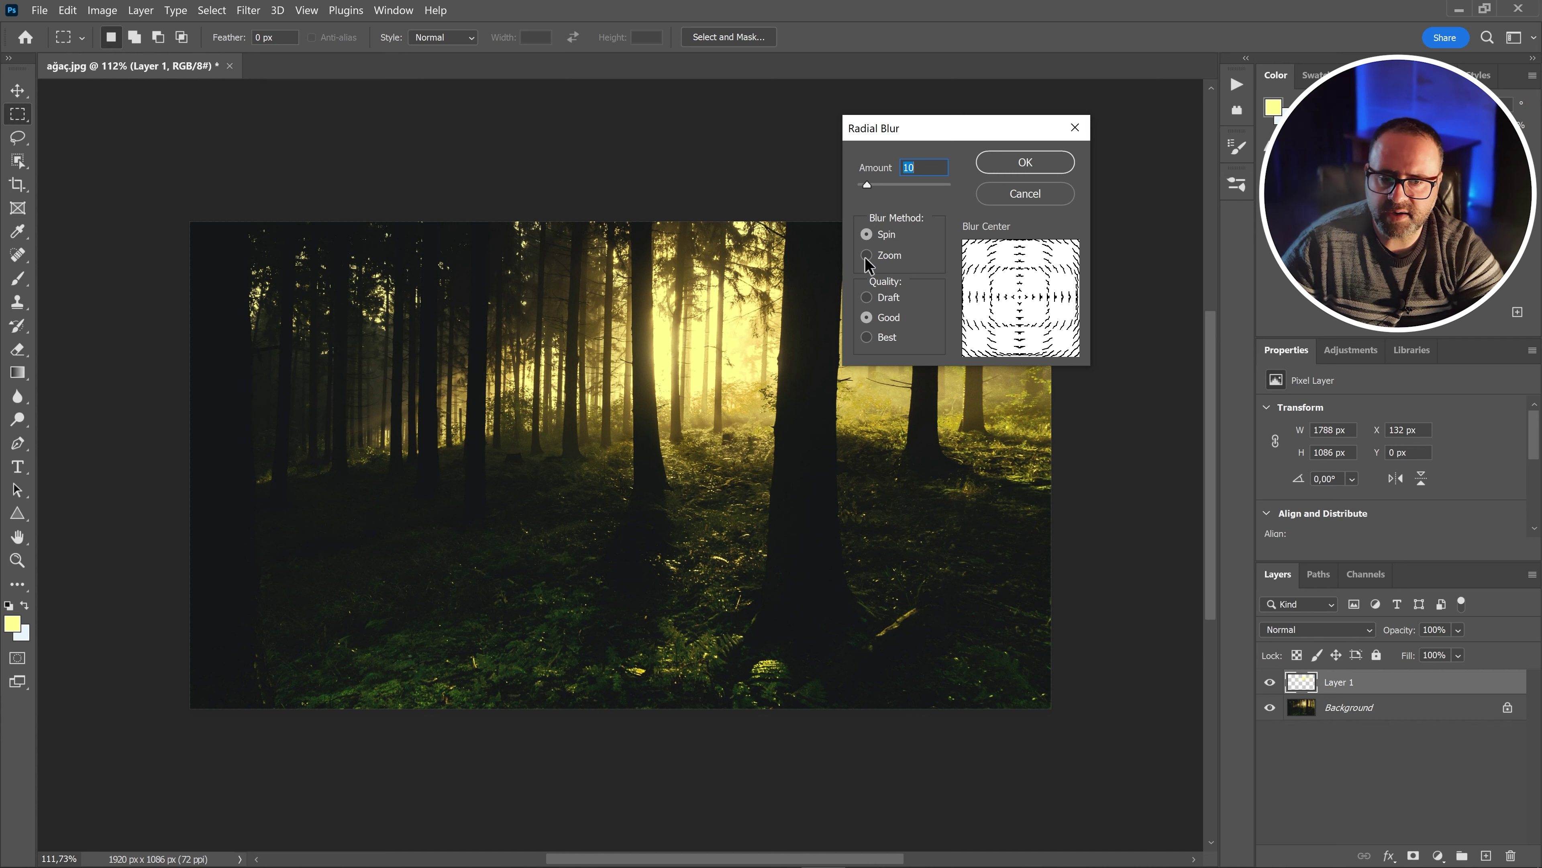
pyautogui.click(882, 259)
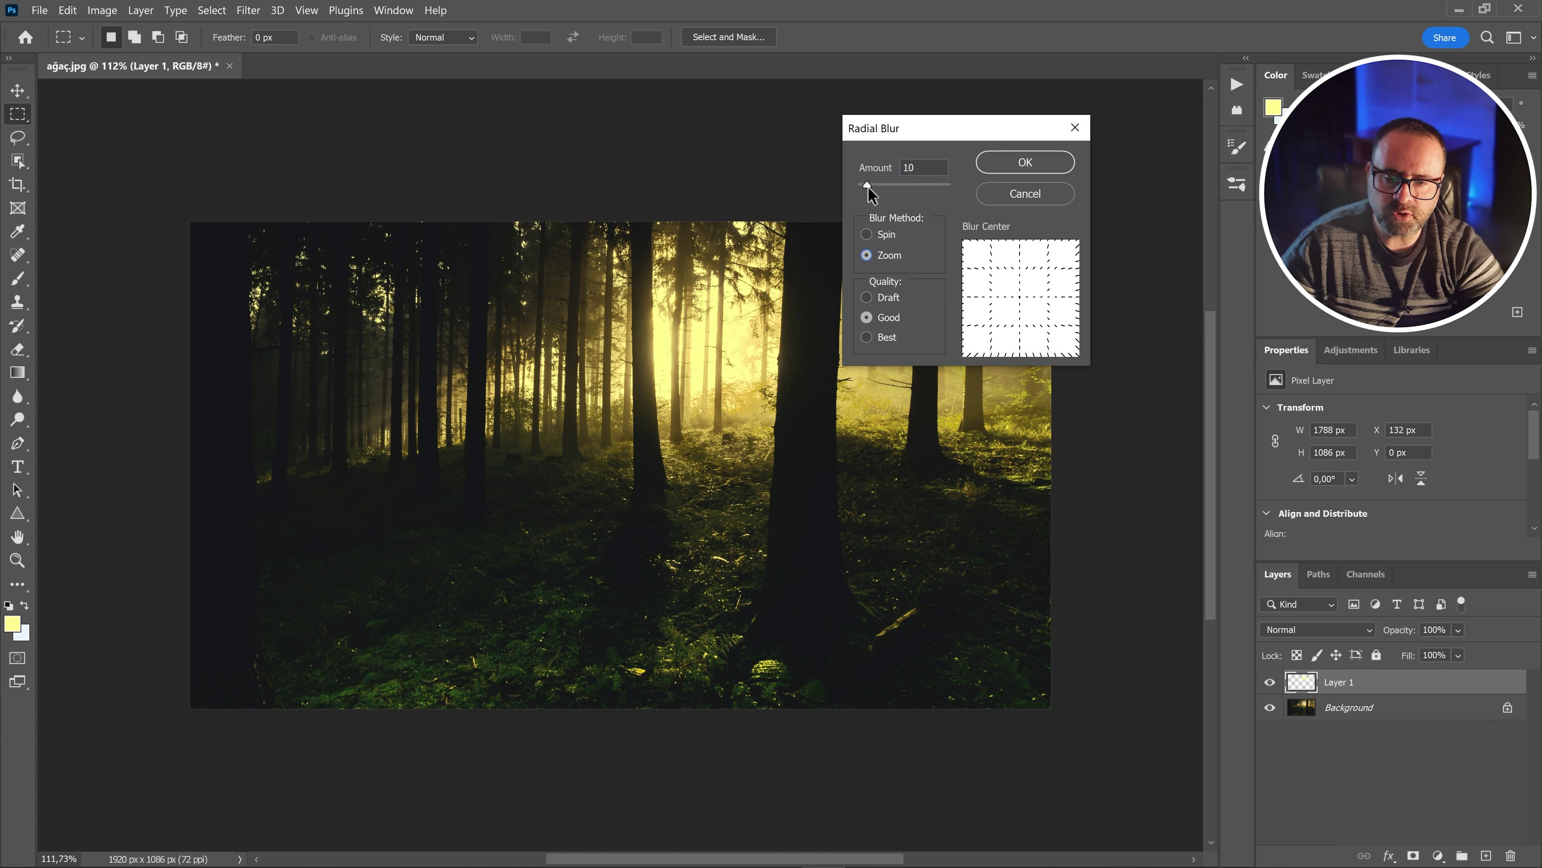
pyautogui.moveTo(867, 187); pyautogui.dragTo(940, 184)
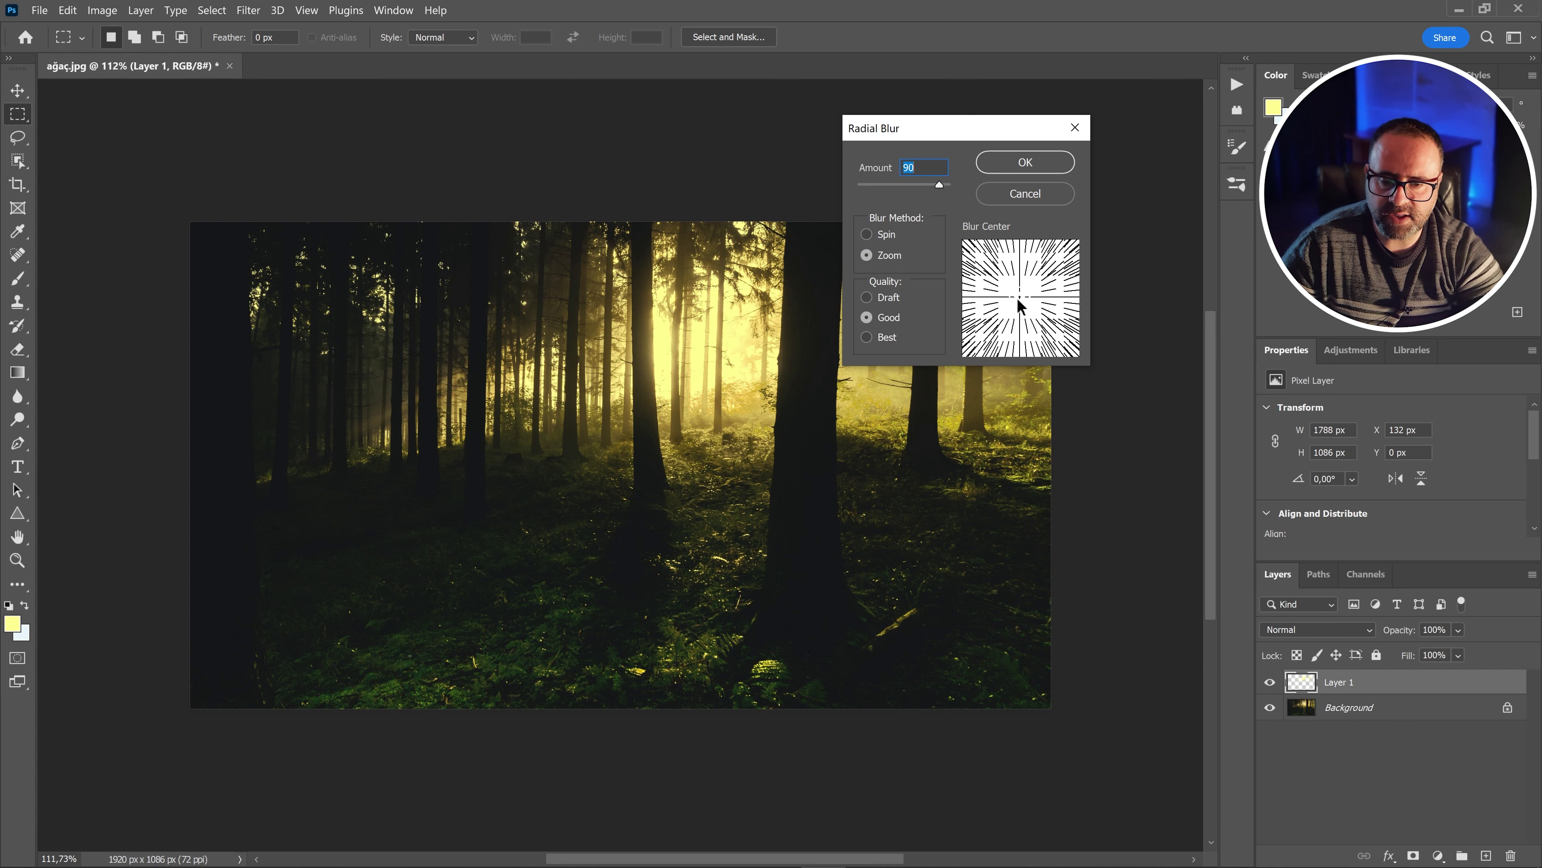
pyautogui.moveTo(1020, 304); pyautogui.dragTo(1087, 240)
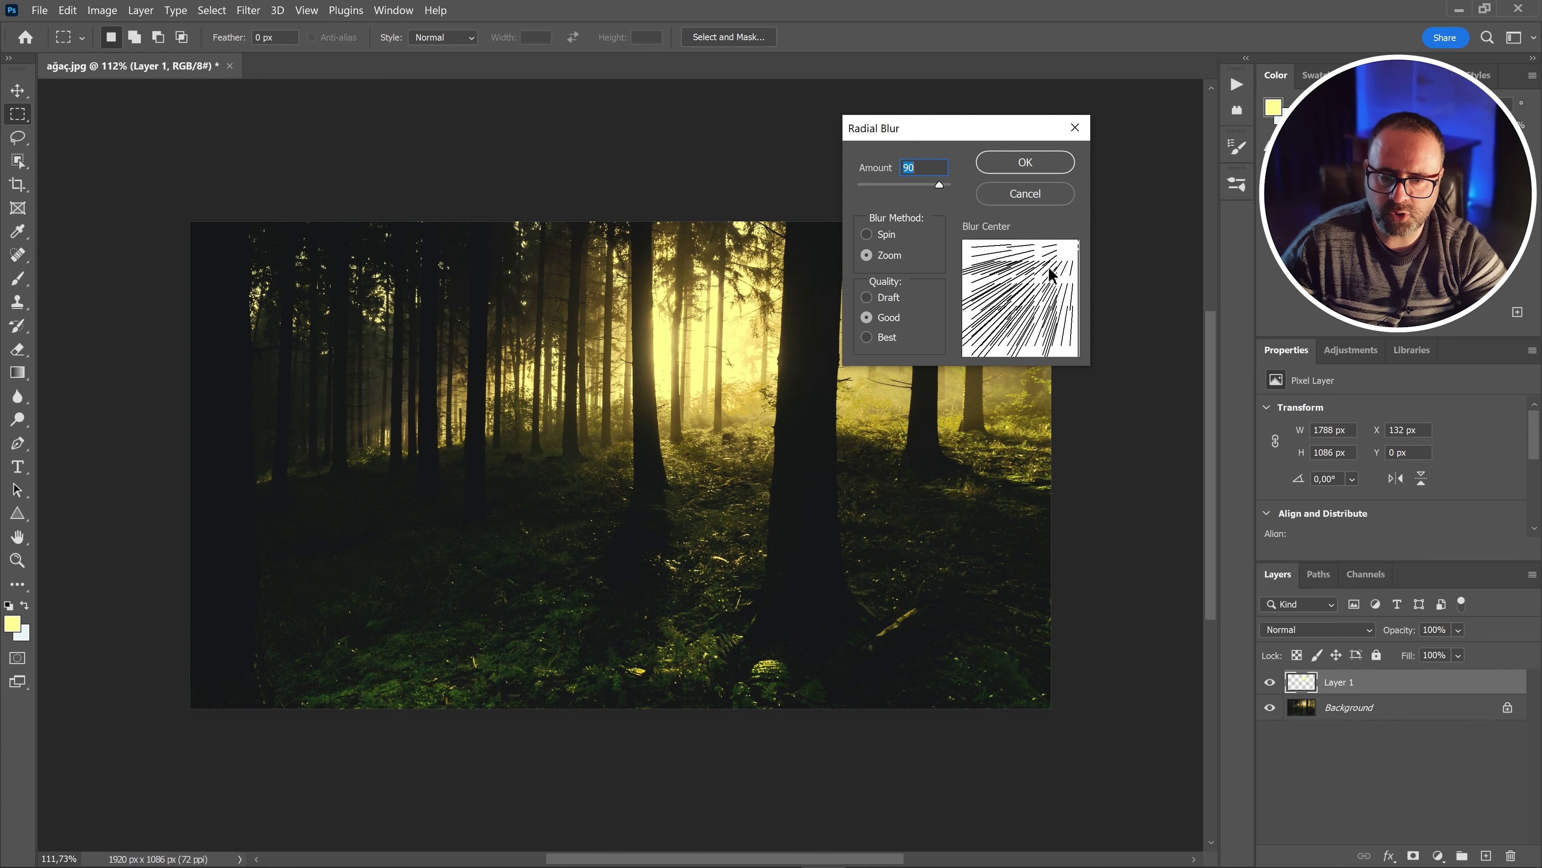
pyautogui.click(877, 336)
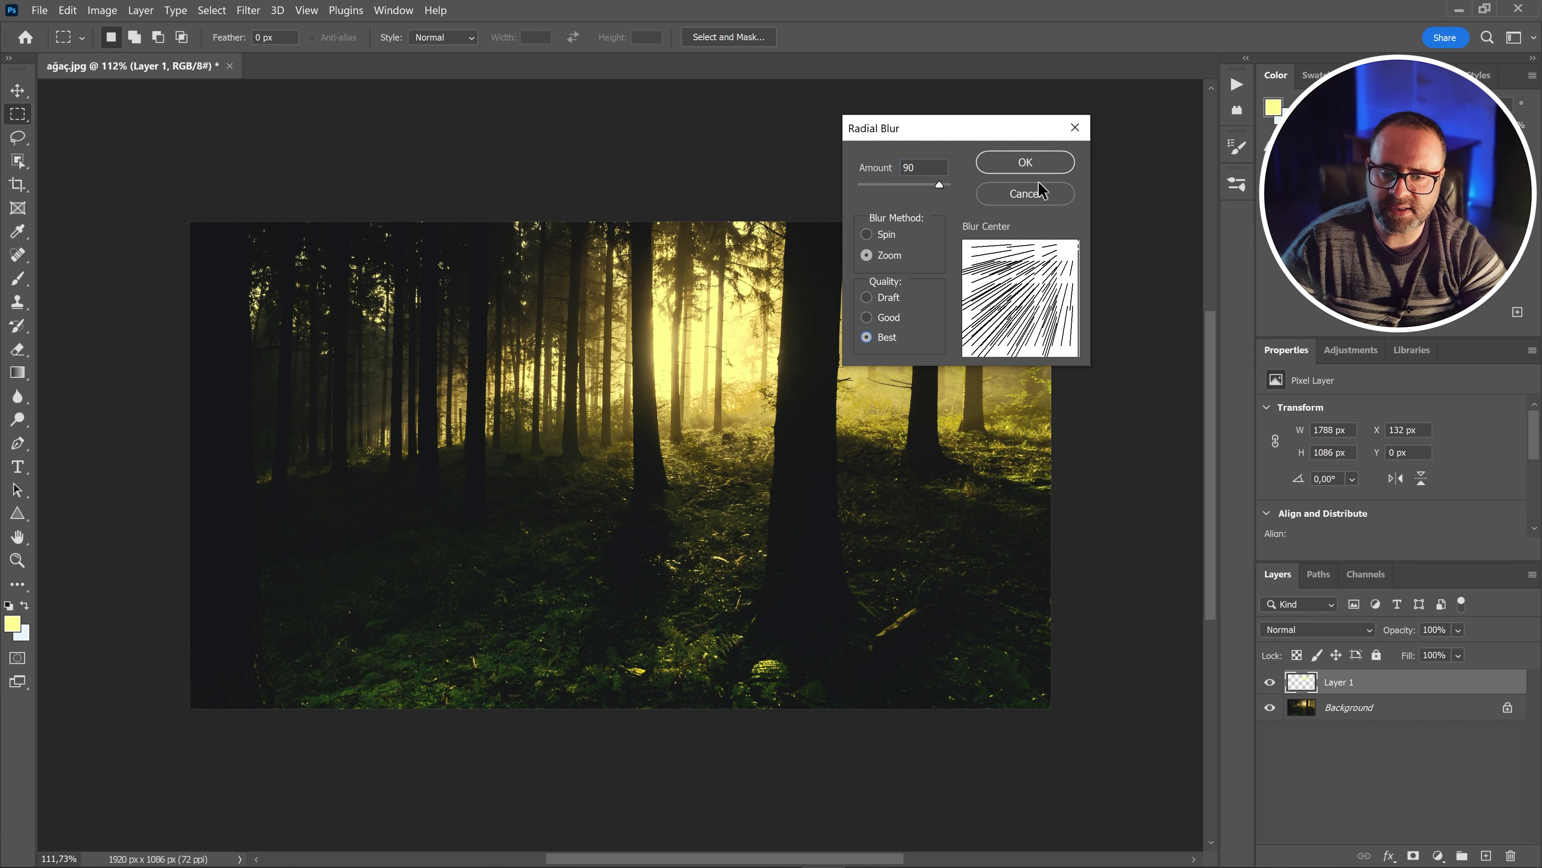
pyautogui.click(1047, 164)
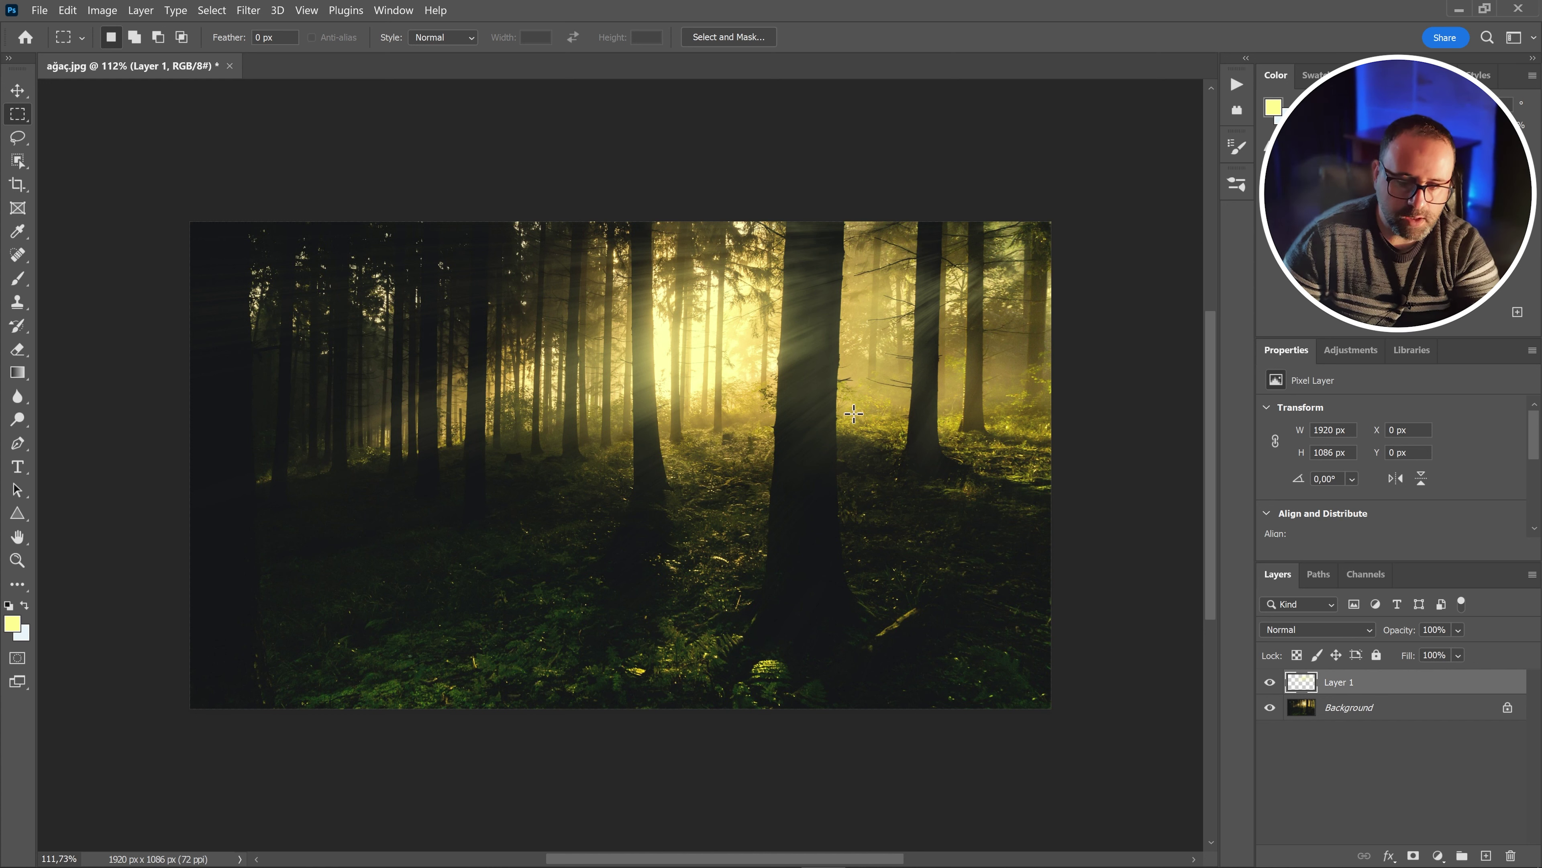
# Duplicate the light ray layer and apply Radial Blur to the copy with the amount set to 100
pyautogui.hotkey('ctrl', 'j')
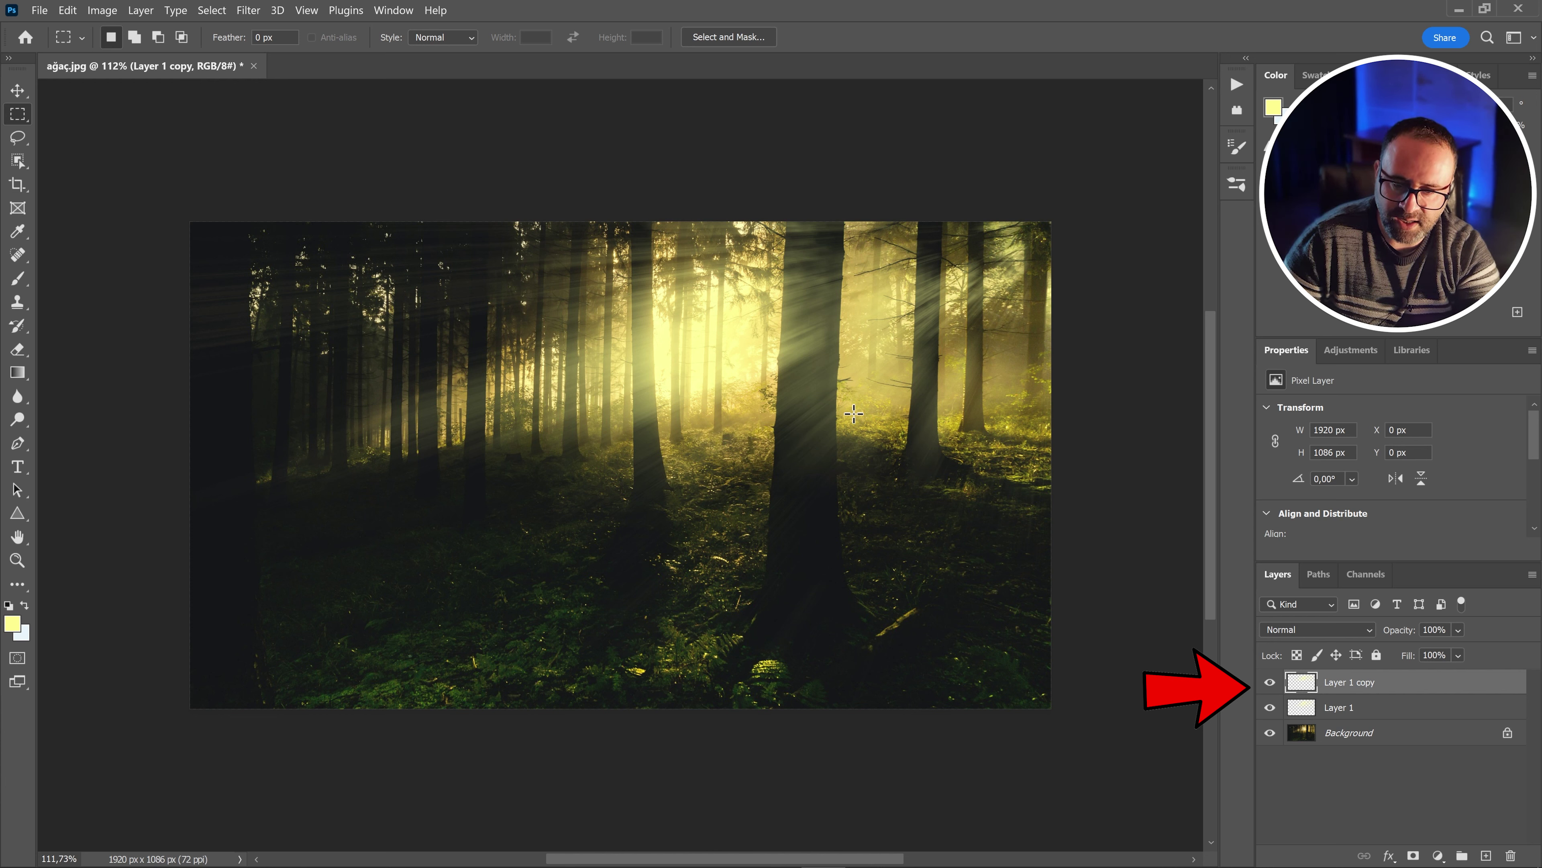
pyautogui.click(249, 10)
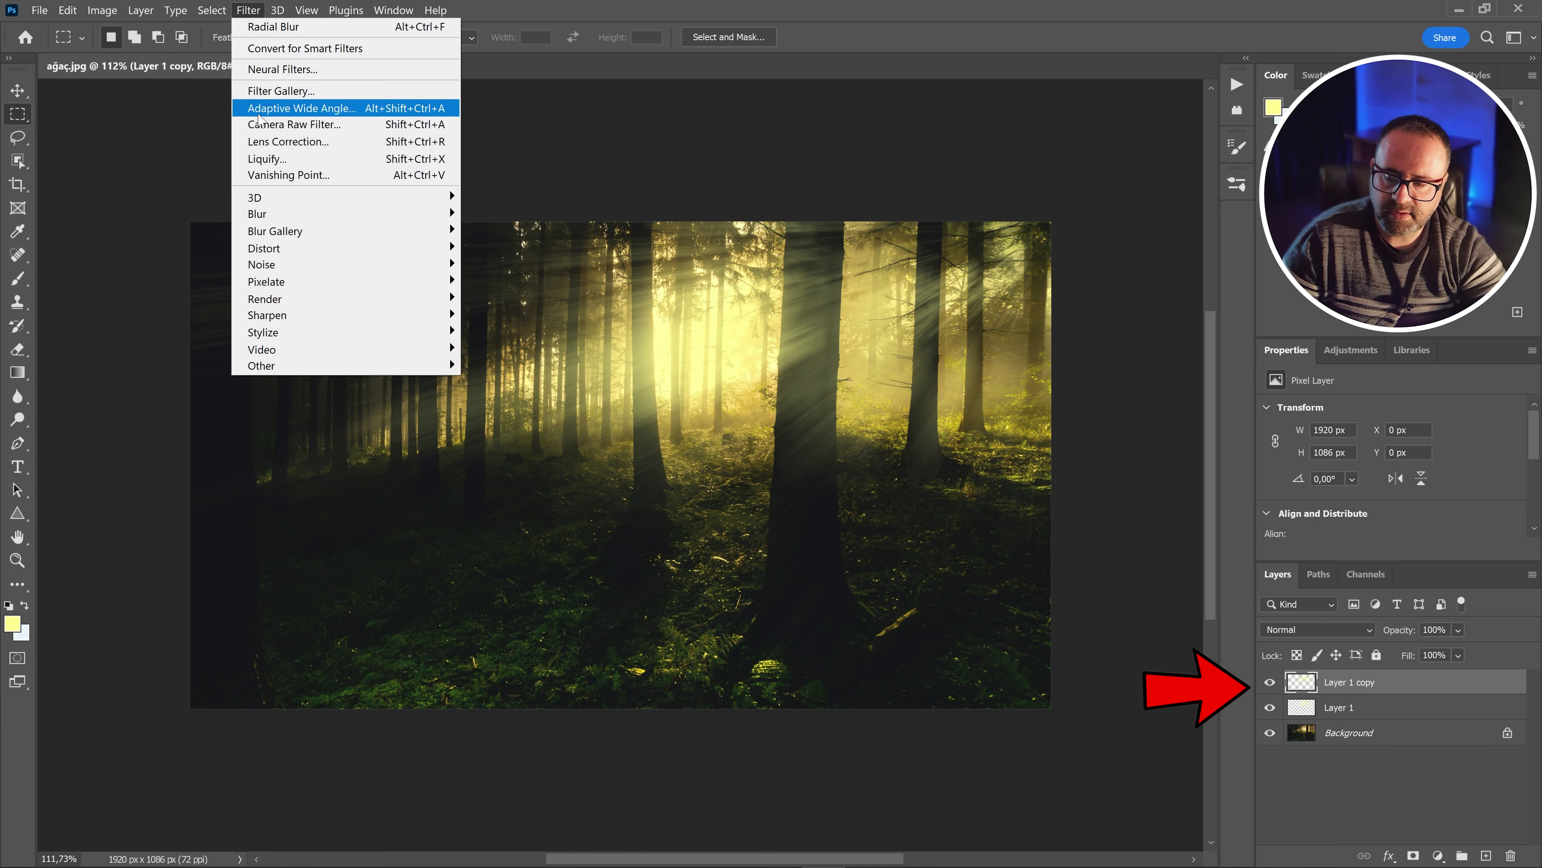
pyautogui.moveTo(274, 216)
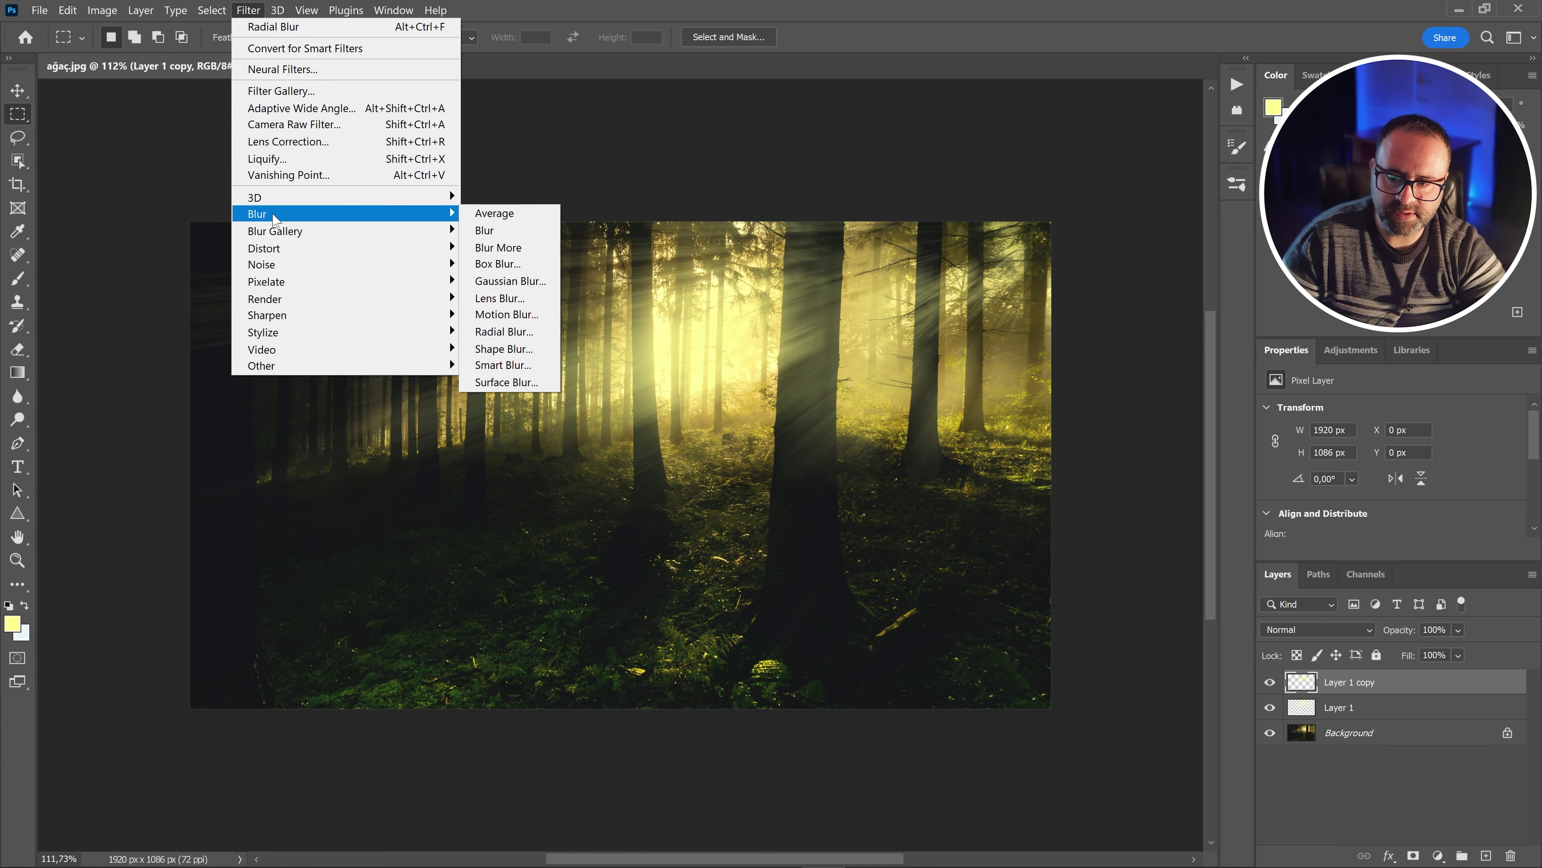
pyautogui.click(525, 333)
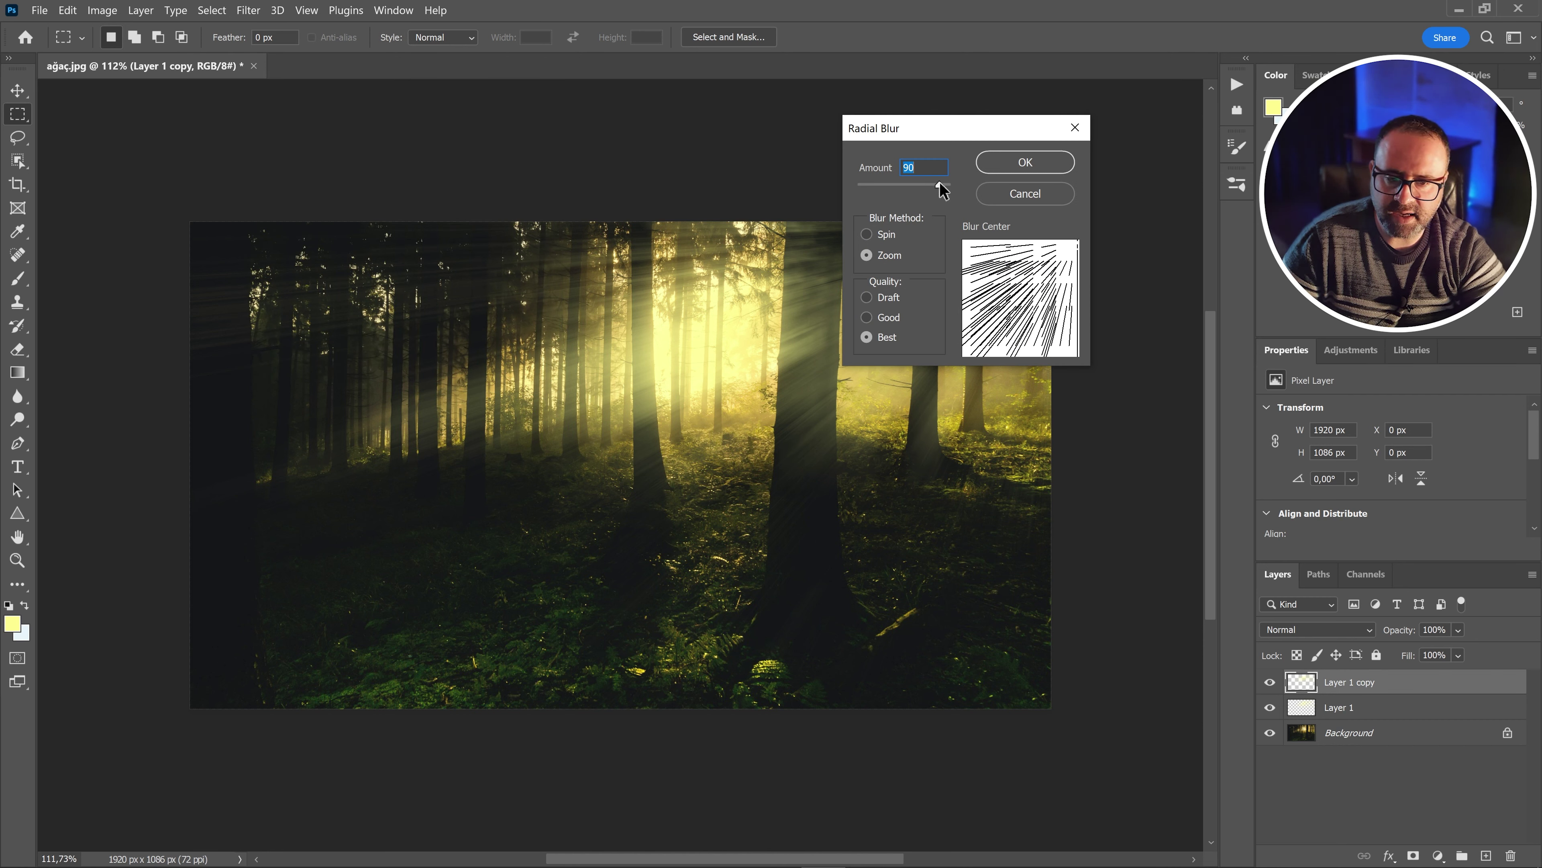
pyautogui.moveTo(939, 186); pyautogui.dragTo(948, 186)
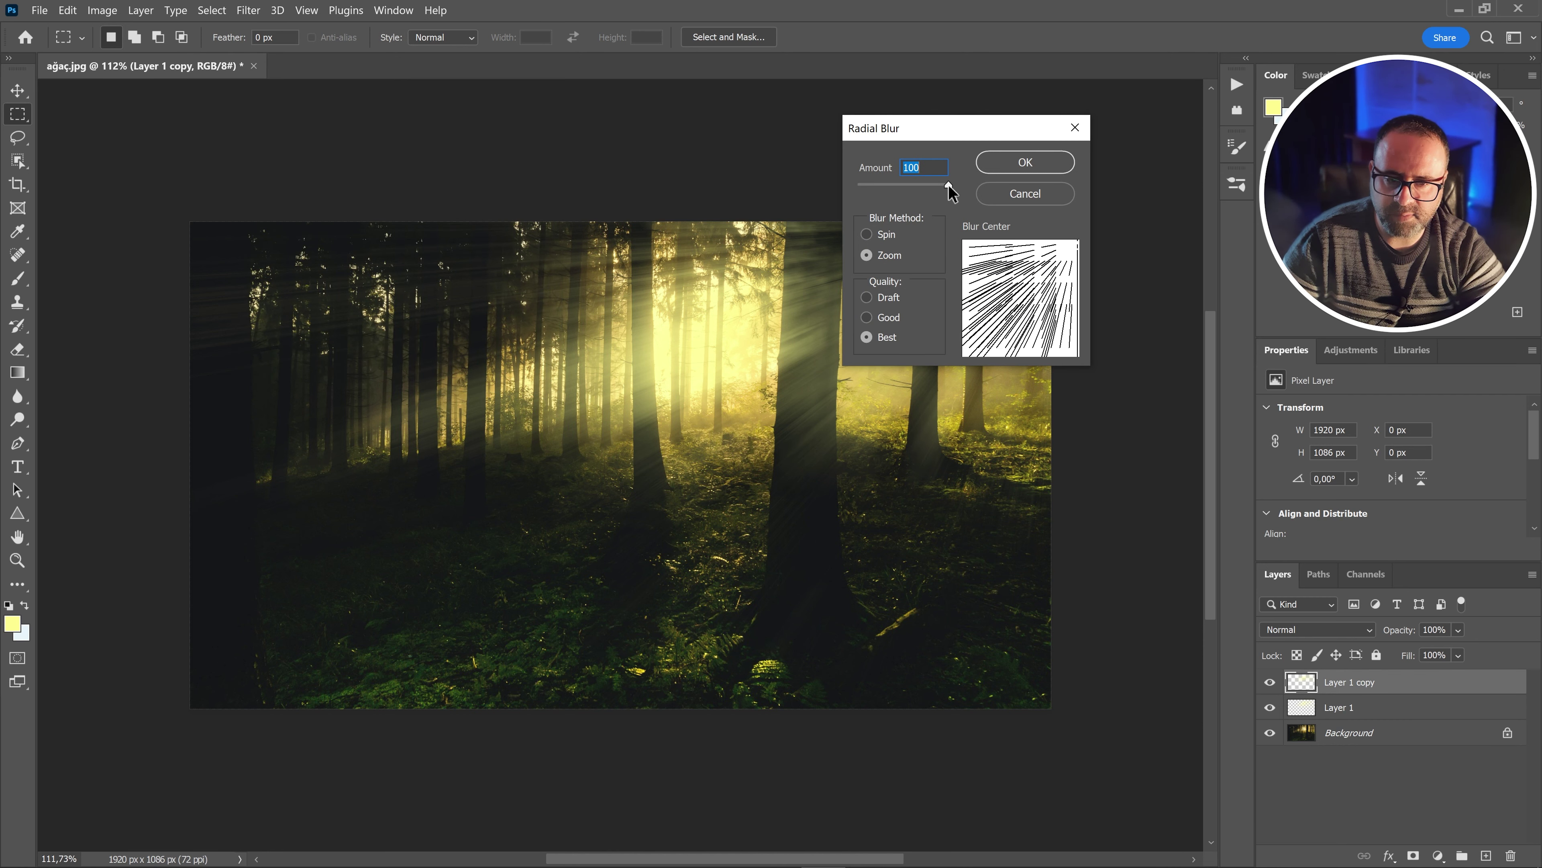
pyautogui.click(1048, 165)
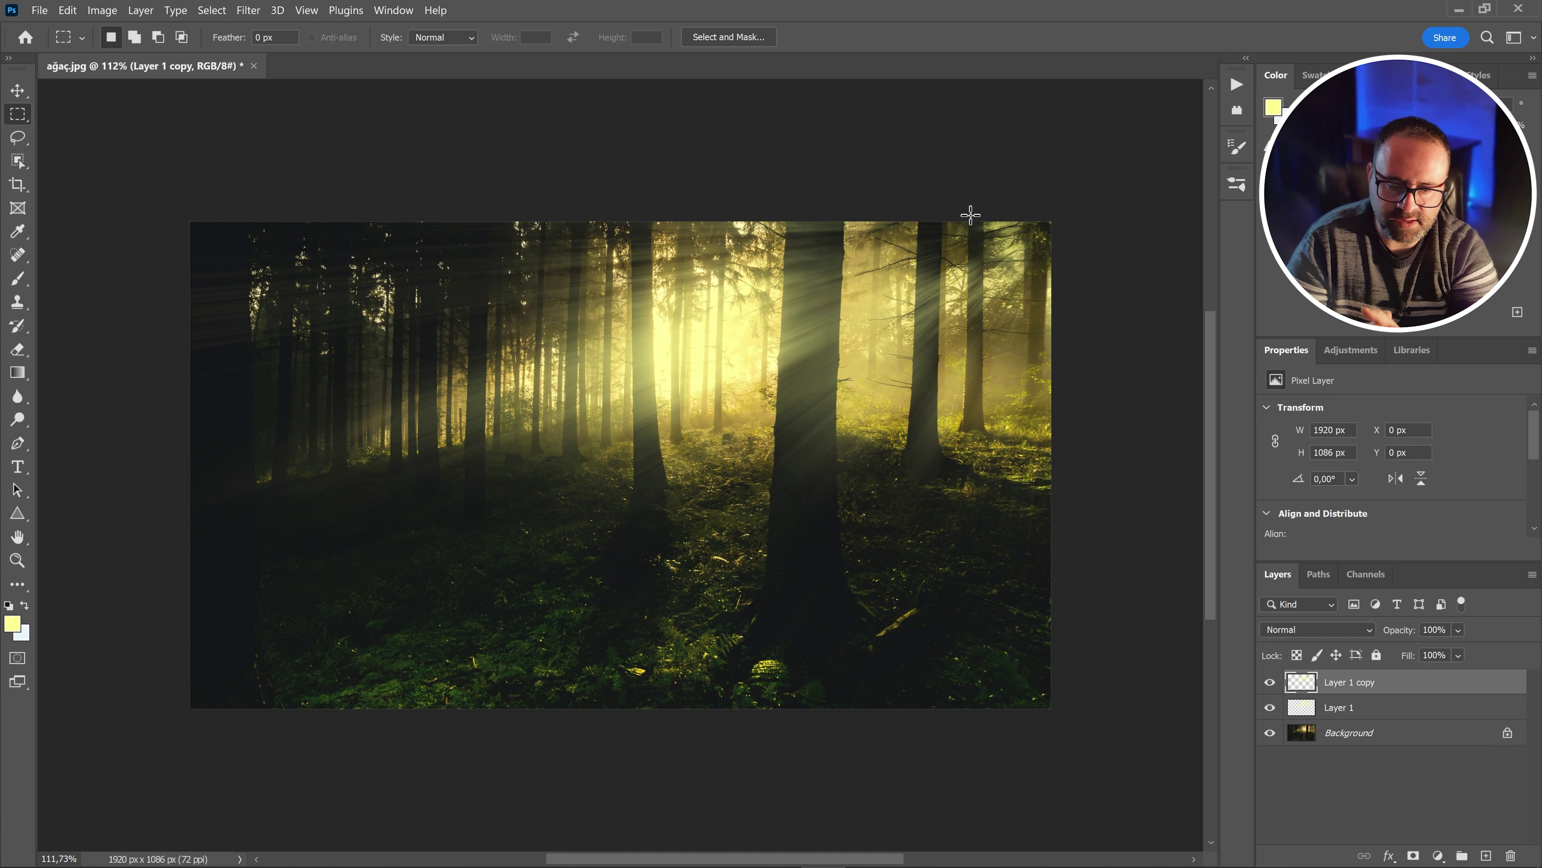
# Set both light ray layers to the Color Dodge blend mode and lower their opacity slightly
pyautogui.keyDown('shift'); pyautogui.click(1308, 712); pyautogui.keyUp('shift')
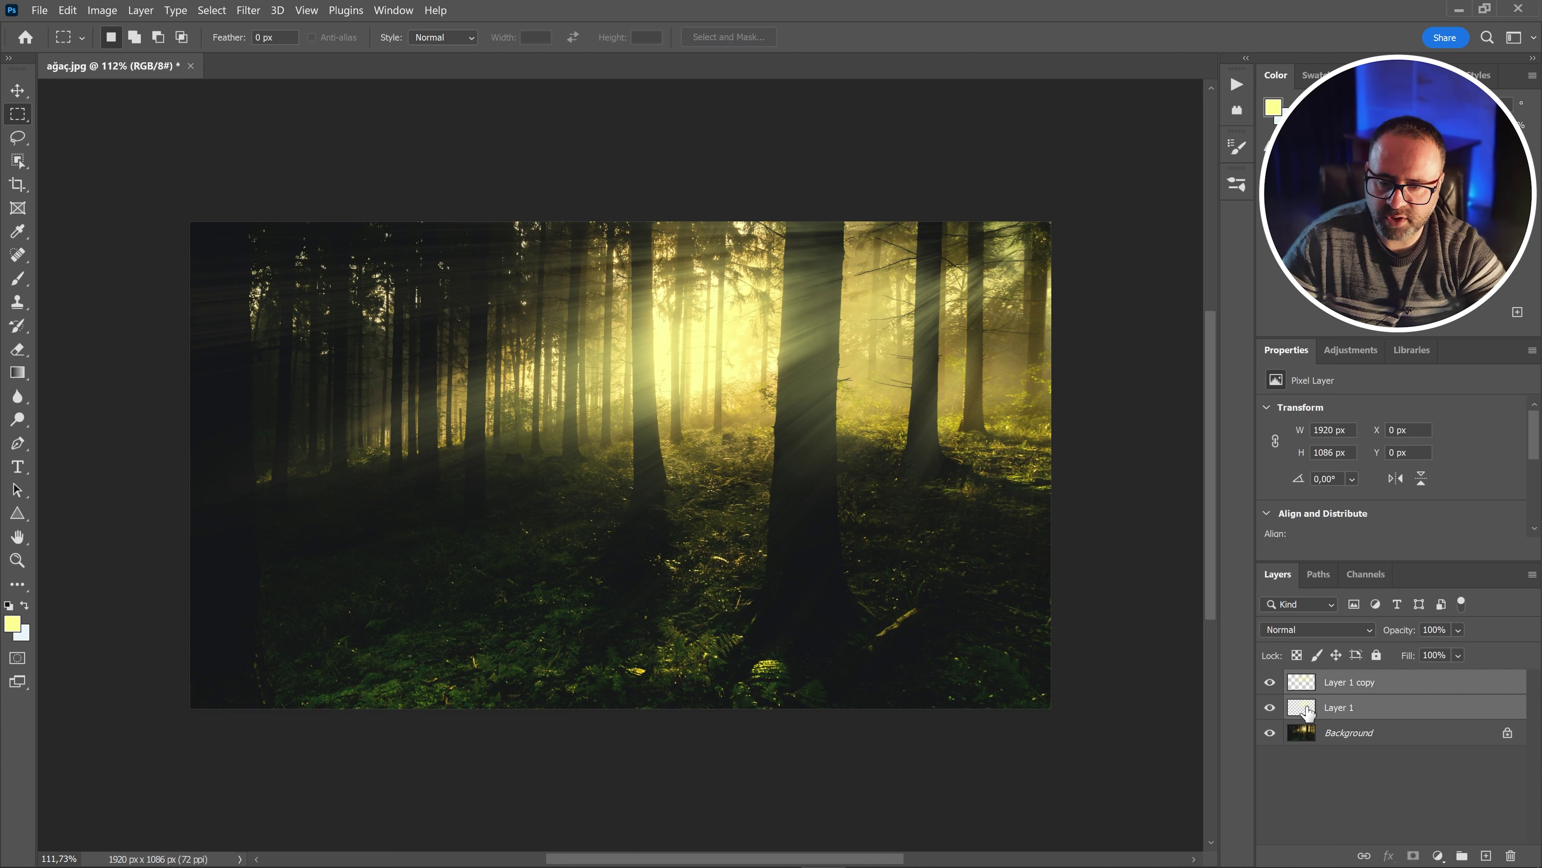
pyautogui.click(1314, 630)
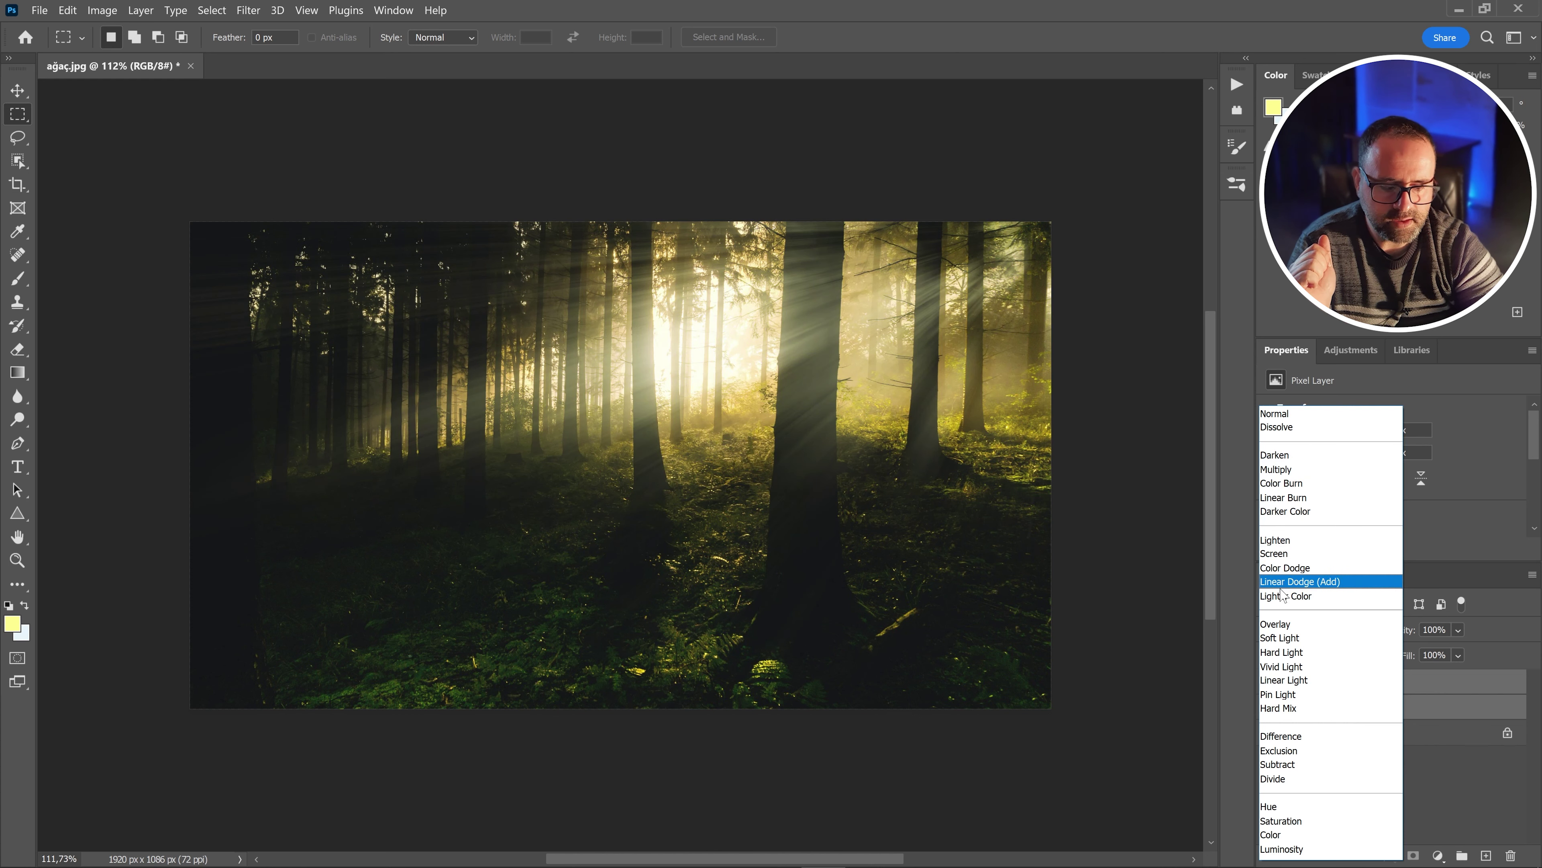
pyautogui.click(1286, 574)
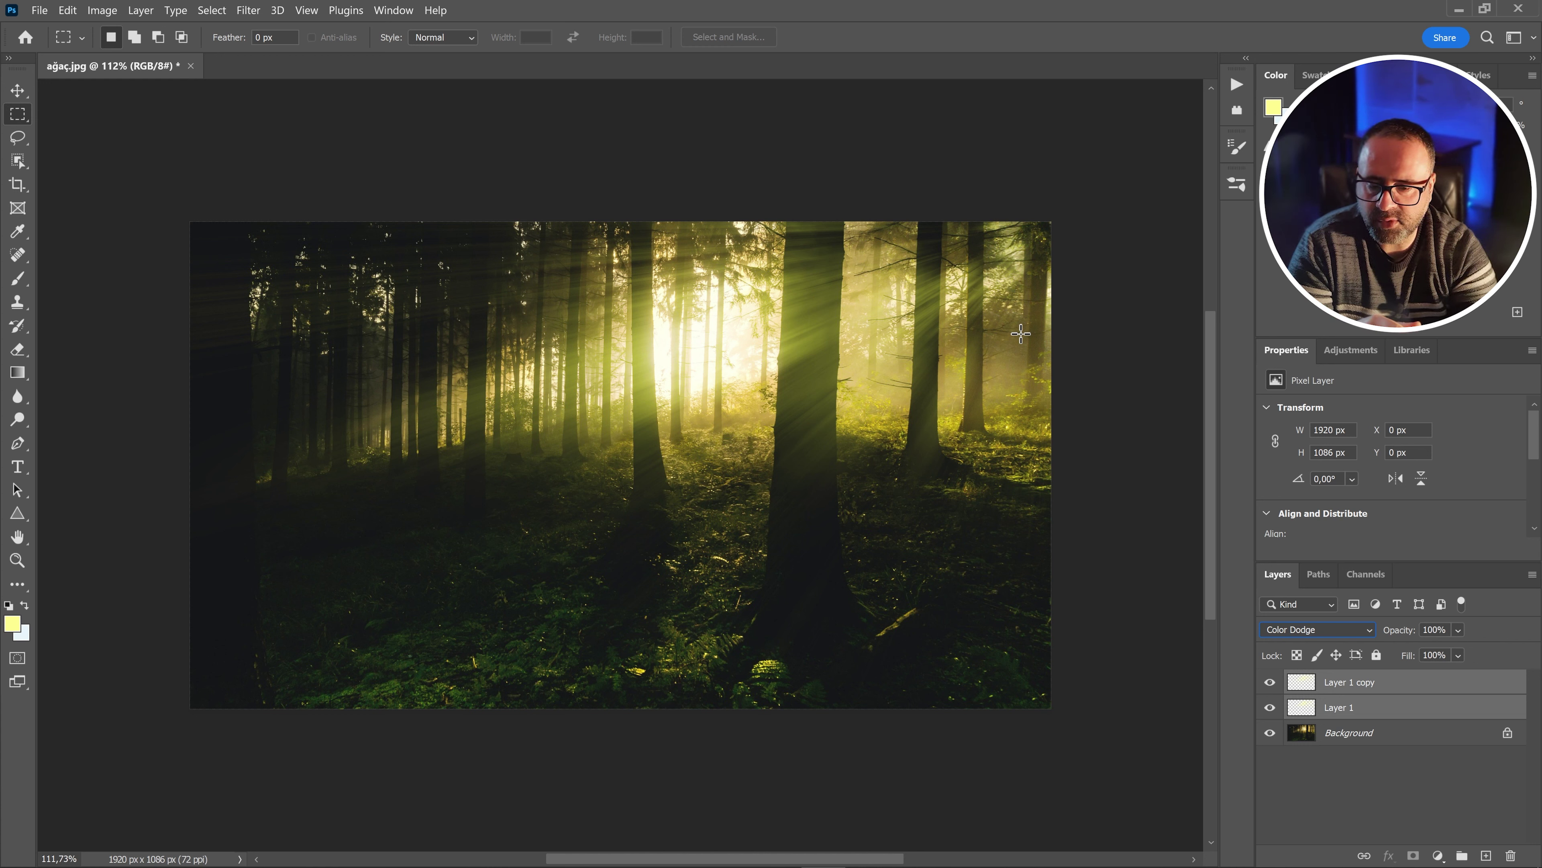
pyautogui.click(1457, 629)
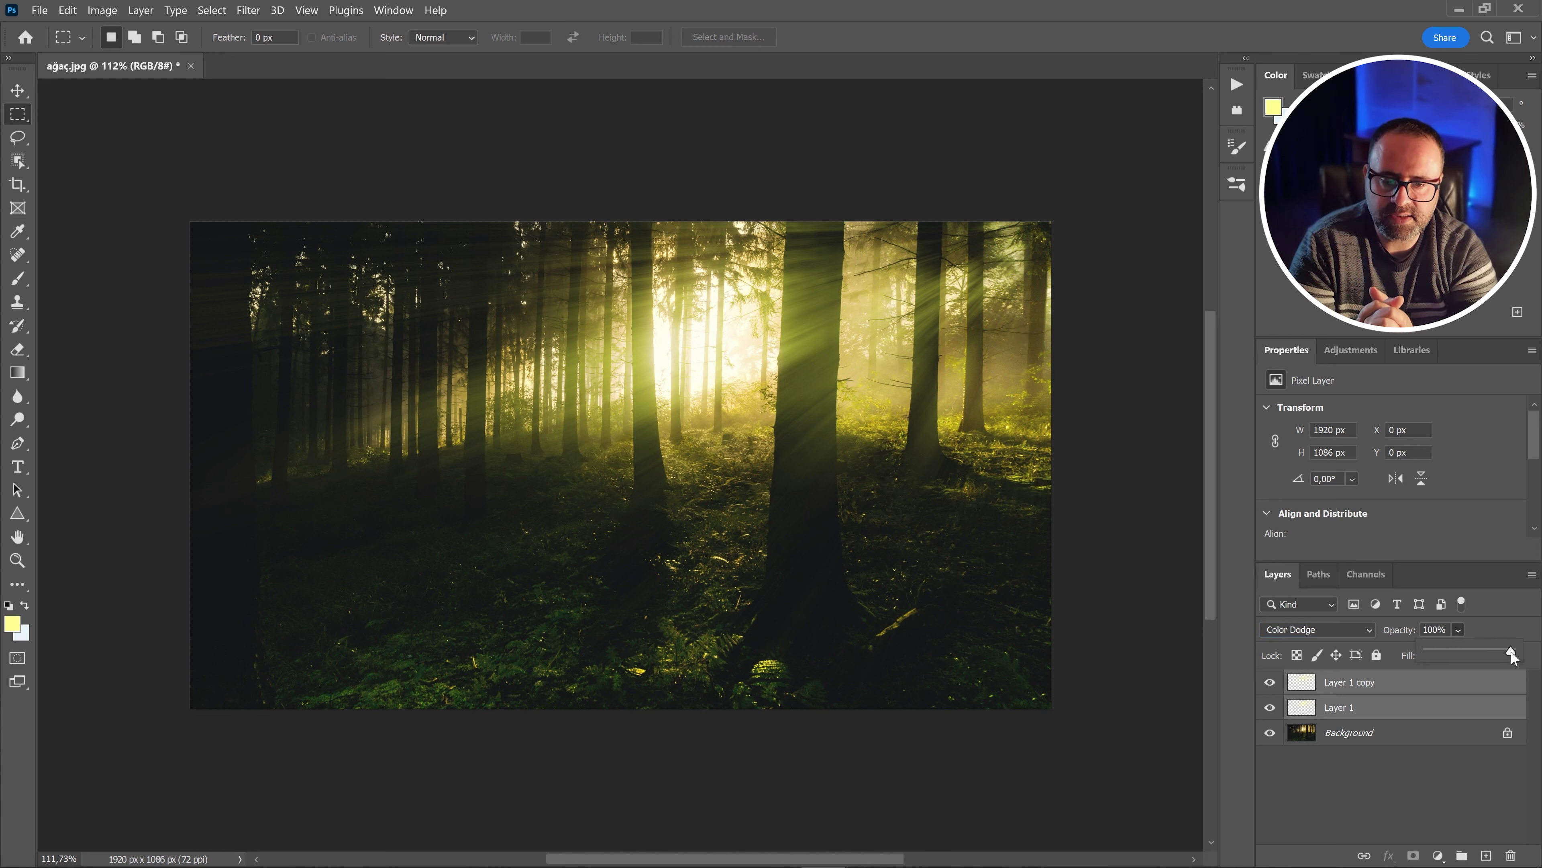
pyautogui.moveTo(1504, 652); pyautogui.dragTo(1489, 647)
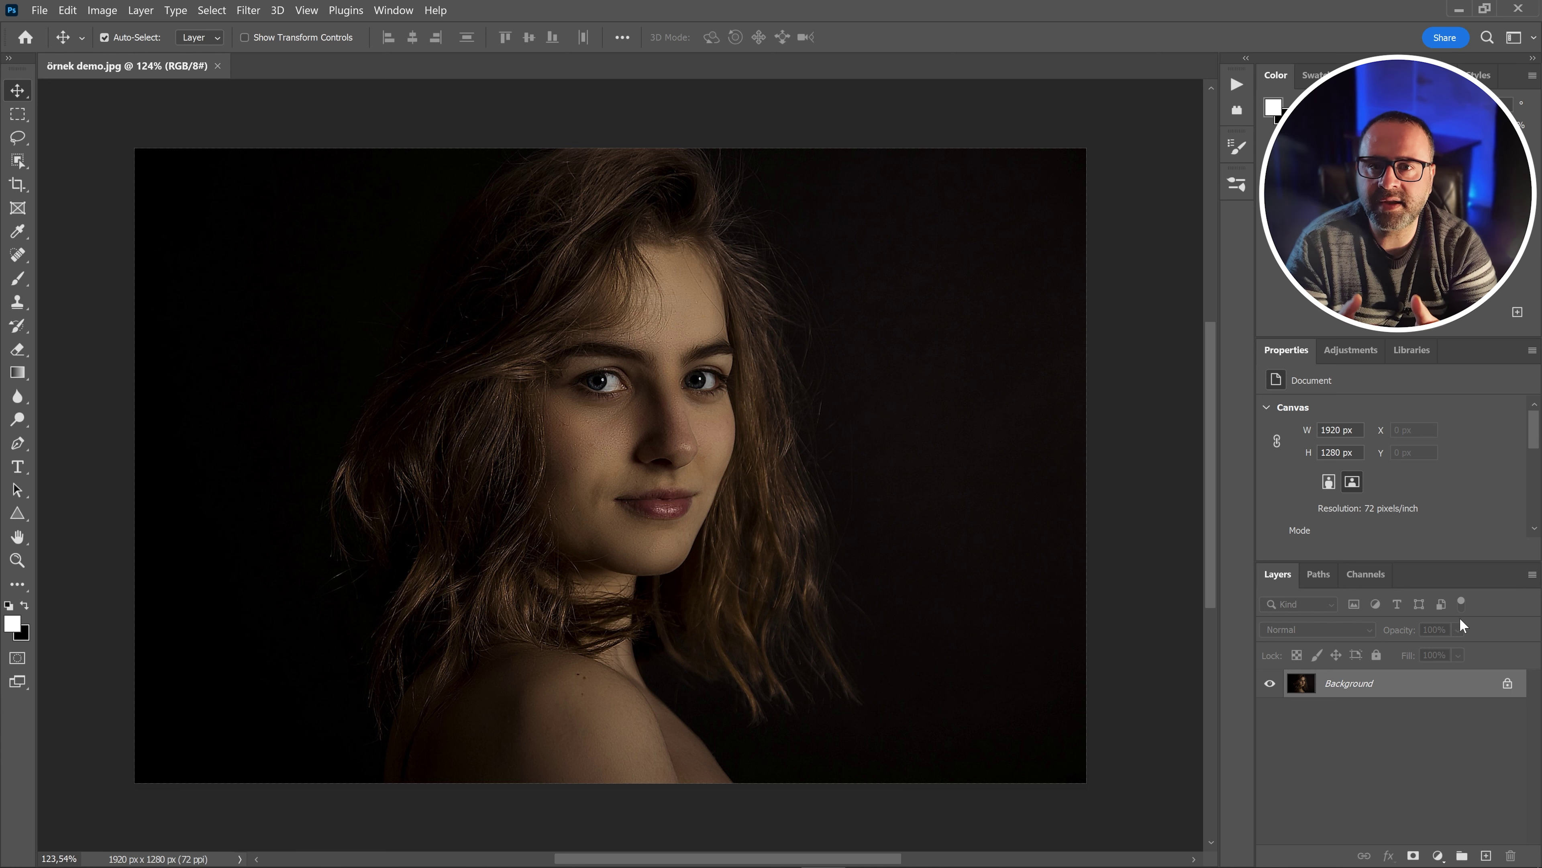
# Add a Color Lookup adjustment layer to the dark portrait using the Moonlight.3DL LUT
pyautogui.click(1439, 857)
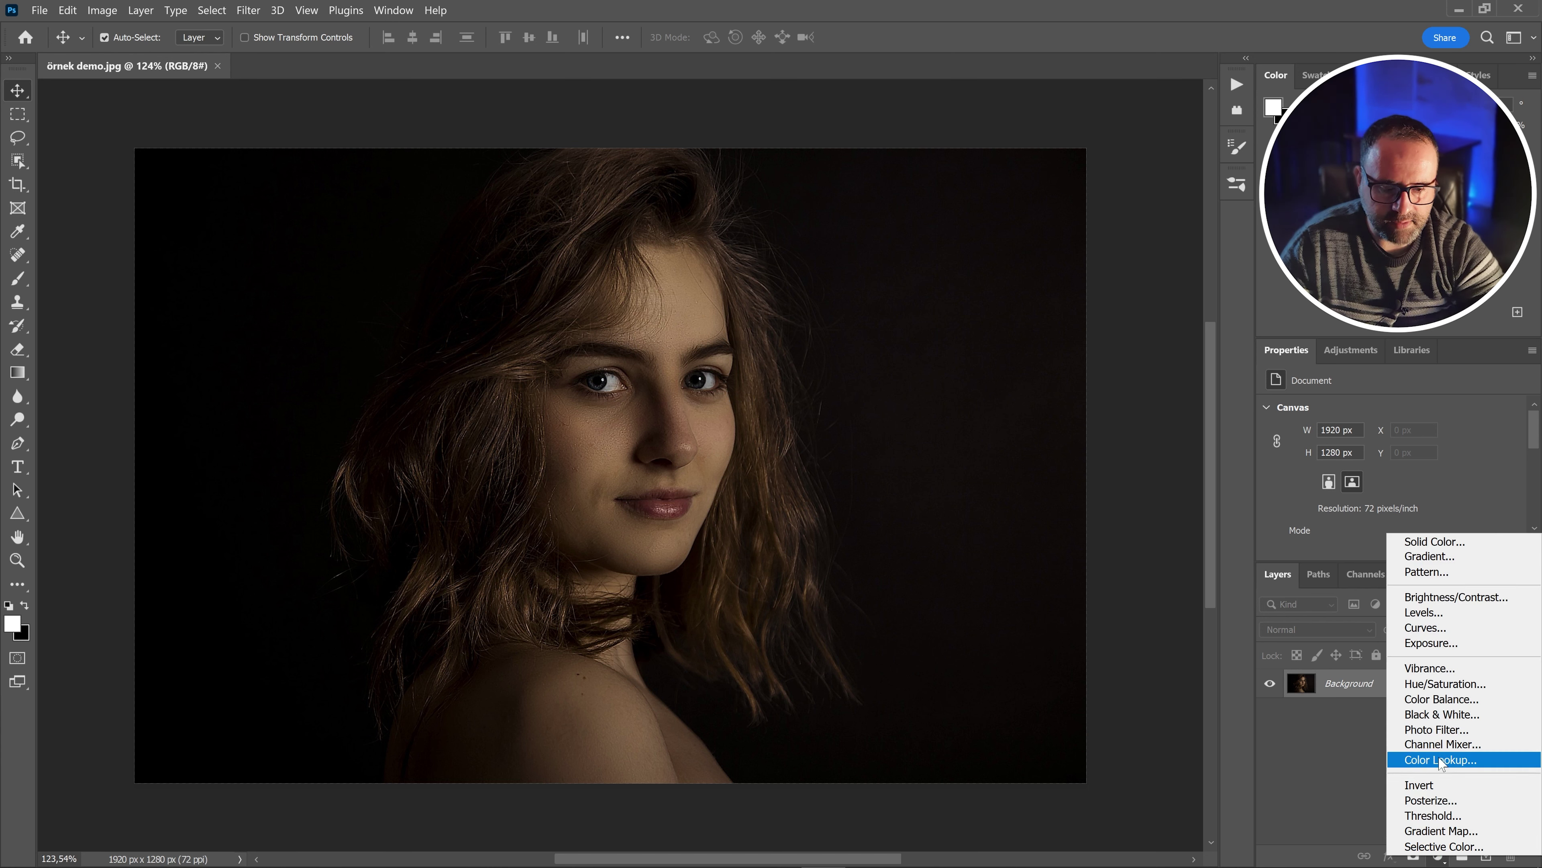
pyautogui.click(1415, 761)
pyautogui.click(1404, 411)
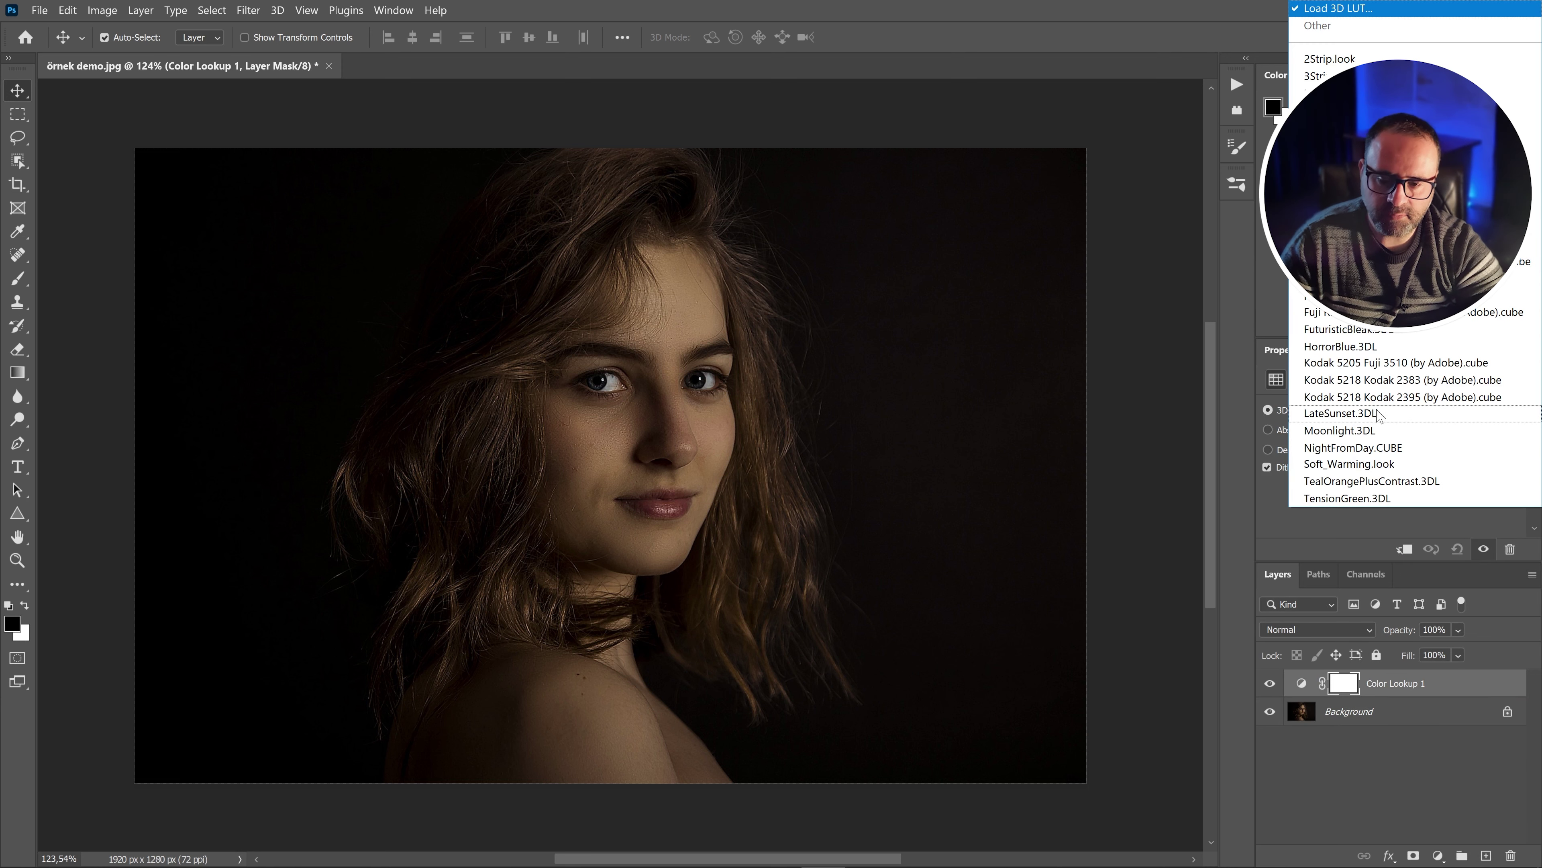
pyautogui.click(1357, 430)
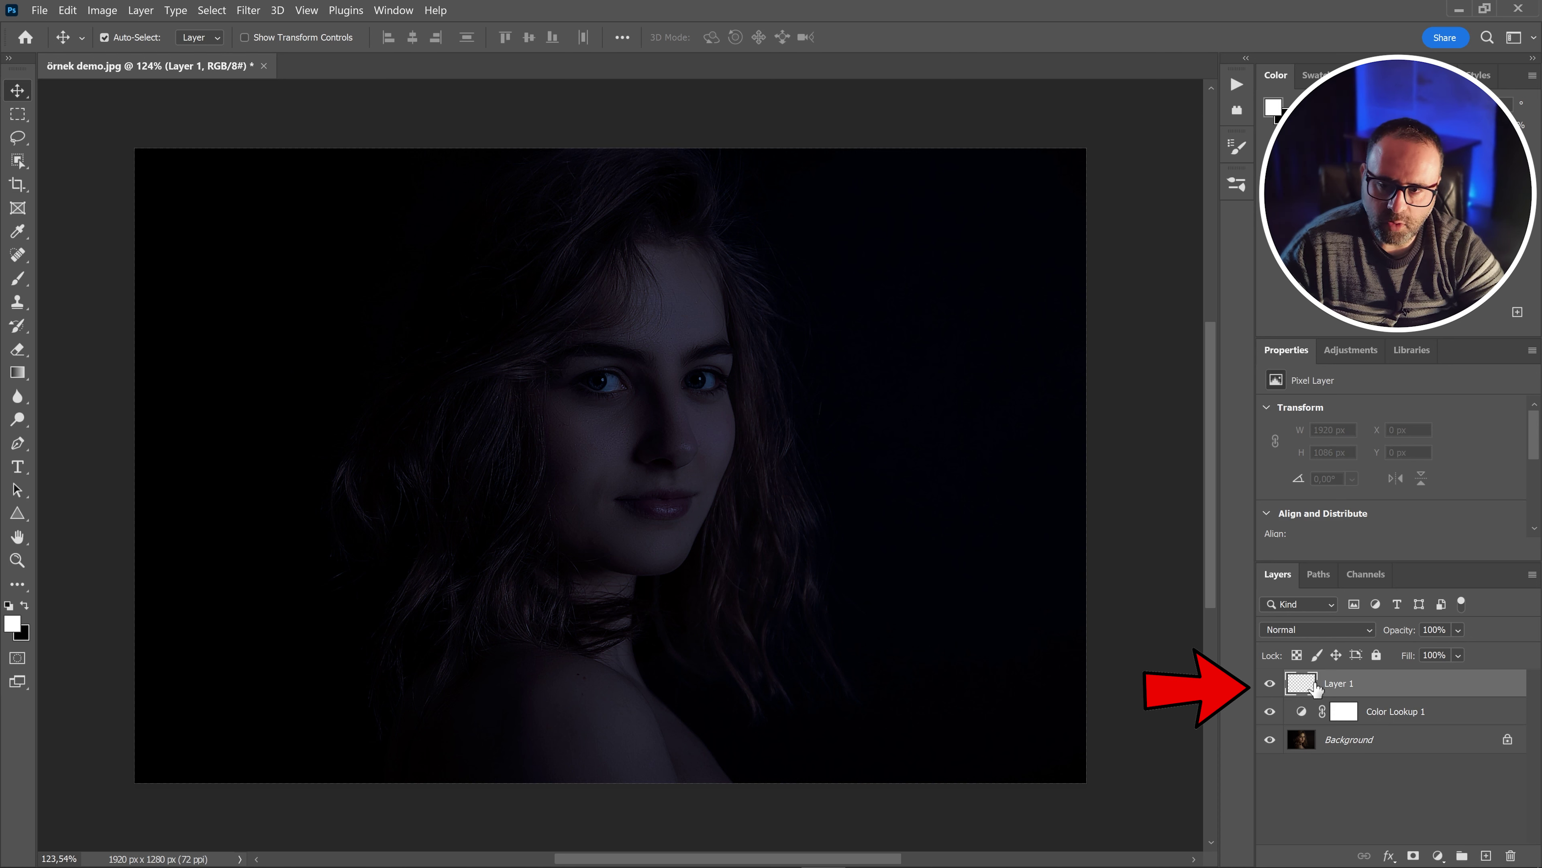
# Paint a soft white vertical stroke over the image-right side of the face on Layer 1, using a 259 px brush with 0% hardness
pyautogui.click(24, 280)
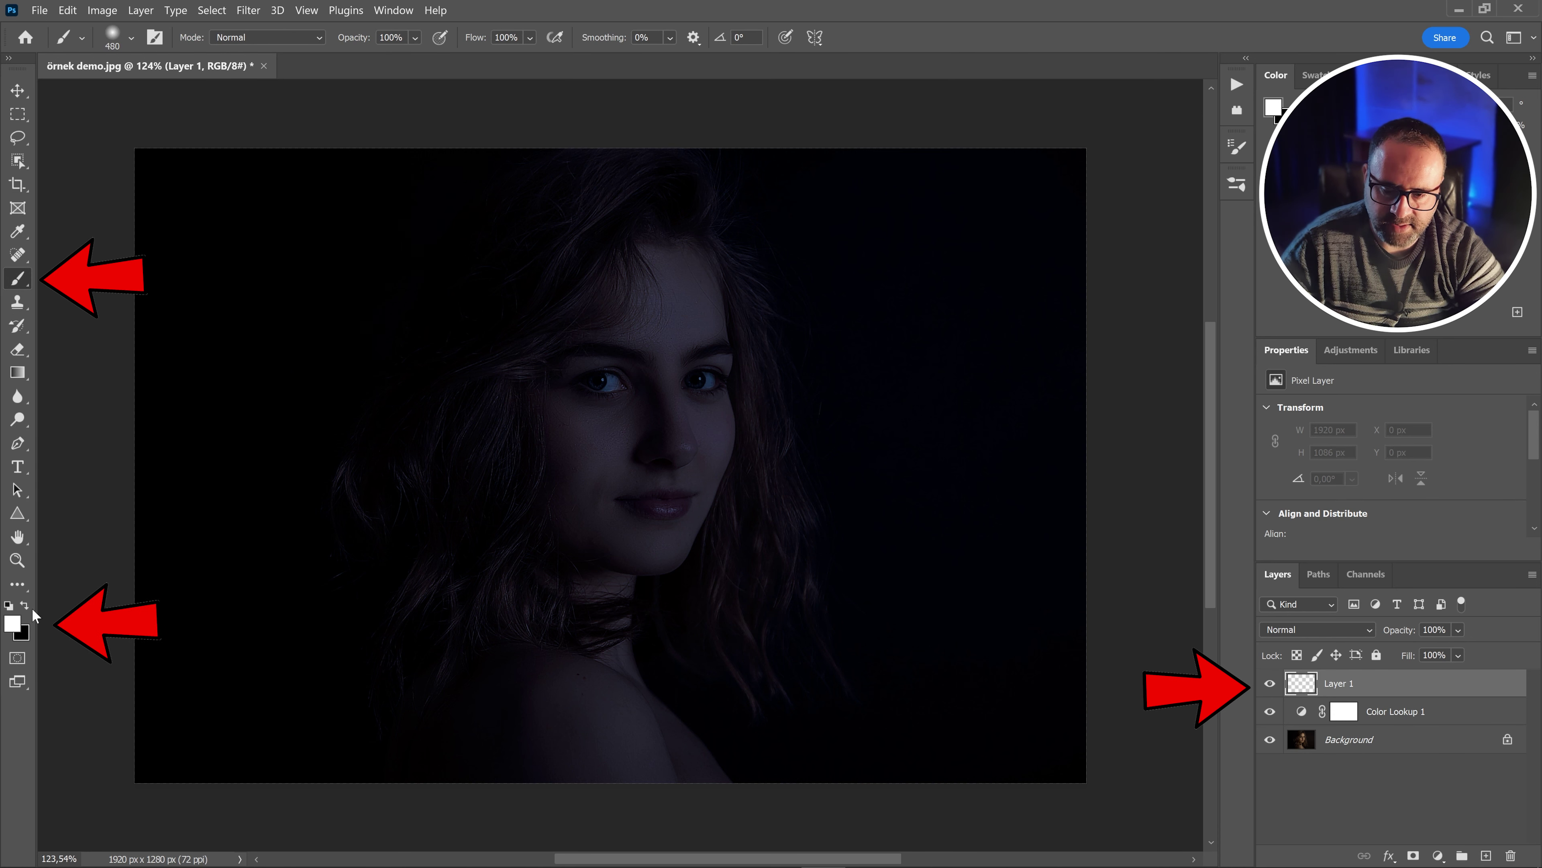
pyautogui.rightClick(692, 371)
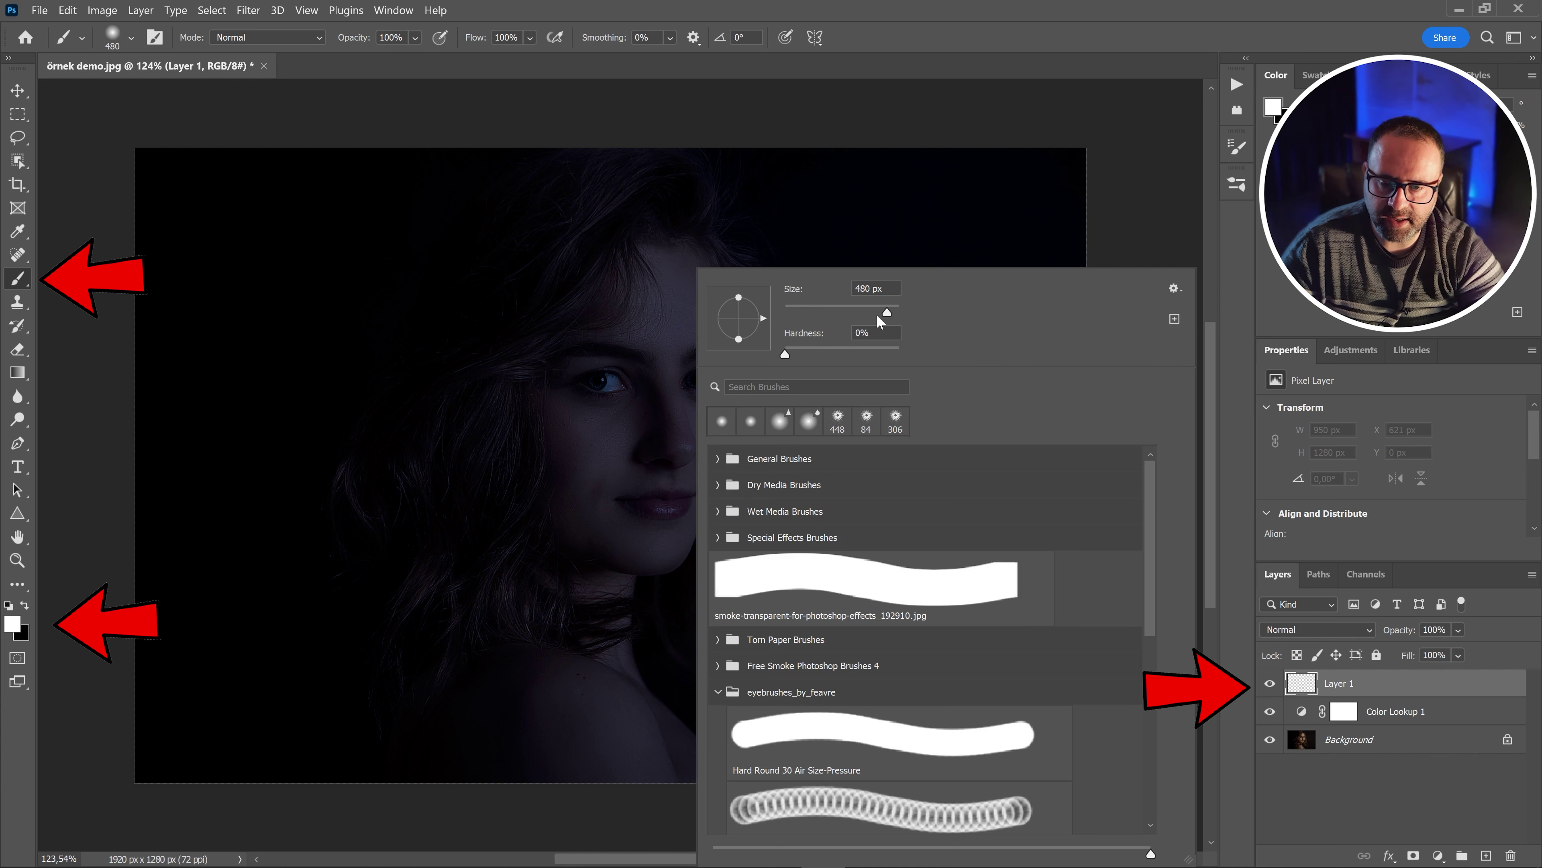
pyautogui.moveTo(884, 316); pyautogui.dragTo(878, 317)
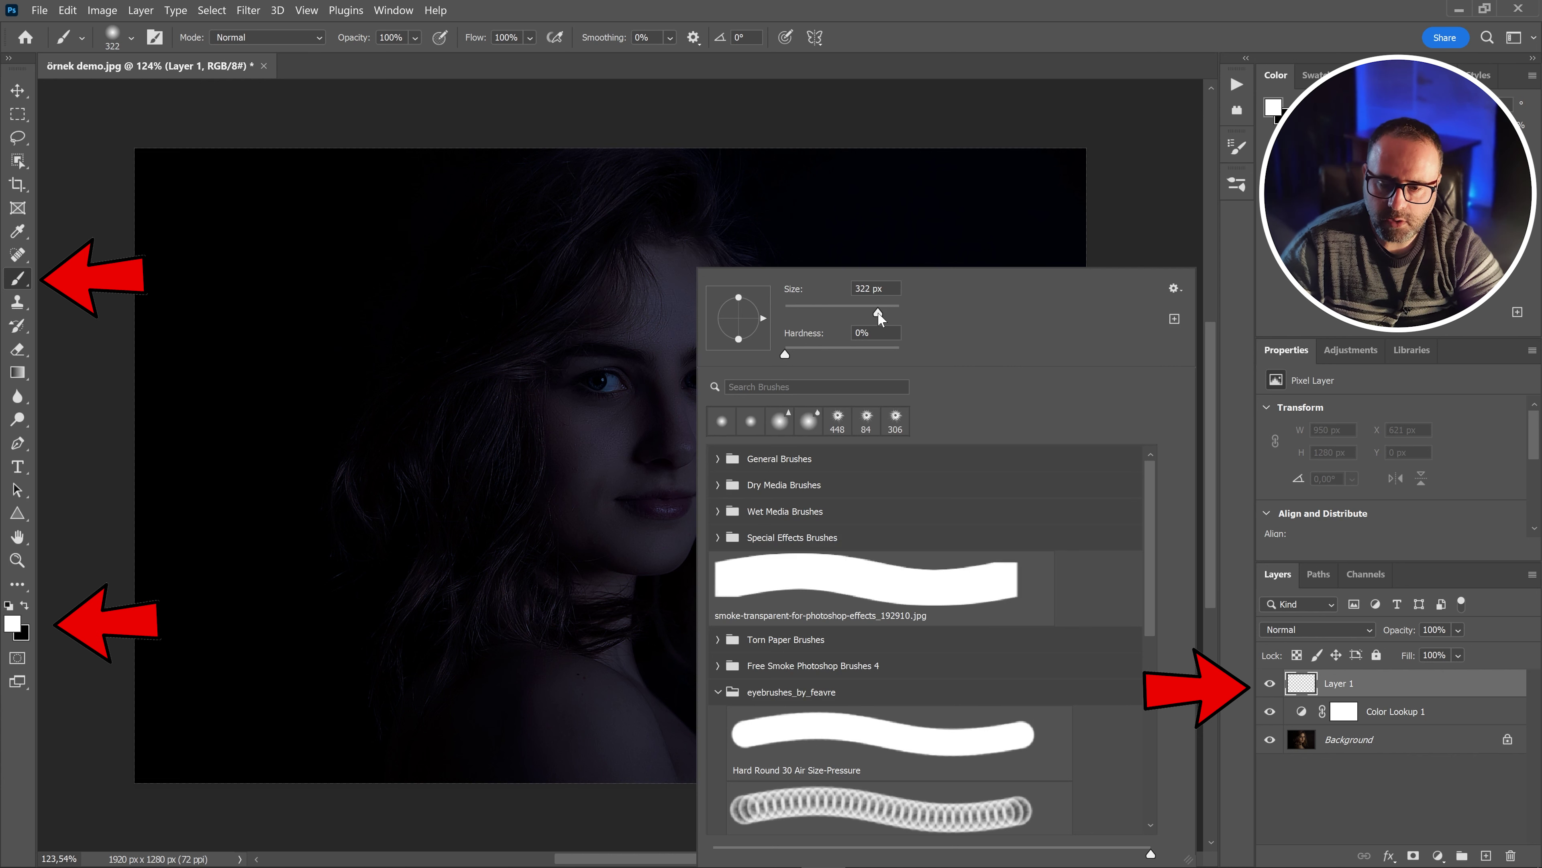
pyautogui.moveTo(666, 250)
pyautogui.mouseDown()
pyautogui.moveTo(710, 455)
pyautogui.moveTo(693, 644)
pyautogui.mouseUp()
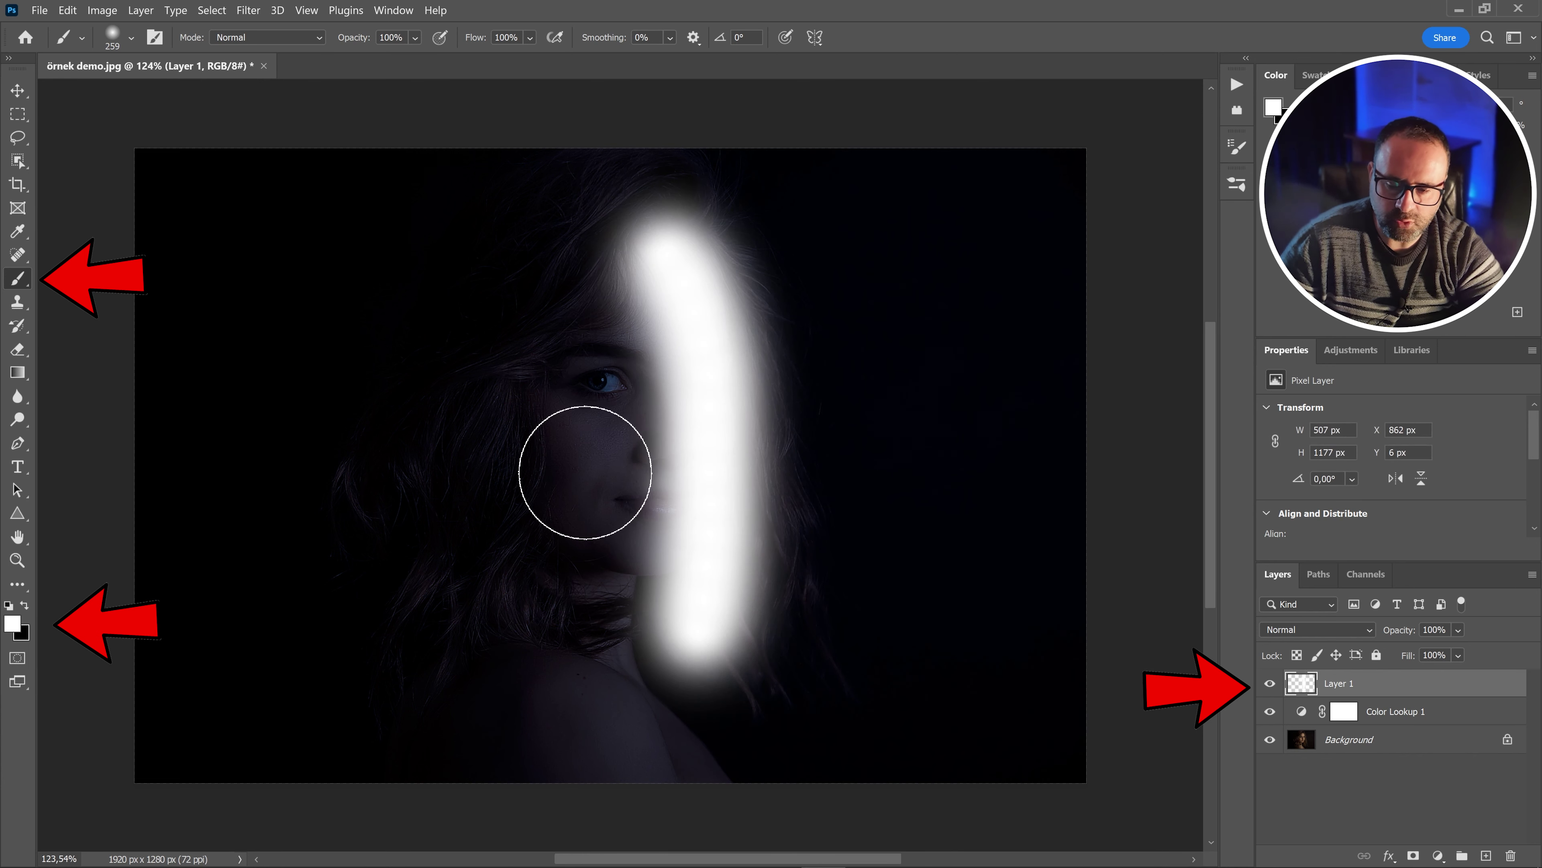
# Set the white stroke layer to Vivid Light and disable Transparency Shapes Layer in its blending options
pyautogui.click(1316, 629)
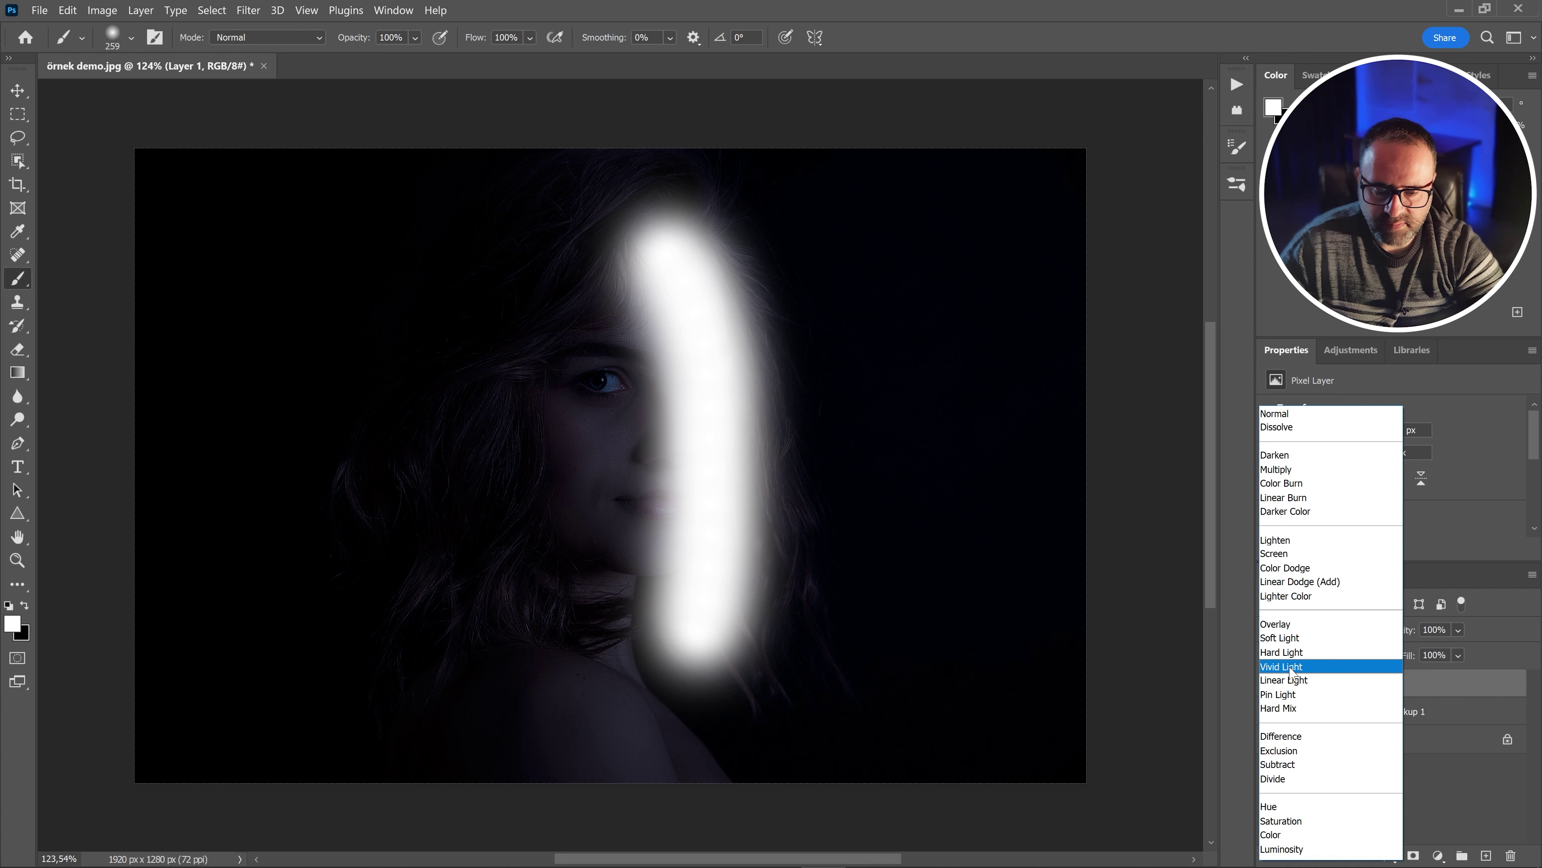
pyautogui.click(1290, 667)
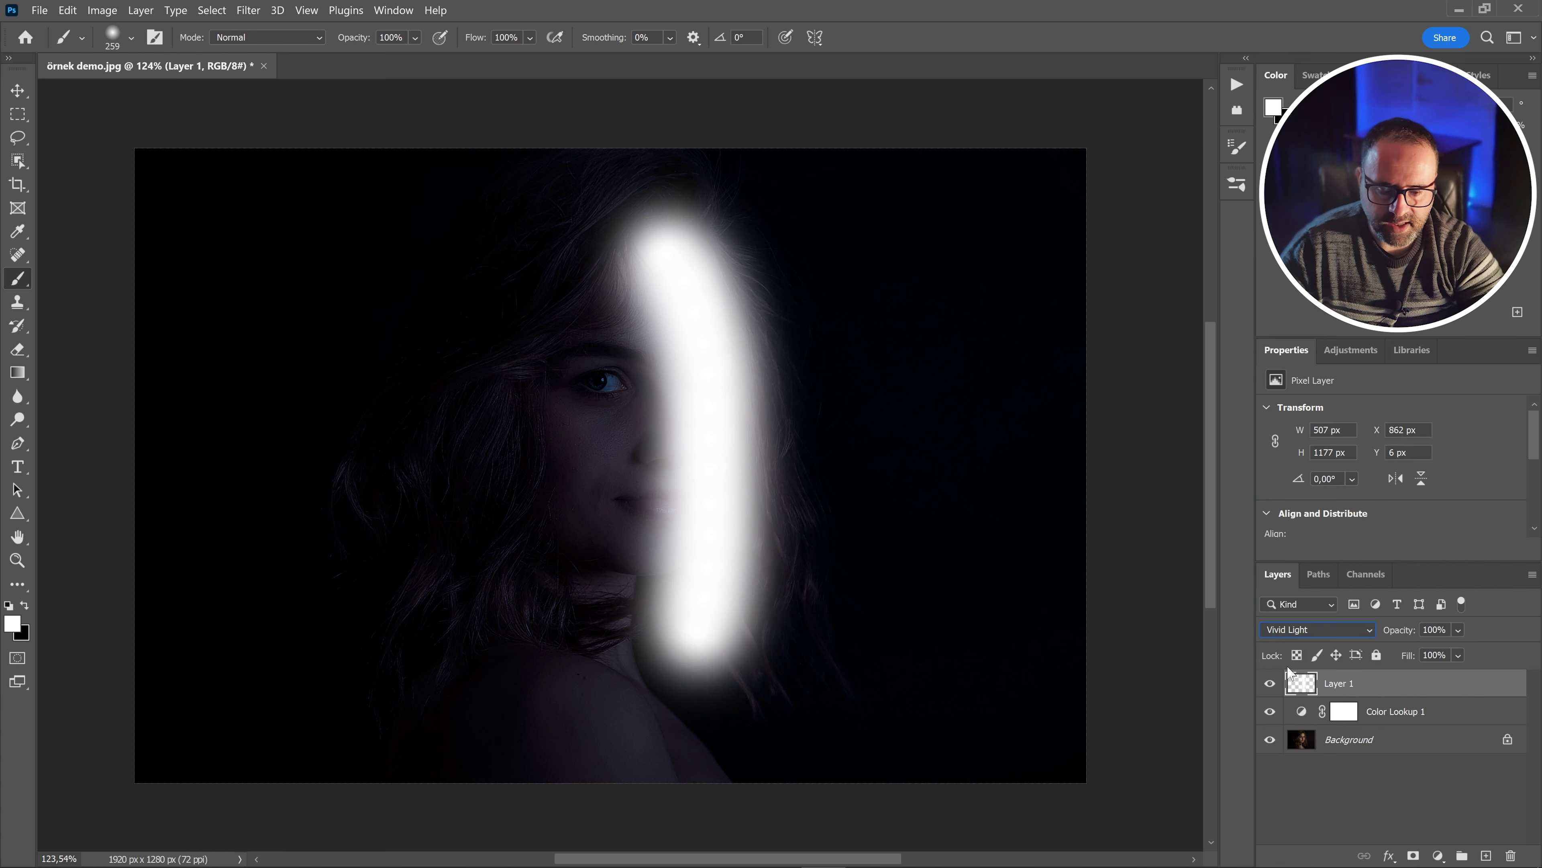
pyautogui.rightClick(1297, 685)
pyautogui.click(1362, 333)
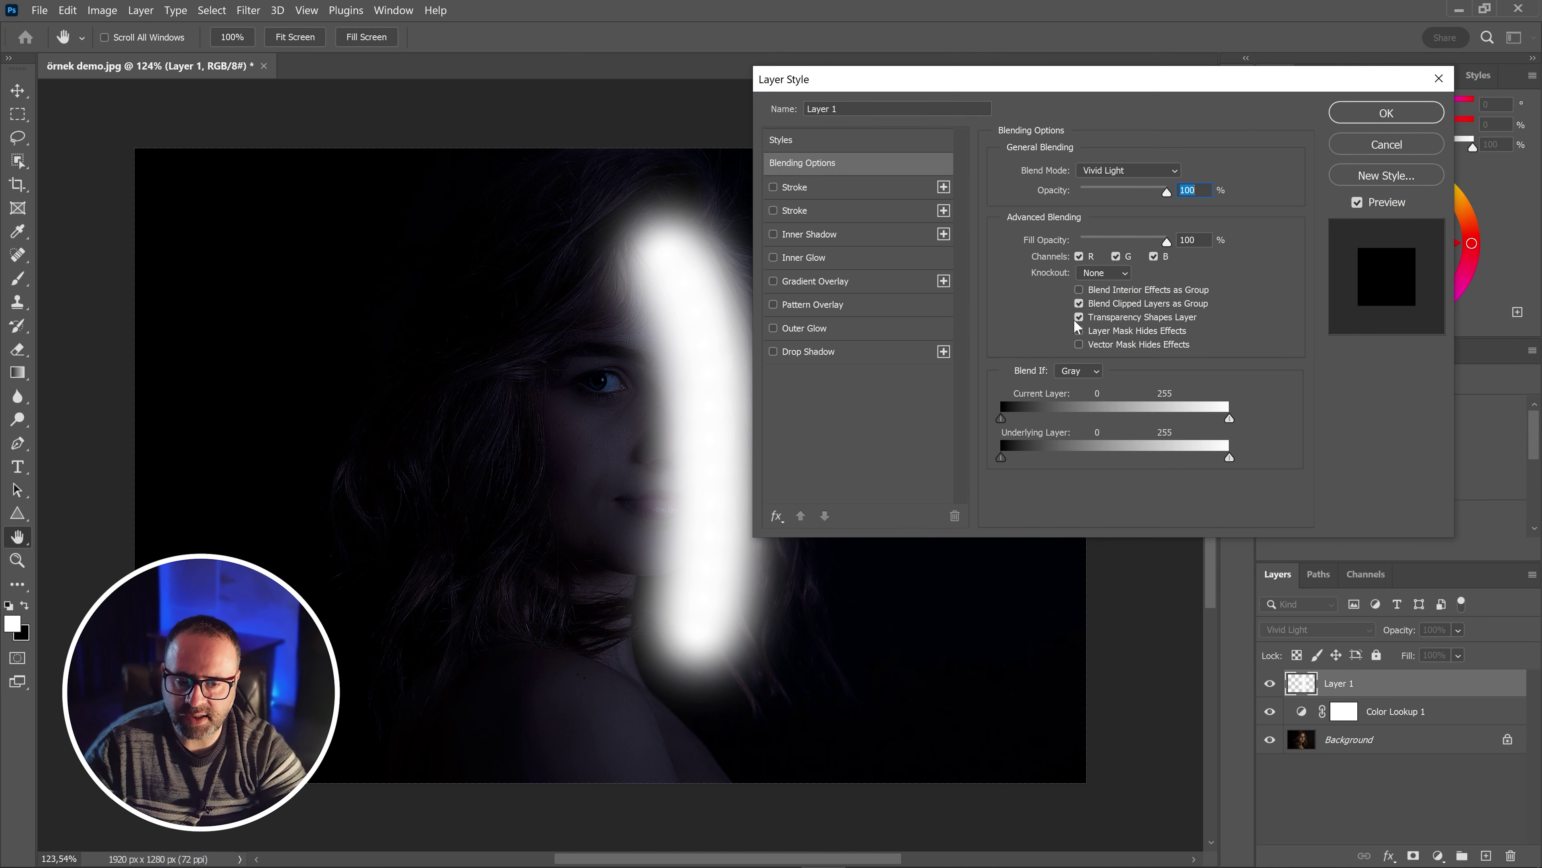
pyautogui.click(1079, 317)
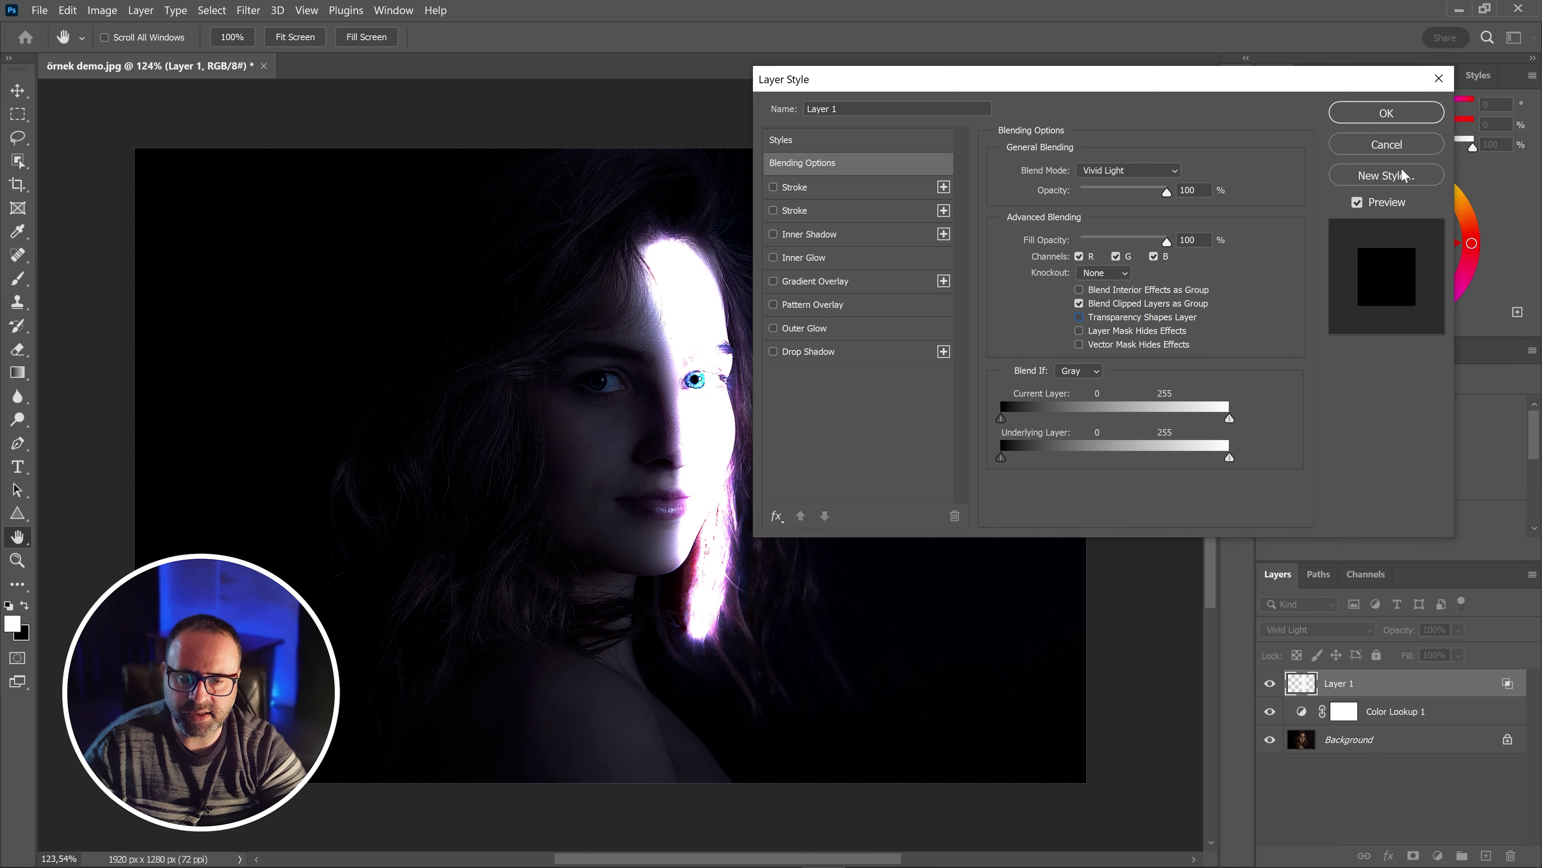
pyautogui.click(1396, 113)
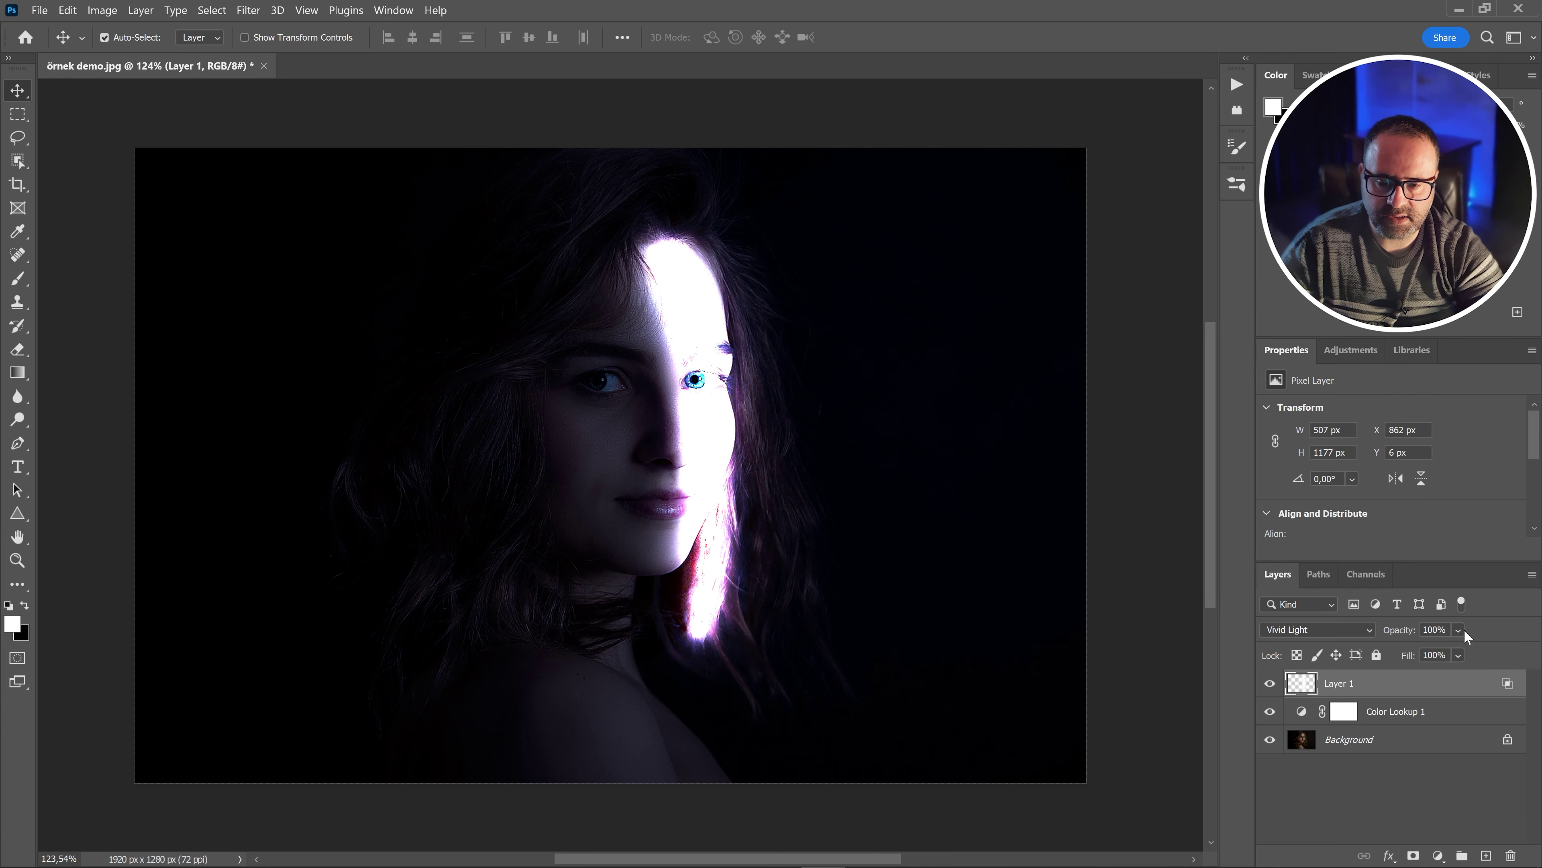
# Lower the light layer's fill to 82% and reposition the light over the portrait
pyautogui.click(1458, 655)
pyautogui.moveTo(1524, 674); pyautogui.dragTo(1508, 673)
pyautogui.moveTo(650, 447); pyautogui.dragTo(816, 387)
# Try enlarging and moving the light with Free Transform, undo both changes and leave the transform
pyautogui.hotkey('ctrl', 't')
pyautogui.moveTo(831, 647); pyautogui.dragTo(911, 834)
pyautogui.moveTo(696, 393); pyautogui.dragTo(875, 289)
pyautogui.hotkey('ctrl', 'z')
pyautogui.hotkey('ctrl', 'z')
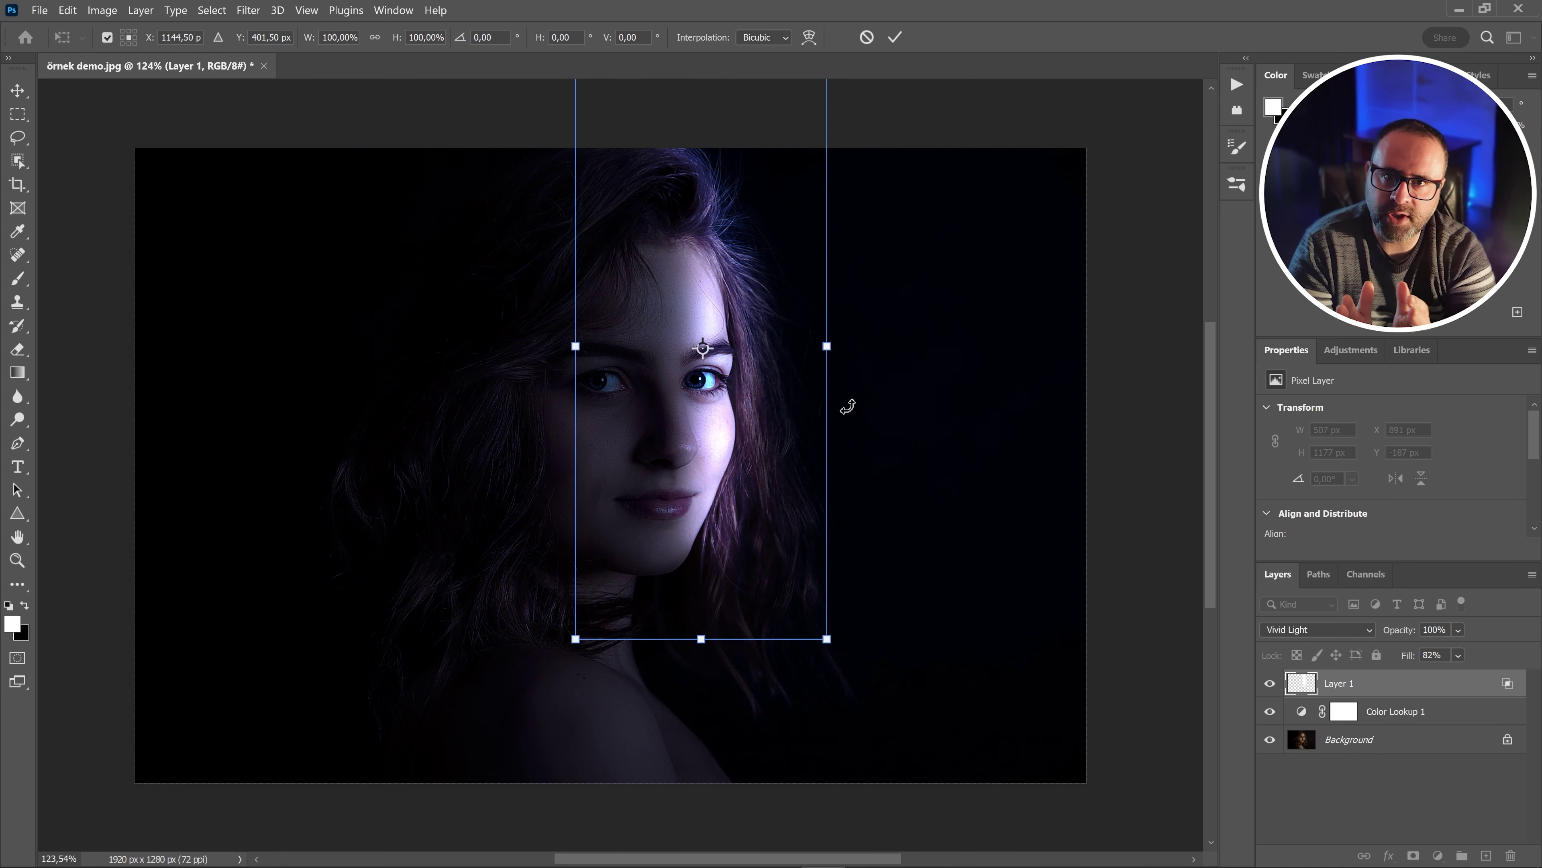
pyautogui.press('Escape')
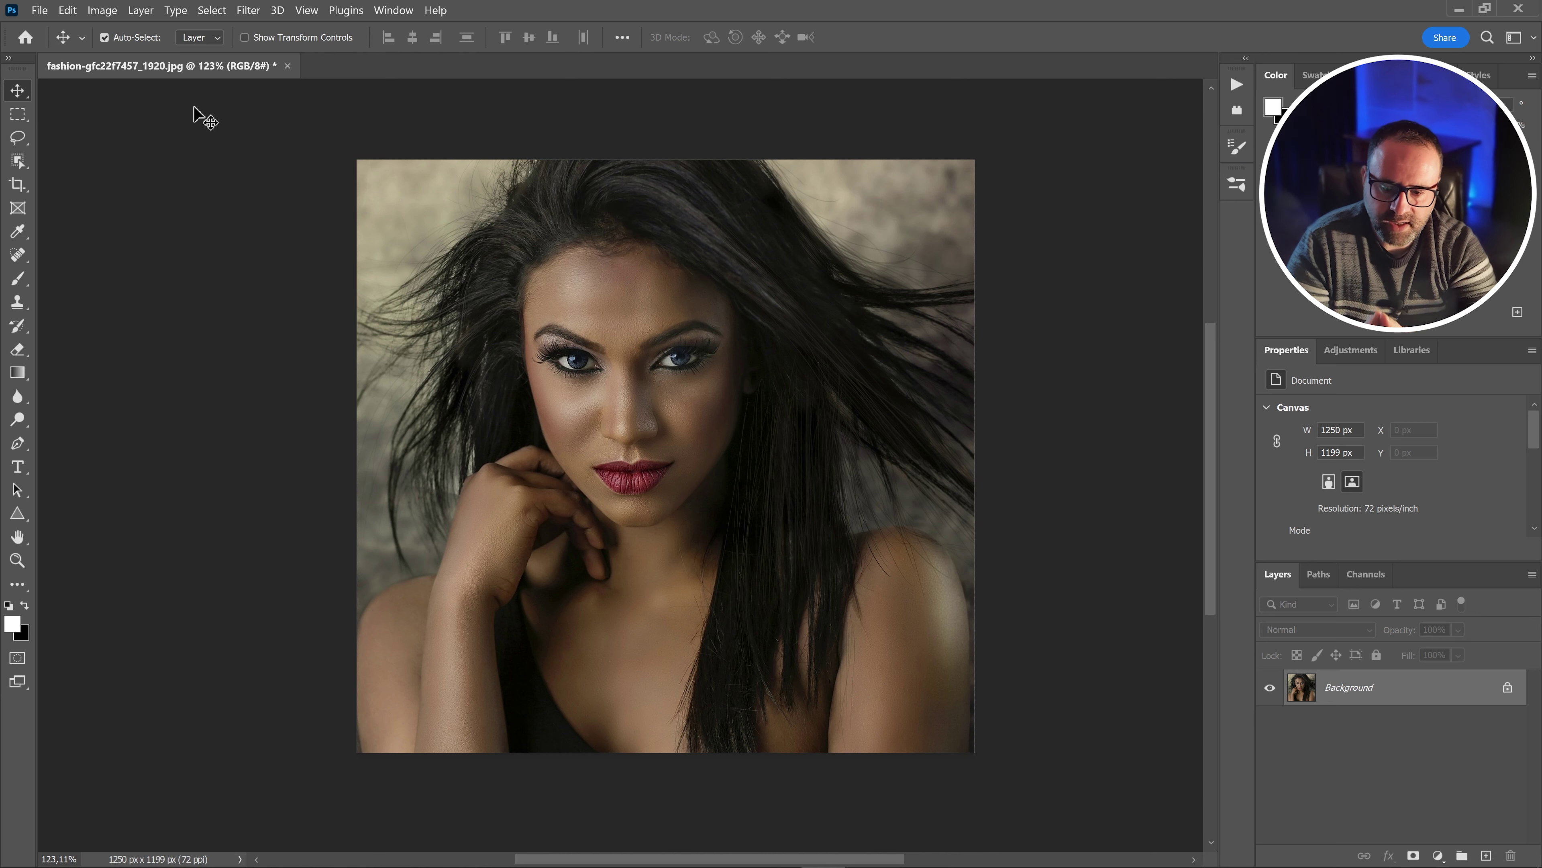
# Draw a freehand Lasso selection of a curved diagonal band from the portrait's lower-left corner across the face to its top edge
pyautogui.click(18, 143)
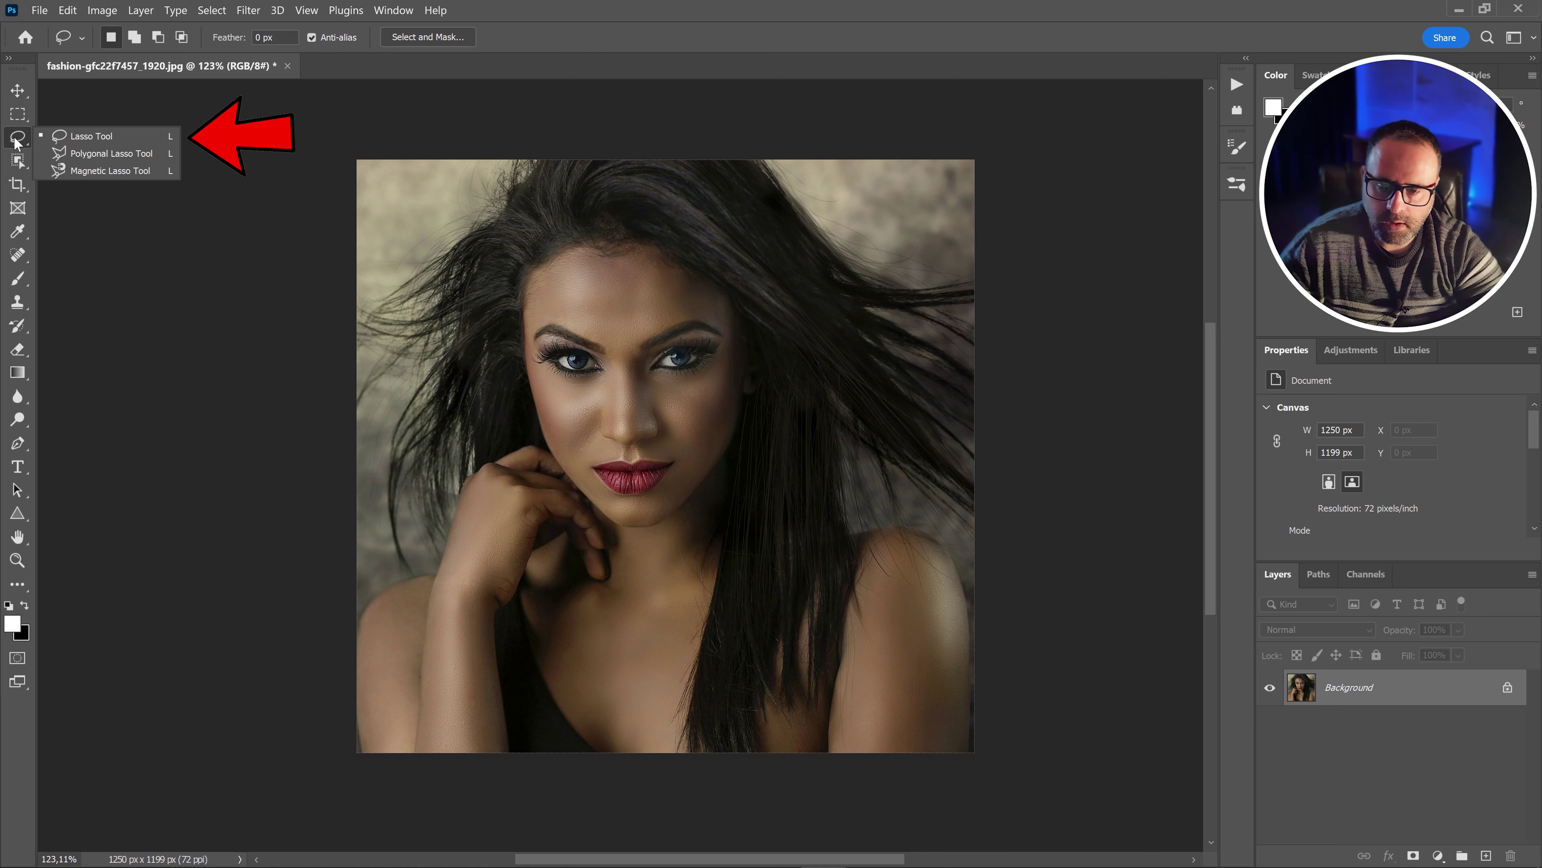
pyautogui.click(91, 146)
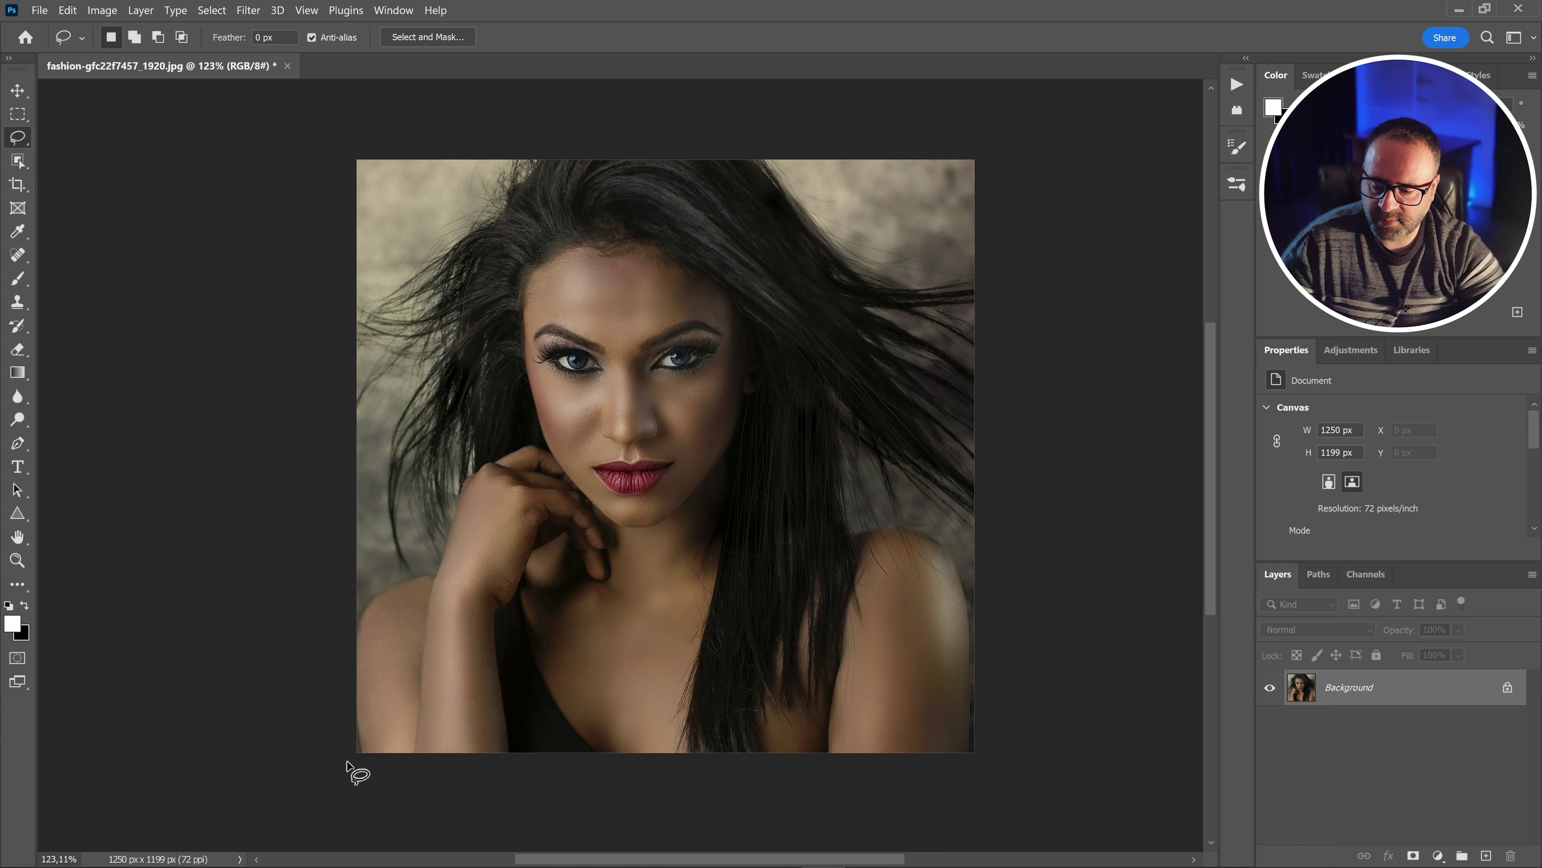
pyautogui.moveTo(358, 750)
pyautogui.mouseDown()
pyautogui.moveTo(497, 632)
pyautogui.moveTo(622, 373)
pyautogui.moveTo(679, 149)
pyautogui.moveTo(782, 152)
pyautogui.moveTo(715, 504)
pyautogui.moveTo(488, 755)
pyautogui.moveTo(332, 760)
pyautogui.mouseUp()
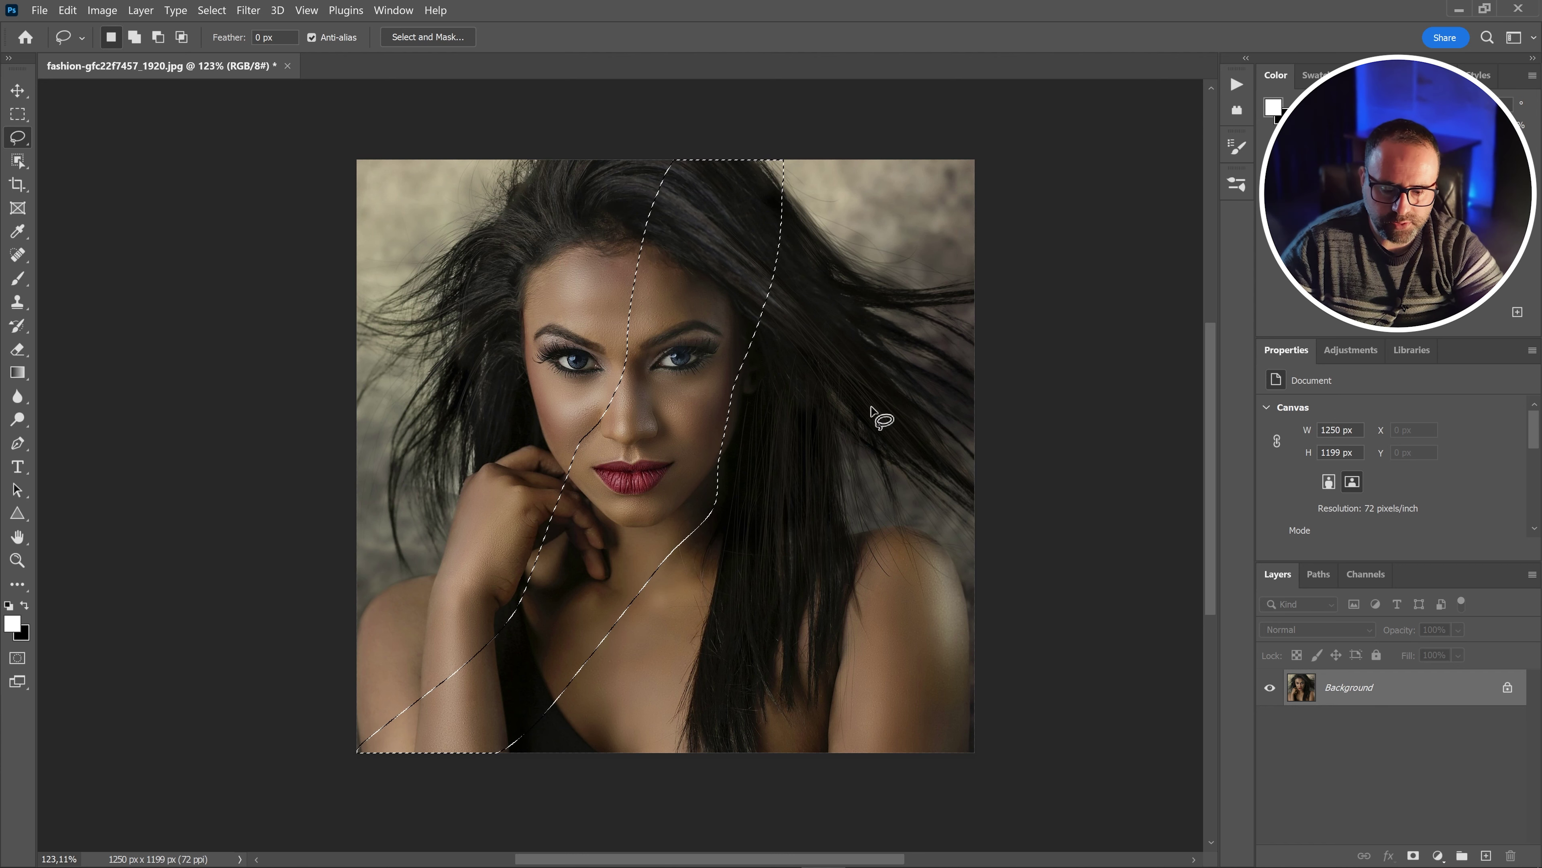
# Add a Curves adjustment layer from the selection and pull the curve's highlight end point far down to darken the area
pyautogui.click(1437, 856)
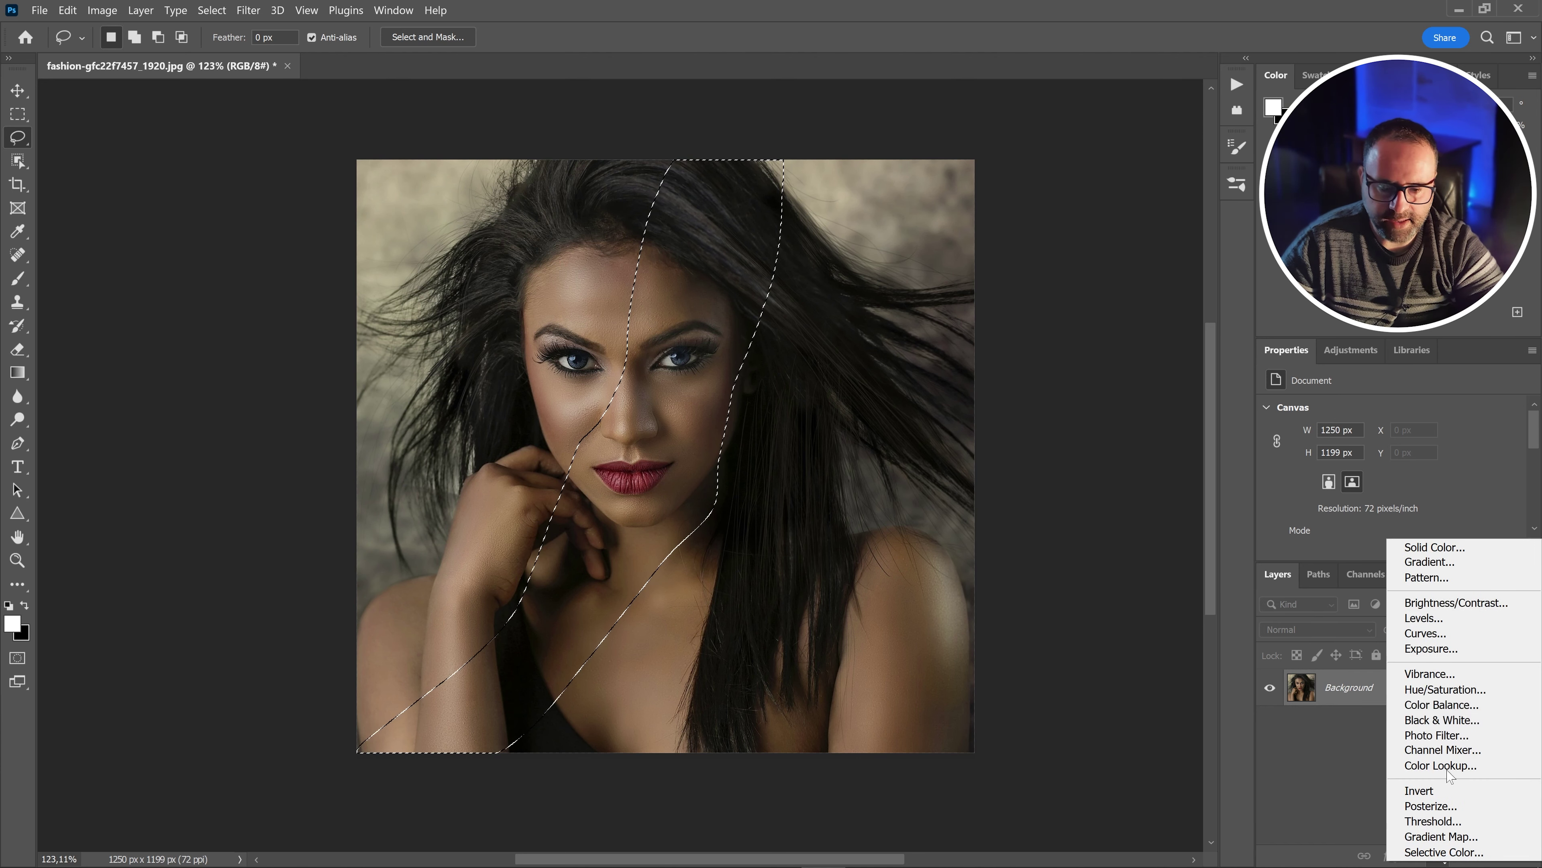
pyautogui.click(1425, 633)
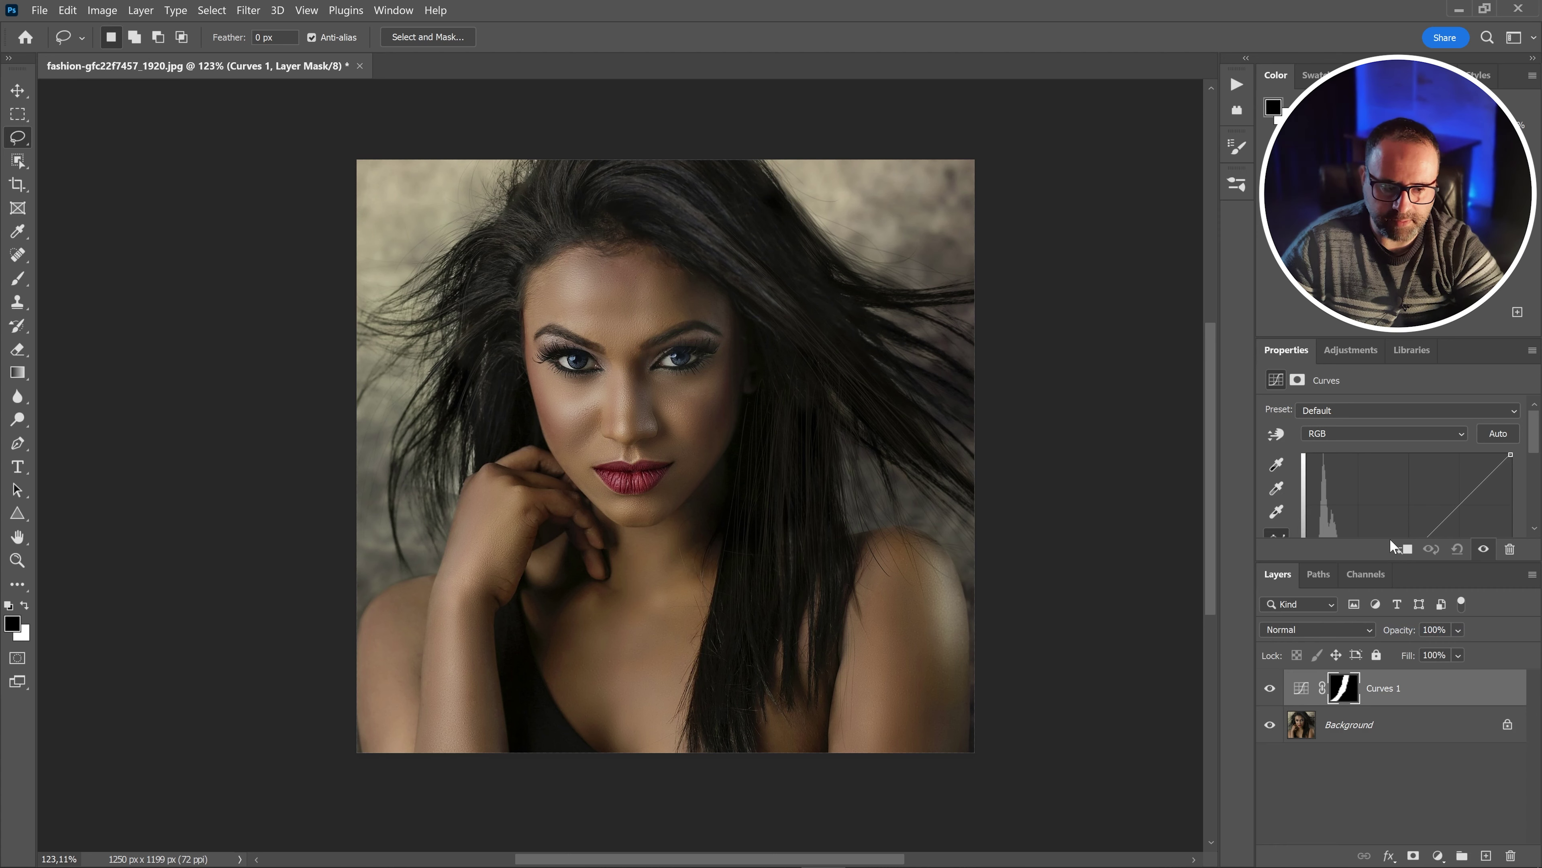
pyautogui.moveTo(1397, 563); pyautogui.dragTo(1398, 661)
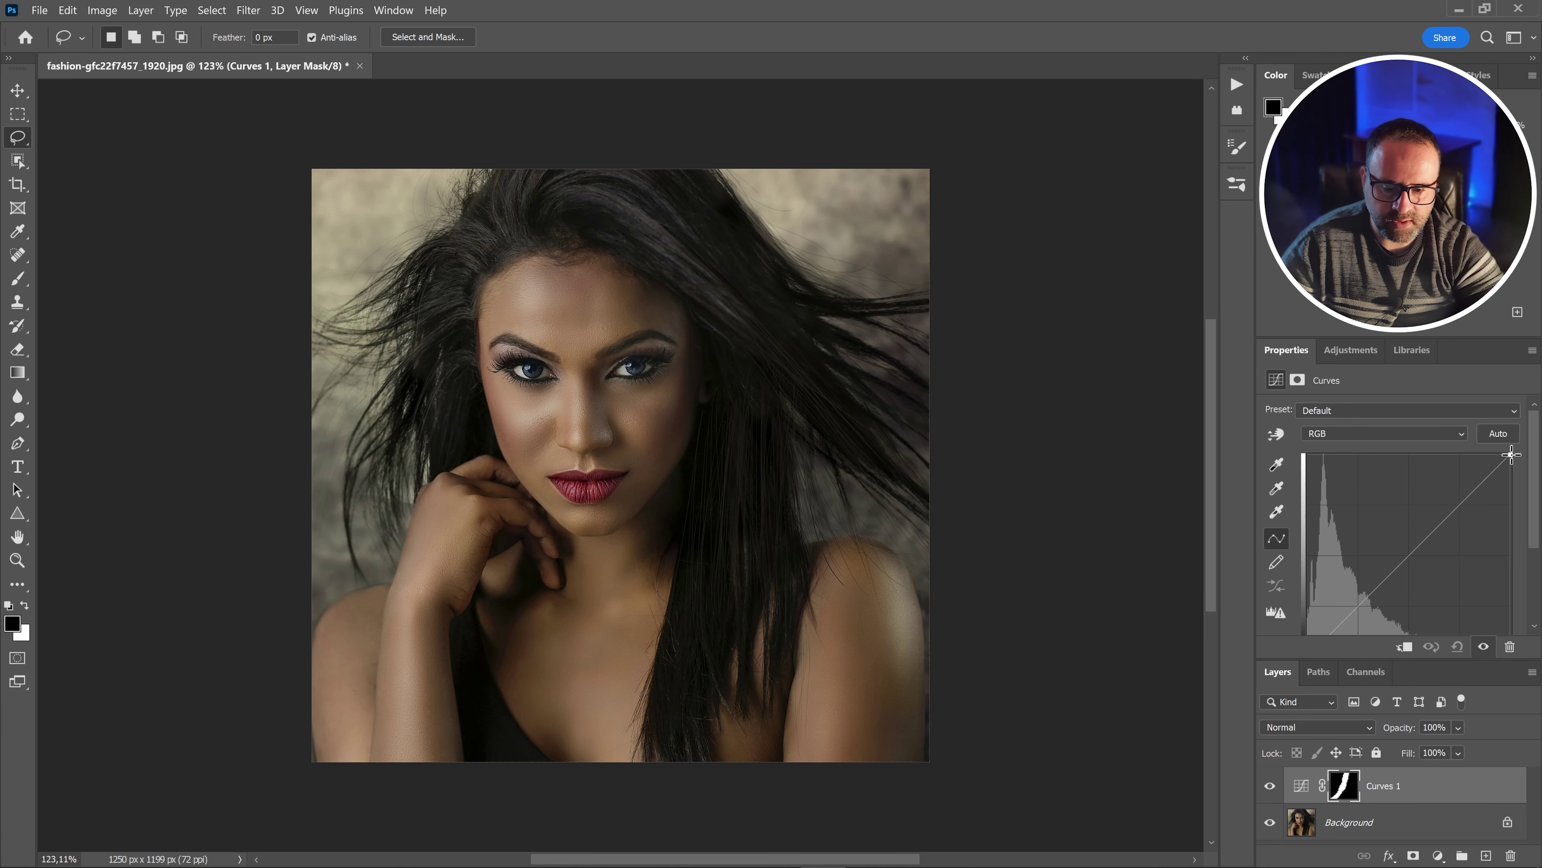
pyautogui.moveTo(1511, 454); pyautogui.dragTo(1511, 591)
pyautogui.moveTo(1532, 489); pyautogui.dragTo(1527, 593)
# Invert the Curves 1 layer mask and feather it to 9,1 px
pyautogui.click(1345, 787)
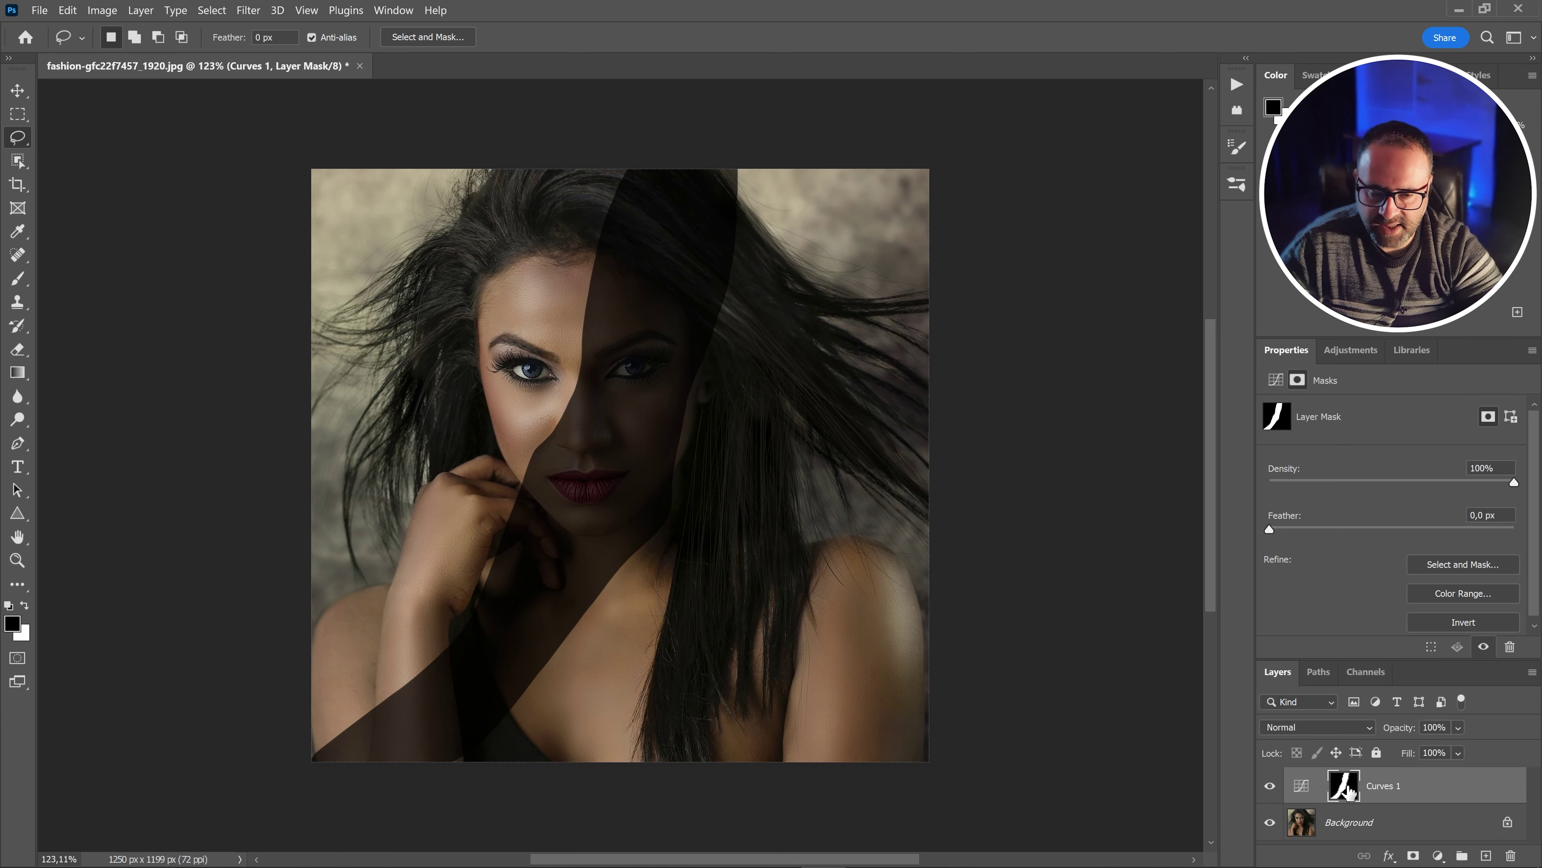
pyautogui.click(1457, 622)
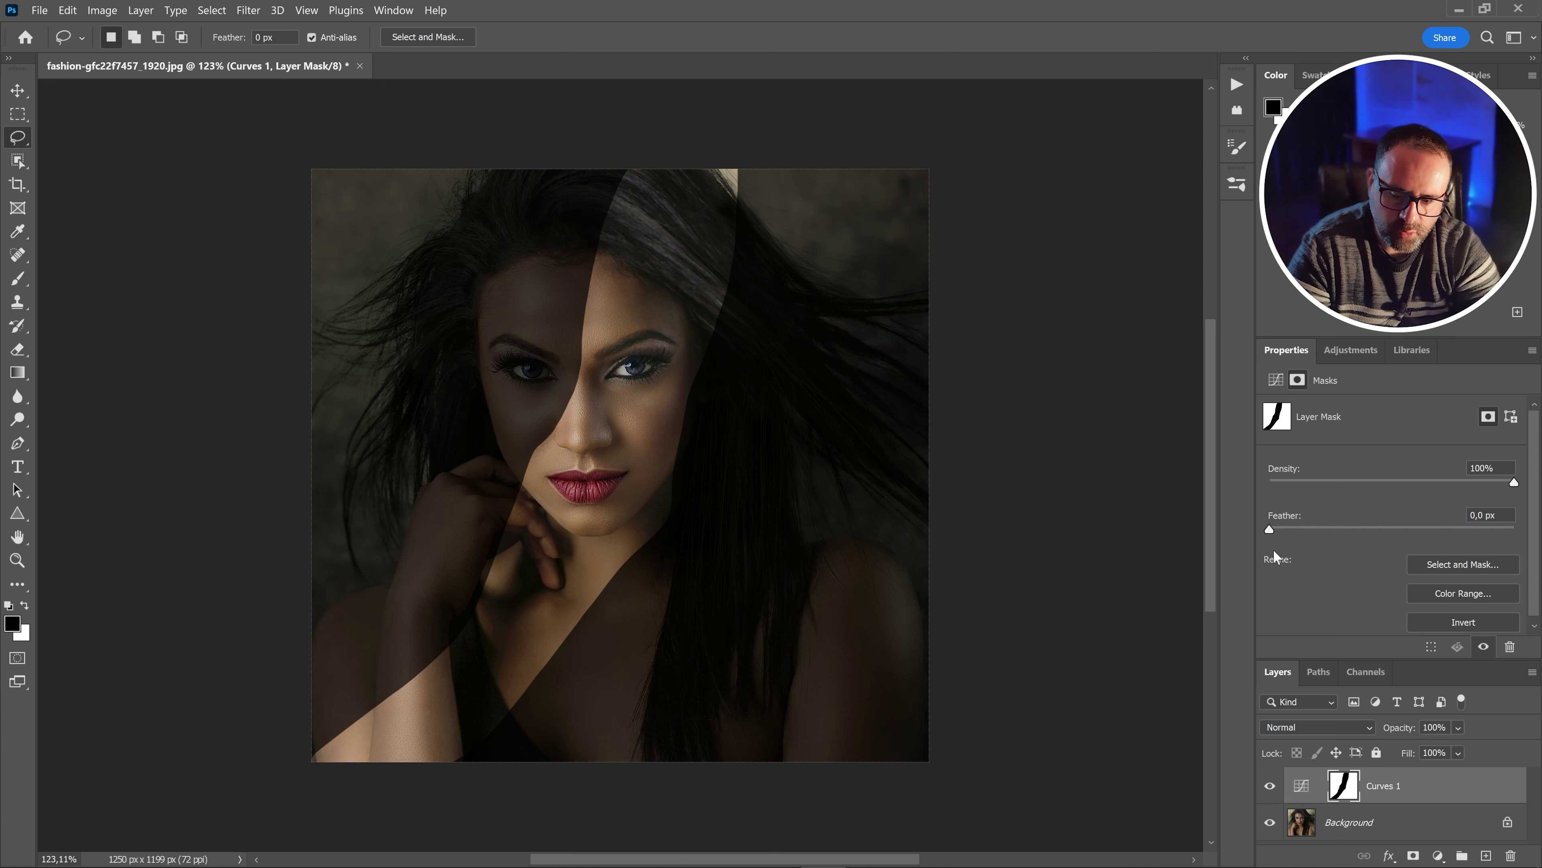
pyautogui.moveTo(1332, 530); pyautogui.dragTo(1361, 526)
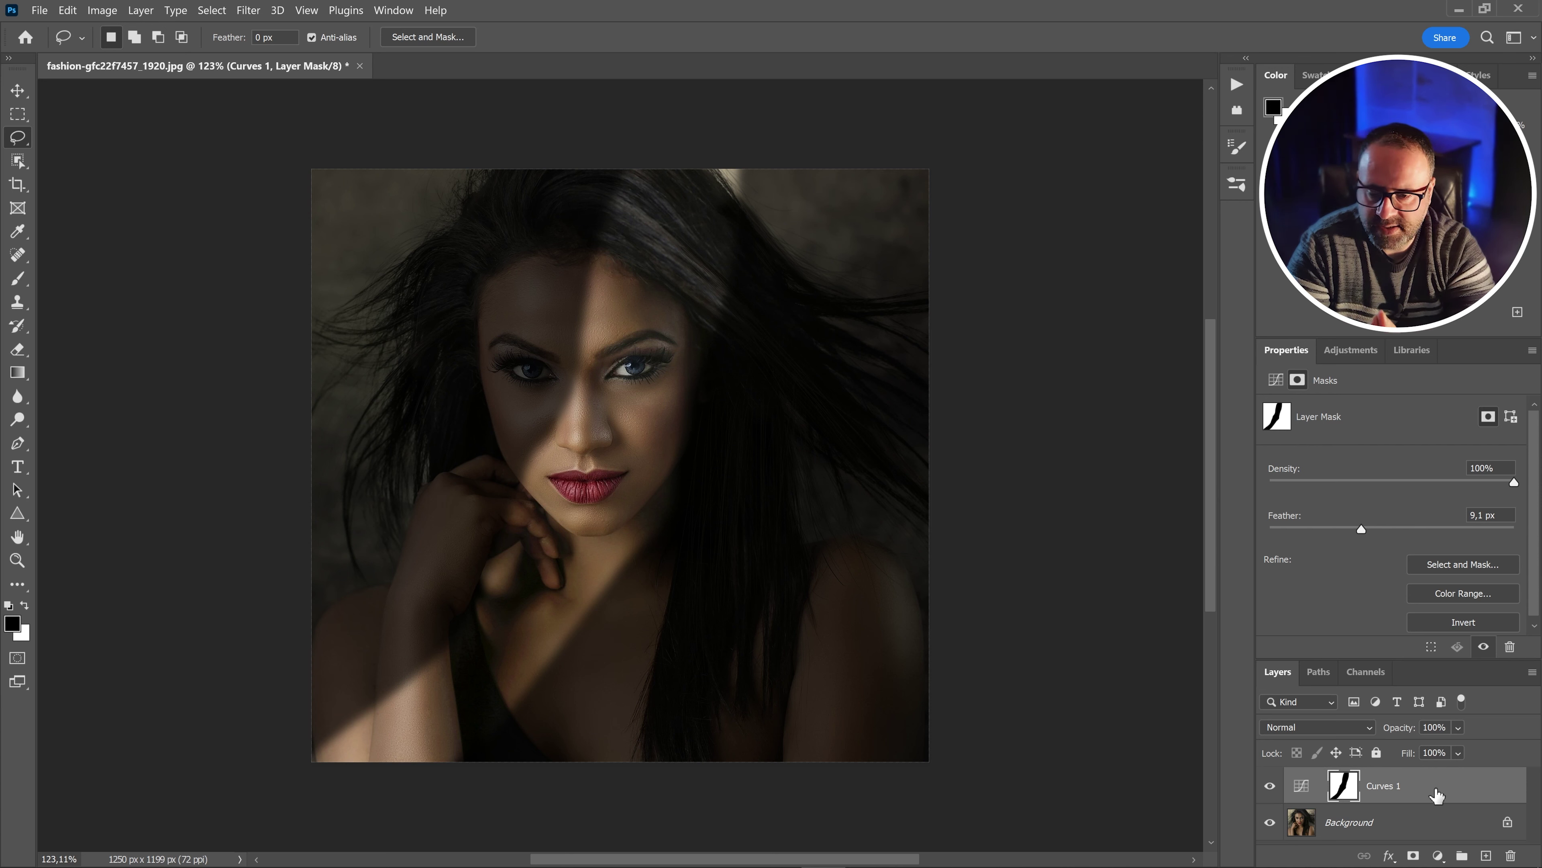
# Add a second Curves adjustment layer over the whole image and pull the RGB curve's midpoint slightly down
pyautogui.click(1438, 856)
pyautogui.click(1439, 635)
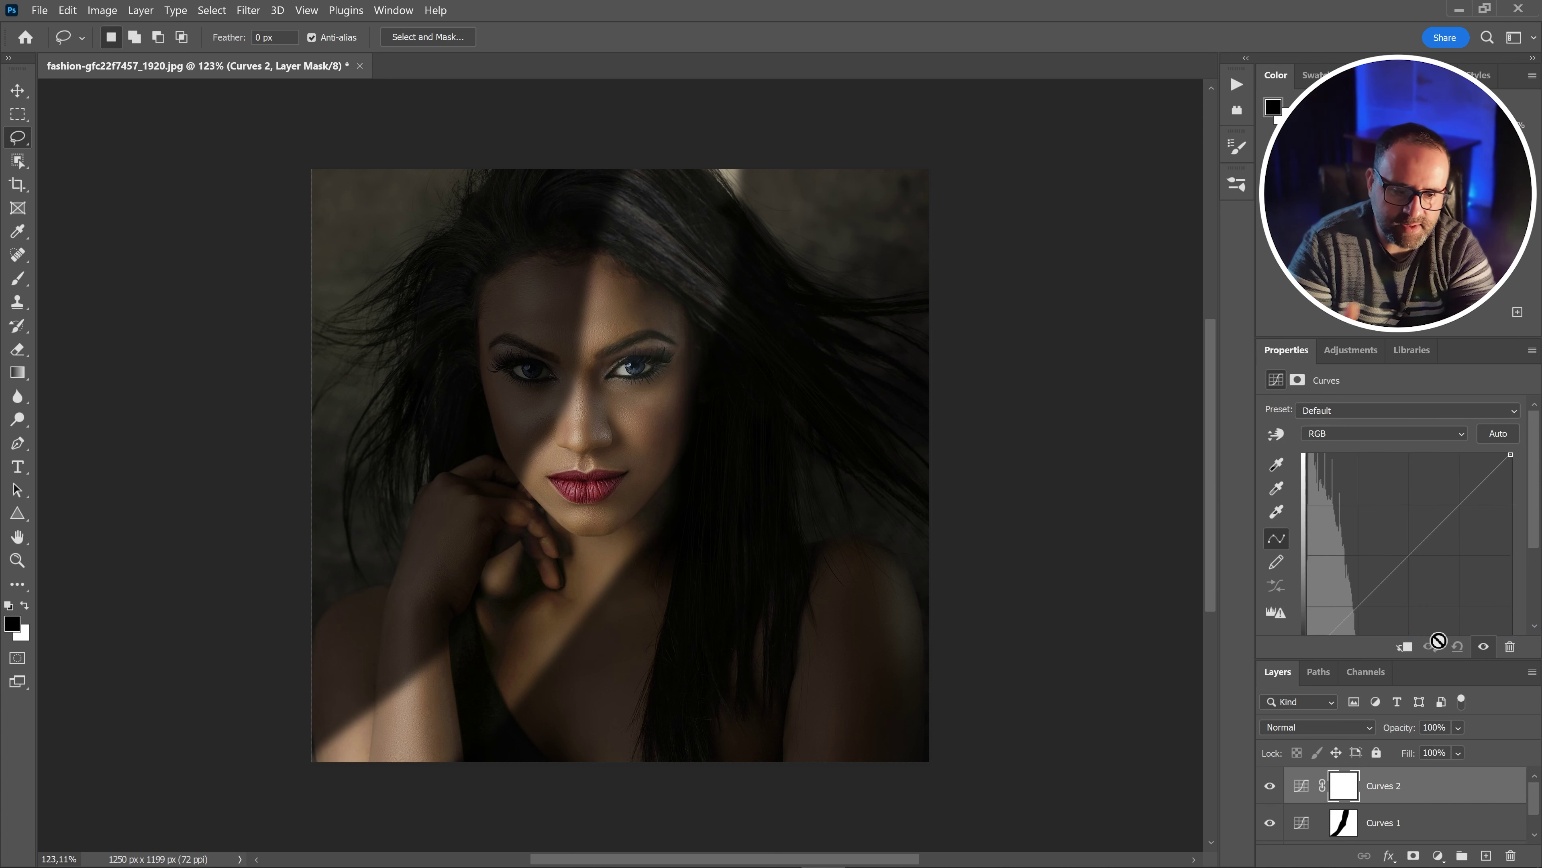
pyautogui.scroll(-1, 1415, 522)
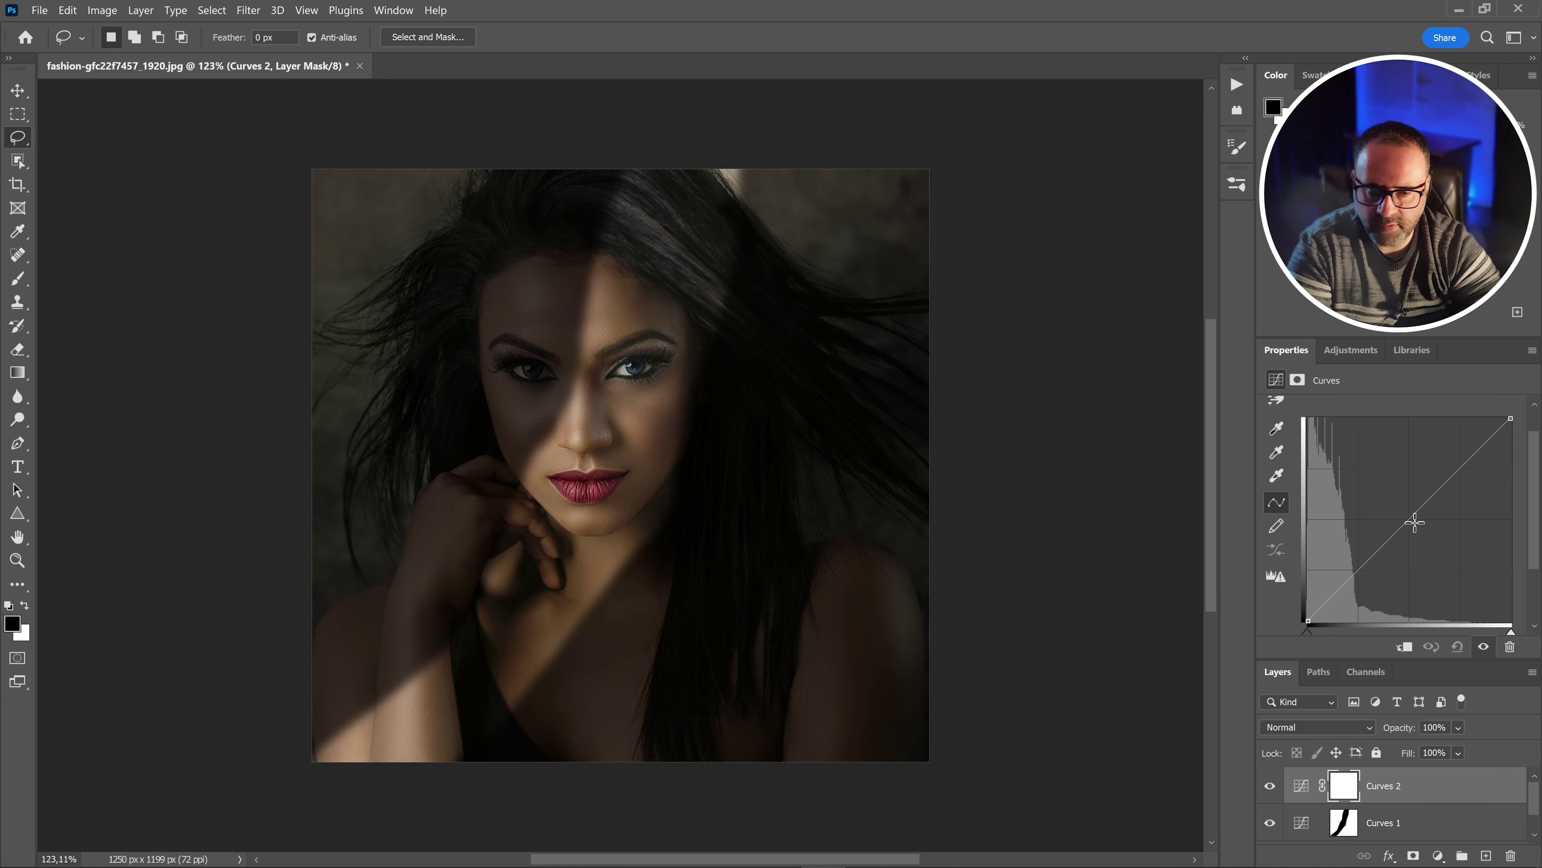
pyautogui.moveTo(1408, 521); pyautogui.dragTo(1419, 529)
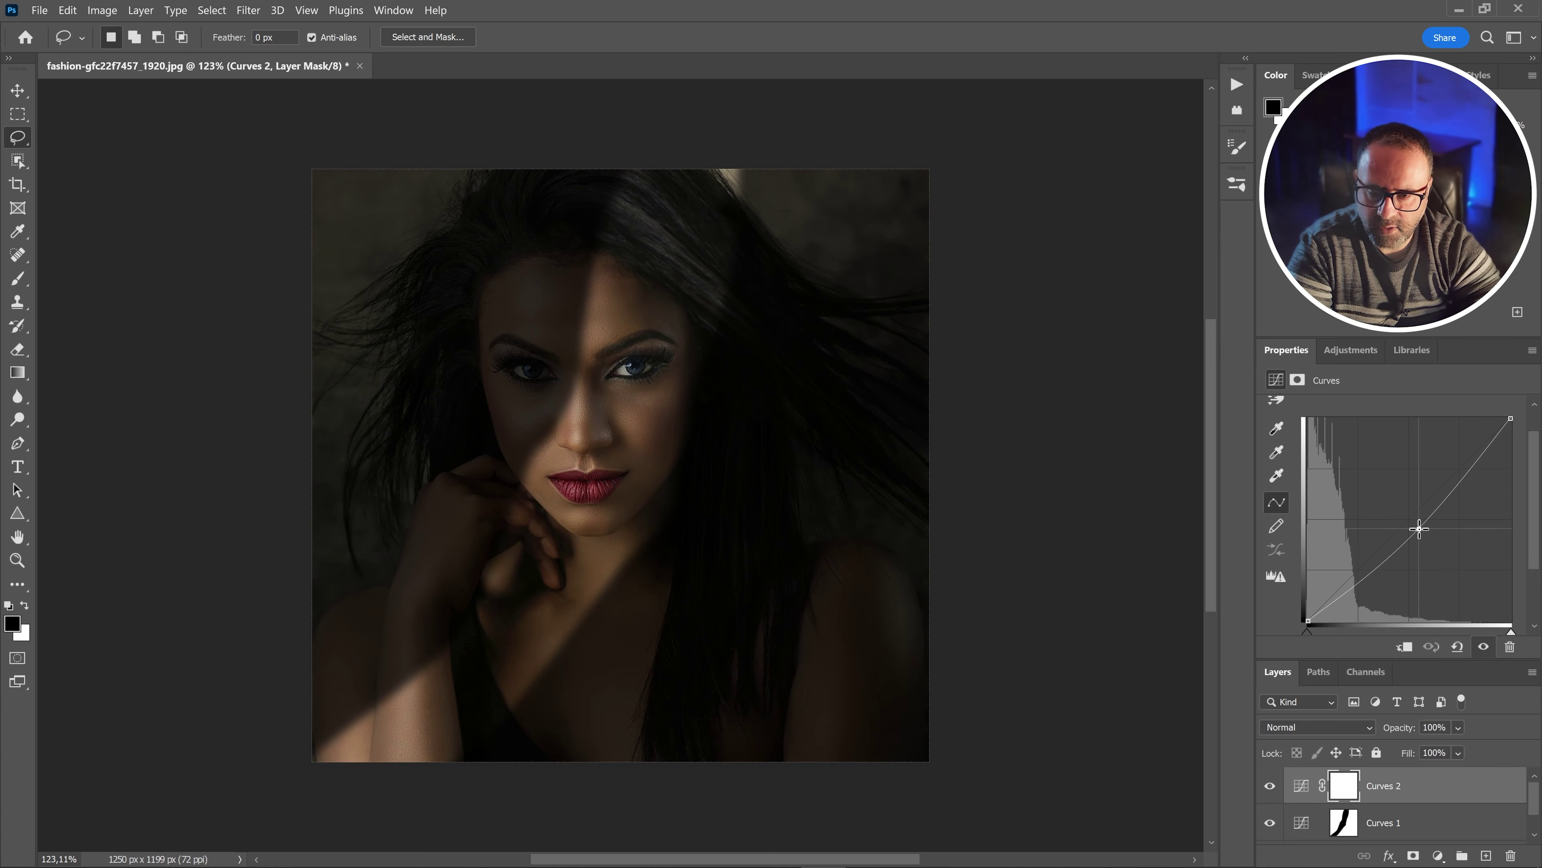
pyautogui.moveTo(1252, 448); pyautogui.dragTo(1229, 448)
pyautogui.scroll(1, 1442, 432)
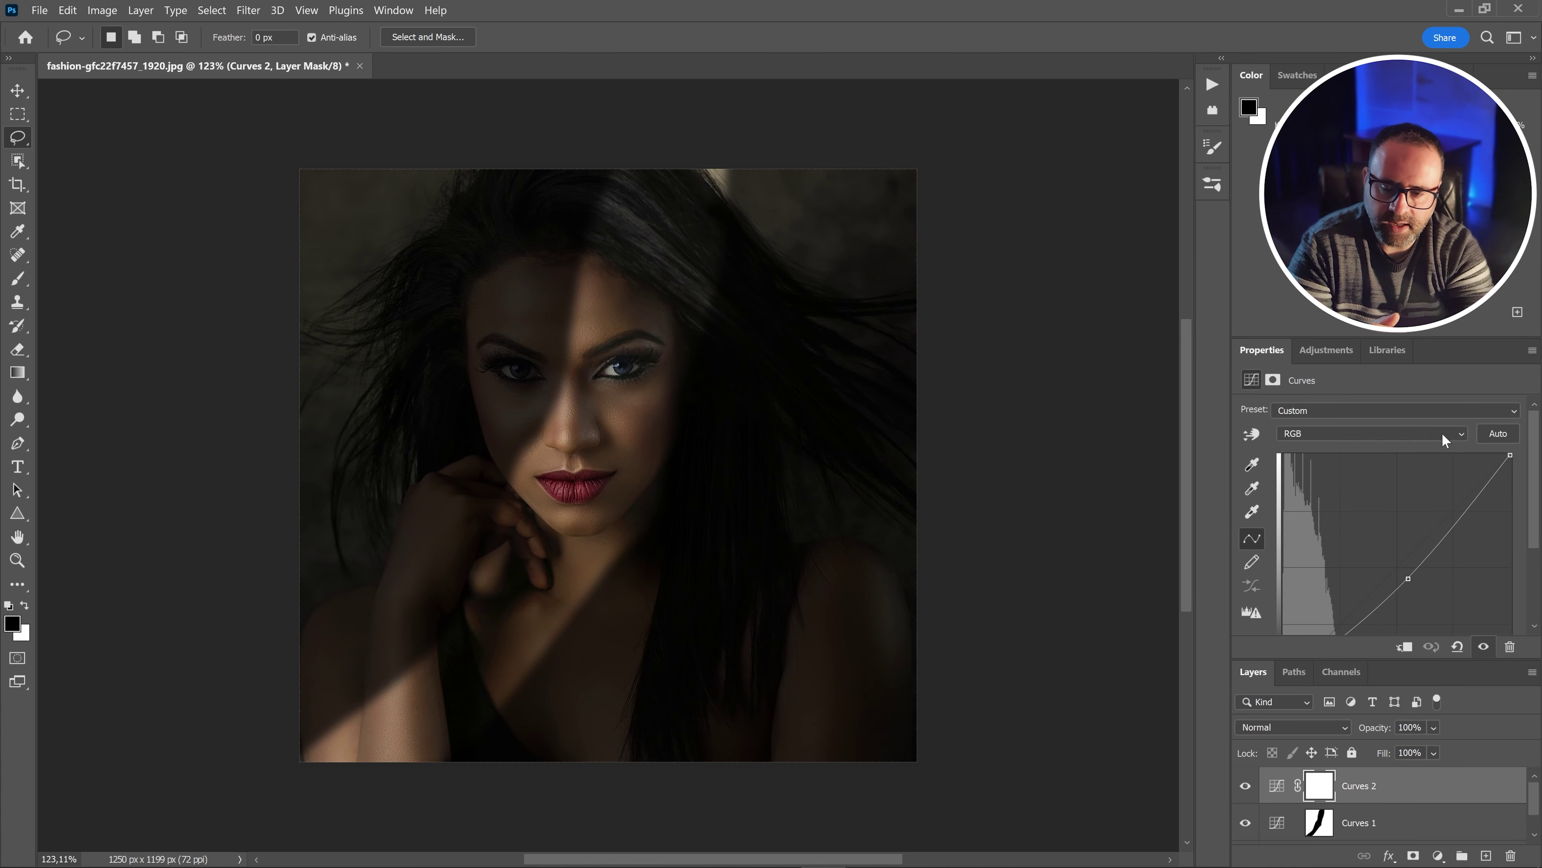
pyautogui.moveTo(1409, 580); pyautogui.dragTo(1411, 583)
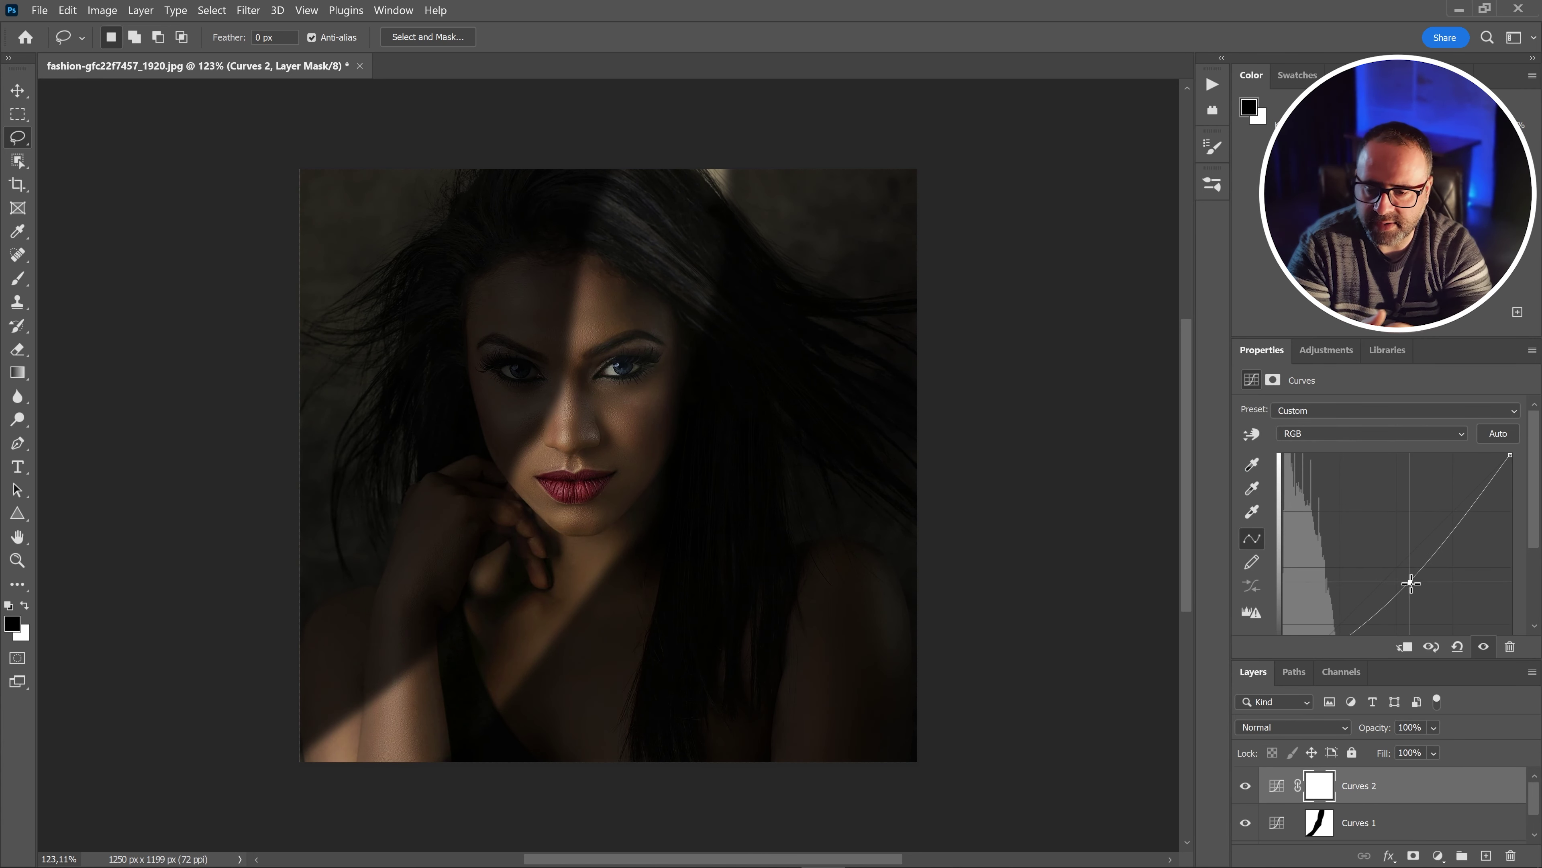
# Adjust the Green channel's curve at its midpoint and adjust the Blue channel's curve on the Curves 2 layer
pyautogui.click(1469, 433)
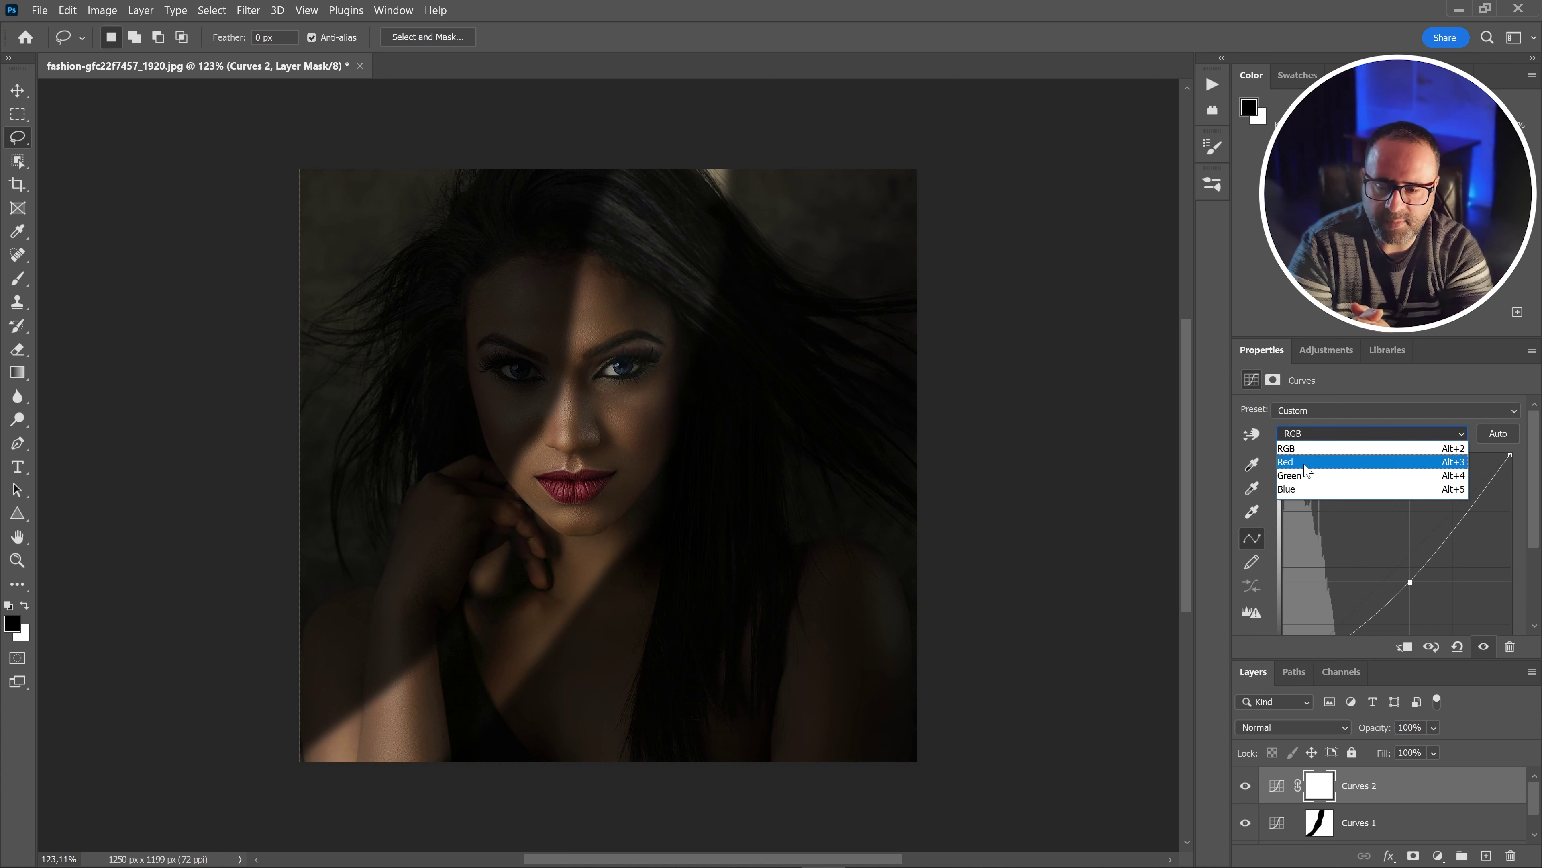
pyautogui.click(1297, 479)
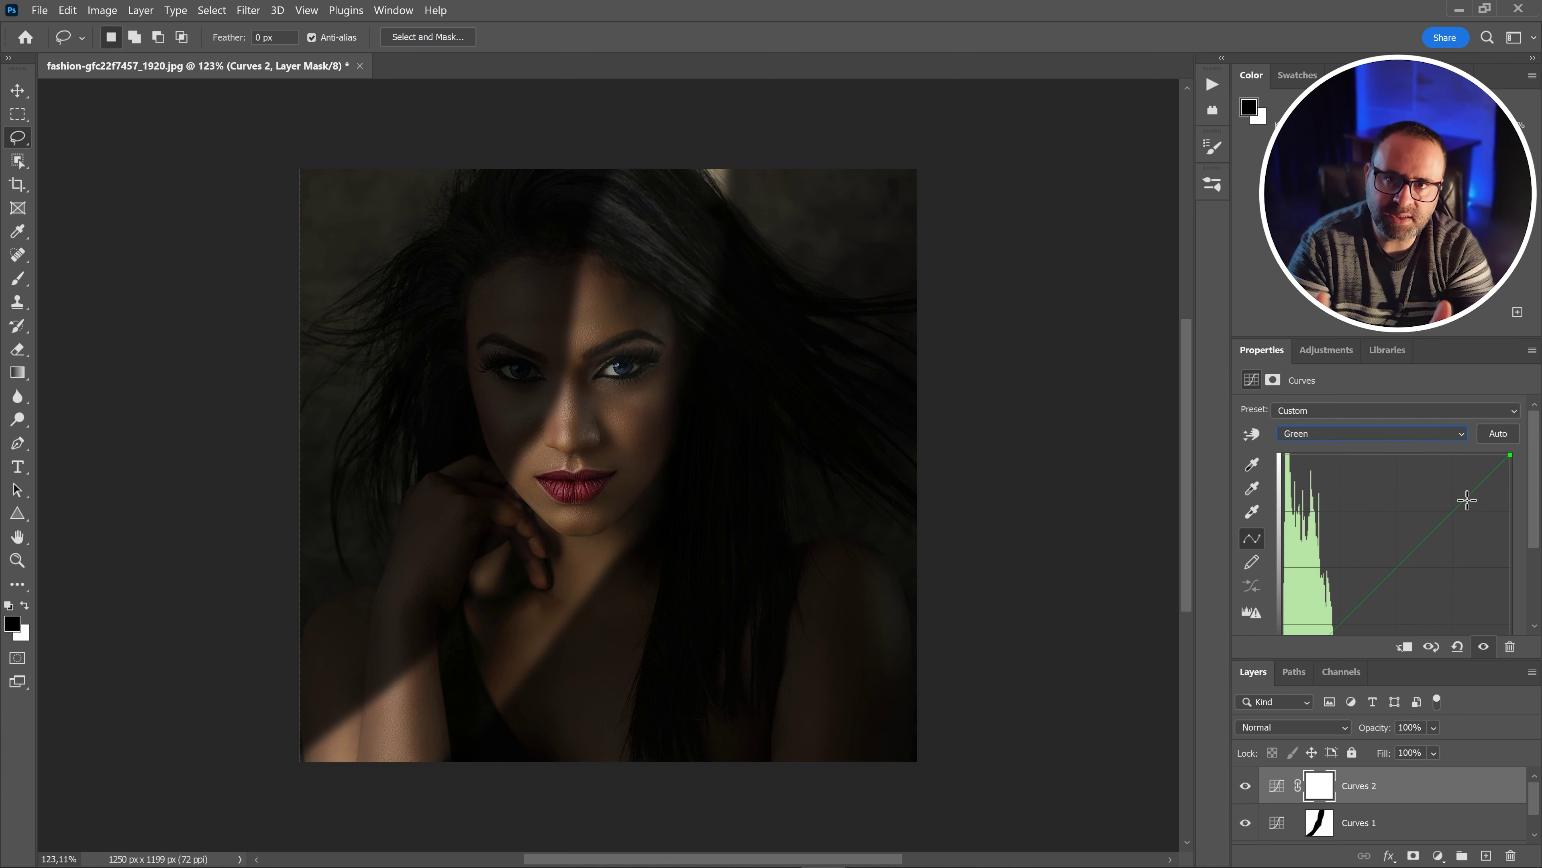
pyautogui.moveTo(1400, 559); pyautogui.dragTo(1397, 558)
pyautogui.click(1463, 433)
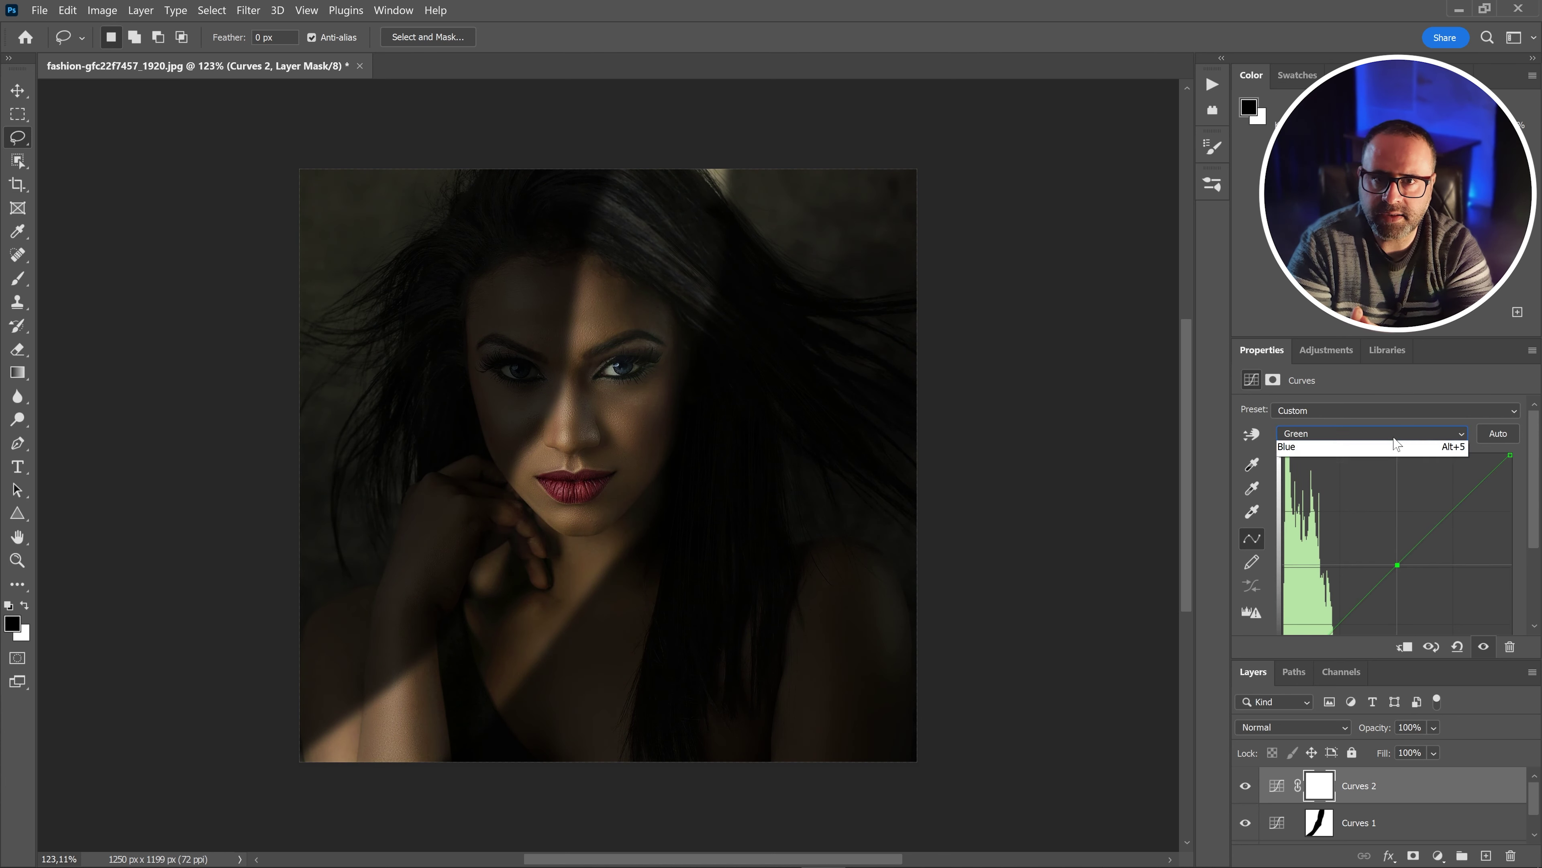
pyautogui.click(1299, 495)
pyautogui.scroll(-3, 1512, 574)
pyautogui.moveTo(1512, 574)
pyautogui.mouseDown()
pyautogui.moveTo(1470, 569)
pyautogui.moveTo(1520, 576)
pyautogui.mouseUp()
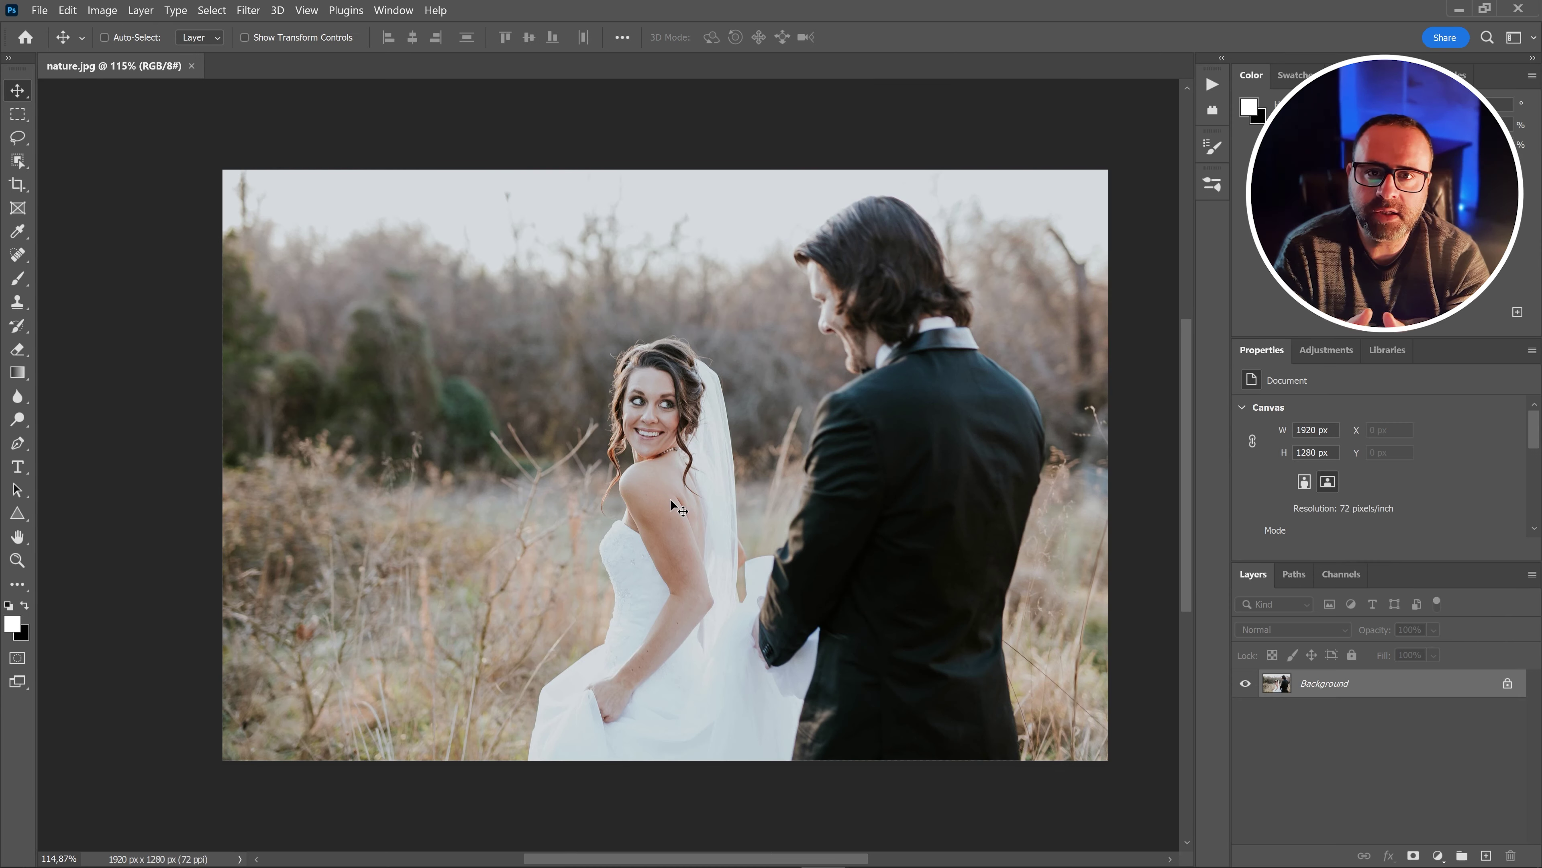
# Examine the light on the bride up close and on the whole couple in nature.jpg
pyautogui.hotkey('ctrl', '+')
pyautogui.hotkey('ctrl', '+')
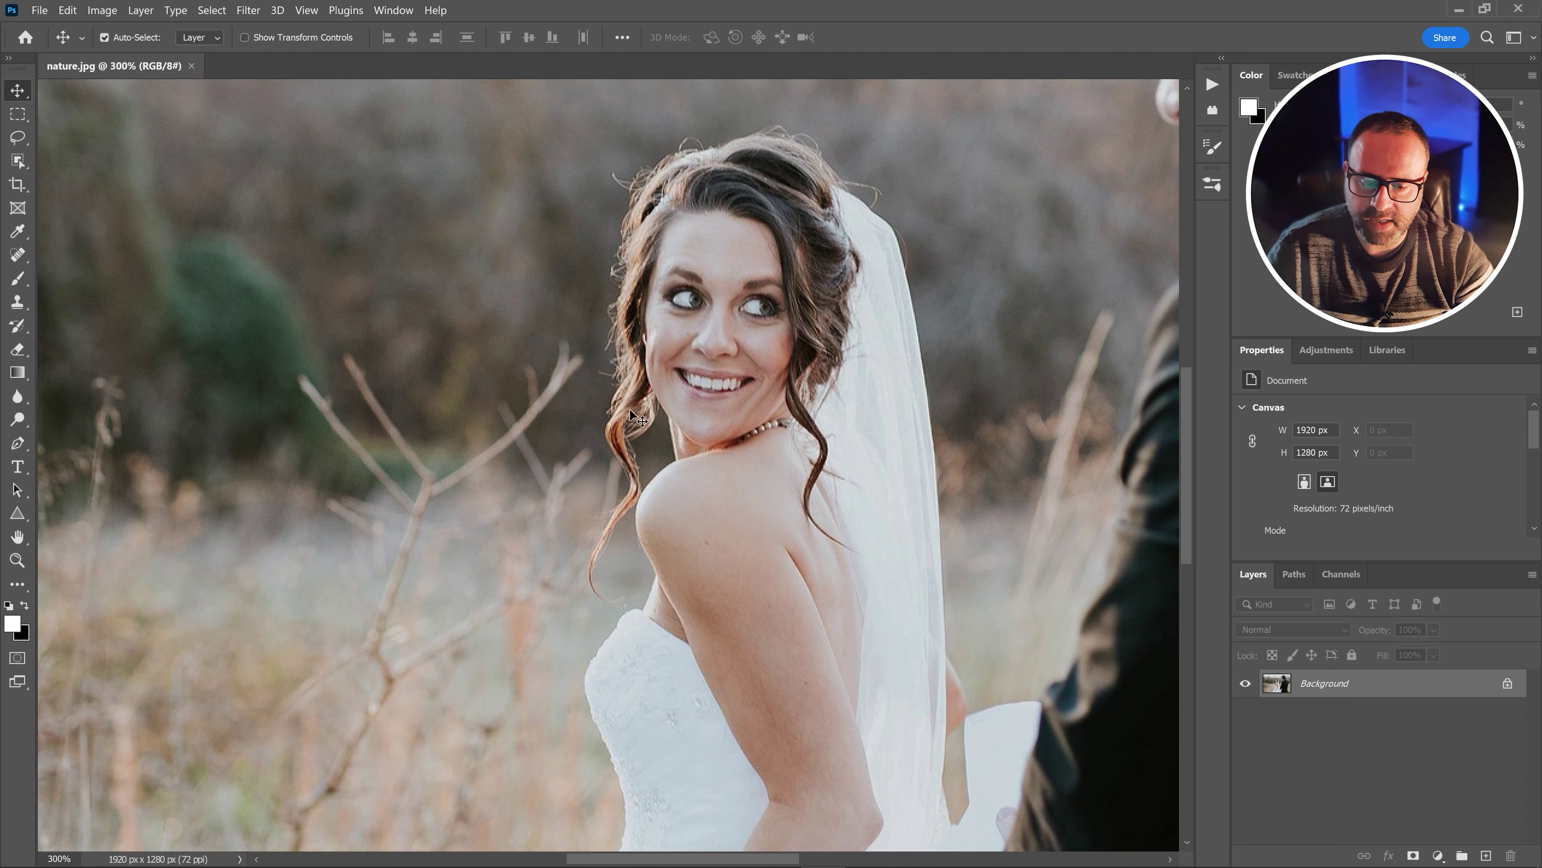
pyautogui.moveTo(932, 349); pyautogui.dragTo(590, 403)
pyautogui.moveTo(816, 322); pyautogui.dragTo(843, 377)
pyautogui.hotkey('ctrl', '-')
pyautogui.hotkey('ctrl', '-')
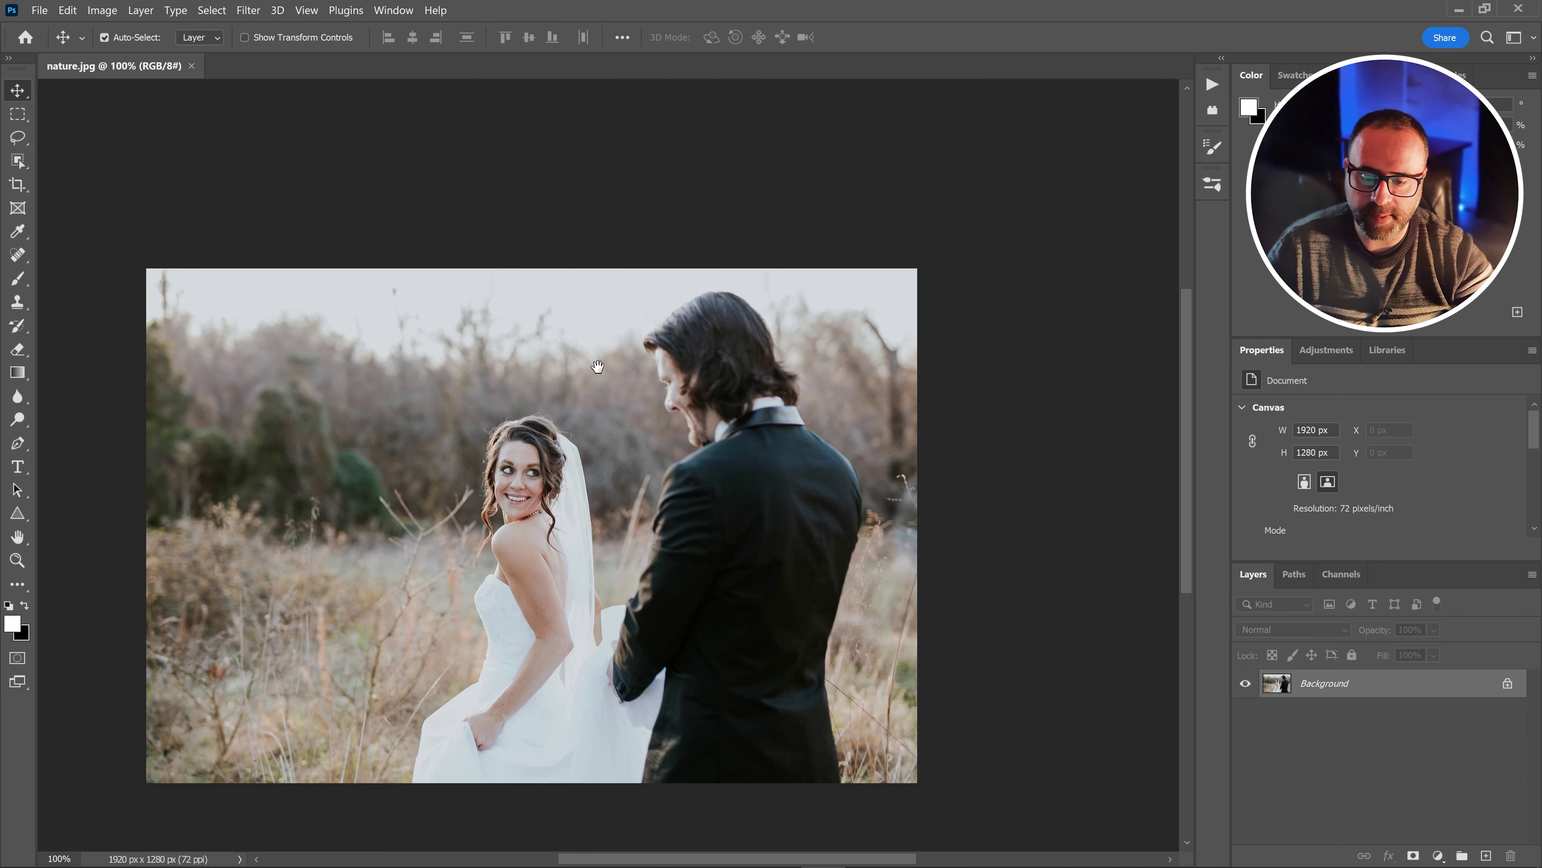
pyautogui.moveTo(598, 366); pyautogui.dragTo(673, 287)
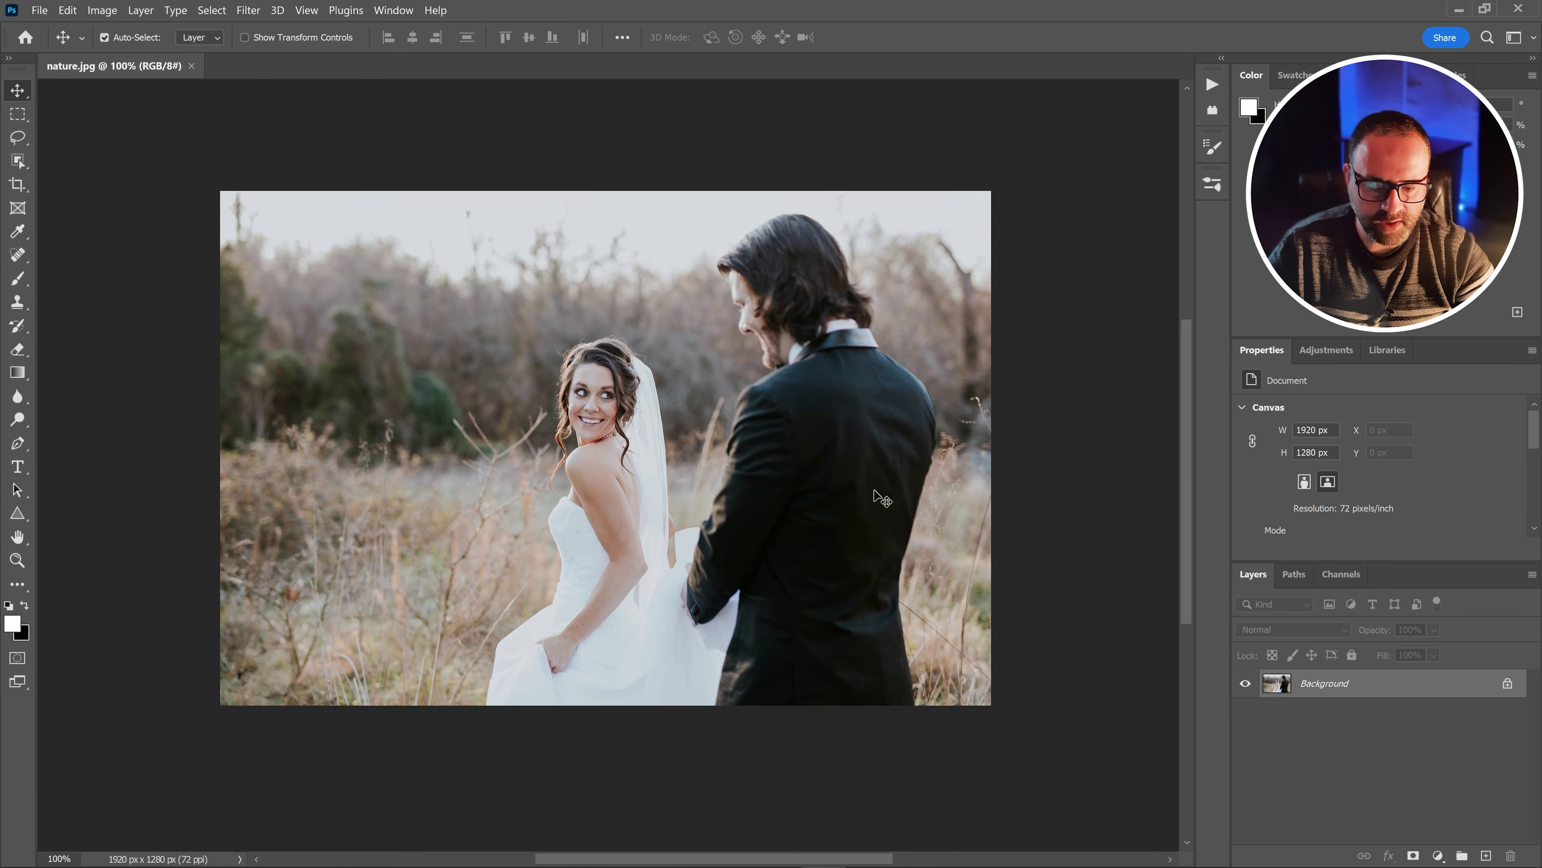
# Add a Gradient Fill layer above the wedding photo and move its dialog to sit beside the couple
pyautogui.click(1438, 855)
pyautogui.click(1415, 572)
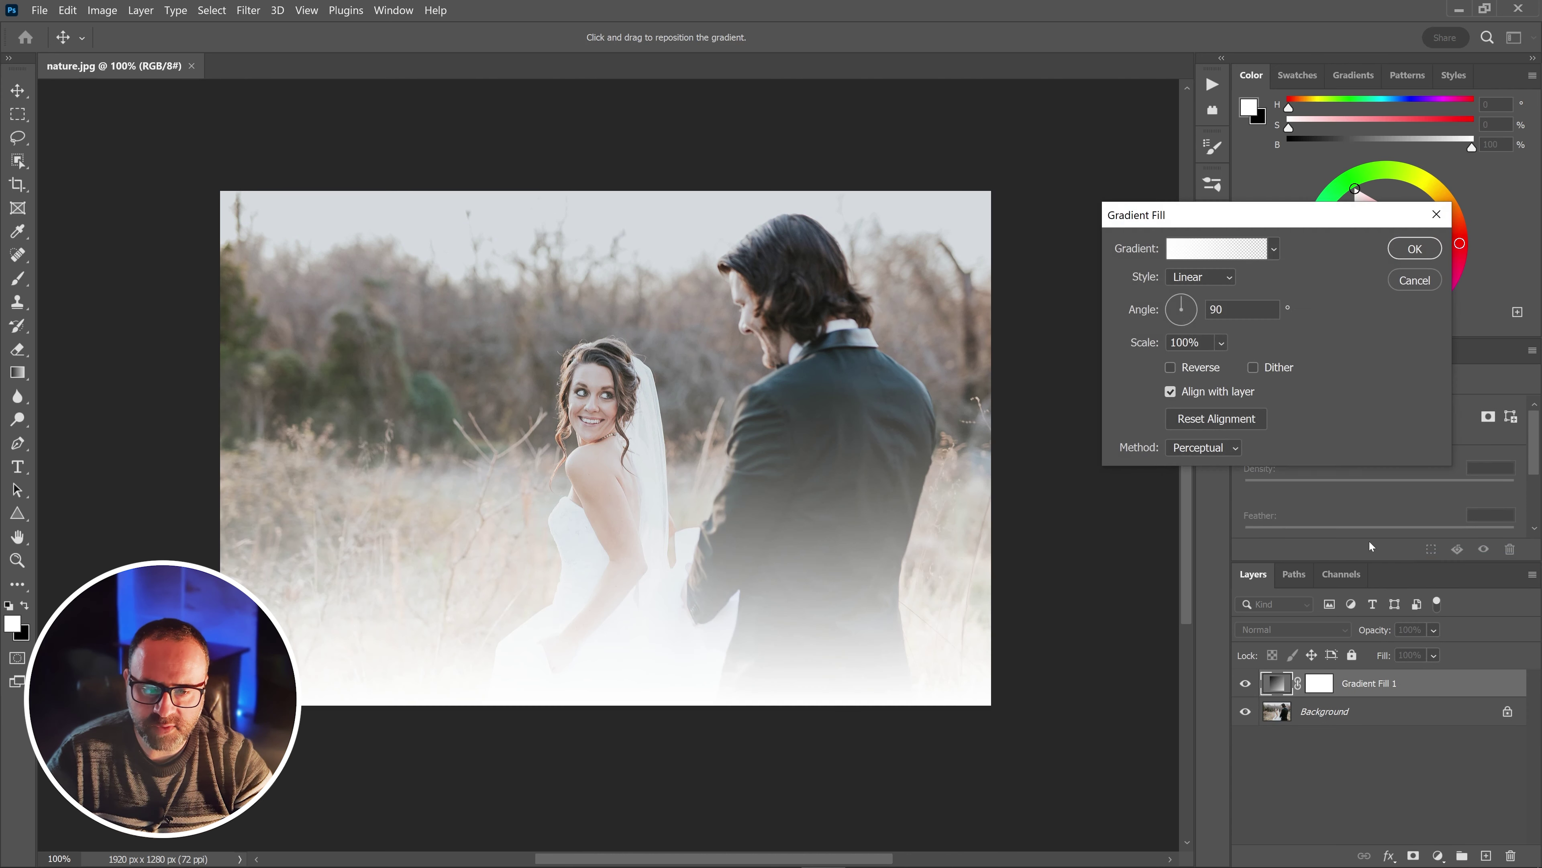
pyautogui.moveTo(1254, 223); pyautogui.dragTo(1120, 206)
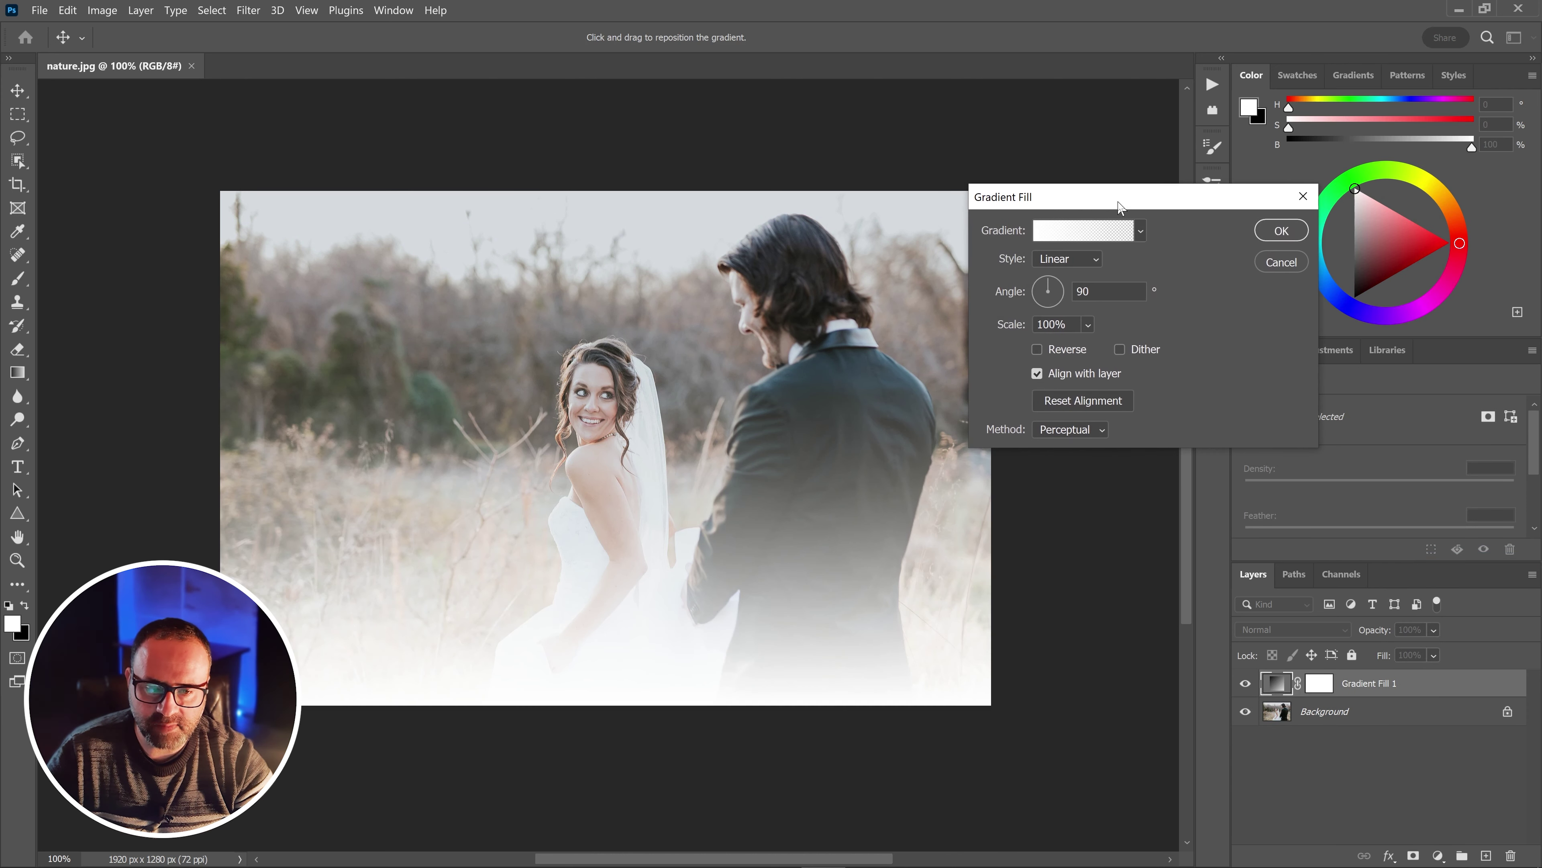
# Set the gradient's first color stop to orange-red ff4f12 in the Gradient Editor
pyautogui.click(1056, 237)
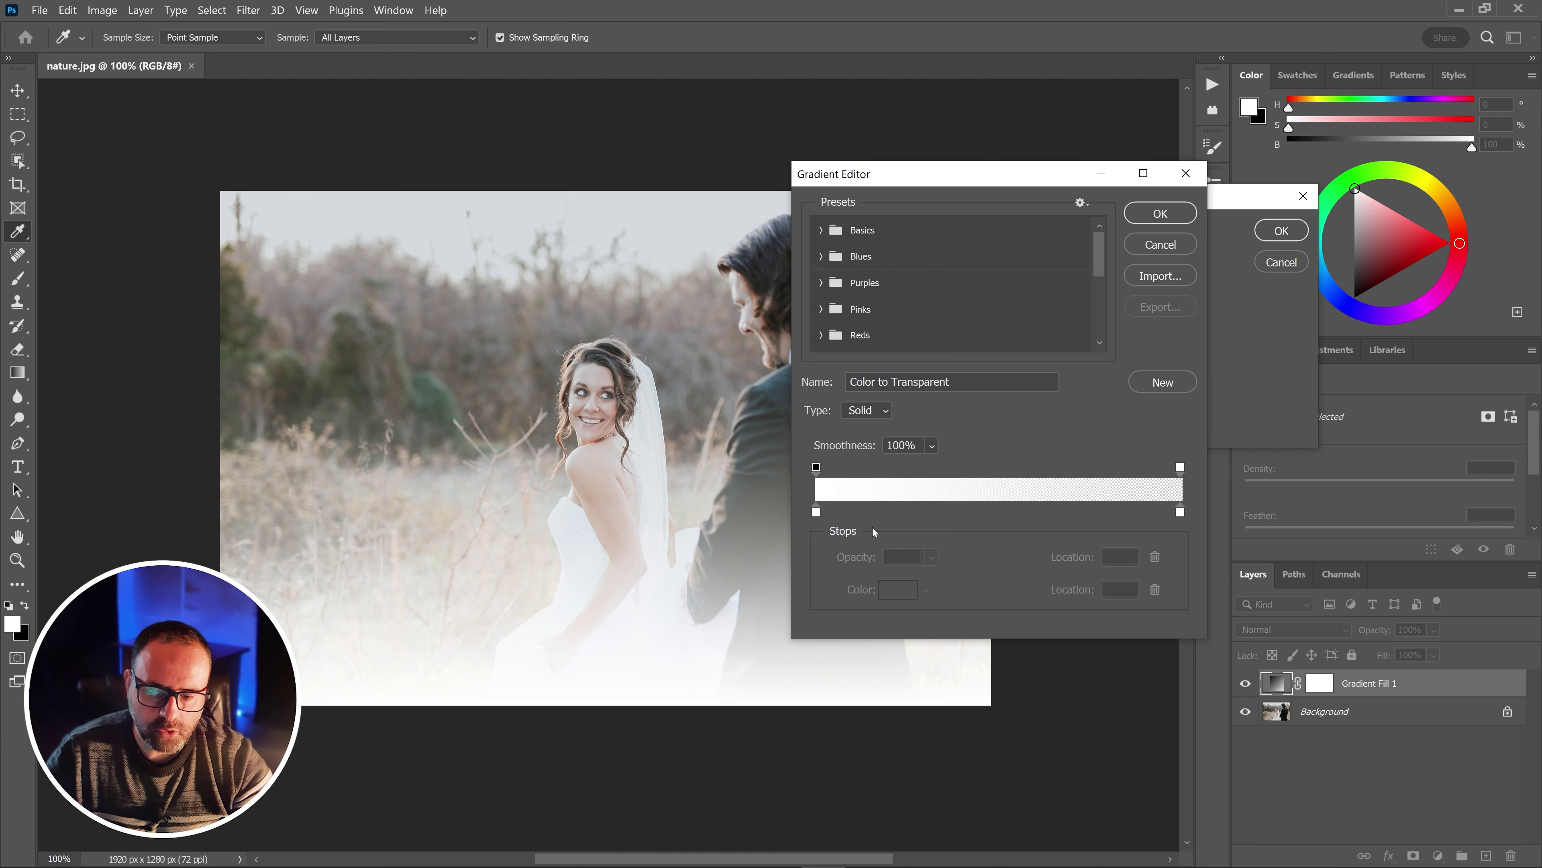
pyautogui.click(817, 512)
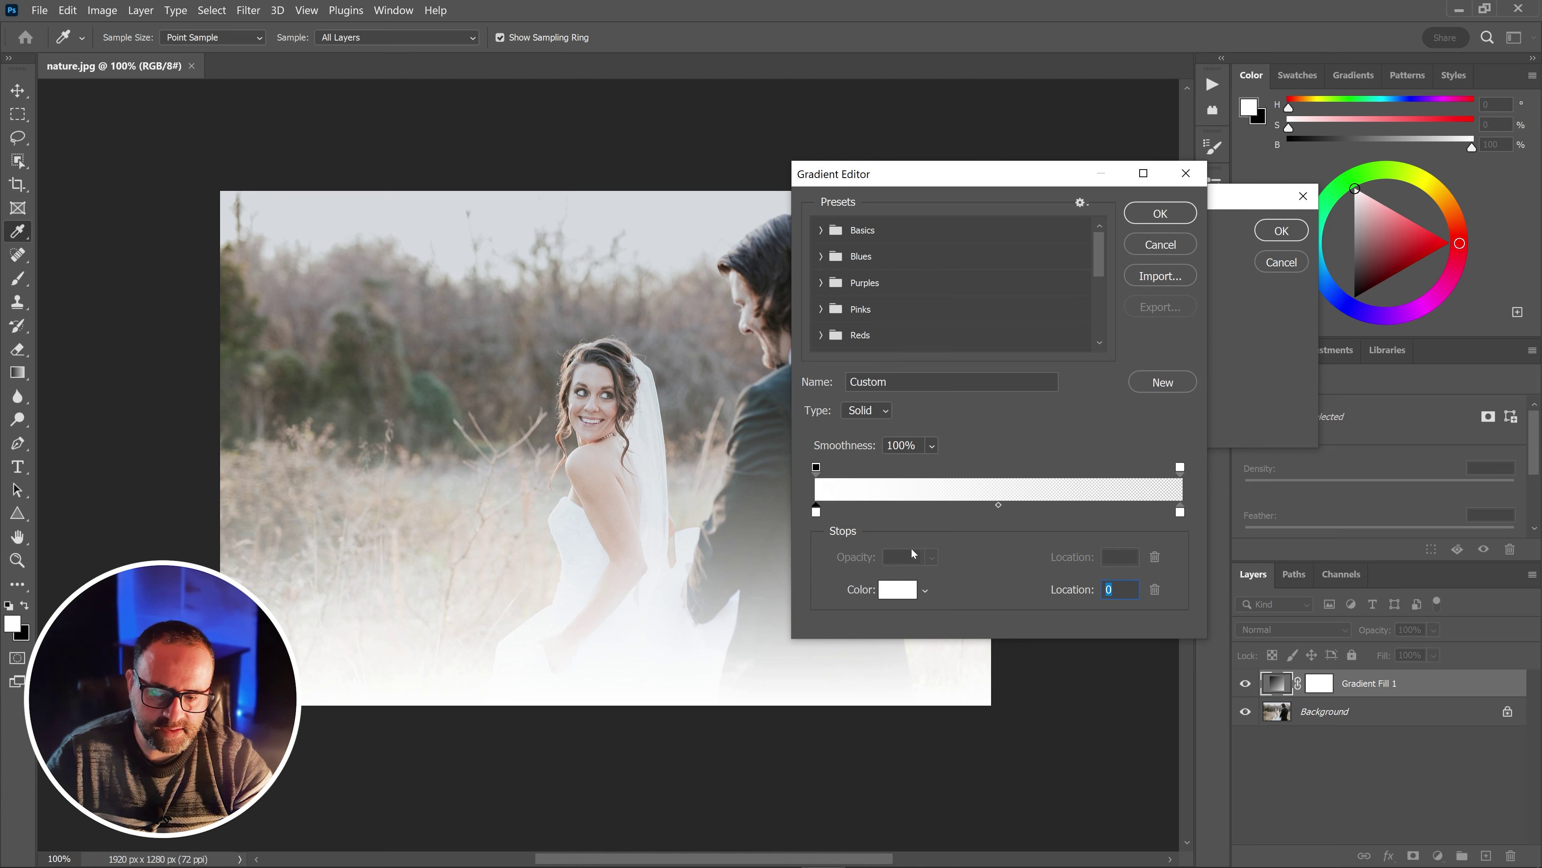
pyautogui.click(893, 591)
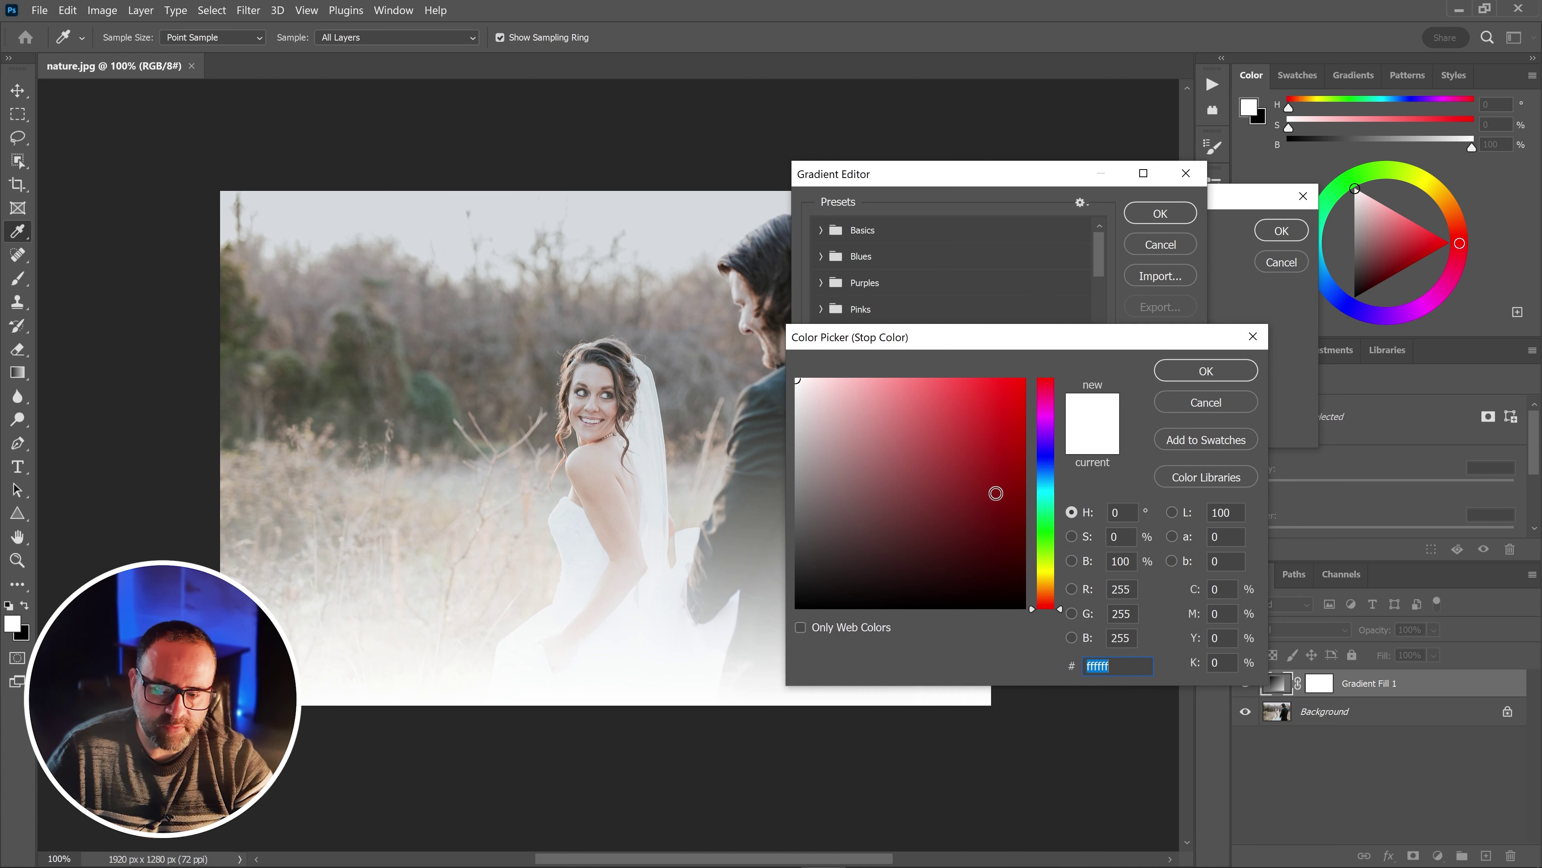
pyautogui.moveTo(1054, 593); pyautogui.dragTo(1069, 603)
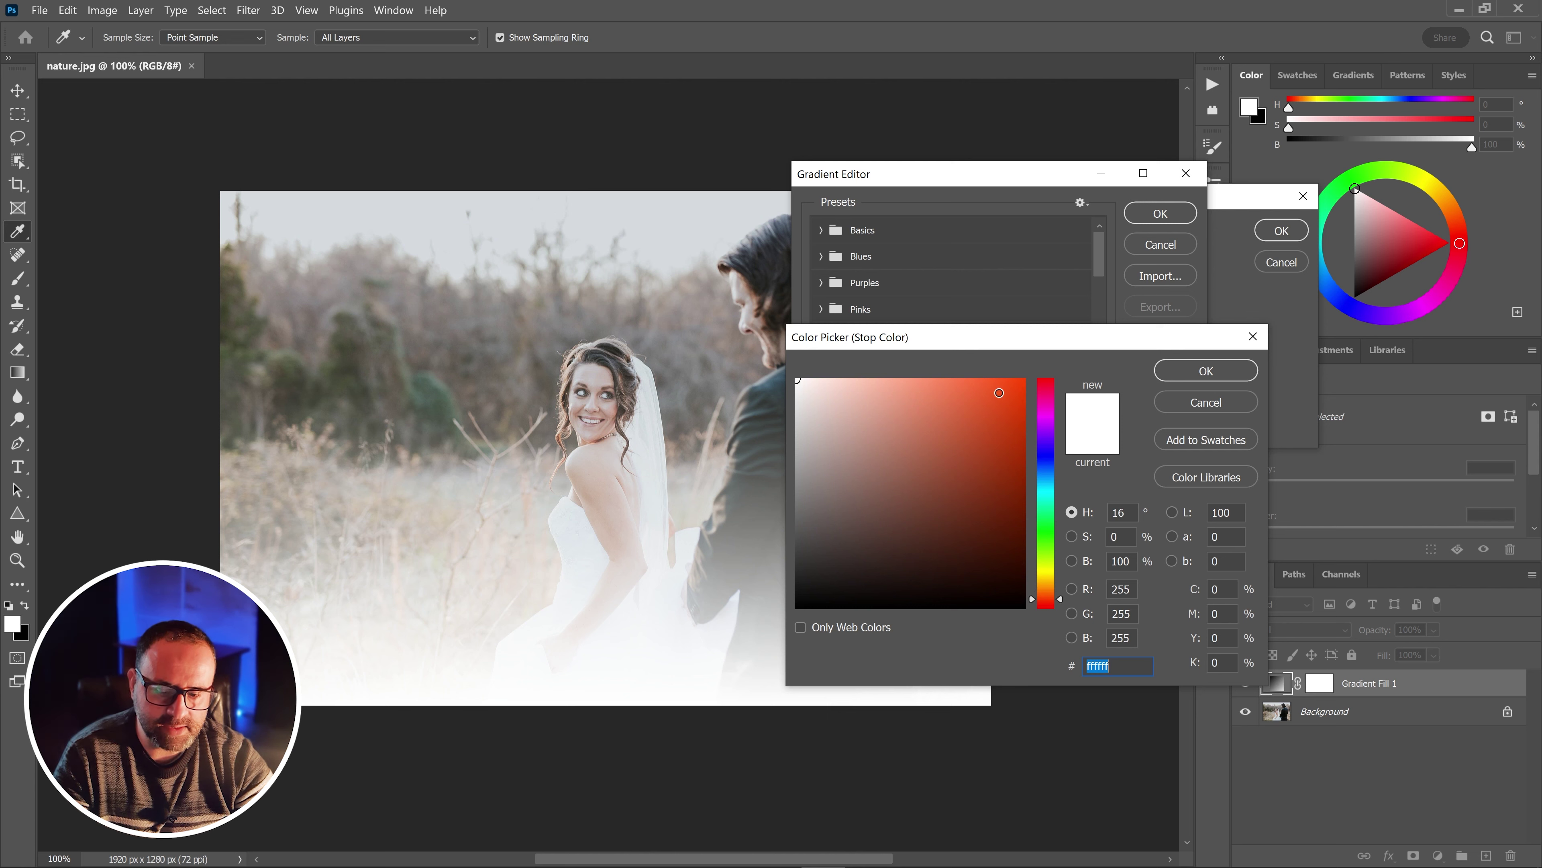
pyautogui.moveTo(998, 392); pyautogui.dragTo(1016, 379)
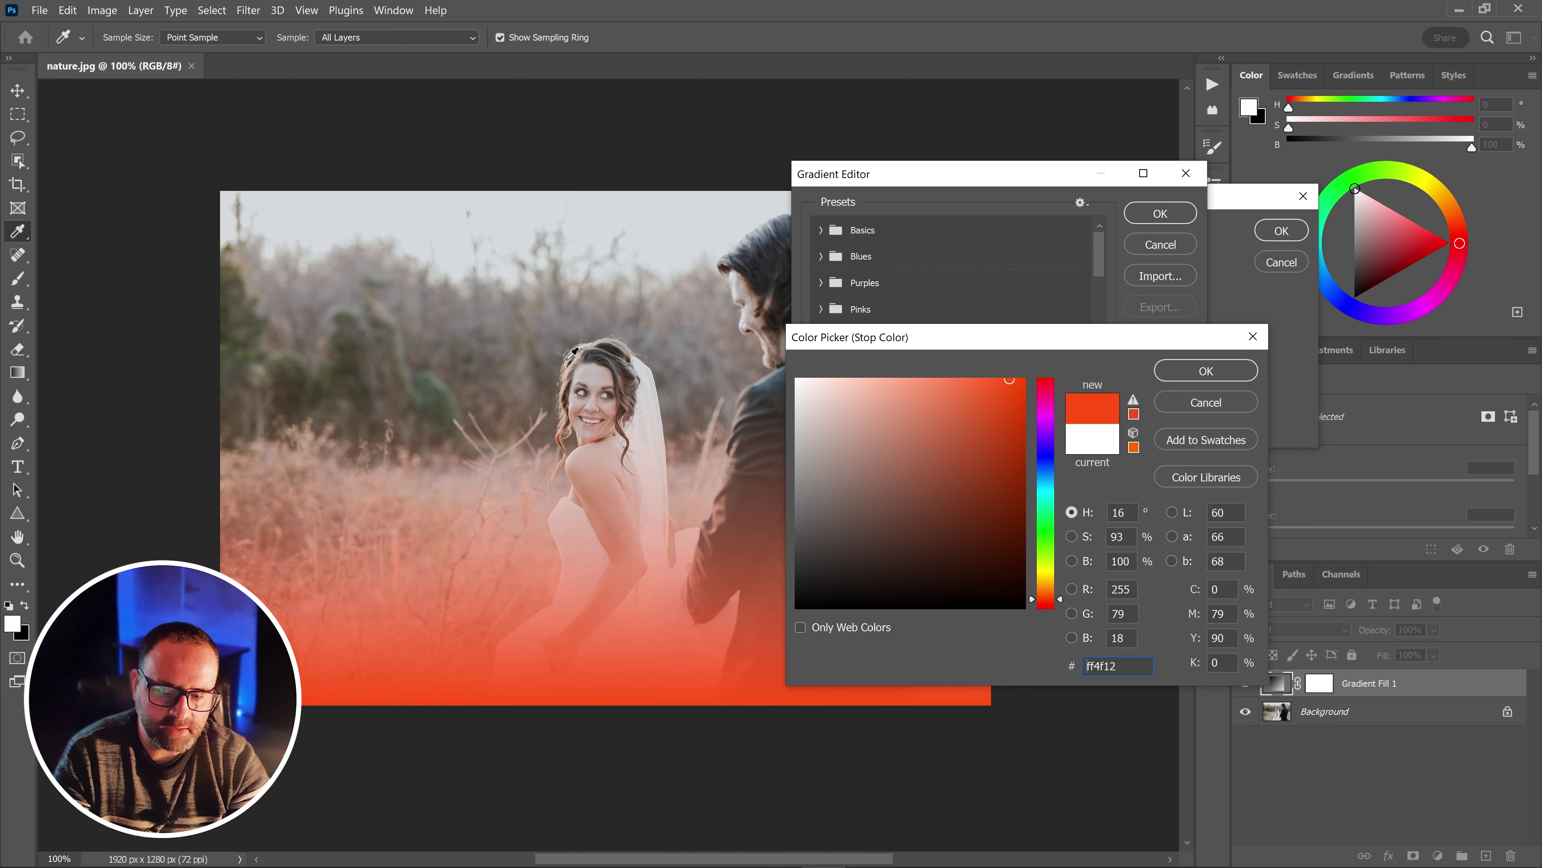
pyautogui.click(1205, 371)
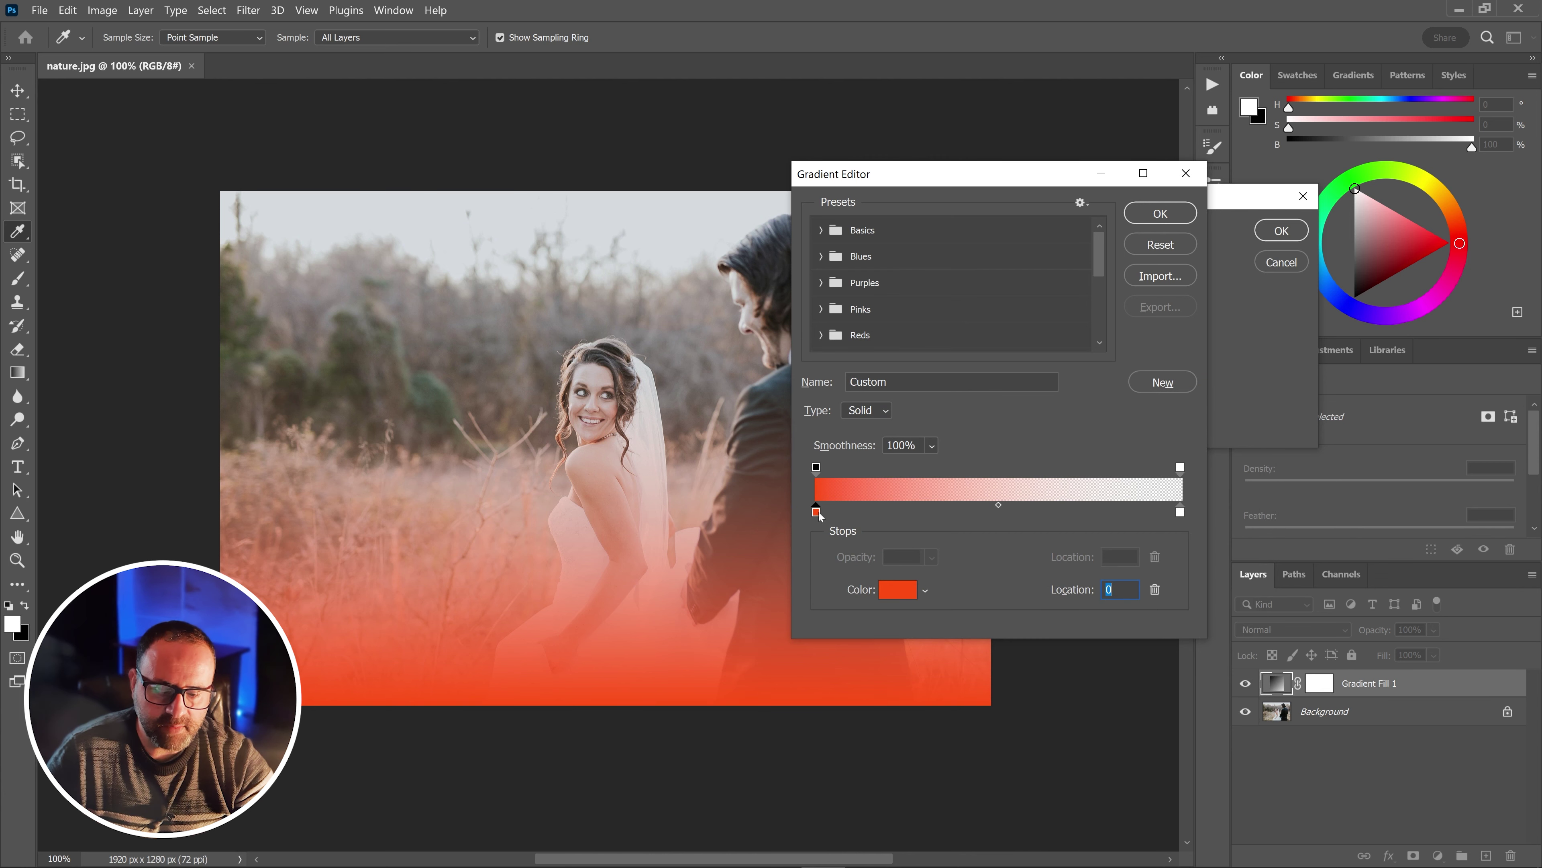
# Duplicate the orange-red color stop to location 31, recolor it to lighter orange ff6934 and accept the gradient
pyautogui.press('alt')
pyautogui.moveTo(827, 514); pyautogui.dragTo(904, 512)
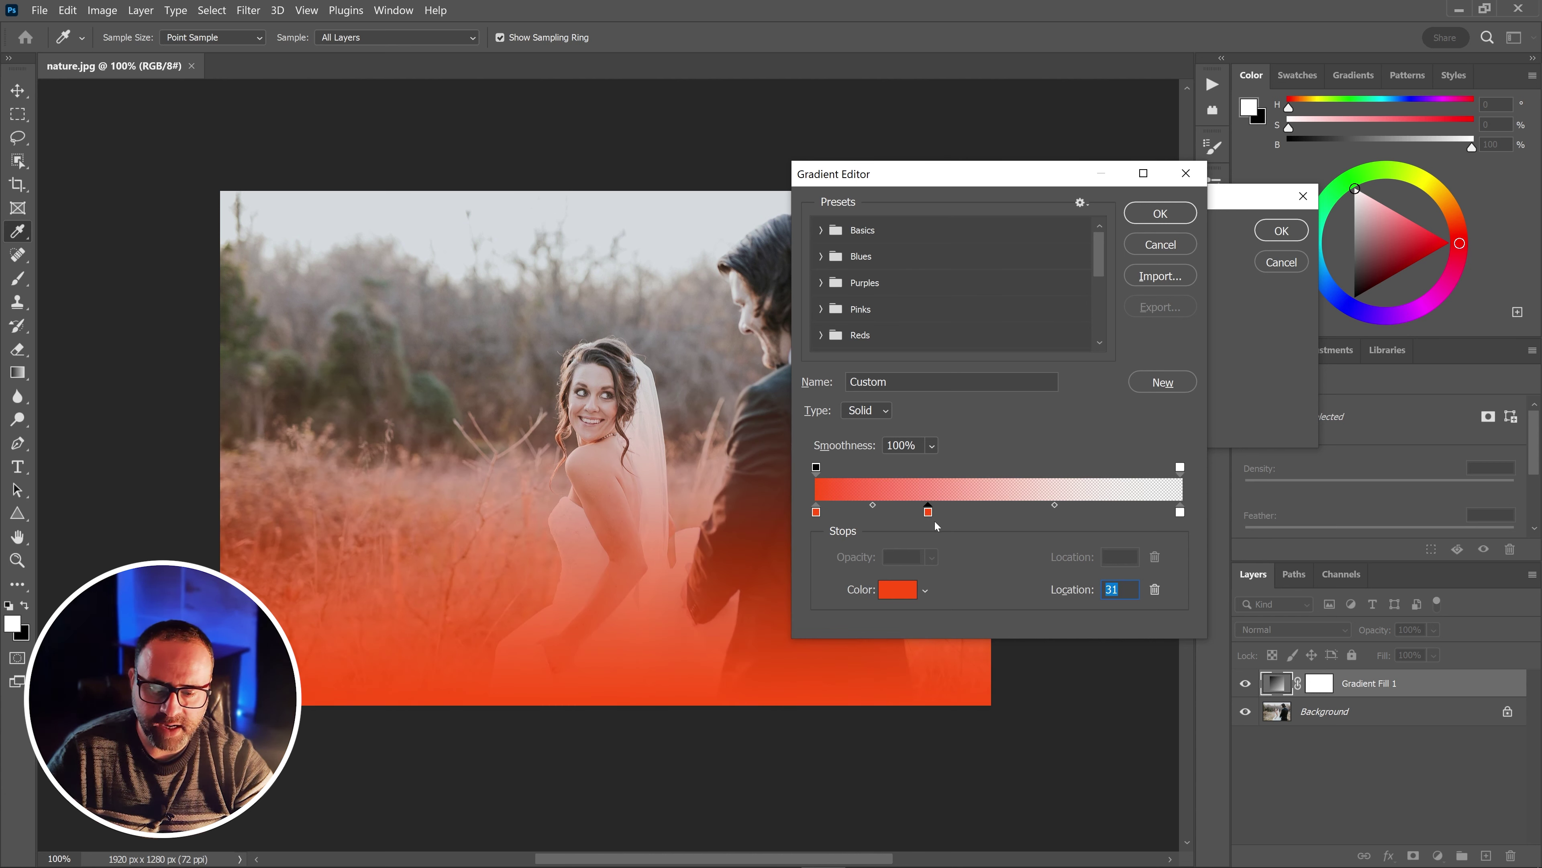
pyautogui.click(899, 591)
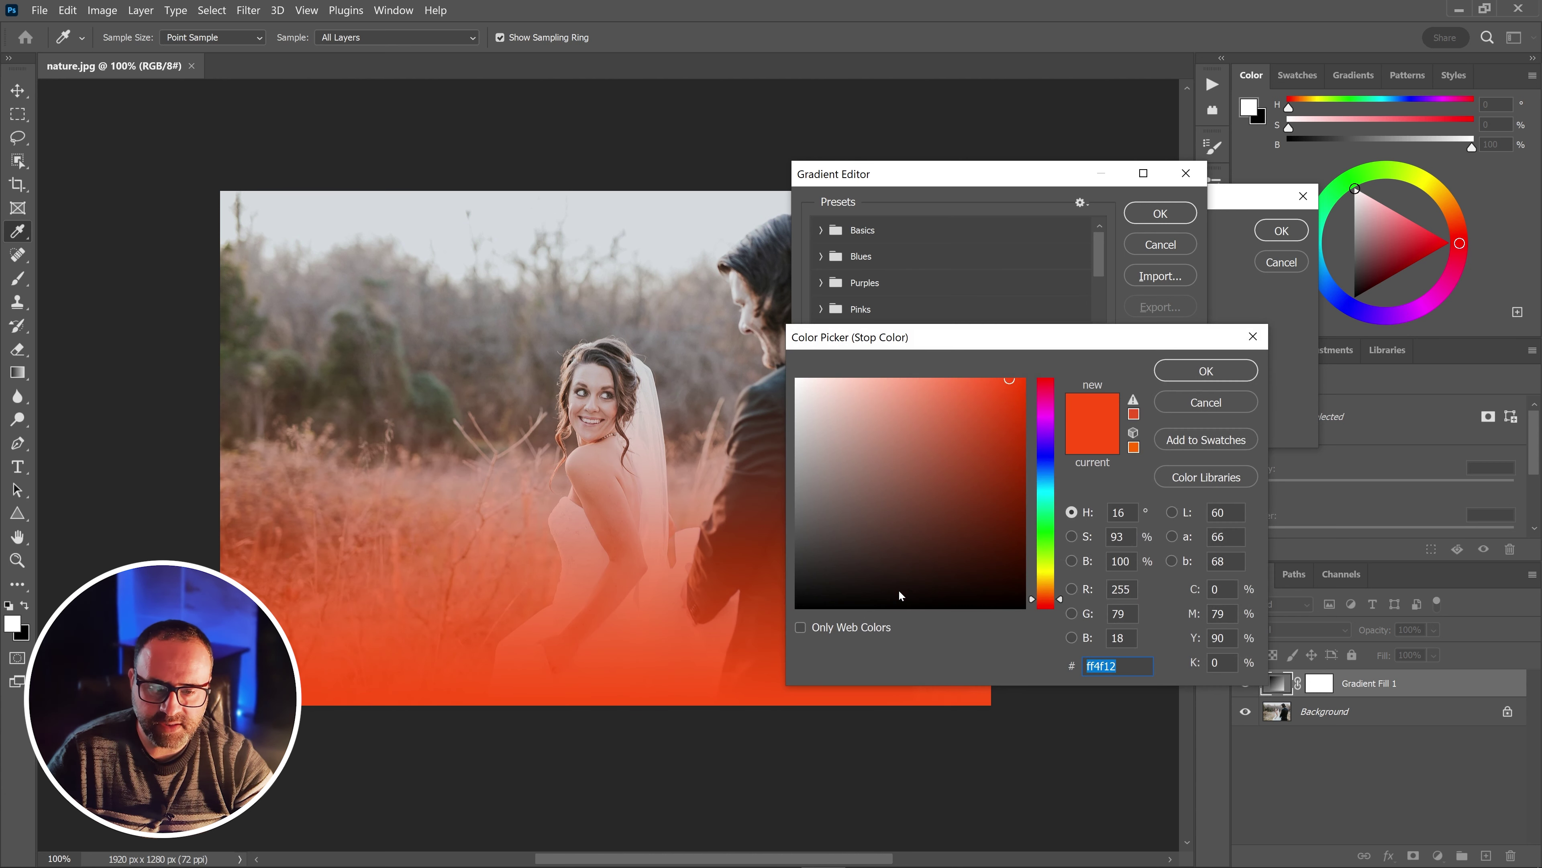
pyautogui.click(1009, 384)
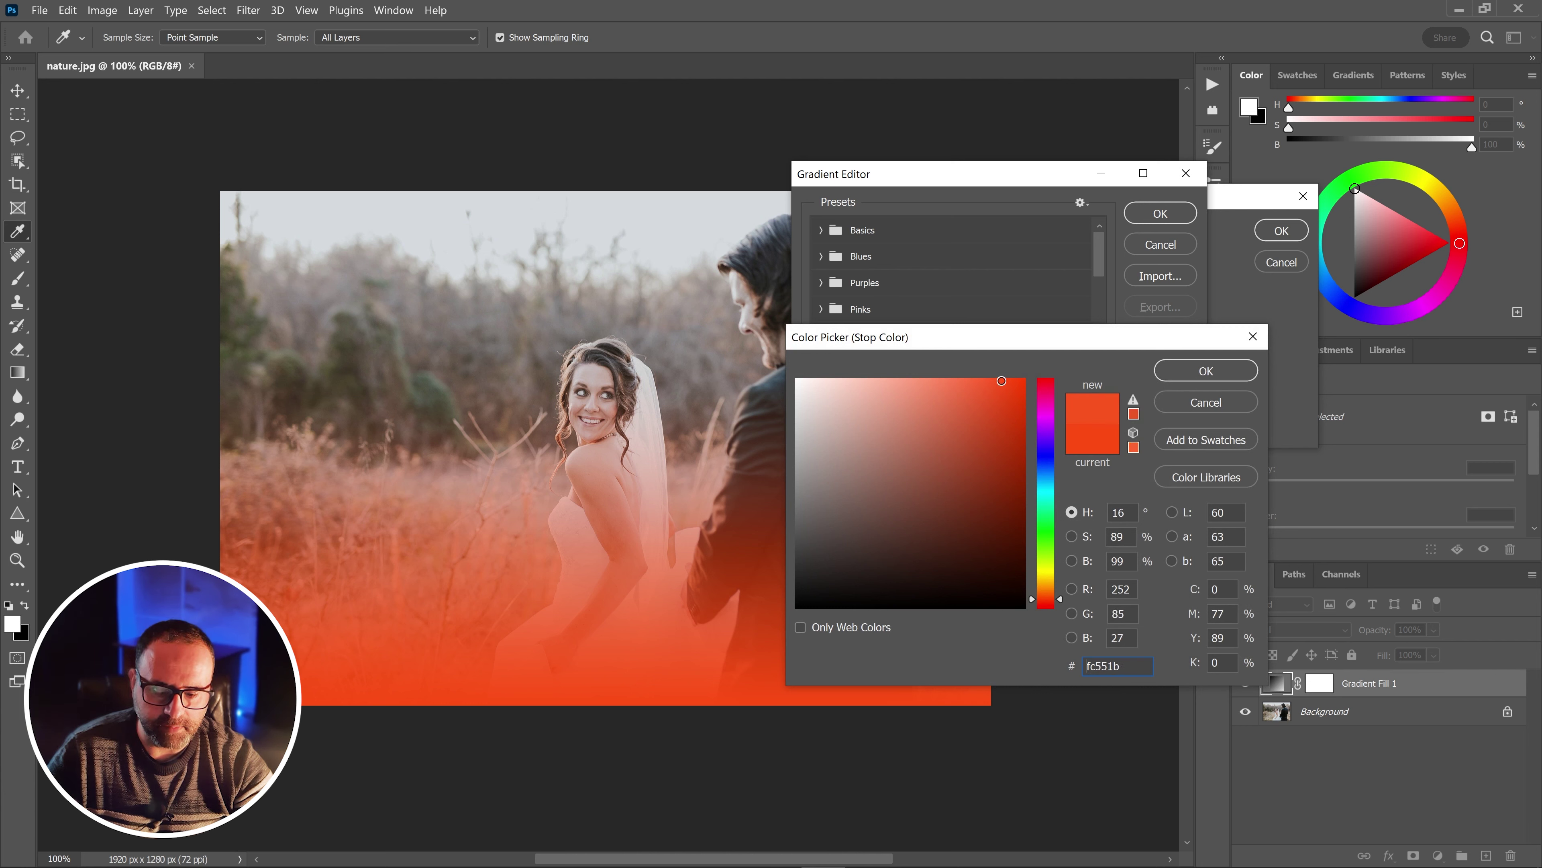
pyautogui.moveTo(980, 378); pyautogui.dragTo(978, 378)
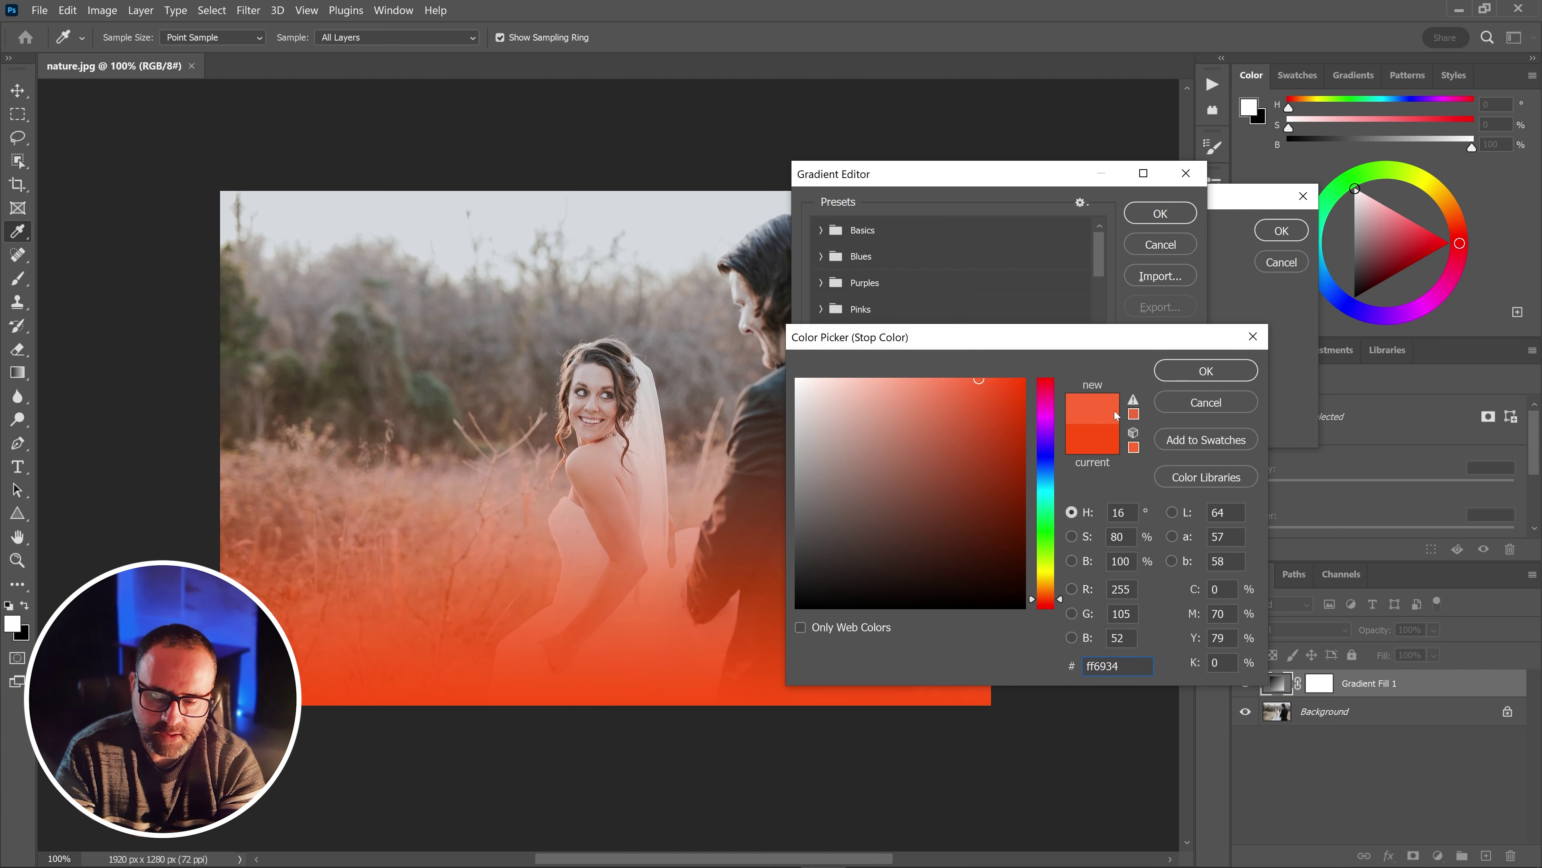
pyautogui.click(1206, 372)
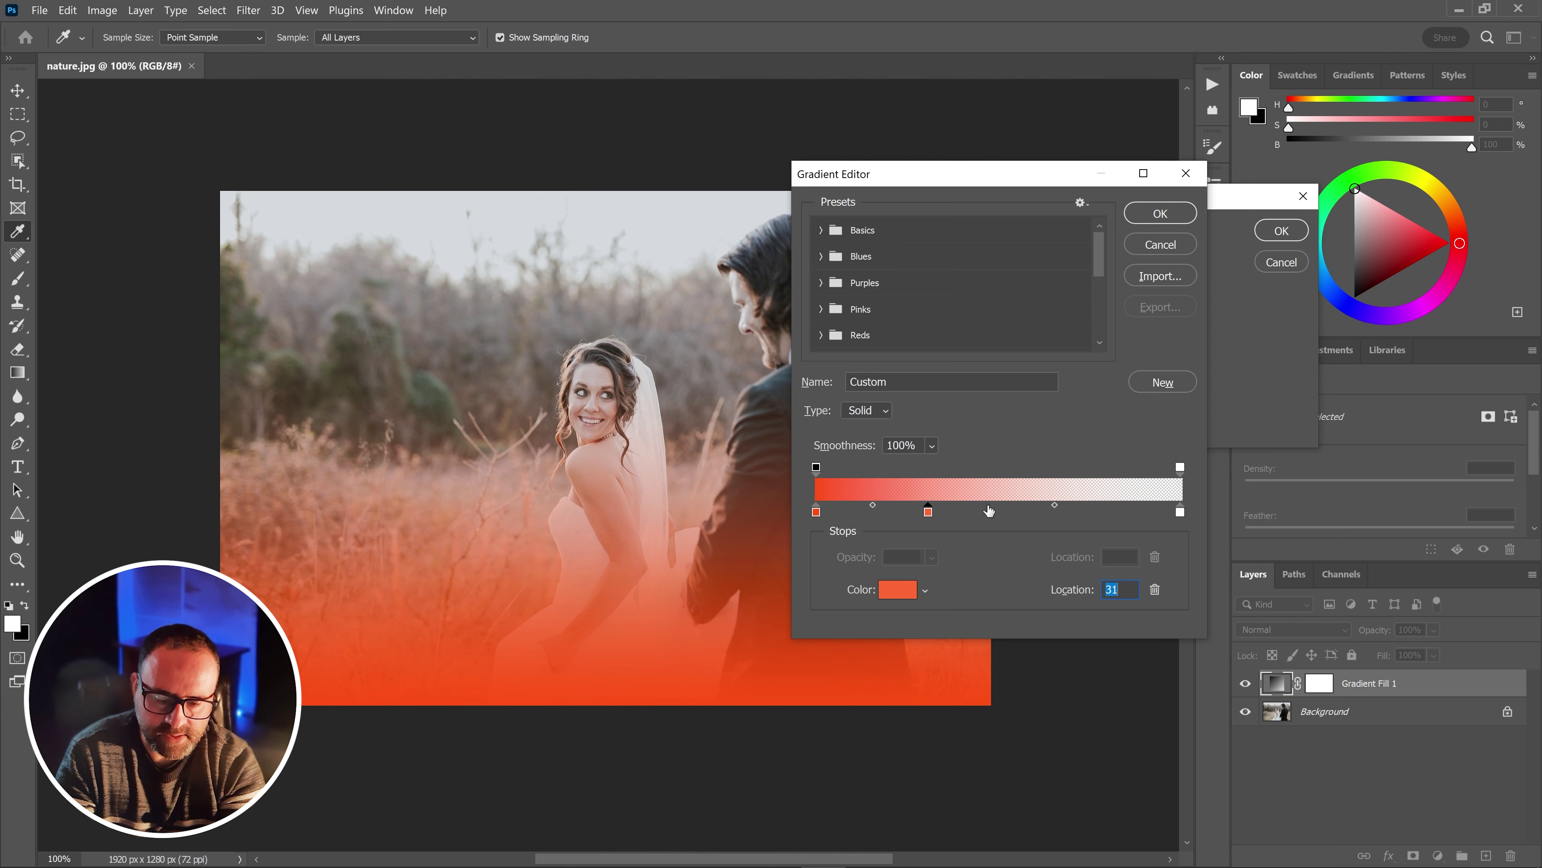
pyautogui.click(1160, 213)
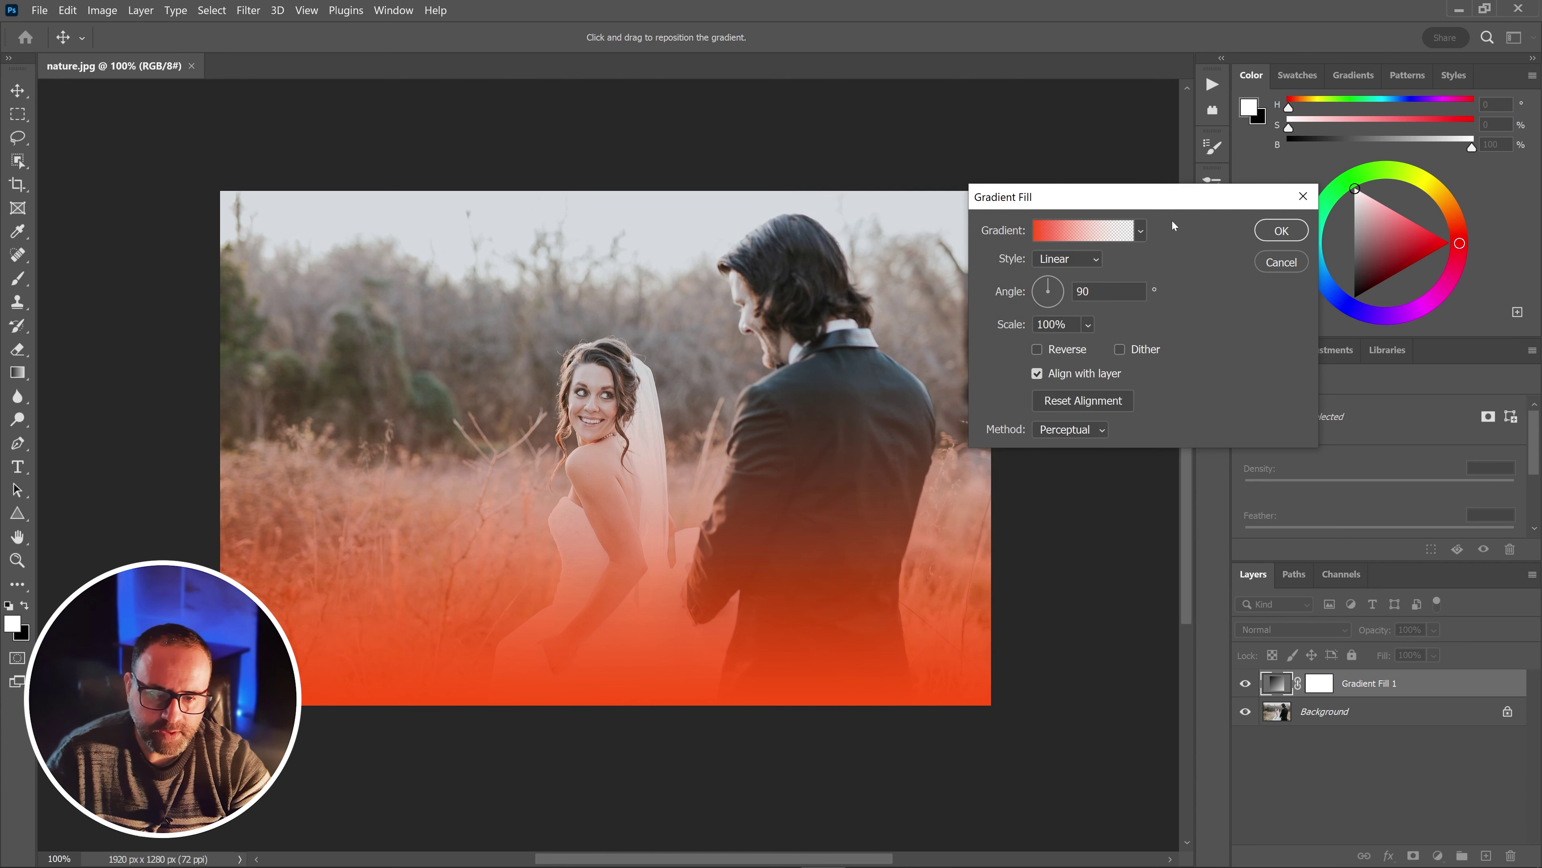
# Change the gradient fill's style to Radial and reposition its center to the photo's upper-left corner
pyautogui.click(1067, 265)
pyautogui.click(1063, 281)
pyautogui.moveTo(586, 417); pyautogui.dragTo(401, 348)
pyautogui.moveTo(301, 294); pyautogui.dragTo(256, 231)
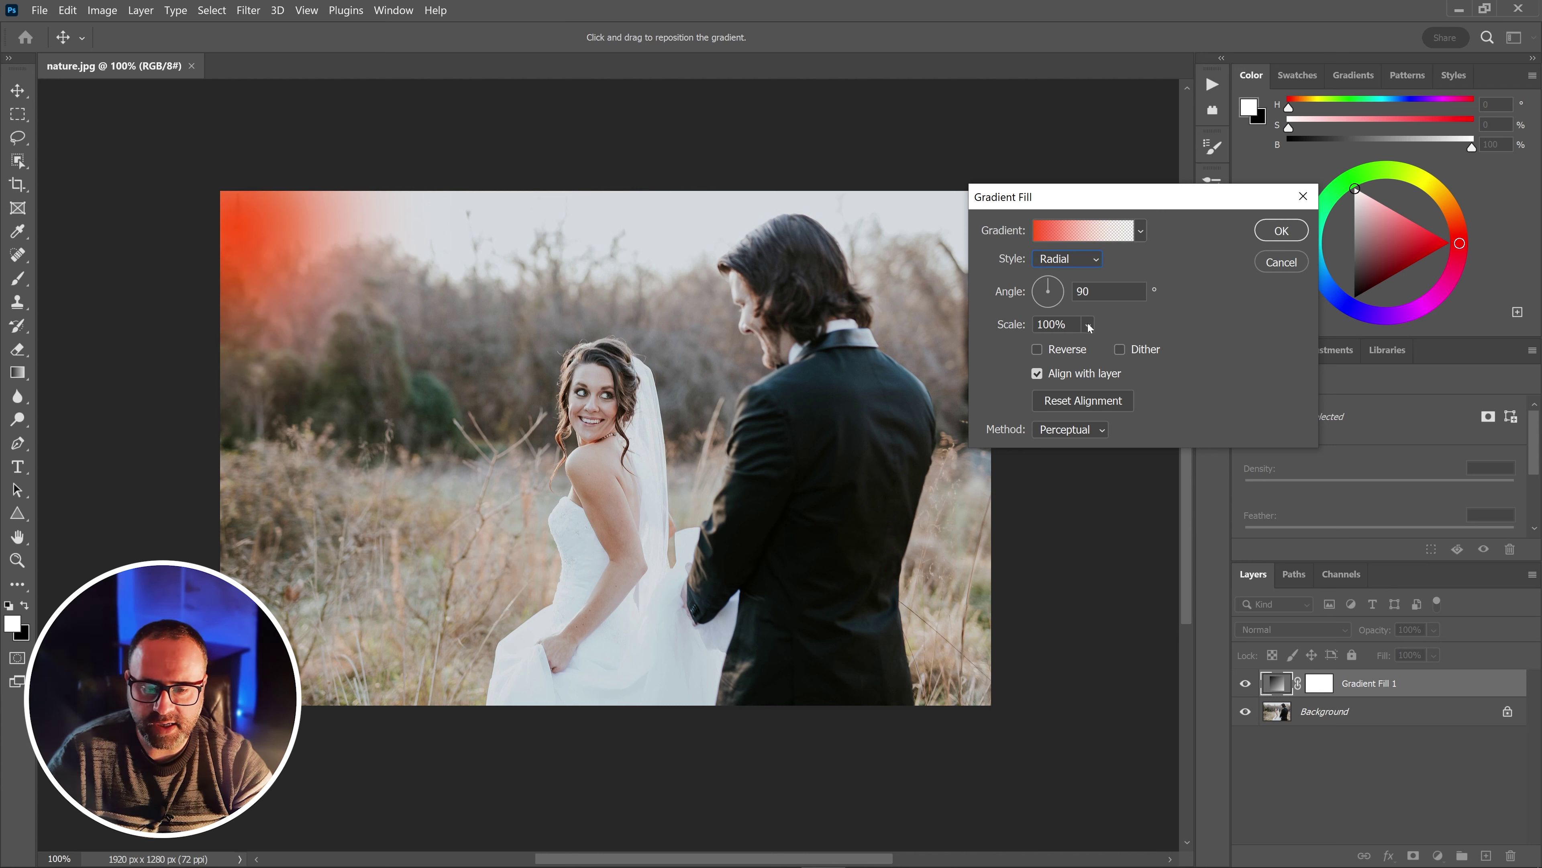
# Scale the radial gradient to 305%, accept it and set the layer's blend mode to Screen
pyautogui.moveTo(1087, 325); pyautogui.dragTo(1133, 346)
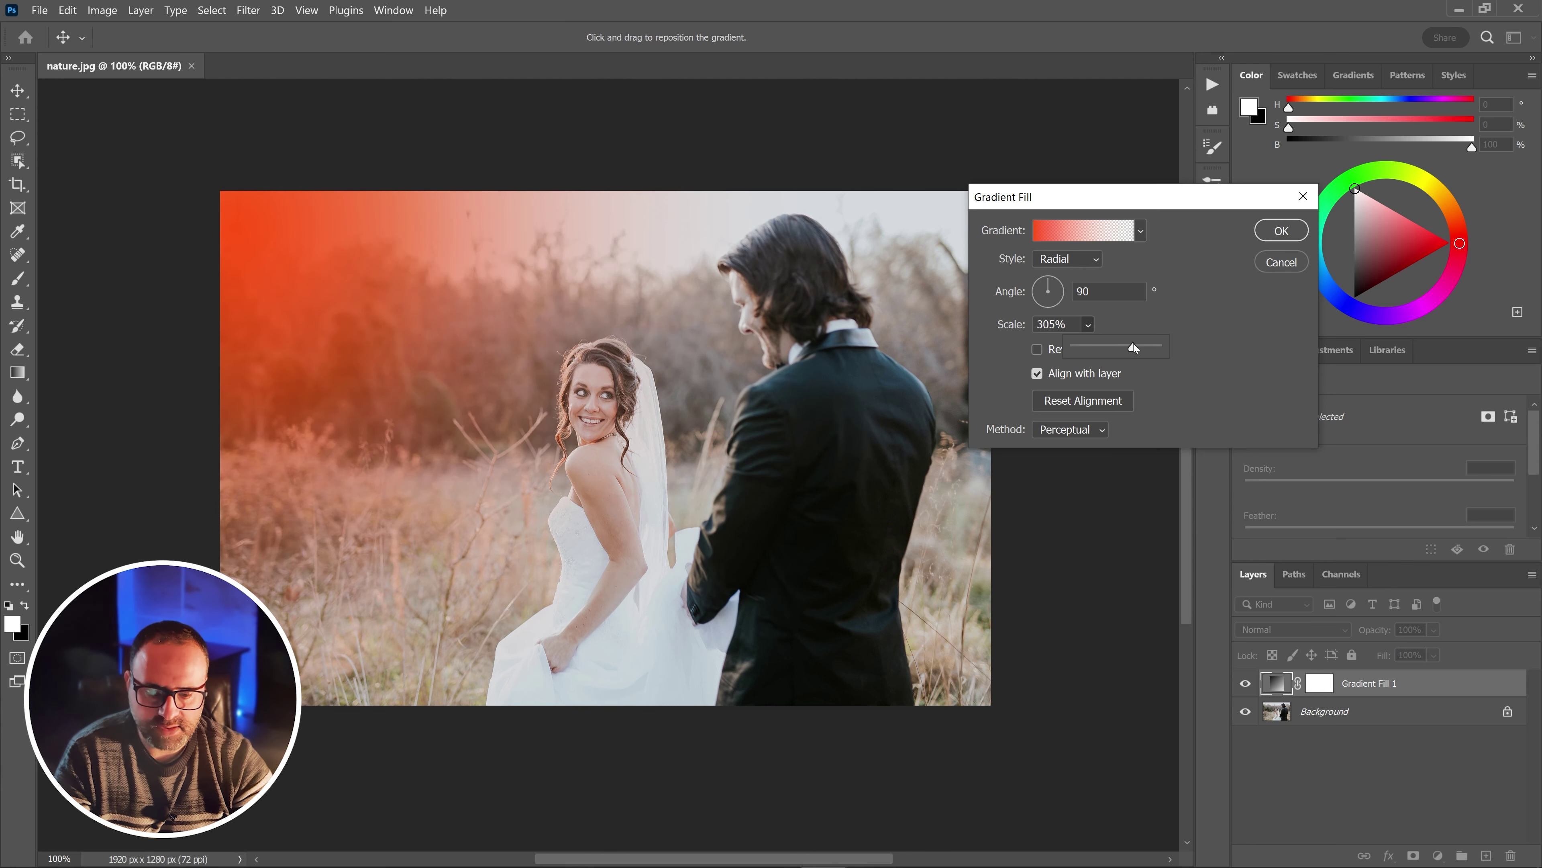
pyautogui.click(1280, 235)
pyautogui.click(1283, 628)
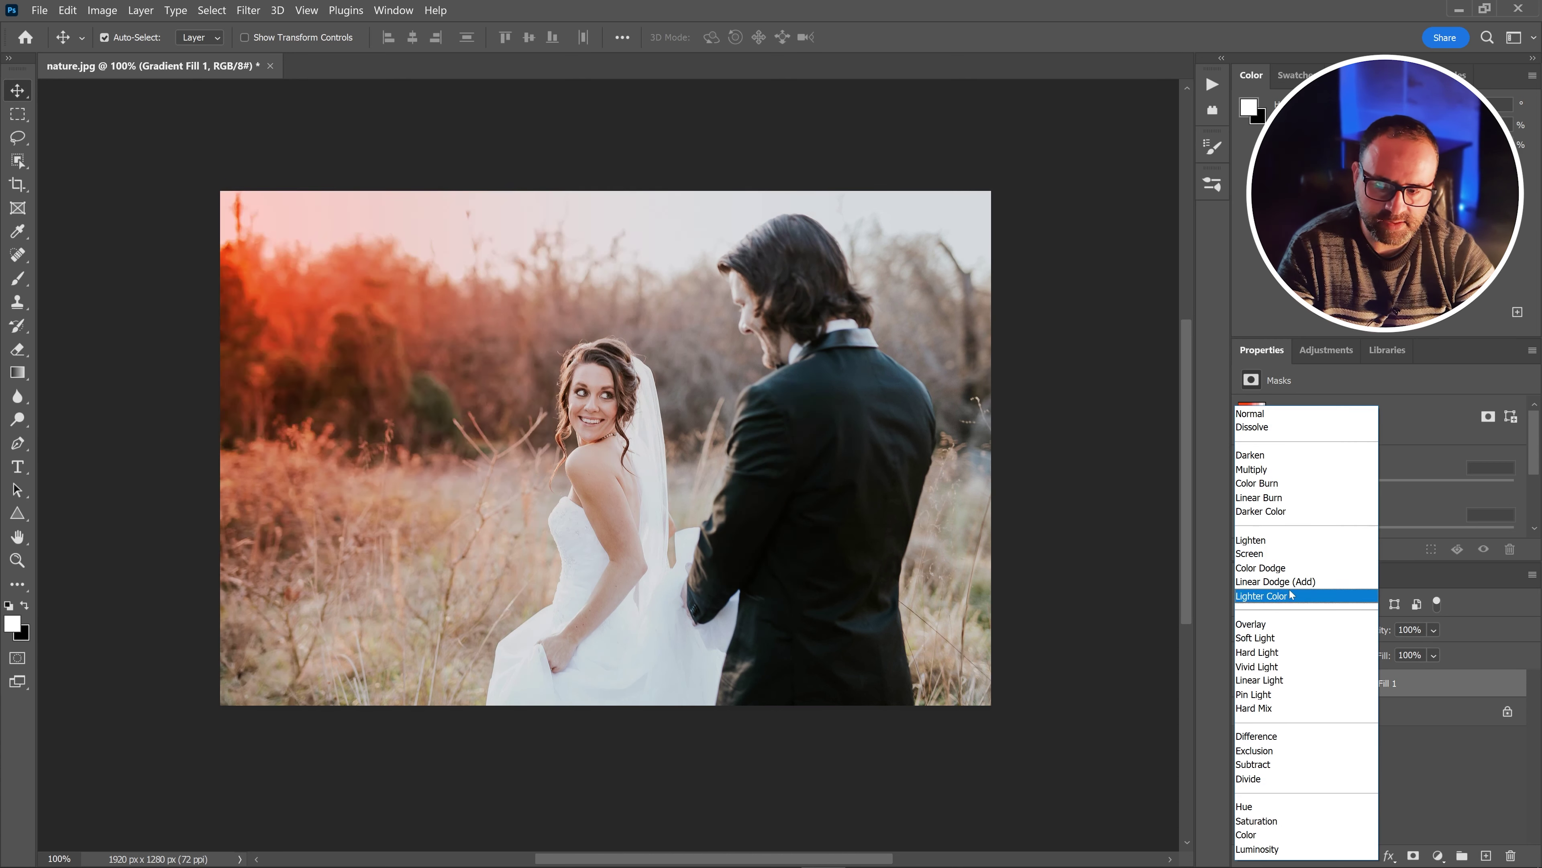
pyautogui.click(1283, 554)
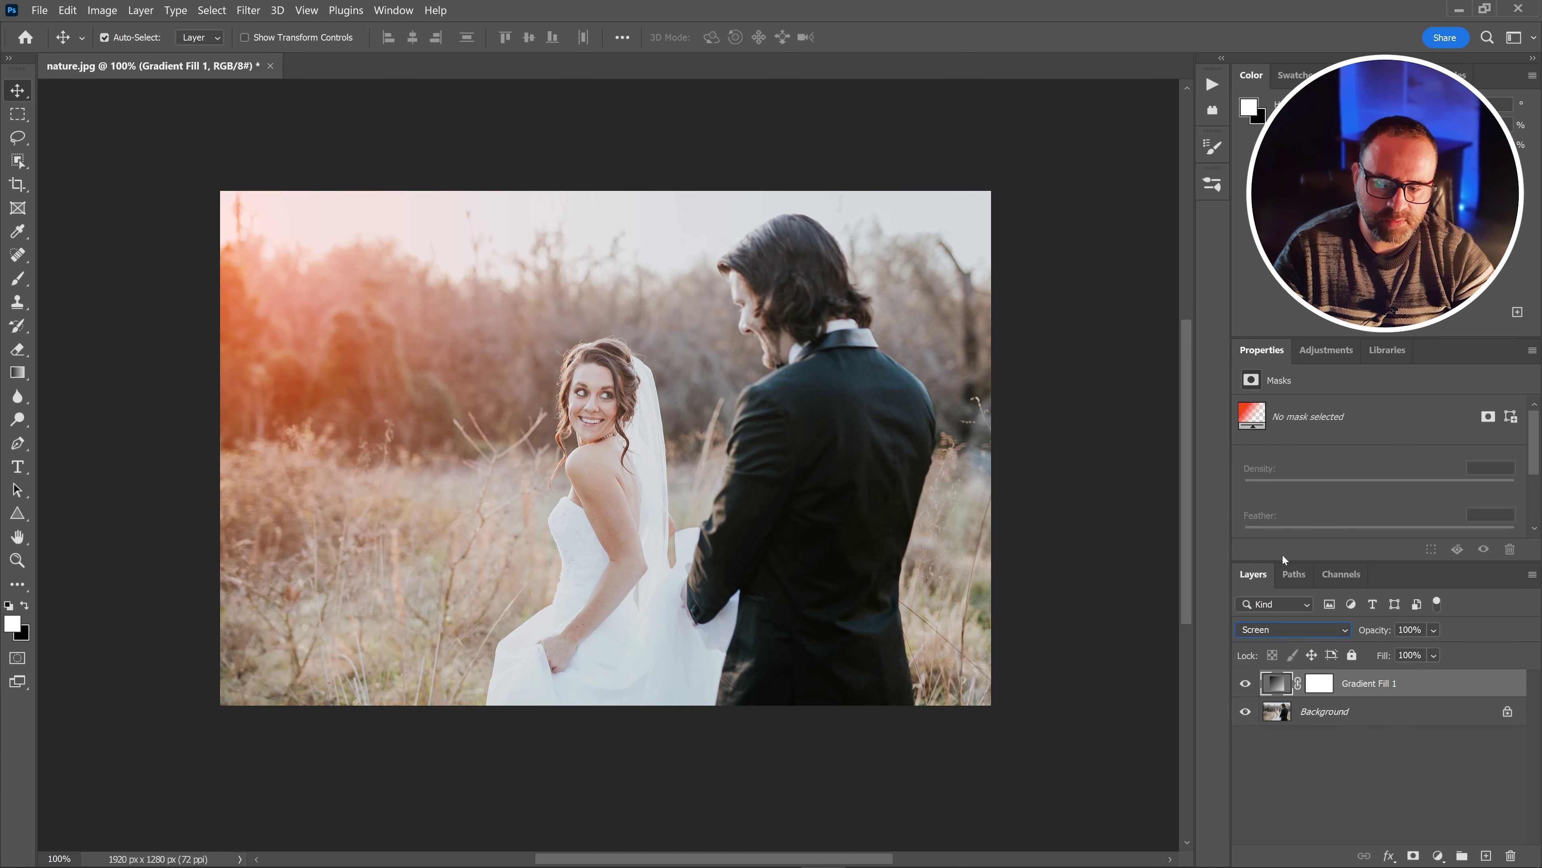
# Reopen the gradient fill and recolor its first color stop to a slightly darker orange-red, accepting all dialogs
pyautogui.doubleClick(1279, 690)
pyautogui.click(1056, 235)
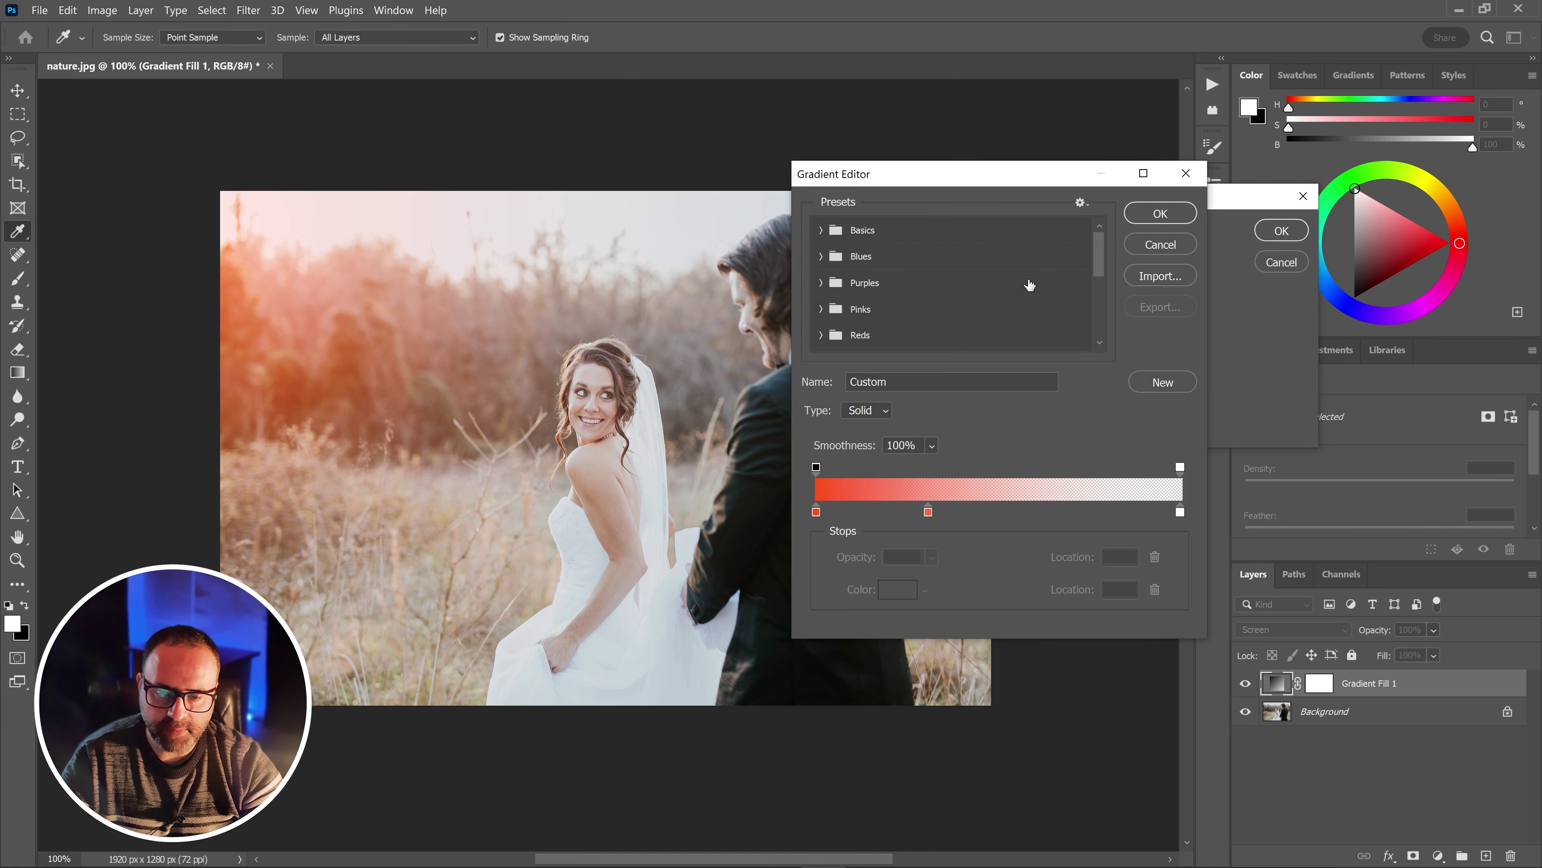
pyautogui.click(816, 511)
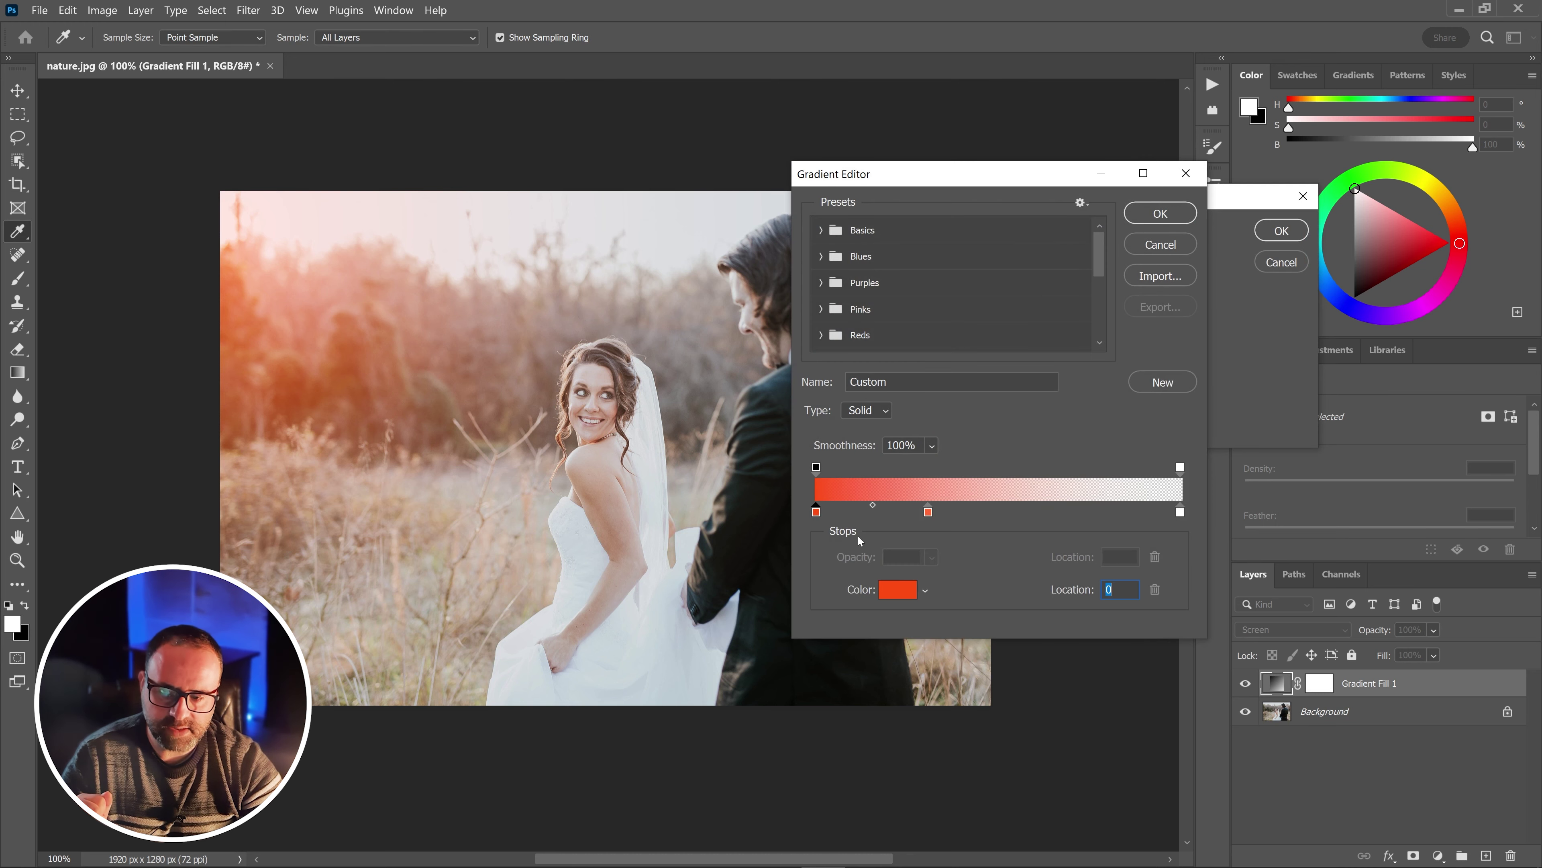
pyautogui.click(897, 589)
pyautogui.write('ed4408')
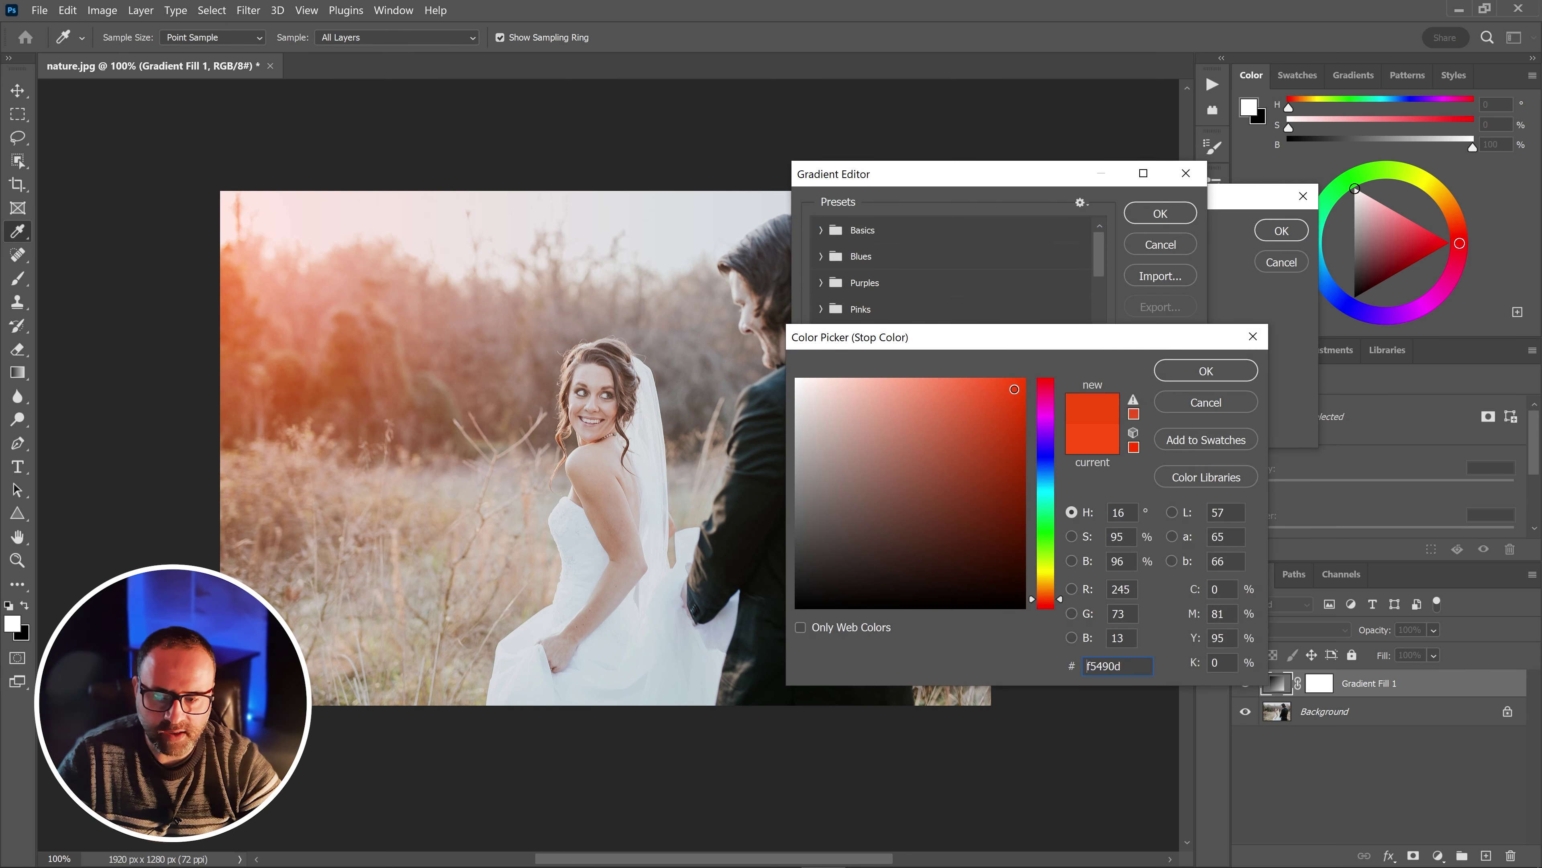
pyautogui.moveTo(1013, 386); pyautogui.dragTo(1017, 398)
pyautogui.click(1232, 378)
pyautogui.click(1159, 213)
pyautogui.click(1270, 240)
# Fine-tune the Gradient Fill layer's opacity, trying 80% and 85% before raising it further
pyautogui.click(1433, 655)
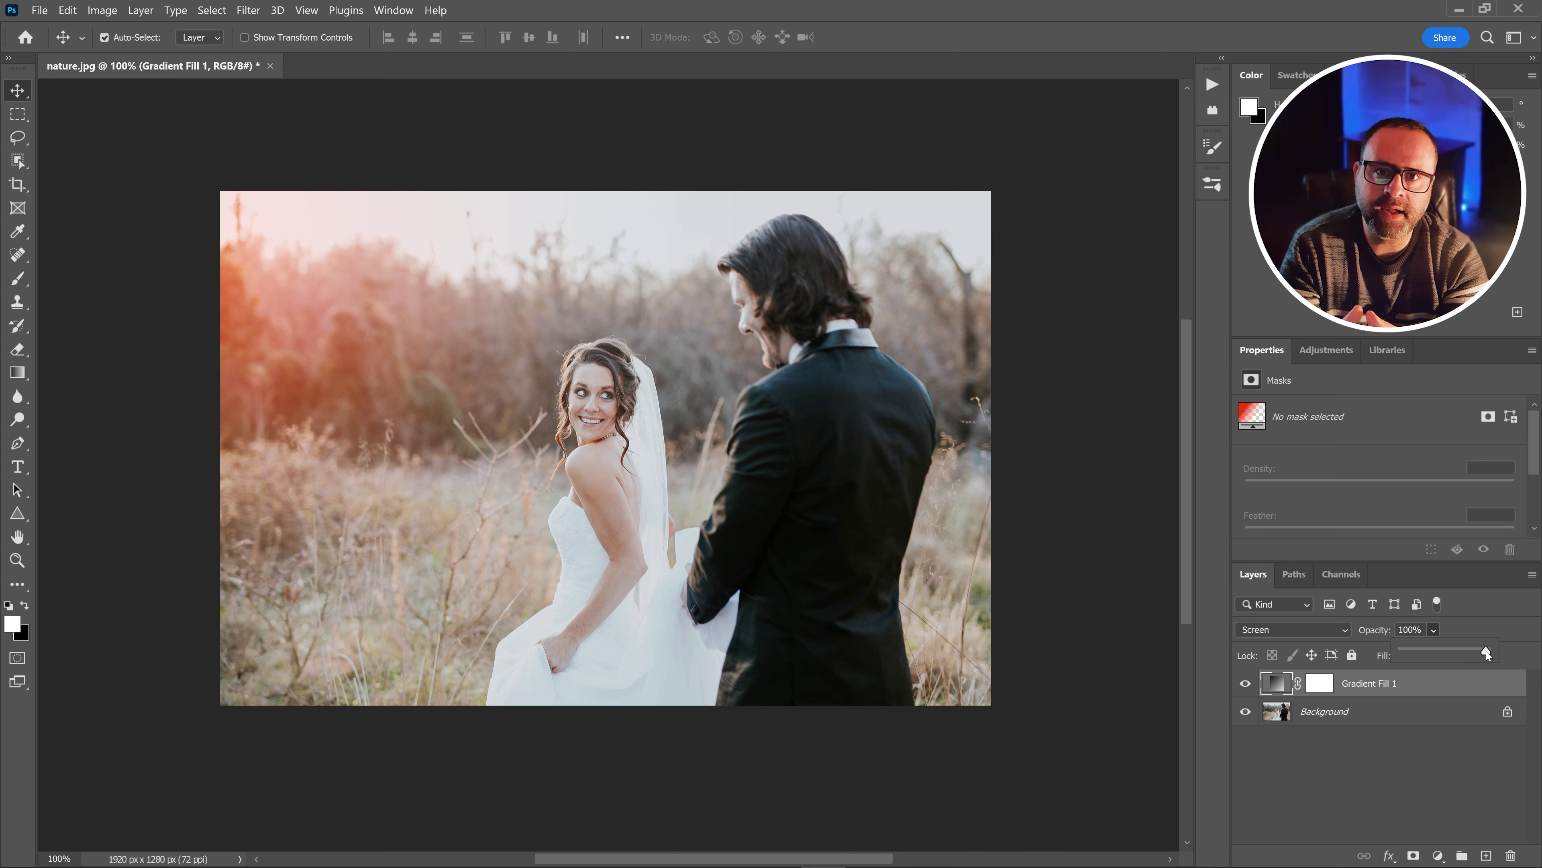
pyautogui.moveTo(1485, 652); pyautogui.dragTo(1477, 653)
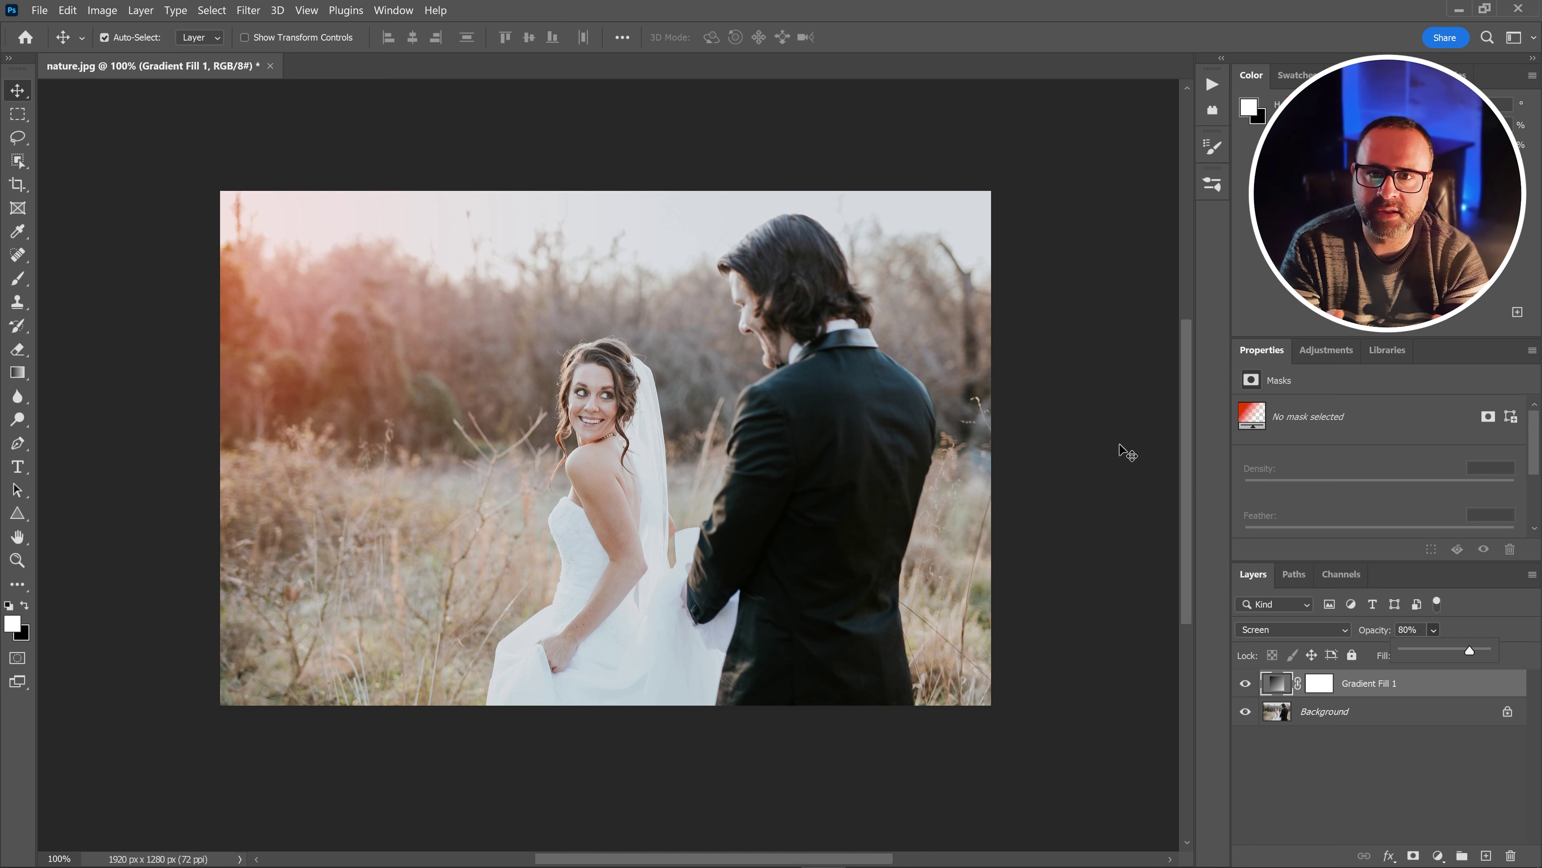
pyautogui.moveTo(1470, 649); pyautogui.dragTo(1474, 648)
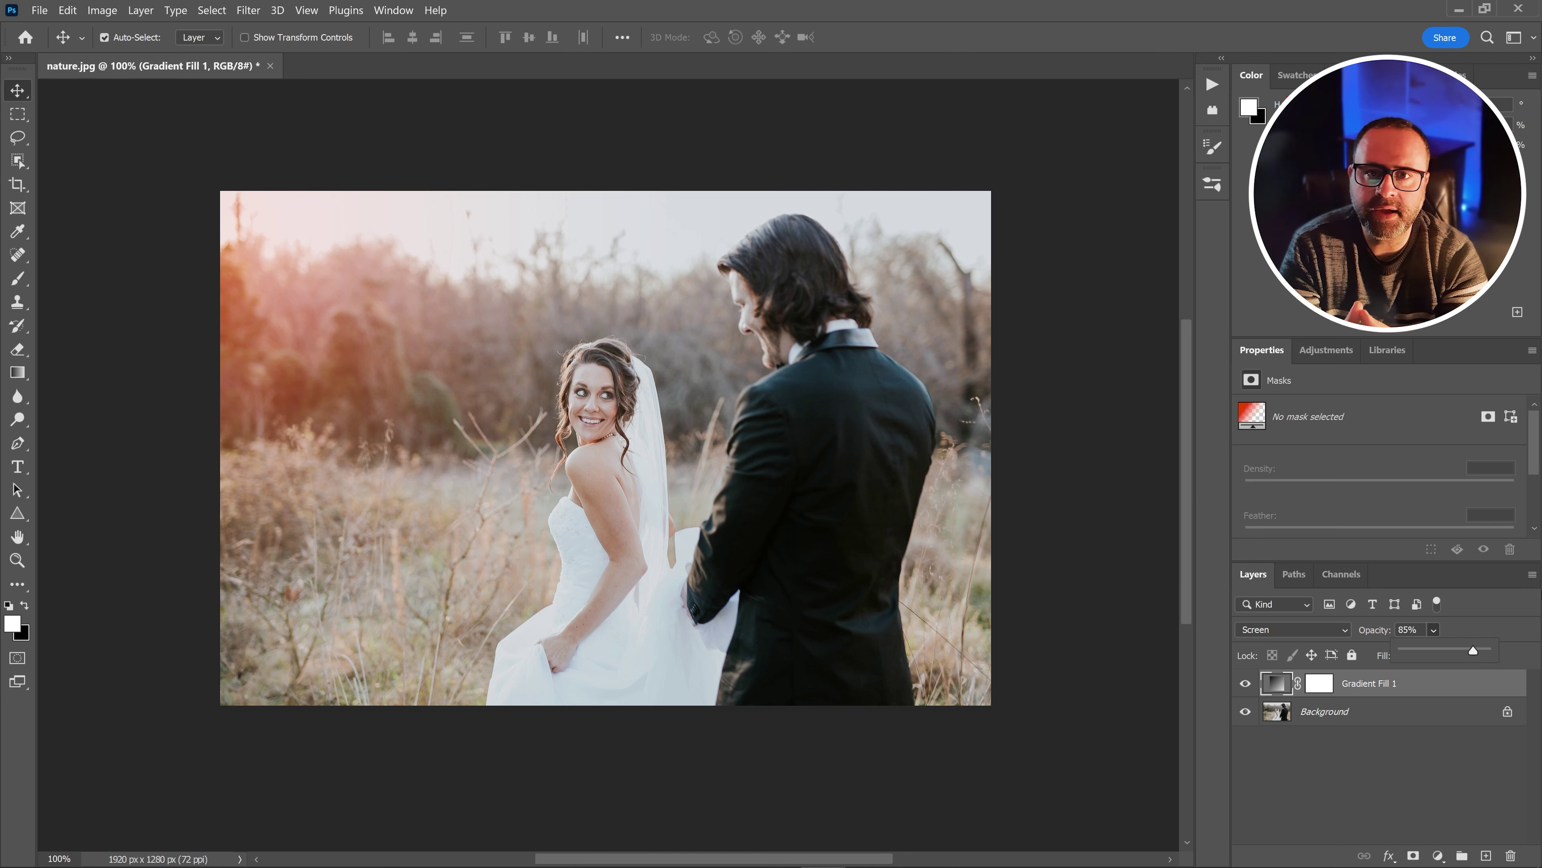
pyautogui.moveTo(1476, 654); pyautogui.dragTo(1511, 652)
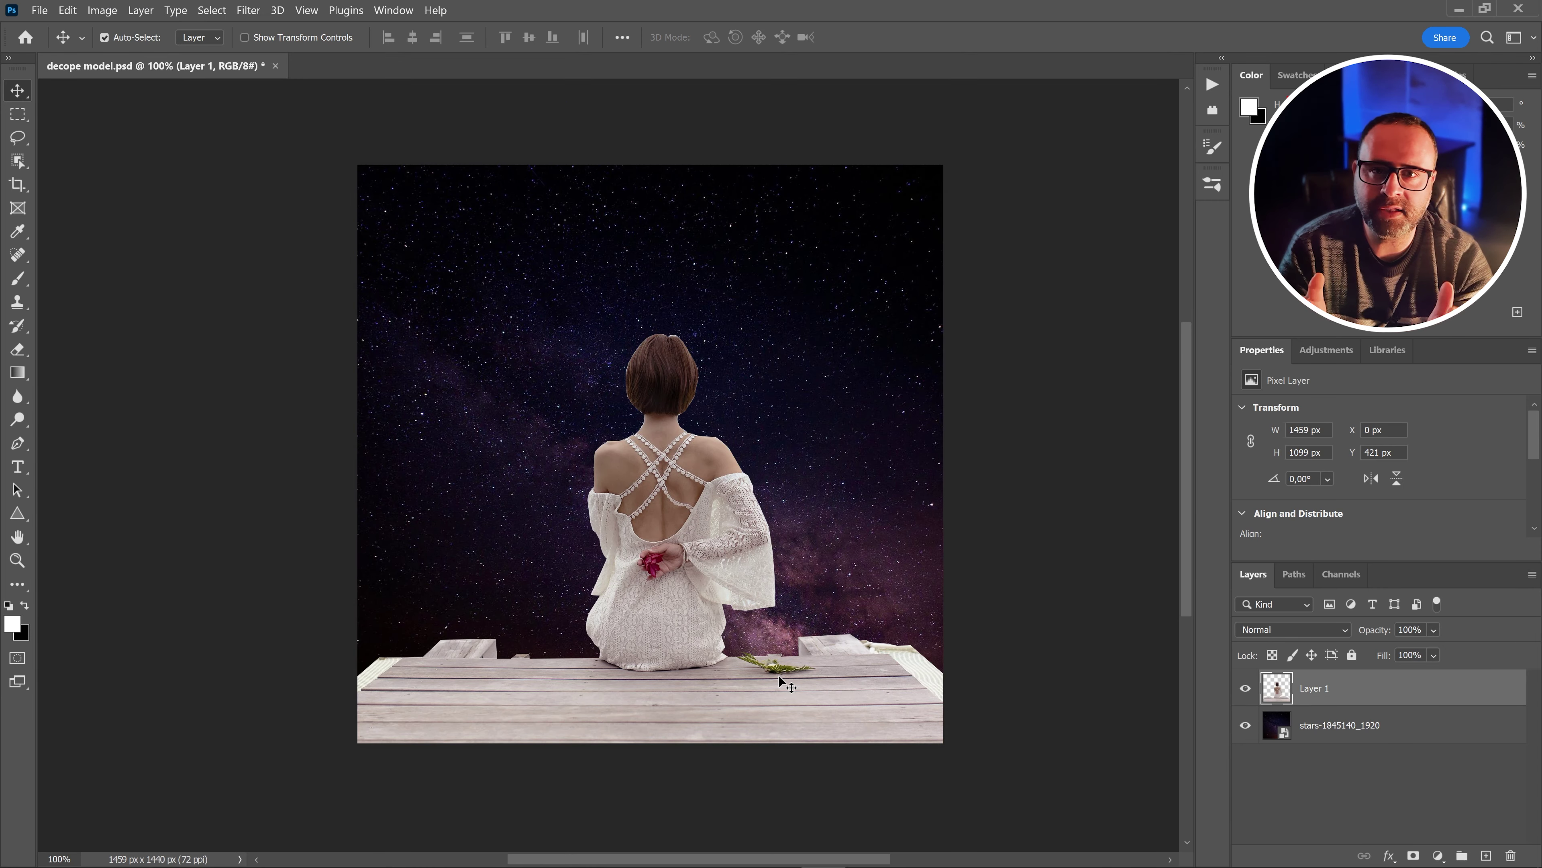
# Compare the starry background in decope model.psd with and without the woman's layer
pyautogui.click(1245, 689)
pyautogui.click(1245, 689)
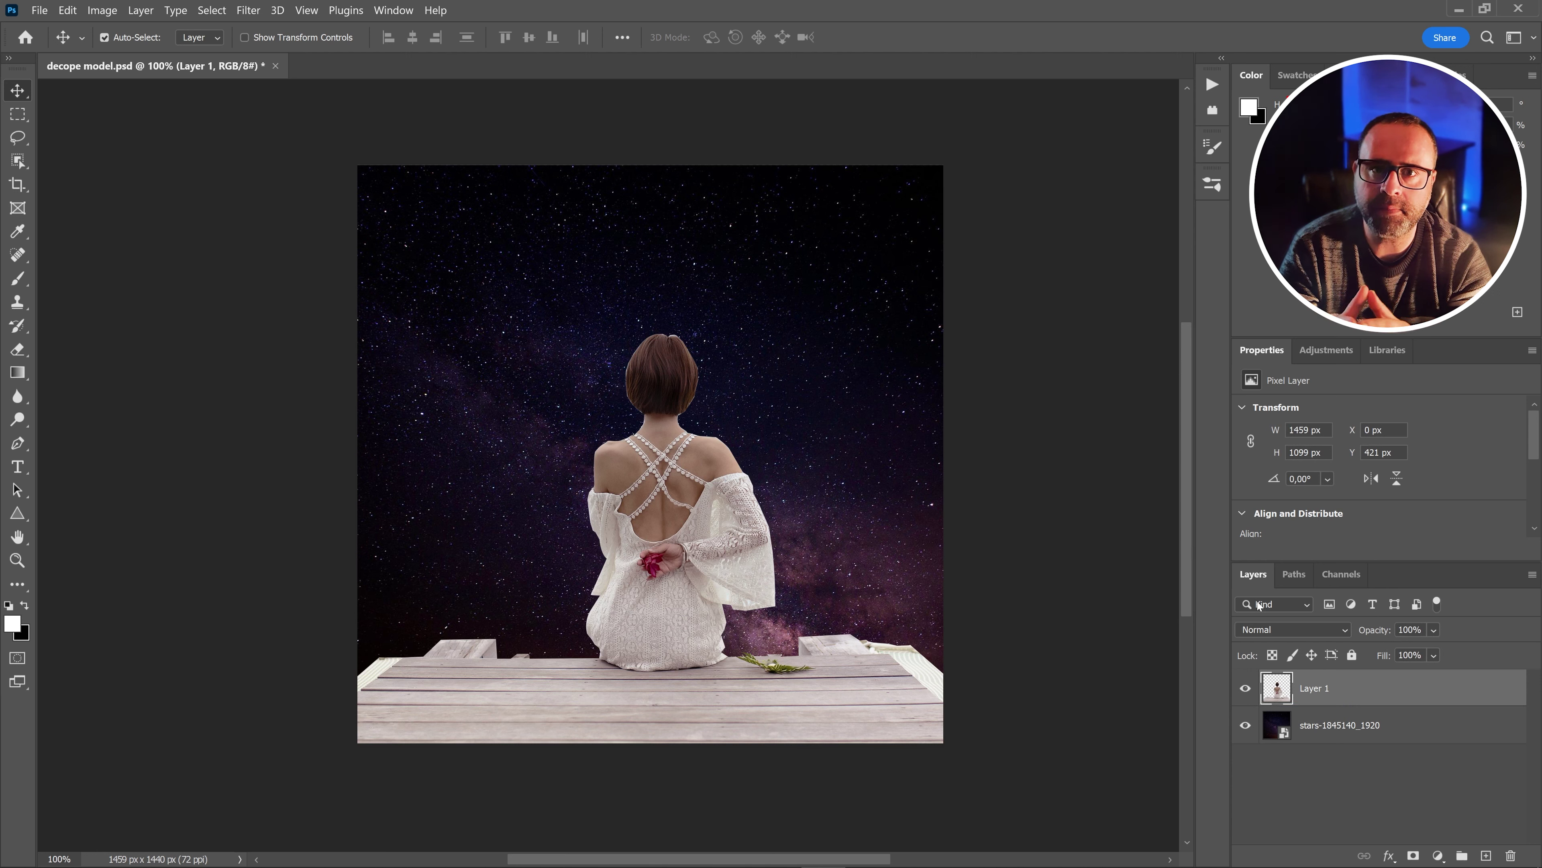
pyautogui.click(1245, 688)
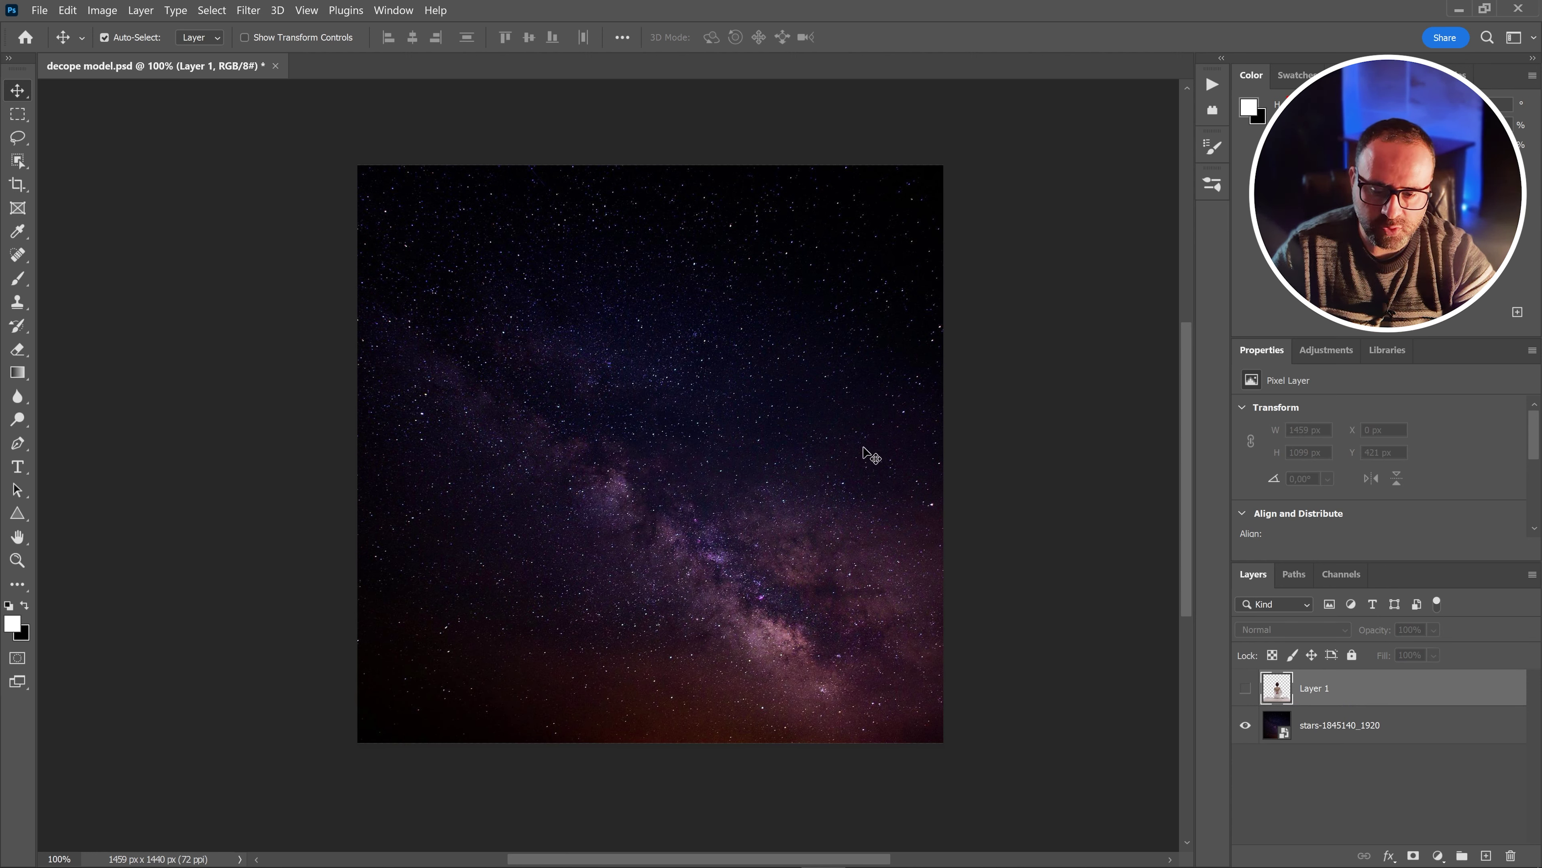
pyautogui.click(1245, 688)
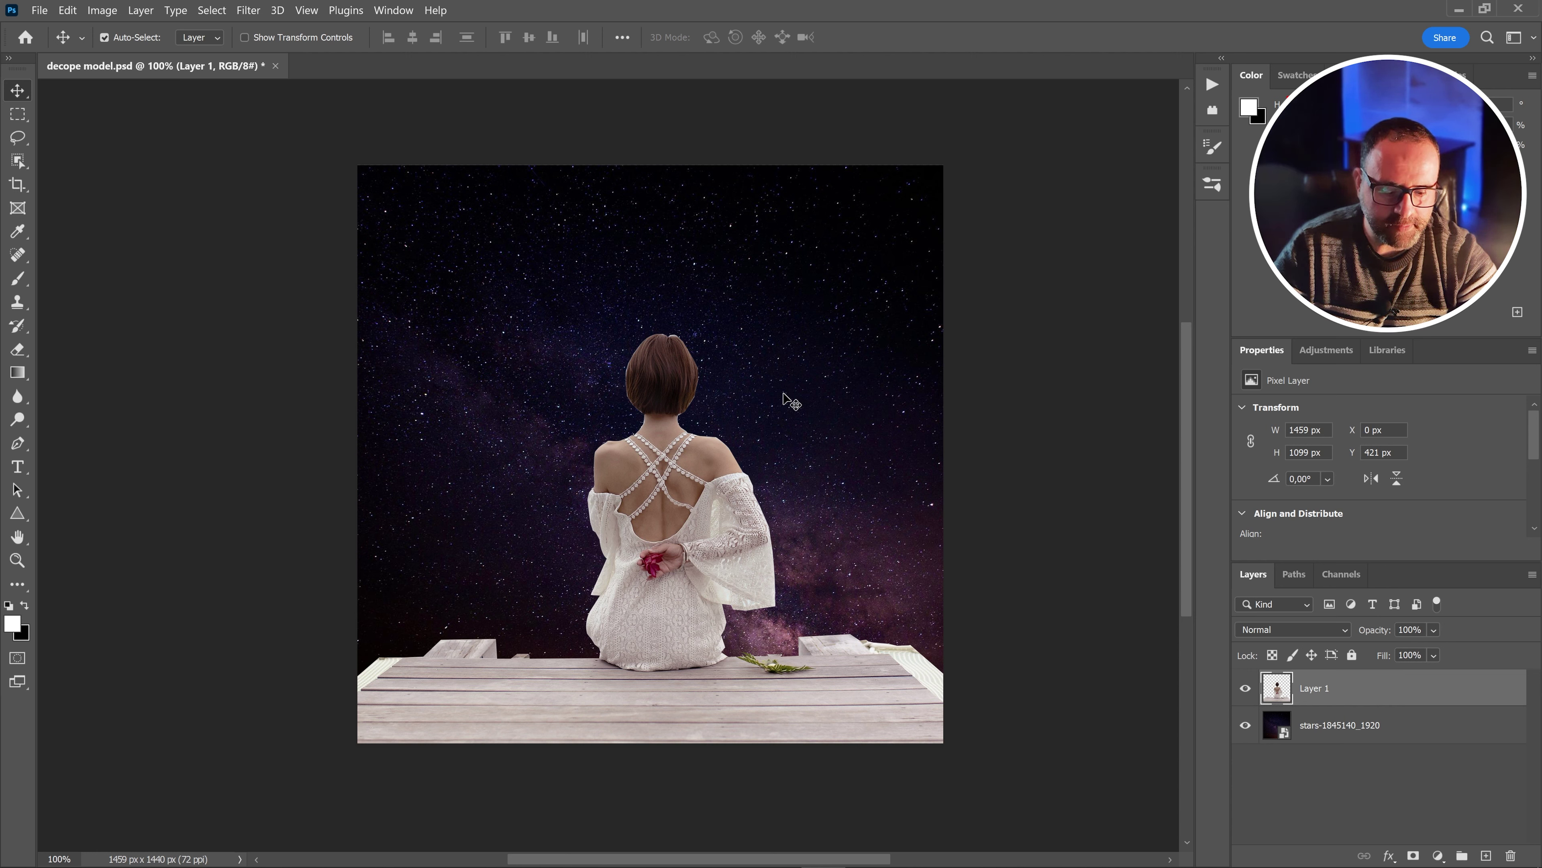
# Add a Levels adjustment above the woman's layer and clip it to that layer
pyautogui.click(1438, 856)
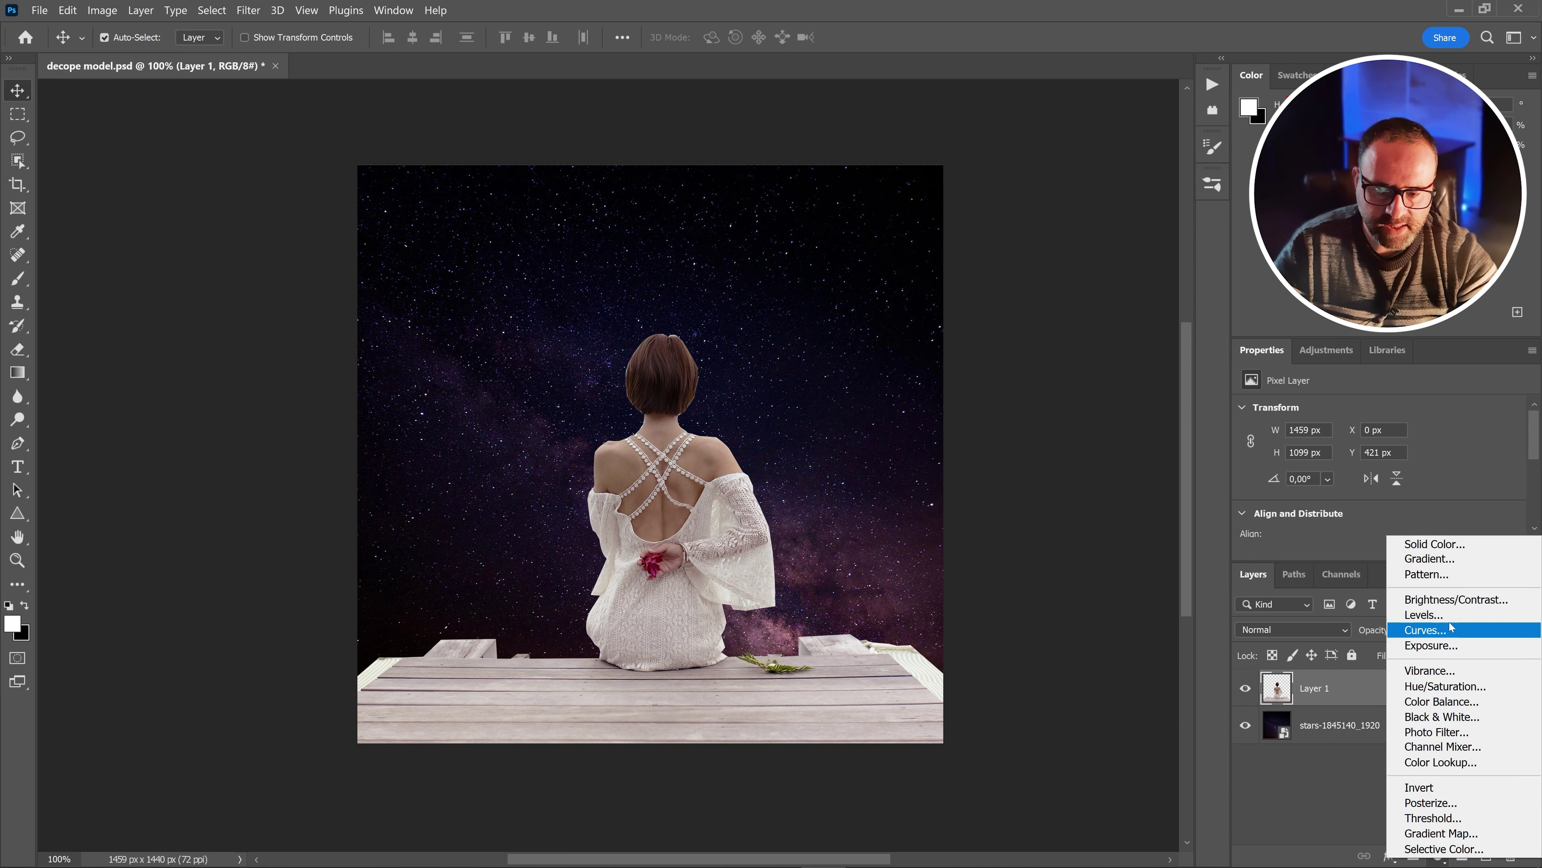
pyautogui.click(1436, 615)
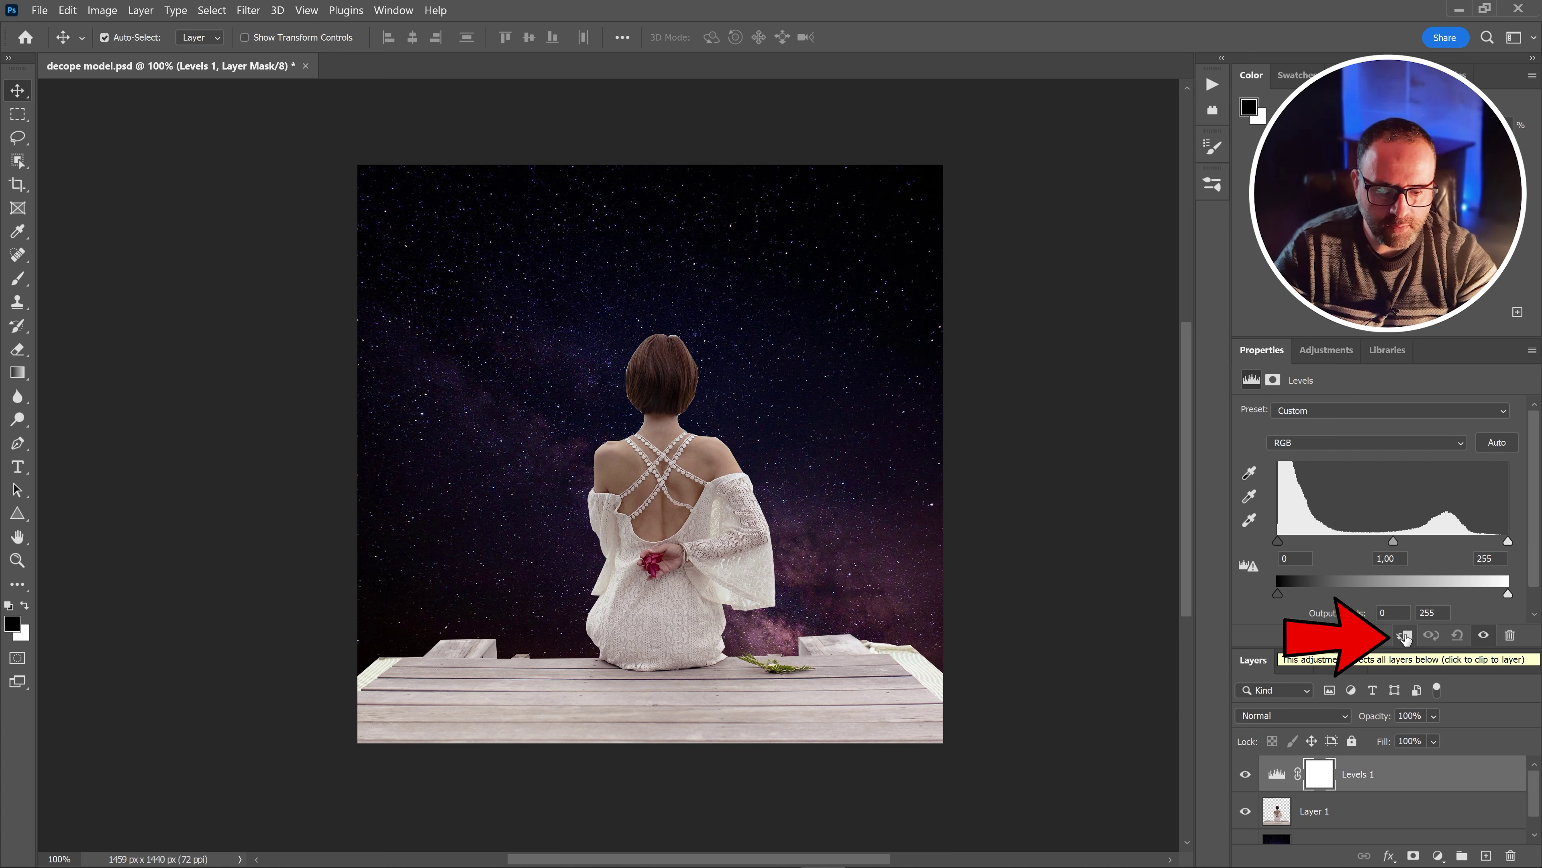
pyautogui.click(1405, 636)
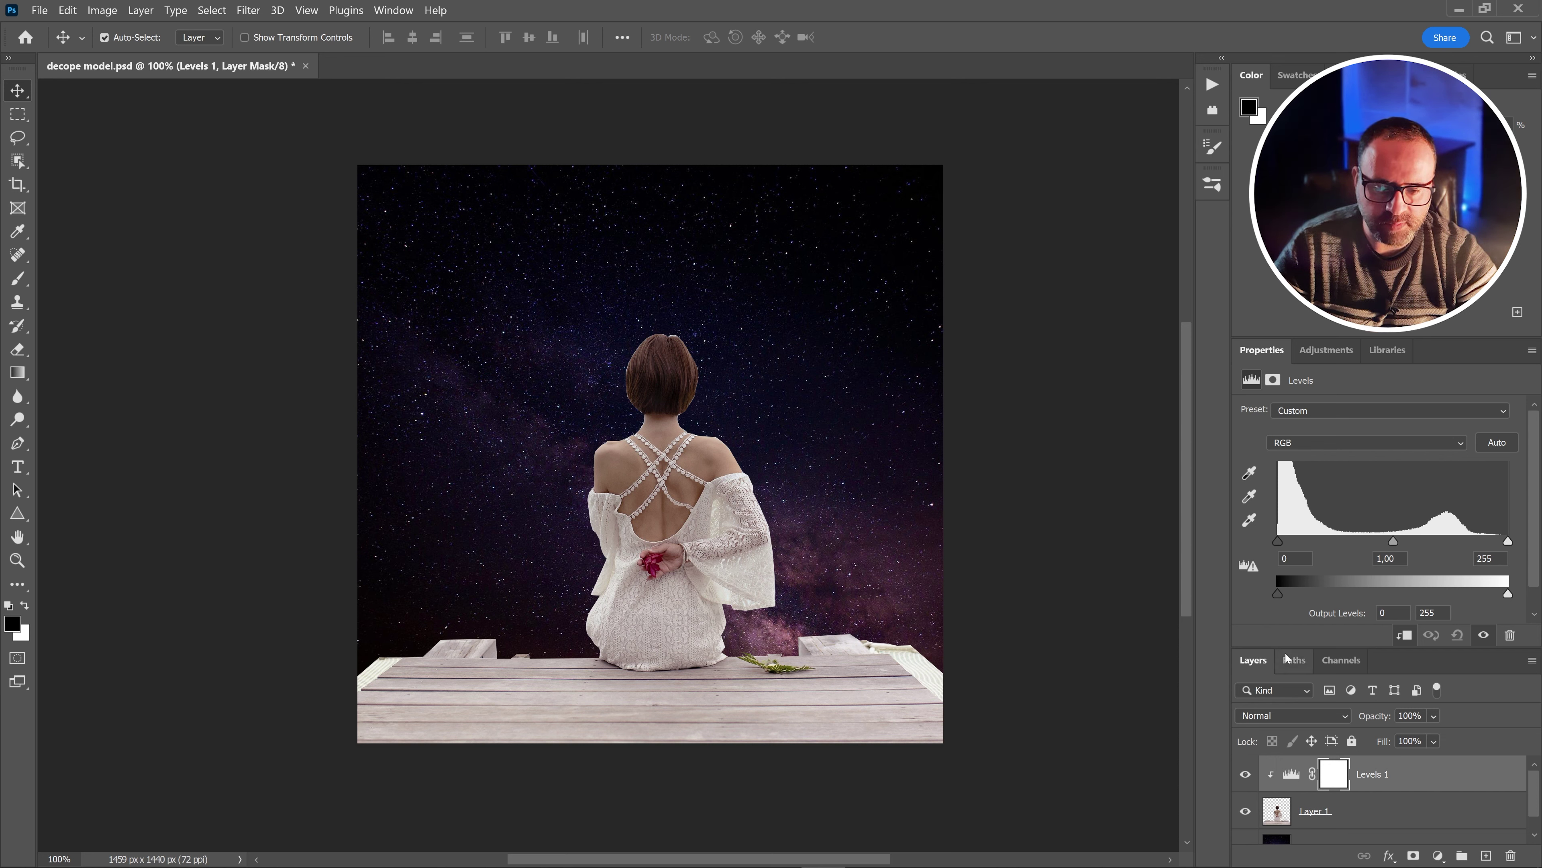
# Darken the woman with Levels inputs of 27 for shadows and 0.63 for midtones, and a white output level of 104
pyautogui.moveTo(1279, 540); pyautogui.dragTo(1303, 541)
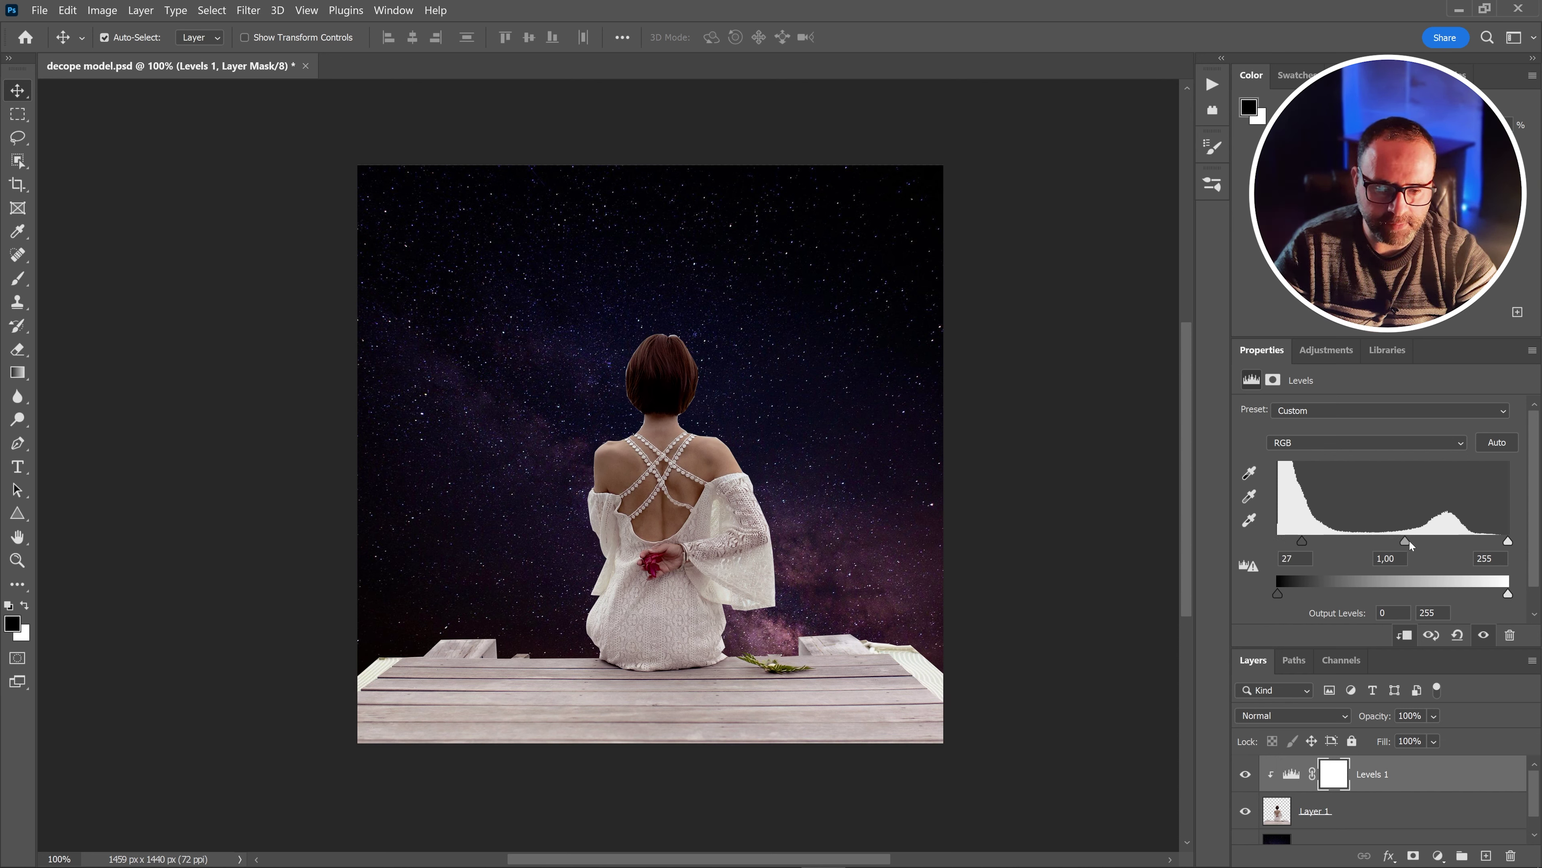
pyautogui.moveTo(1407, 541); pyautogui.dragTo(1433, 542)
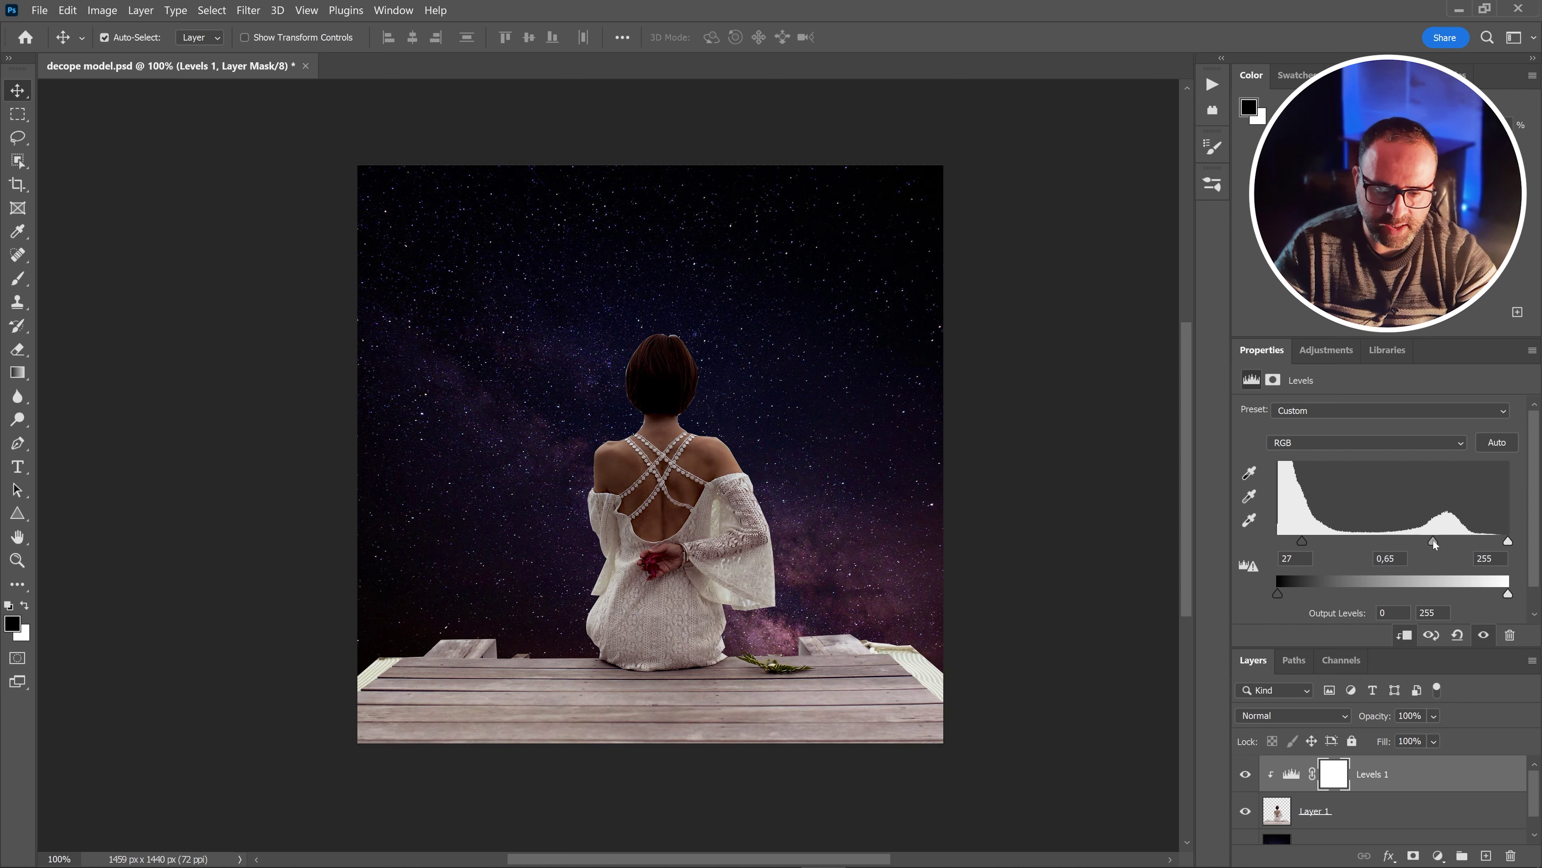
pyautogui.moveTo(1508, 595); pyautogui.dragTo(1374, 592)
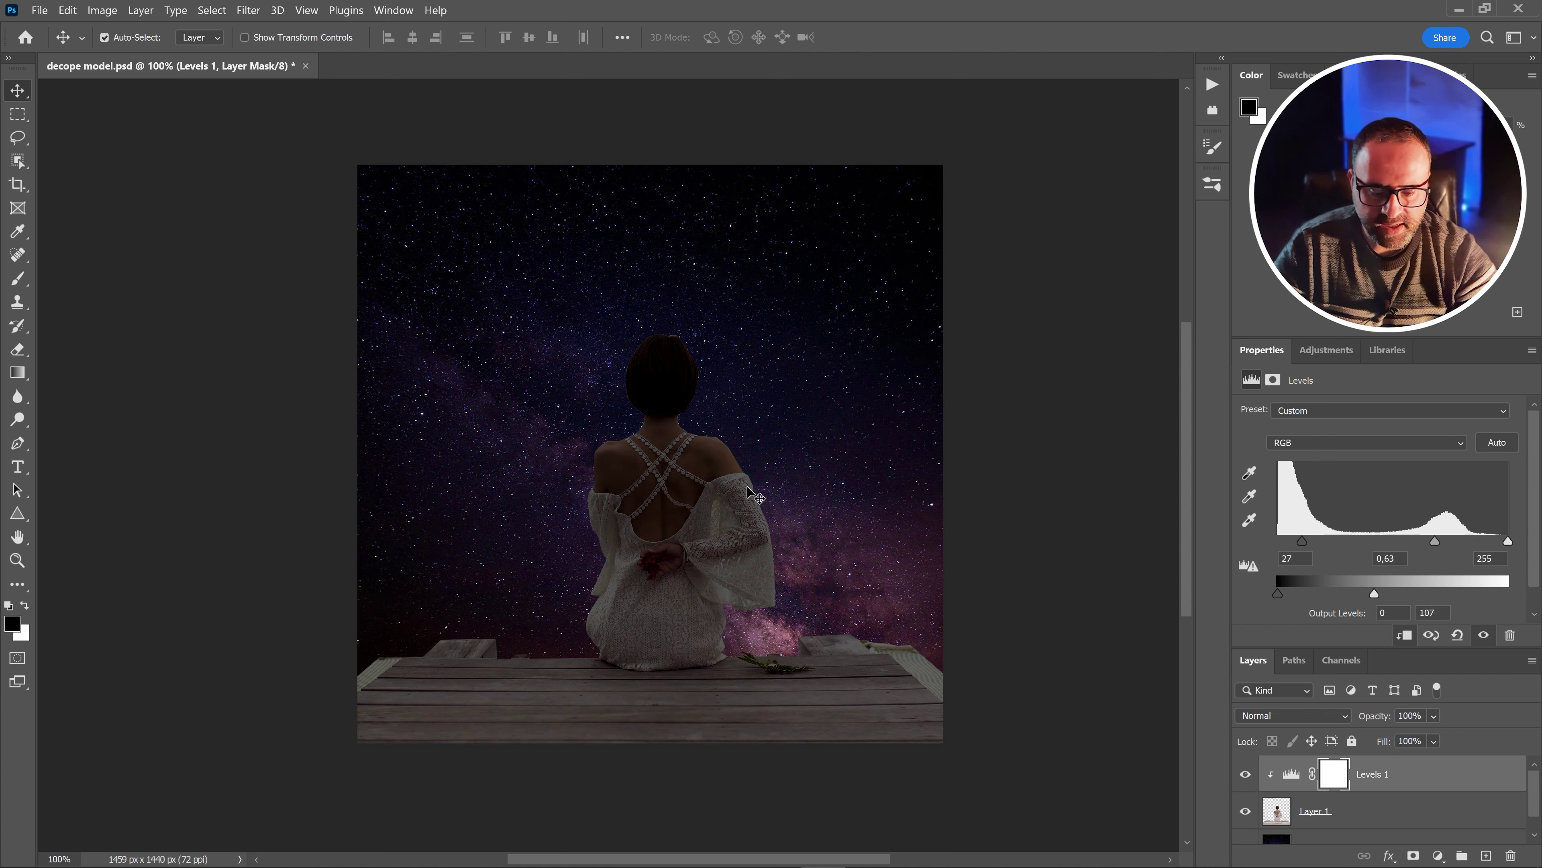
pyautogui.moveTo(1374, 594); pyautogui.dragTo(1371, 593)
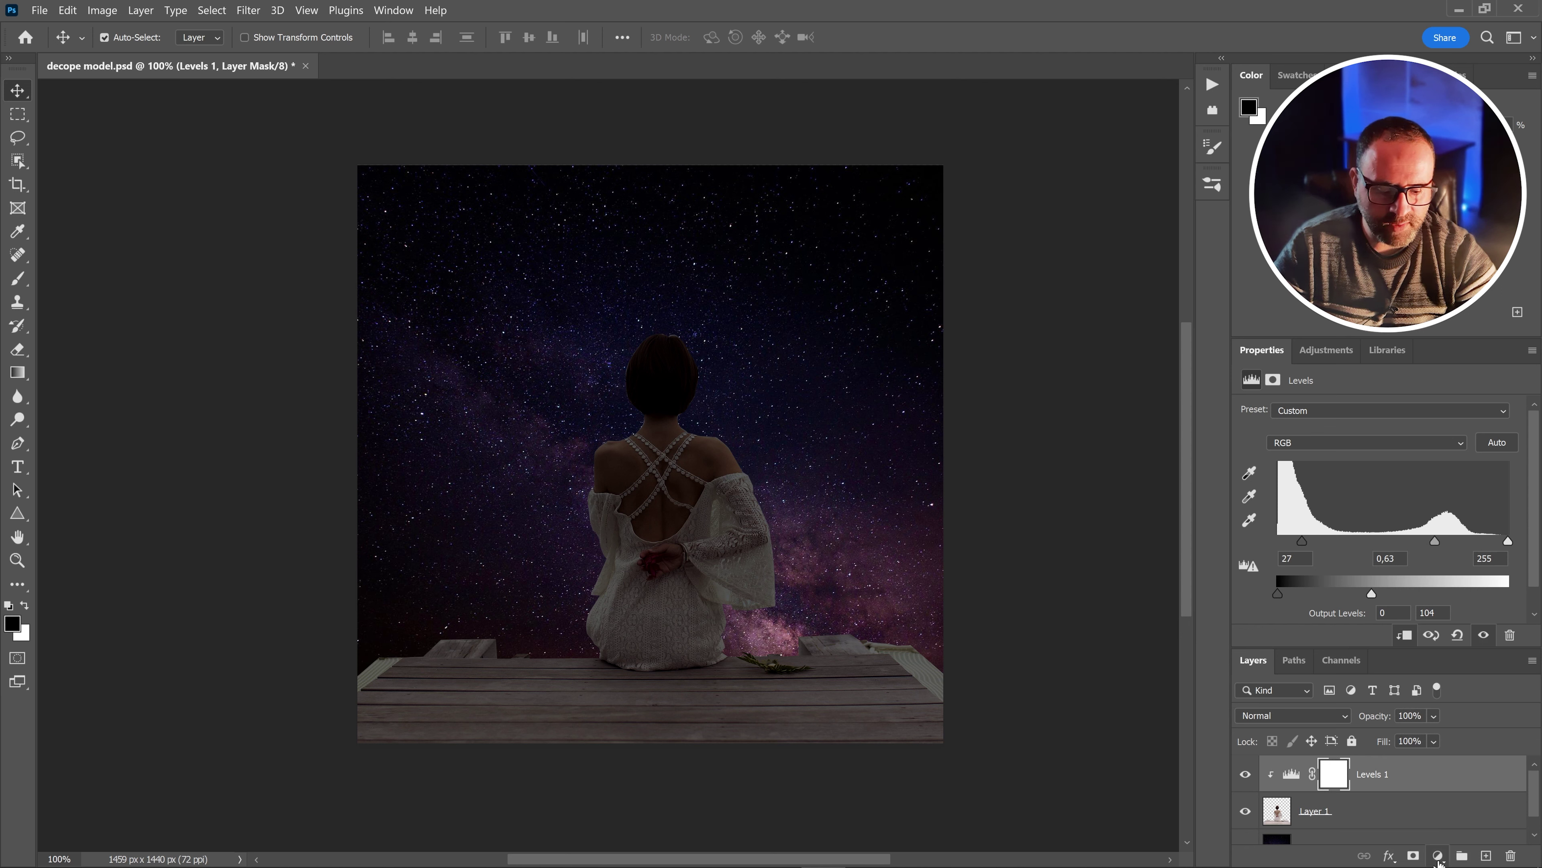
# Add a Color Balance adjustment above the Levels layer and clip it to the woman's layer
pyautogui.click(1437, 855)
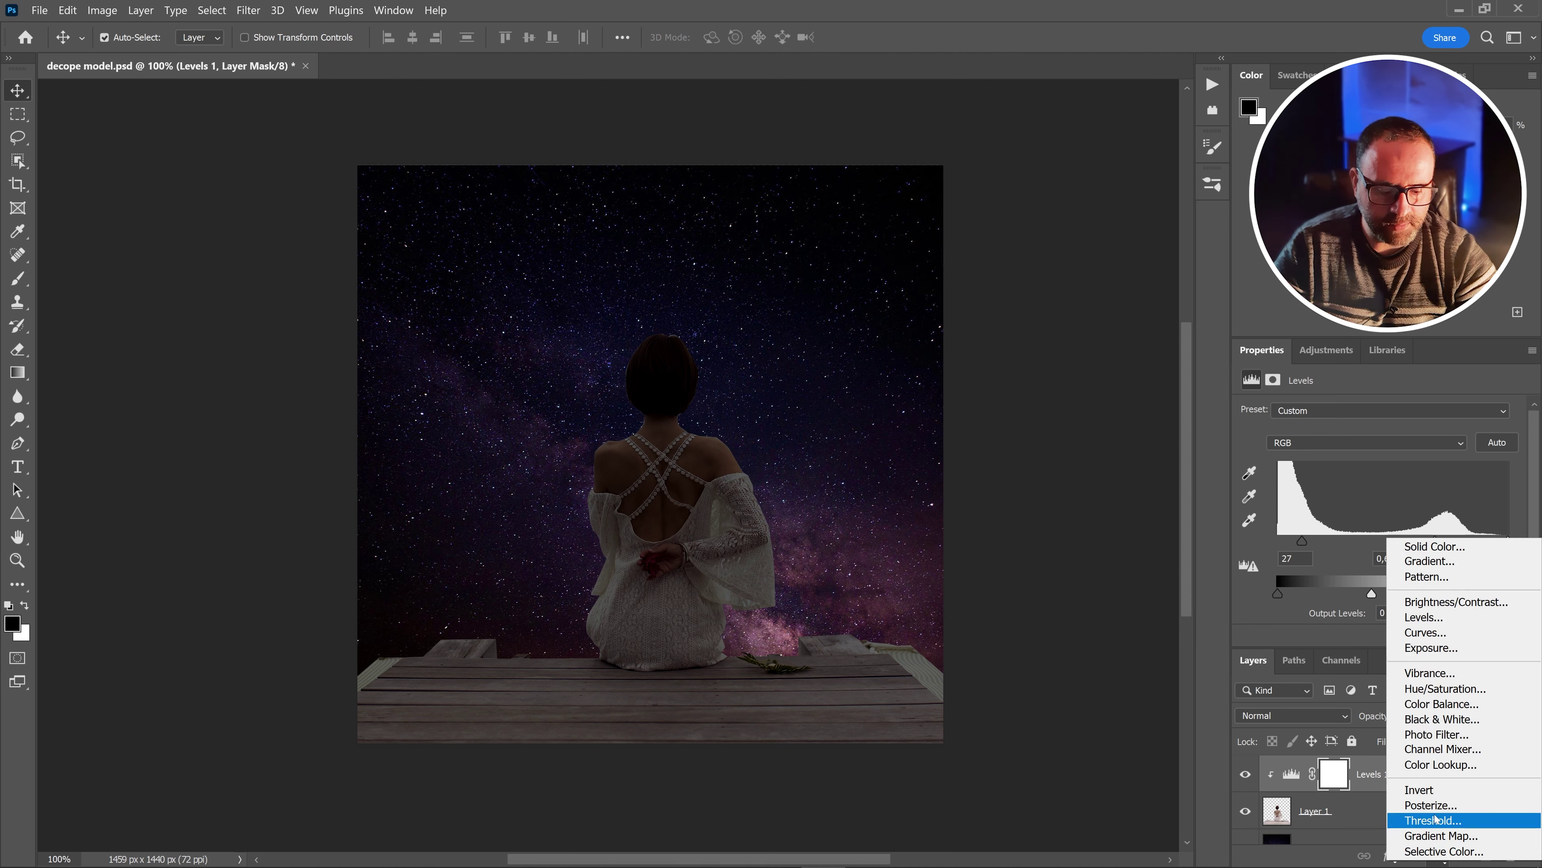
pyautogui.click(1427, 703)
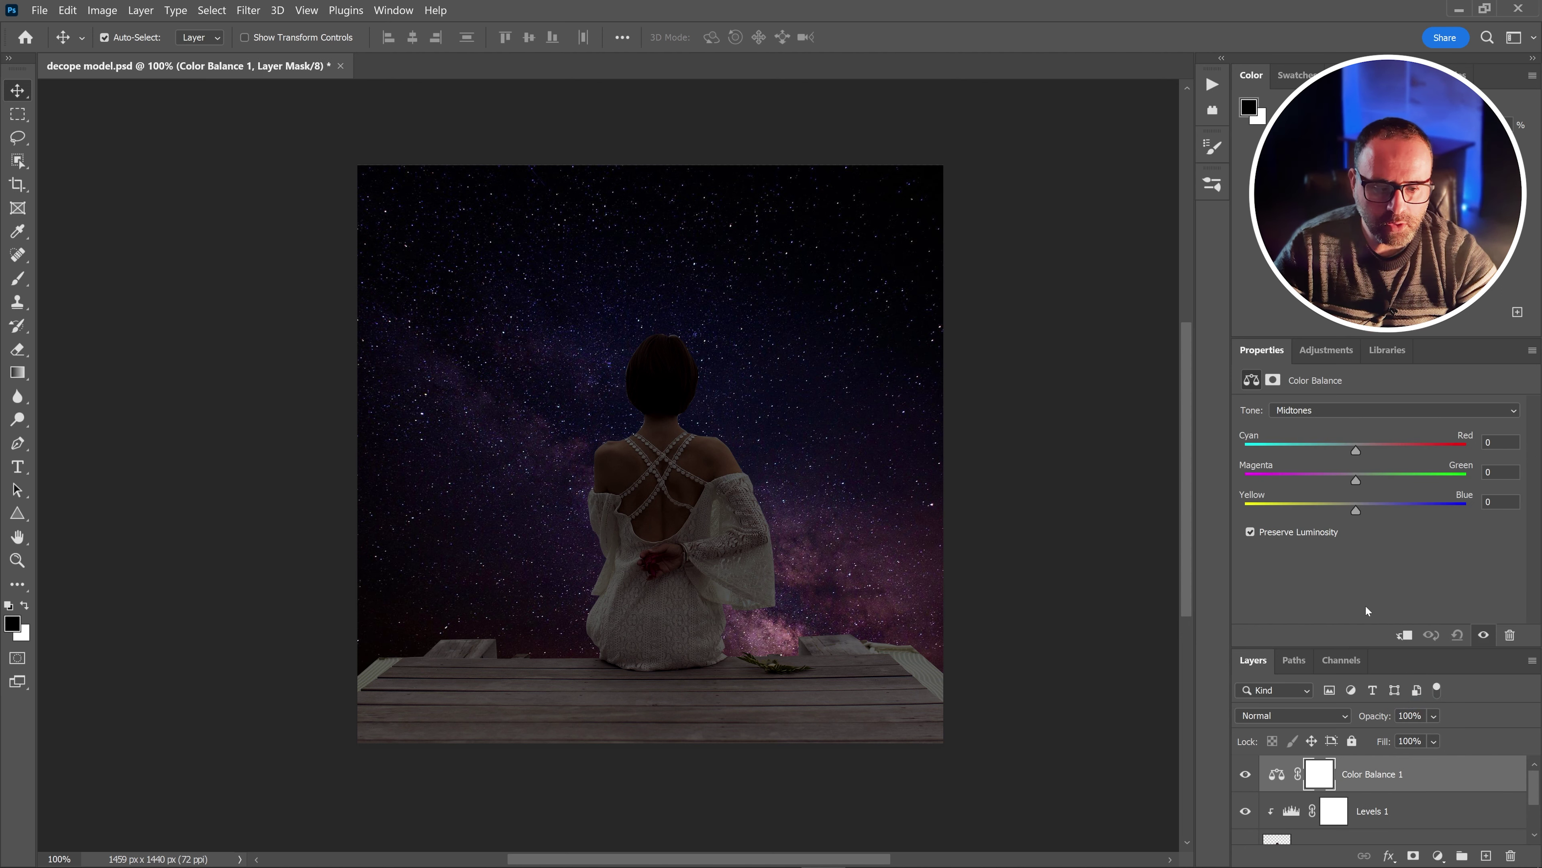
pyautogui.click(1349, 411)
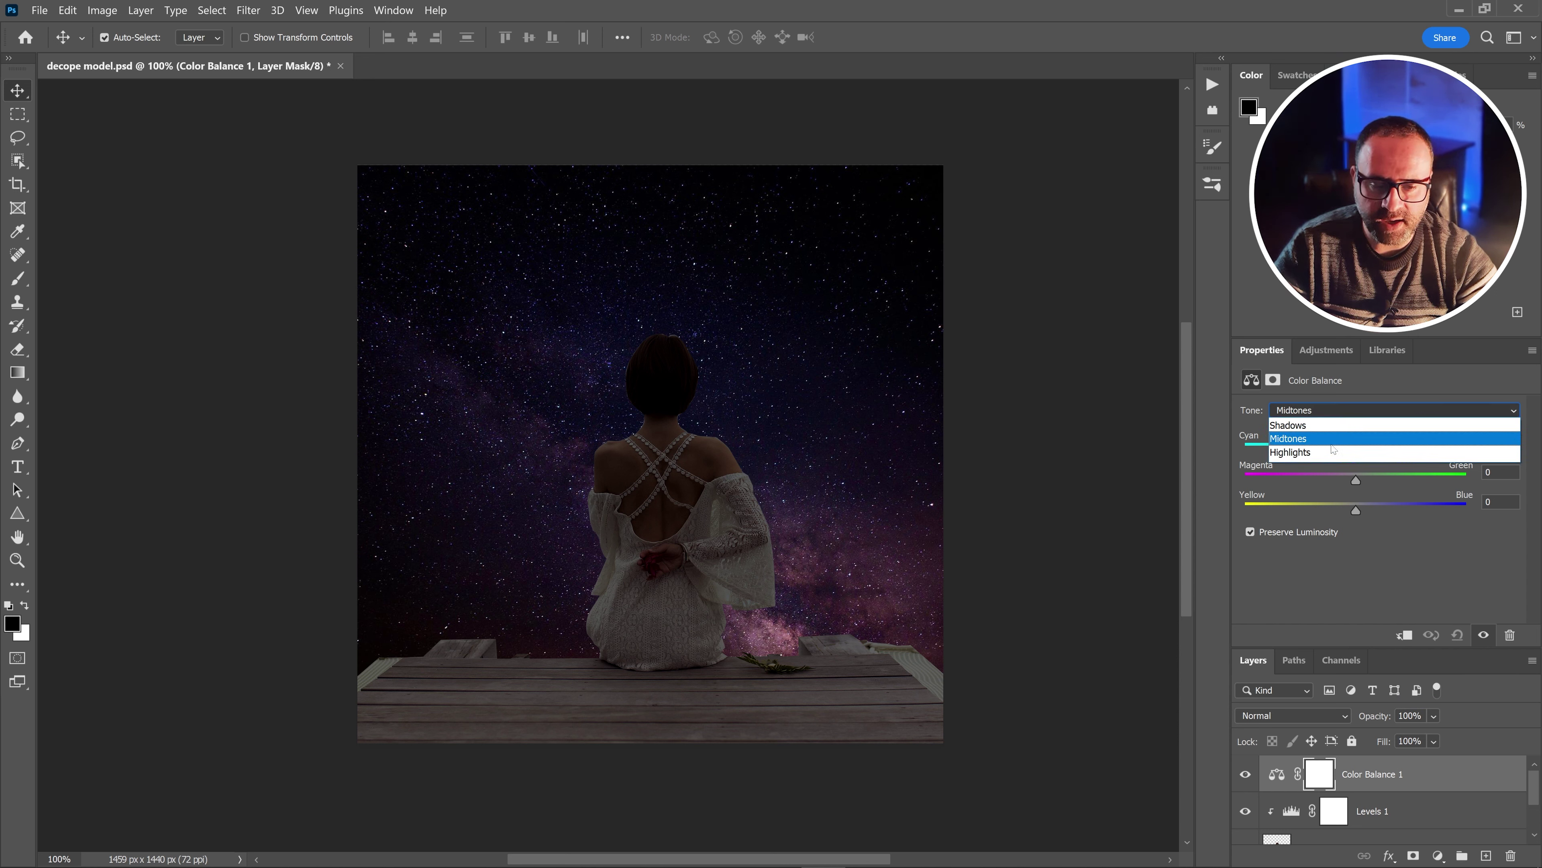
pyautogui.press('Down')
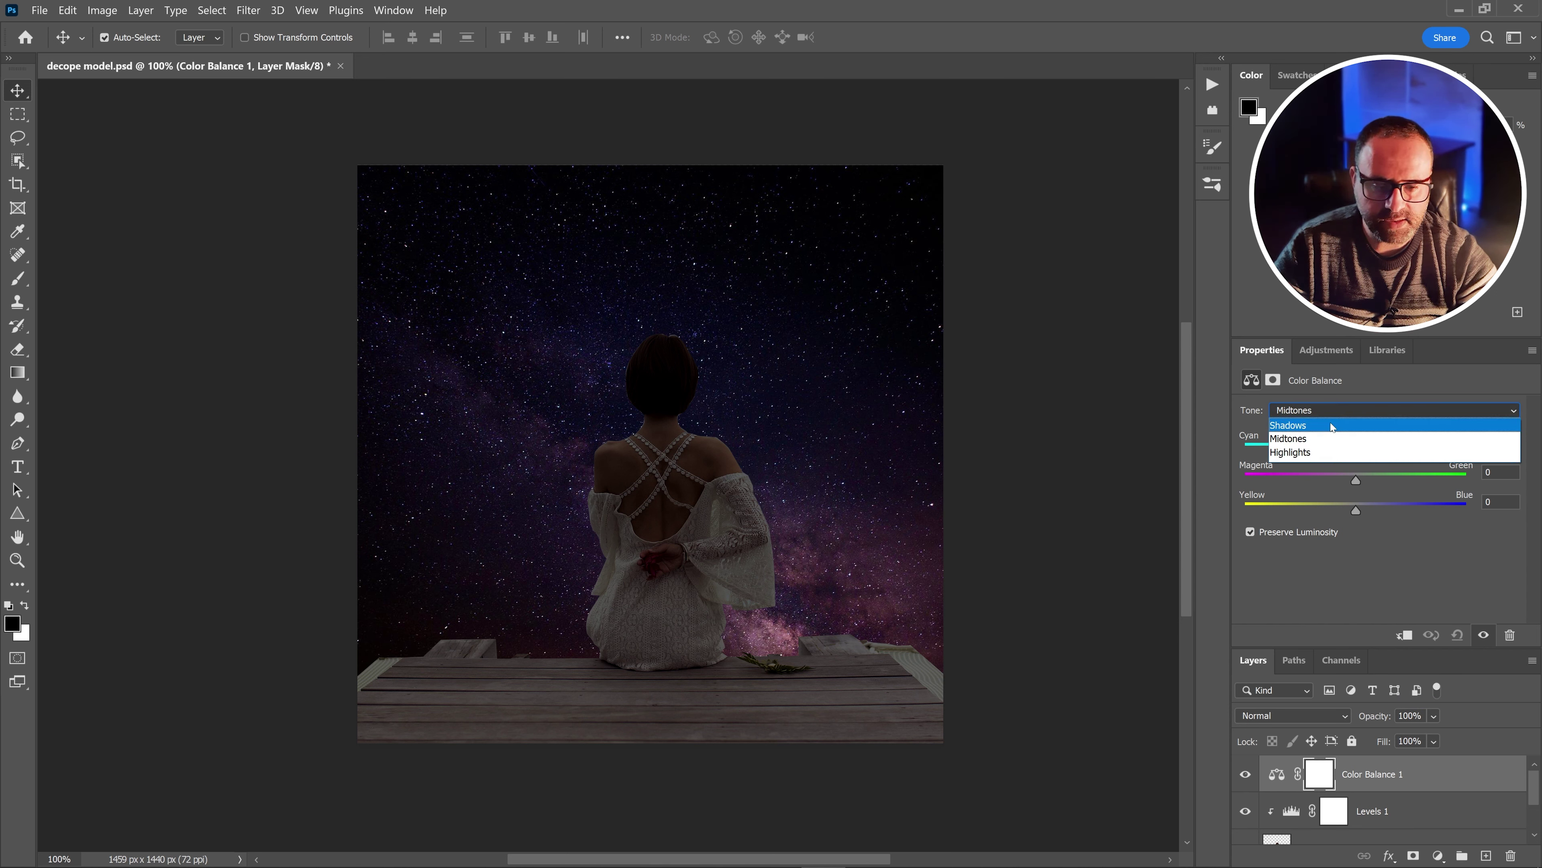
pyautogui.click(1321, 411)
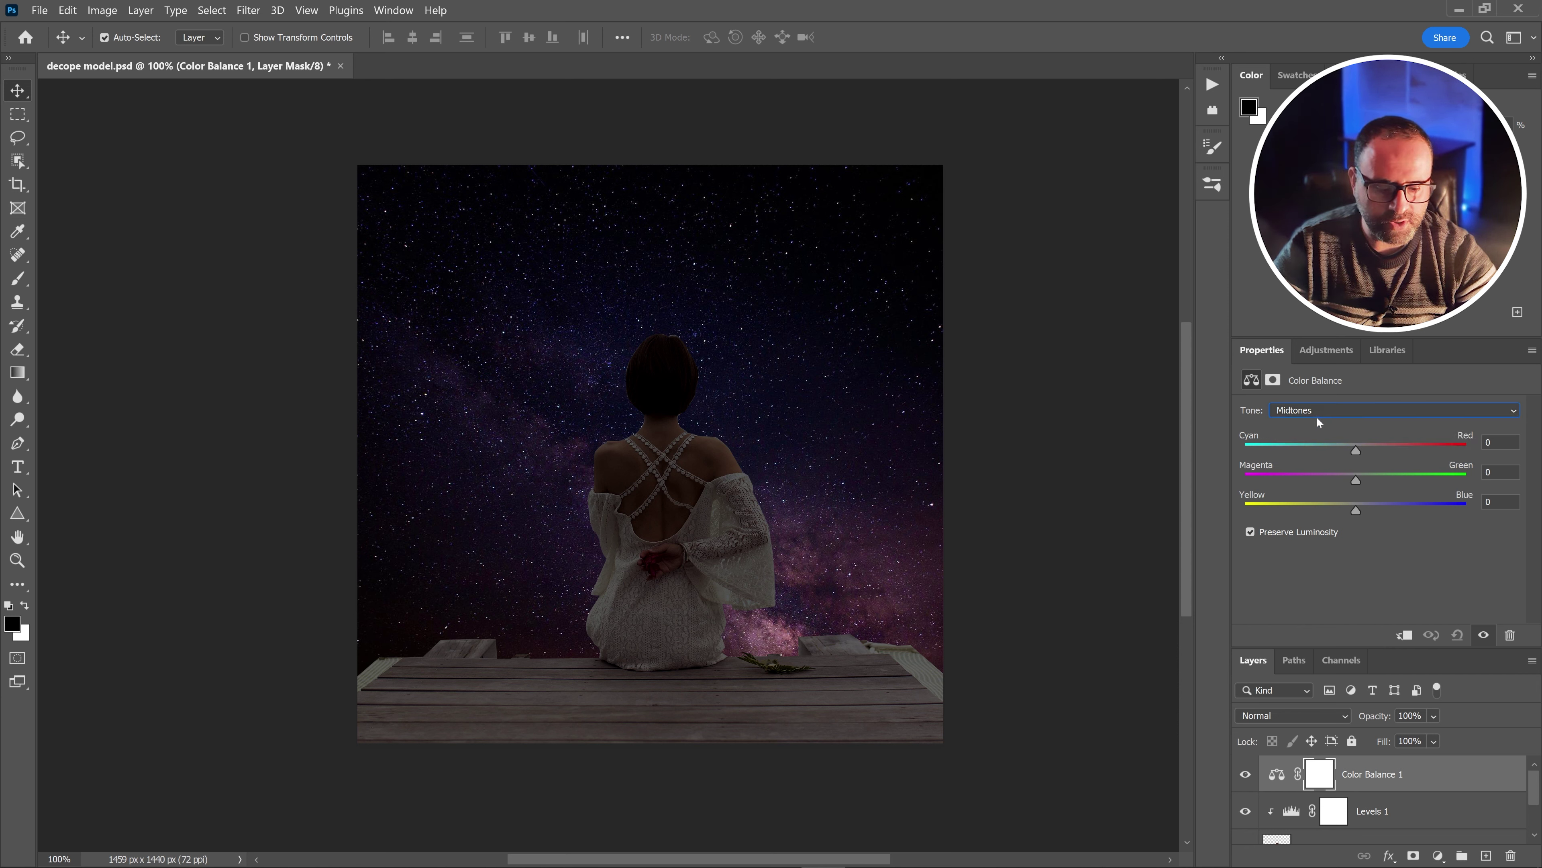
pyautogui.click(1408, 636)
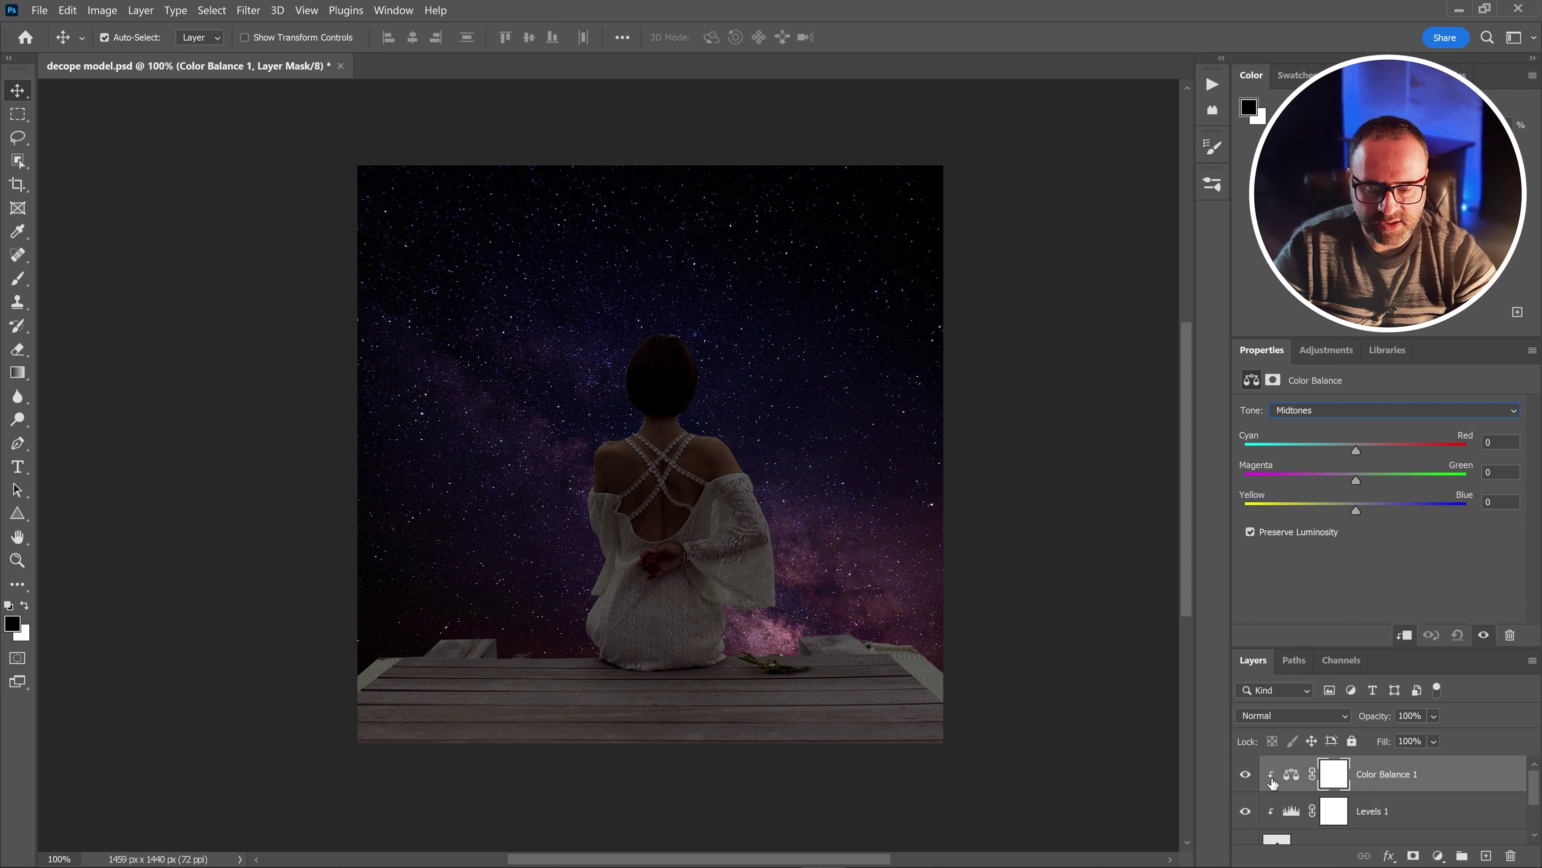
# Set the Color Balance midtones to Cyan-Red -8 and Yellow-Blue +28, and the shadows to Cyan-Red +5 and Yellow-Blue +6
pyautogui.moveTo(1356, 450); pyautogui.dragTo(1355, 450)
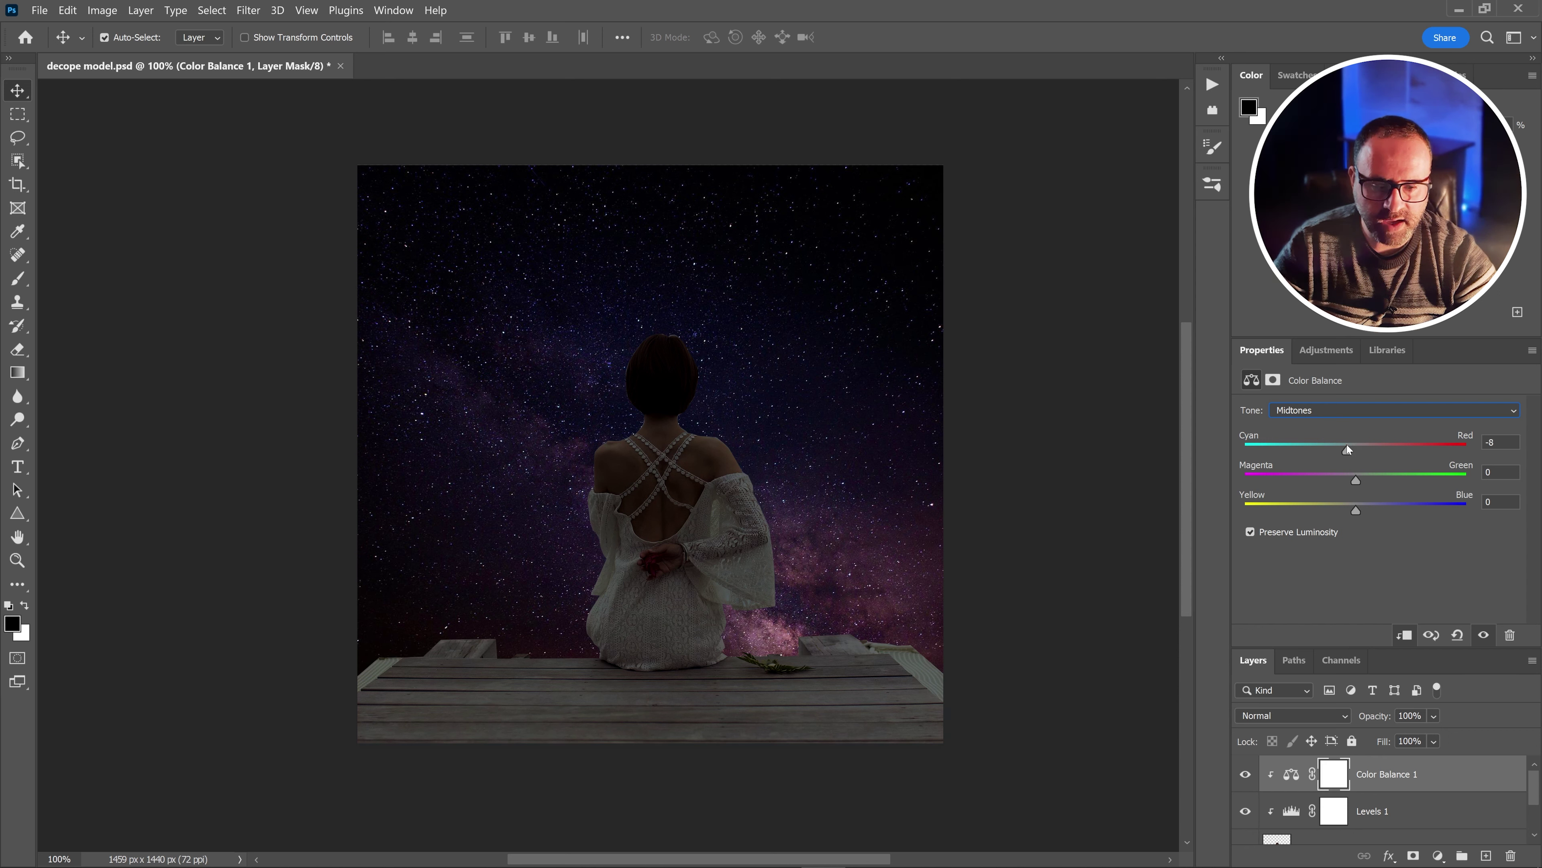
pyautogui.moveTo(1352, 512); pyautogui.dragTo(1380, 502)
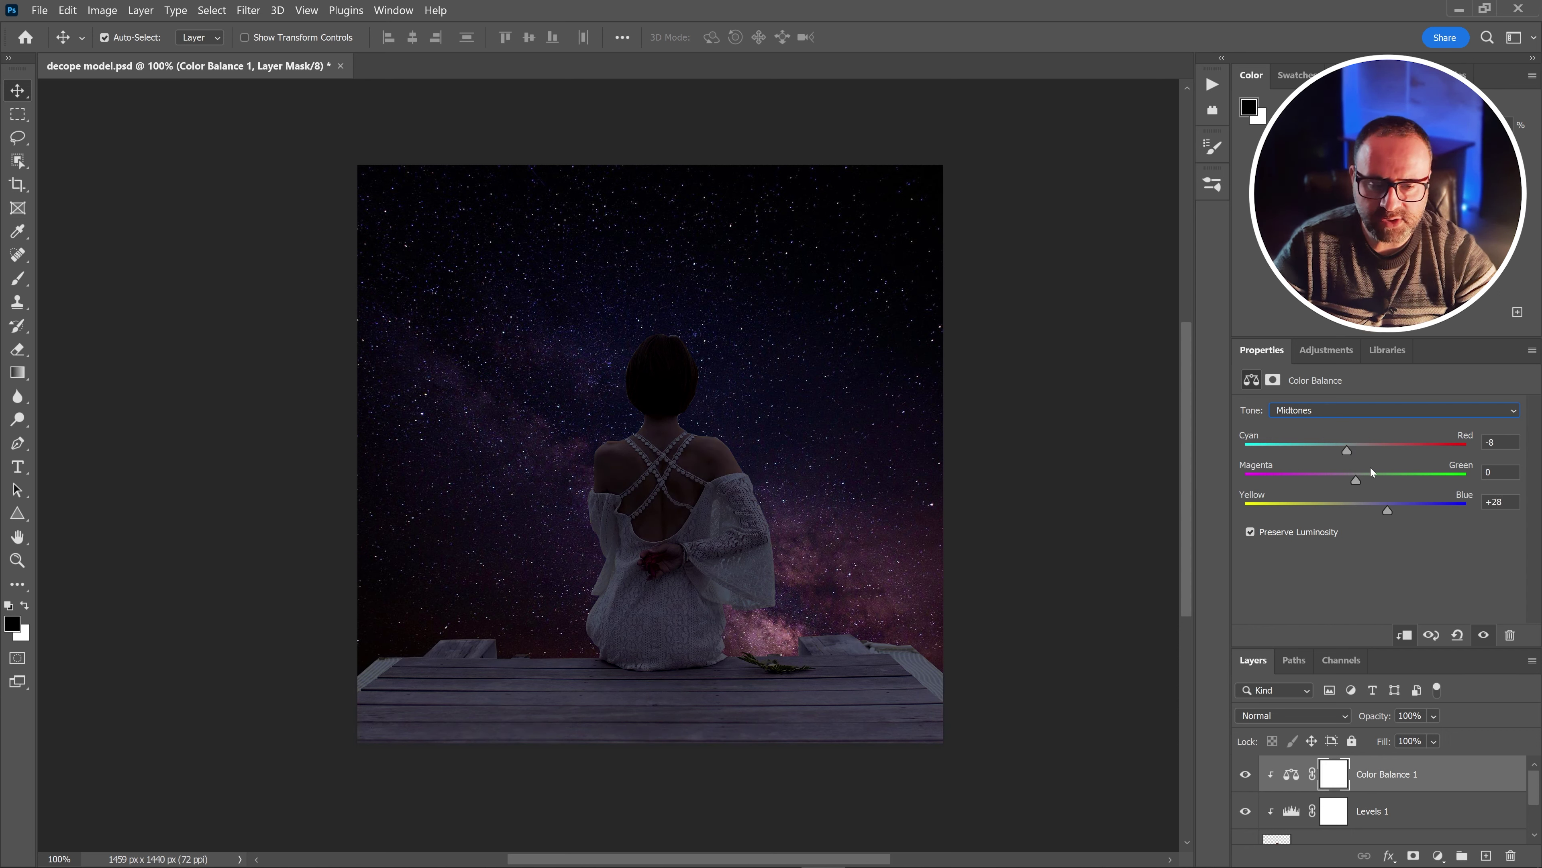
pyautogui.click(1315, 412)
pyautogui.click(1335, 418)
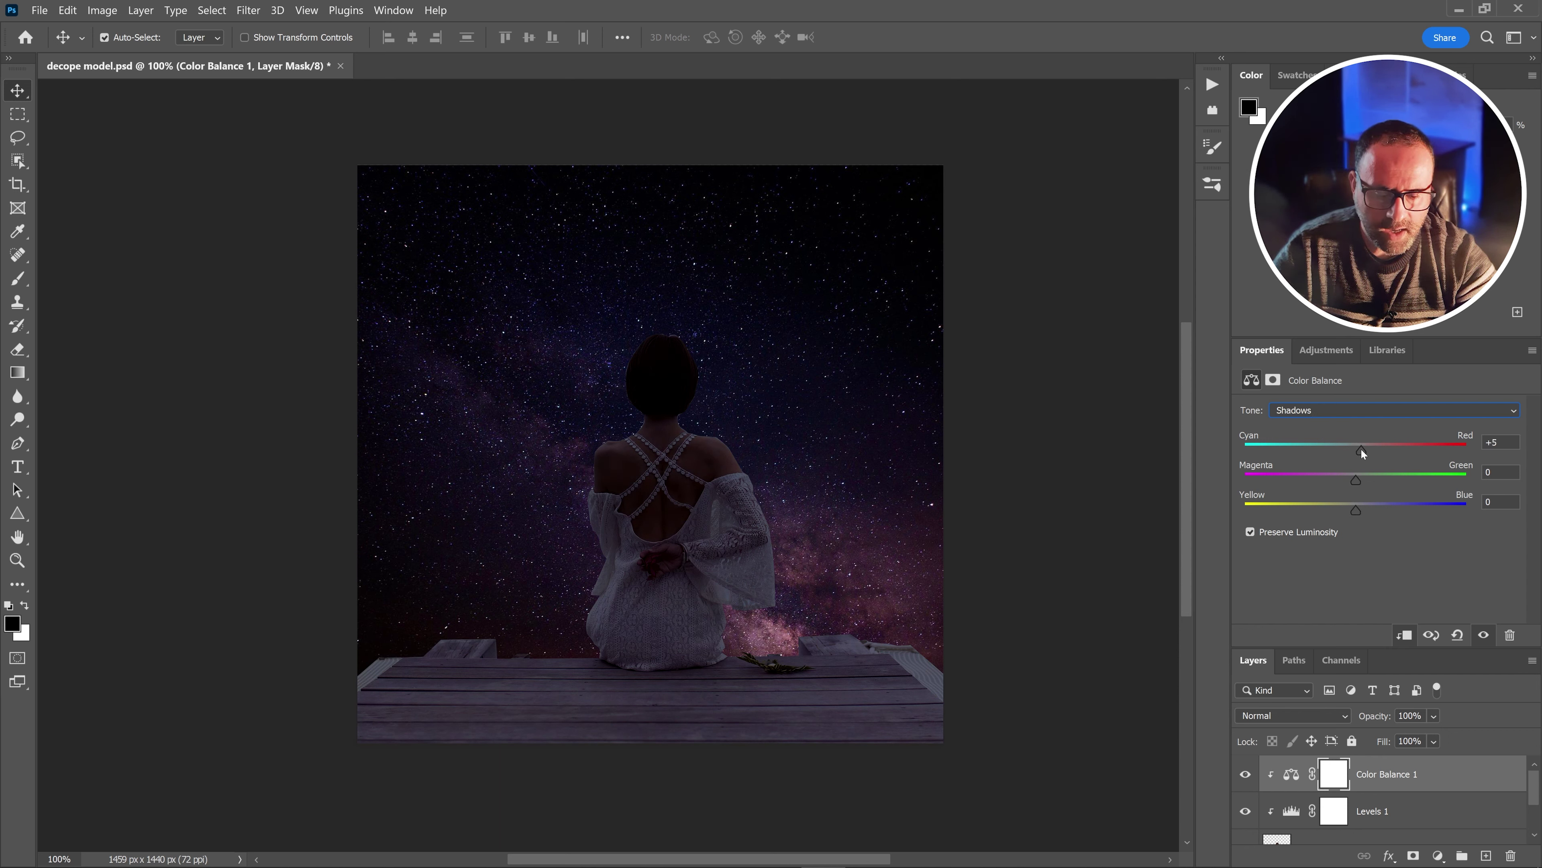
pyautogui.moveTo(1356, 509)
pyautogui.mouseDown()
pyautogui.moveTo(1354, 490)
pyautogui.moveTo(1363, 508)
pyautogui.mouseUp()
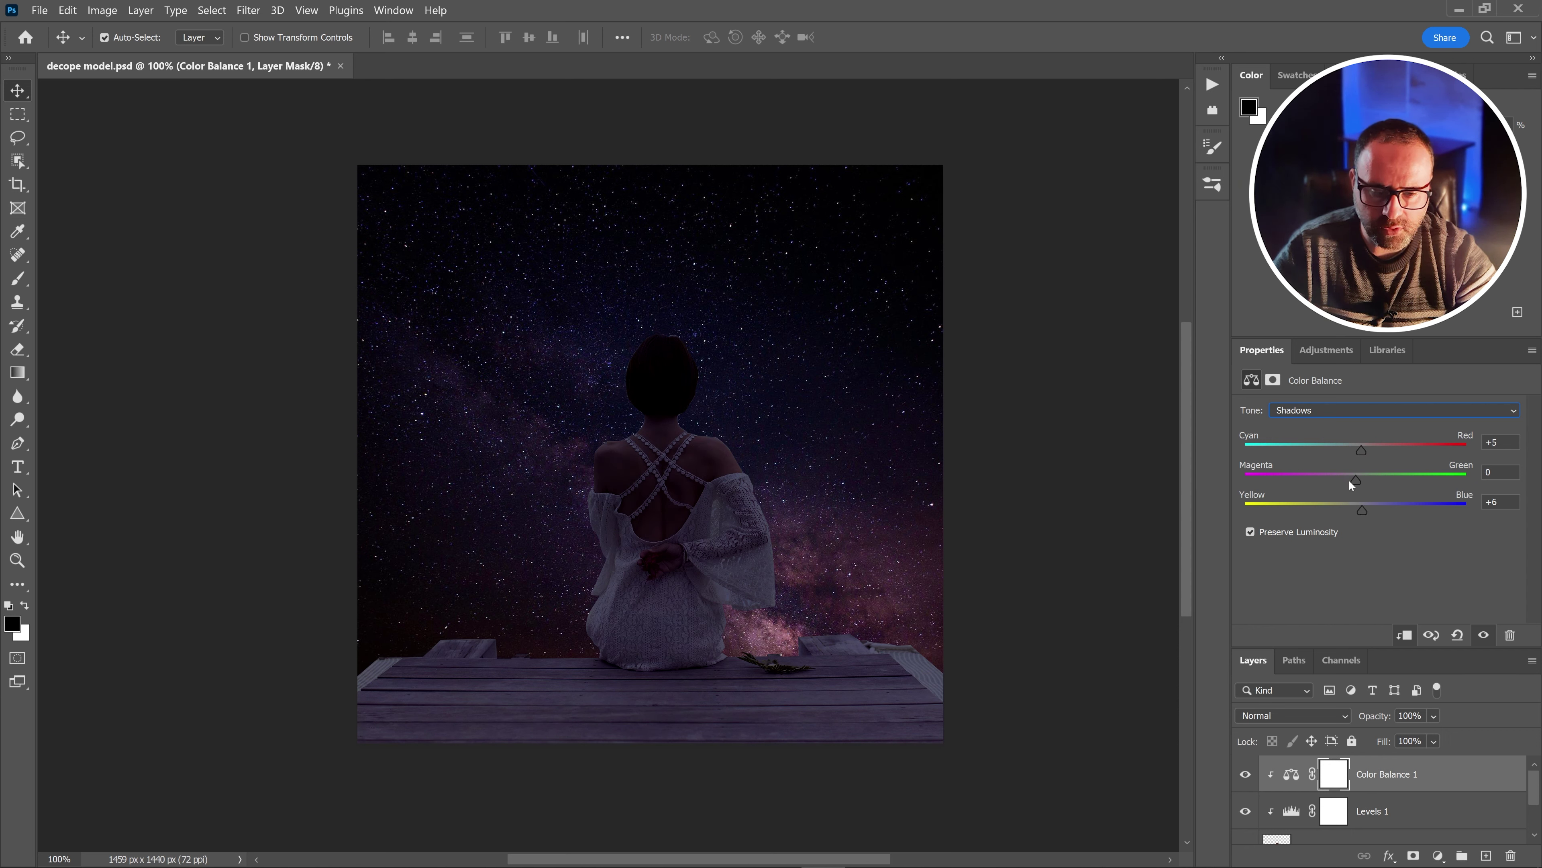
# Set the Color Balance highlights to Cyan-Red -14 and Yellow-Blue +17
pyautogui.click(1312, 411)
pyautogui.click(1316, 452)
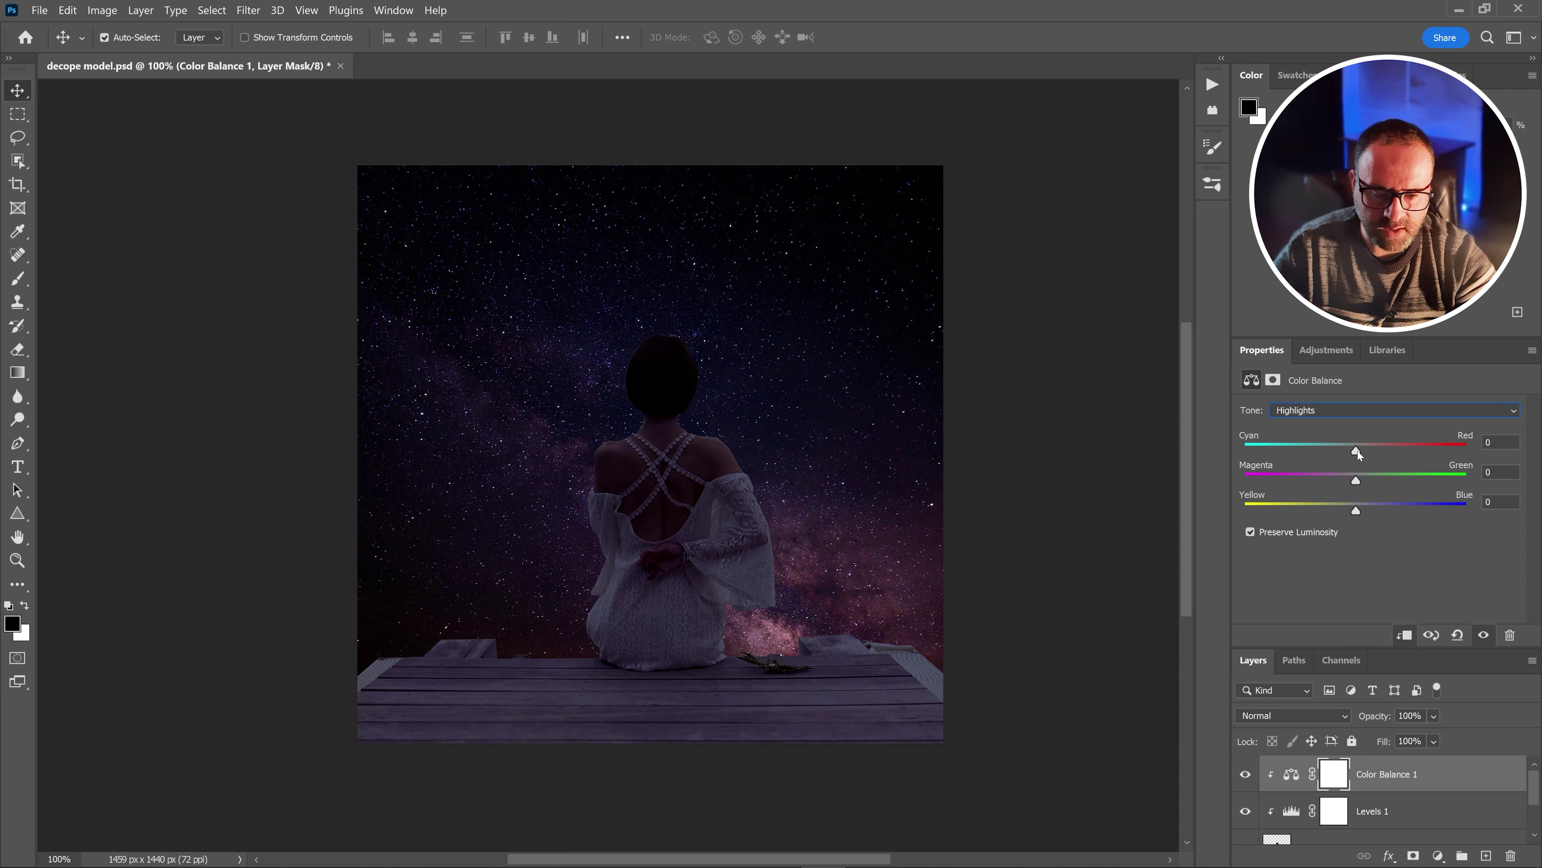
pyautogui.moveTo(1358, 450); pyautogui.dragTo(1340, 451)
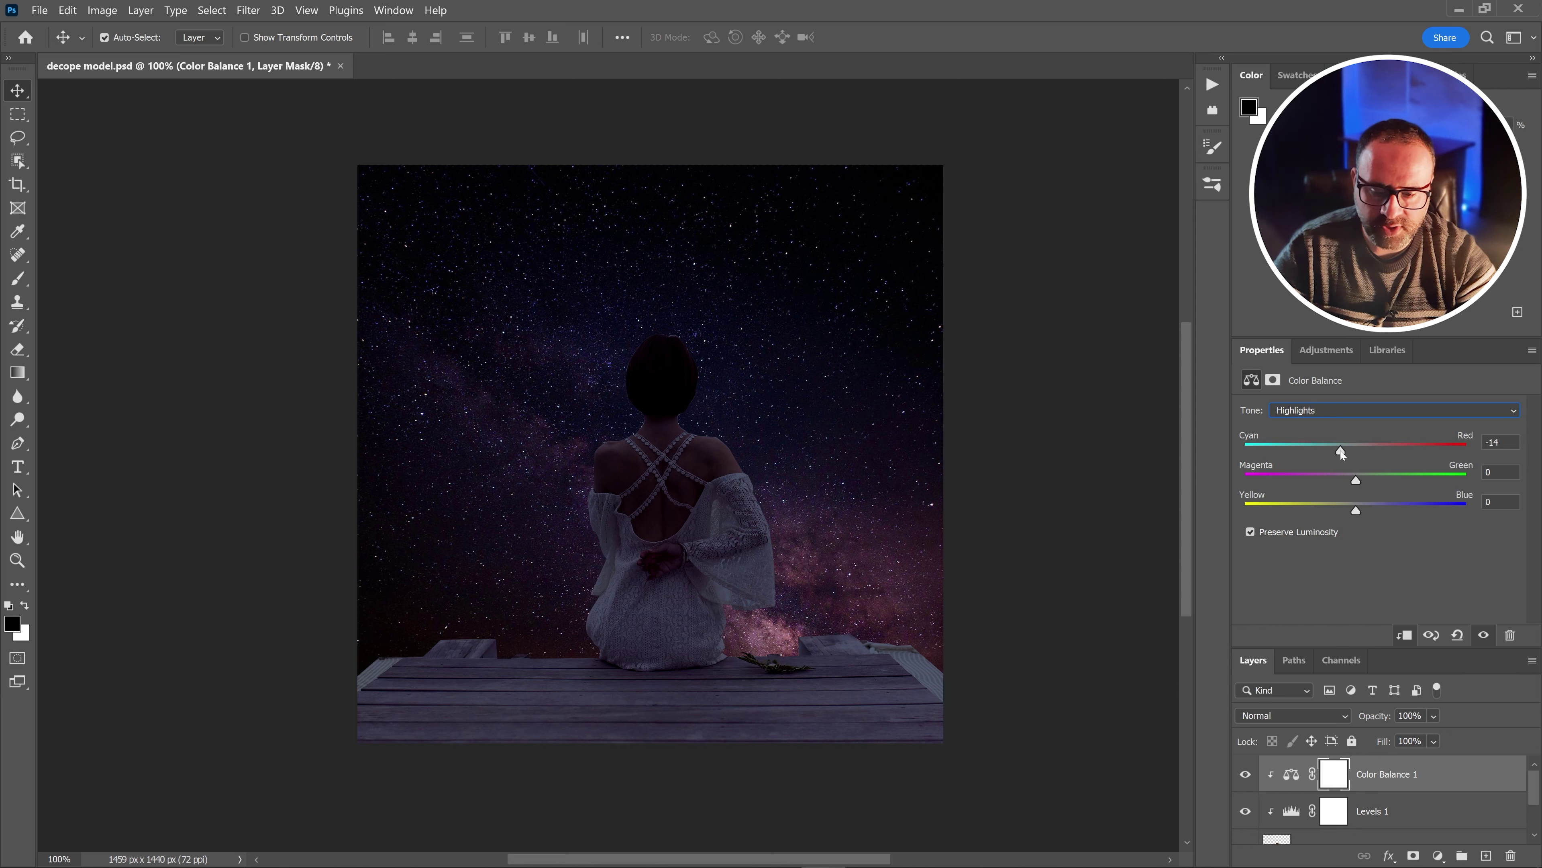
pyautogui.moveTo(1354, 510)
pyautogui.mouseDown()
pyautogui.moveTo(1369, 511)
pyautogui.moveTo(1358, 521)
pyautogui.moveTo(1376, 496)
pyautogui.moveTo(1363, 509)
pyautogui.moveTo(1376, 510)
pyautogui.mouseUp()
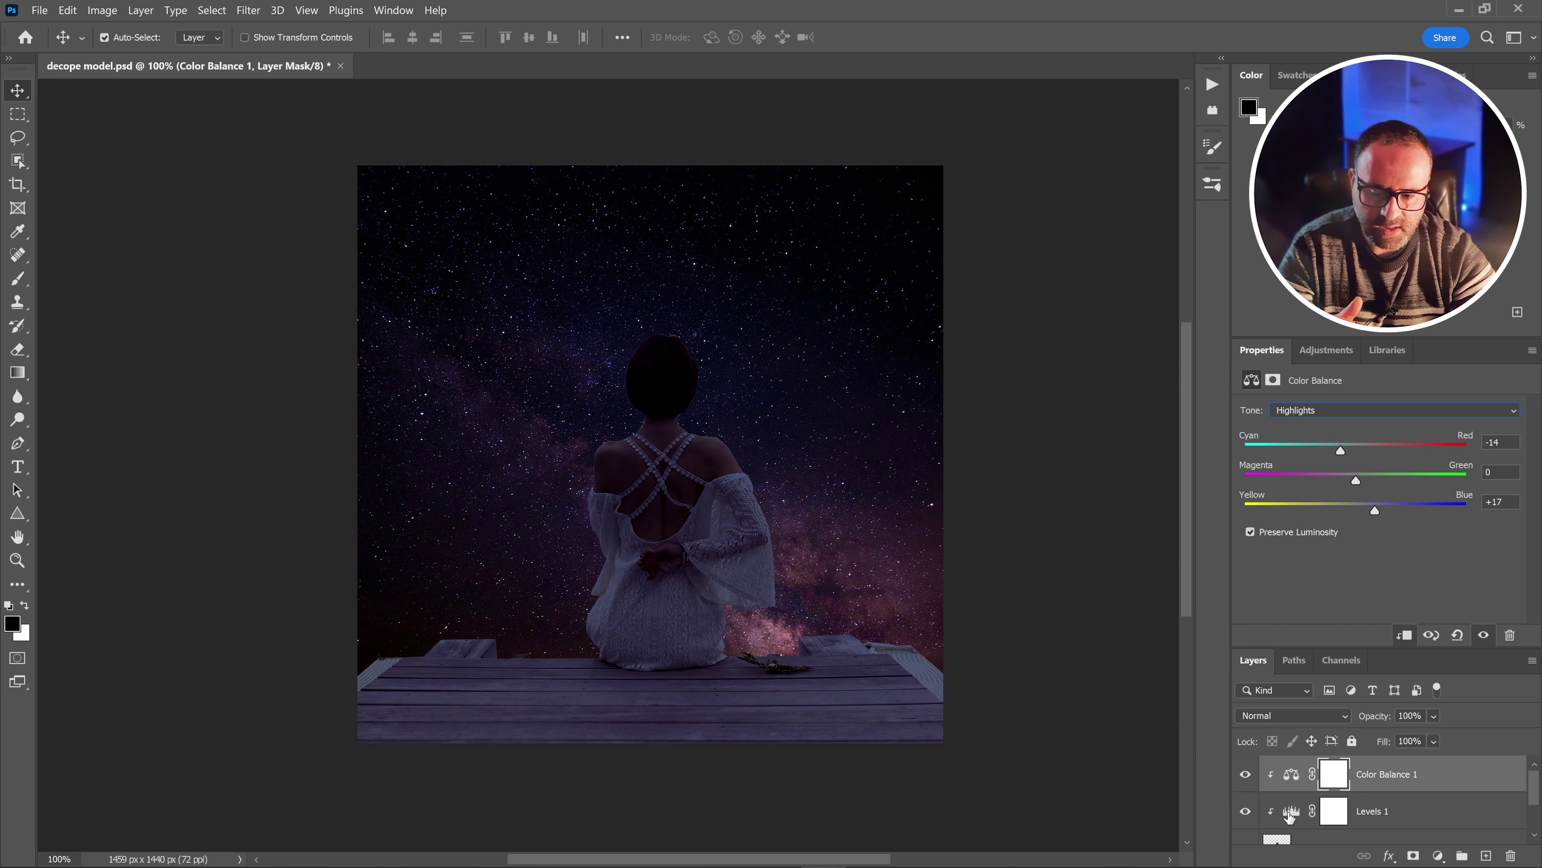
# Darken the woman further with Levels inputs of 82 for shadows and 0.61 for midtones, and a white output level of 51
pyautogui.click(1290, 816)
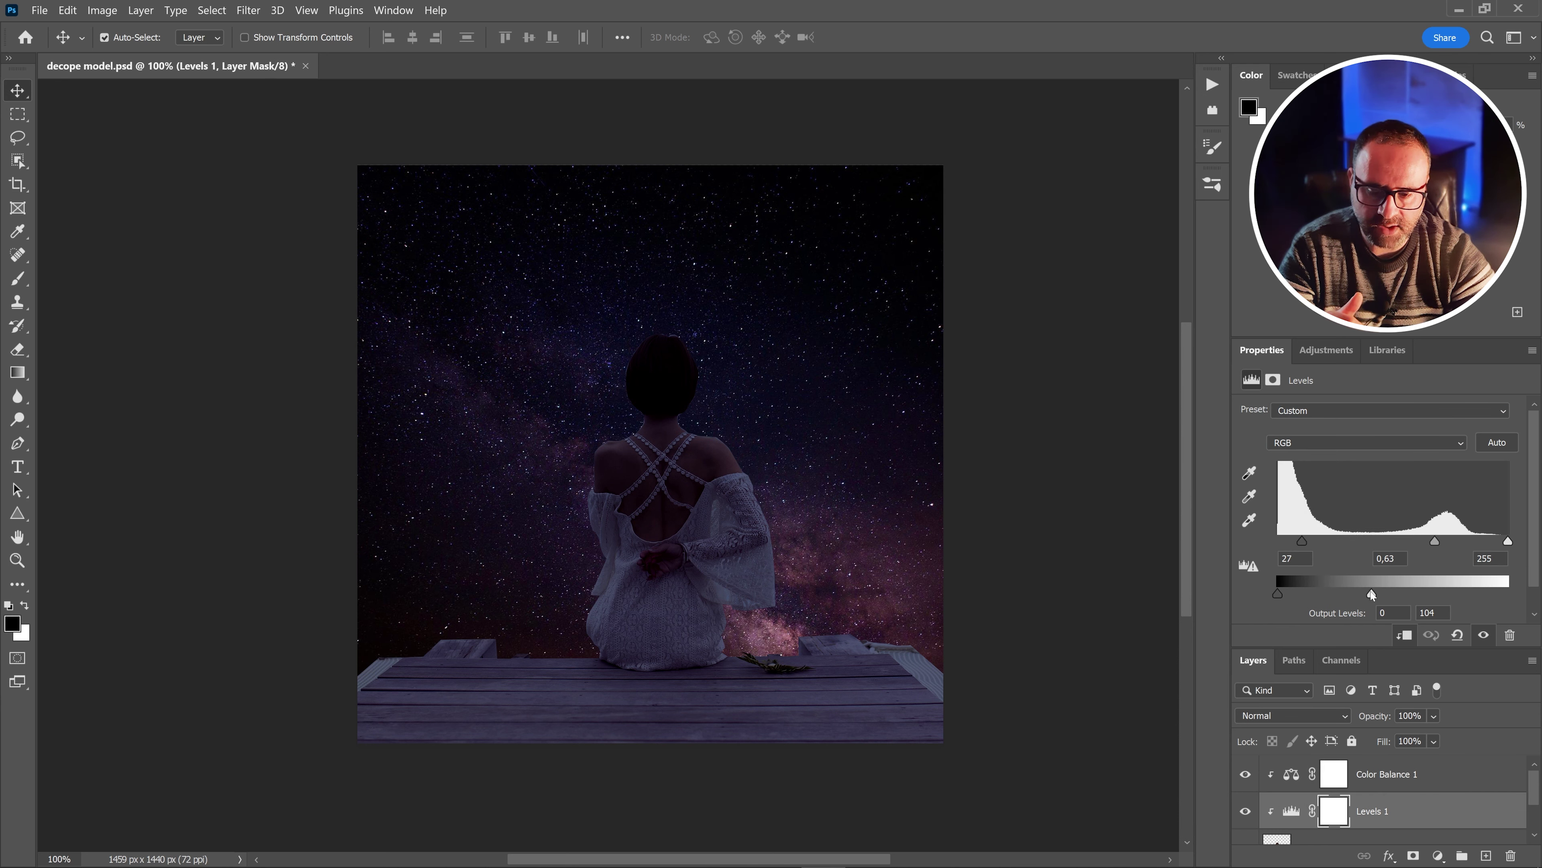
pyautogui.moveTo(1371, 594)
pyautogui.mouseDown()
pyautogui.moveTo(1347, 596)
pyautogui.moveTo(1377, 597)
pyautogui.mouseUp()
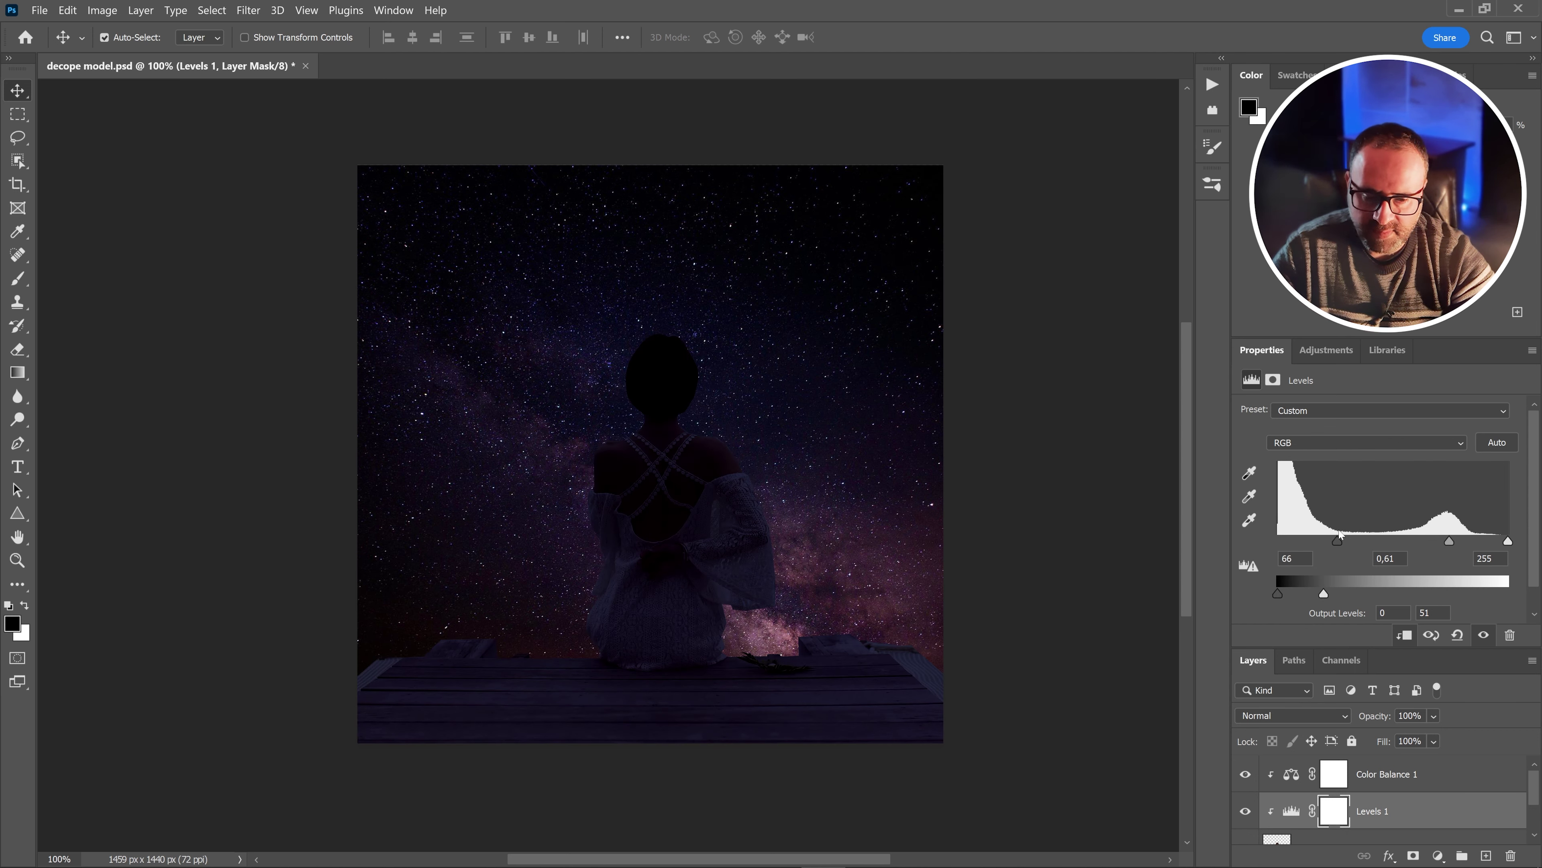
pyautogui.moveTo(1339, 534); pyautogui.dragTo(1335, 538)
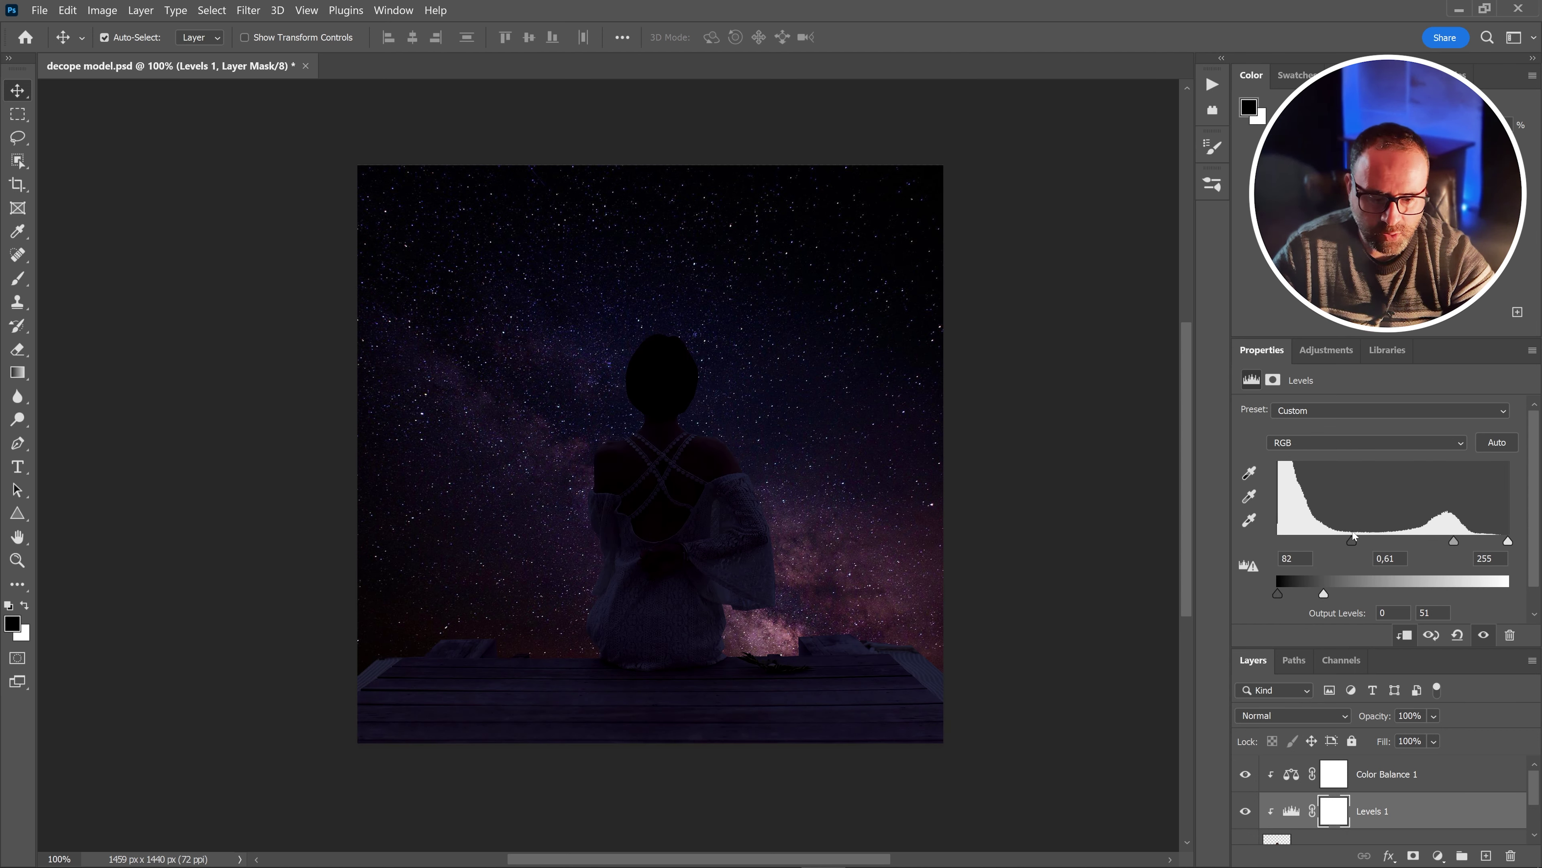
# Merge a copy of Layer 1 with its Levels and Color Balance adjustments, keeping the original hidden, and duplicate the merged layer
pyautogui.moveTo(1383, 650); pyautogui.dragTo(1379, 526)
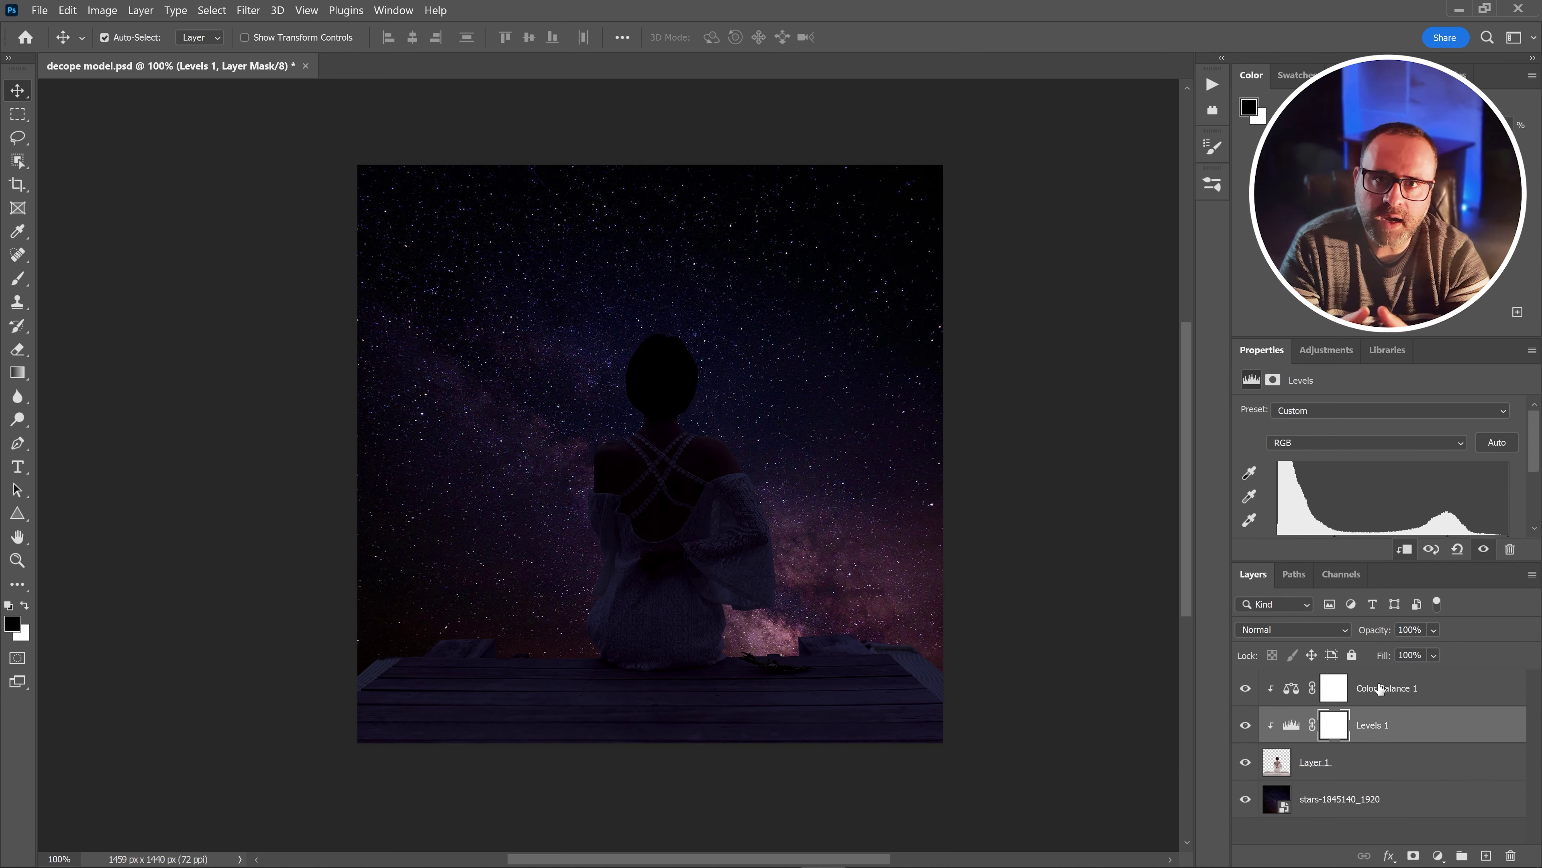
pyautogui.click(1322, 766)
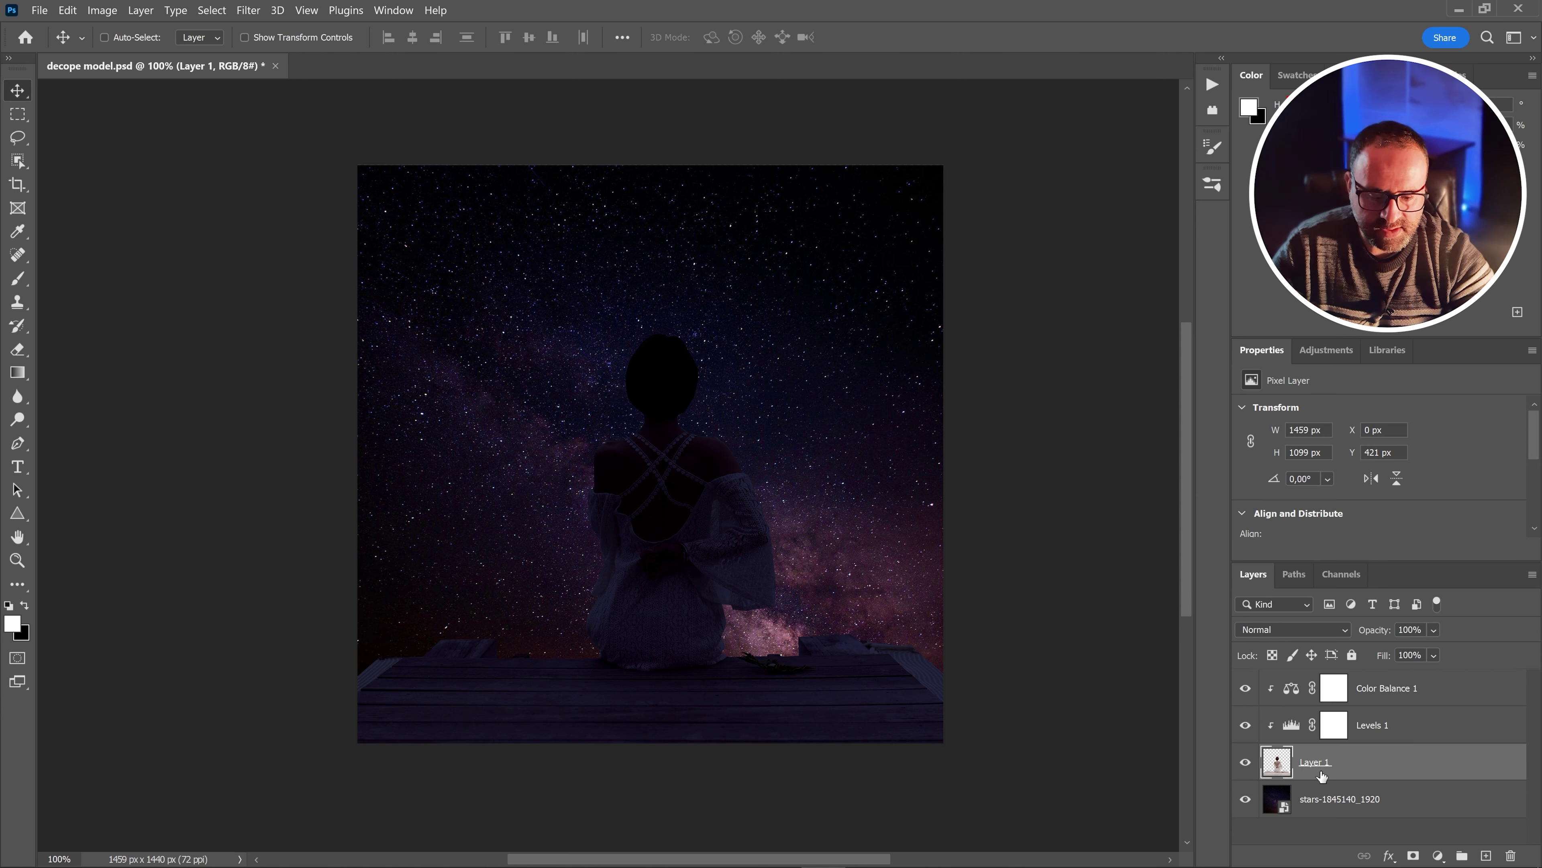
pyautogui.hotkey('ctrl', 'j')
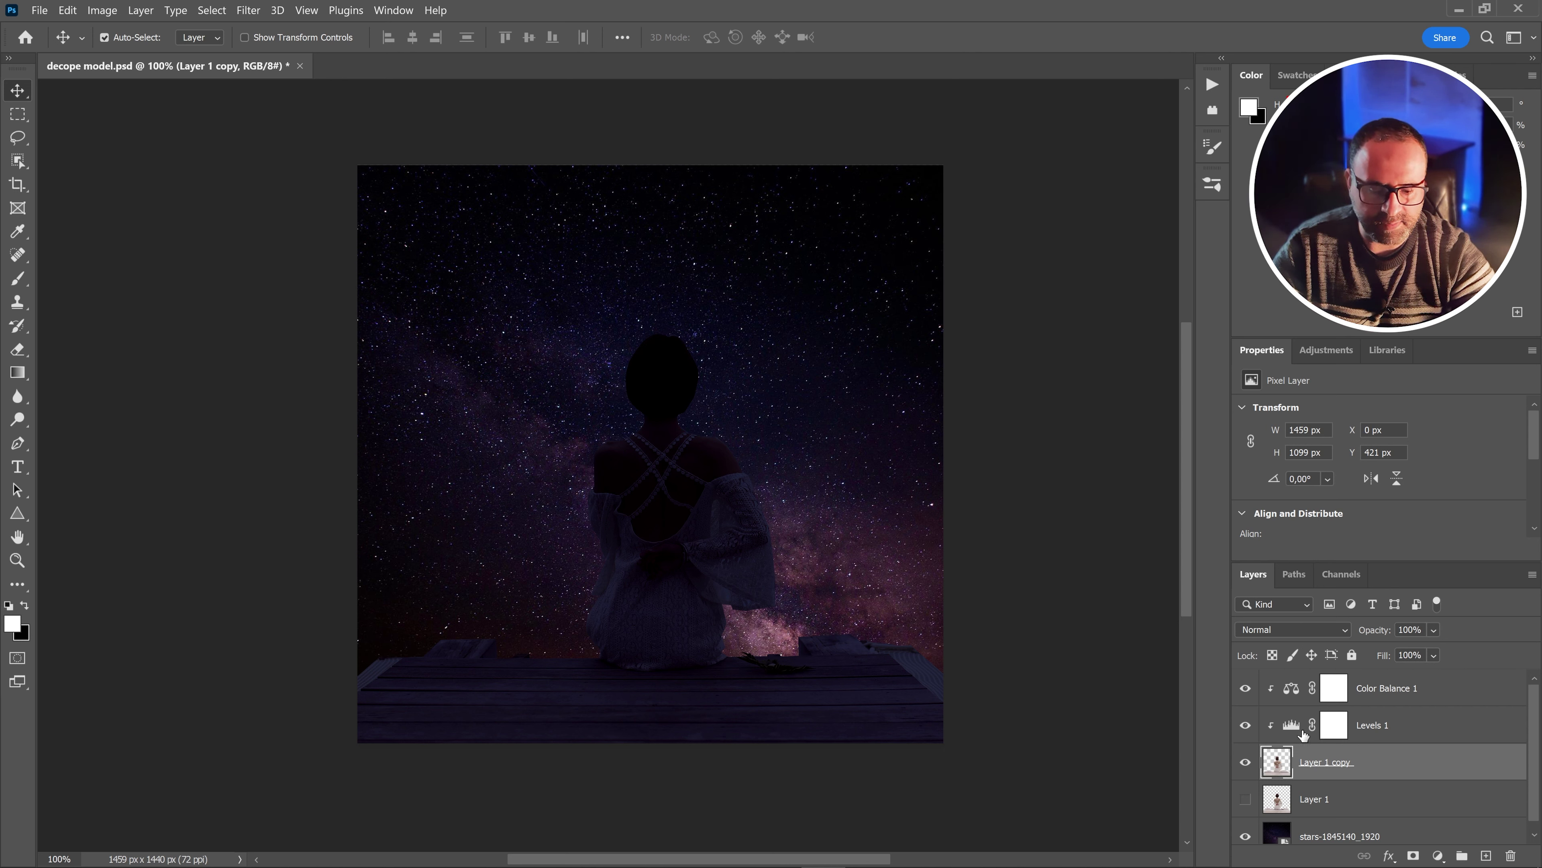
pyautogui.keyDown('shift'); pyautogui.click(1363, 689); pyautogui.keyUp('shift')
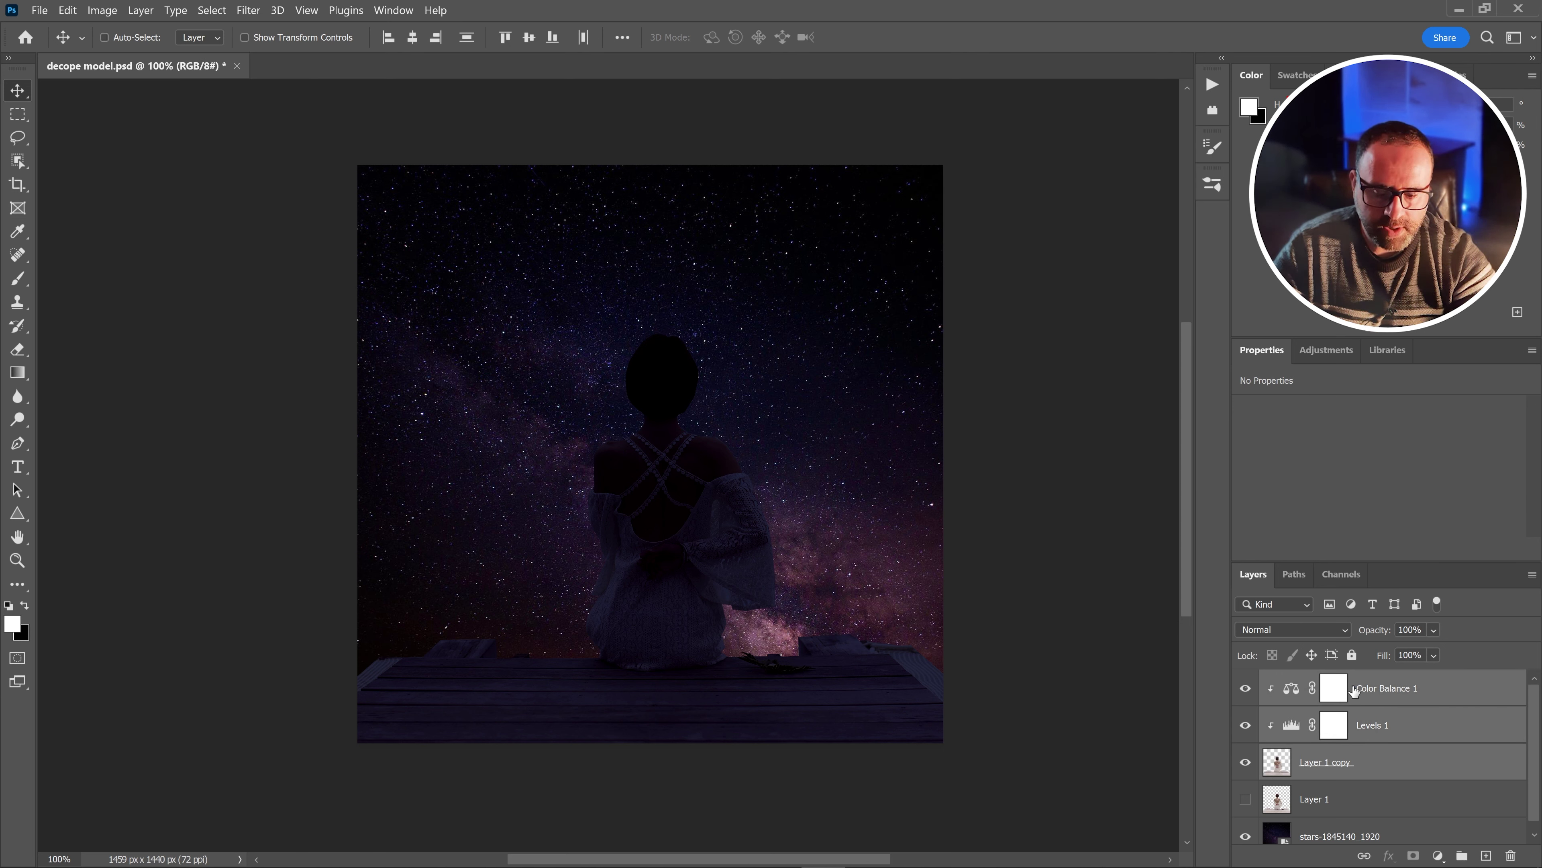
pyautogui.hotkey('ctrl', 'e')
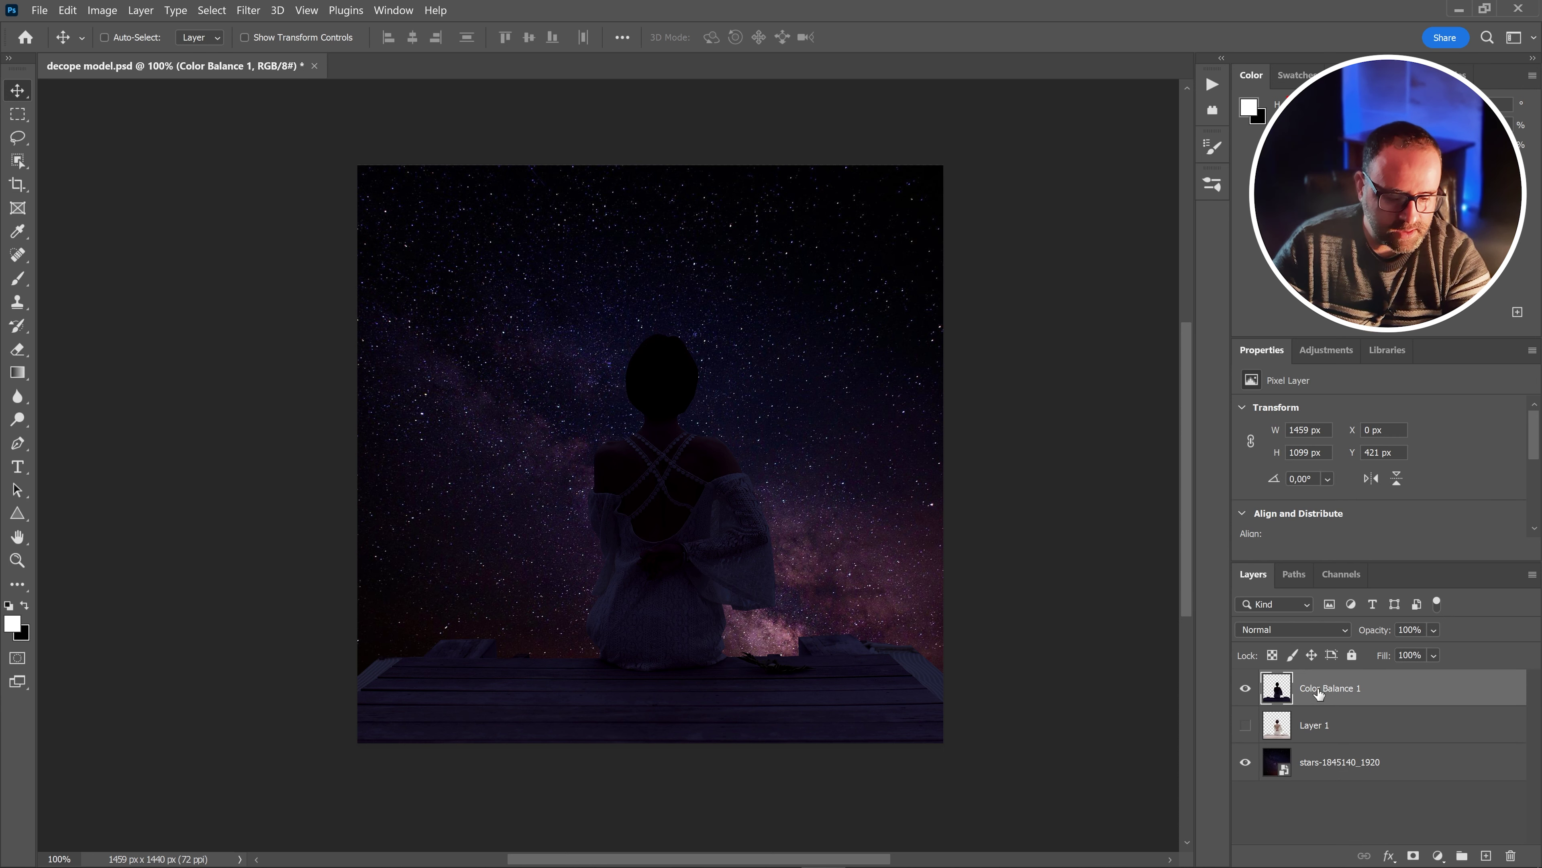
pyautogui.hotkey('ctrl', 'j')
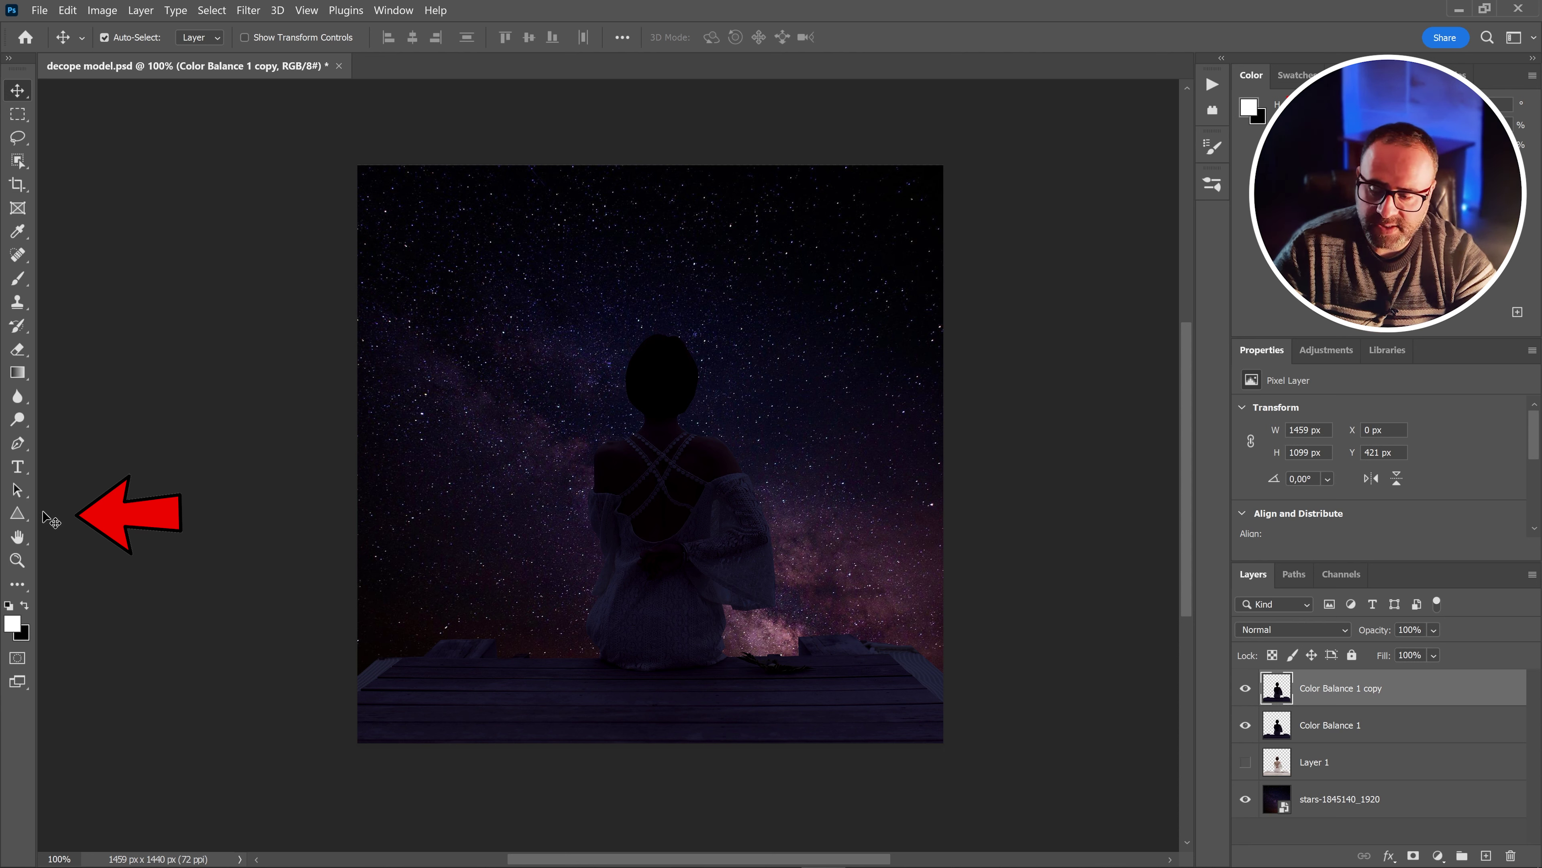
# Draw a circle about 620 px wide around the woman's head with the Ellipse tool and fill it with white
pyautogui.rightClick(20, 517)
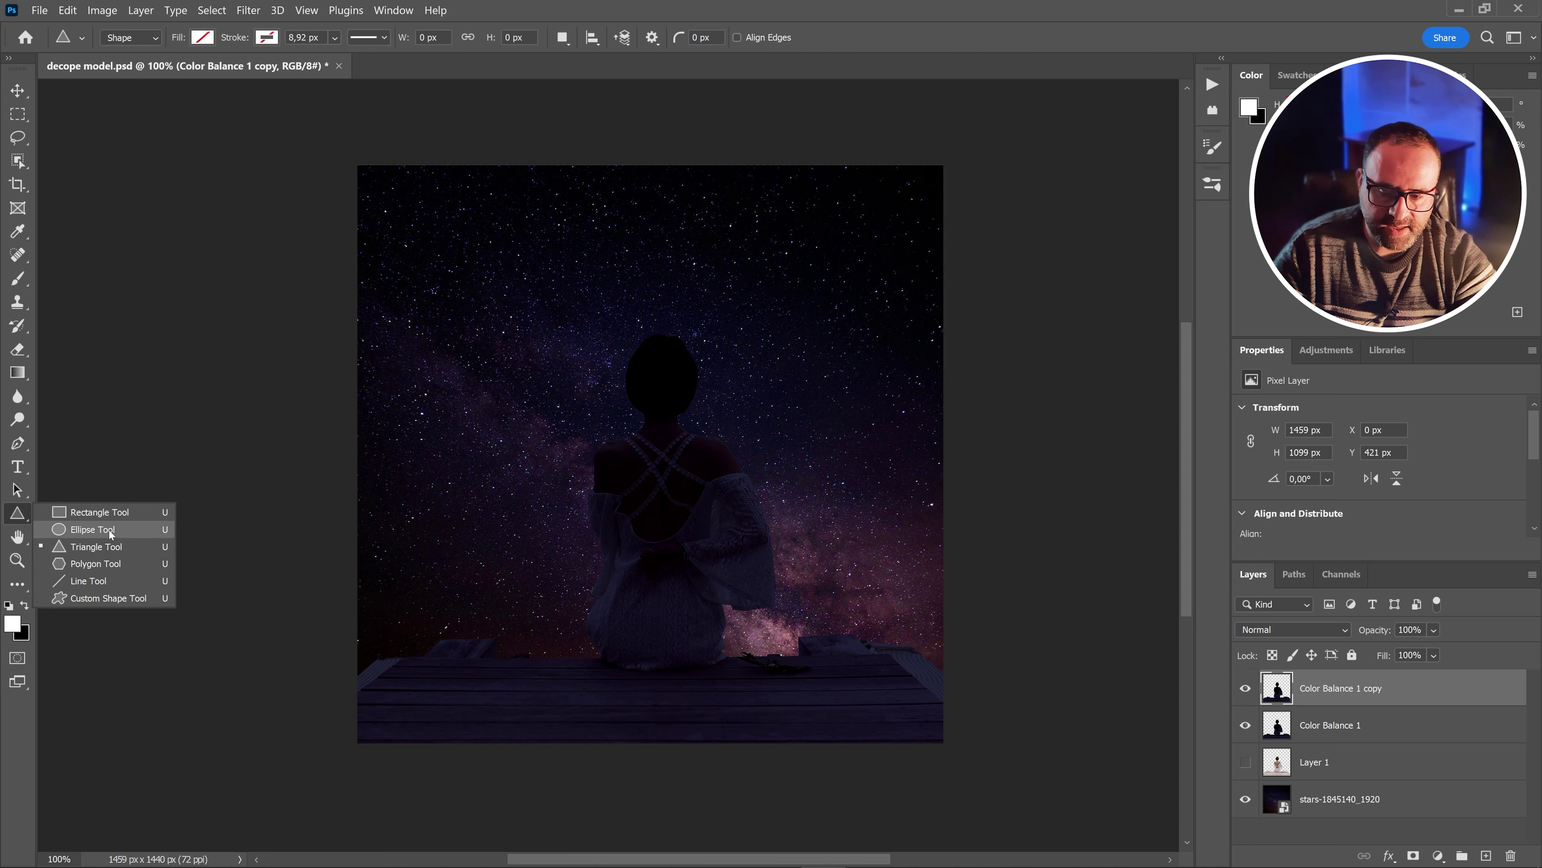
pyautogui.click(60, 526)
pyautogui.moveTo(546, 258); pyautogui.dragTo(795, 508)
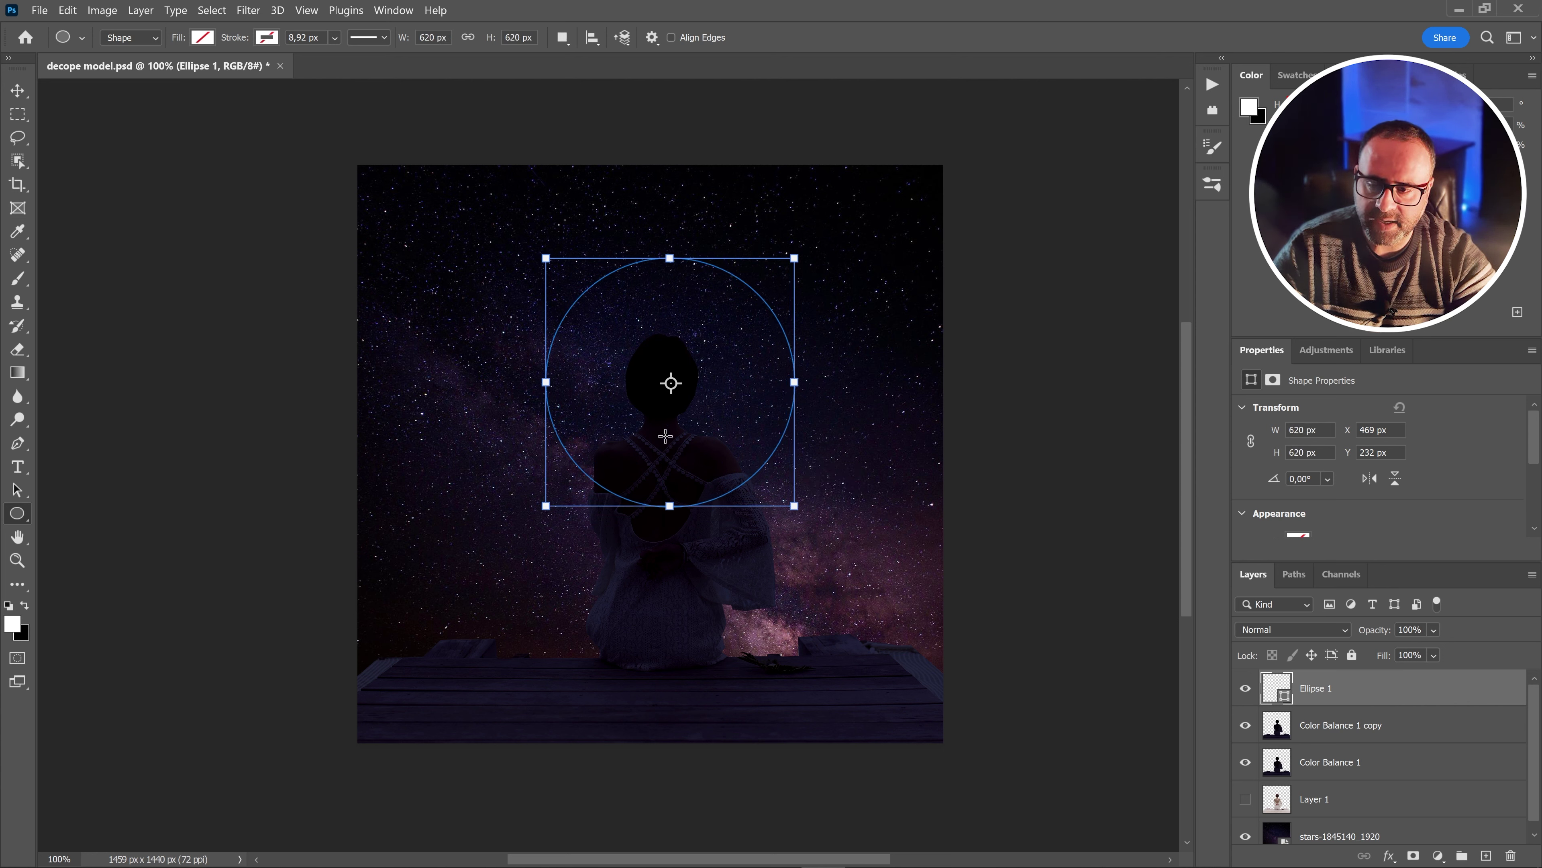
pyautogui.click(199, 41)
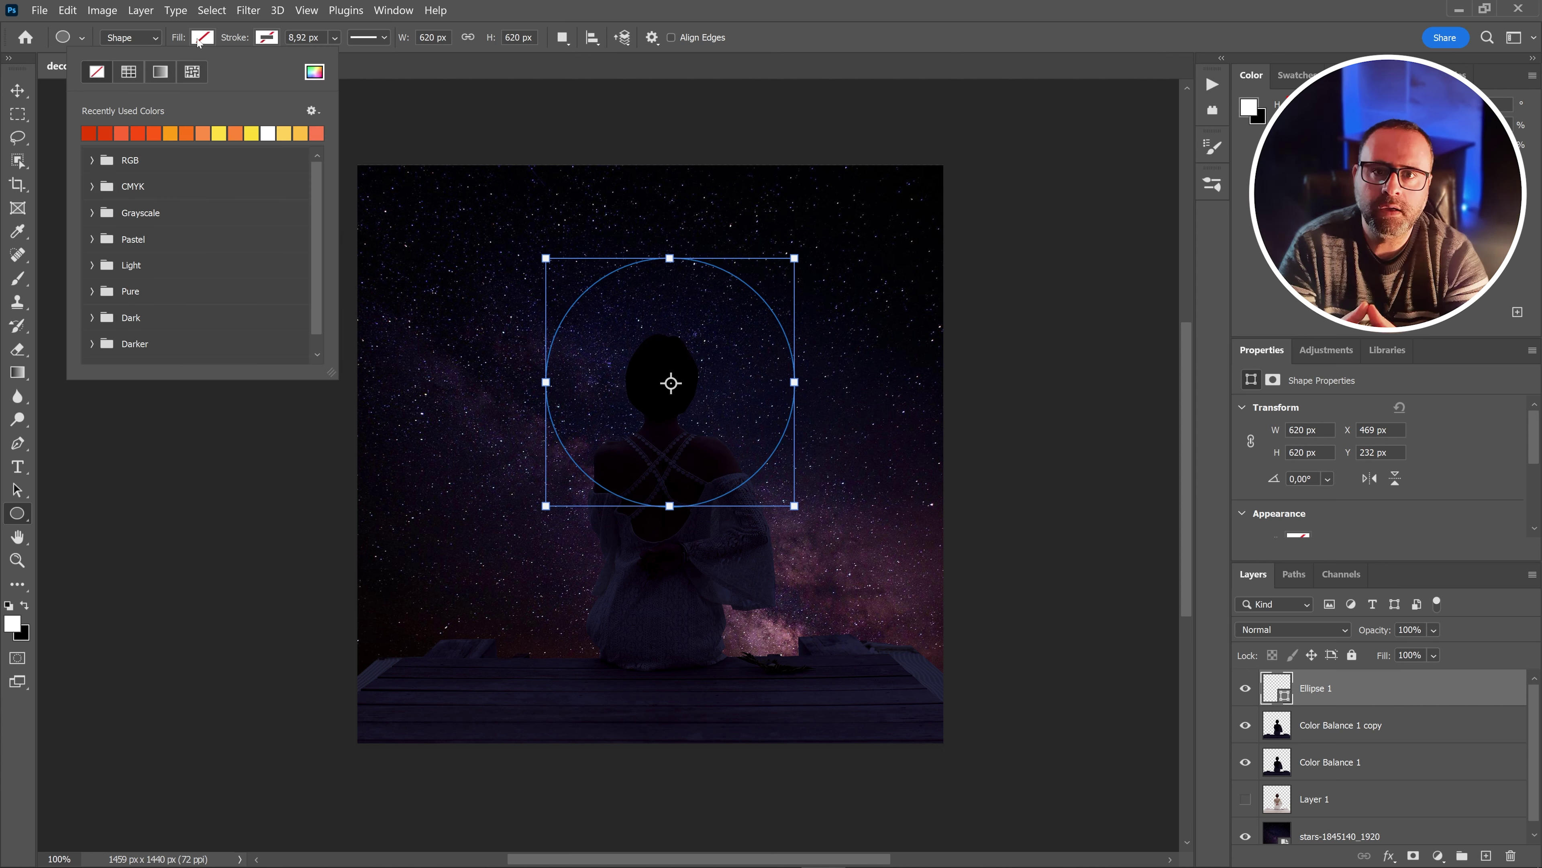
pyautogui.click(272, 133)
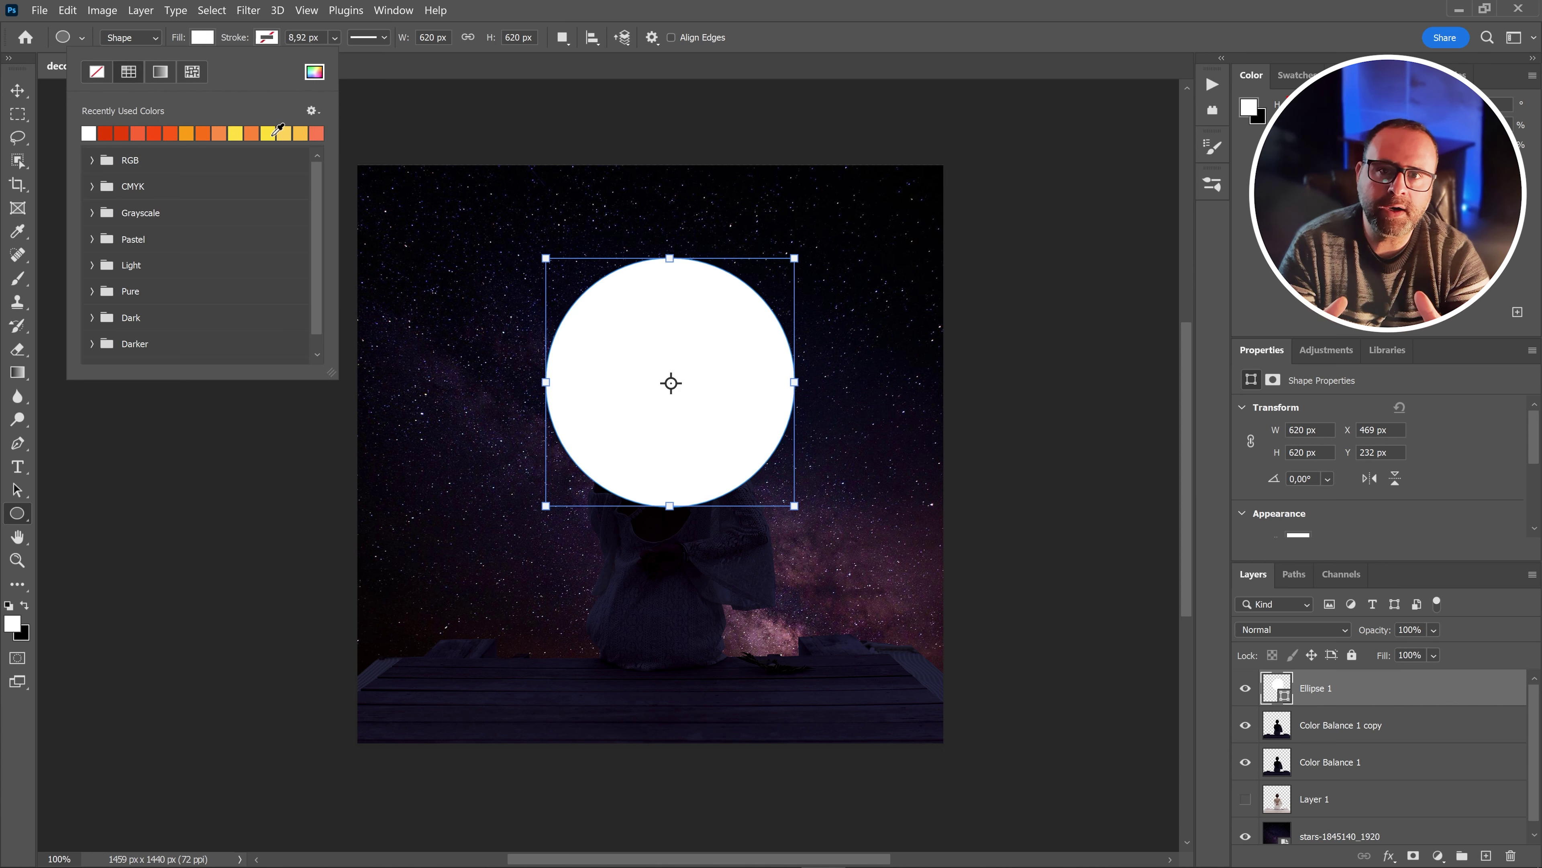
pyautogui.click(259, 40)
pyautogui.press('v')
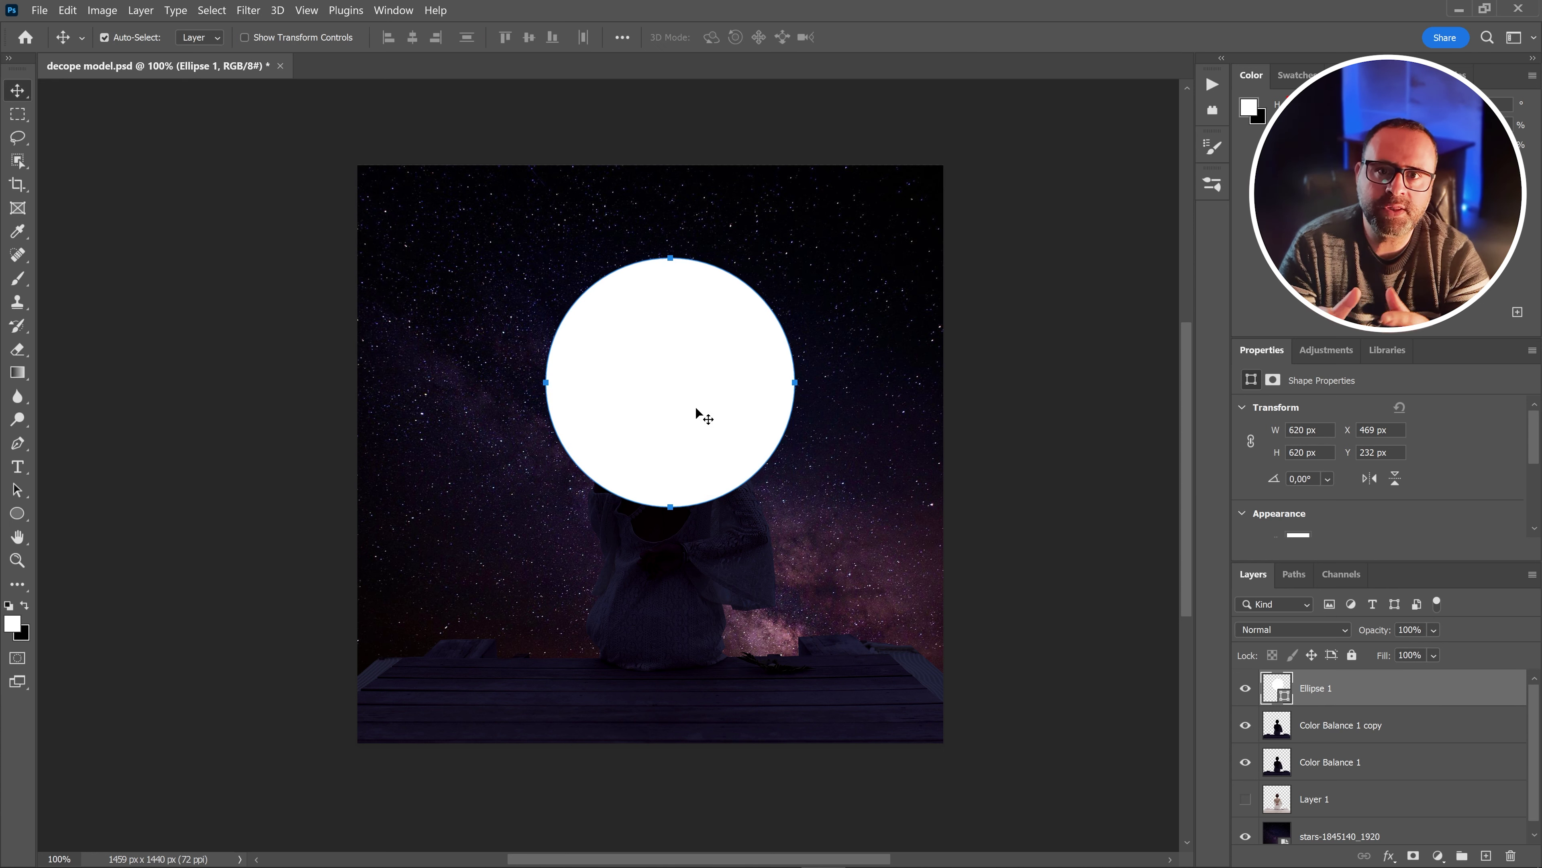
# Move the circle layer beneath both merged woman layers and position the circle behind her head at about X 447, Y 148 px
pyautogui.moveTo(685, 391); pyautogui.dragTo(673, 373)
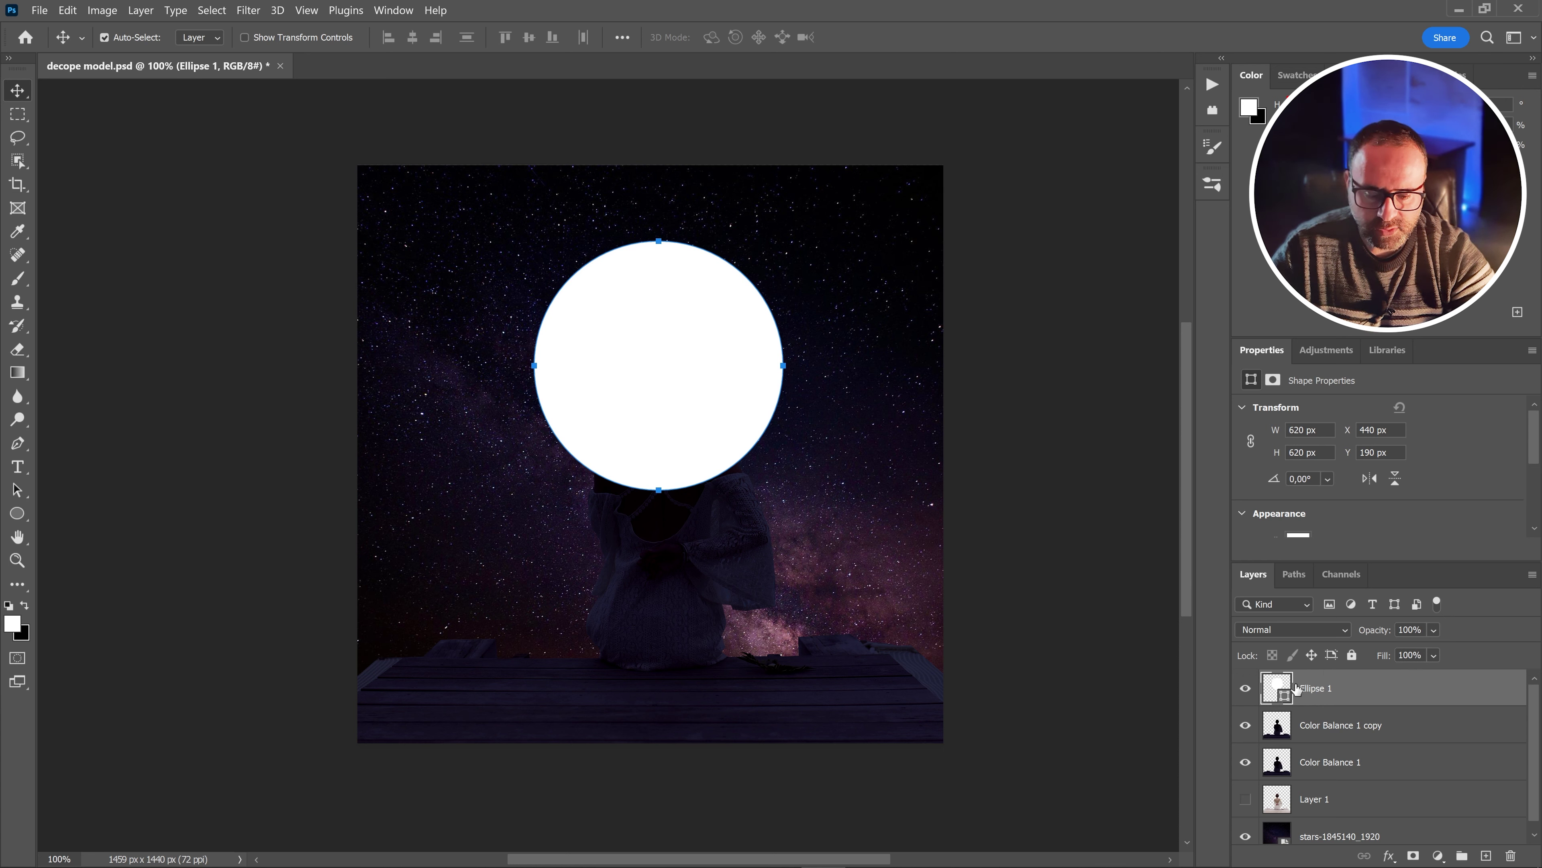
pyautogui.moveTo(1294, 697); pyautogui.dragTo(1281, 785)
pyautogui.moveTo(758, 429)
pyautogui.mouseDown()
pyautogui.moveTo(760, 396)
pyautogui.moveTo(761, 408)
pyautogui.mouseUp()
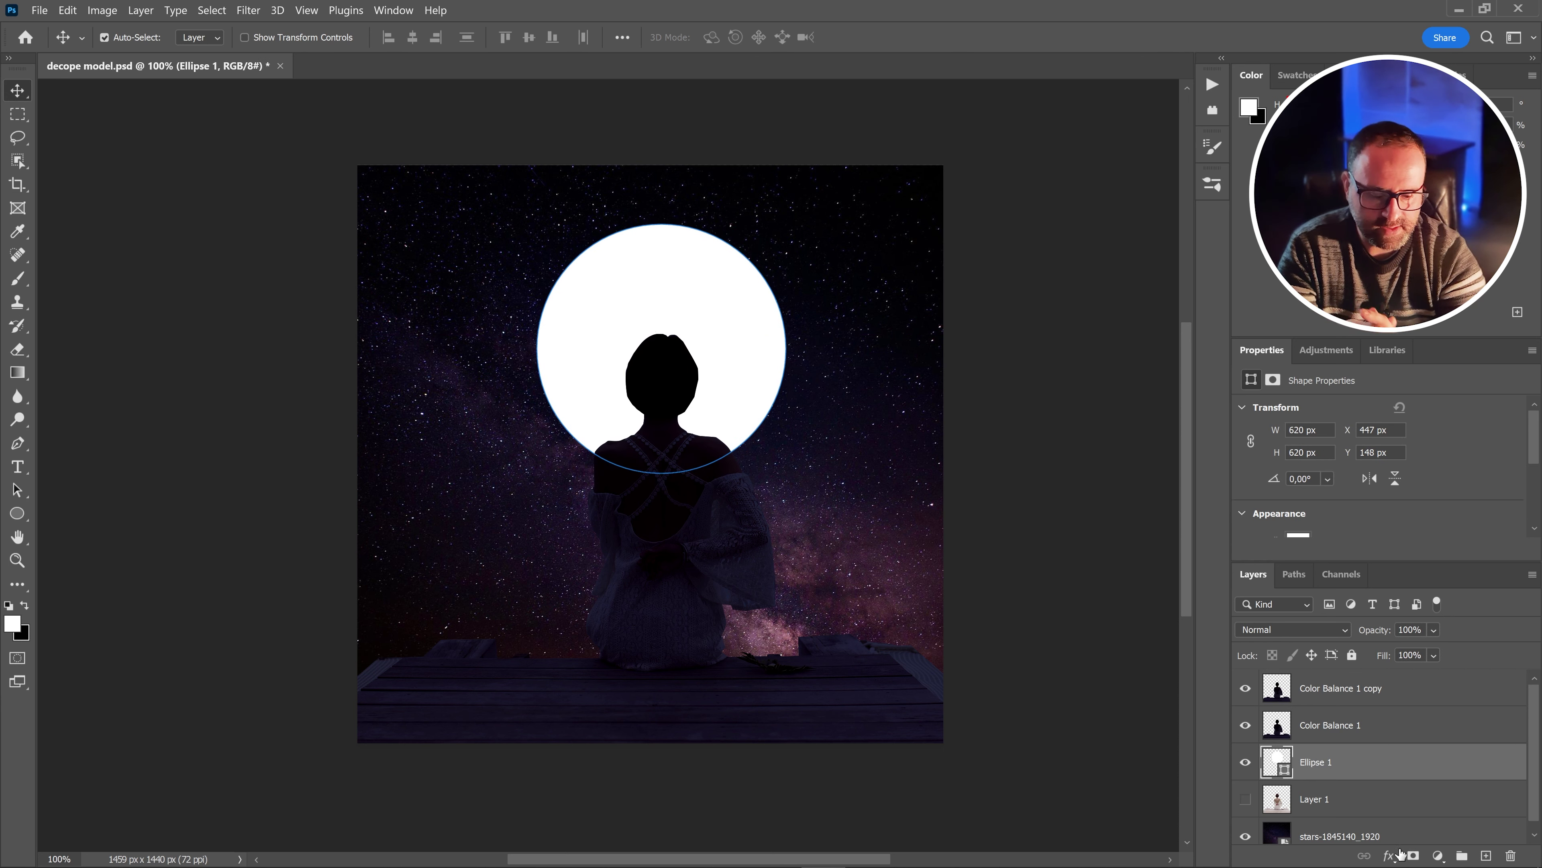
# Add a white Outer Glow with a size of 43 px to the circle layer
pyautogui.click(1389, 857)
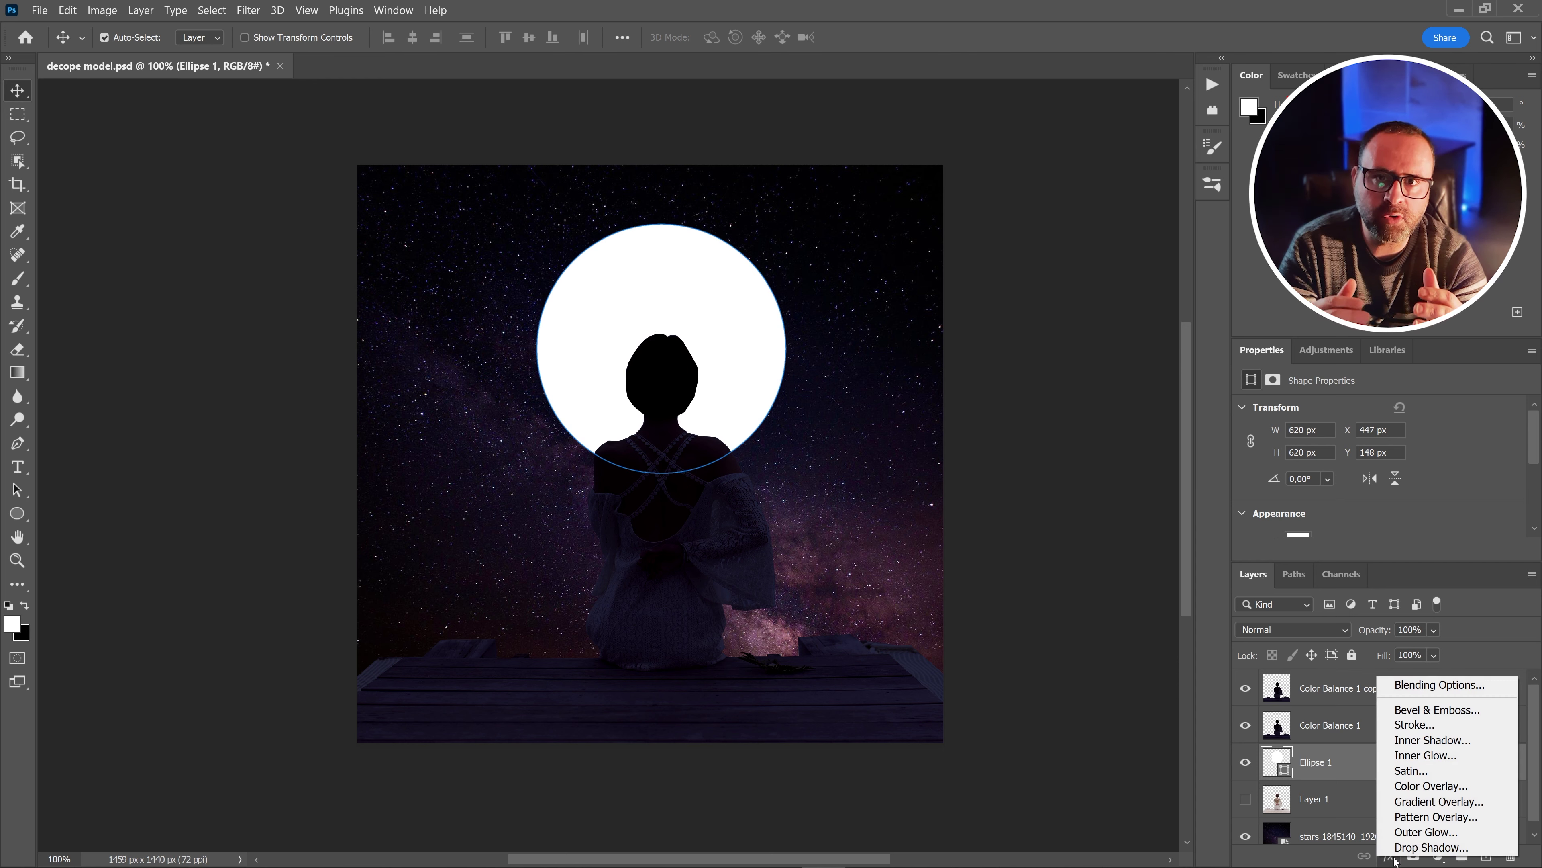
pyautogui.click(1419, 832)
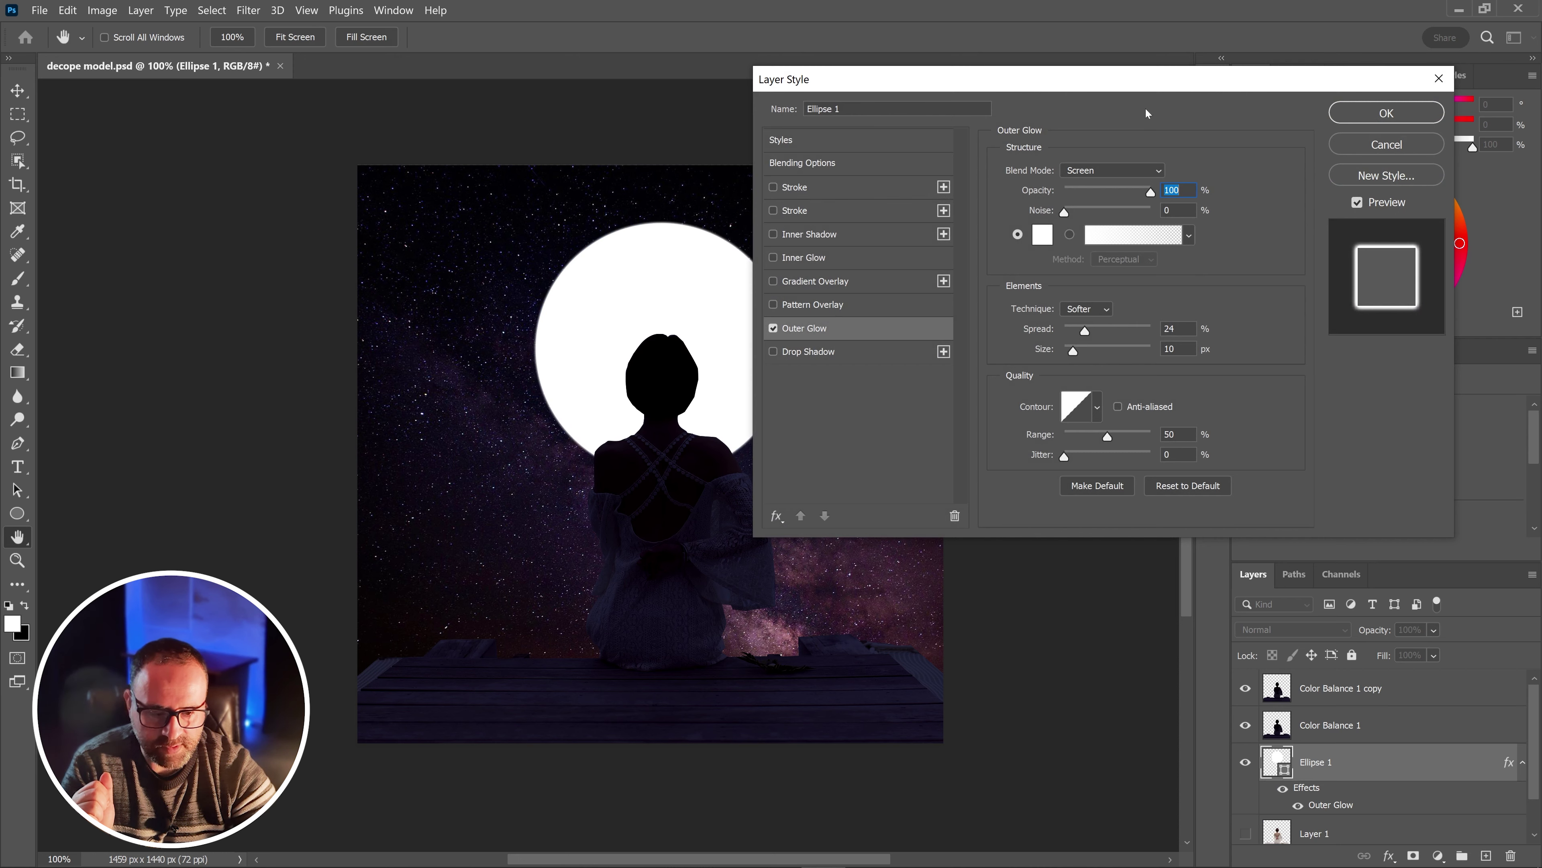
pyautogui.moveTo(1133, 79); pyautogui.dragTo(1233, 81)
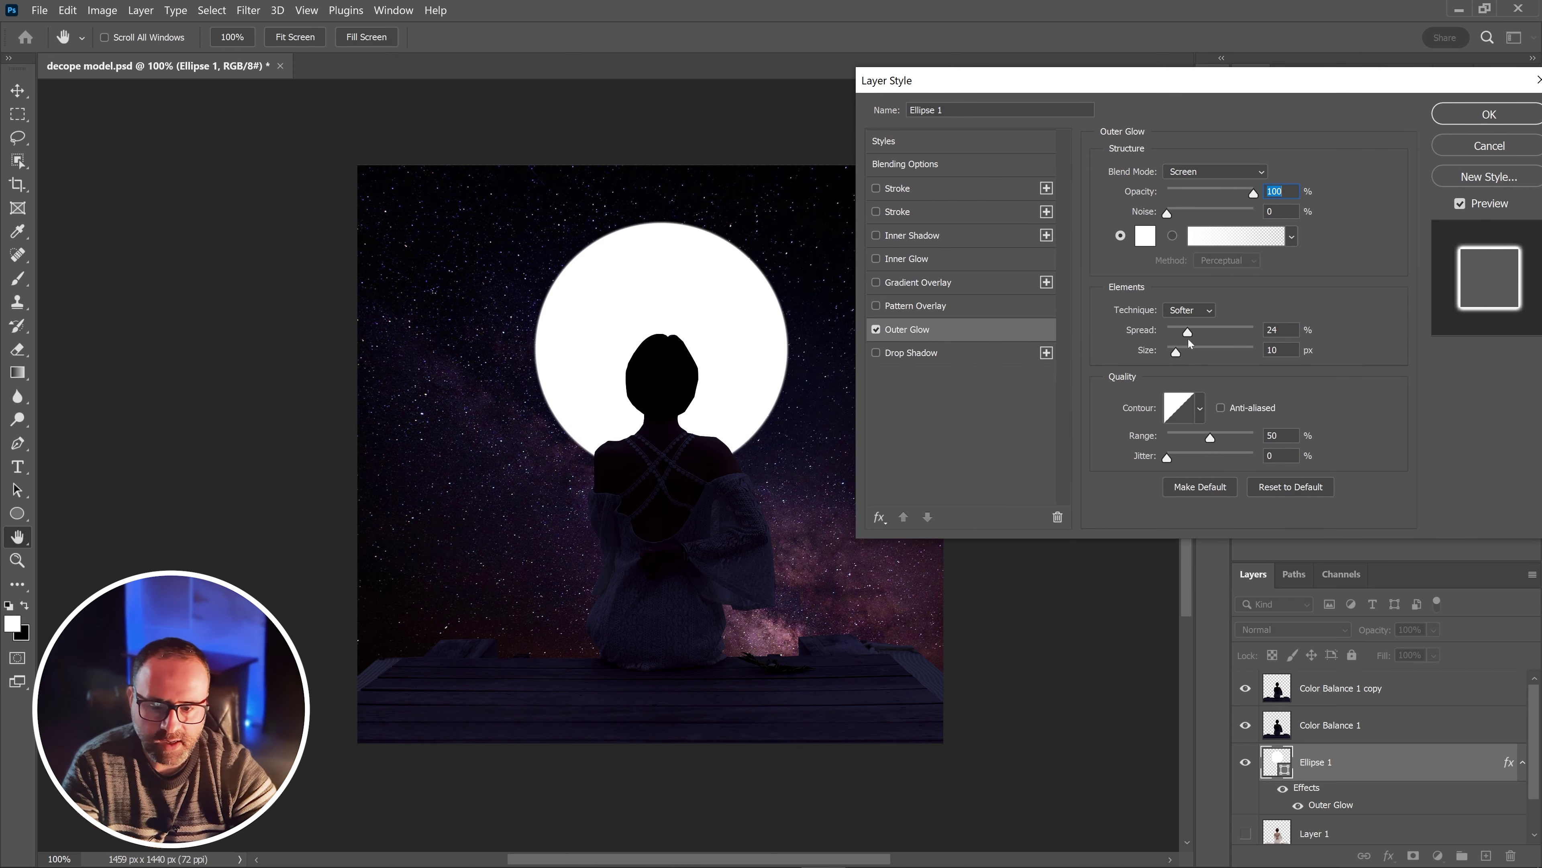
pyautogui.moveTo(1176, 353); pyautogui.dragTo(1187, 351)
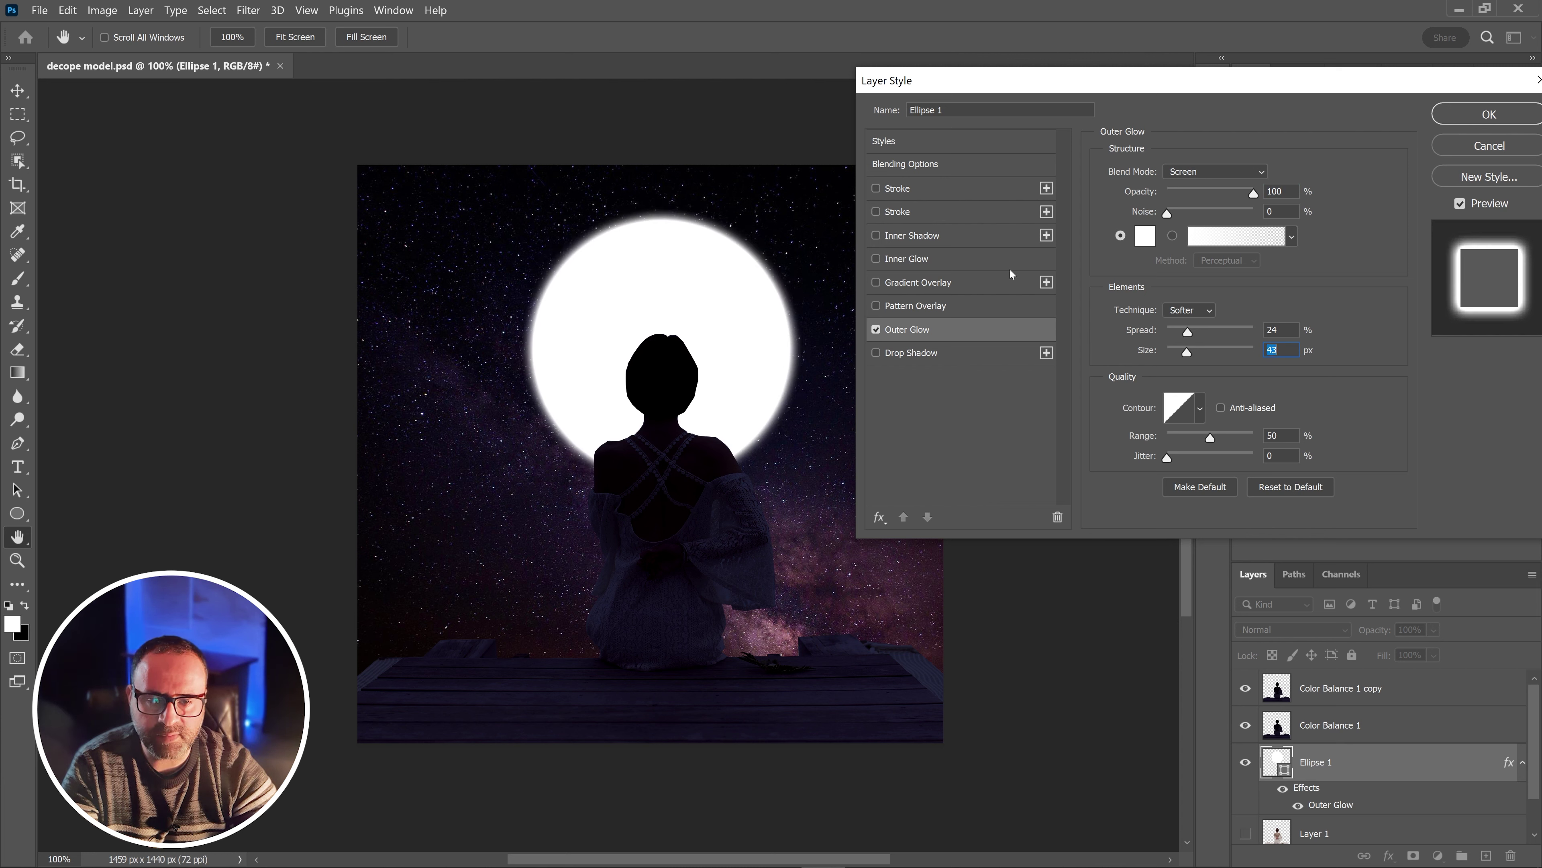
pyautogui.click(1238, 177)
pyautogui.click(1238, 312)
pyautogui.click(1470, 116)
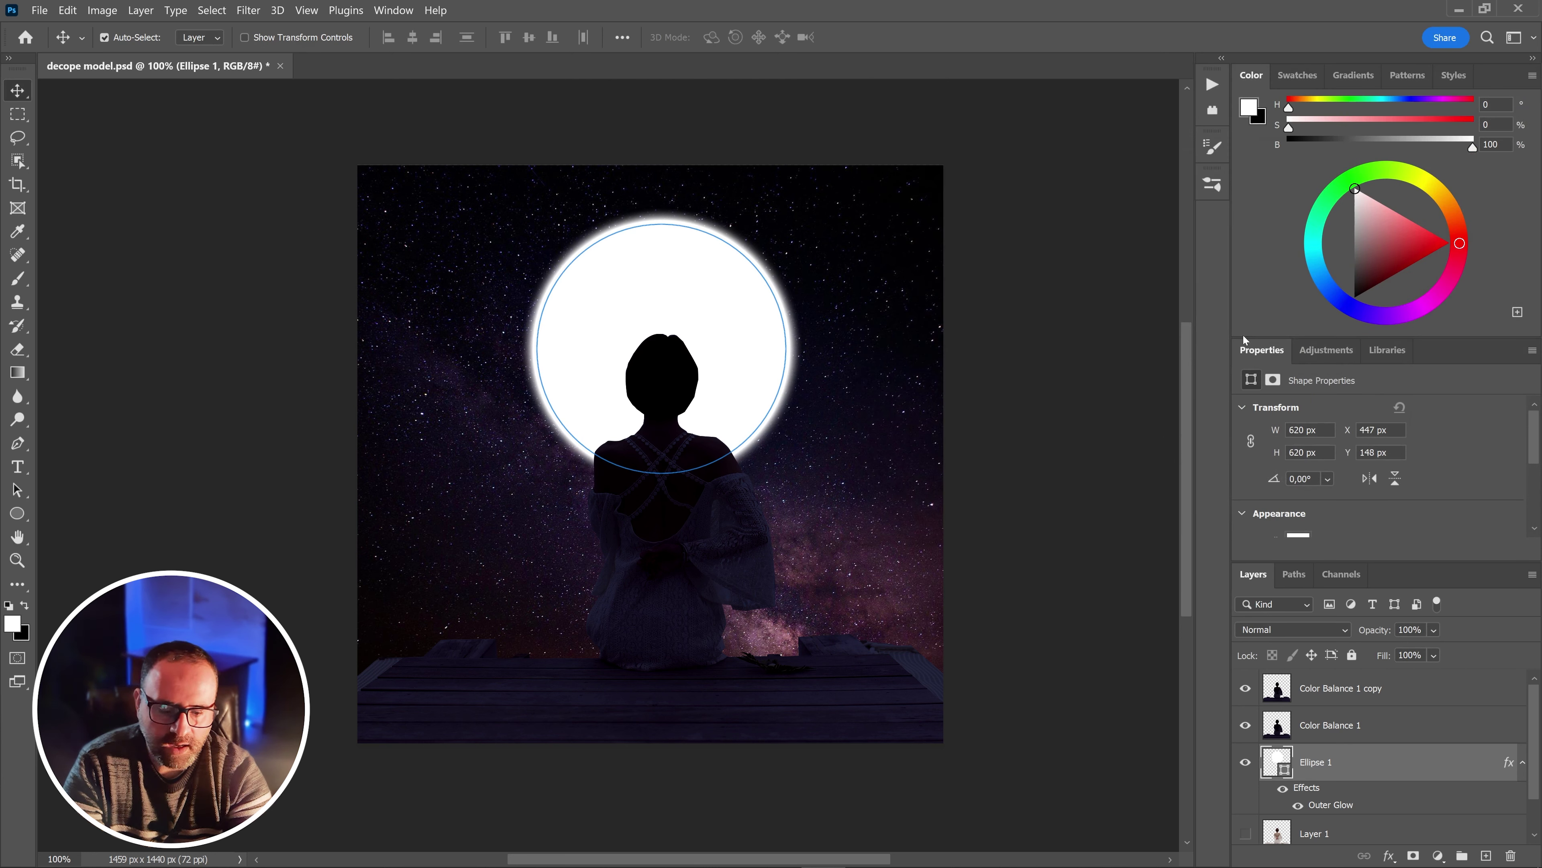
pyautogui.click(1086, 345)
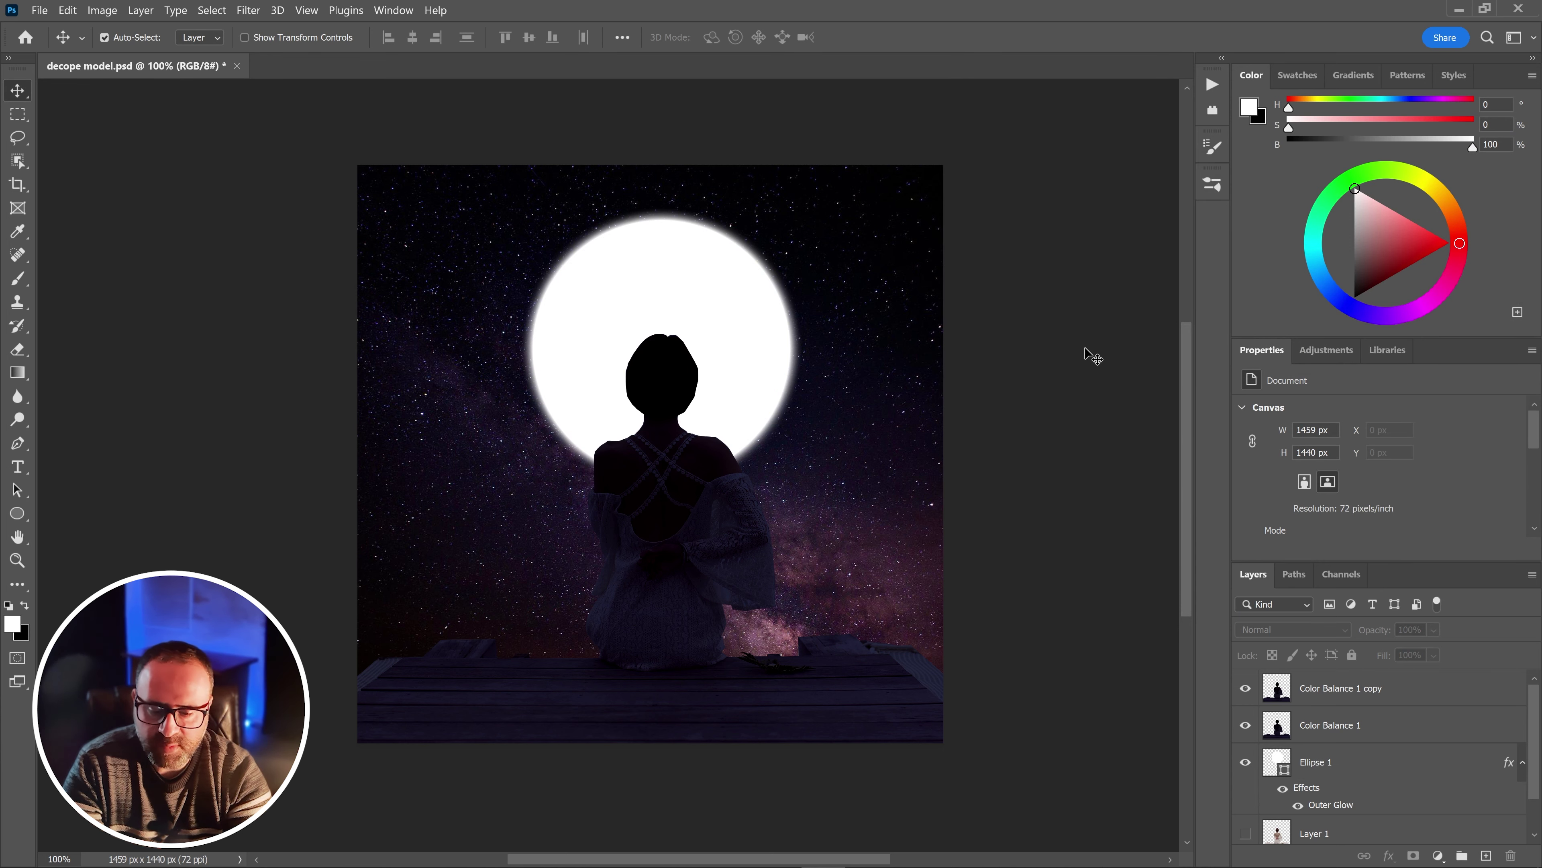
pyautogui.hotkey('ctrl', '+')
pyautogui.hotkey('ctrl', '+')
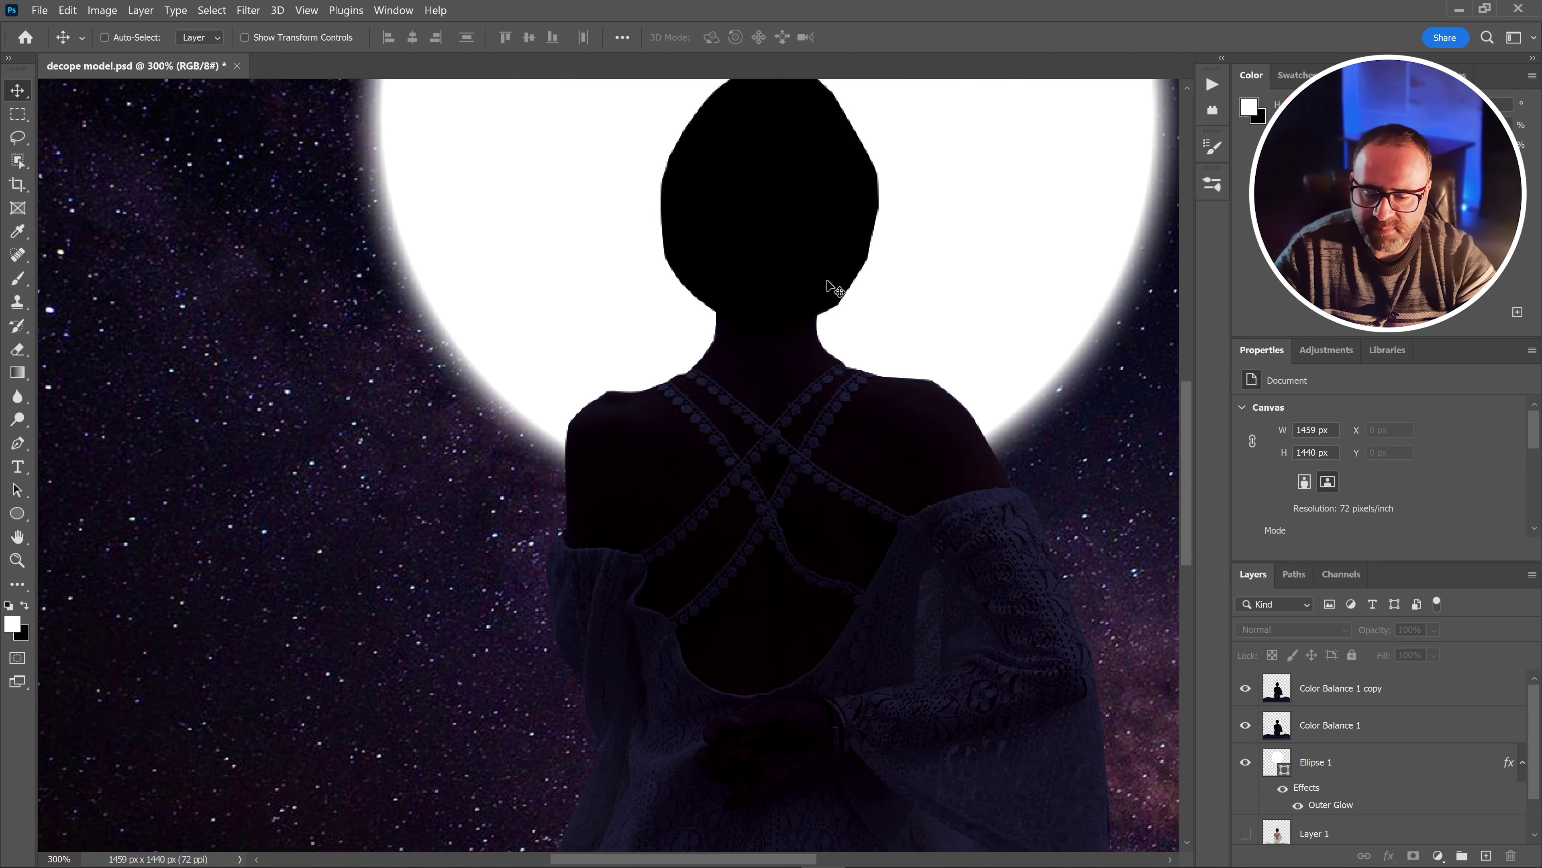
pyautogui.hotkey('ctrl', '-')
pyautogui.hotkey('ctrl', '-')
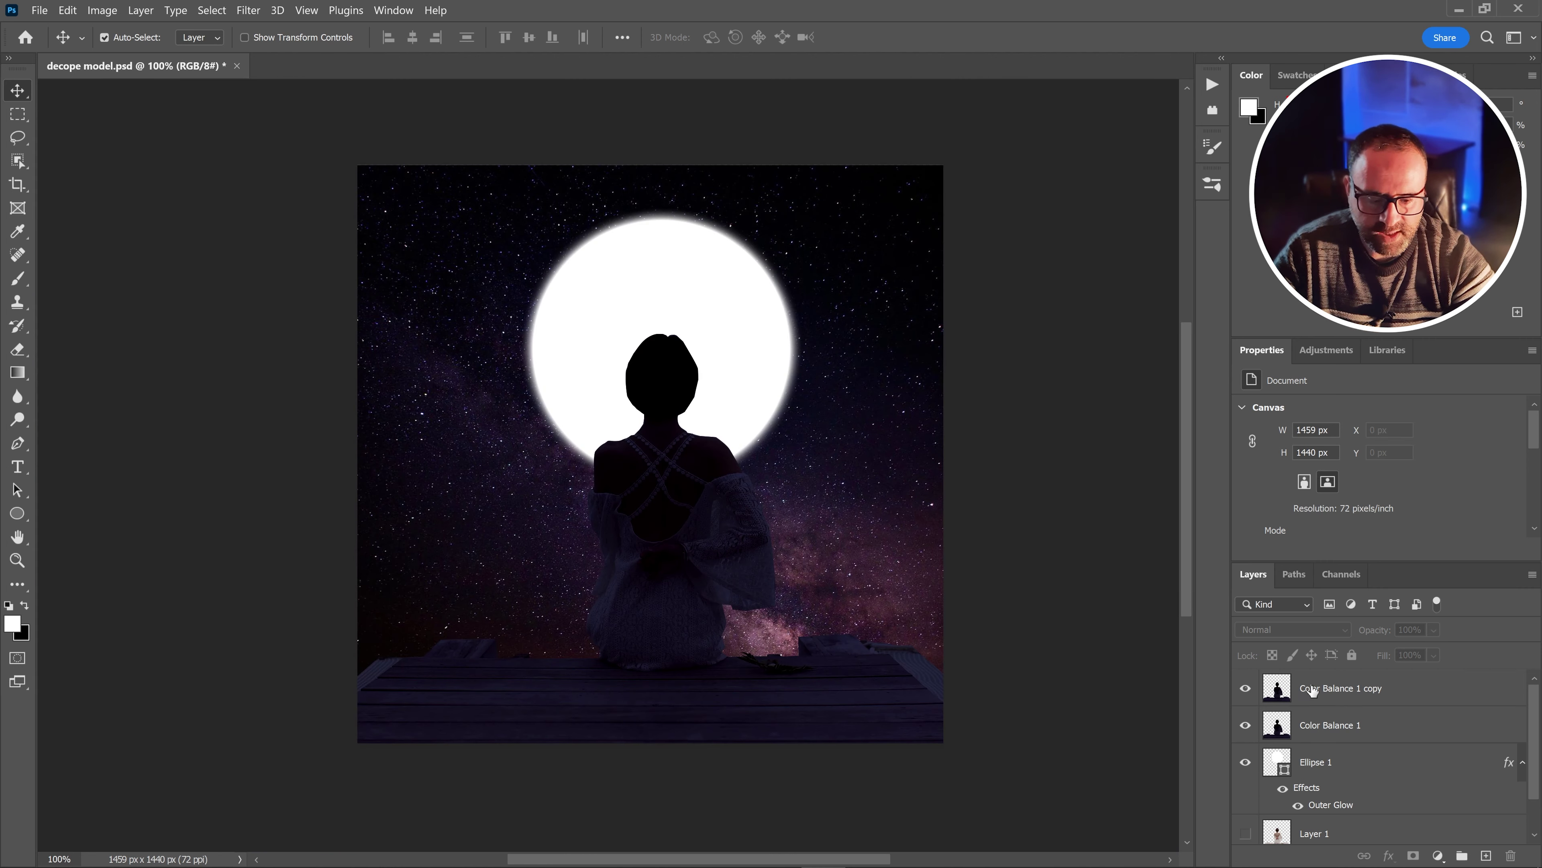
# Hide the Color Balance 1 copy layer and enable a white Inner Glow on the Color Balance 1 layer
pyautogui.click(1246, 690)
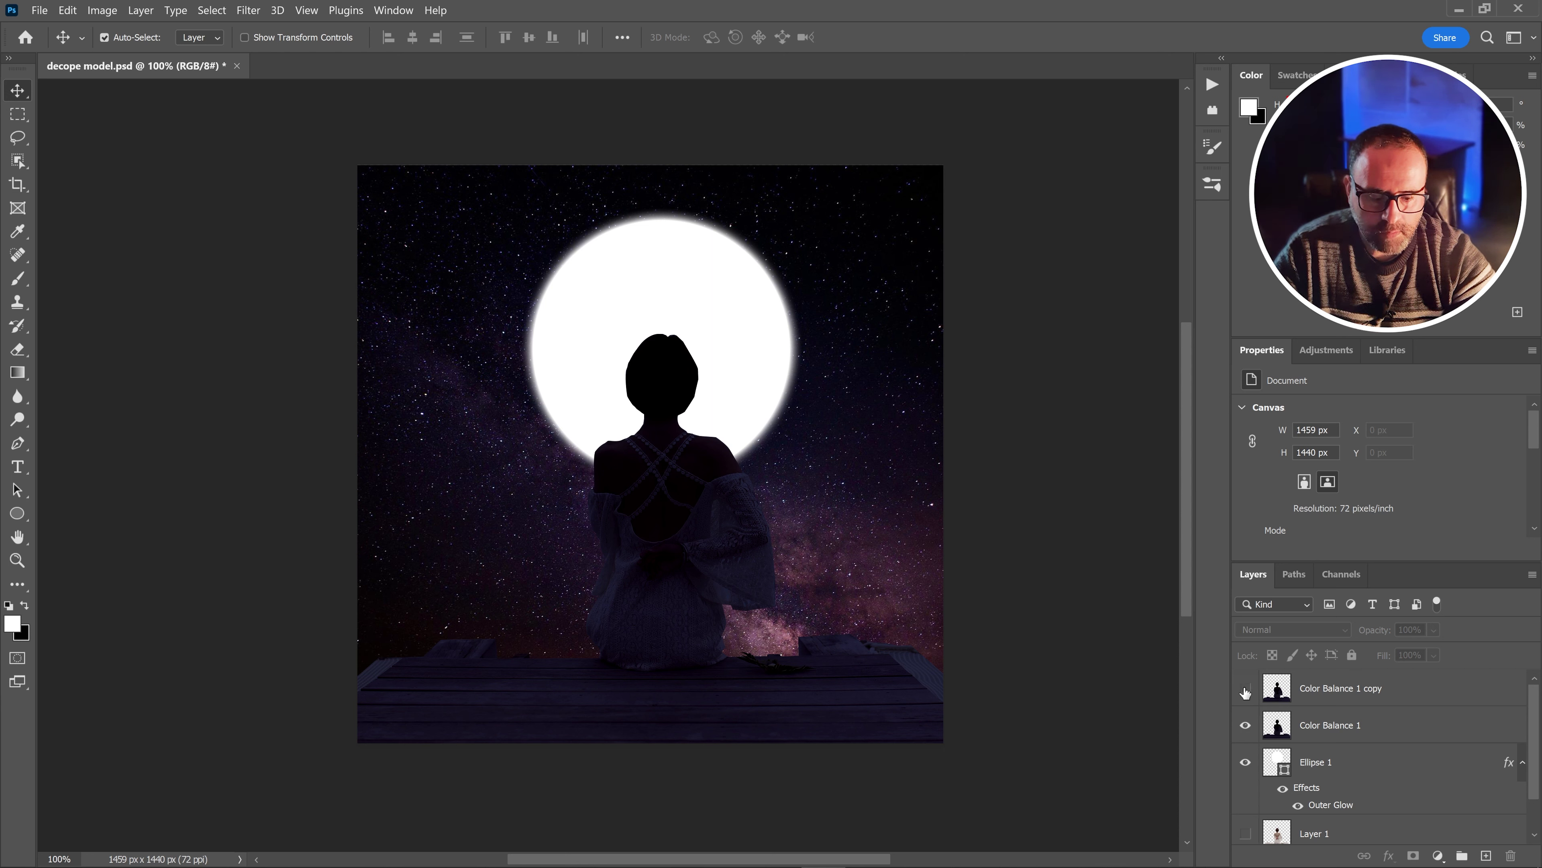
pyautogui.click(1330, 726)
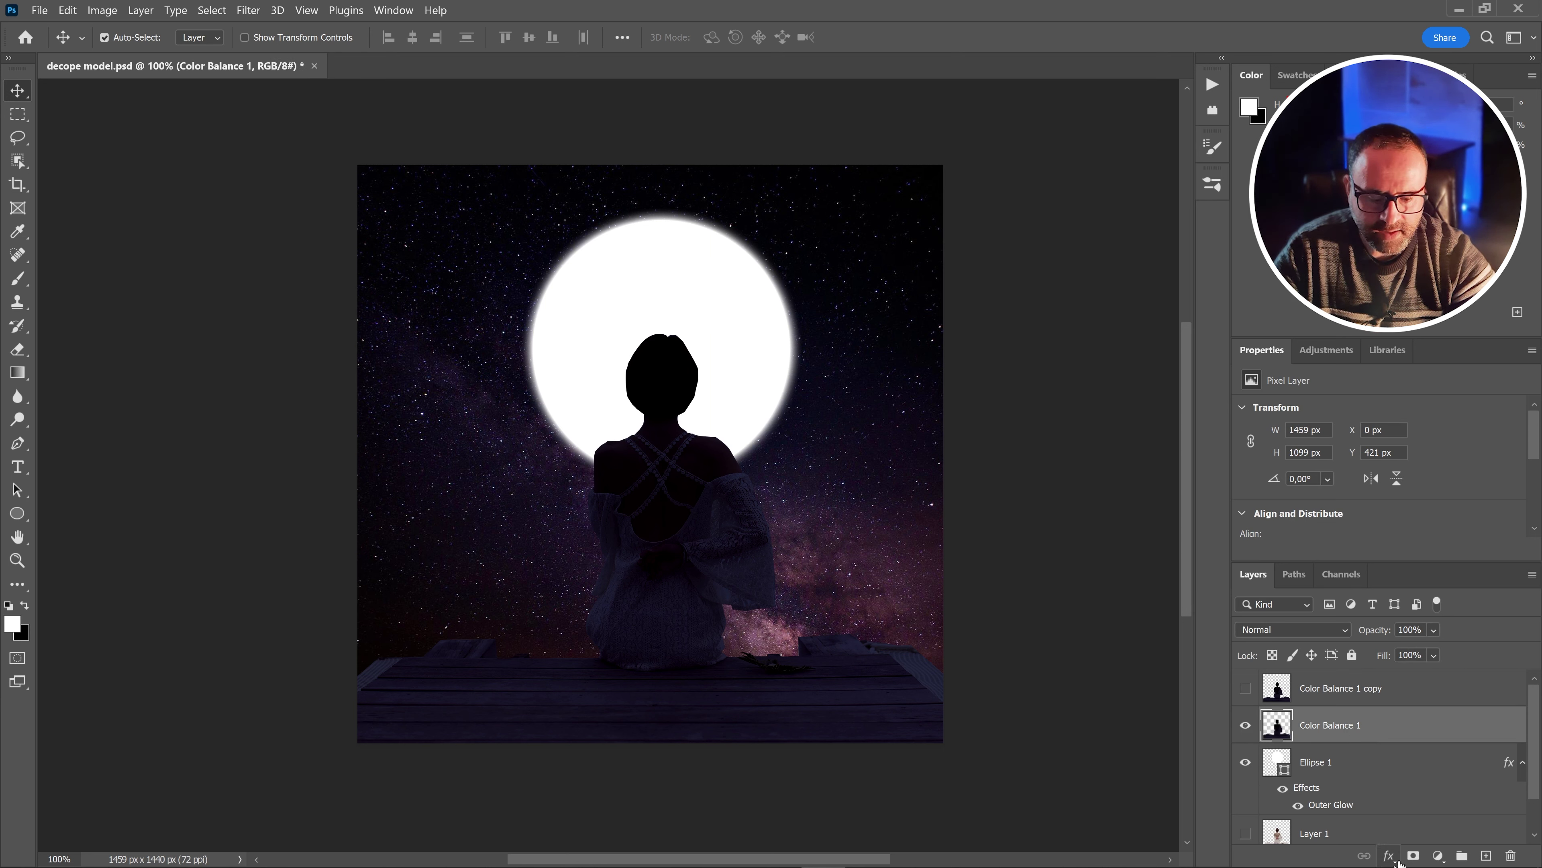
pyautogui.click(1389, 856)
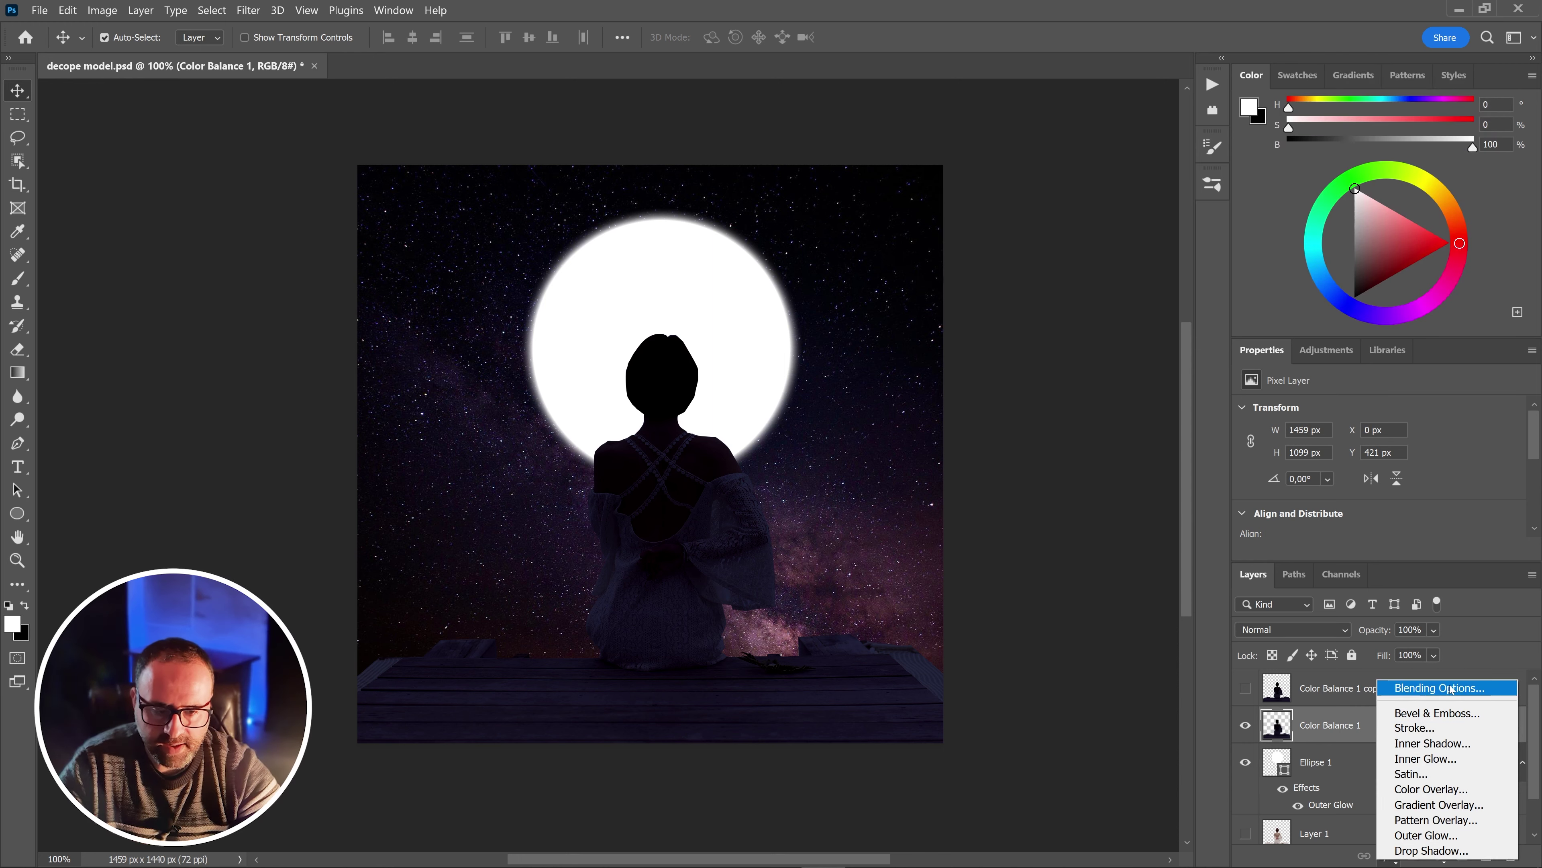
pyautogui.click(1433, 688)
pyautogui.click(894, 267)
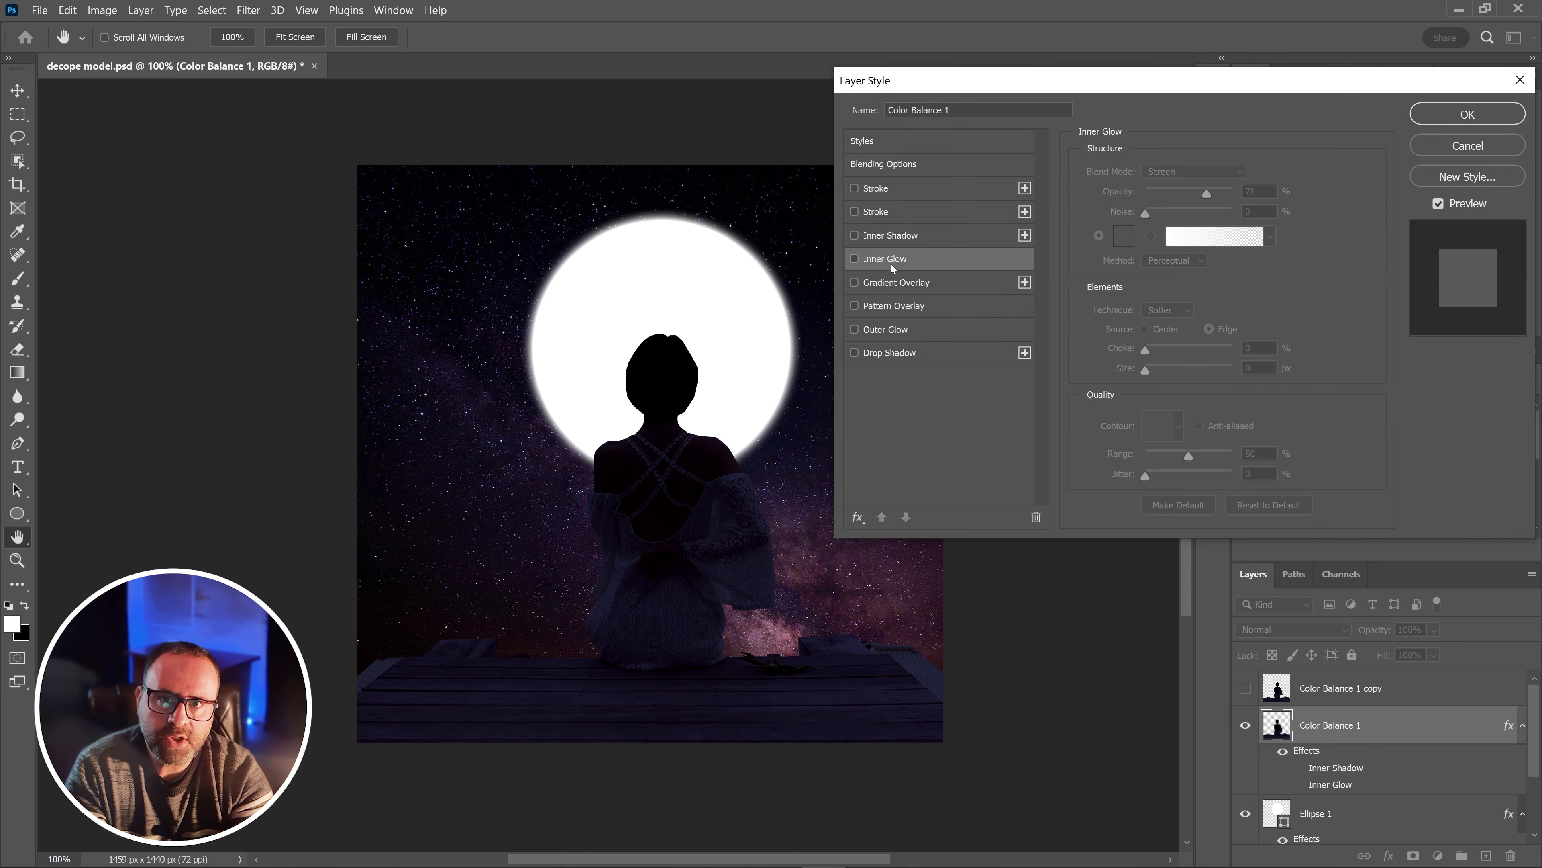
pyautogui.click(890, 262)
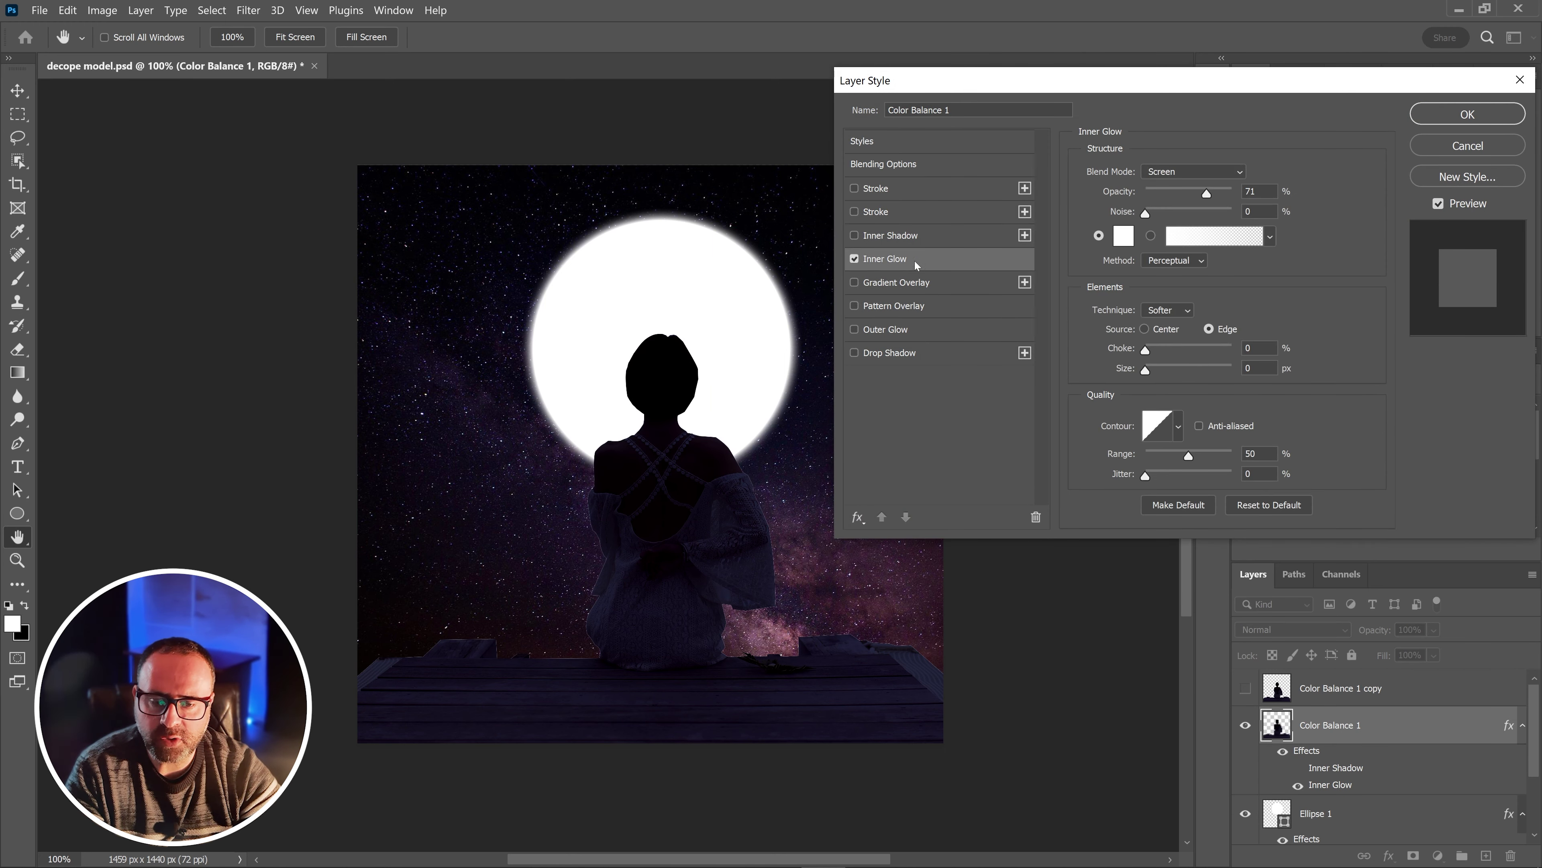
# Set the Inner Glow's size to 21 px and its opacity to 59%, and apply the layer style
pyautogui.moveTo(1143, 369); pyautogui.dragTo(1159, 366)
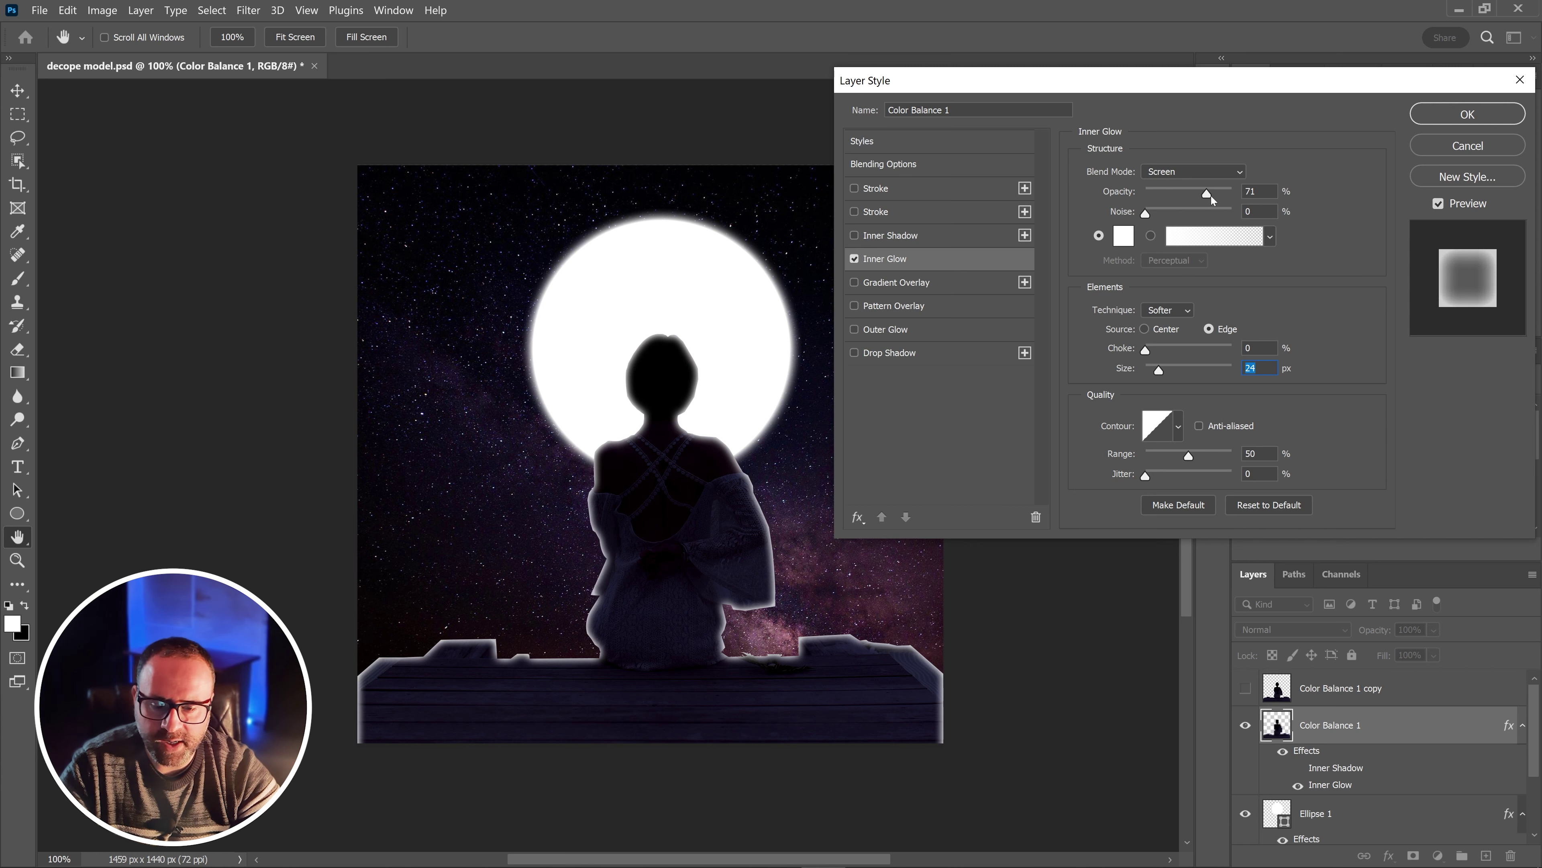
pyautogui.moveTo(1211, 195)
pyautogui.mouseDown()
pyautogui.moveTo(1227, 196)
pyautogui.moveTo(1197, 198)
pyautogui.mouseUp()
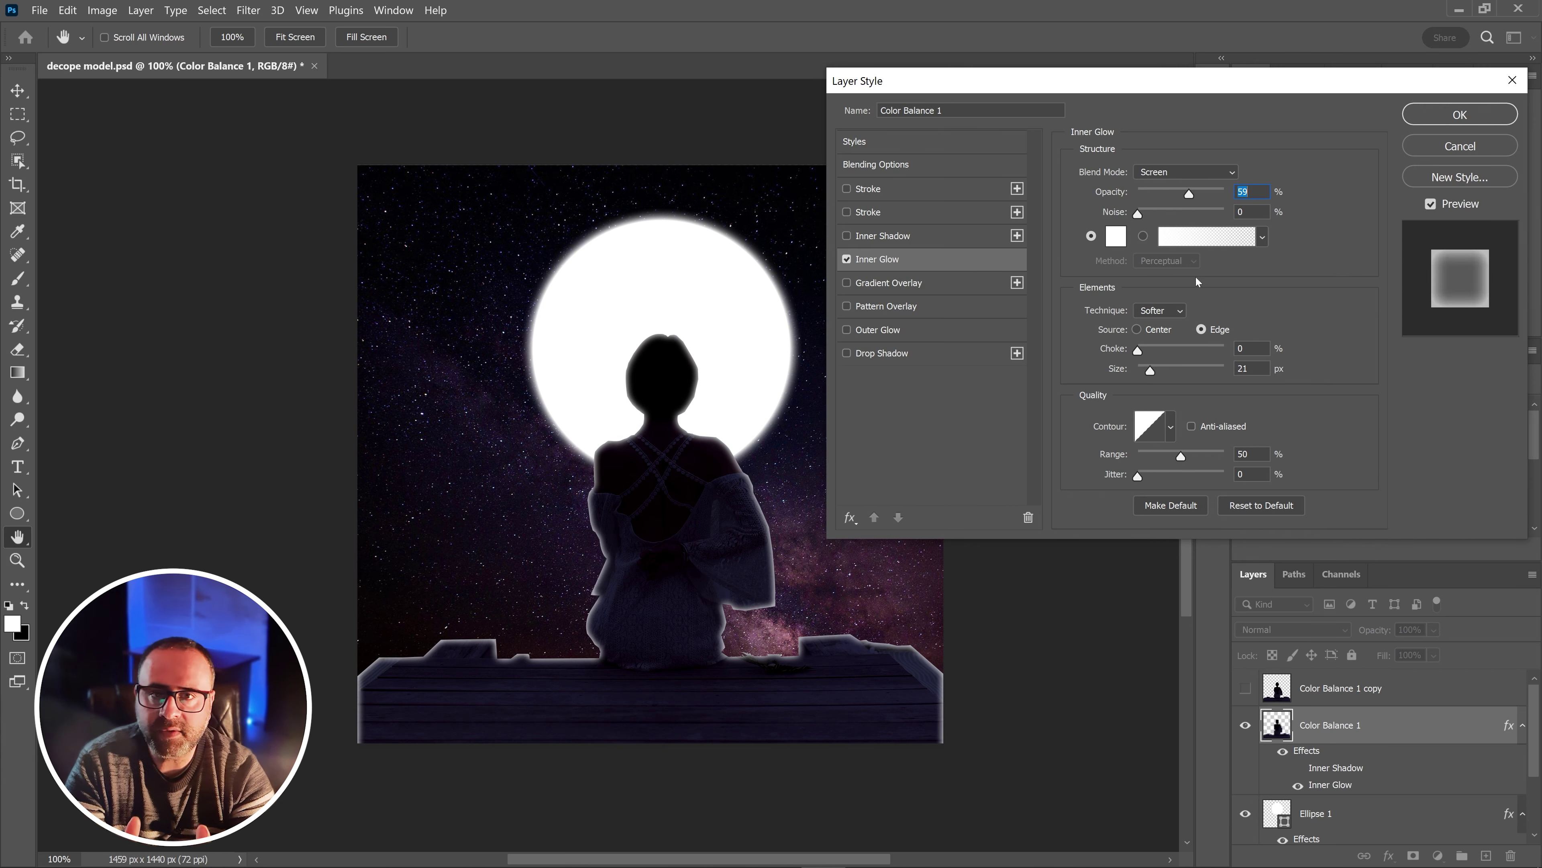
pyautogui.click(1452, 115)
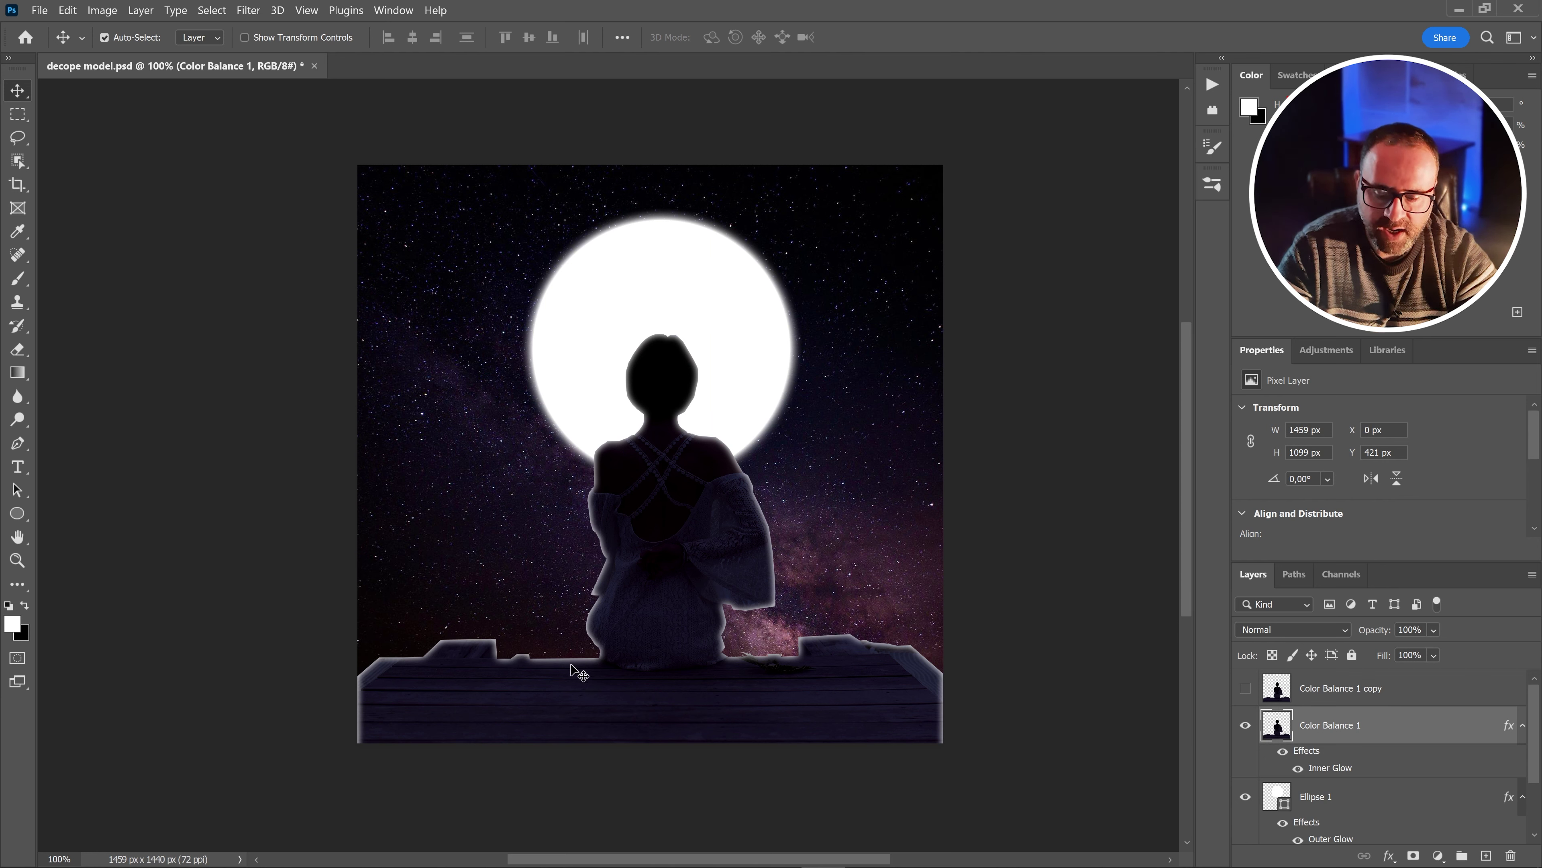
# Show and hide the Color Balance 1 copy layer to compare the woman and dock with and without the rim glow
pyautogui.click(1245, 688)
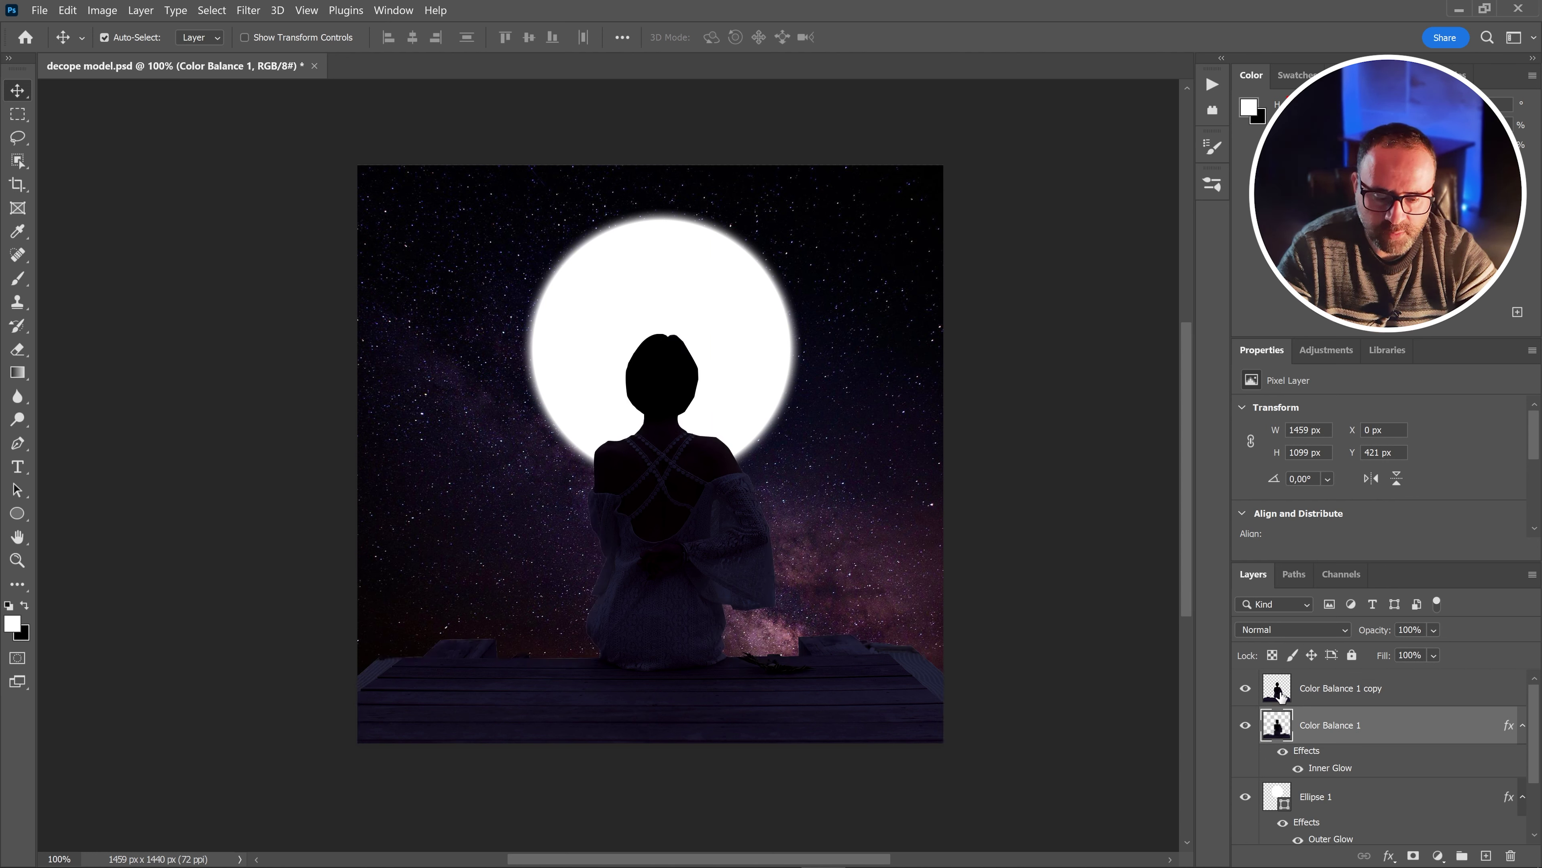
pyautogui.click(1305, 695)
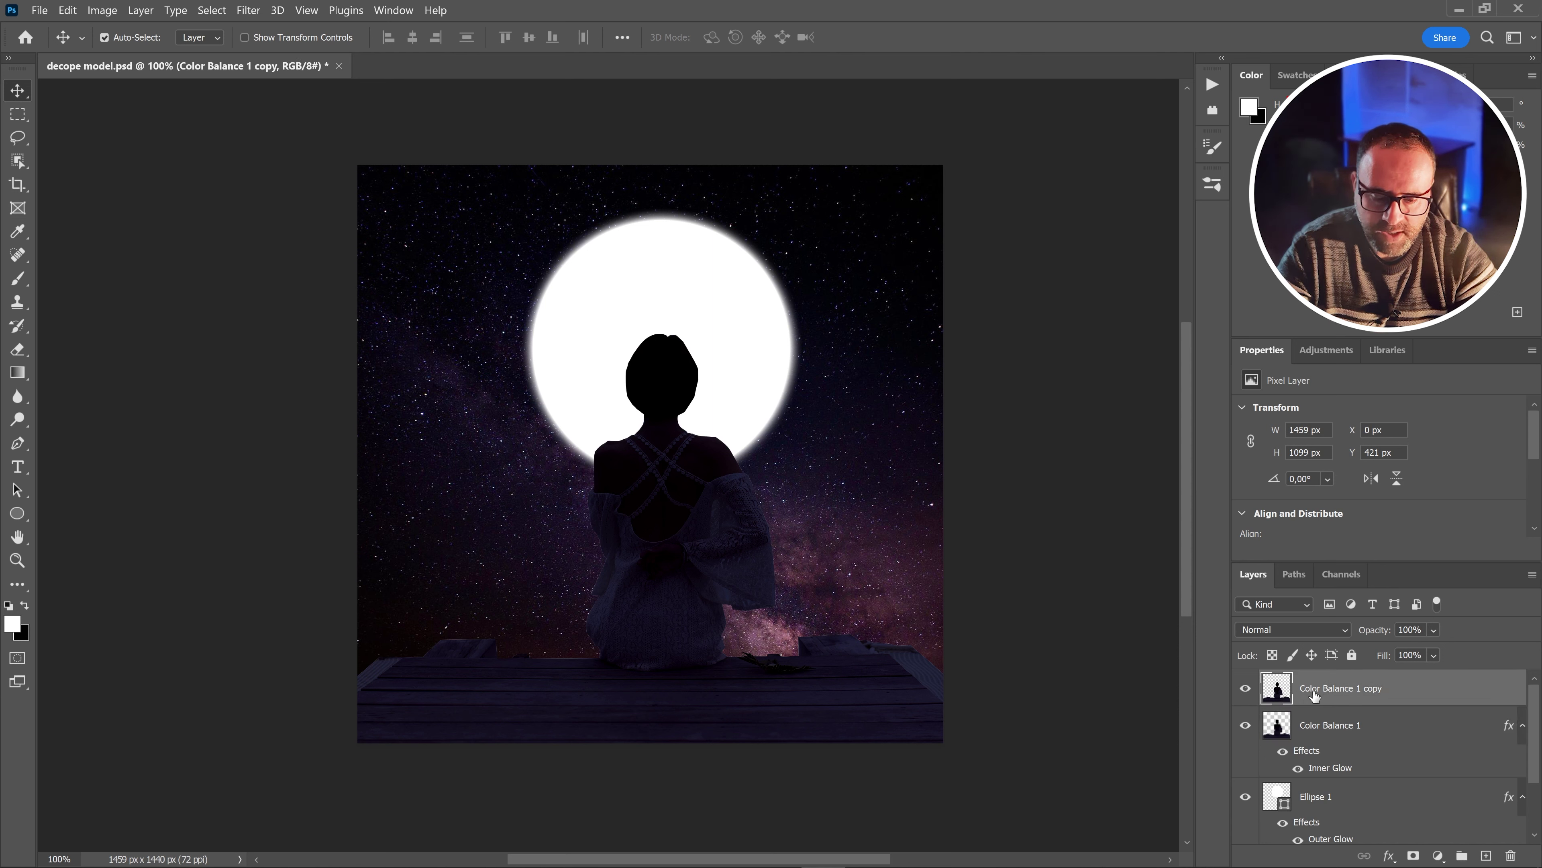
pyautogui.click(1245, 688)
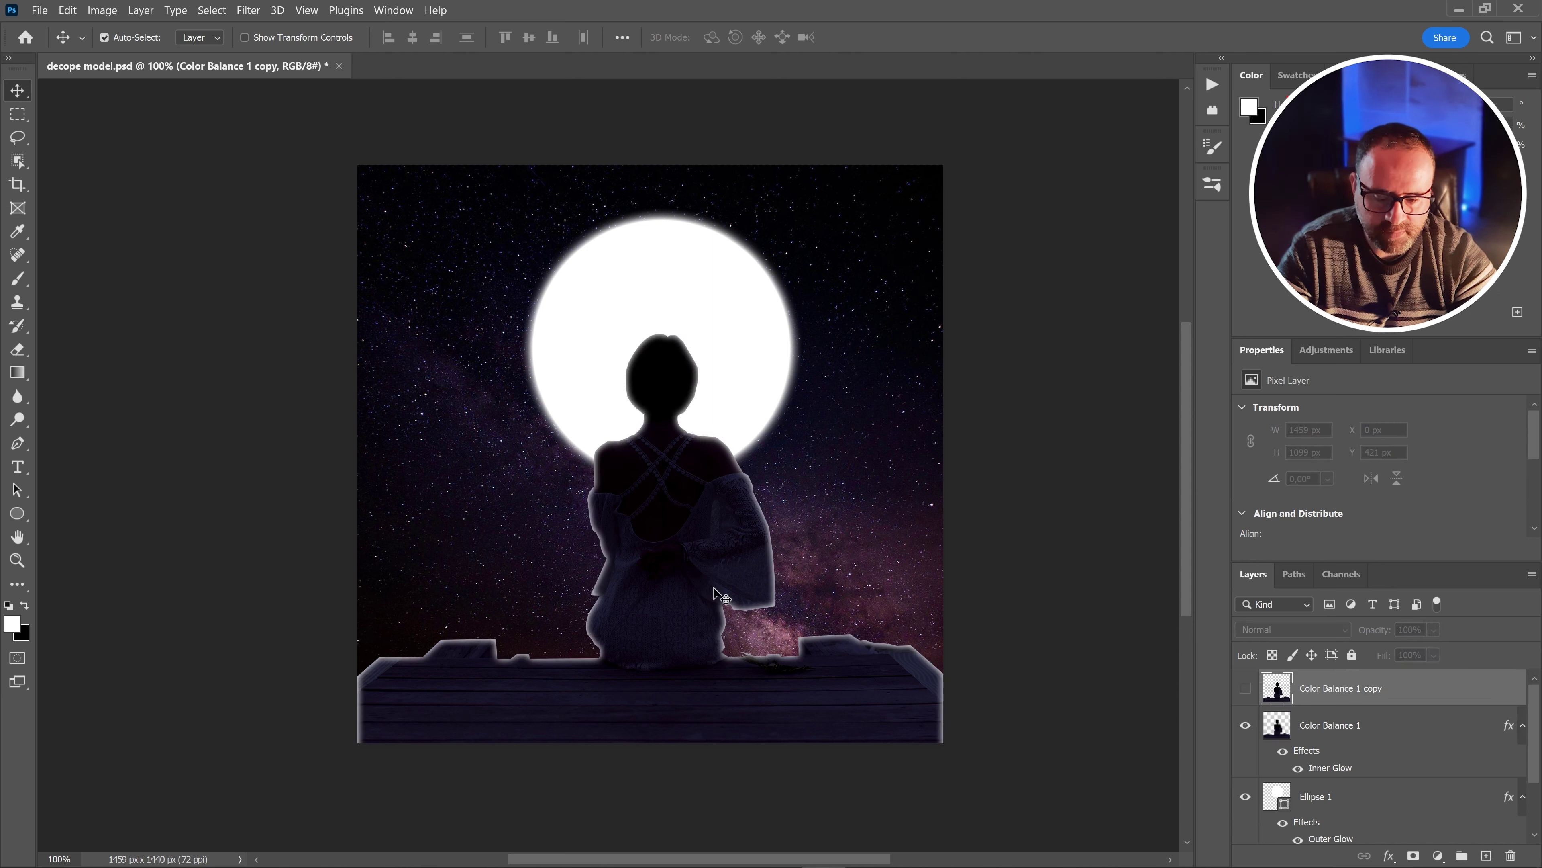
# Show the Color Balance 1 copy layer, add a layer mask, and paint black over the woman to reveal the rim glow around her
pyautogui.click(1245, 687)
pyautogui.click(1415, 856)
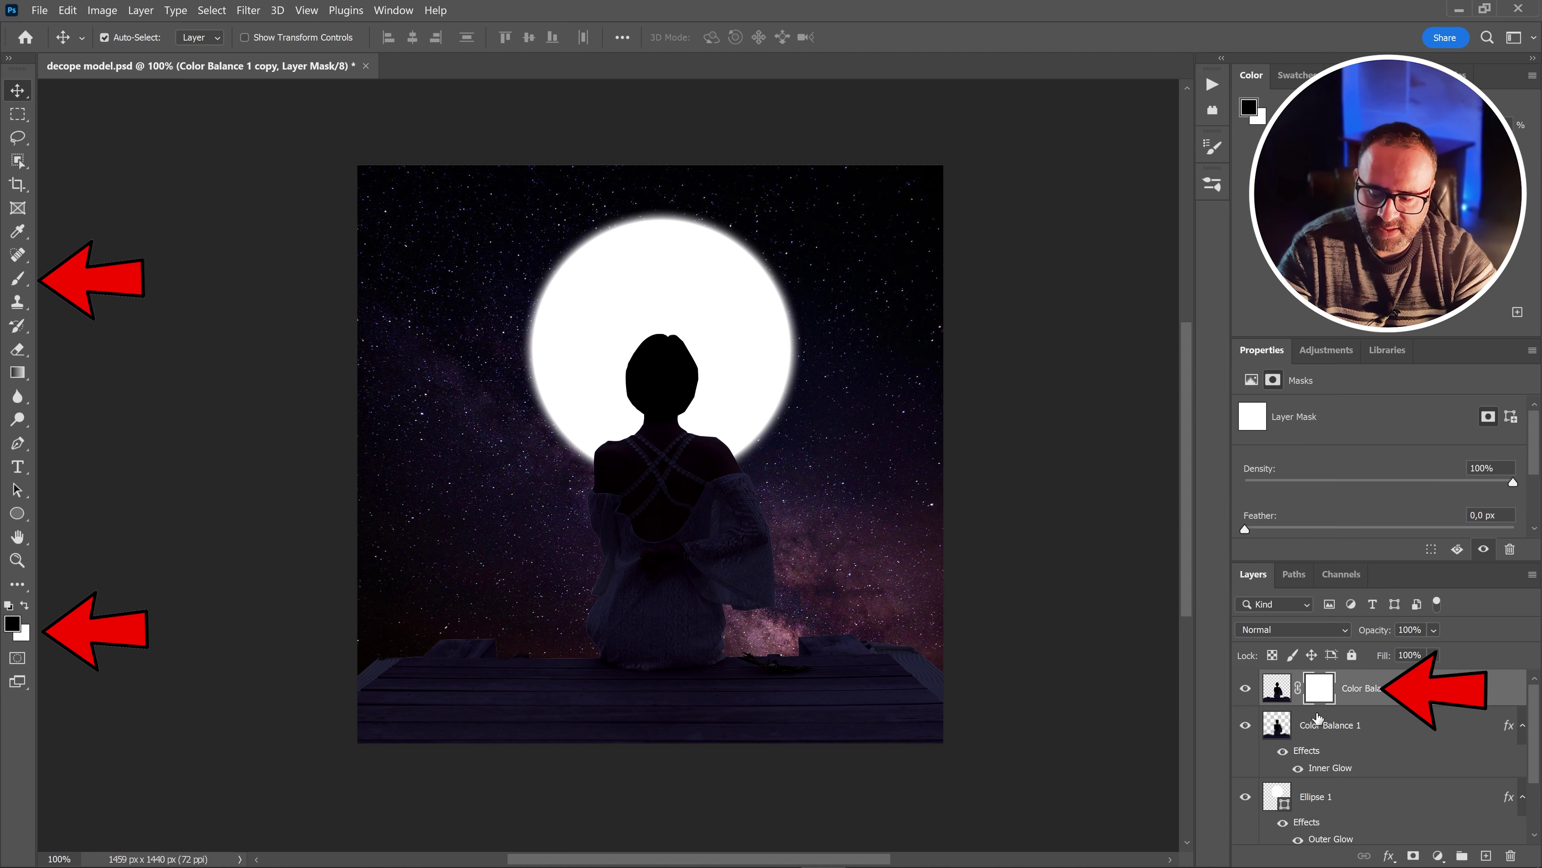
pyautogui.press('x')
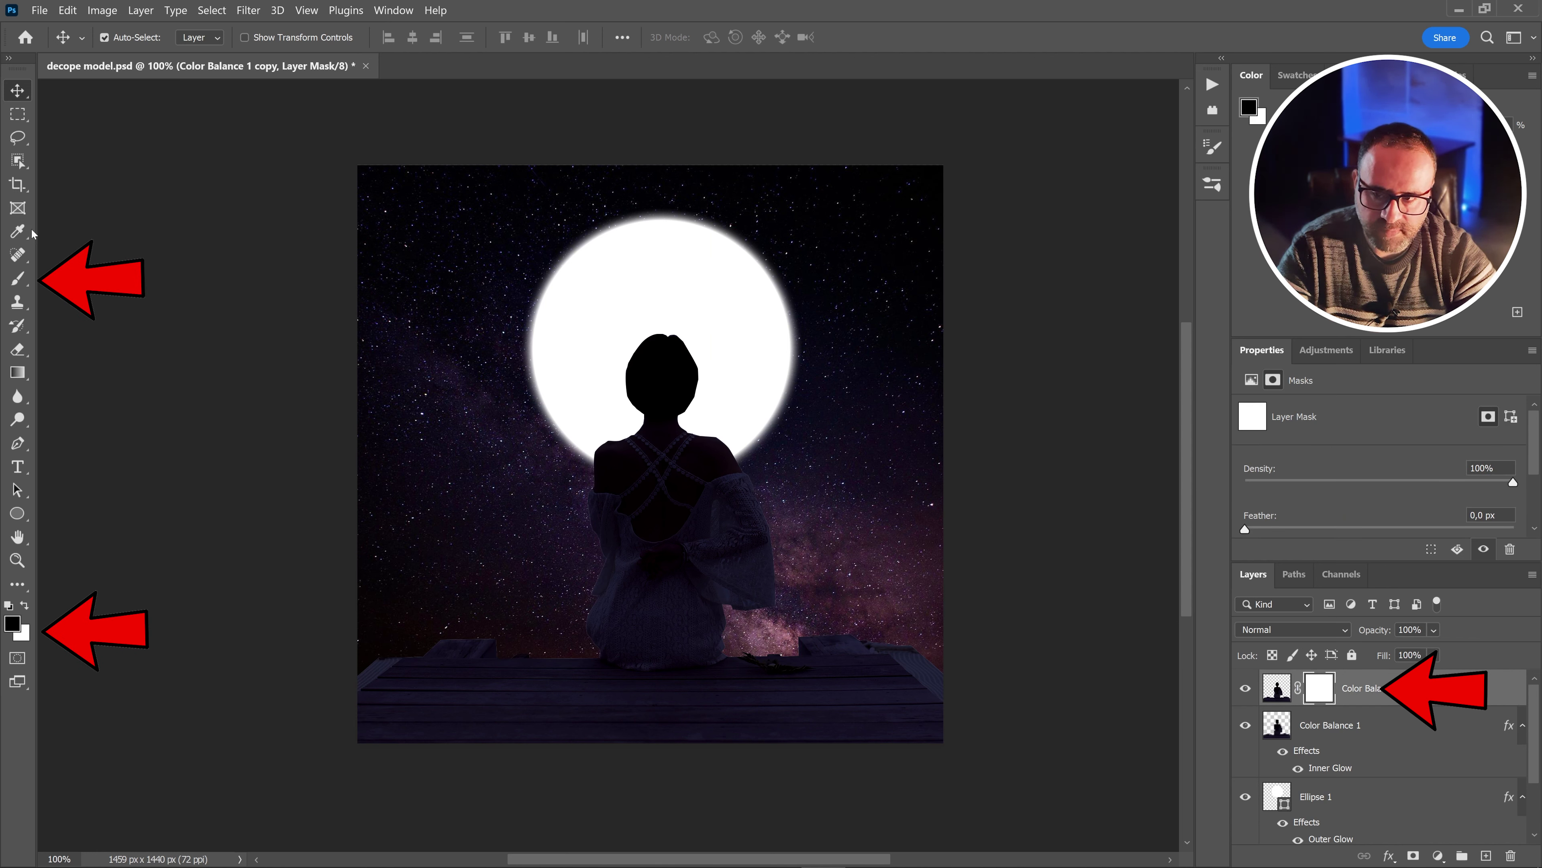
pyautogui.click(17, 278)
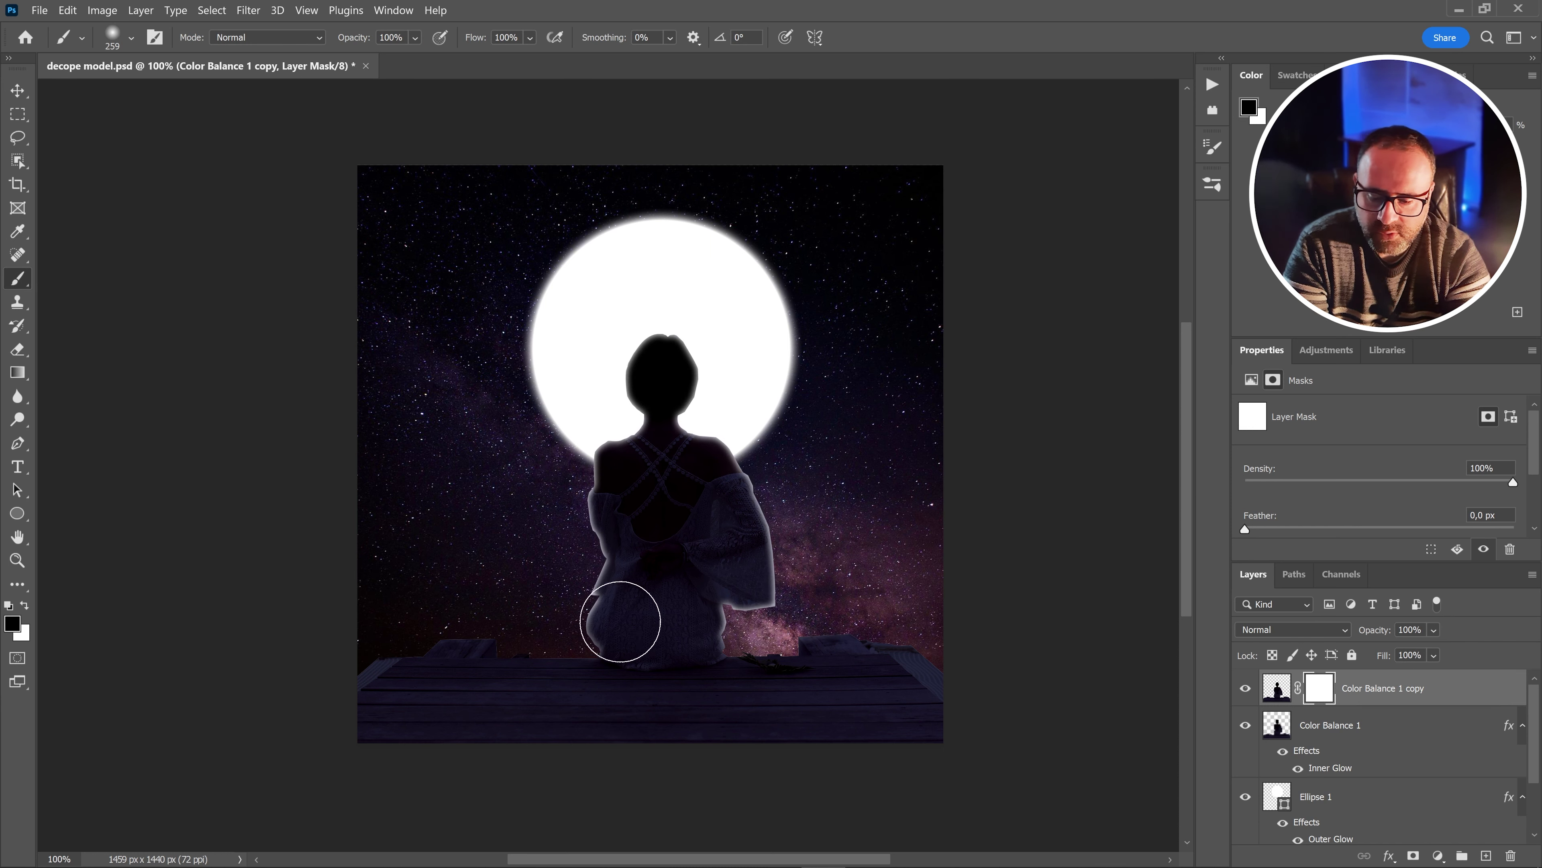
pyautogui.moveTo(621, 626)
pyautogui.mouseDown()
pyautogui.moveTo(609, 465)
pyautogui.moveTo(709, 437)
pyautogui.moveTo(774, 602)
pyautogui.moveTo(723, 385)
pyautogui.mouseUp()
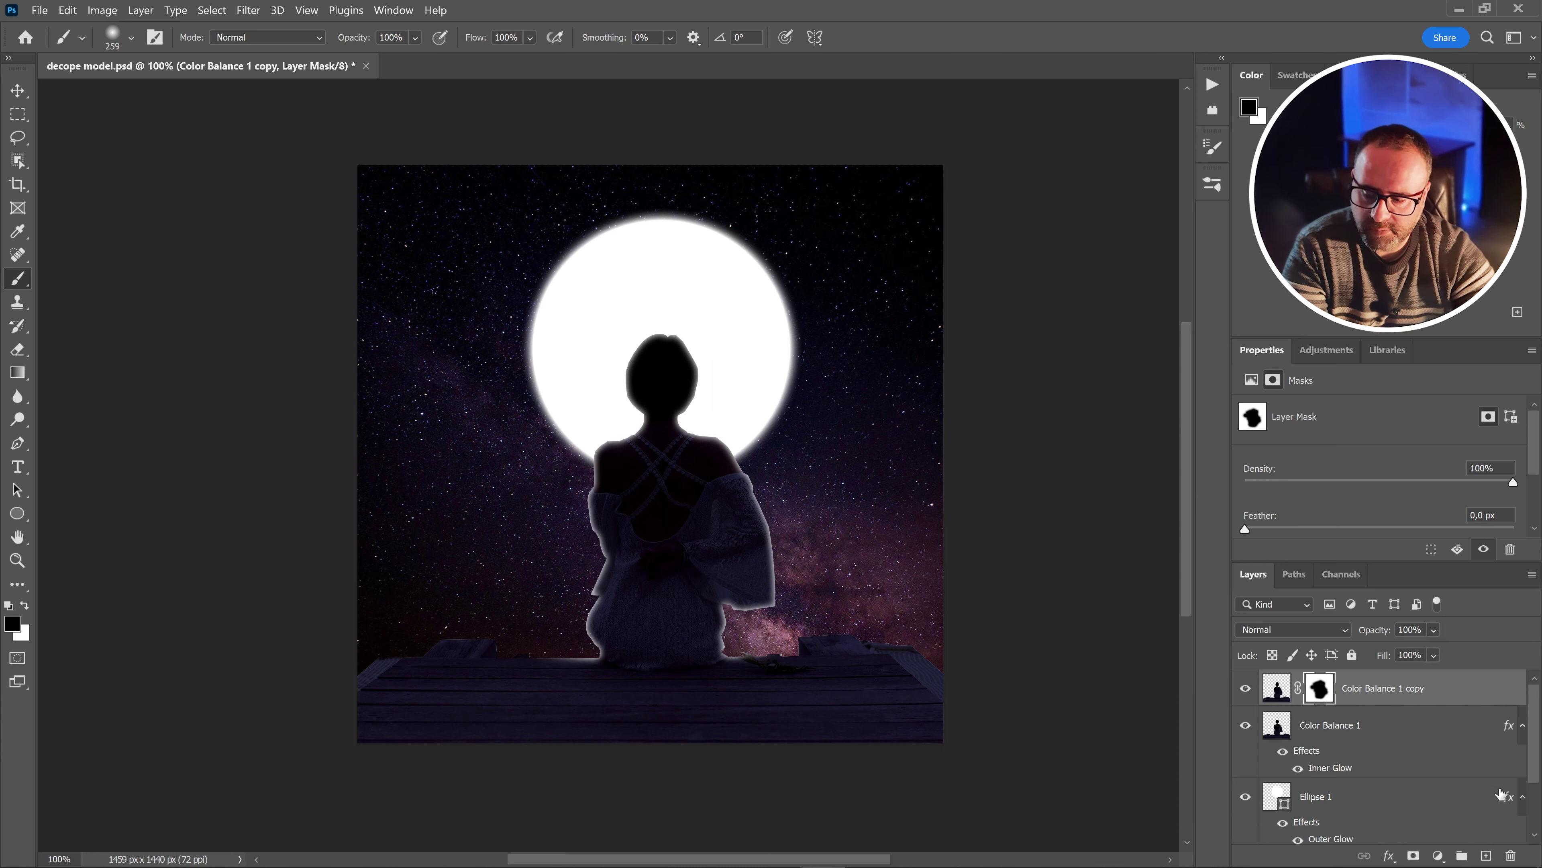
# Add a new layer and paint soft white brush strokes over the dock on both sides of the woman
pyautogui.click(1485, 856)
pyautogui.press('x')
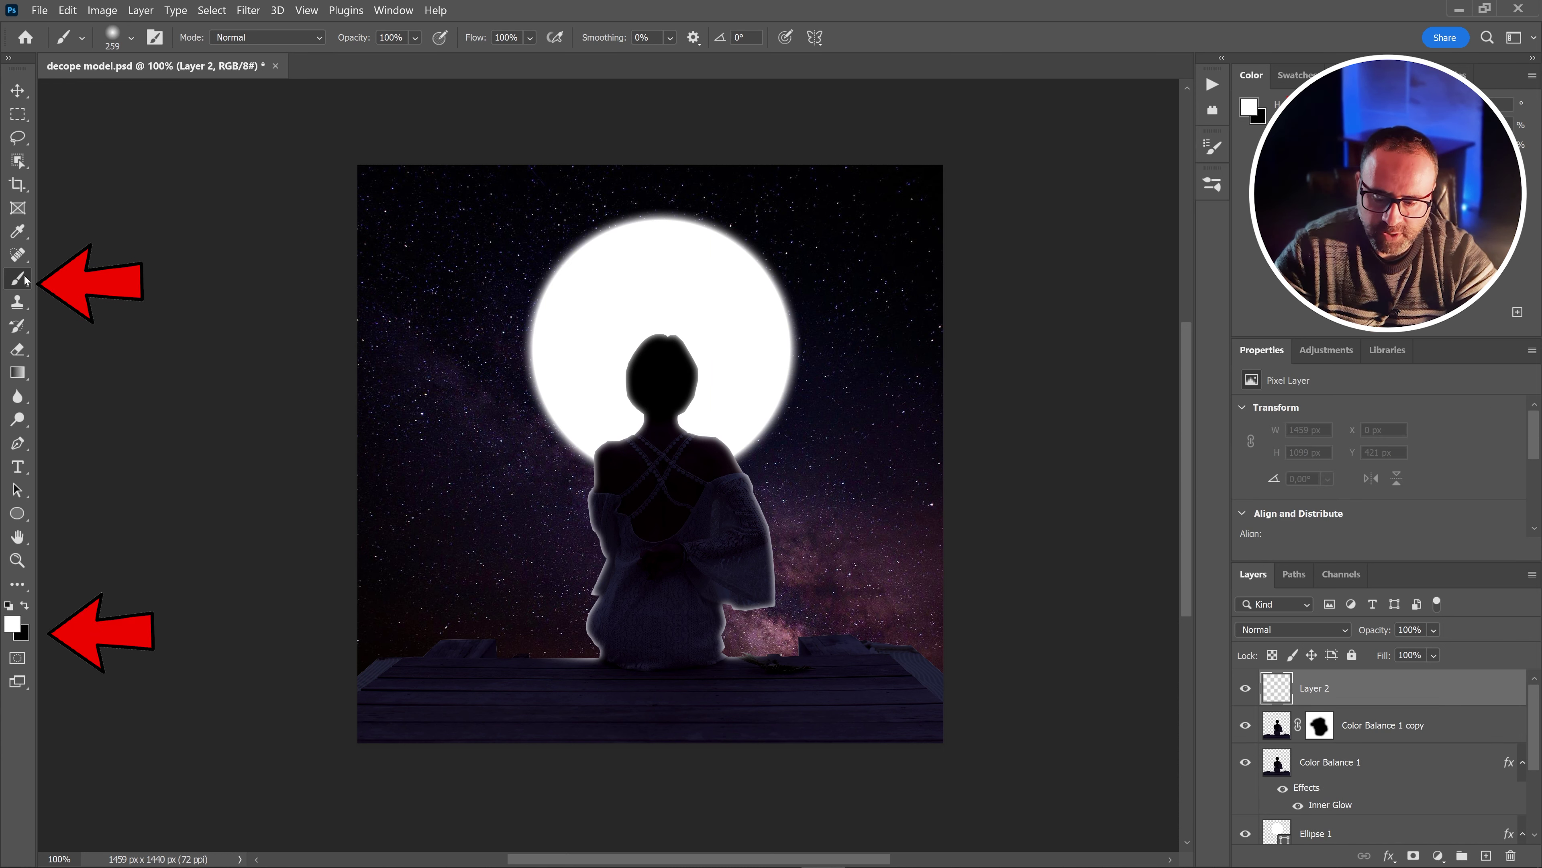
pyautogui.moveTo(393, 741)
pyautogui.mouseDown()
pyautogui.moveTo(441, 678)
pyautogui.moveTo(549, 715)
pyautogui.moveTo(475, 706)
pyautogui.moveTo(468, 650)
pyautogui.mouseUp()
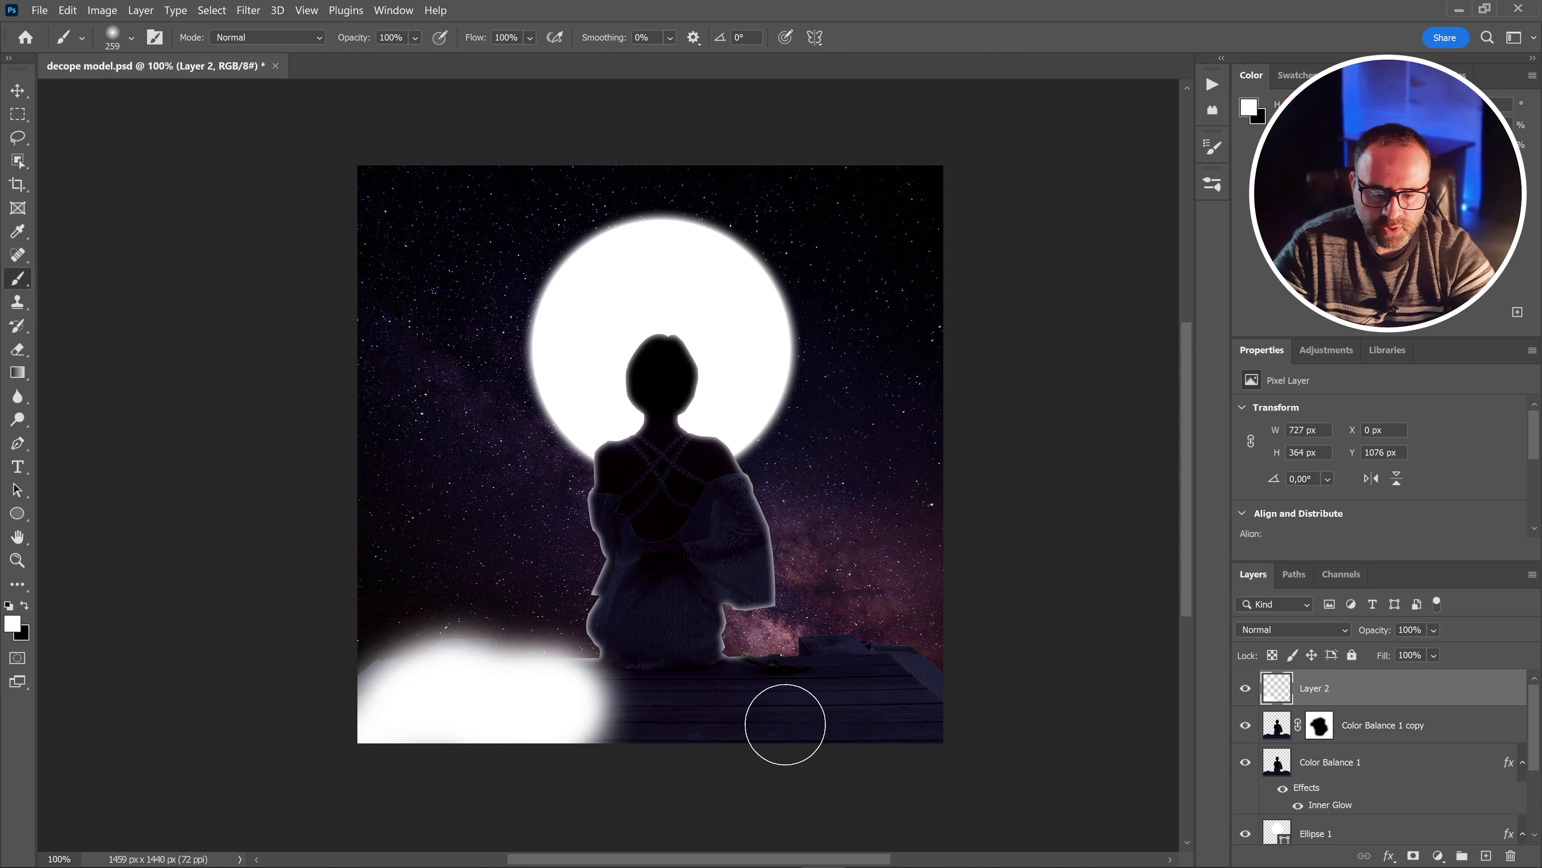
pyautogui.moveTo(786, 724)
pyautogui.mouseDown()
pyautogui.moveTo(912, 704)
pyautogui.moveTo(827, 687)
pyautogui.moveTo(754, 706)
pyautogui.moveTo(895, 723)
pyautogui.mouseUp()
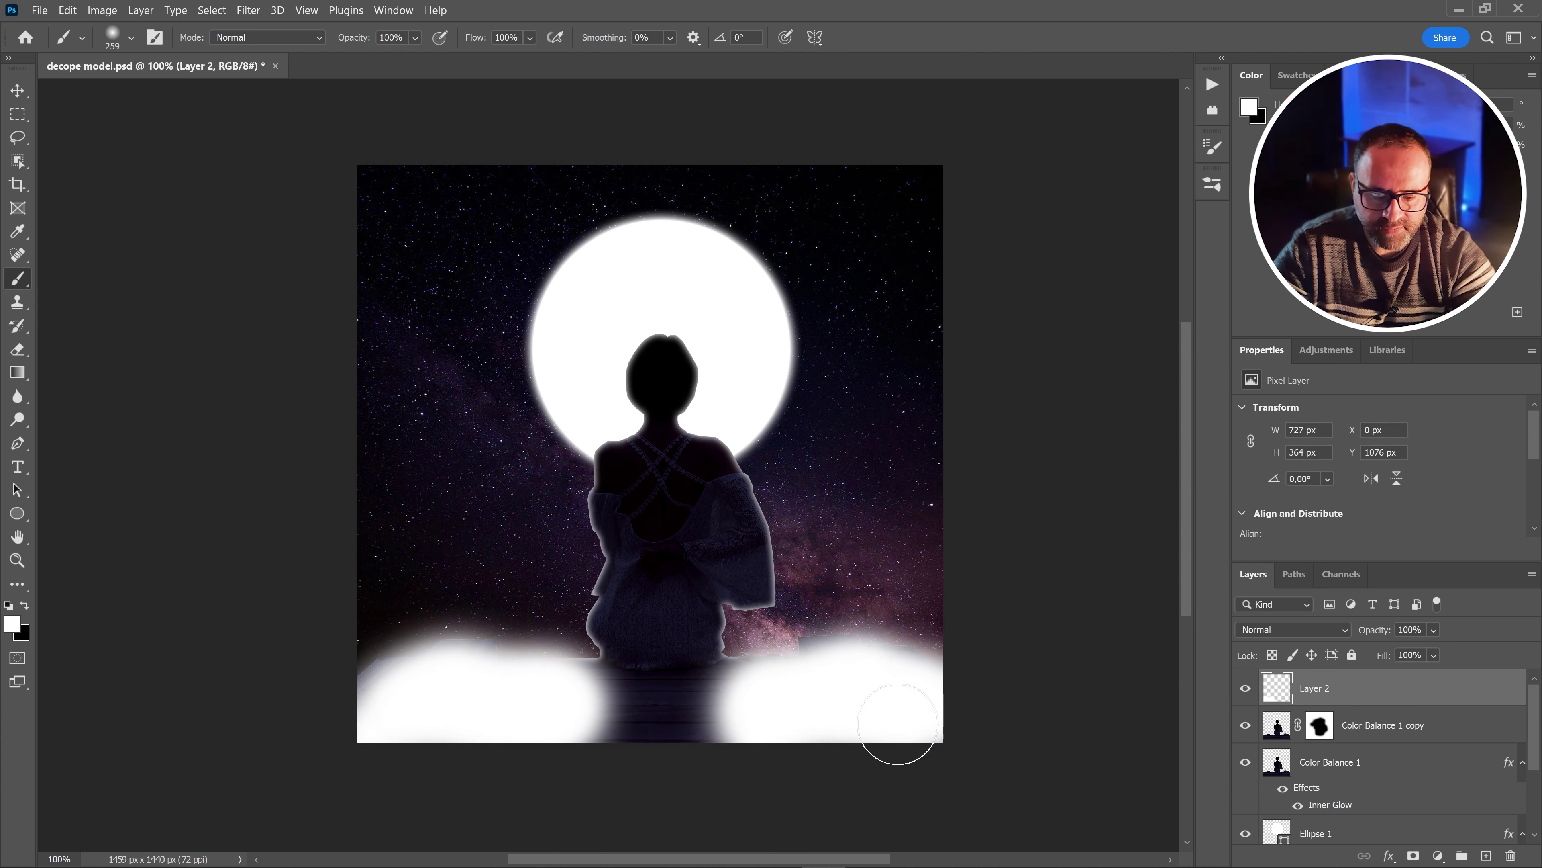
# Split the white-painted layer's Underlying Layer black Blend If slider to 0 / 101, and stamp all visible layers into a new layer
pyautogui.press('v')
pyautogui.click(1388, 856)
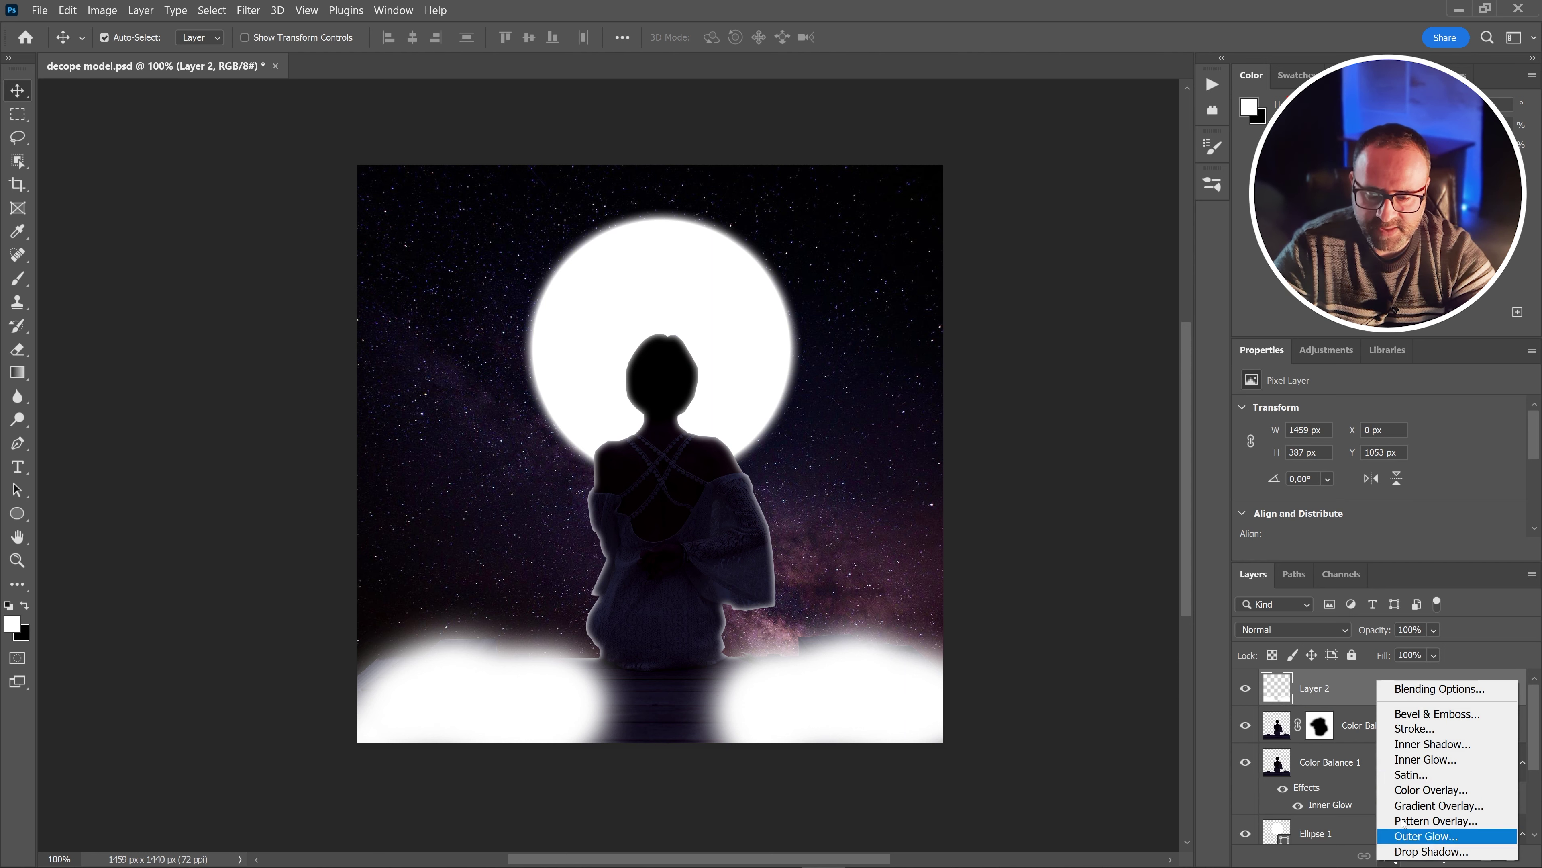
pyautogui.click(1441, 688)
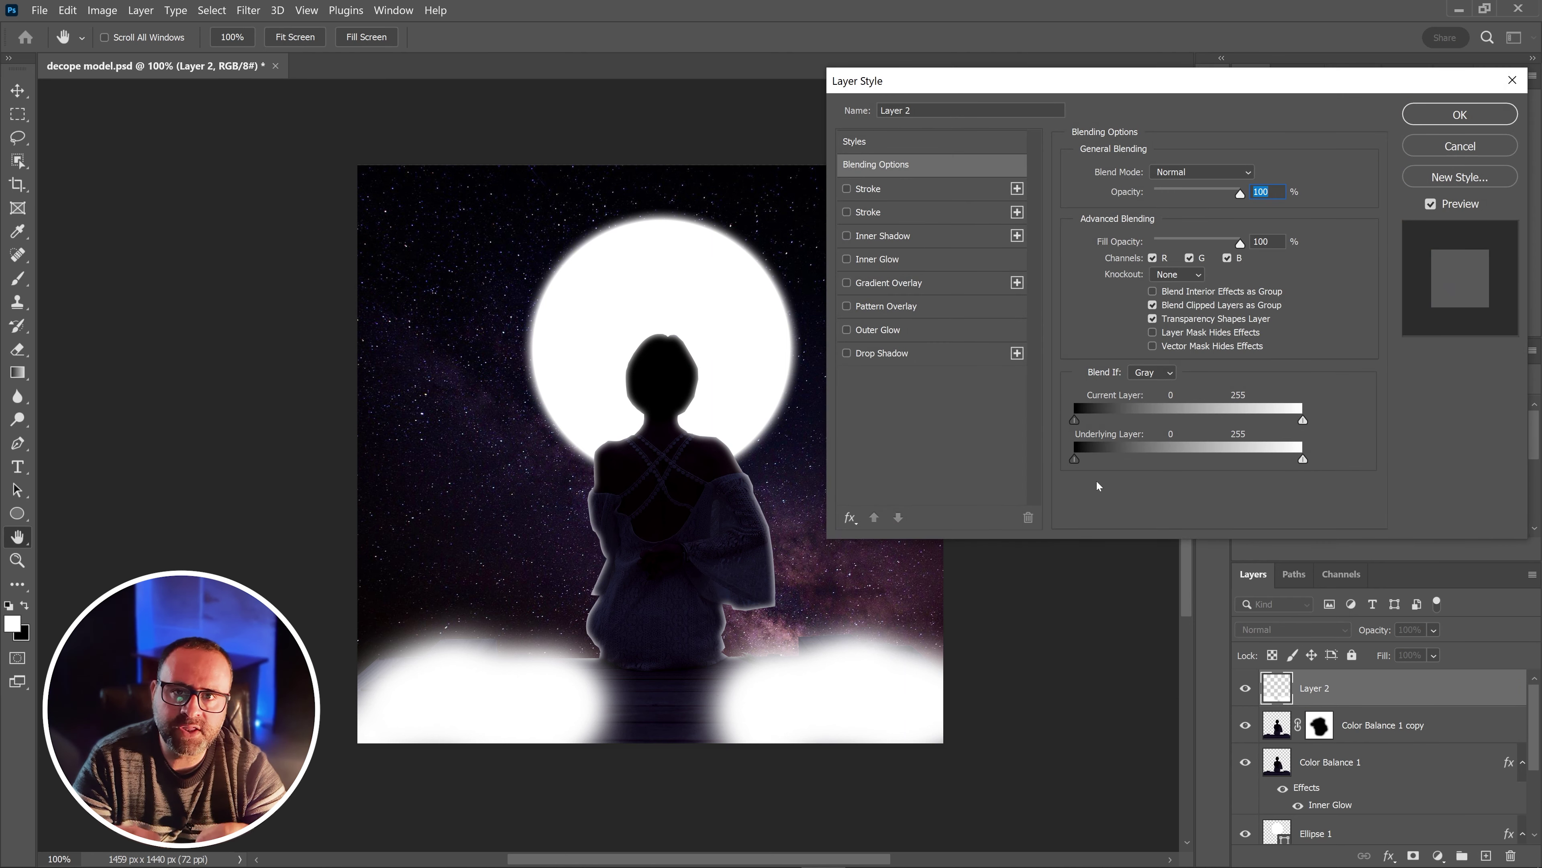
pyautogui.keyDown('alt'); pyautogui.moveTo(1076, 461); pyautogui.dragTo(1143, 459); pyautogui.keyUp('alt')
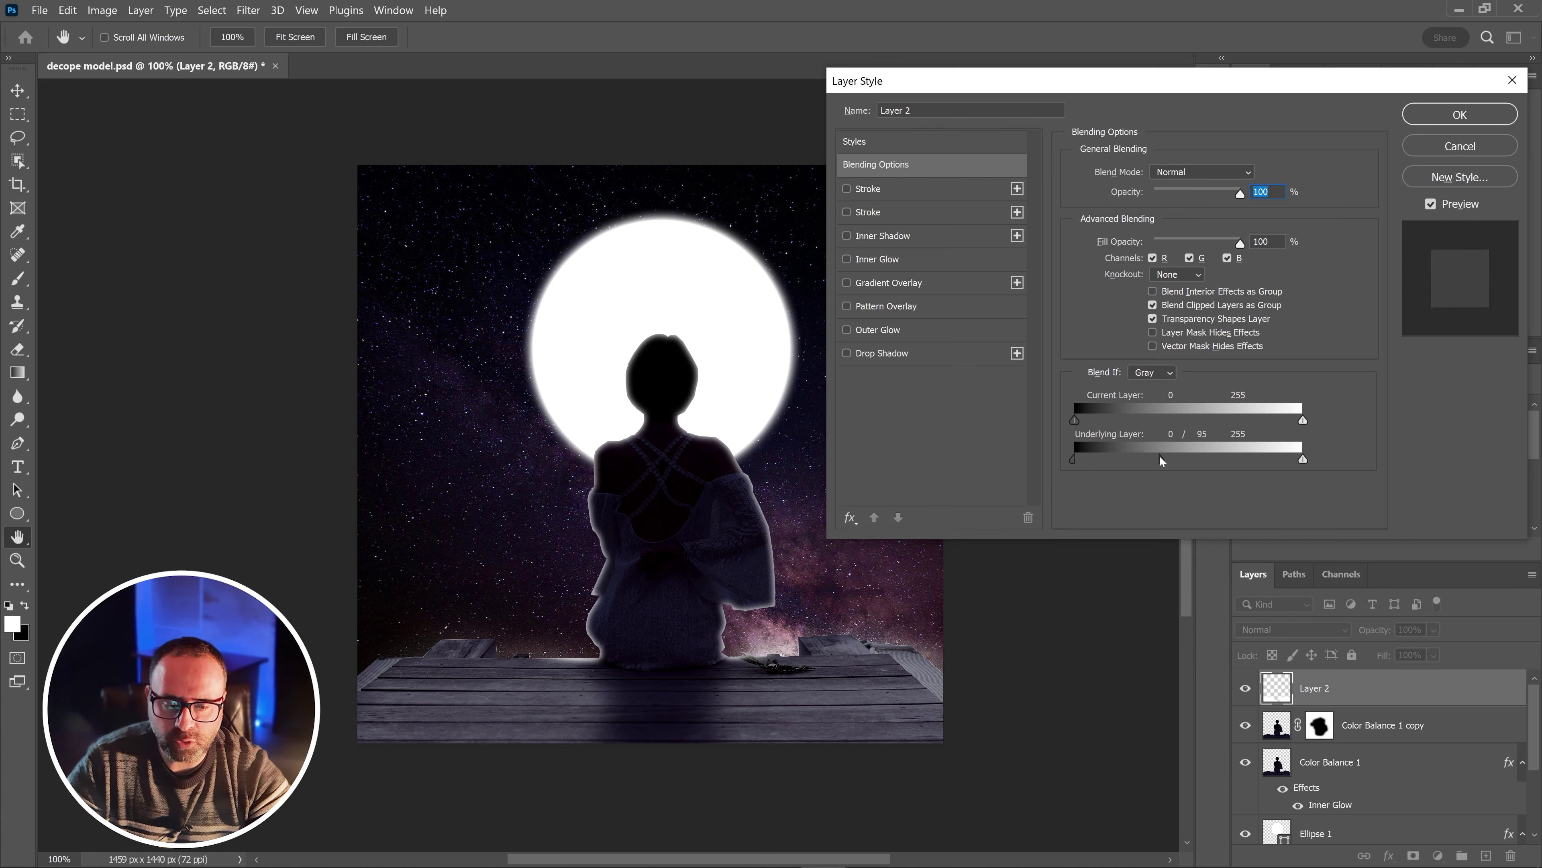
pyautogui.moveTo(1158, 458); pyautogui.dragTo(1161, 458)
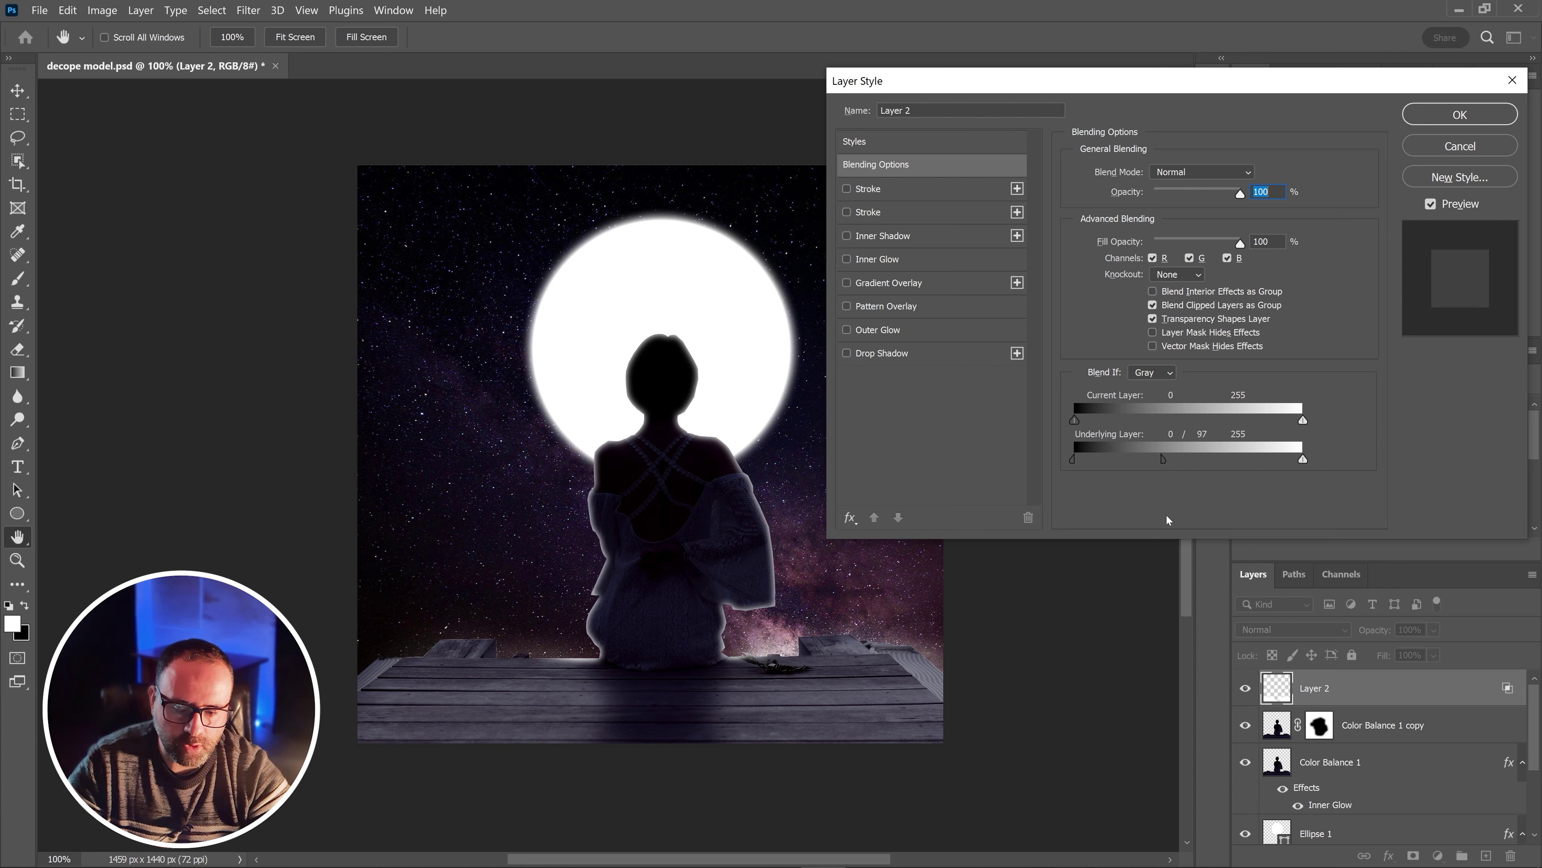
pyautogui.moveTo(1164, 458); pyautogui.dragTo(1167, 458)
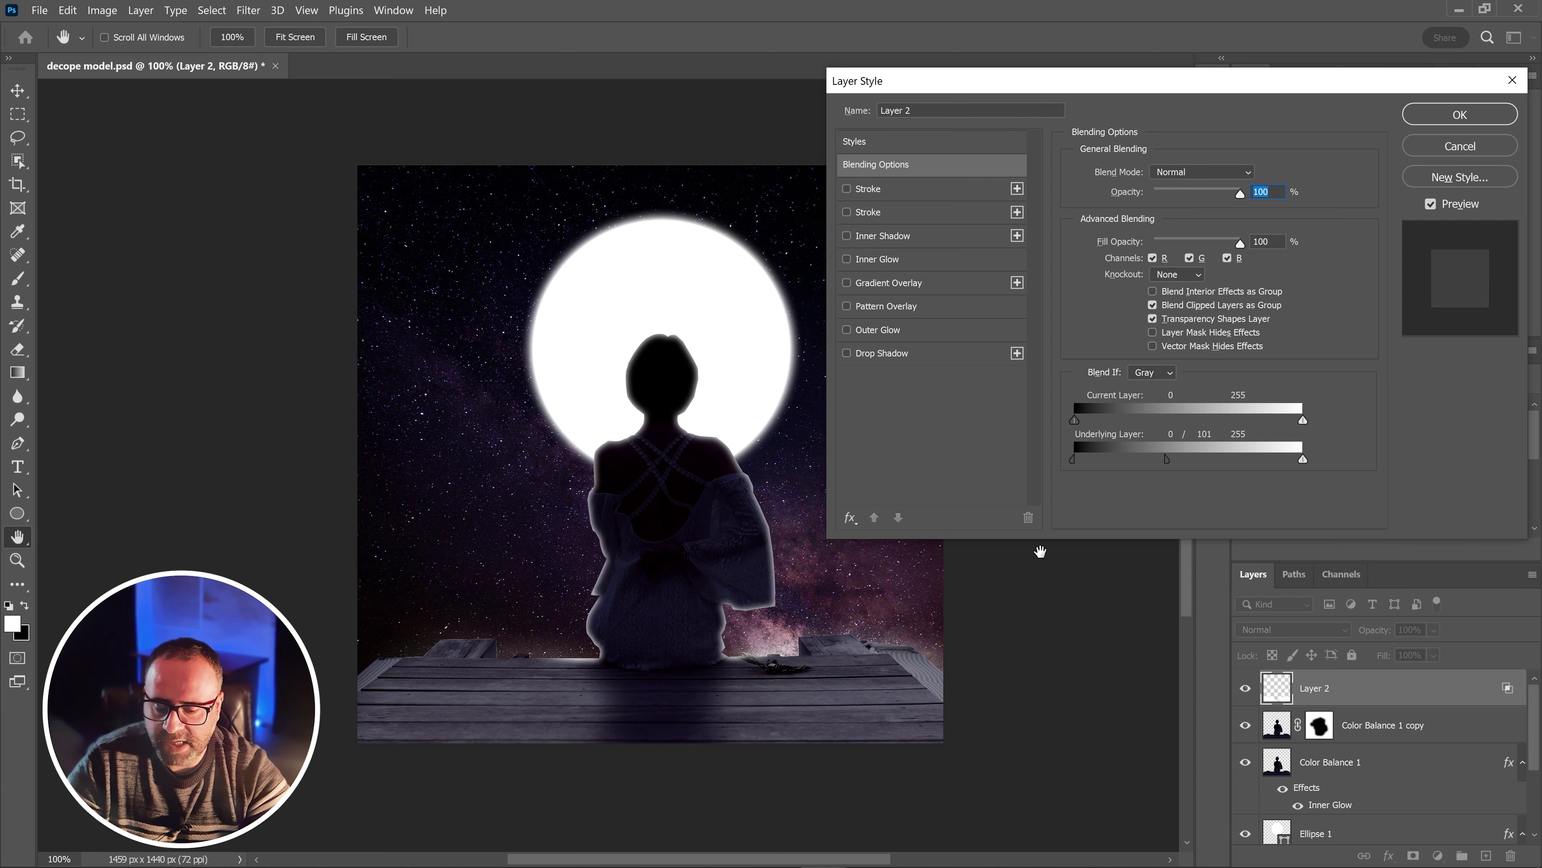
pyautogui.press('Return')
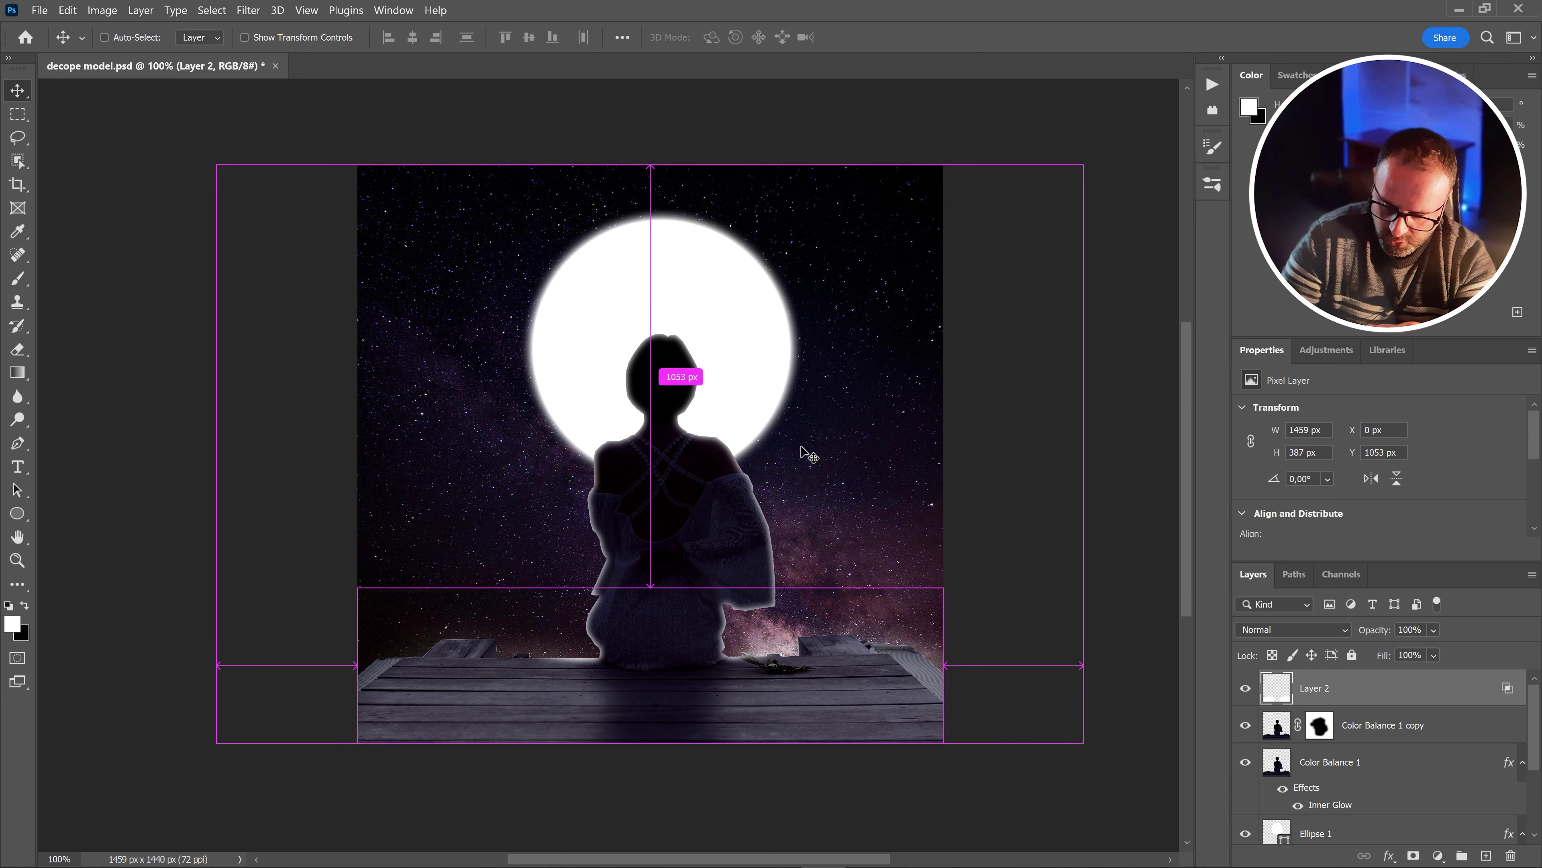
pyautogui.hotkey('ctrl', 'shift', 'alt', 'n')
pyautogui.hotkey('ctrl', 'shift', 'alt', 'e')
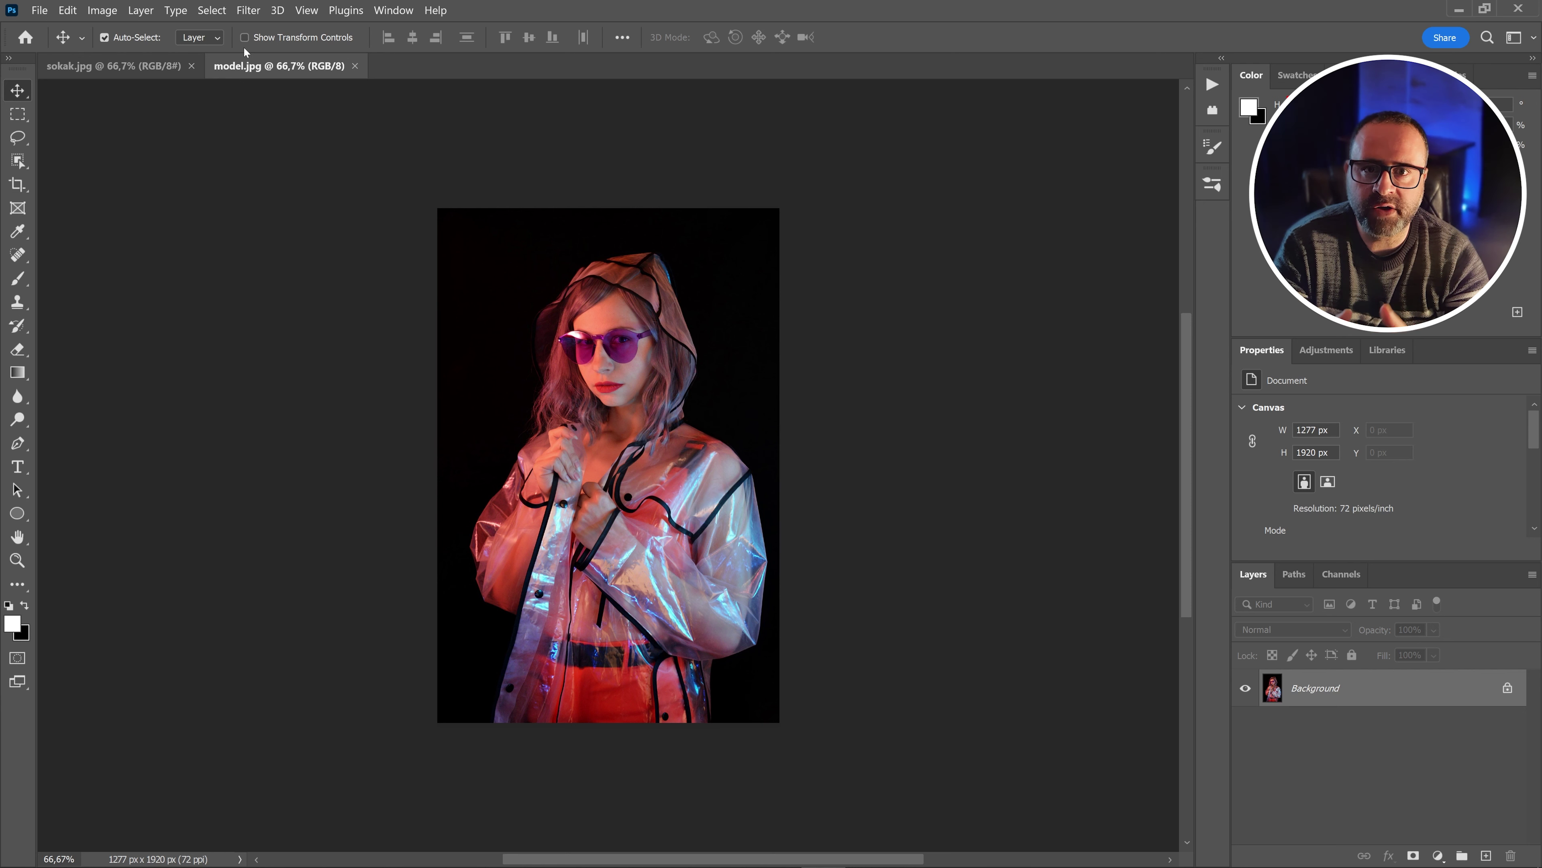
# Examine the neon street in sokak.jpg and the woman in the raincoat in model.jpg, comparing their lighting
pyautogui.click(181, 65)
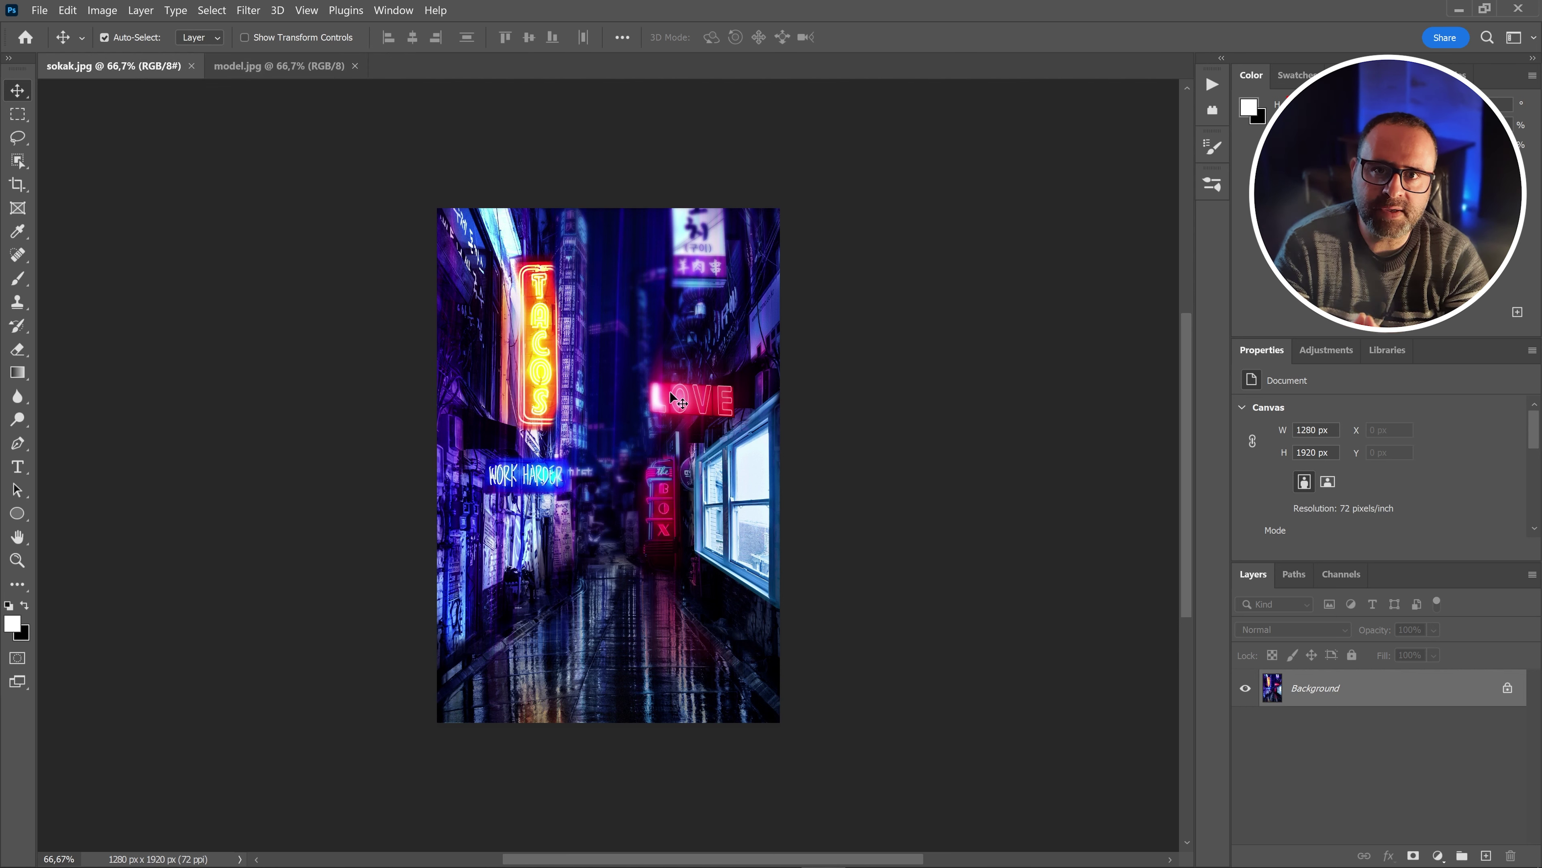
pyautogui.click(286, 67)
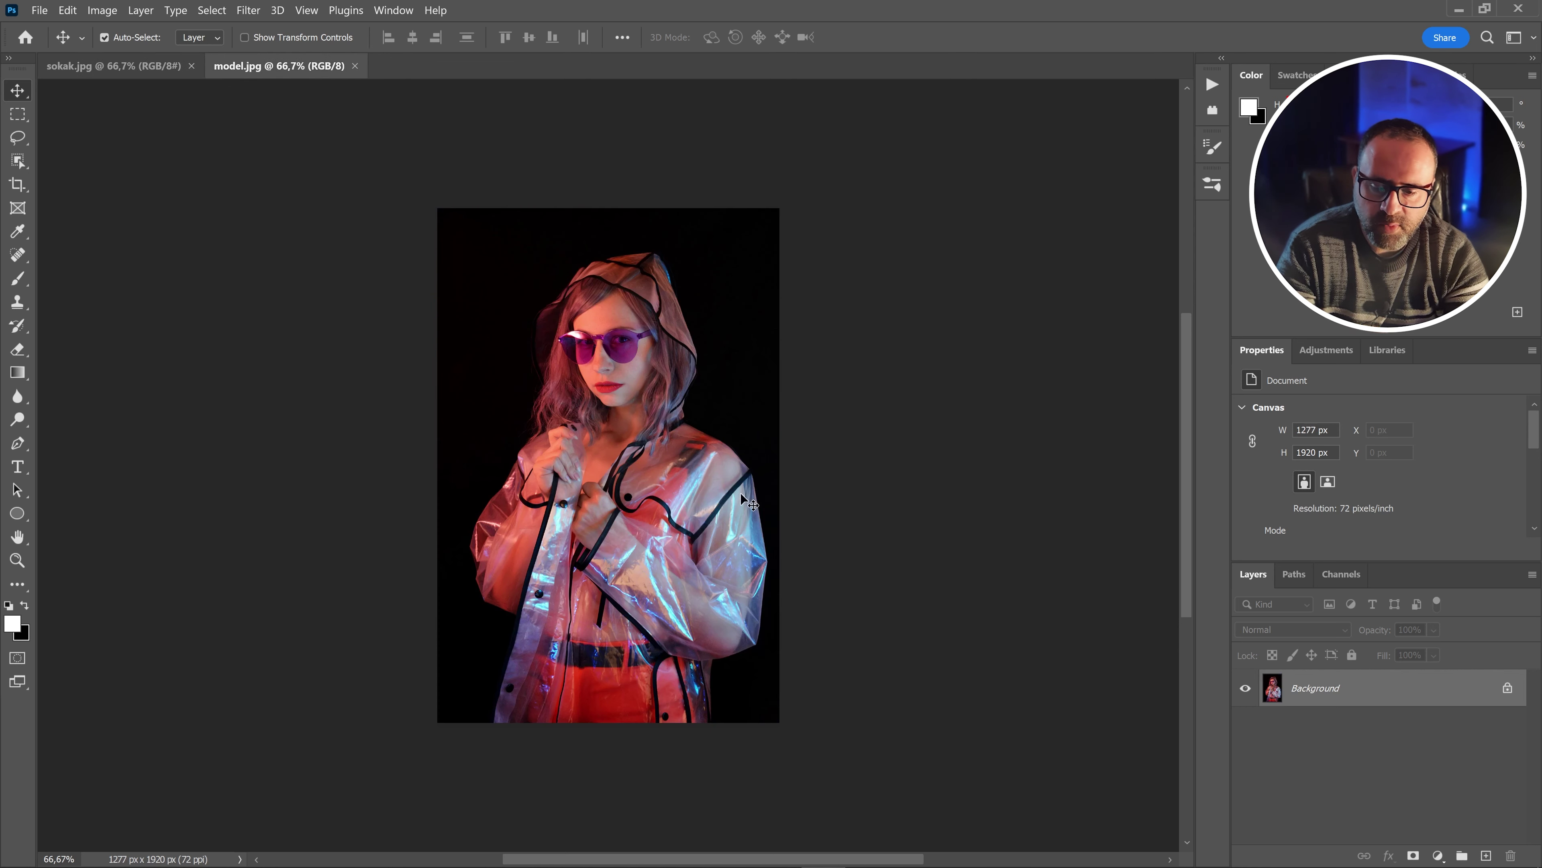
pyautogui.click(159, 68)
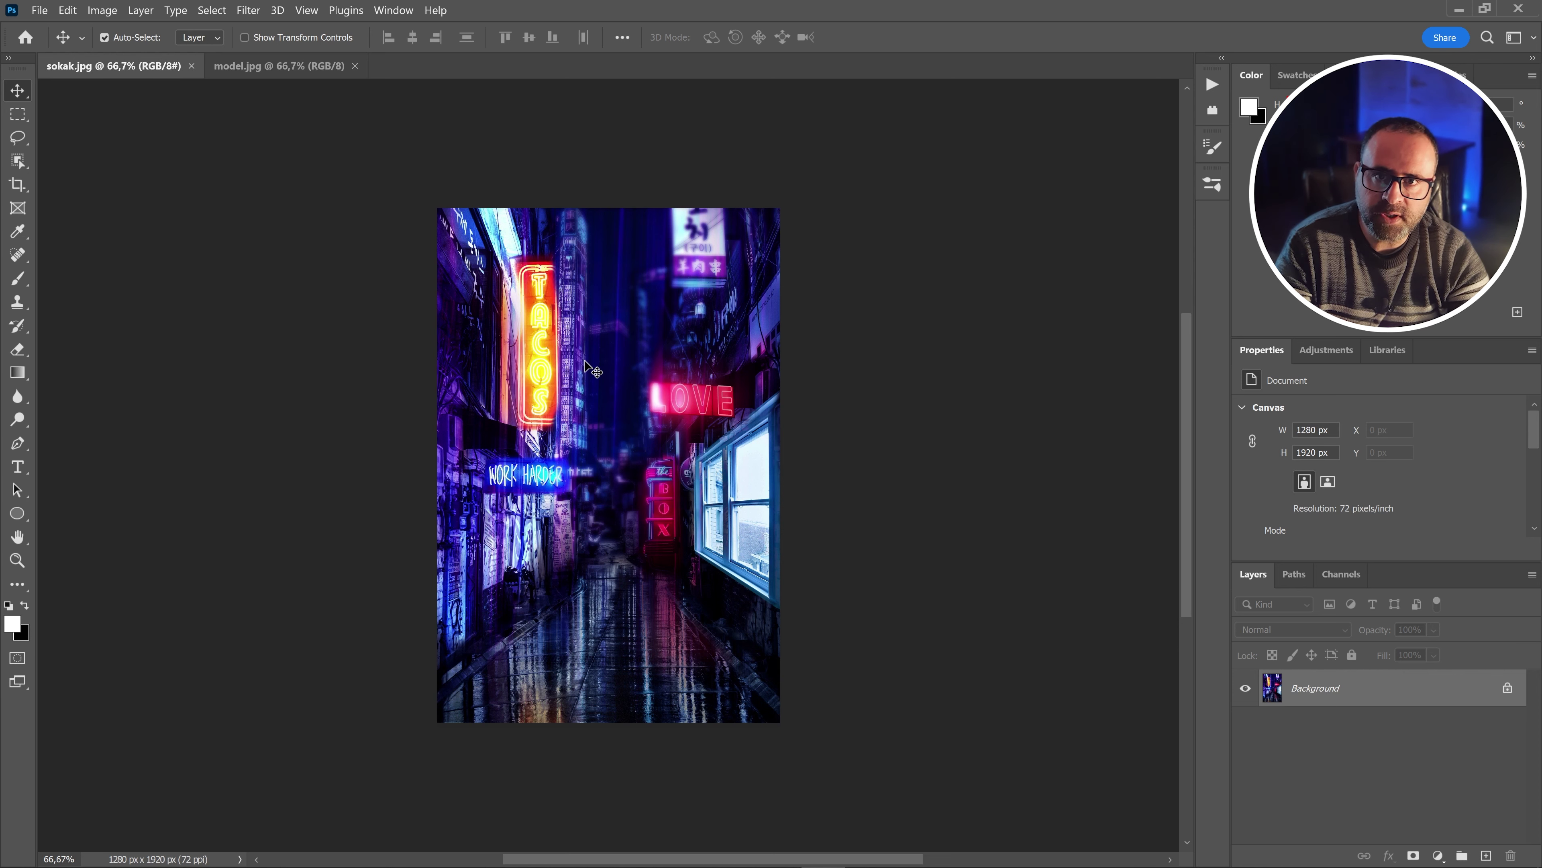
pyautogui.click(291, 68)
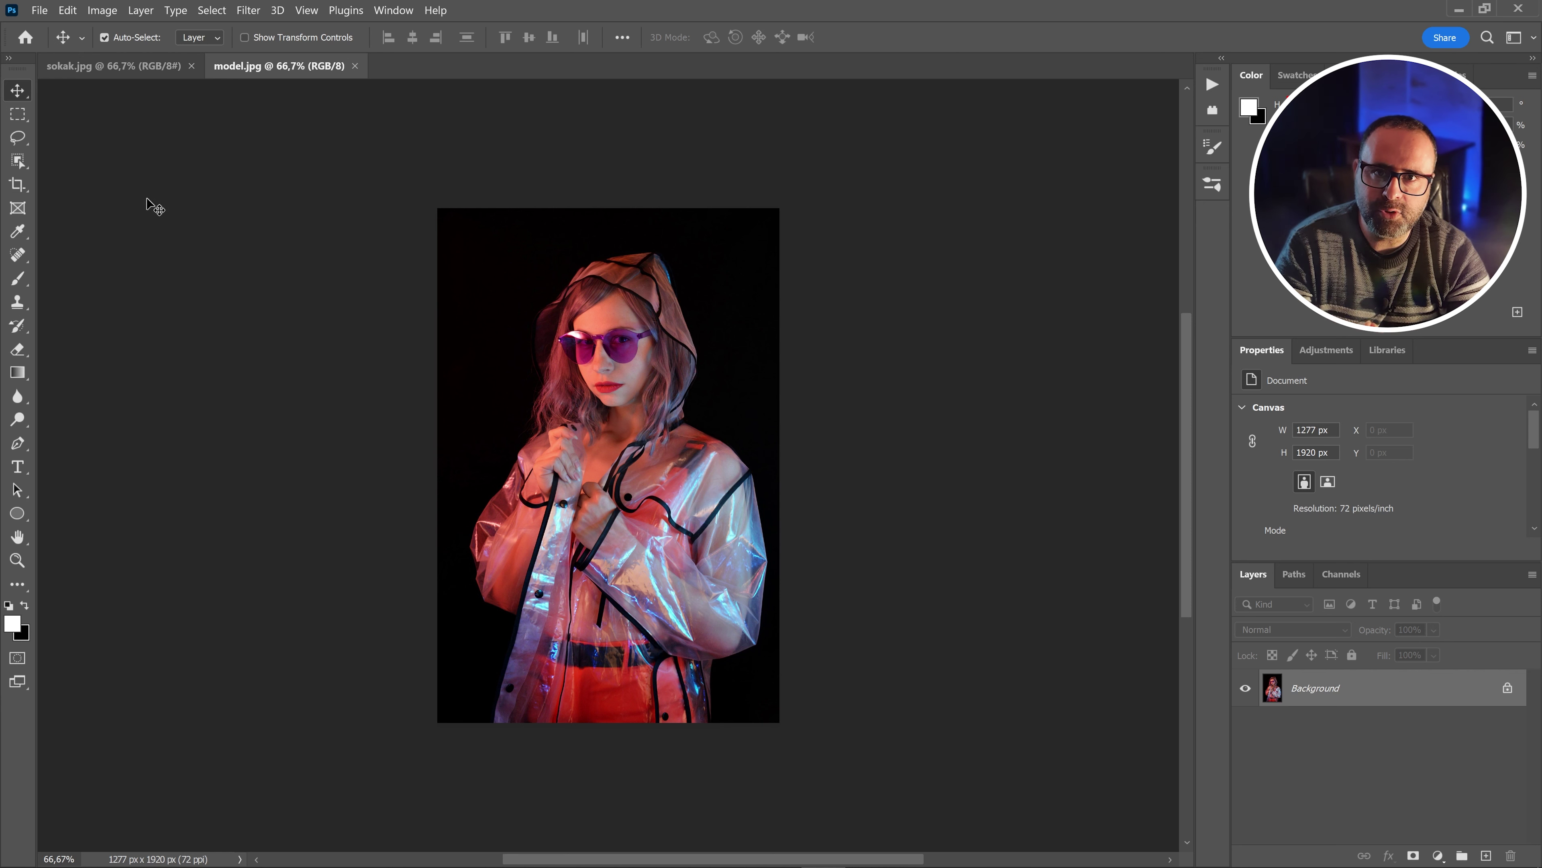
# Select the woman in model.jpg with the Object Selection tool, and replace that selection using Select Subject with Cloud (Detailed results)
pyautogui.click(19, 161)
pyautogui.click(93, 159)
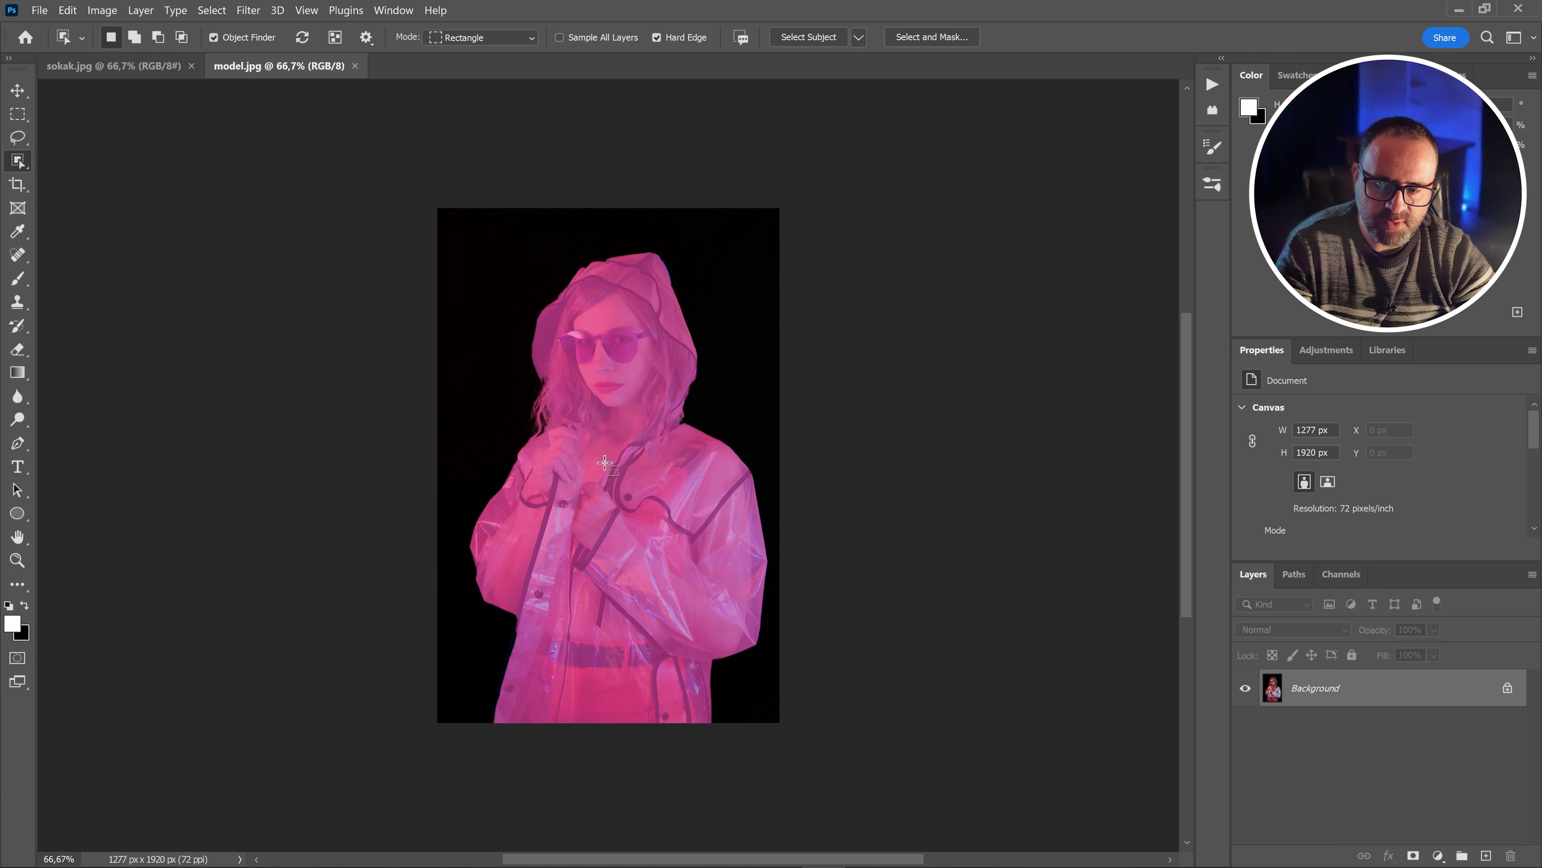
pyautogui.click(604, 460)
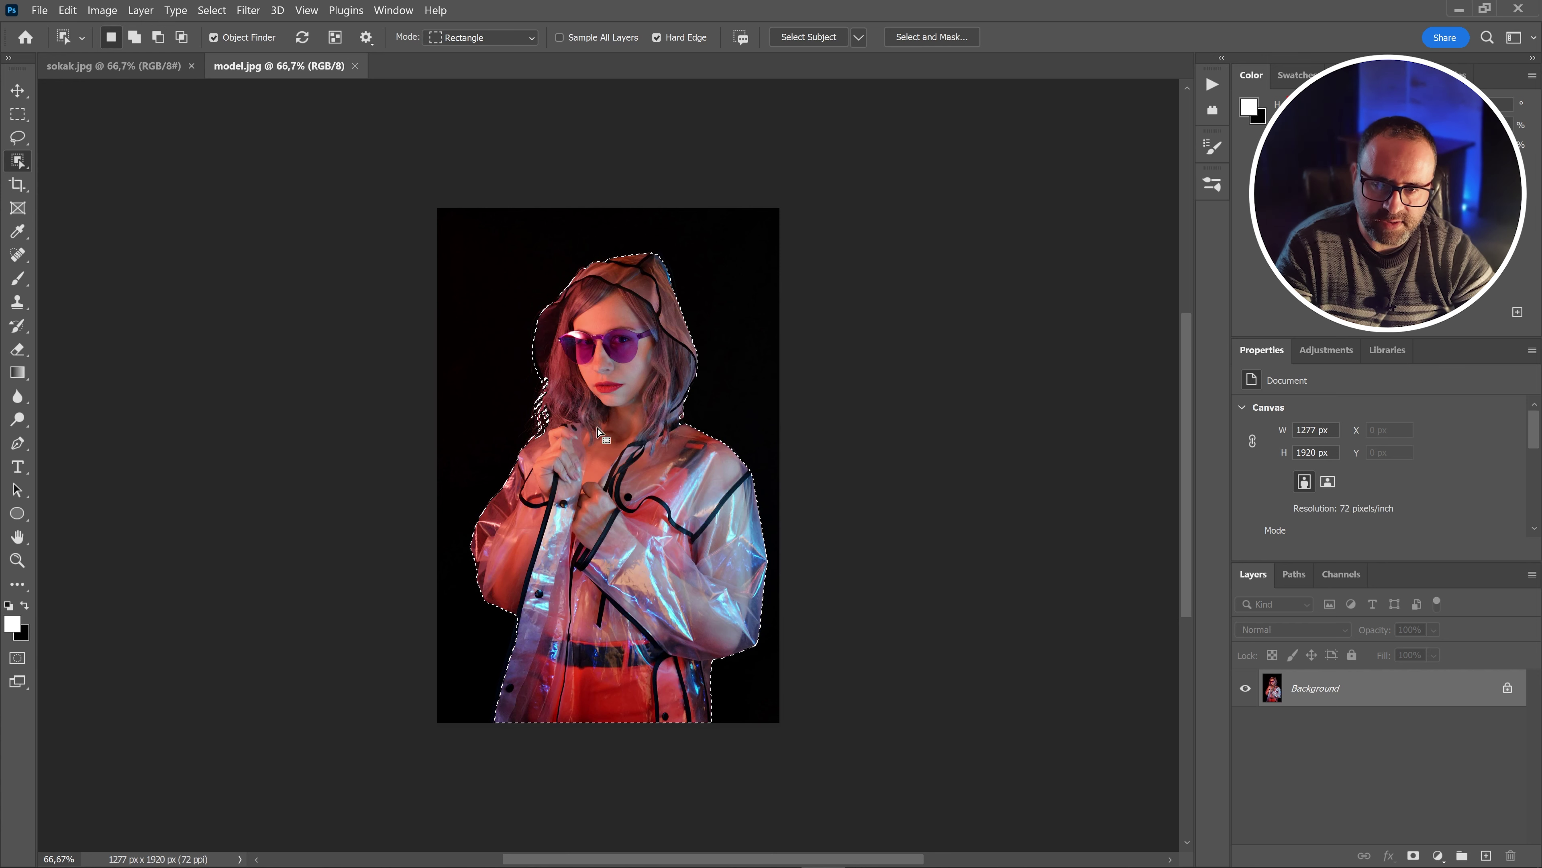
pyautogui.click(858, 40)
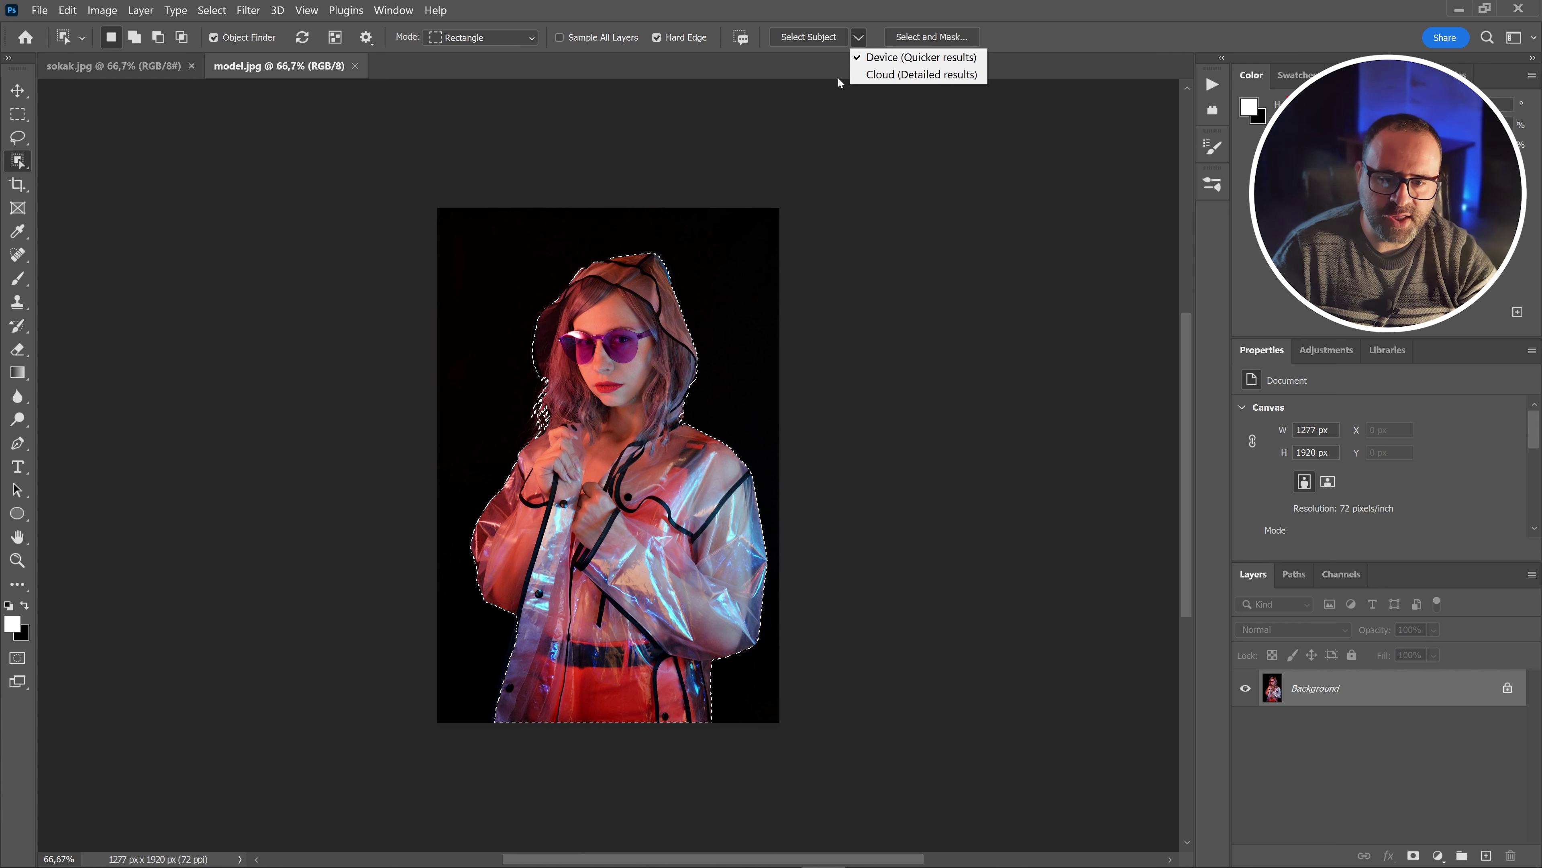
pyautogui.click(860, 76)
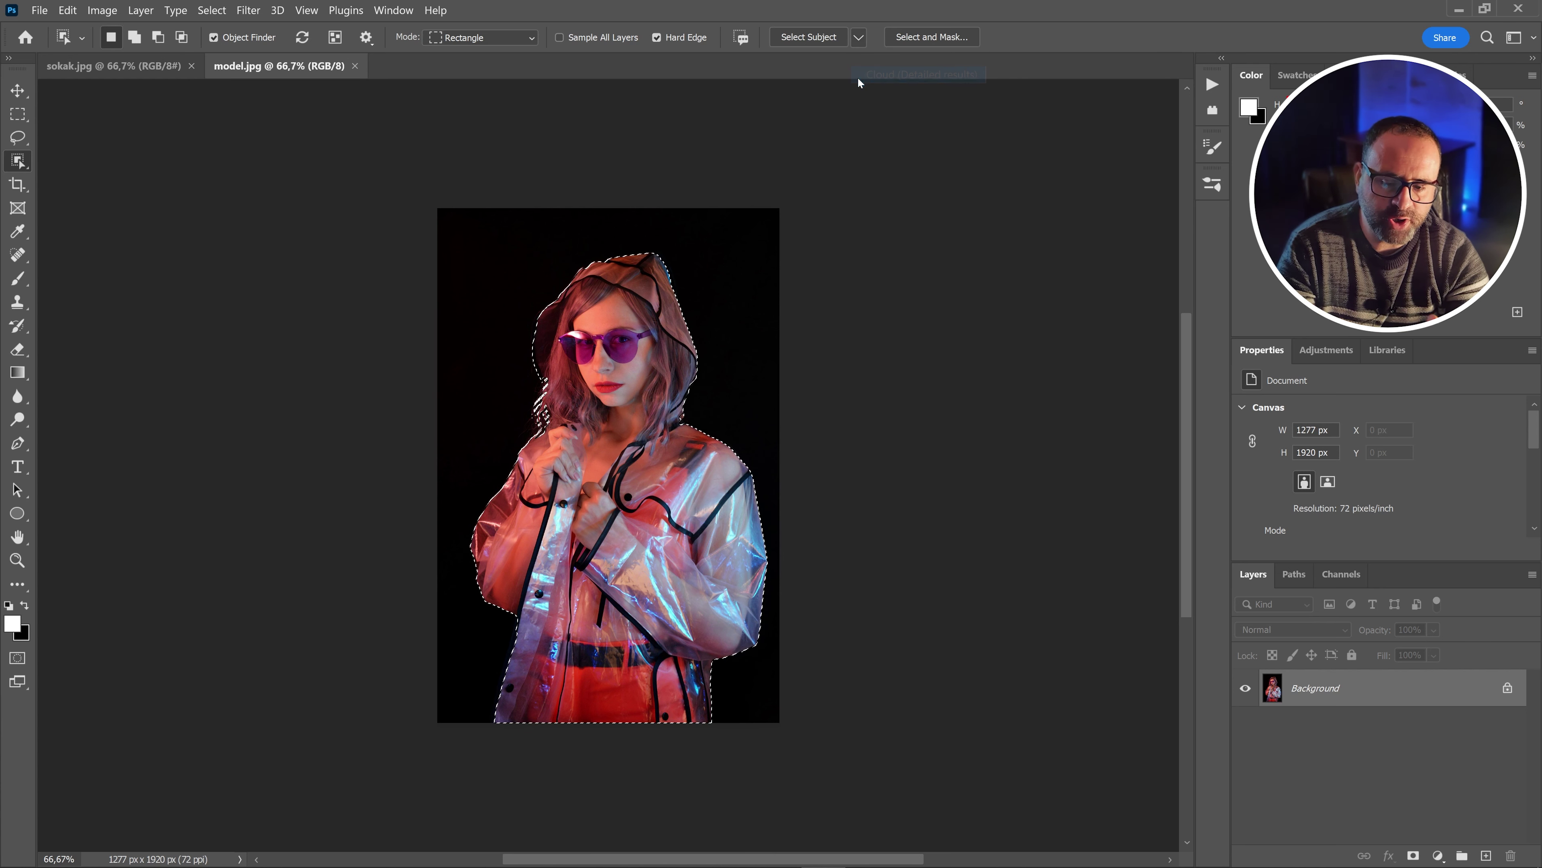
pyautogui.click(822, 41)
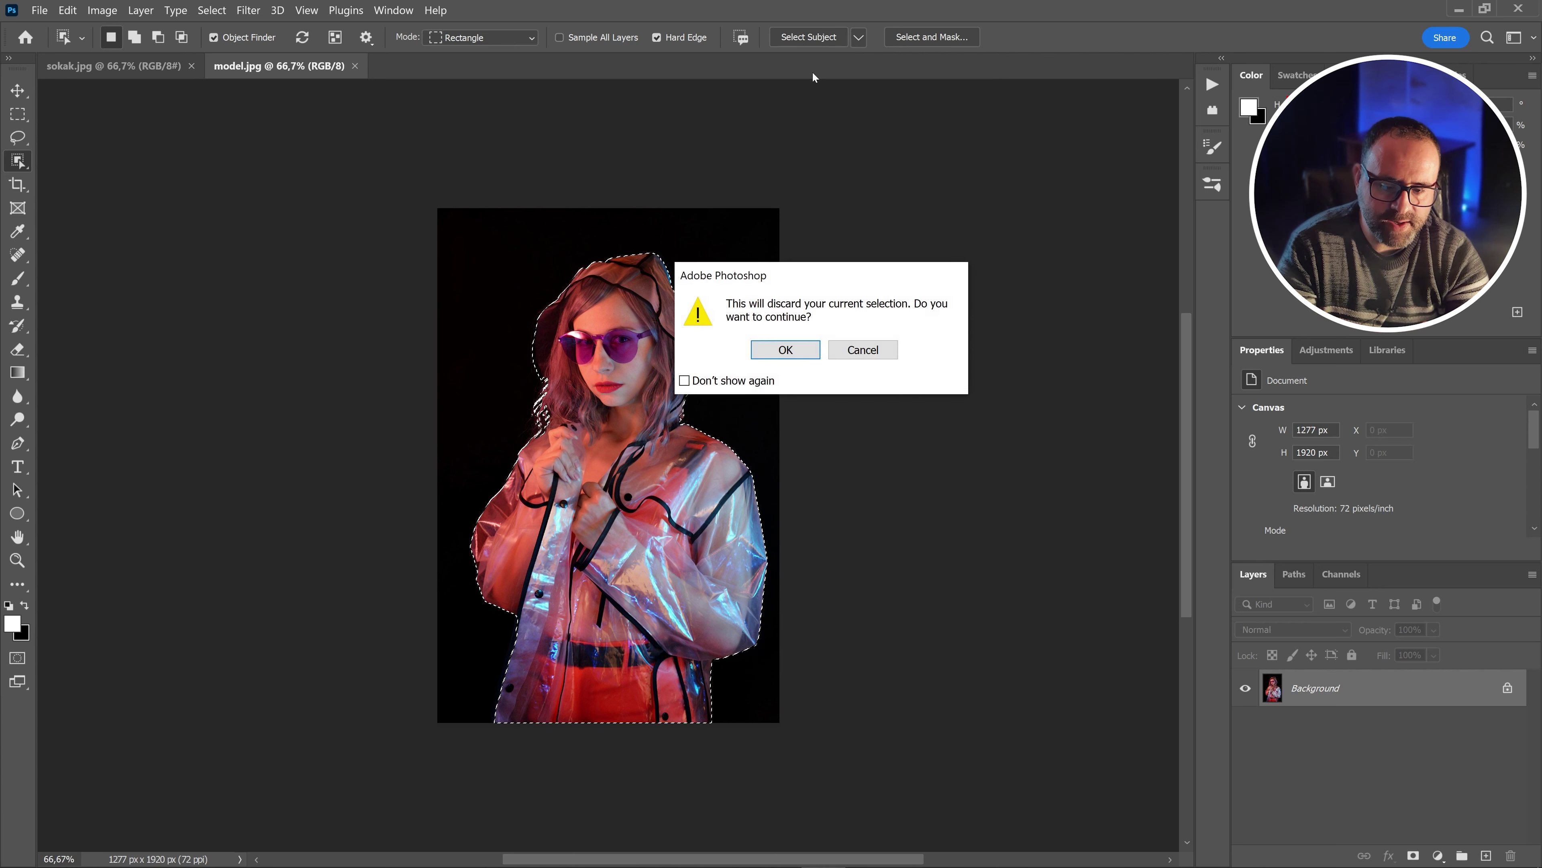
pyautogui.click(798, 348)
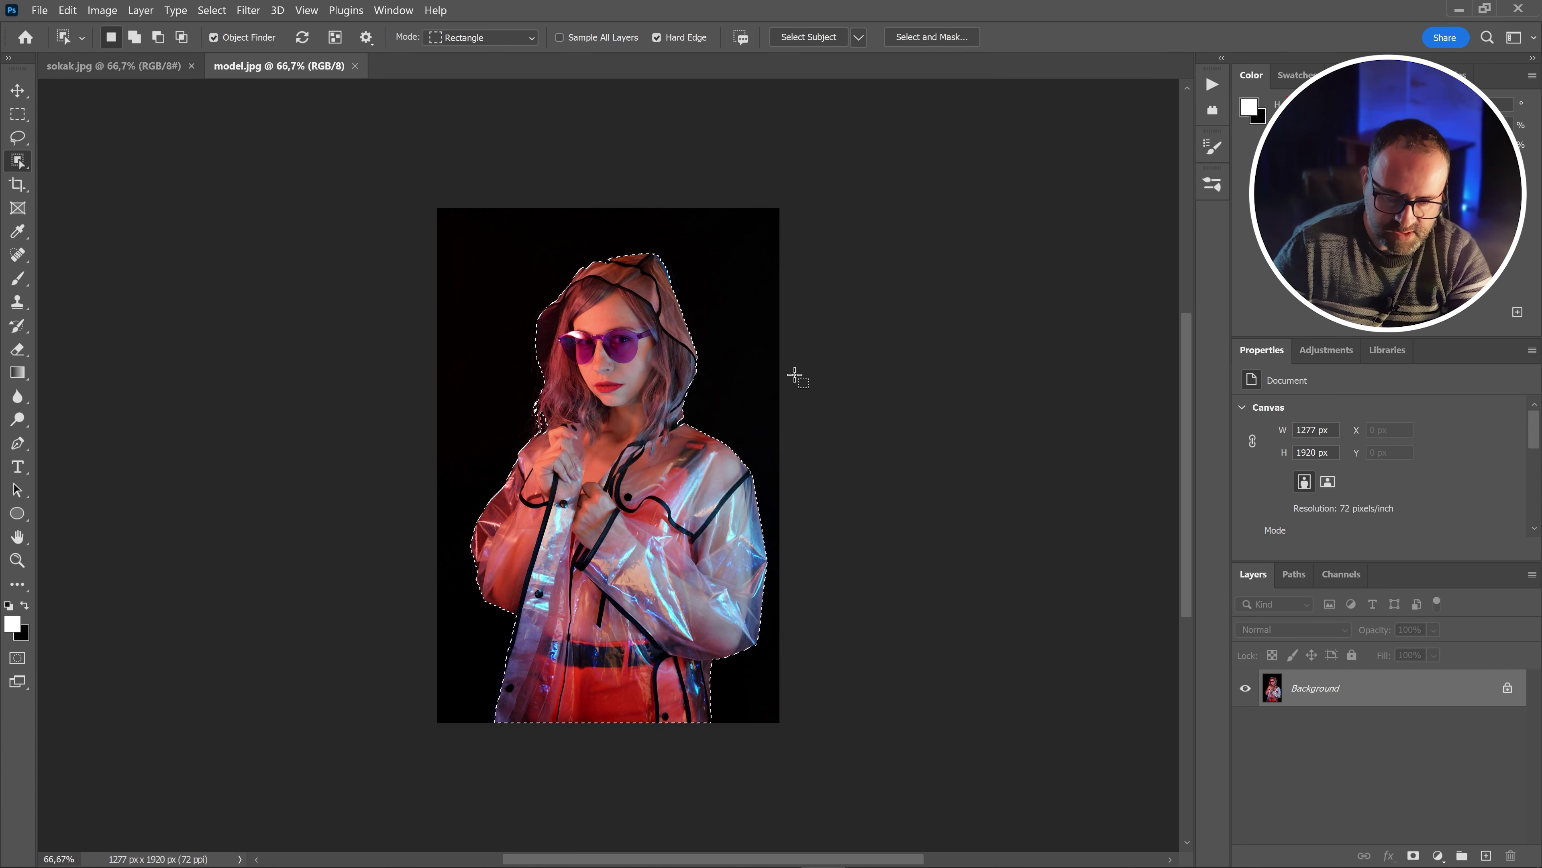
# Copy the selected woman to a new layer, hide the background, and move the cut-out into the sokak.jpg street document
pyautogui.hotkey('ctrl', 'j')
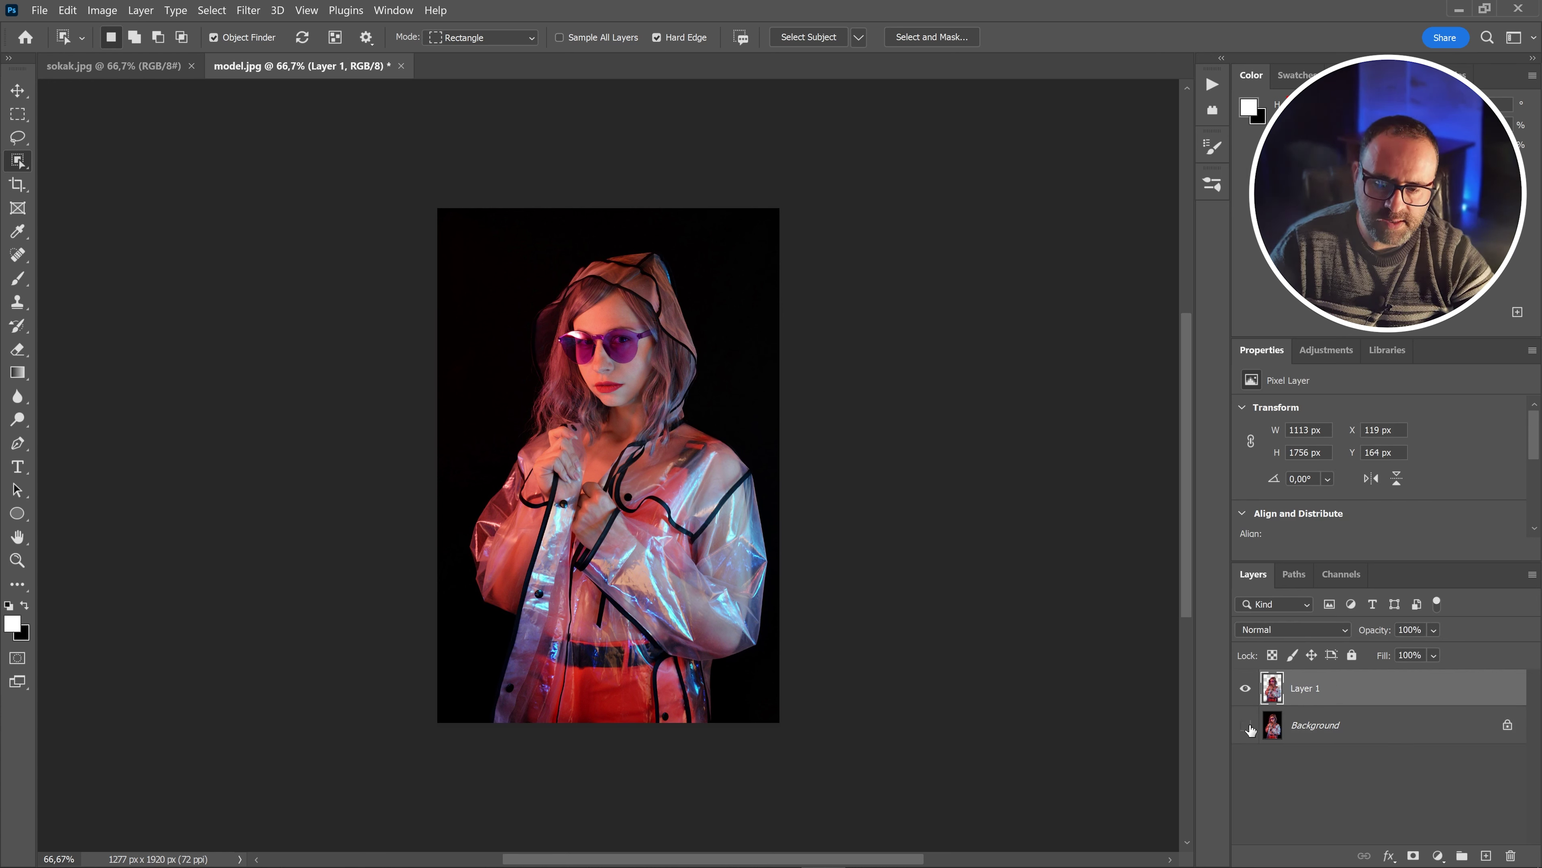
pyautogui.click(1246, 725)
pyautogui.press('v')
pyautogui.moveTo(600, 368); pyautogui.dragTo(635, 392)
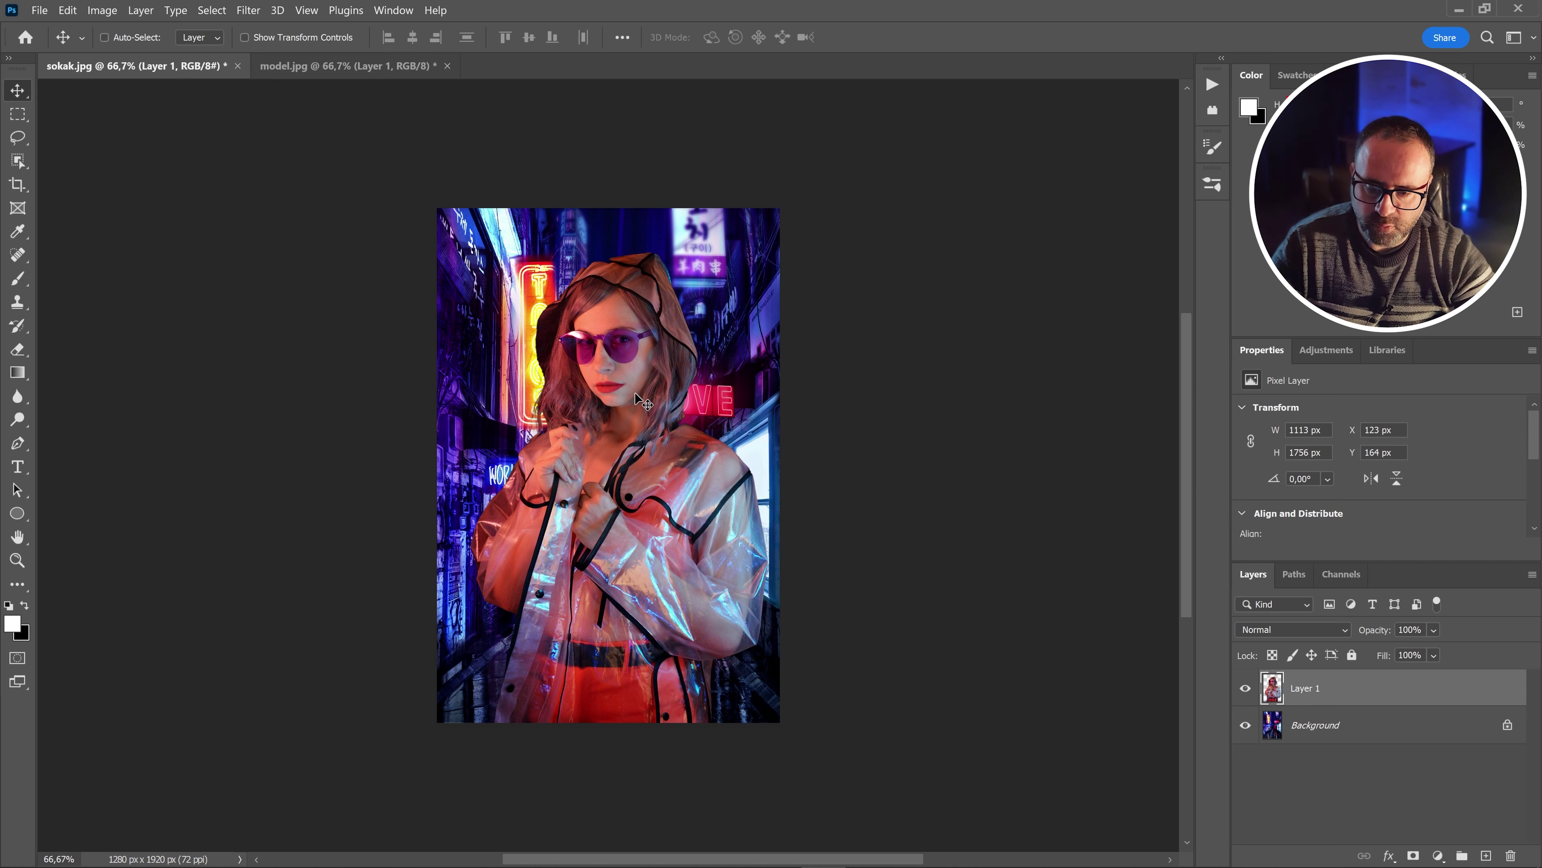
# Scale the woman to about 88% with Free Transform and shift her slightly toward the middle of the street
pyautogui.hotkey('ctrl', 't')
pyautogui.moveTo(767, 251); pyautogui.dragTo(740, 319)
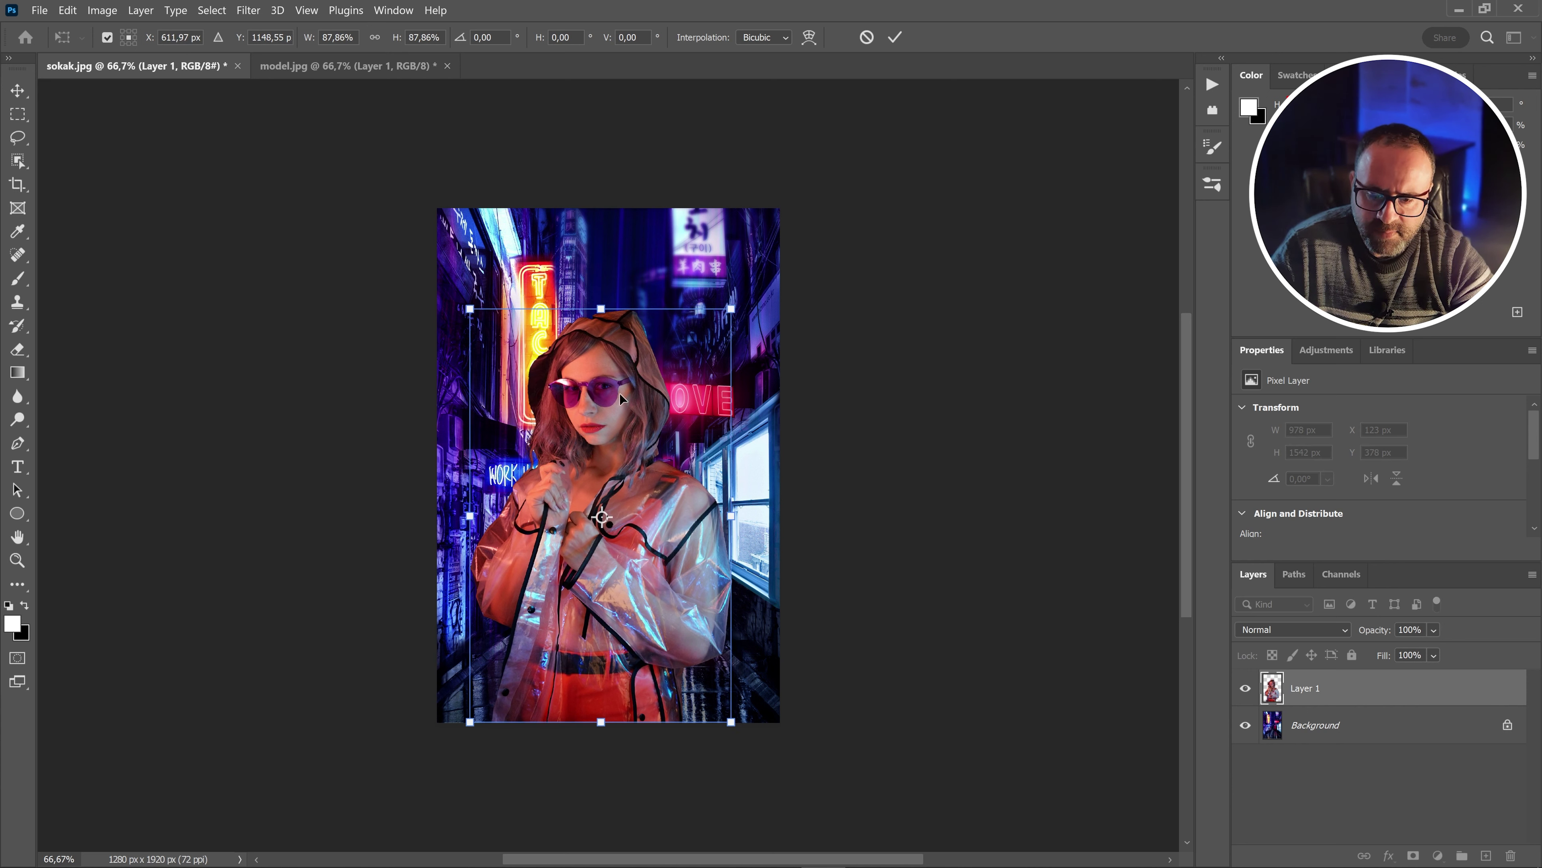
pyautogui.moveTo(621, 393); pyautogui.dragTo(633, 394)
pyautogui.press('Return')
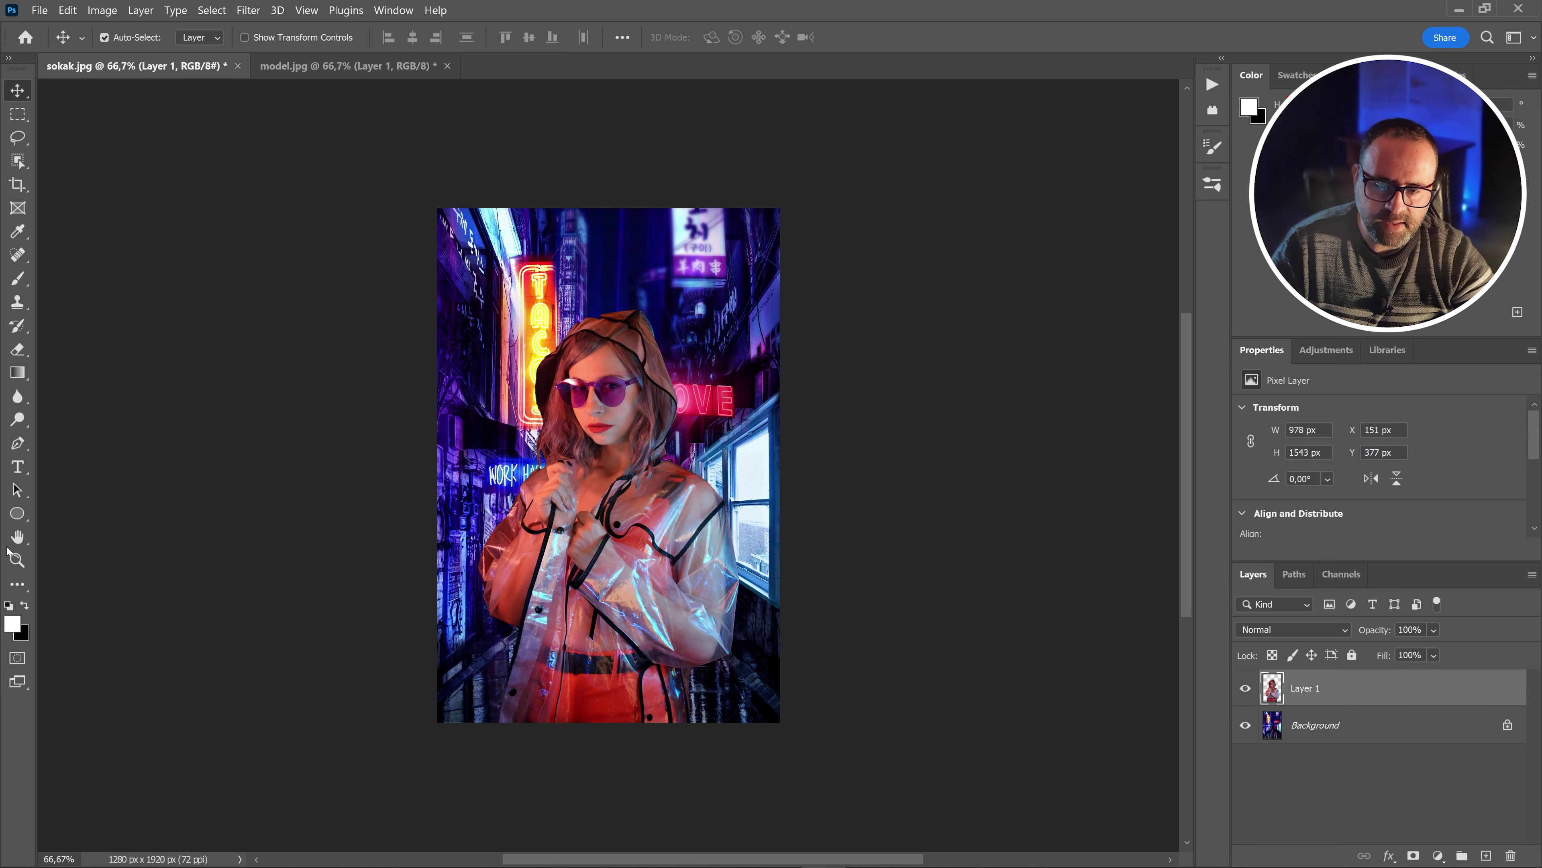
# Enable the Harmonization neural filter on the woman's layer with the Background layer as the reference image
pyautogui.click(17, 560)
pyautogui.moveTo(606, 492); pyautogui.dragTo(615, 512)
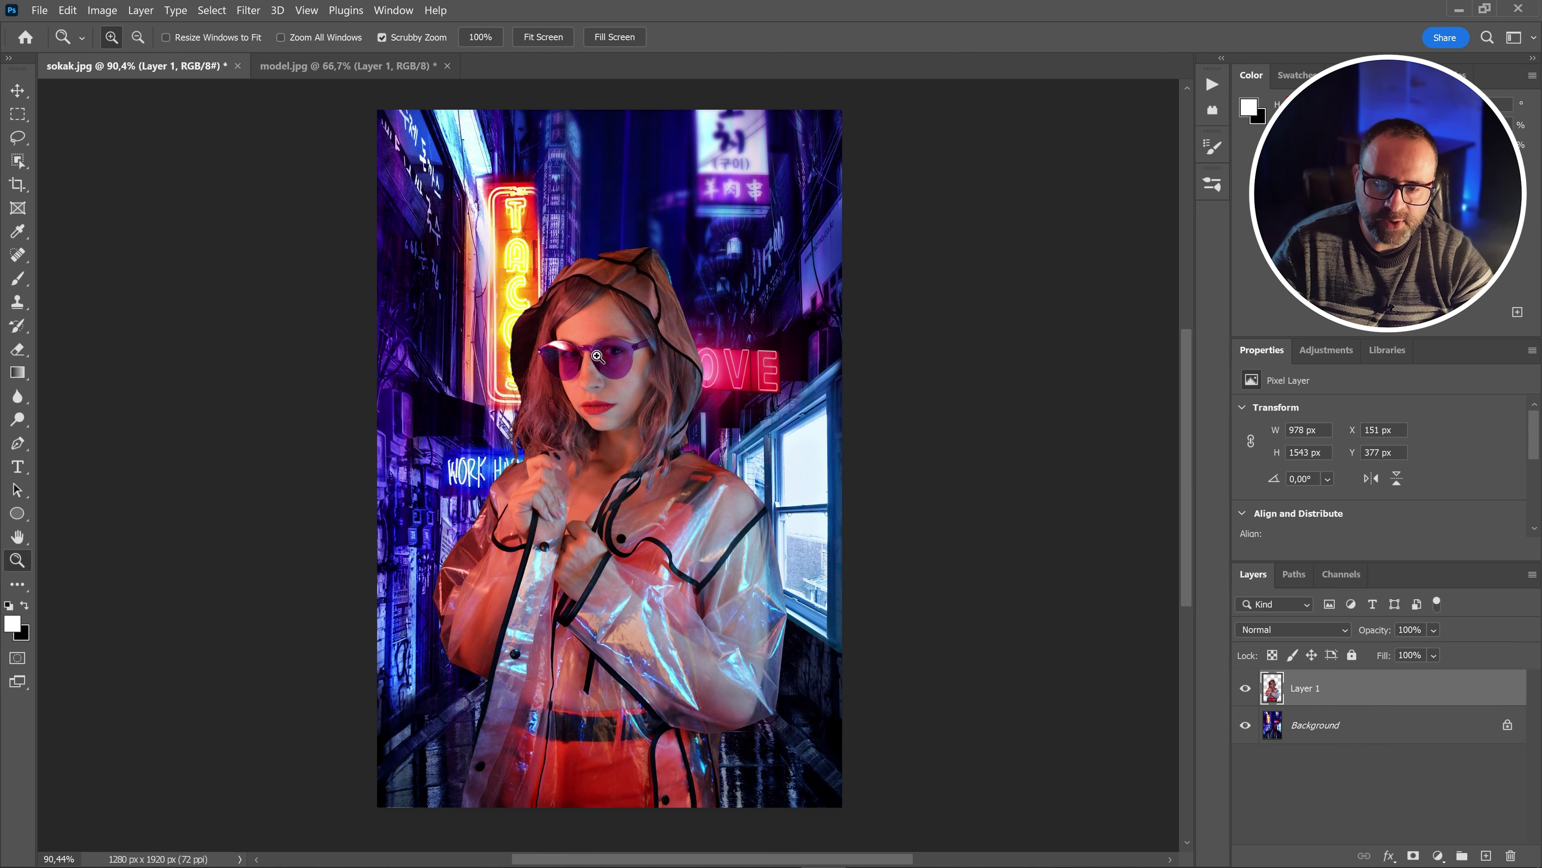
pyautogui.click(17, 90)
pyautogui.moveTo(650, 395); pyautogui.dragTo(649, 402)
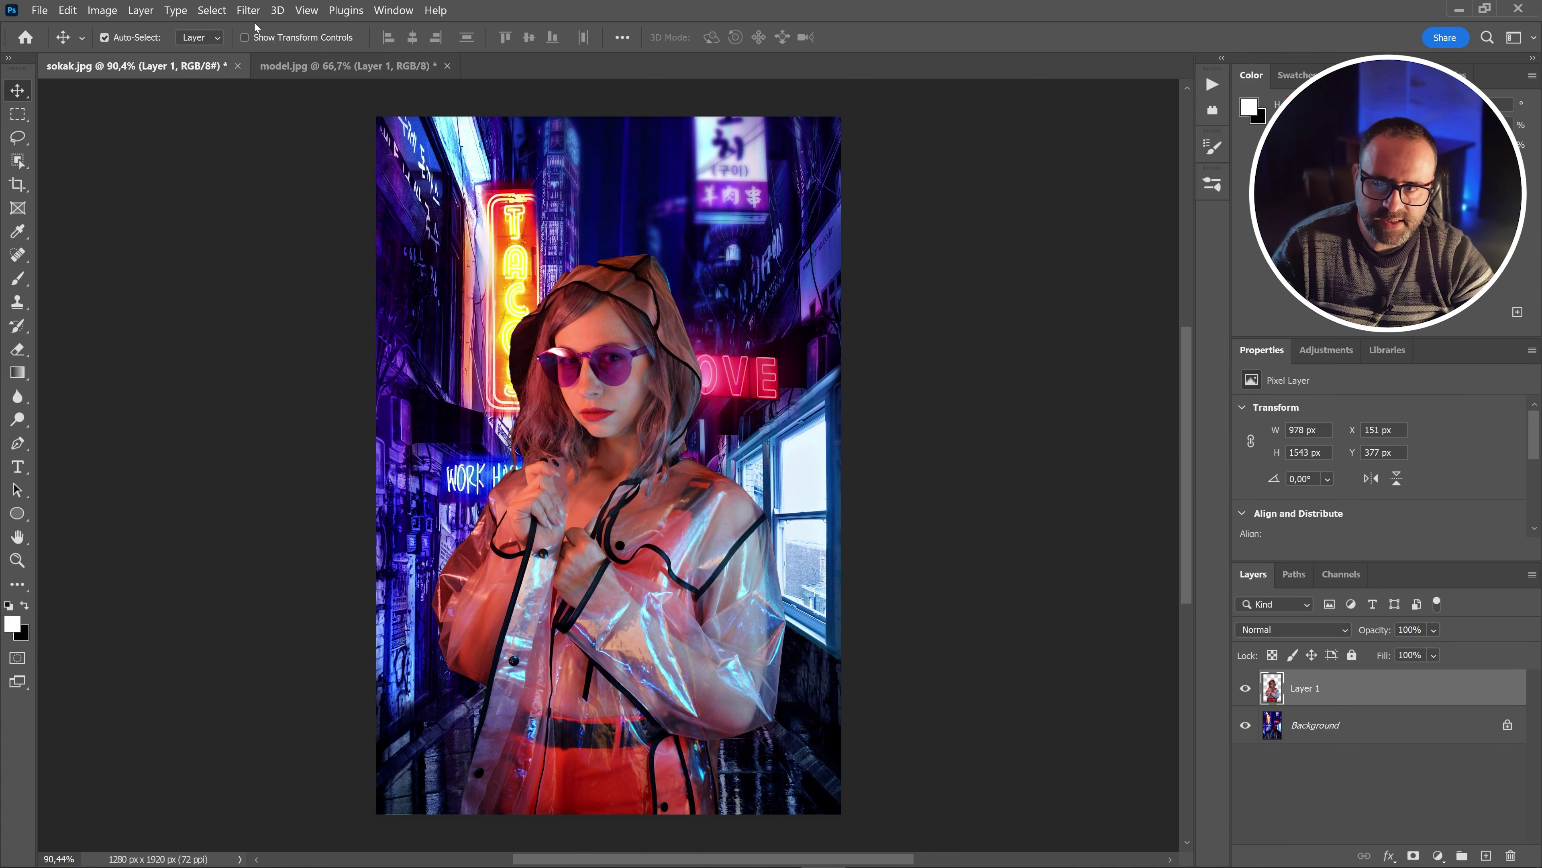
pyautogui.click(248, 11)
pyautogui.click(282, 69)
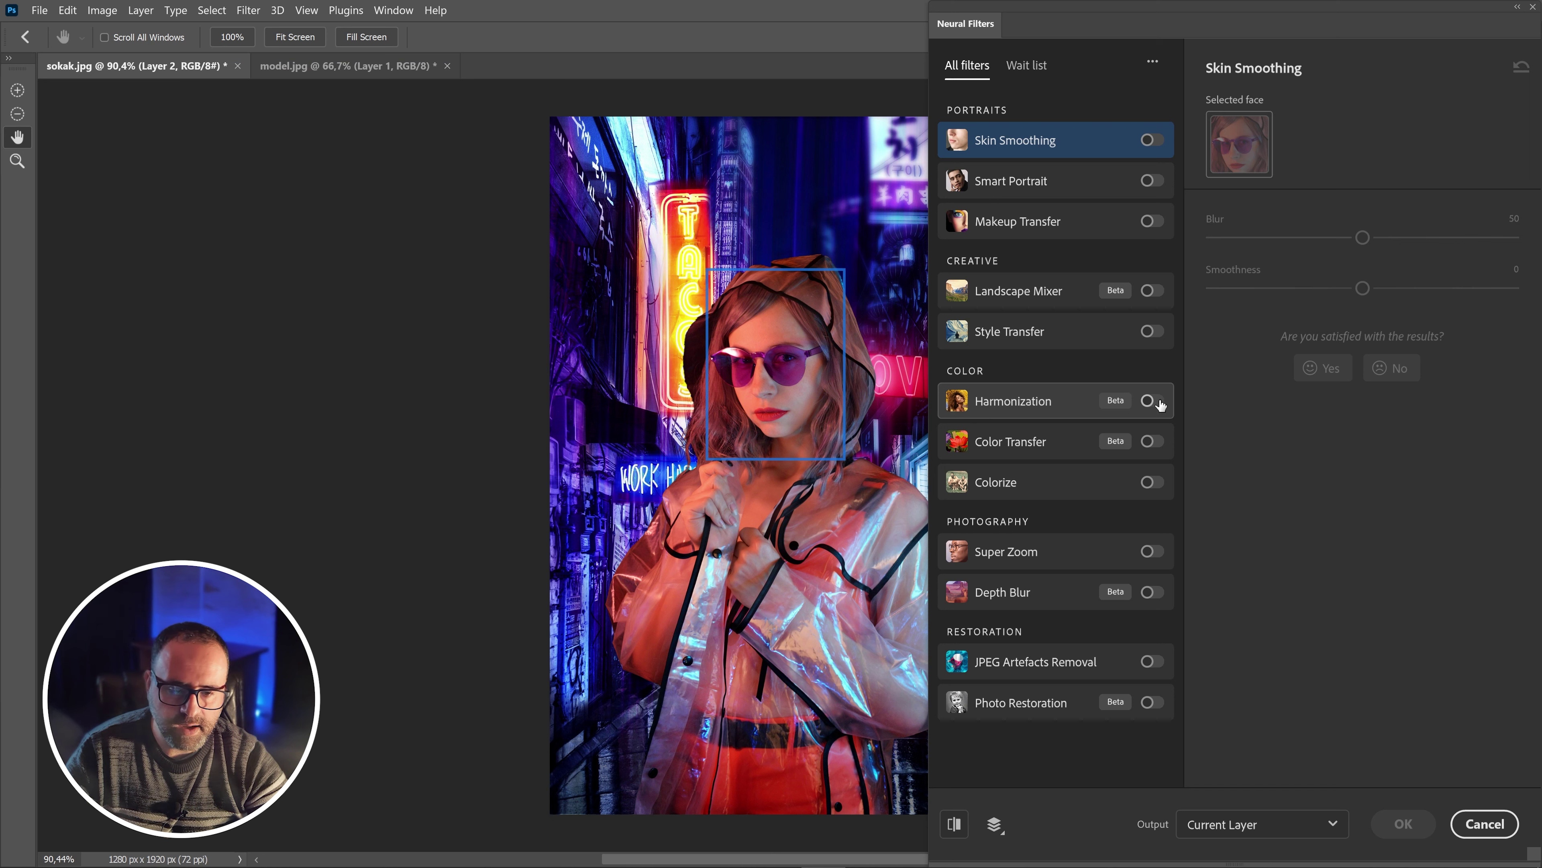
pyautogui.click(1156, 403)
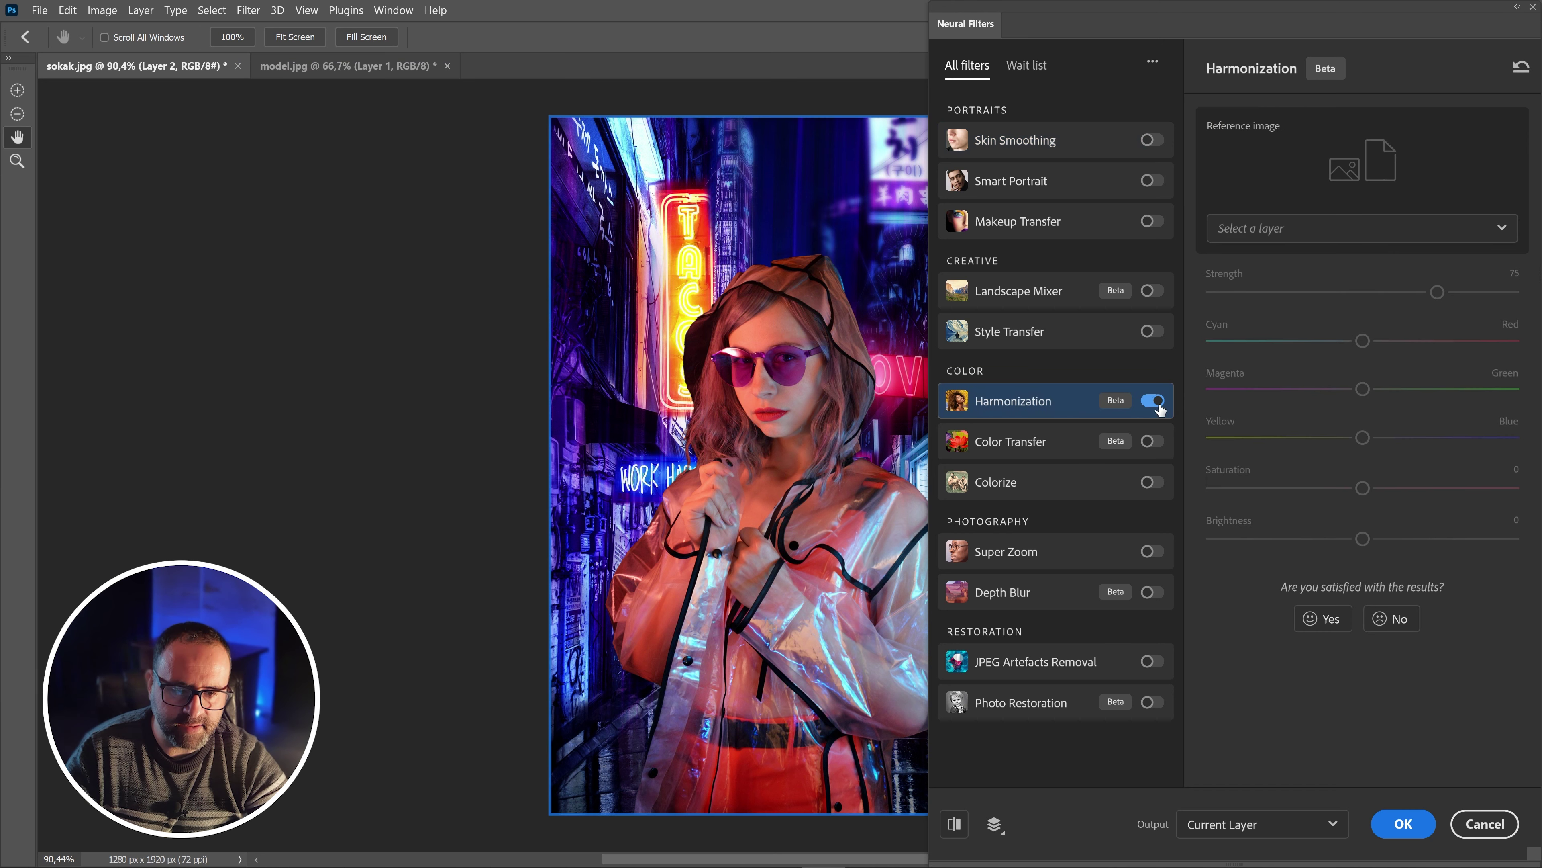
pyautogui.click(1281, 237)
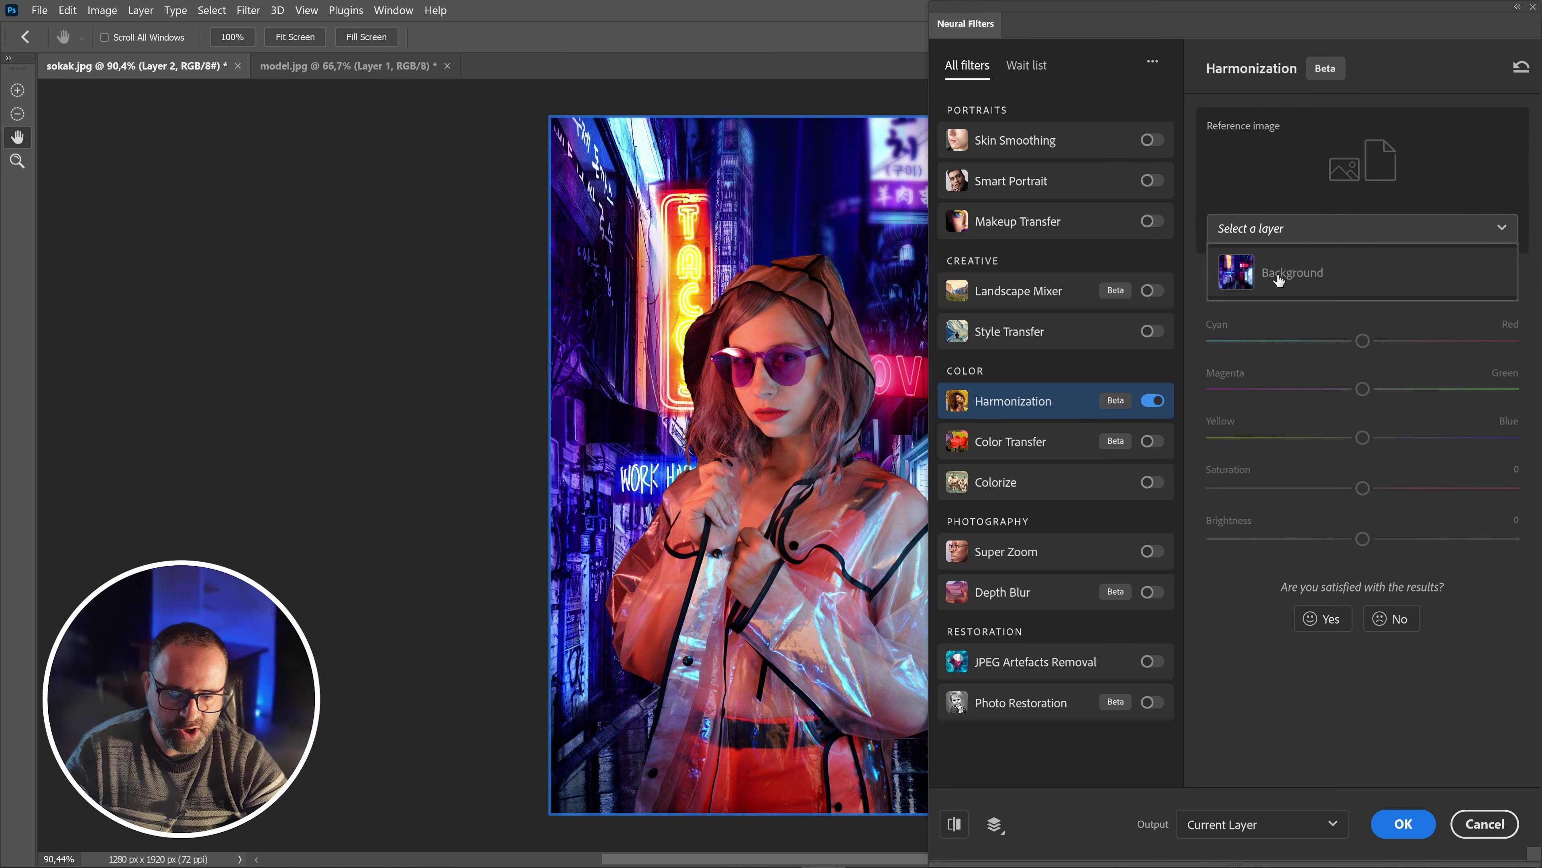
pyautogui.click(1266, 284)
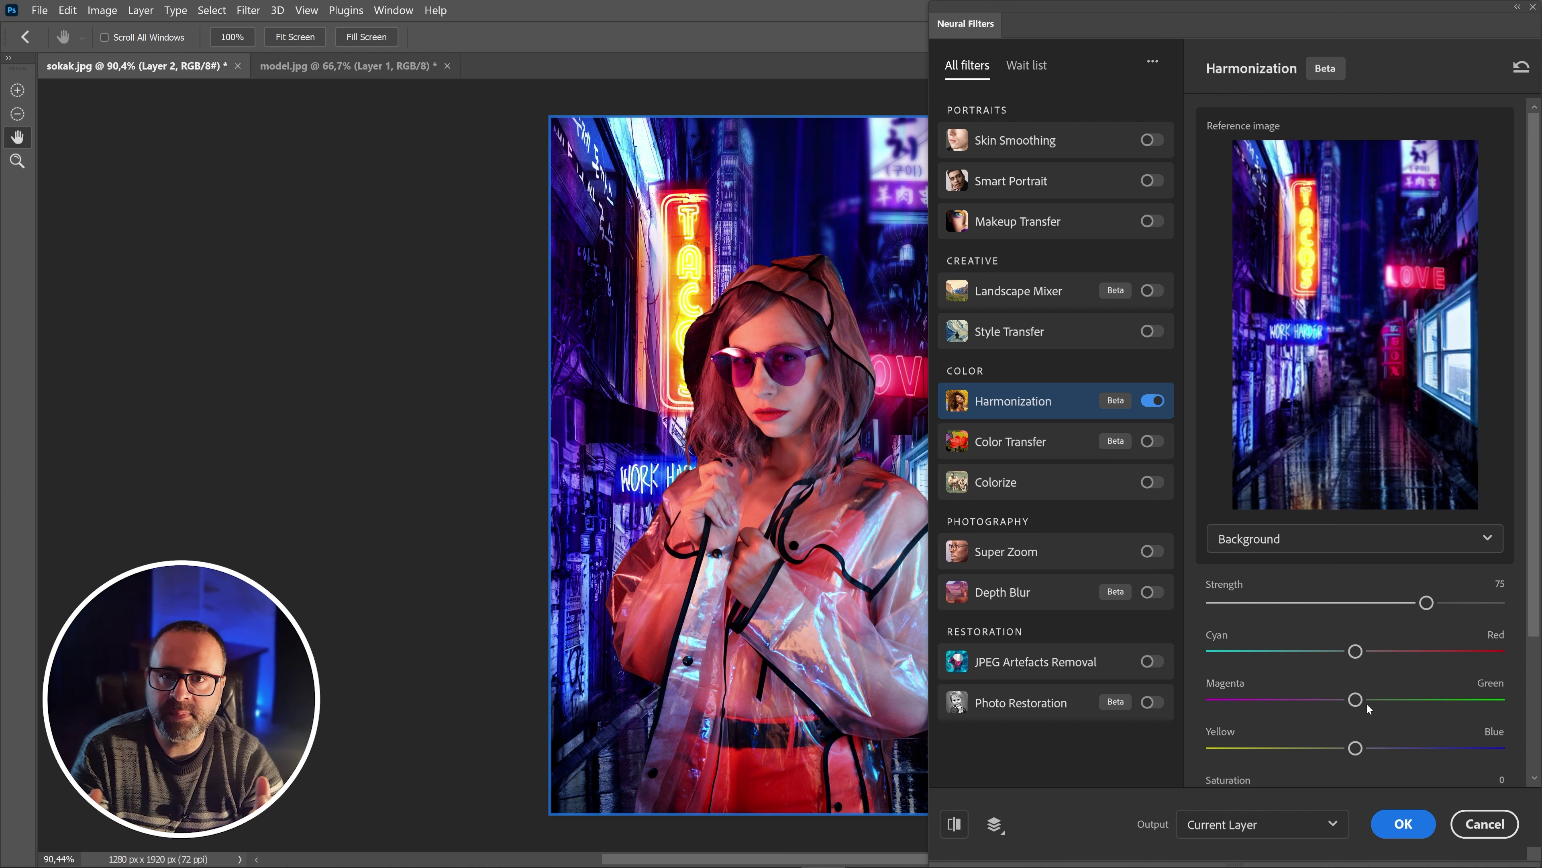
# Shift the woman's Harmonization colors toward cyan, magenta and blue, and raise the filter strength slightly
pyautogui.moveTo(1355, 748); pyautogui.dragTo(1415, 748)
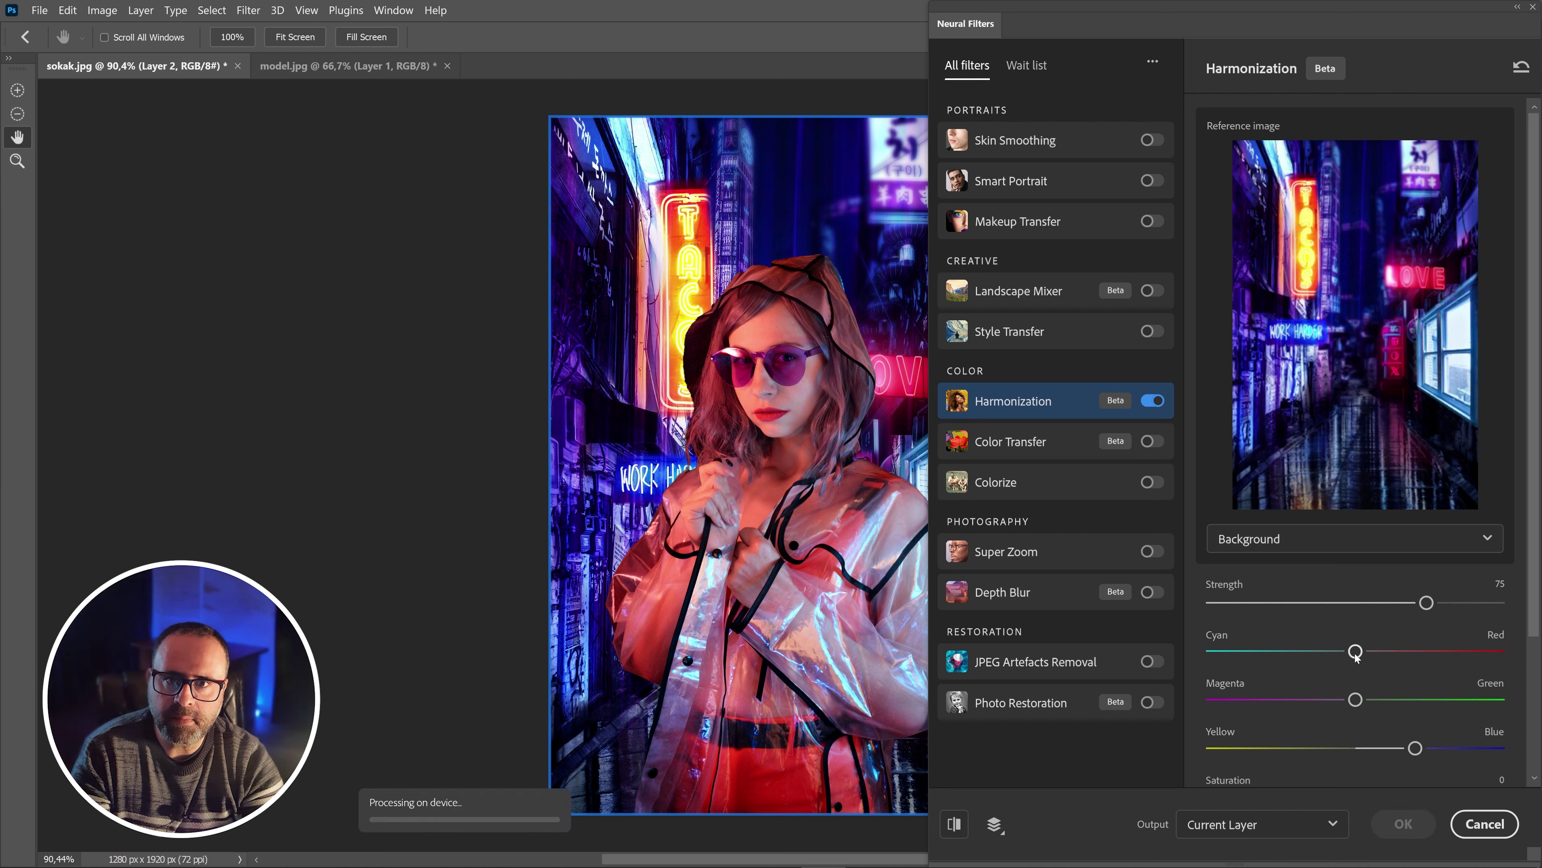
pyautogui.moveTo(1355, 652); pyautogui.dragTo(1318, 652)
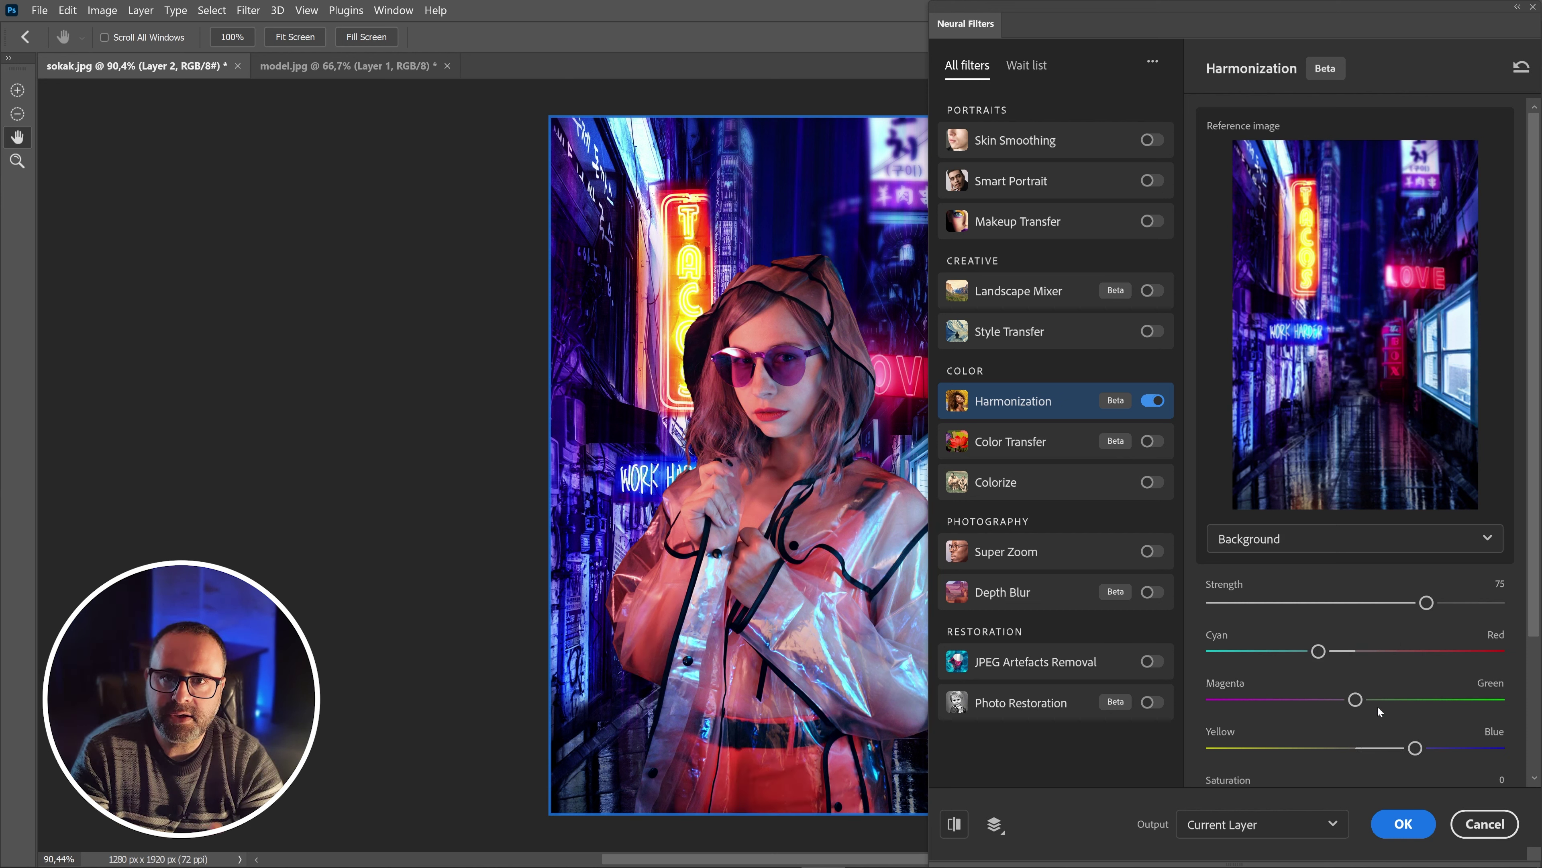
pyautogui.moveTo(1355, 699)
pyautogui.mouseDown()
pyautogui.moveTo(1321, 699)
pyautogui.moveTo(1348, 701)
pyautogui.mouseUp()
pyautogui.moveTo(1426, 602); pyautogui.dragTo(1434, 602)
pyautogui.moveTo(1318, 654); pyautogui.dragTo(1302, 652)
pyautogui.moveTo(1415, 748); pyautogui.dragTo(1441, 748)
pyautogui.moveTo(1347, 699); pyautogui.dragTo(1330, 699)
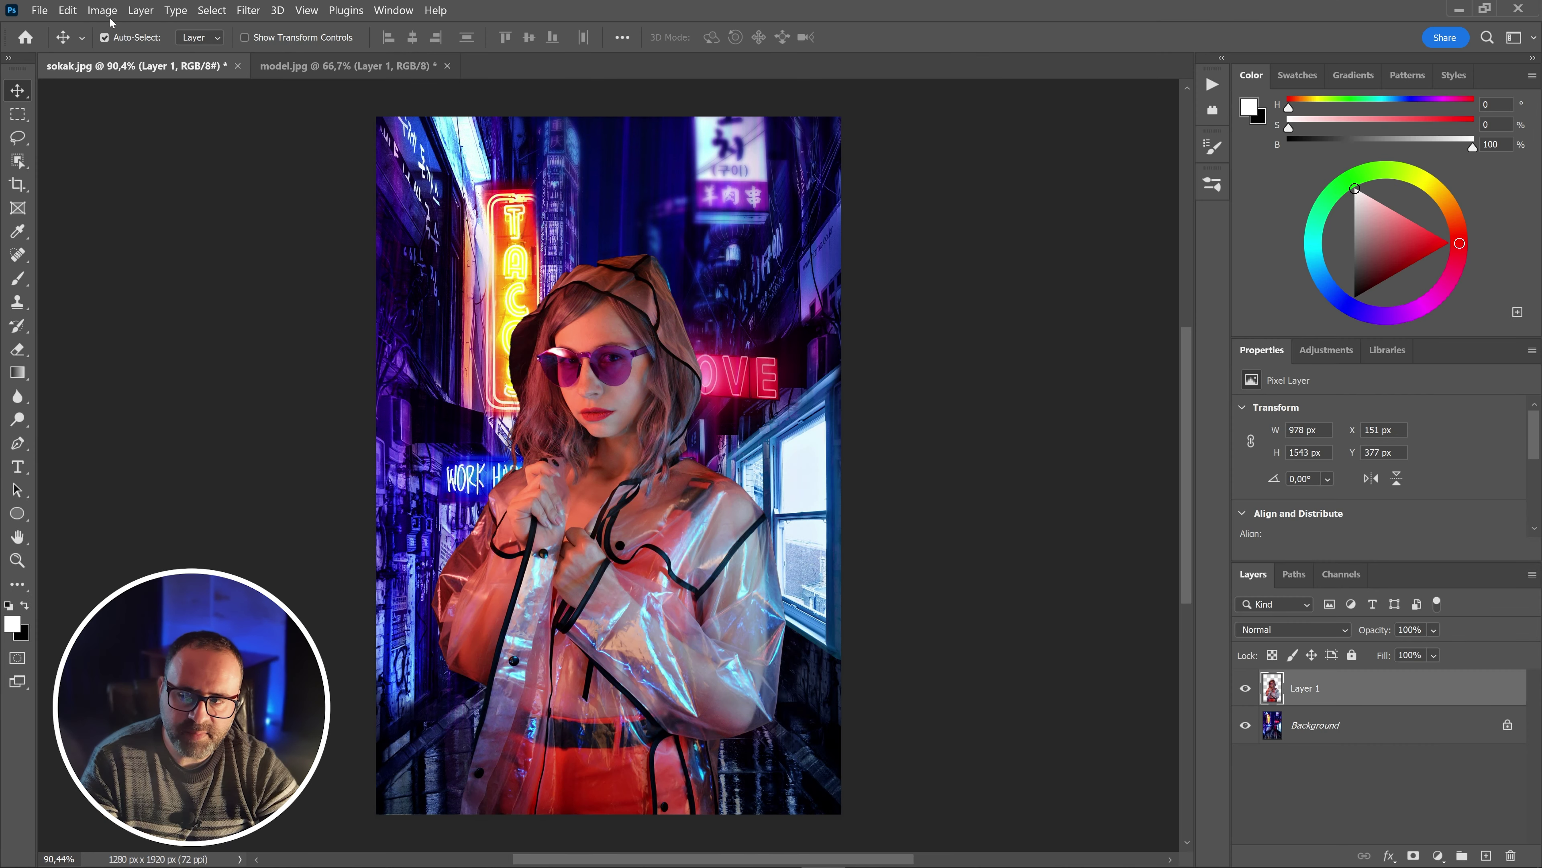
# Apply Match Color to the woman's layer using the Background layer of sokak.jpg as source, with luminance 87 and color intensity 89
pyautogui.click(102, 11)
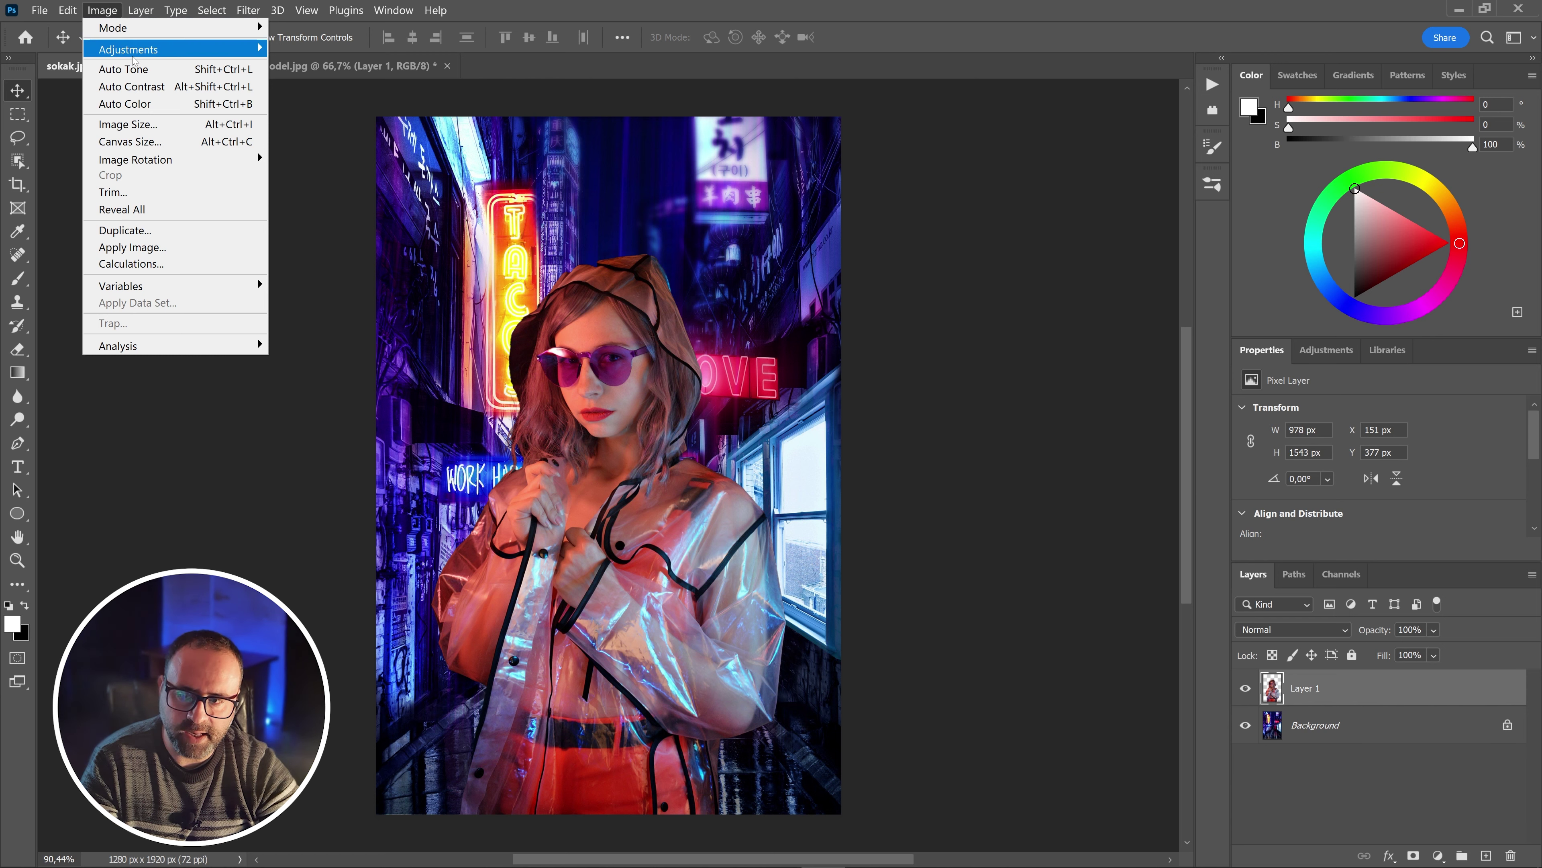
pyautogui.moveTo(135, 57)
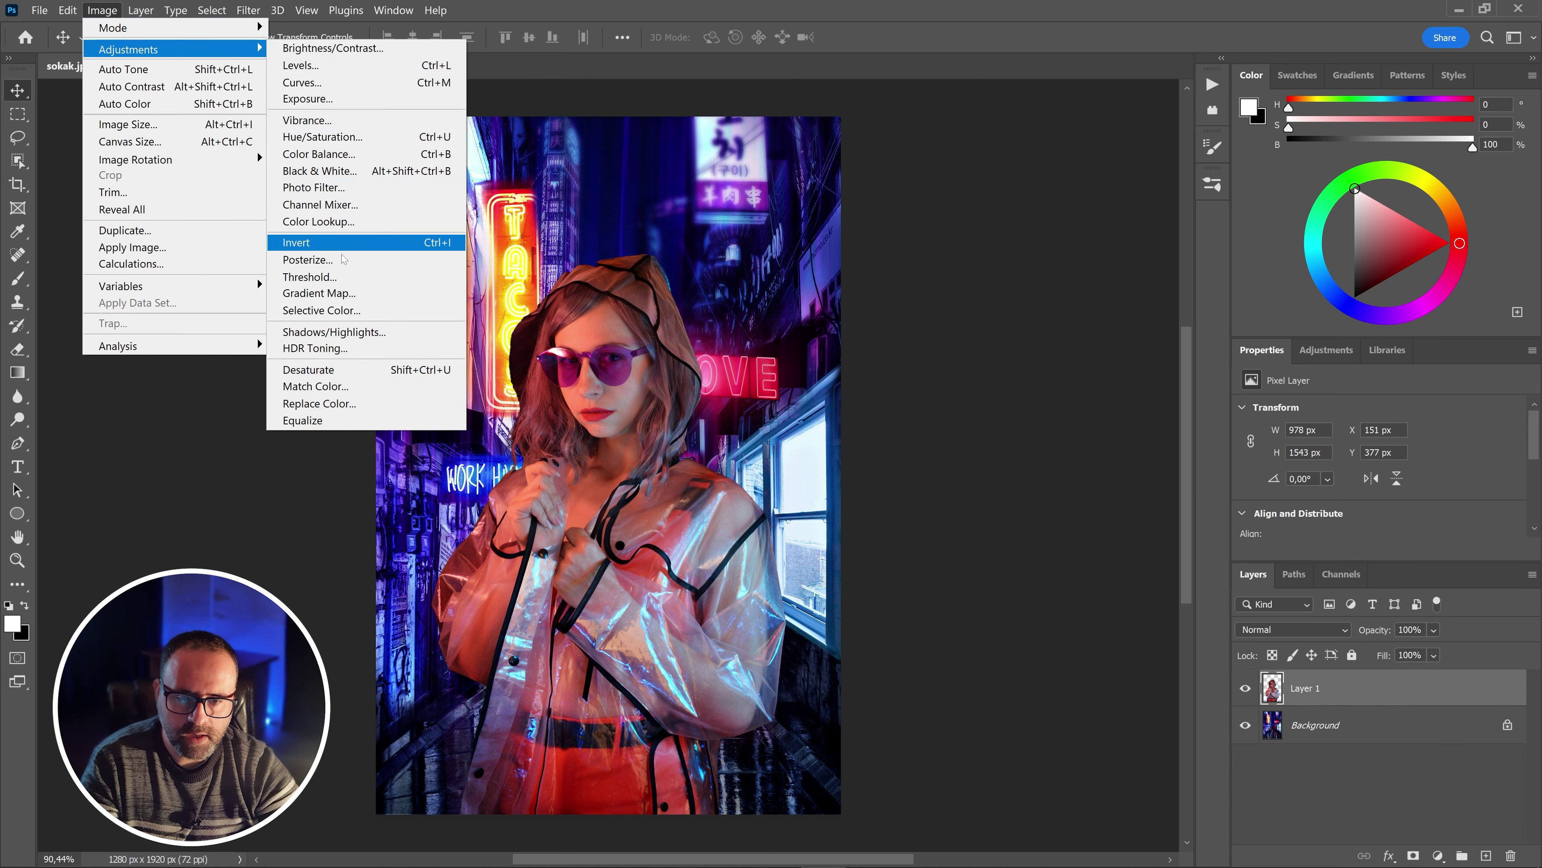
pyautogui.click(326, 386)
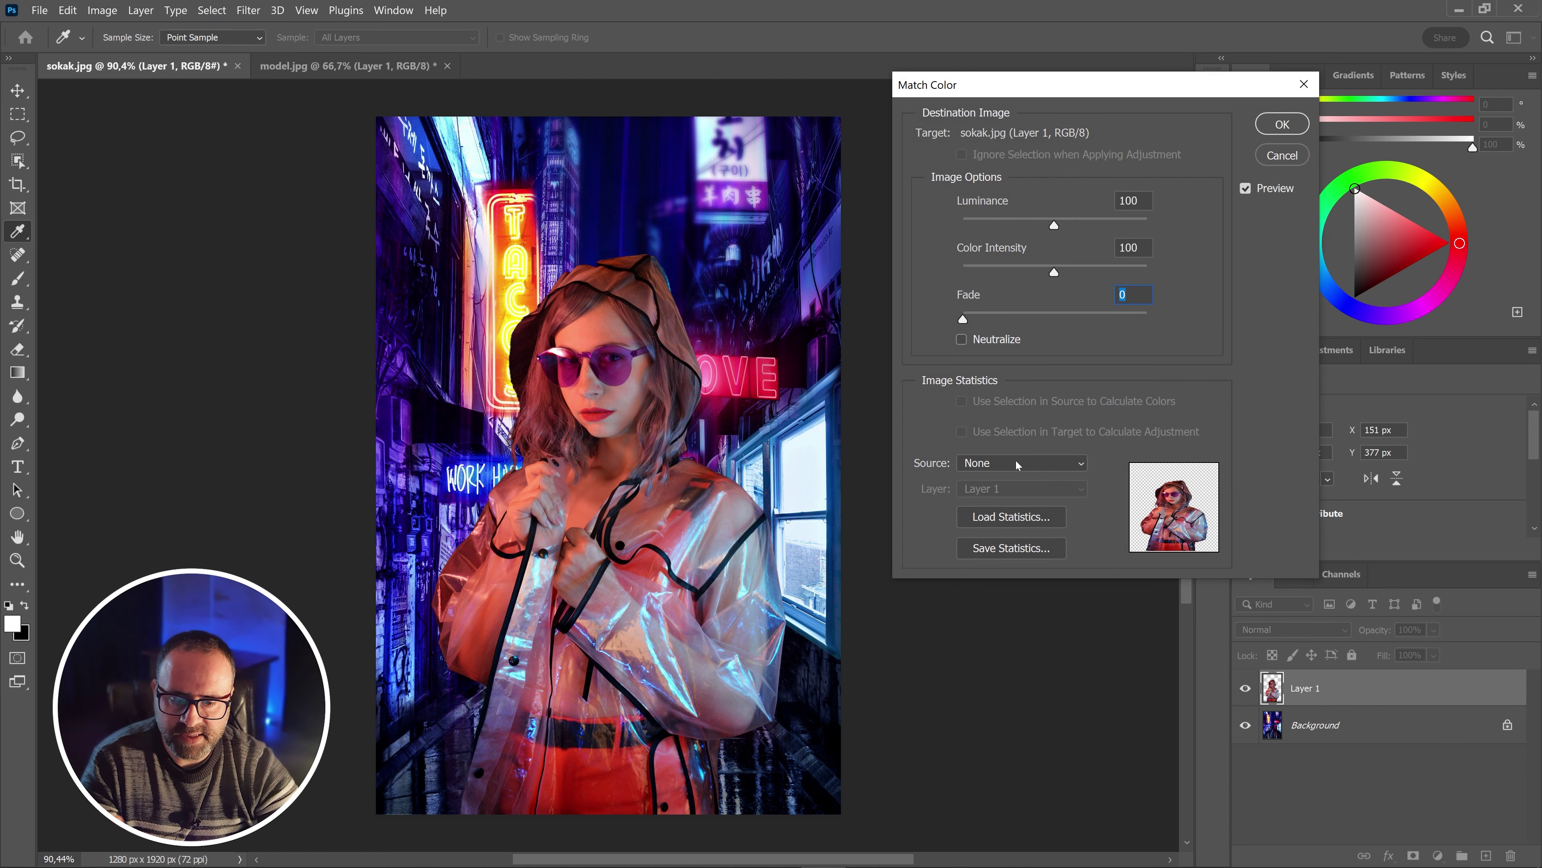
pyautogui.click(1016, 464)
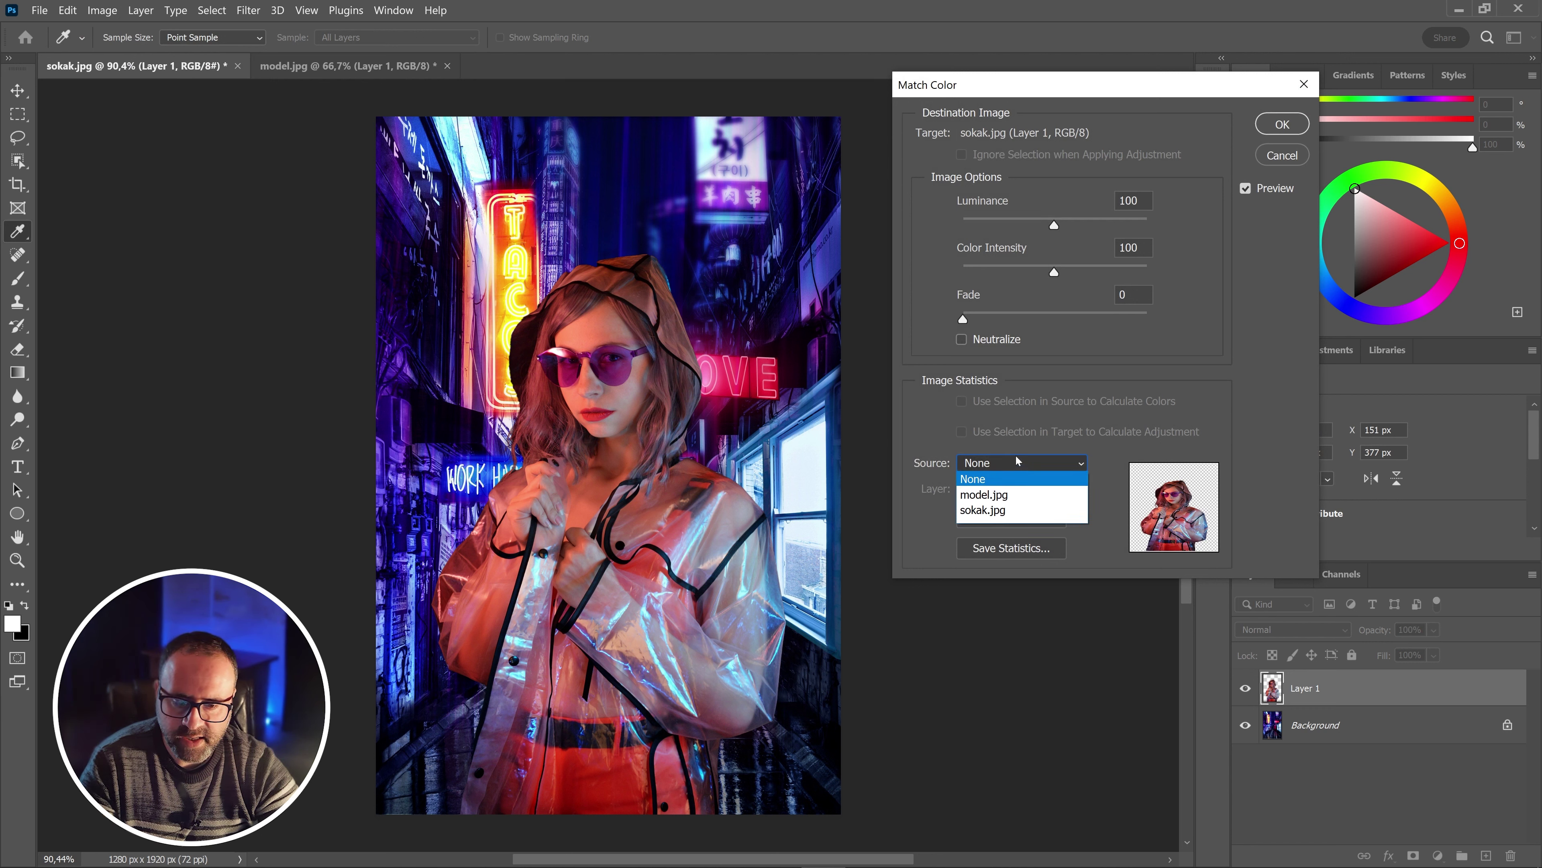
pyautogui.click(985, 511)
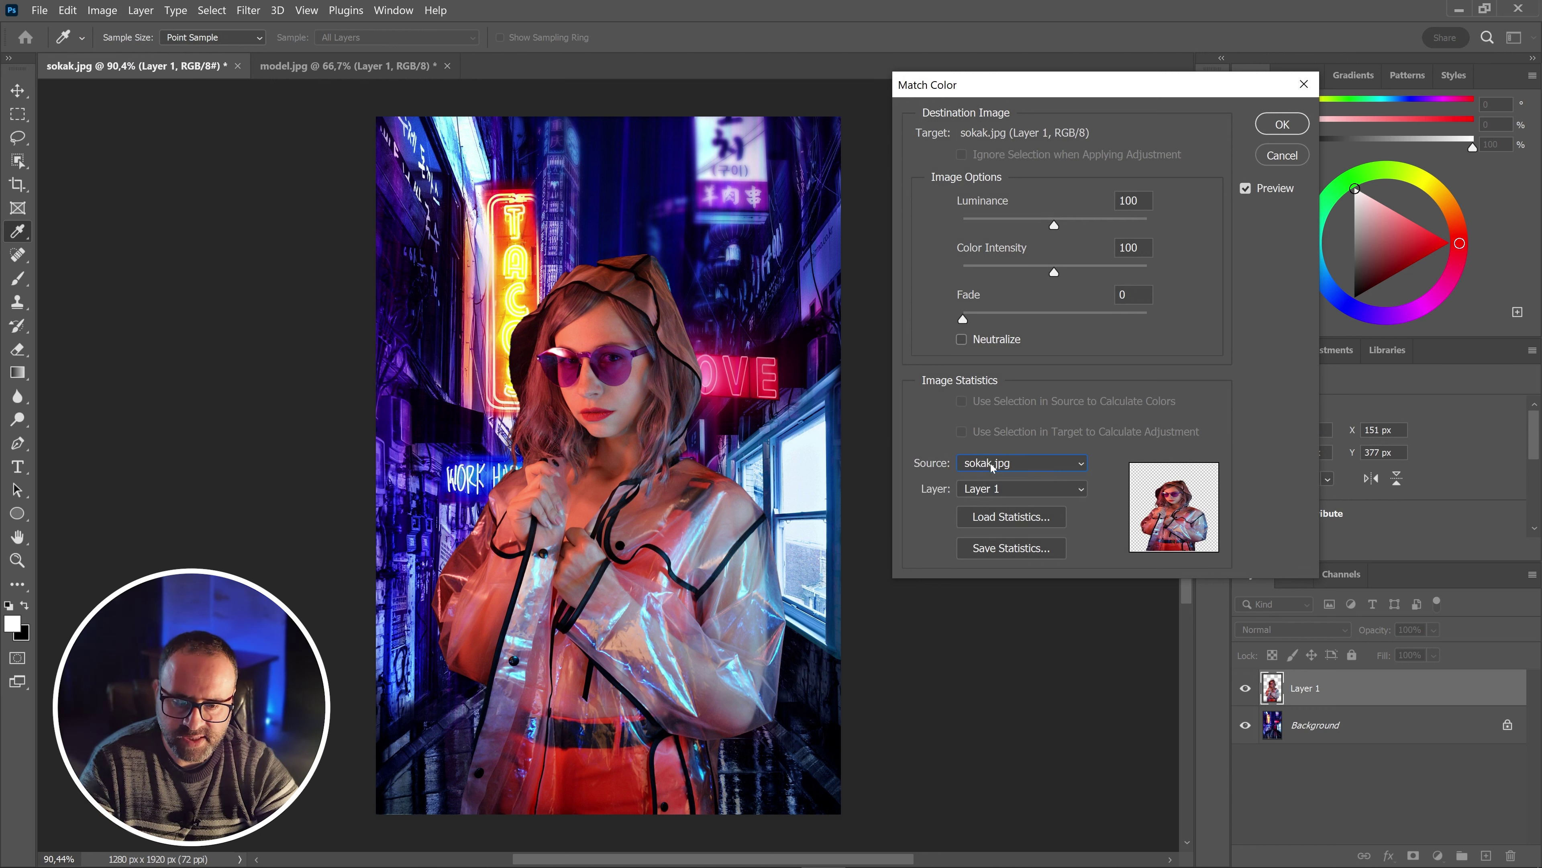
pyautogui.click(1025, 490)
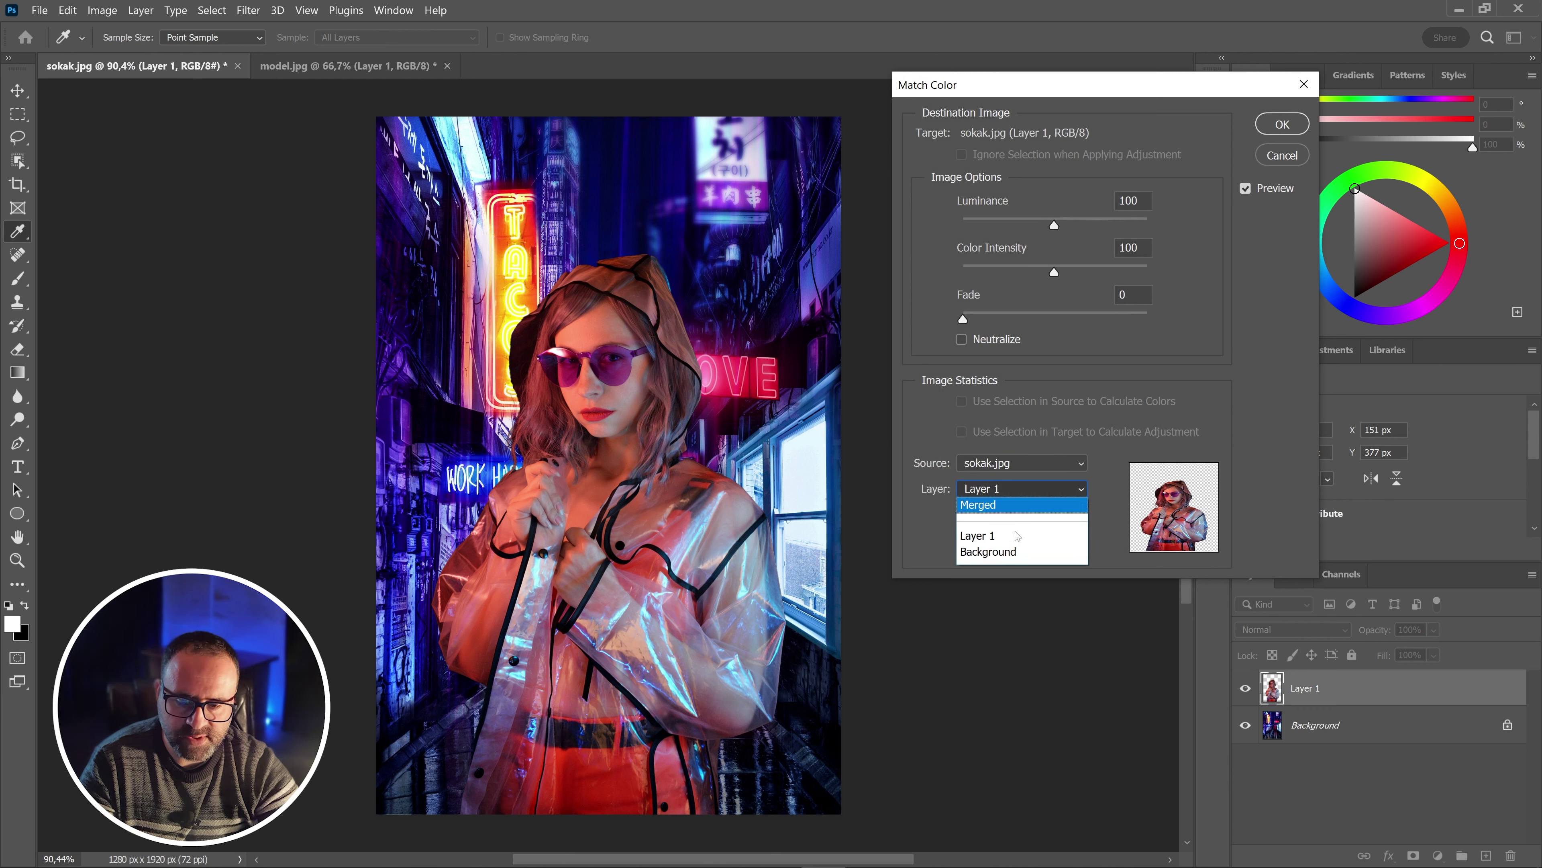
pyautogui.click(1004, 551)
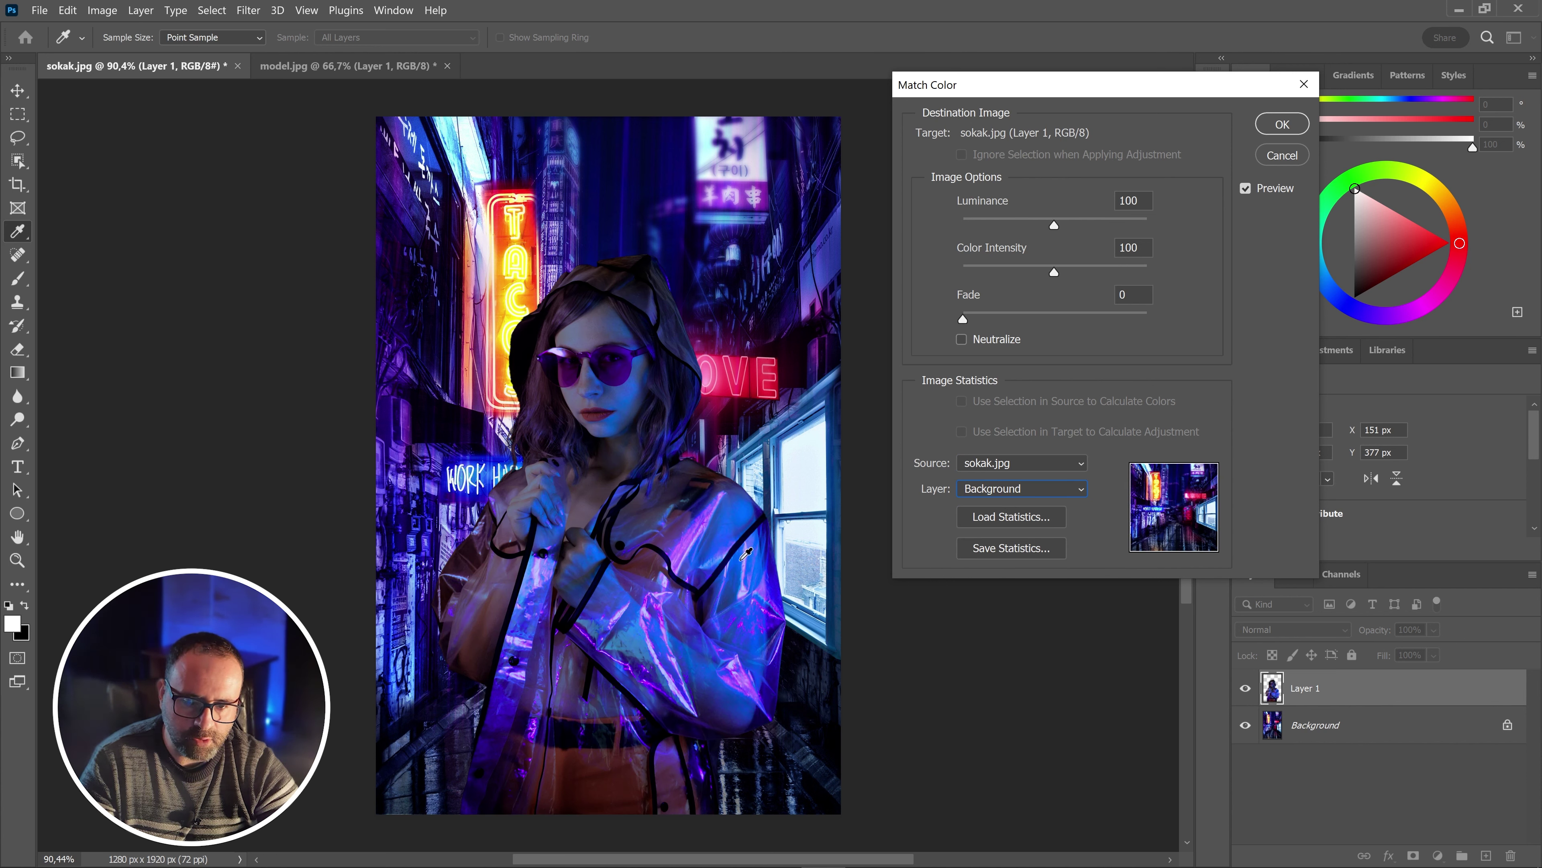
pyautogui.moveTo(1055, 222)
pyautogui.mouseDown()
pyautogui.moveTo(1072, 217)
pyautogui.moveTo(1062, 224)
pyautogui.mouseUp()
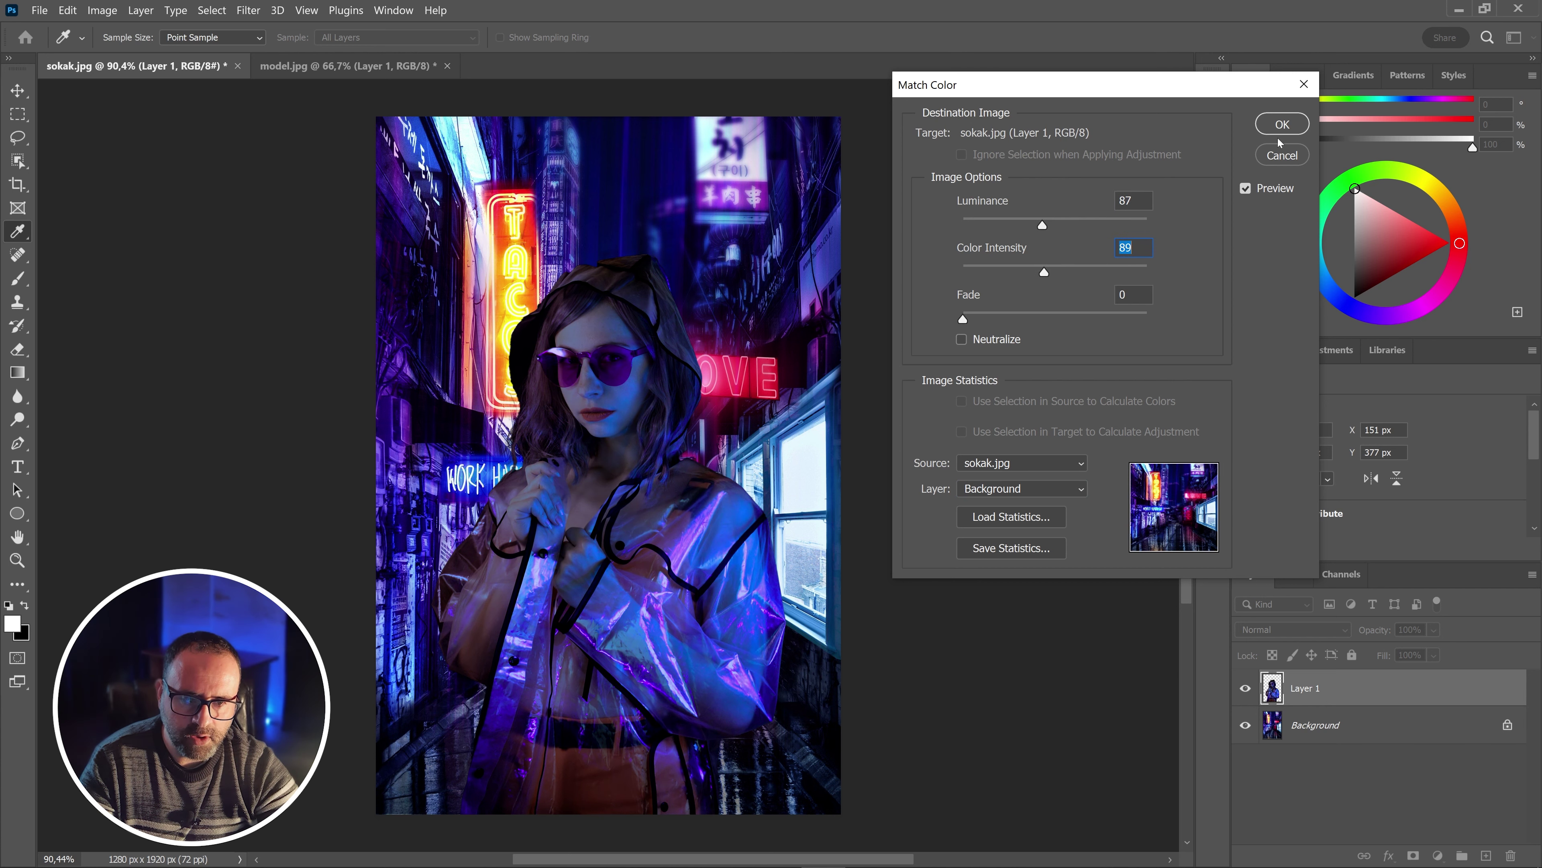
pyautogui.click(1282, 124)
pyautogui.press('v')
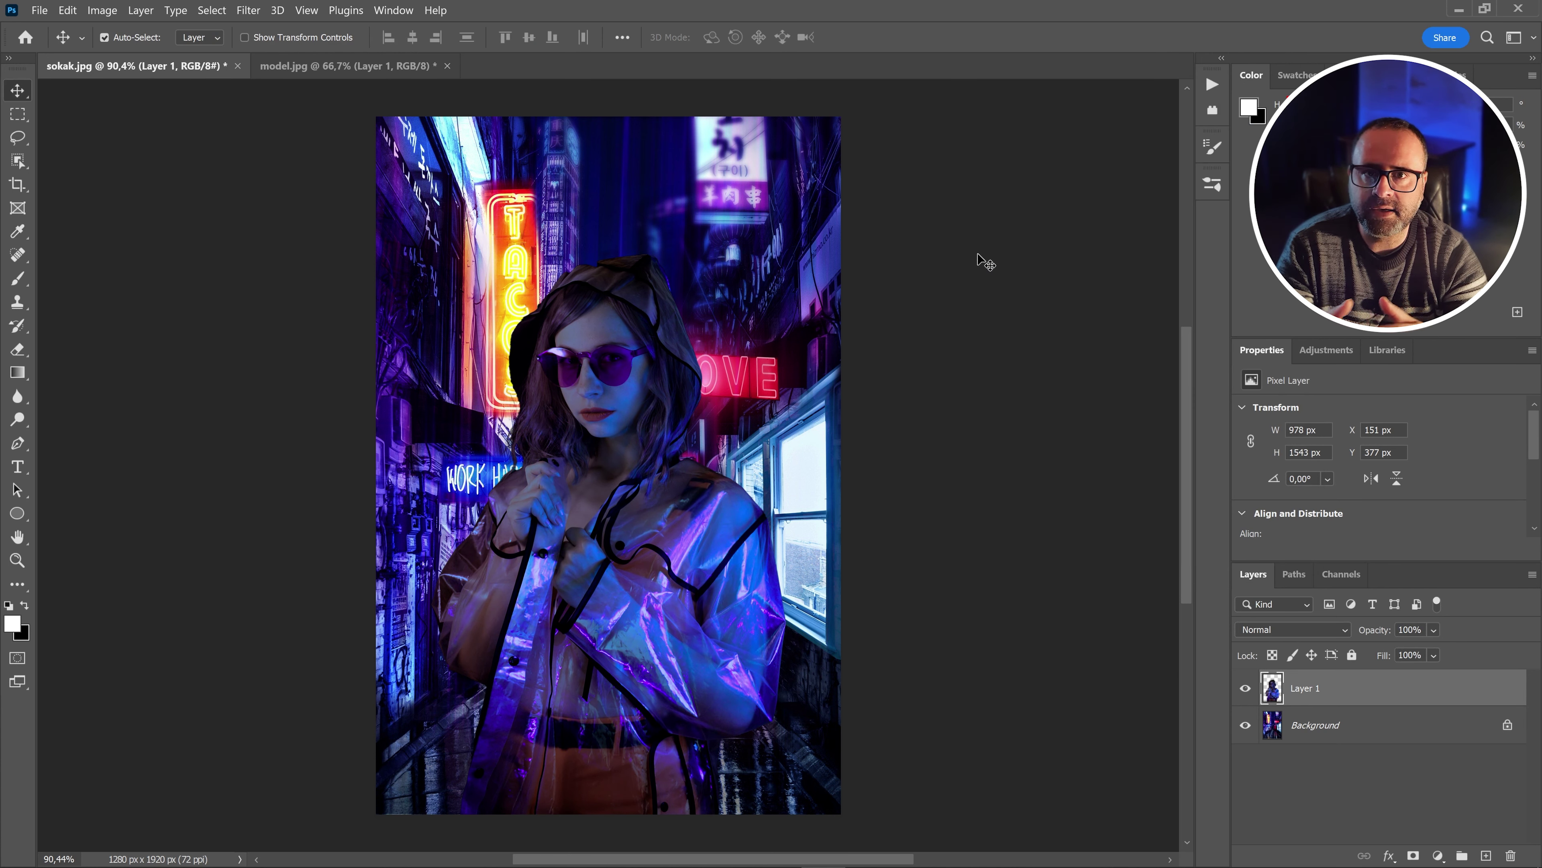
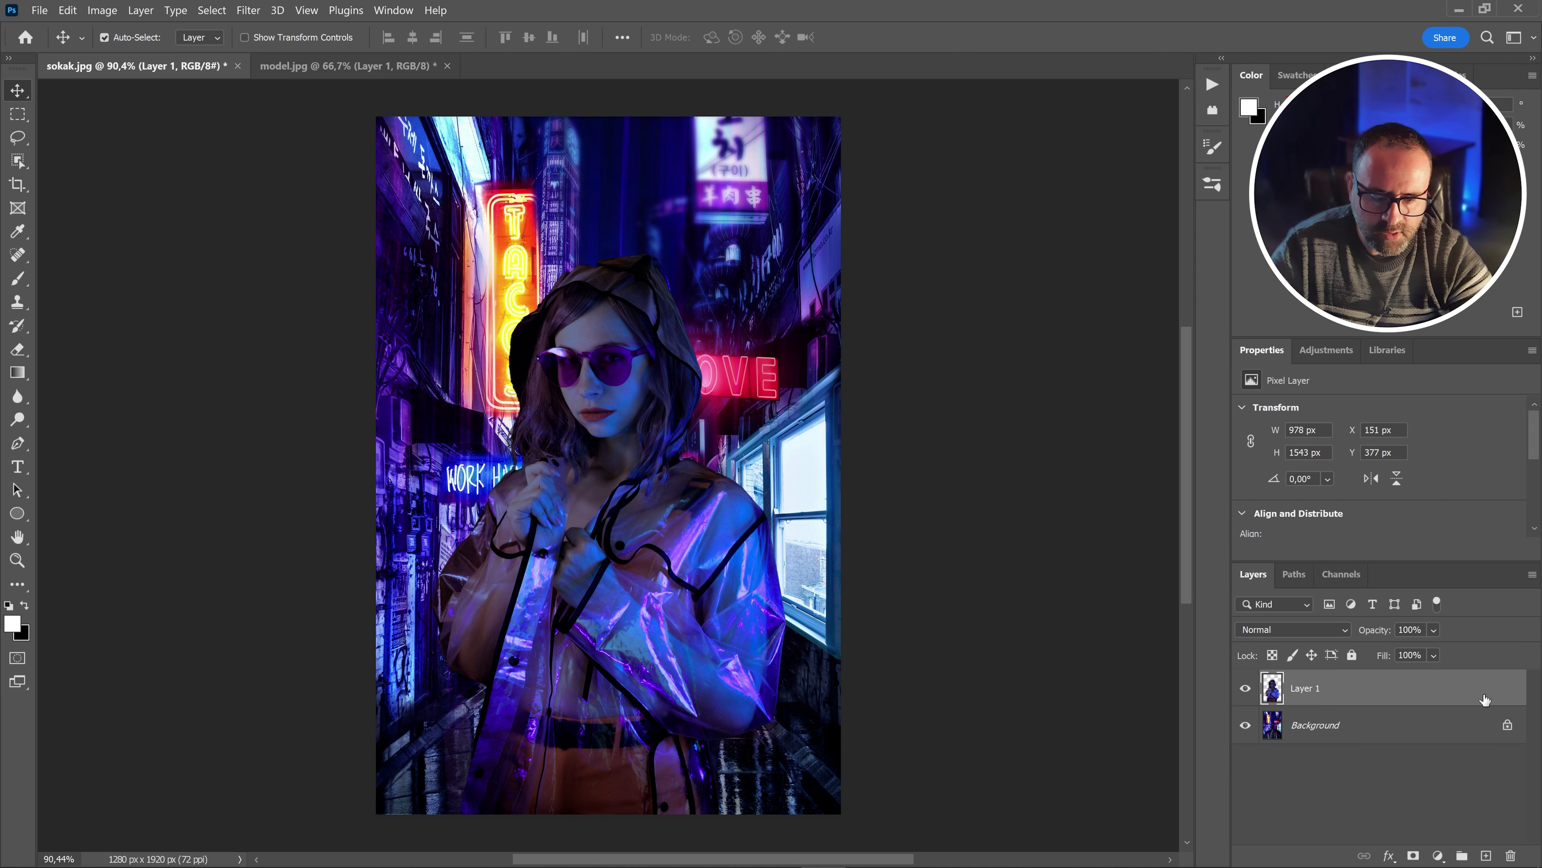
# Add a blue #252aff Solid Color fill layer above the woman and clip it to her layer
pyautogui.click(1438, 855)
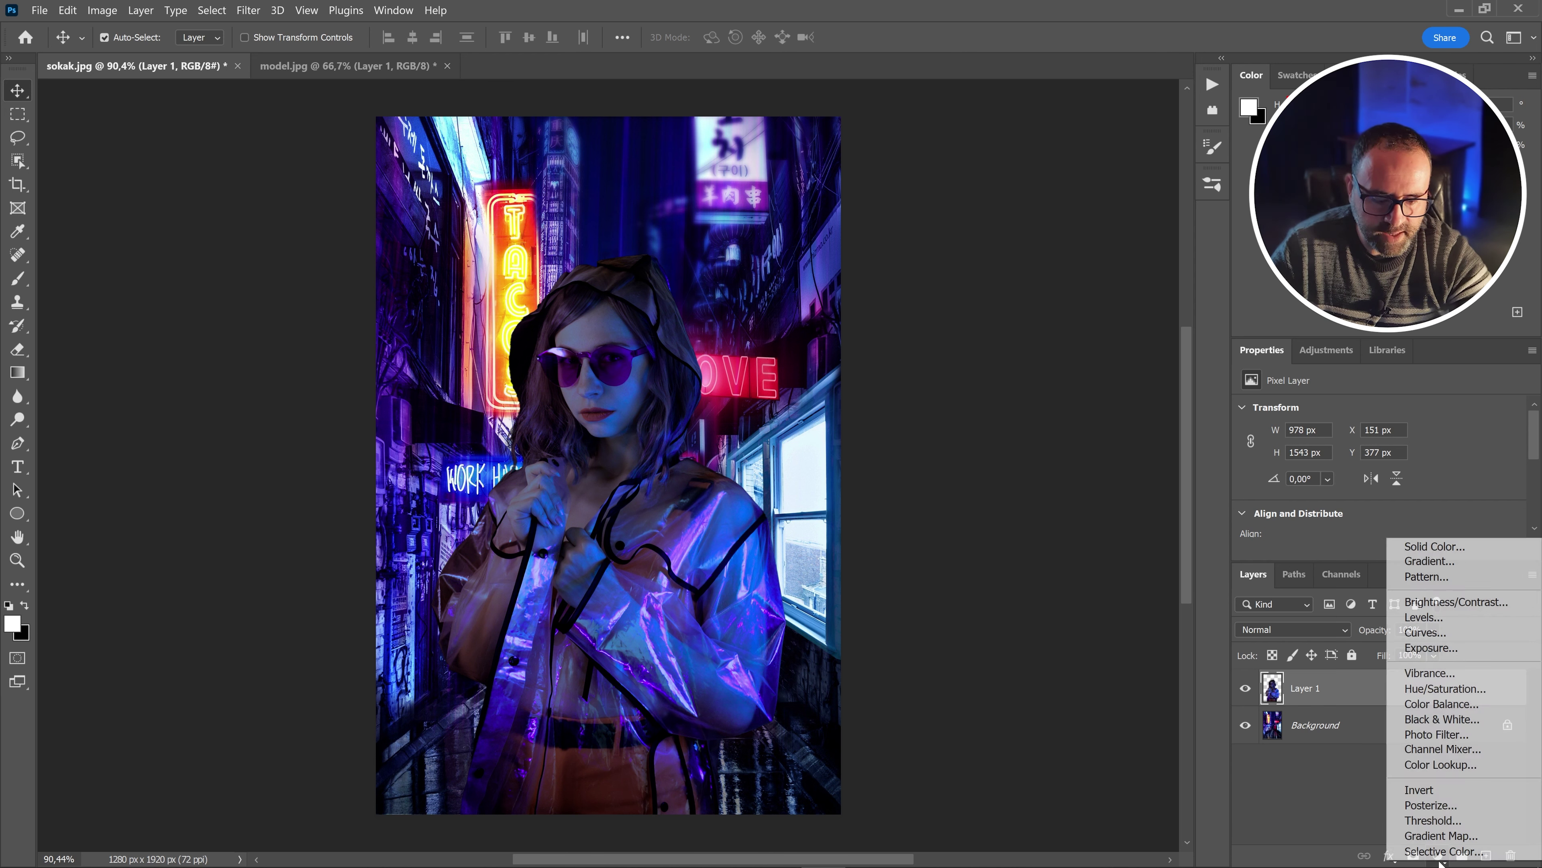
pyautogui.click(1440, 548)
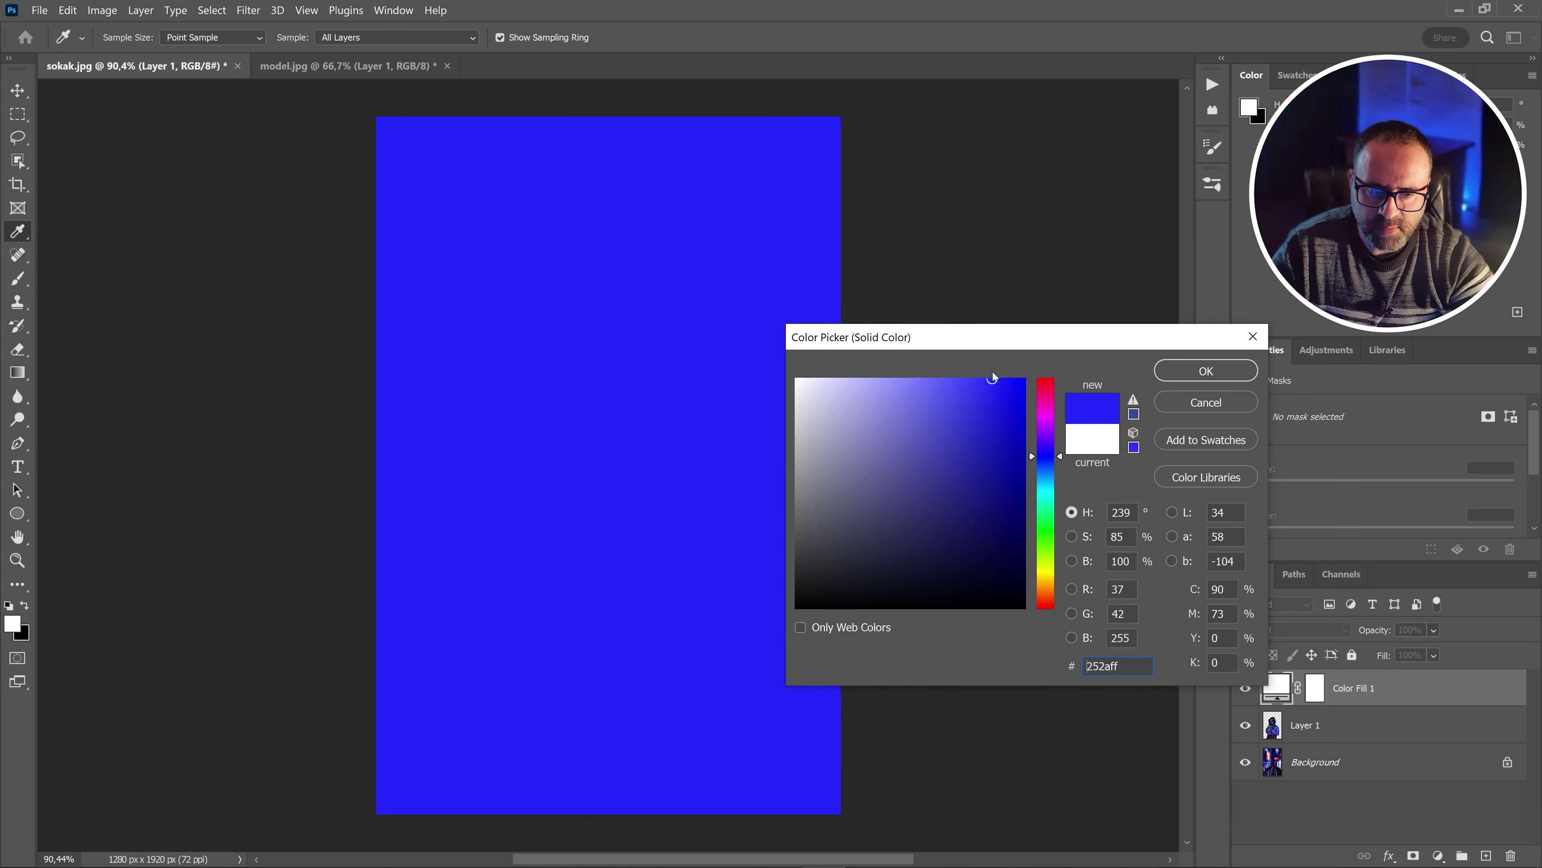
pyautogui.click(1222, 370)
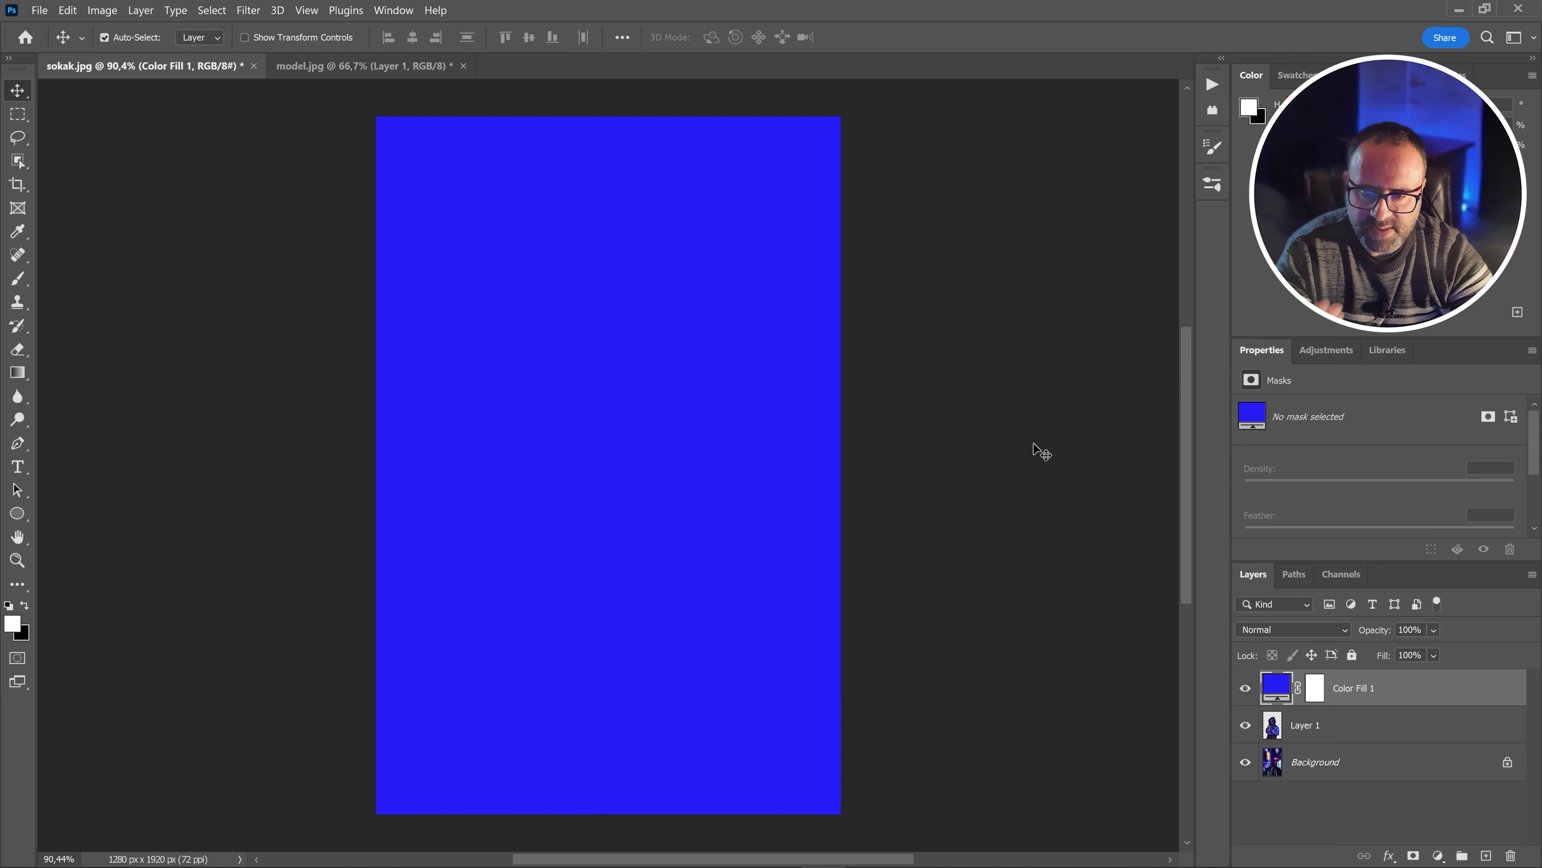
pyautogui.click(1532, 575)
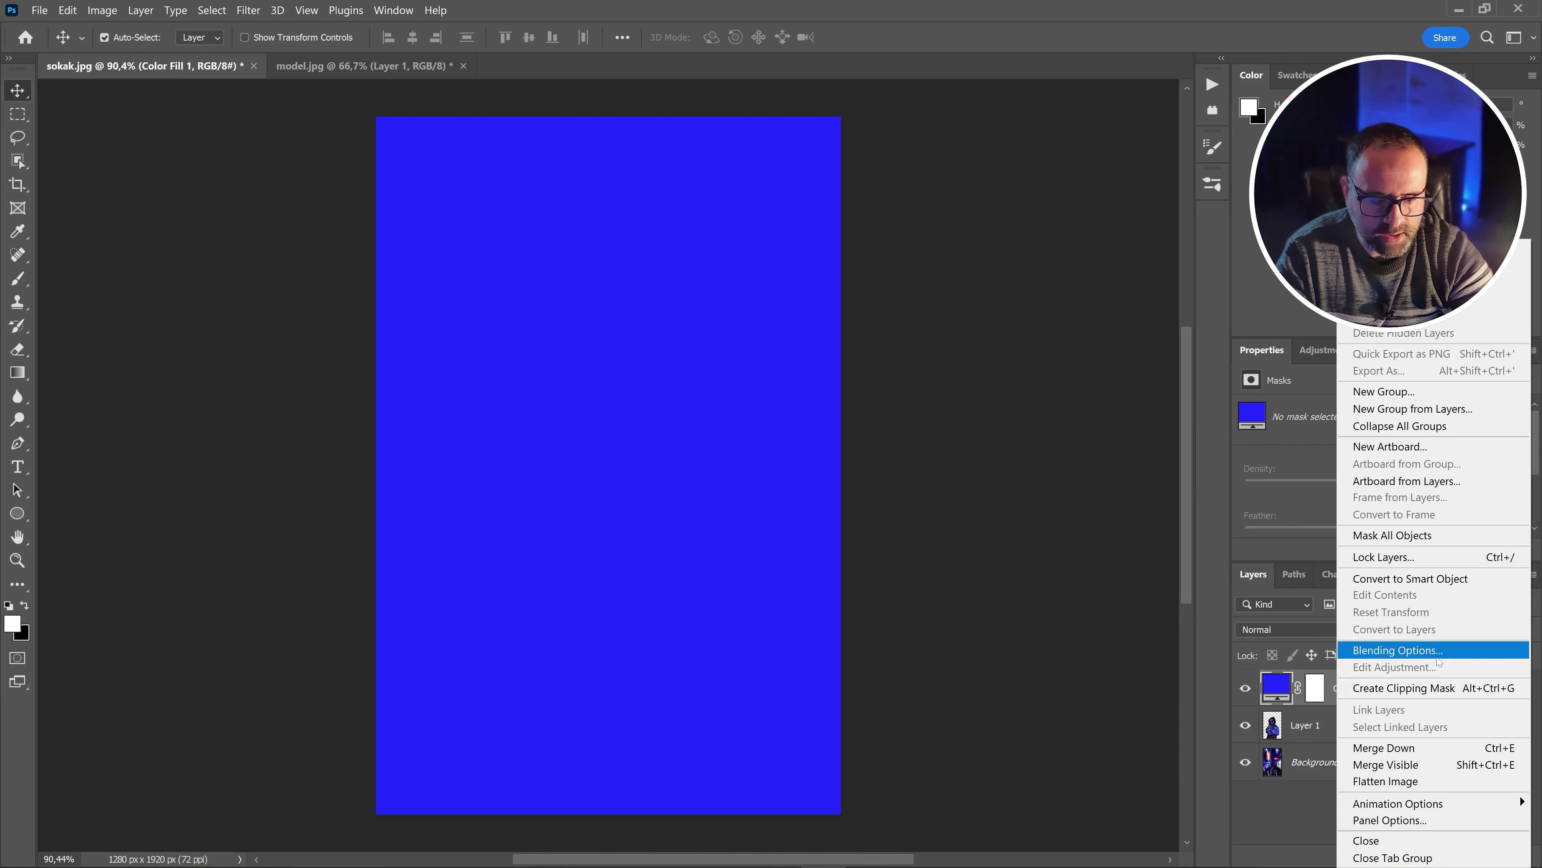
pyautogui.click(1417, 689)
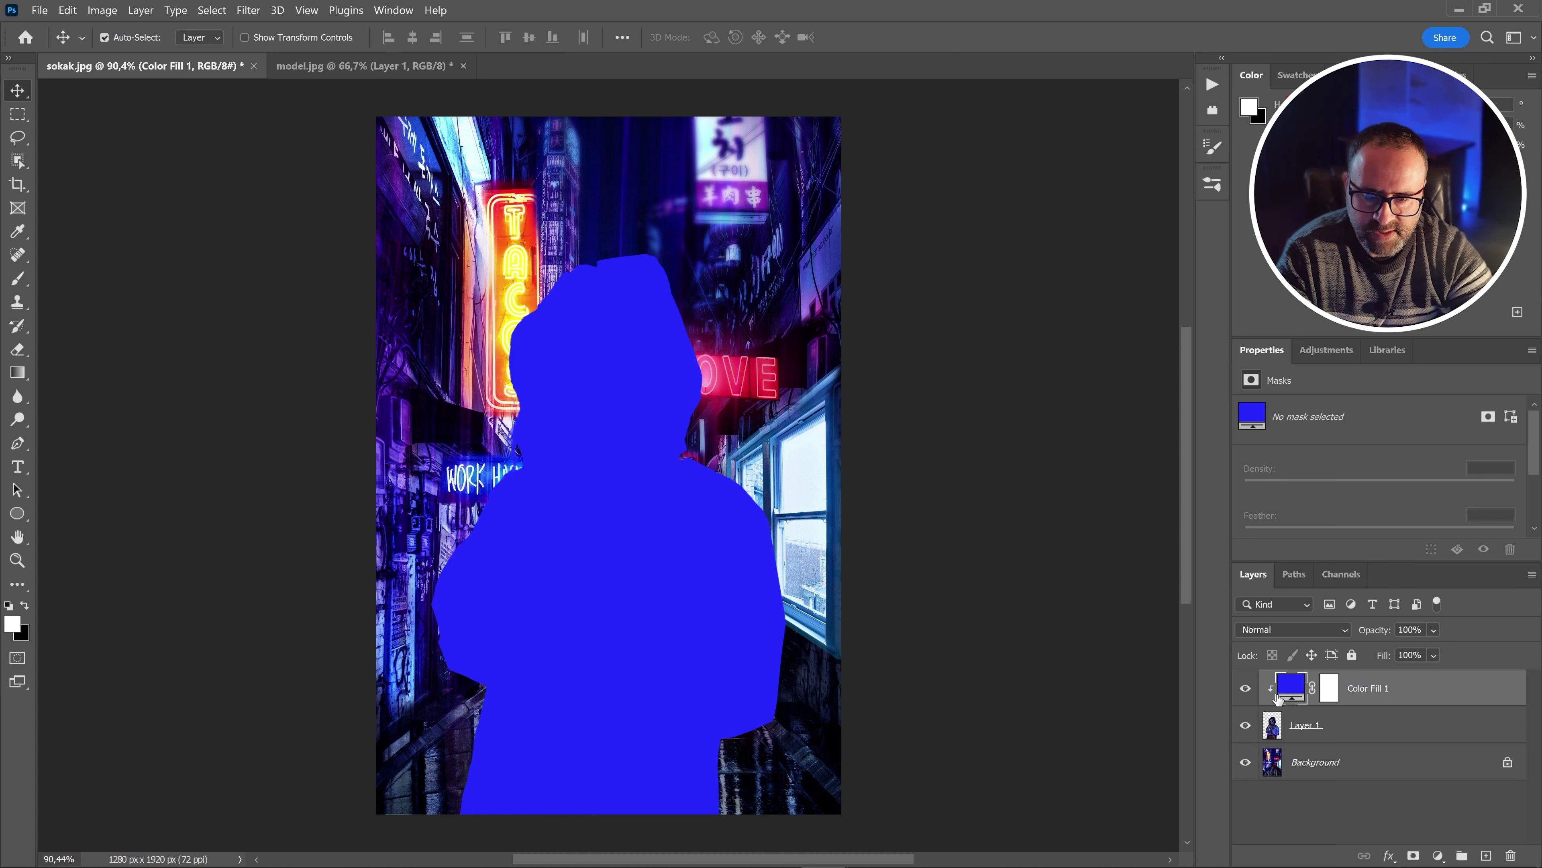
# Recolor the clipped fill to #302a98, sampled from the wall beside the TACOS sign, and set its blend mode to Color Dodge
pyautogui.doubleClick(1295, 695)
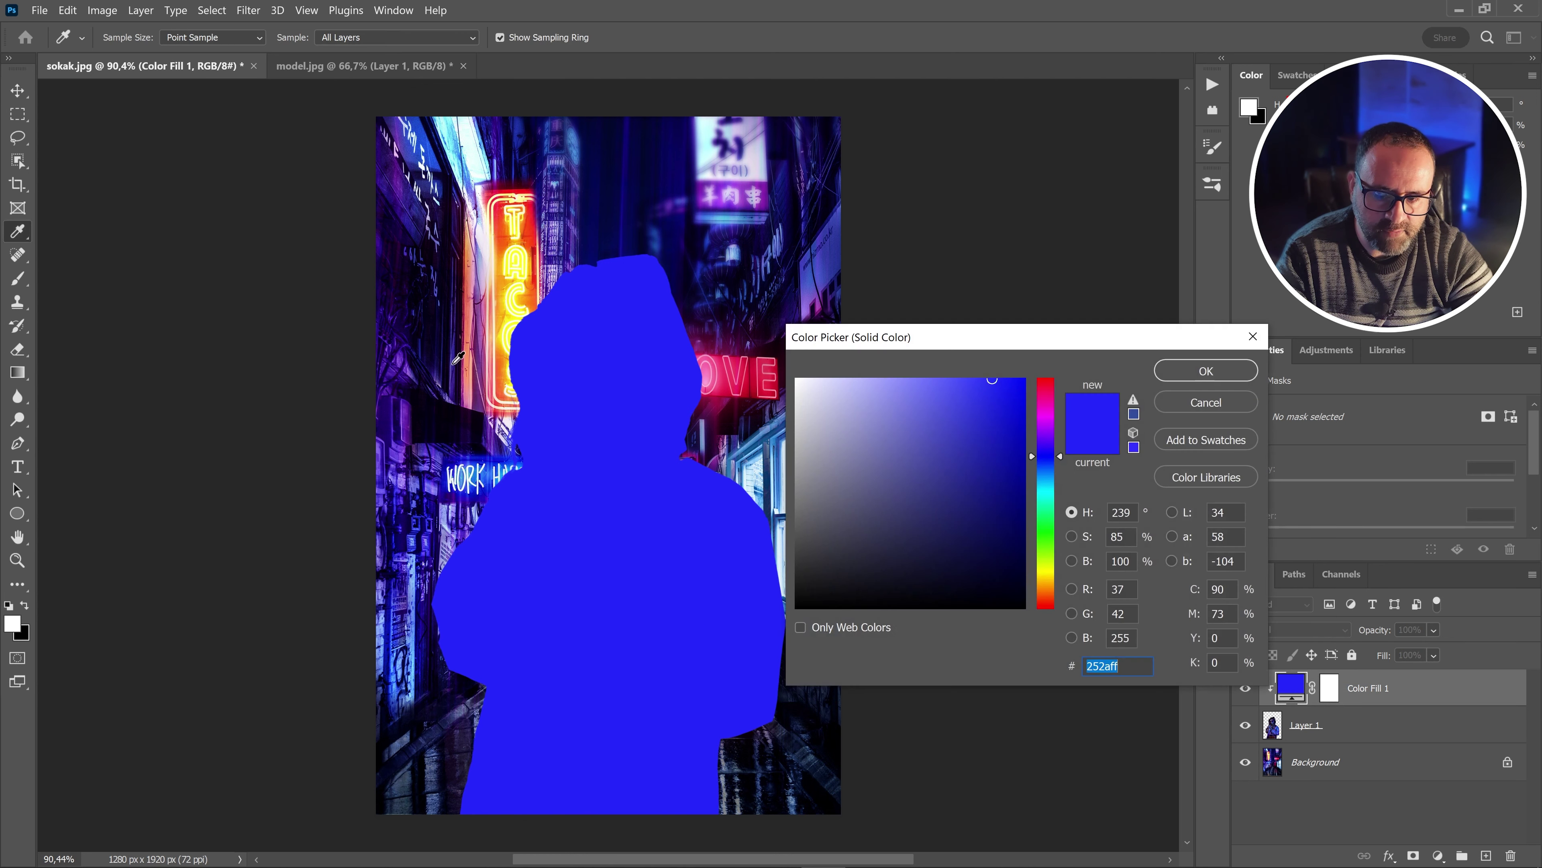
pyautogui.click(459, 364)
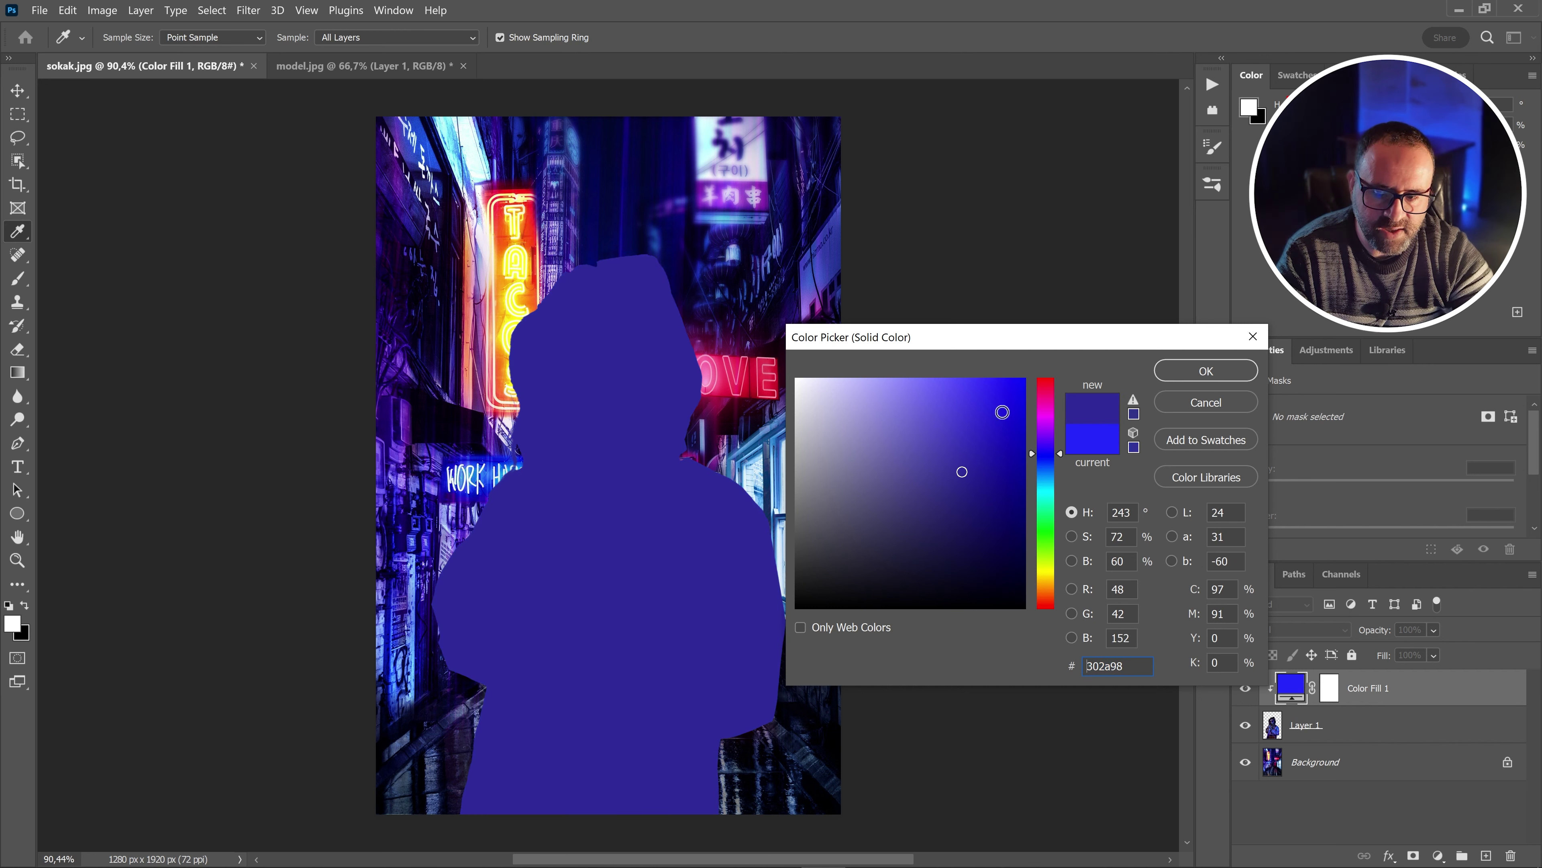
pyautogui.click(1192, 373)
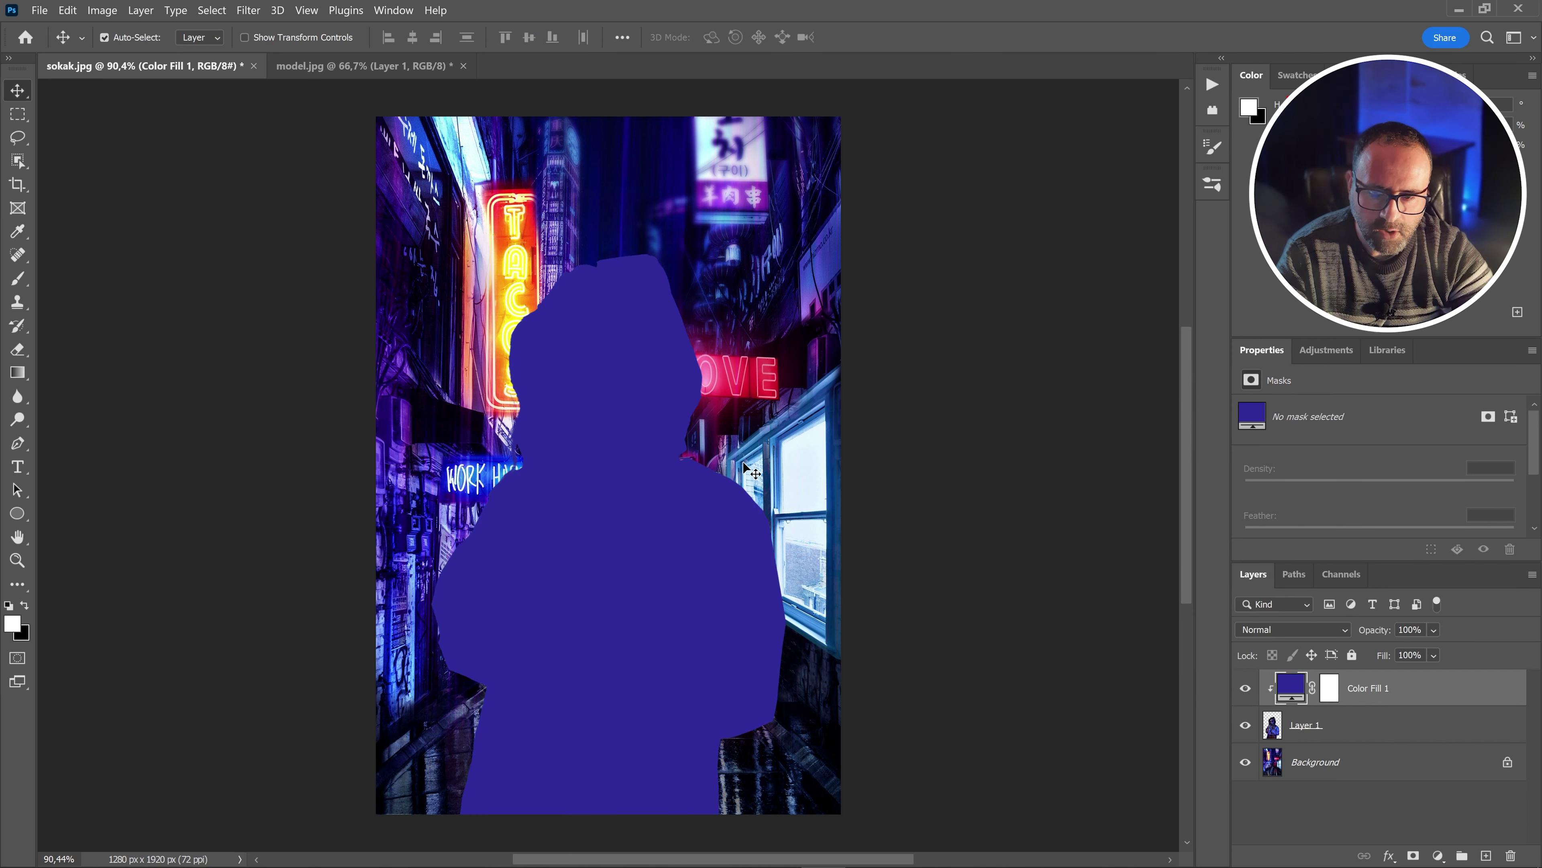
pyautogui.click(1284, 631)
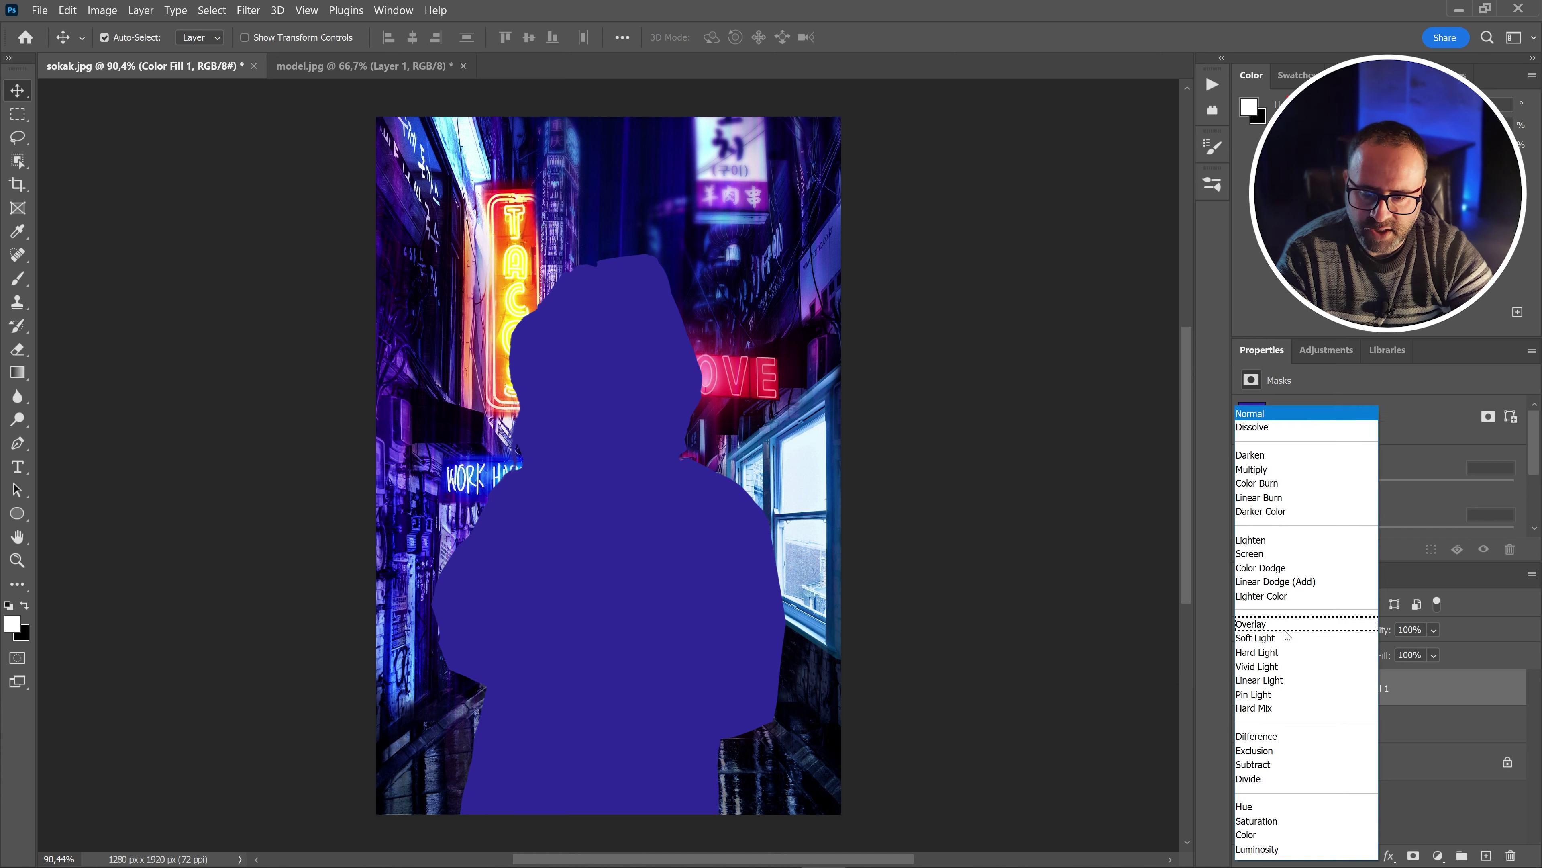
pyautogui.click(1267, 574)
# Invert the color fill's layer mask to hide the blue light
pyautogui.click(1329, 687)
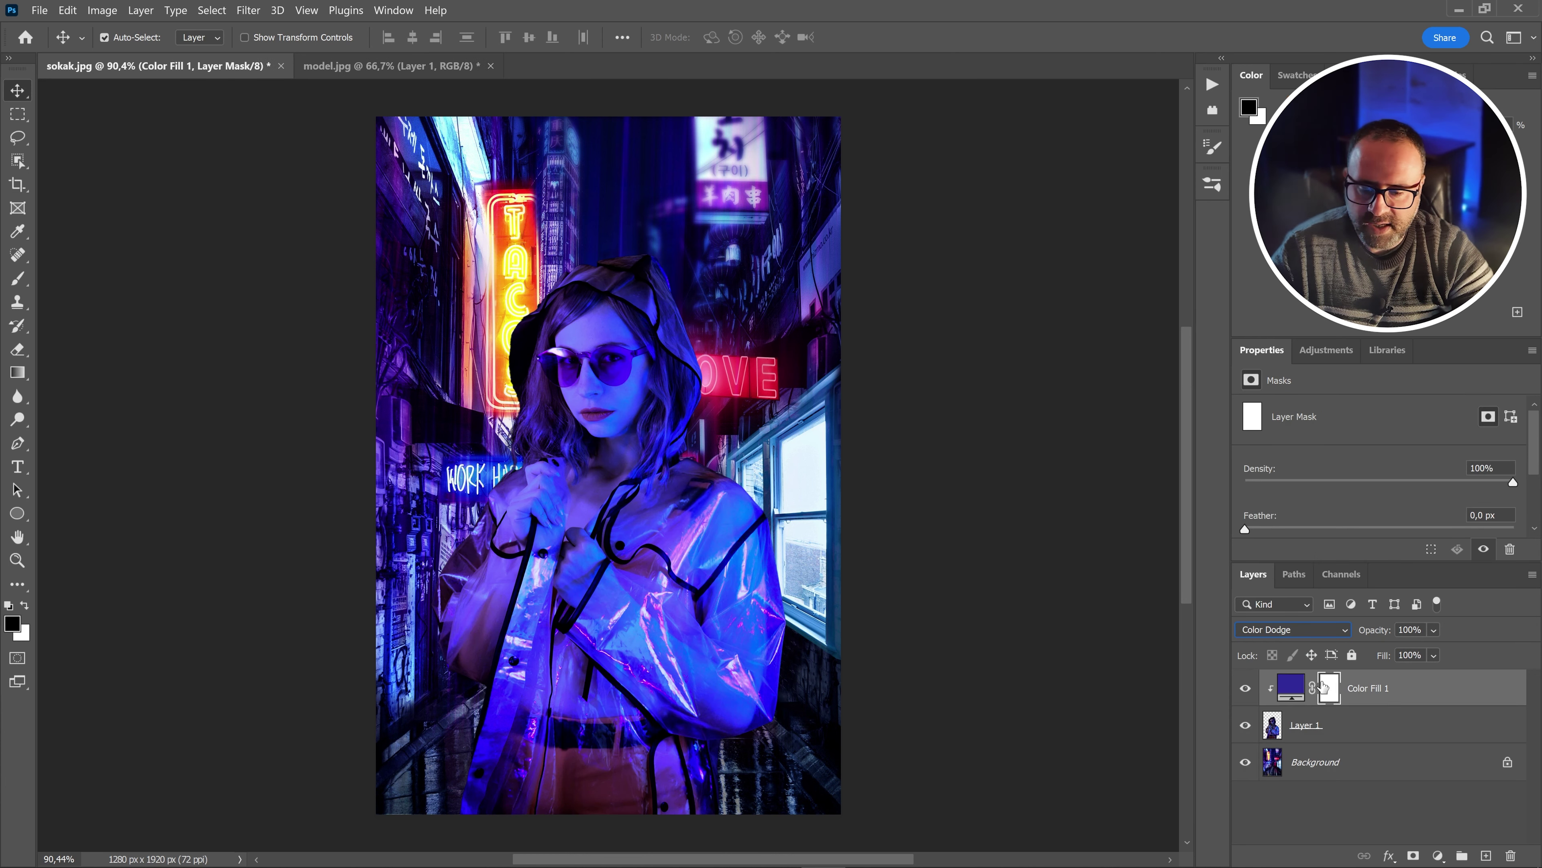
pyautogui.moveTo(1538, 447); pyautogui.dragTo(1539, 498)
pyautogui.click(1473, 527)
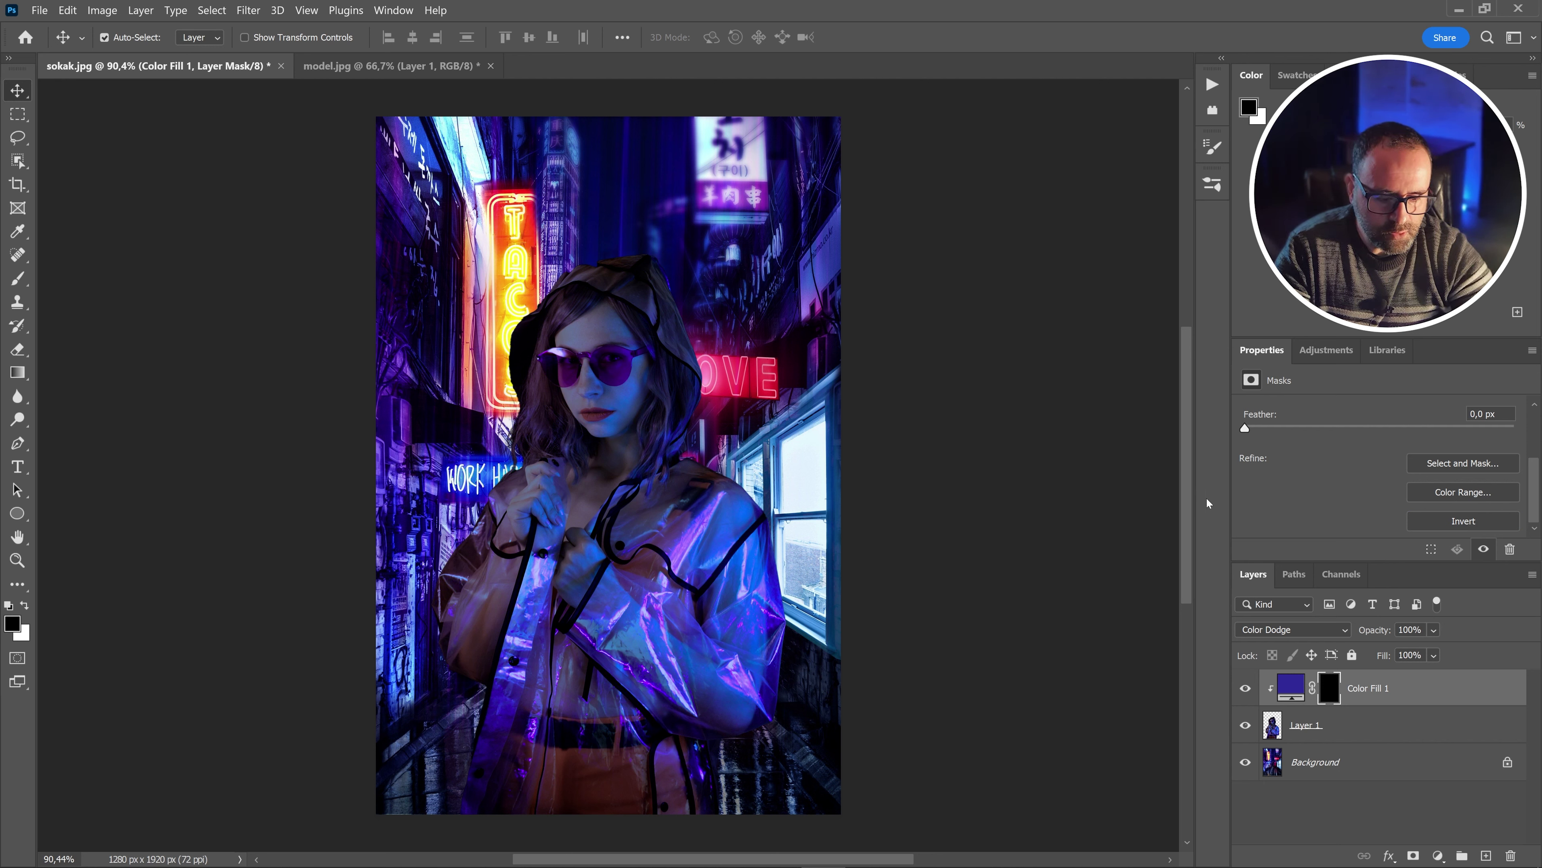
# Paint white on the fill's mask with a soft 70 px brush to add blue light along the hood's edges
pyautogui.click(25, 606)
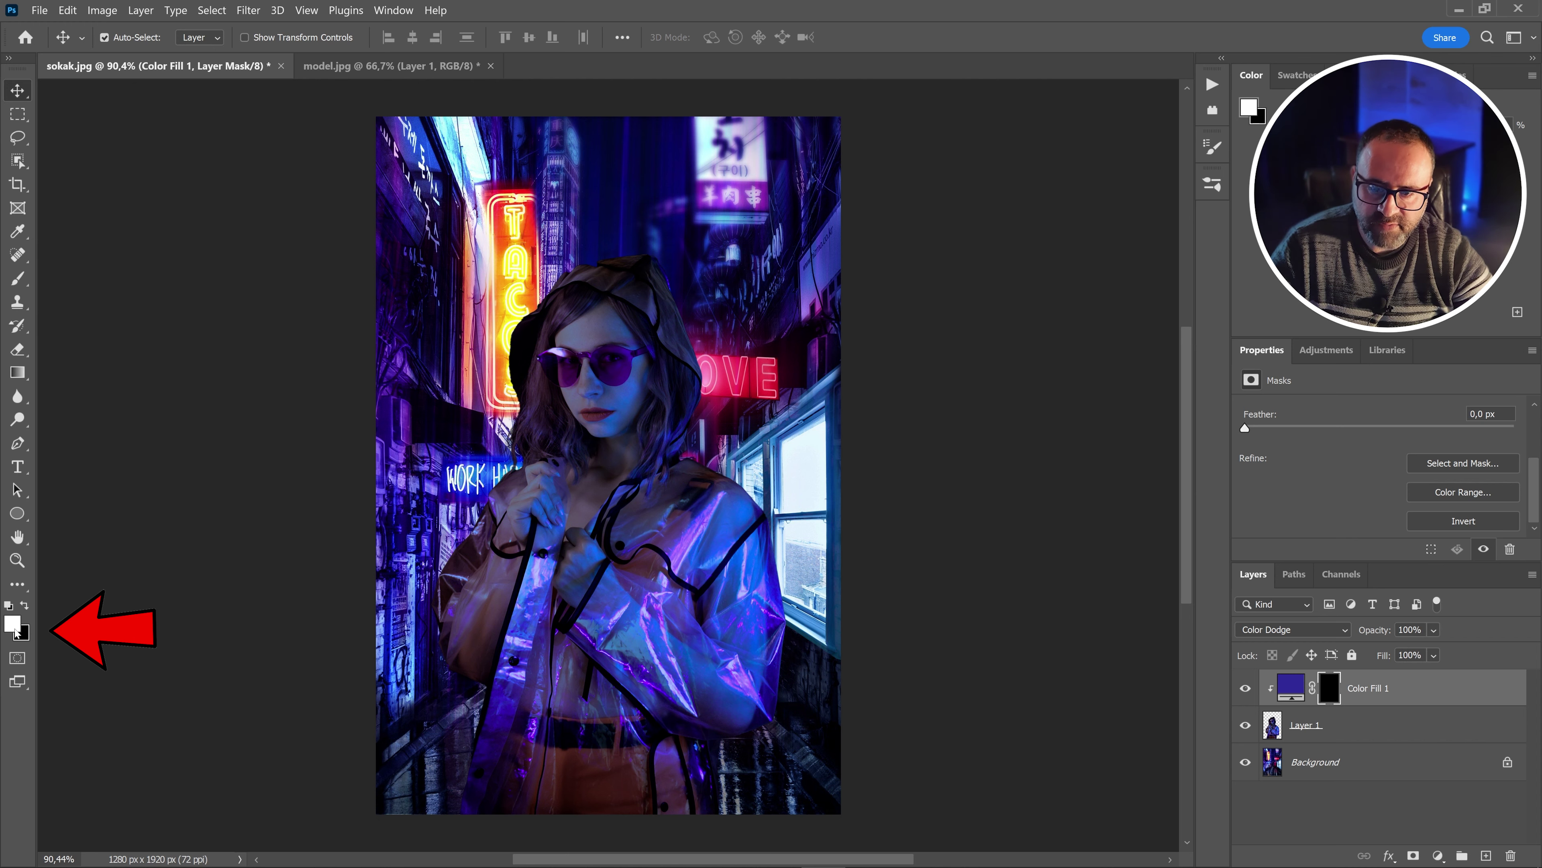
pyautogui.hotkey('ctrl', '+')
pyautogui.hotkey('ctrl', '+')
pyautogui.hotkey('ctrl', '+')
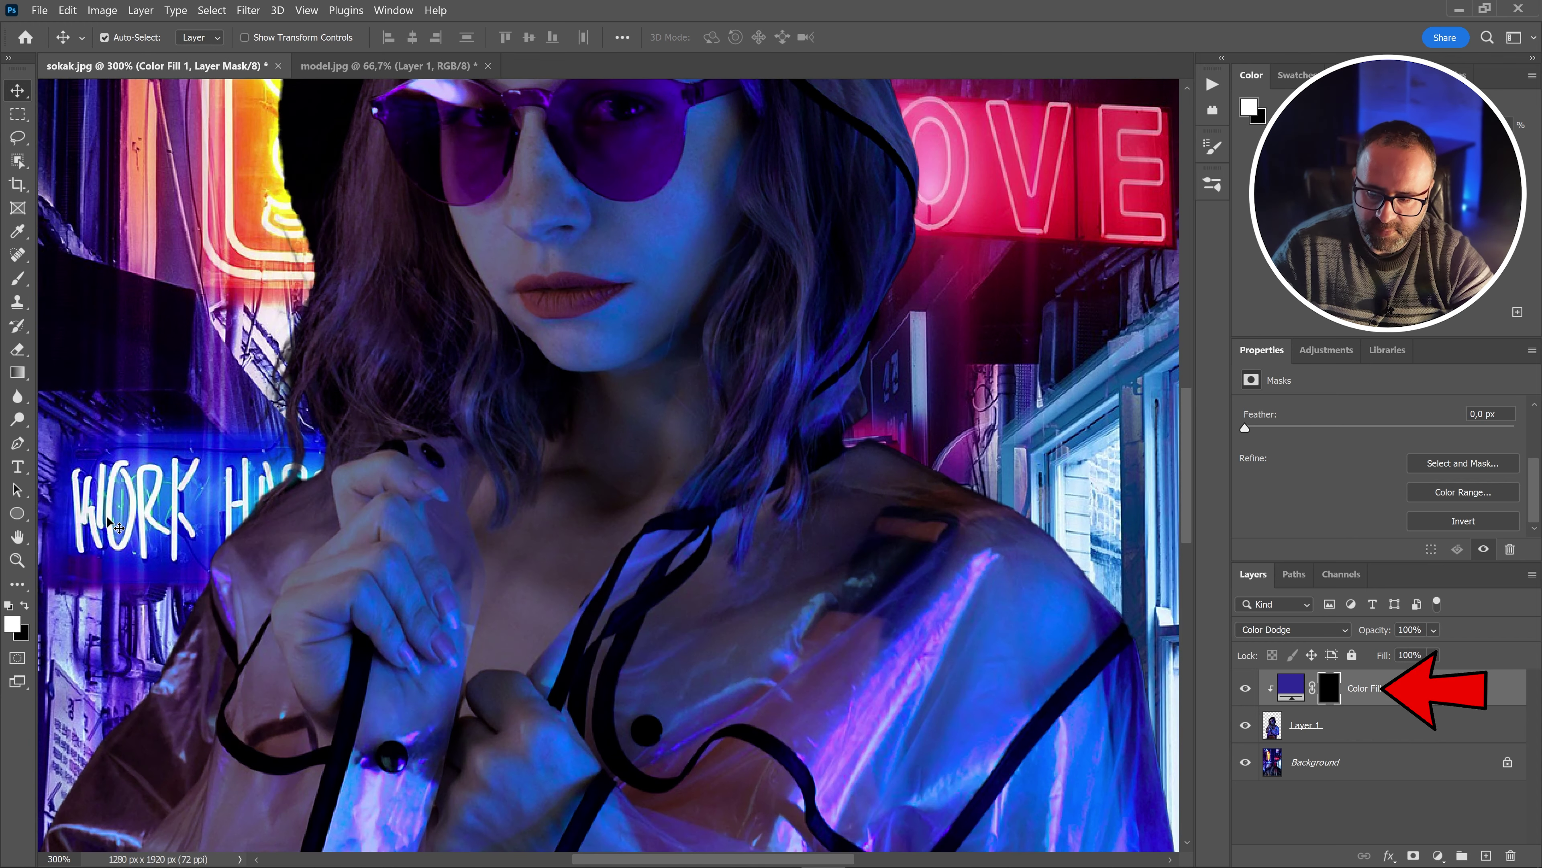
pyautogui.moveTo(606, 245); pyautogui.dragTo(653, 590)
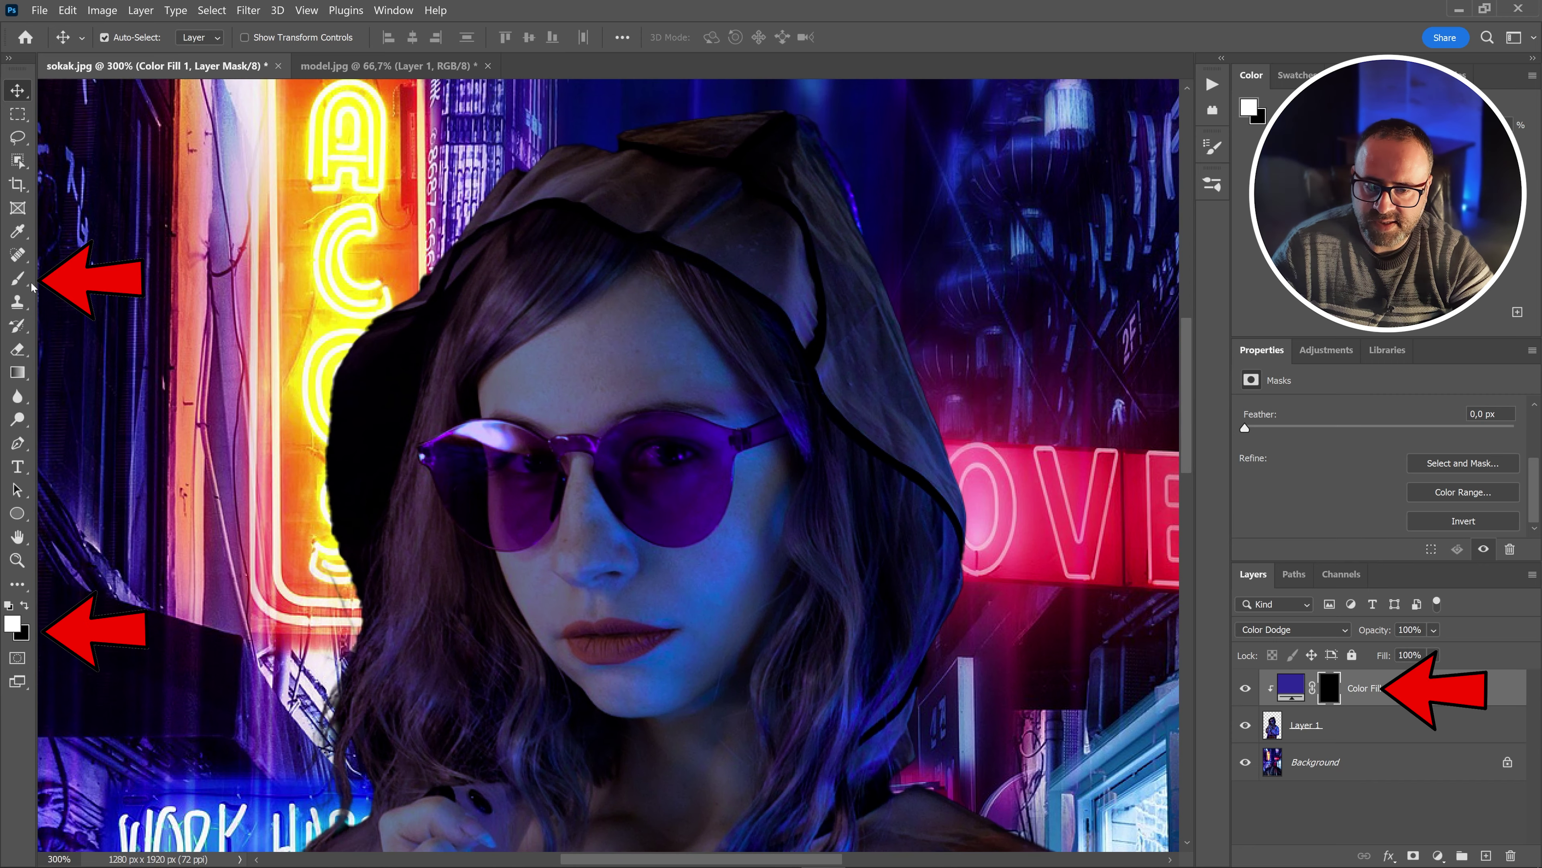
pyautogui.click(18, 279)
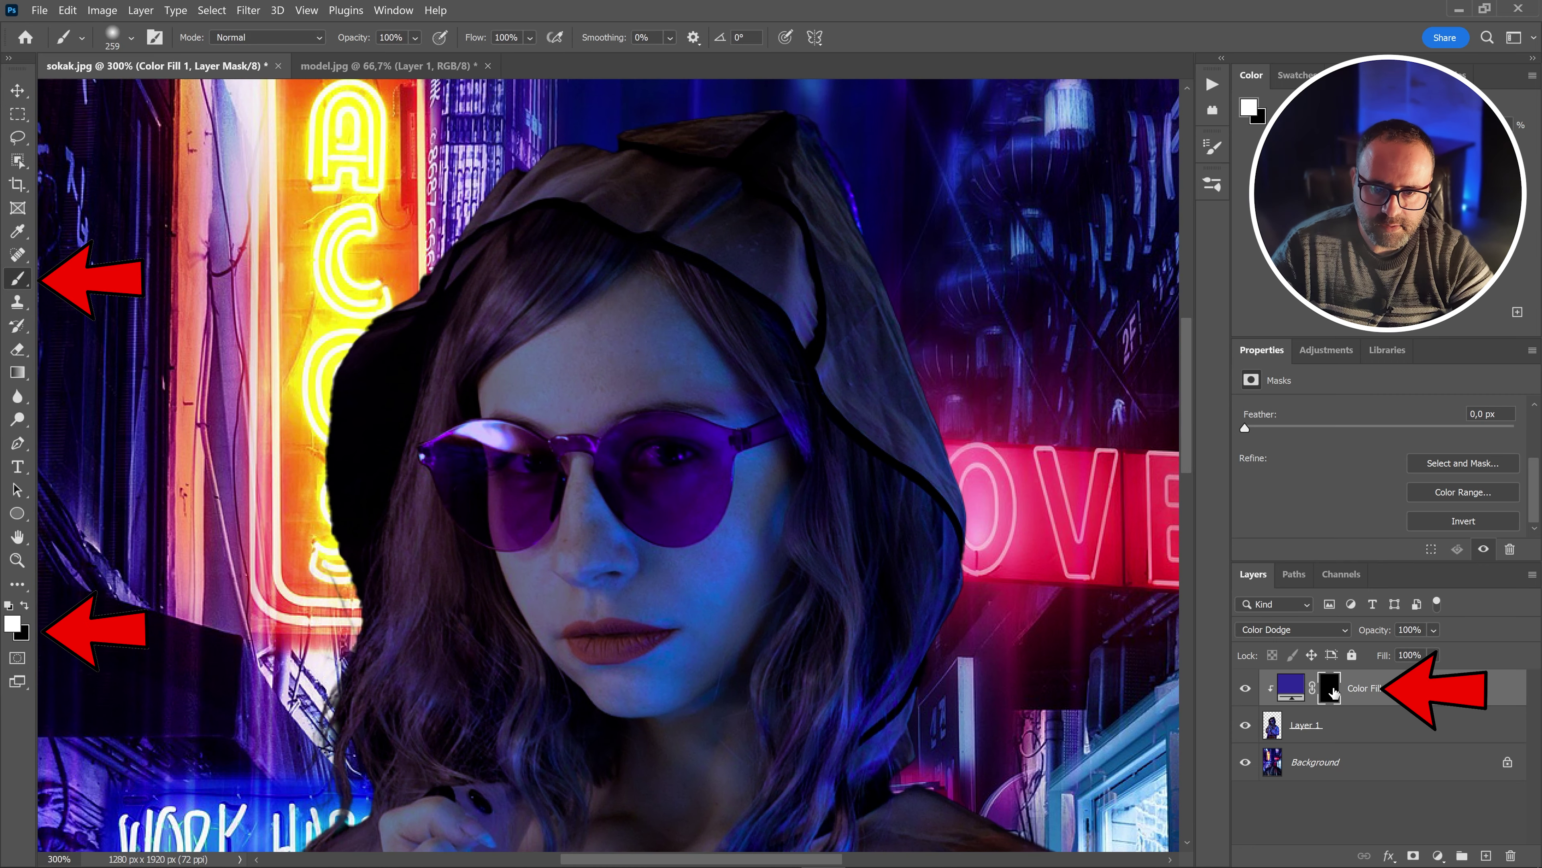
pyautogui.rightClick(798, 422)
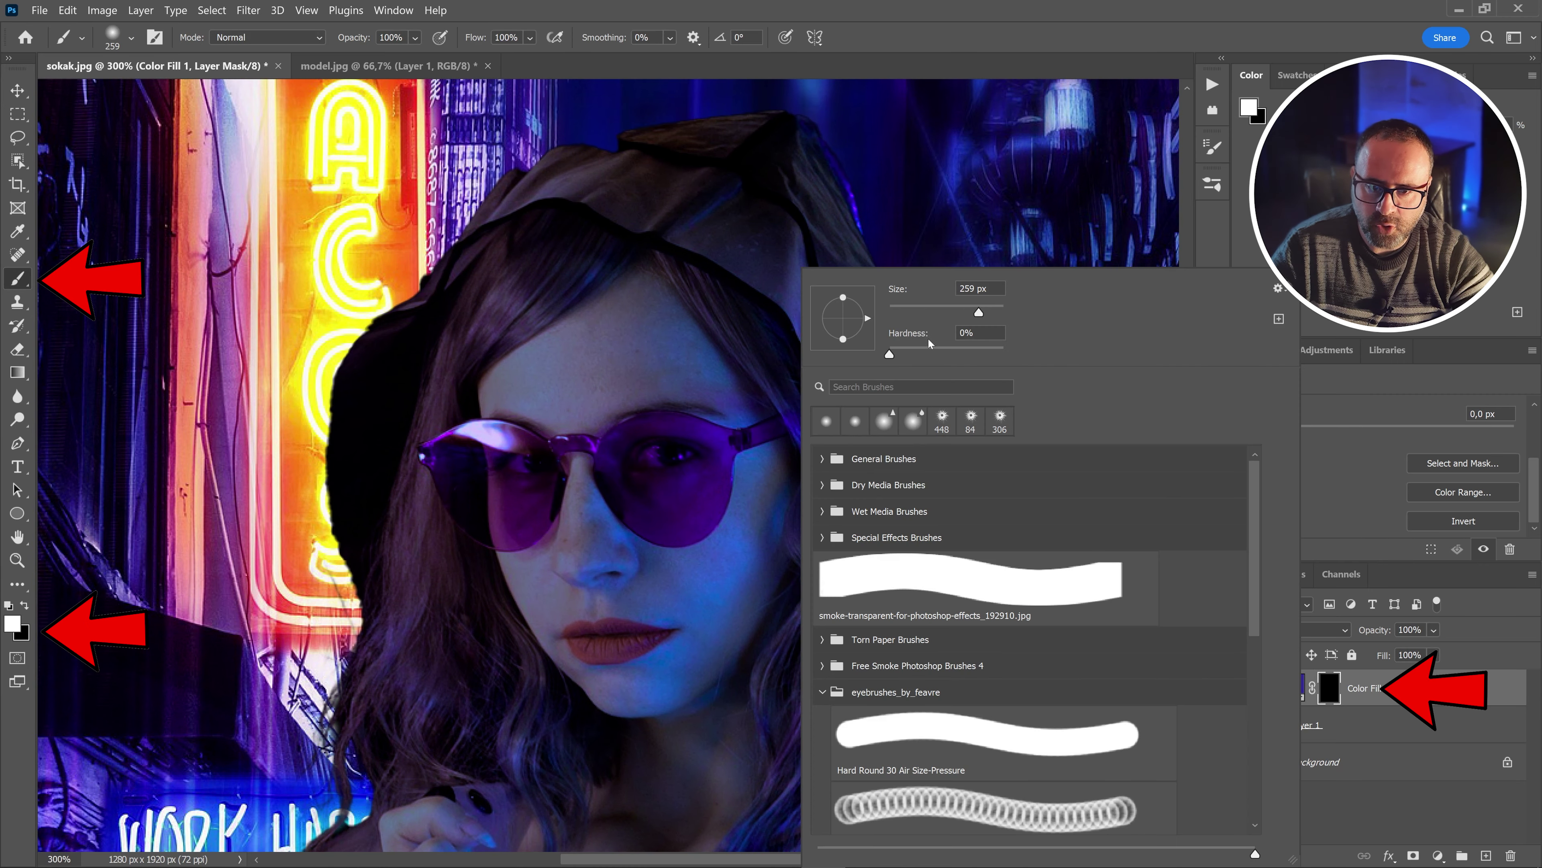
pyautogui.click(930, 307)
pyautogui.click(831, 183)
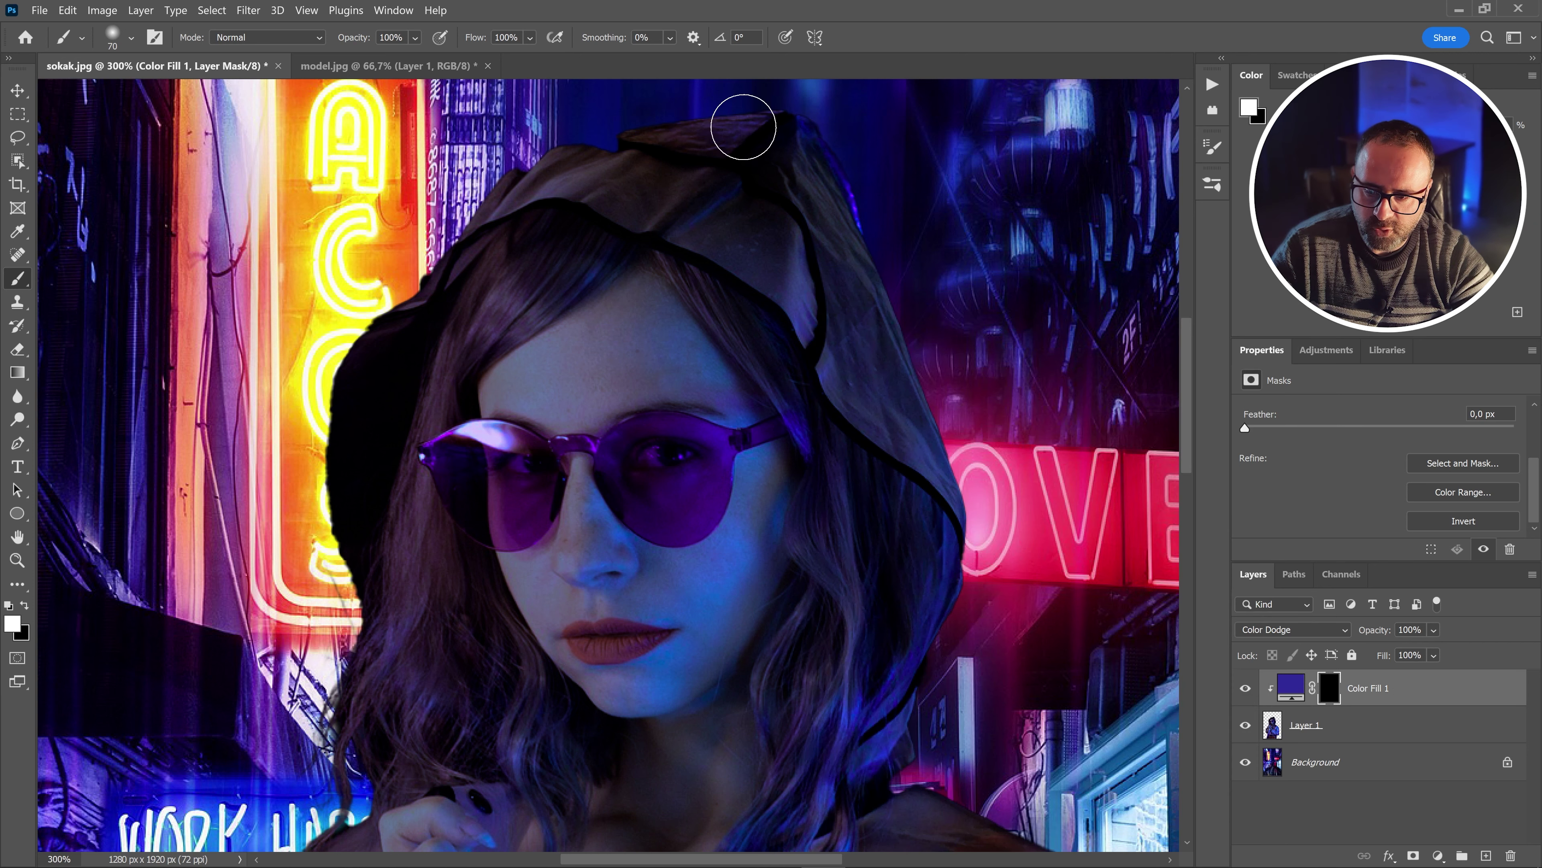
pyautogui.moveTo(823, 182)
pyautogui.mouseDown()
pyautogui.moveTo(891, 303)
pyautogui.moveTo(923, 425)
pyautogui.mouseUp()
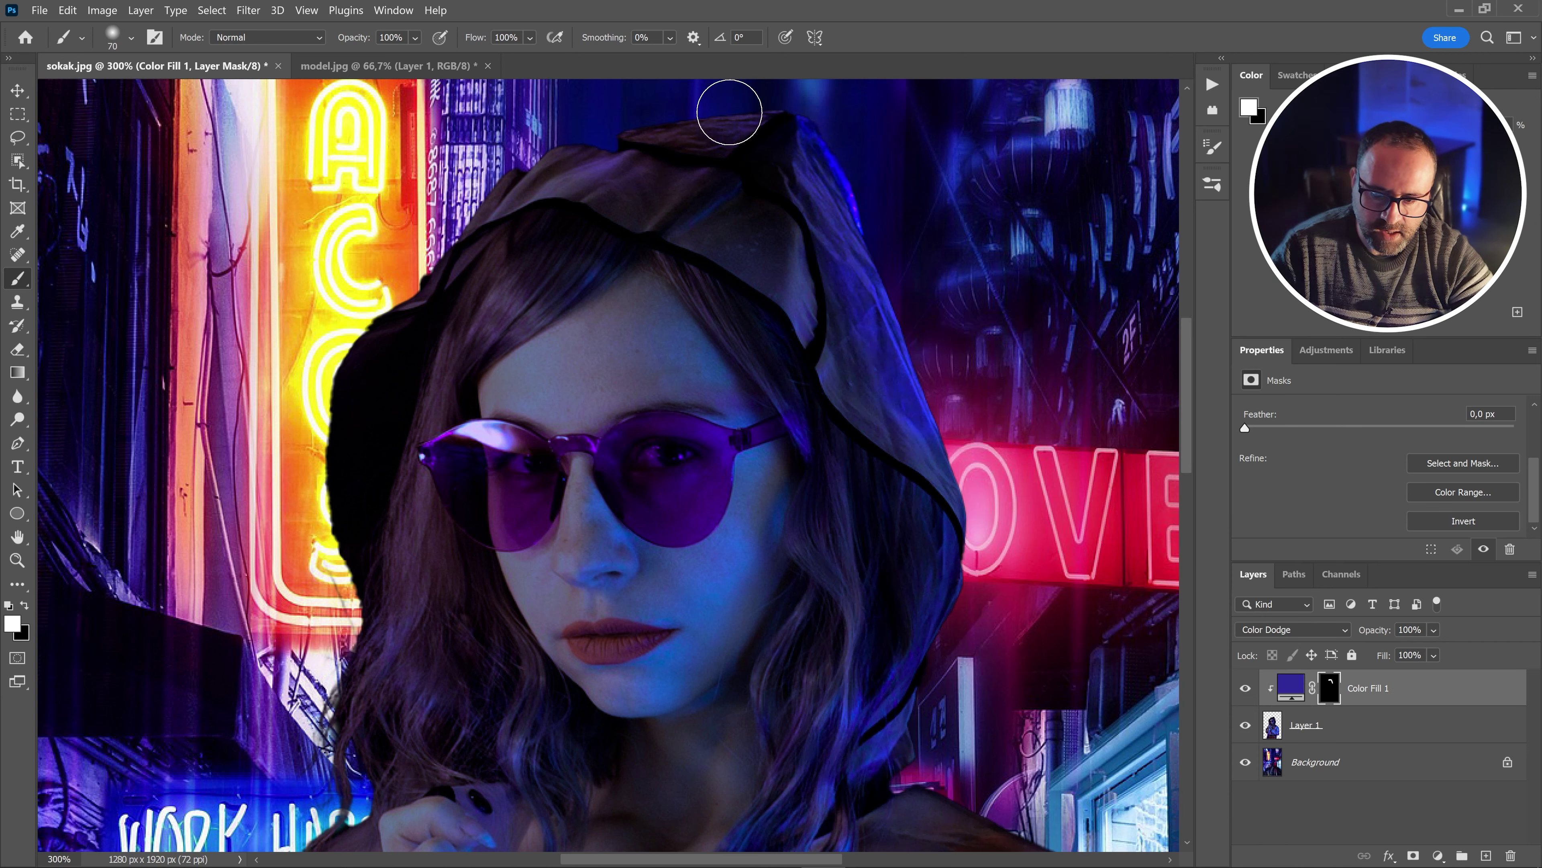
pyautogui.moveTo(567, 167)
pyautogui.mouseDown()
pyautogui.moveTo(461, 261)
pyautogui.moveTo(346, 435)
pyautogui.moveTo(368, 593)
pyautogui.moveTo(325, 748)
pyautogui.mouseUp()
# Continue the blue edge light on the mask down the hair and raincoat sleeve on the TACOS sign side
pyautogui.moveTo(462, 606); pyautogui.dragTo(583, 325)
pyautogui.moveTo(466, 523); pyautogui.dragTo(389, 629)
pyautogui.moveTo(389, 629)
pyautogui.mouseDown()
pyautogui.moveTo(580, 388)
pyautogui.moveTo(413, 699)
pyautogui.moveTo(408, 463)
pyautogui.mouseUp()
pyautogui.moveTo(405, 486)
pyautogui.mouseDown()
pyautogui.moveTo(406, 561)
pyautogui.moveTo(550, 732)
pyautogui.mouseUp()
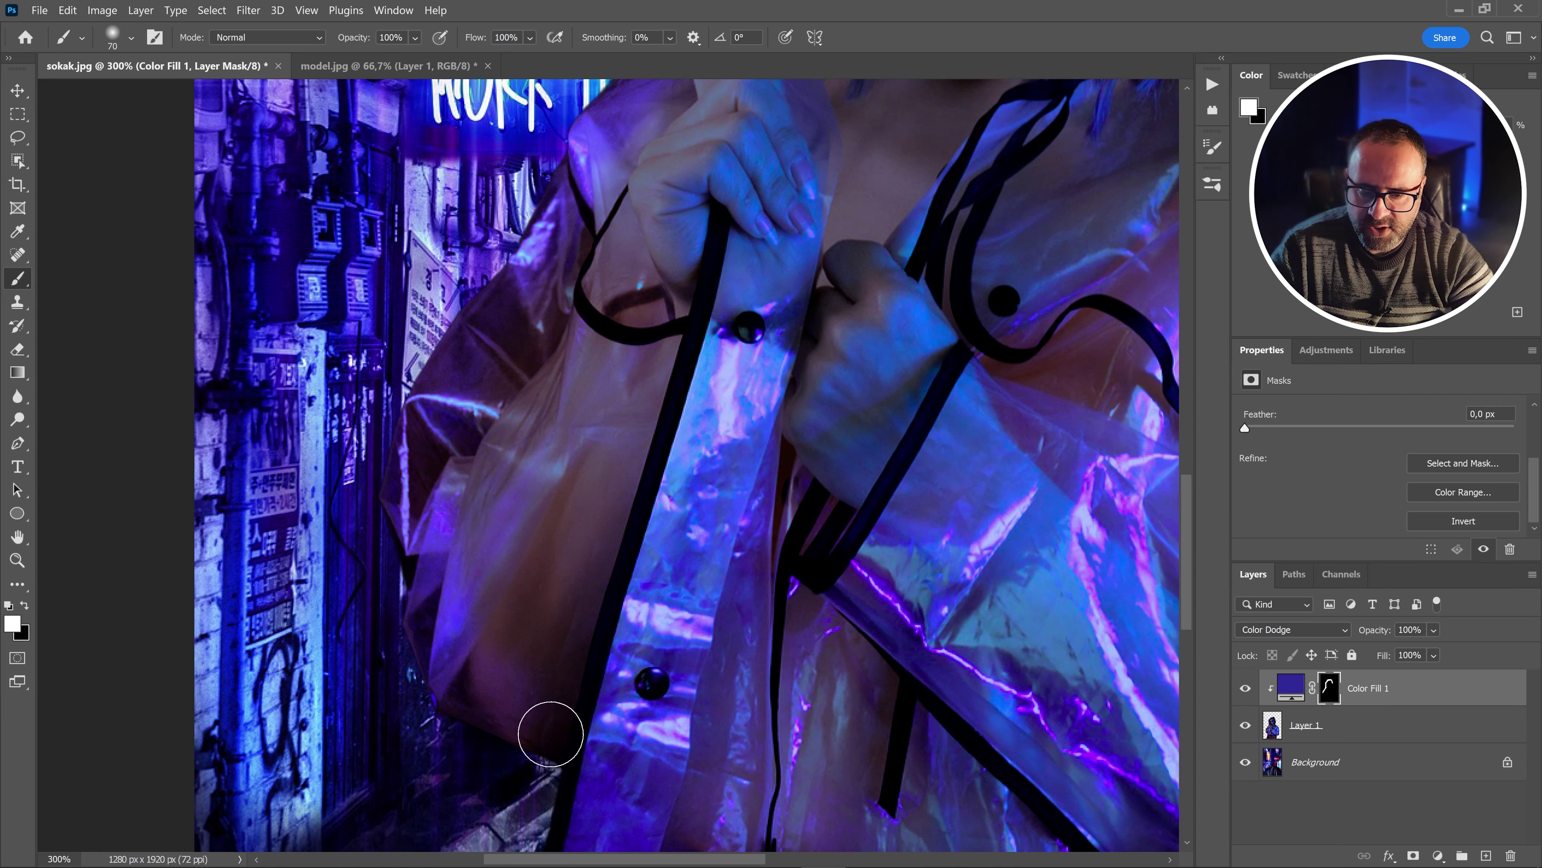
pyautogui.moveTo(654, 707); pyautogui.dragTo(625, 280)
pyautogui.moveTo(533, 439)
pyautogui.mouseDown()
pyautogui.moveTo(540, 348)
pyautogui.moveTo(461, 784)
pyautogui.mouseUp()
# Paint the blue edge light along the lower raincoat, the window-side sleeve and the shoulder
pyautogui.moveTo(1159, 568)
pyautogui.mouseDown()
pyautogui.moveTo(569, 608)
pyautogui.moveTo(629, 462)
pyautogui.mouseUp()
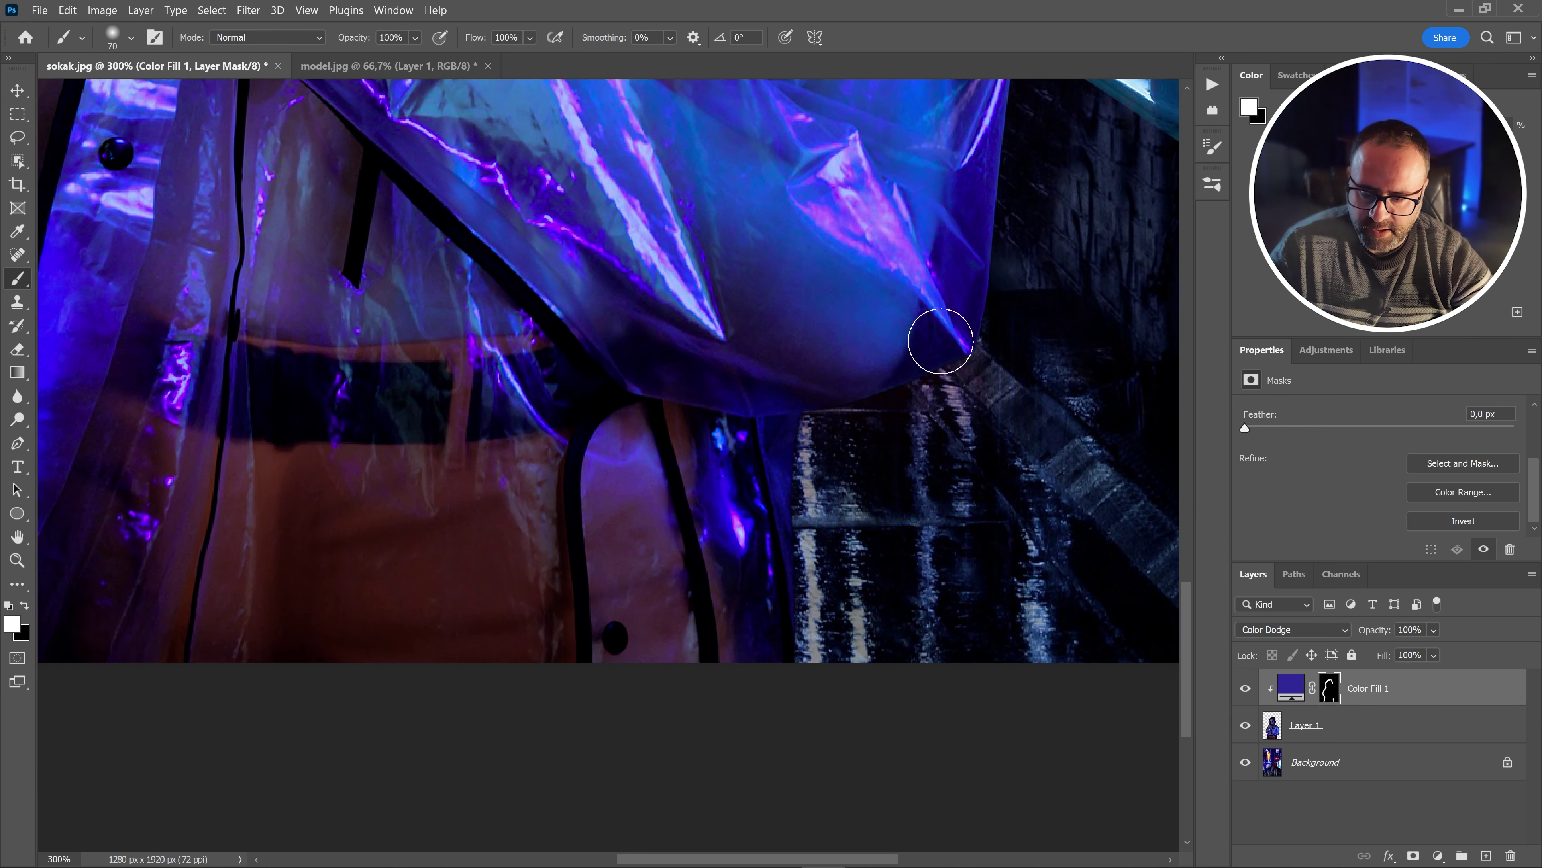
pyautogui.moveTo(898, 328); pyautogui.dragTo(777, 707)
pyautogui.moveTo(814, 651)
pyautogui.mouseDown()
pyautogui.moveTo(854, 346)
pyautogui.moveTo(807, 743)
pyautogui.moveTo(472, 231)
pyautogui.mouseUp()
pyautogui.moveTo(534, 283); pyautogui.dragTo(698, 504)
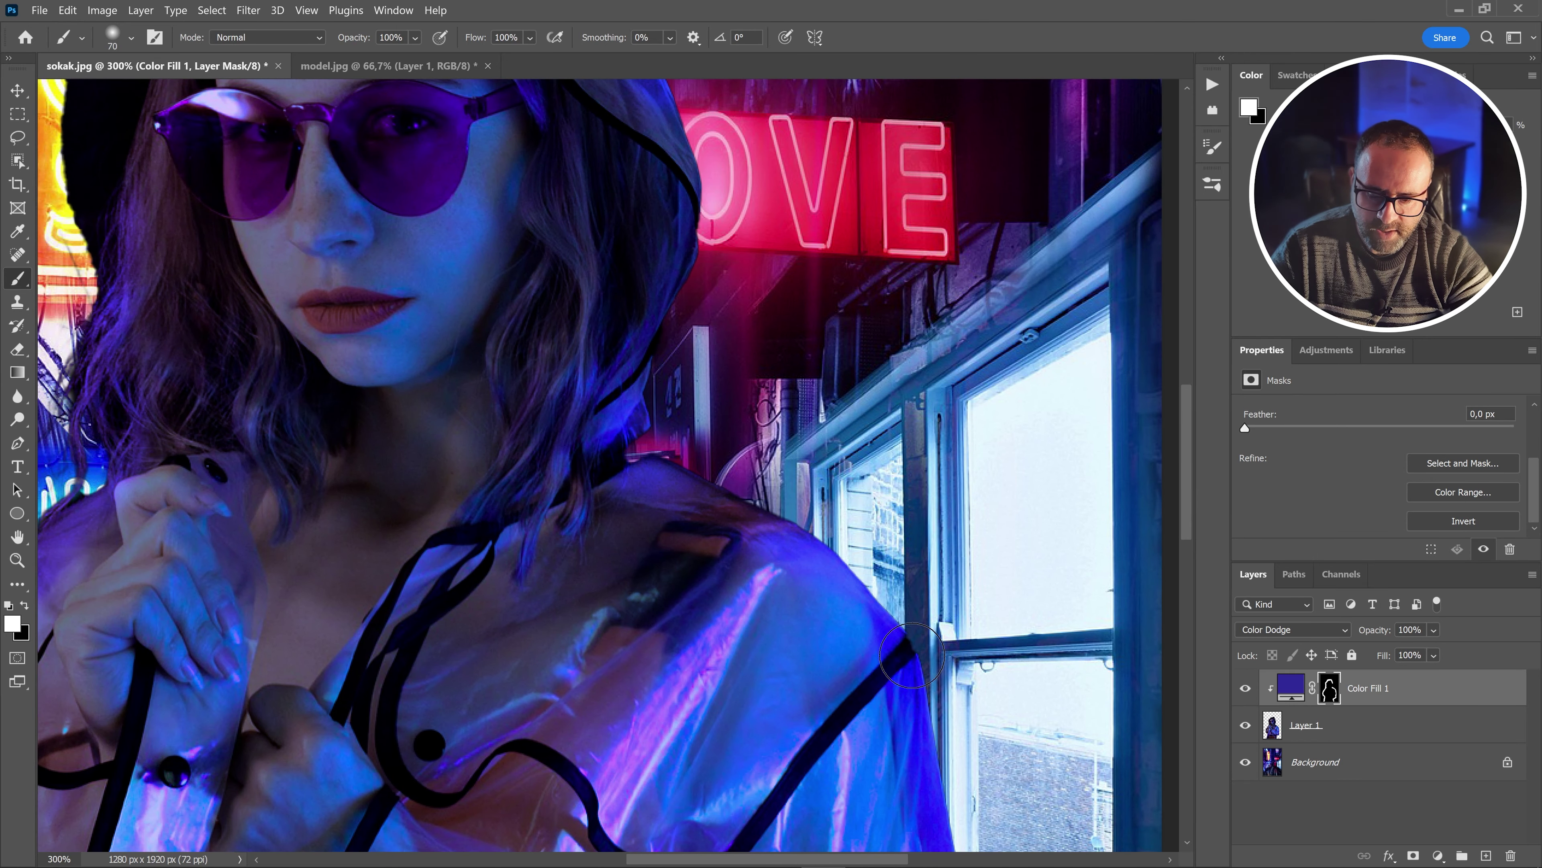
# Enlarge the brush to 183 px and paint a broader blue glow over the woman's raincoat and hood on the mask
pyautogui.hotkey('ctrl', '-')
pyautogui.hotkey('ctrl', '-')
pyautogui.moveTo(762, 726); pyautogui.dragTo(914, 603)
pyautogui.rightClick(753, 486)
pyautogui.click(918, 308)
pyautogui.moveTo(573, 654); pyautogui.dragTo(565, 696)
pyautogui.moveTo(751, 692)
pyautogui.mouseDown()
pyautogui.moveTo(818, 682)
pyautogui.moveTo(871, 505)
pyautogui.mouseUp()
pyautogui.moveTo(521, 572)
pyautogui.mouseDown()
pyautogui.moveTo(534, 477)
pyautogui.moveTo(510, 504)
pyautogui.moveTo(575, 393)
pyautogui.moveTo(524, 541)
pyautogui.moveTo(564, 599)
pyautogui.moveTo(543, 702)
pyautogui.mouseUp()
pyautogui.moveTo(795, 360); pyautogui.dragTo(739, 494)
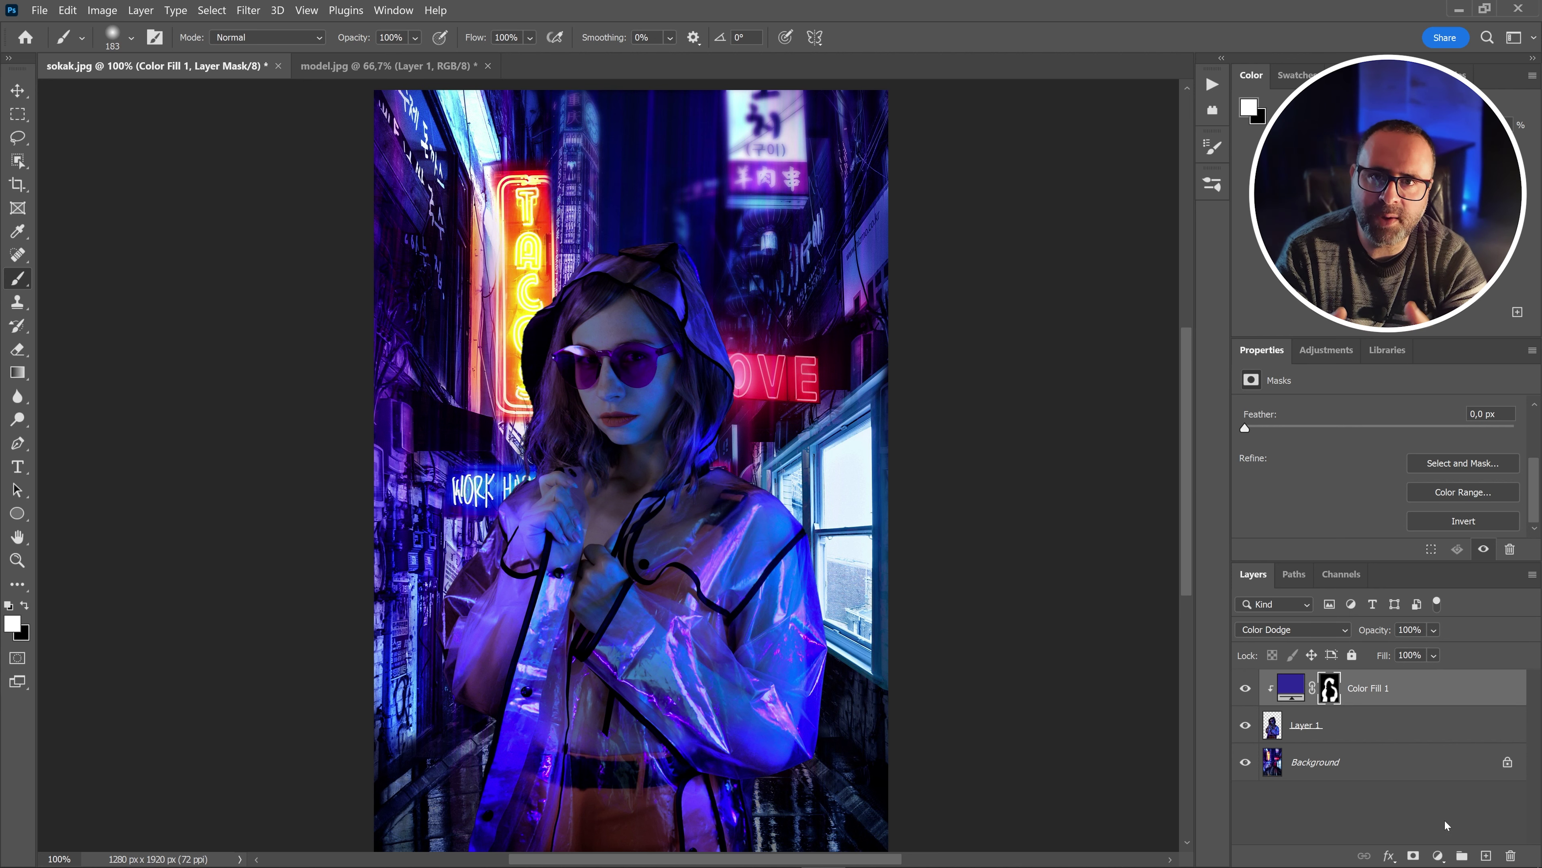
# Add a purple Solid Color fill layer clipped to the woman's layer and set its blend mode to Color Dodge
pyautogui.click(1438, 858)
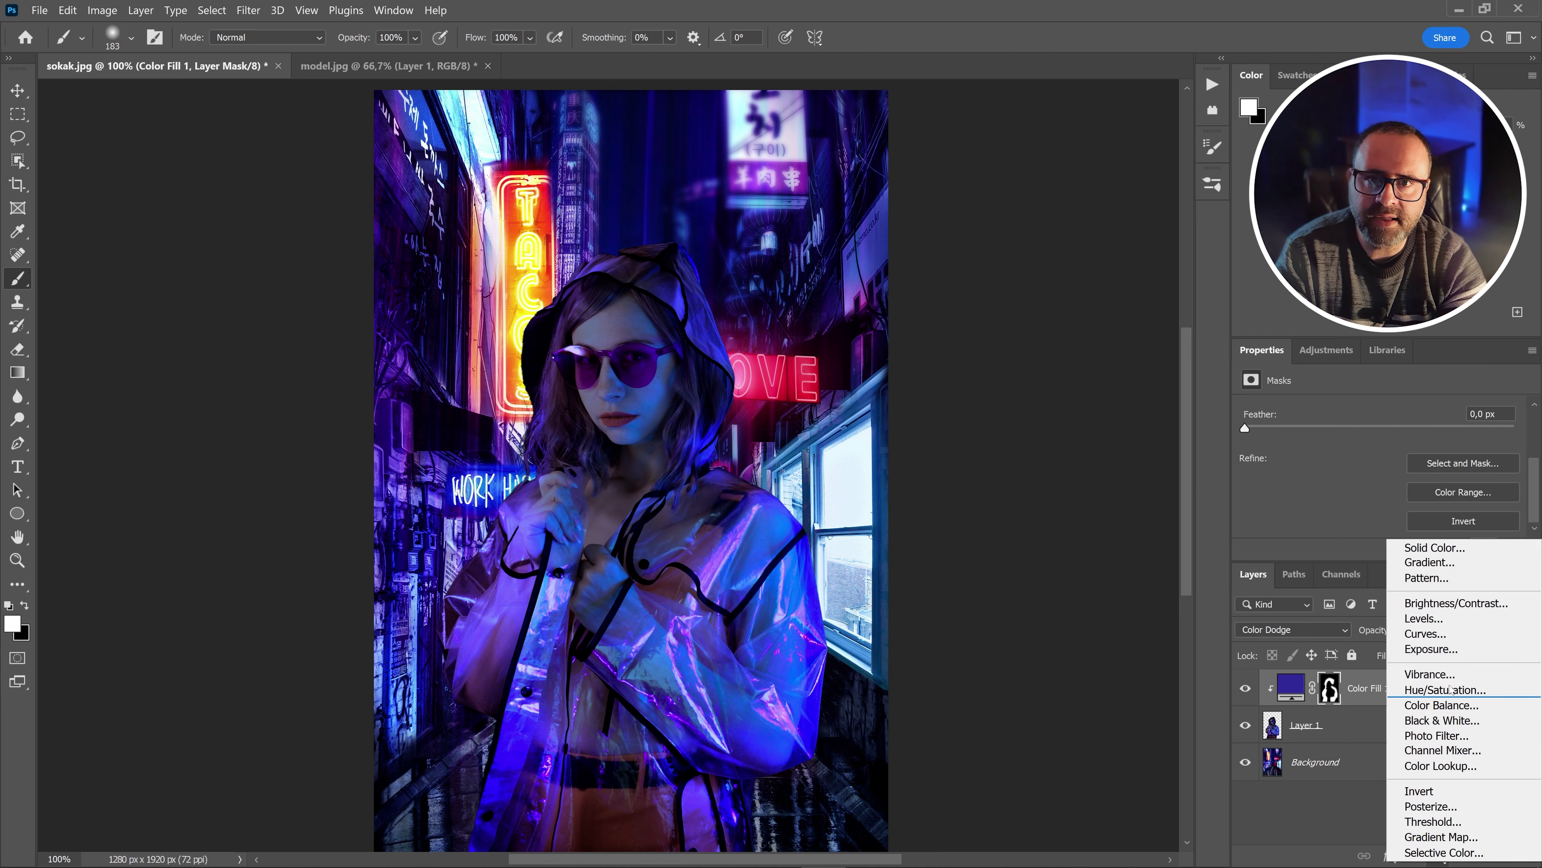
pyautogui.click(1444, 549)
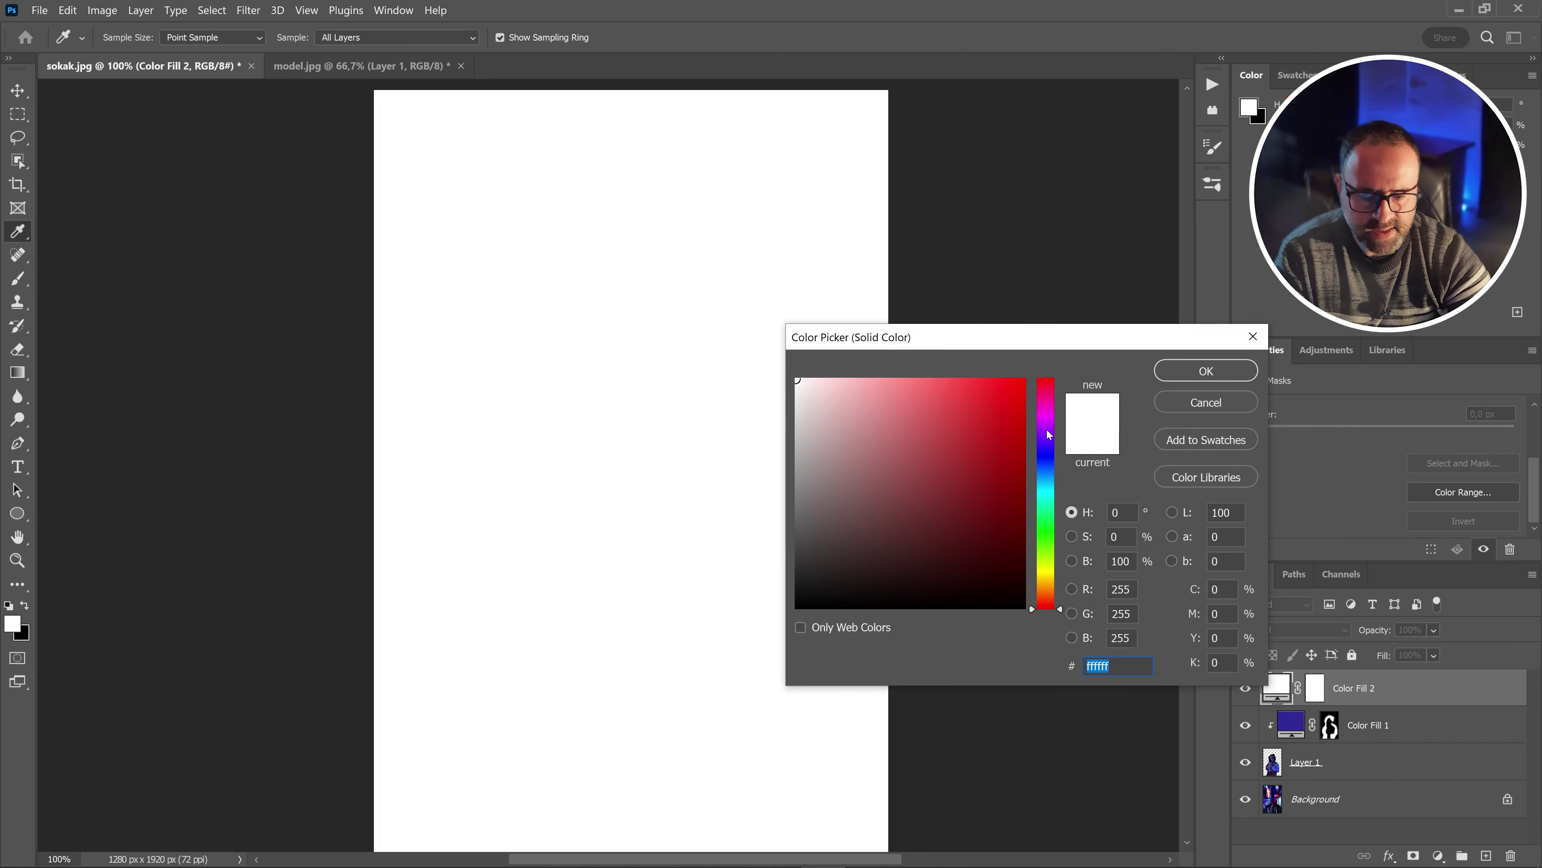
pyautogui.write('a800ff')
pyautogui.click(1215, 369)
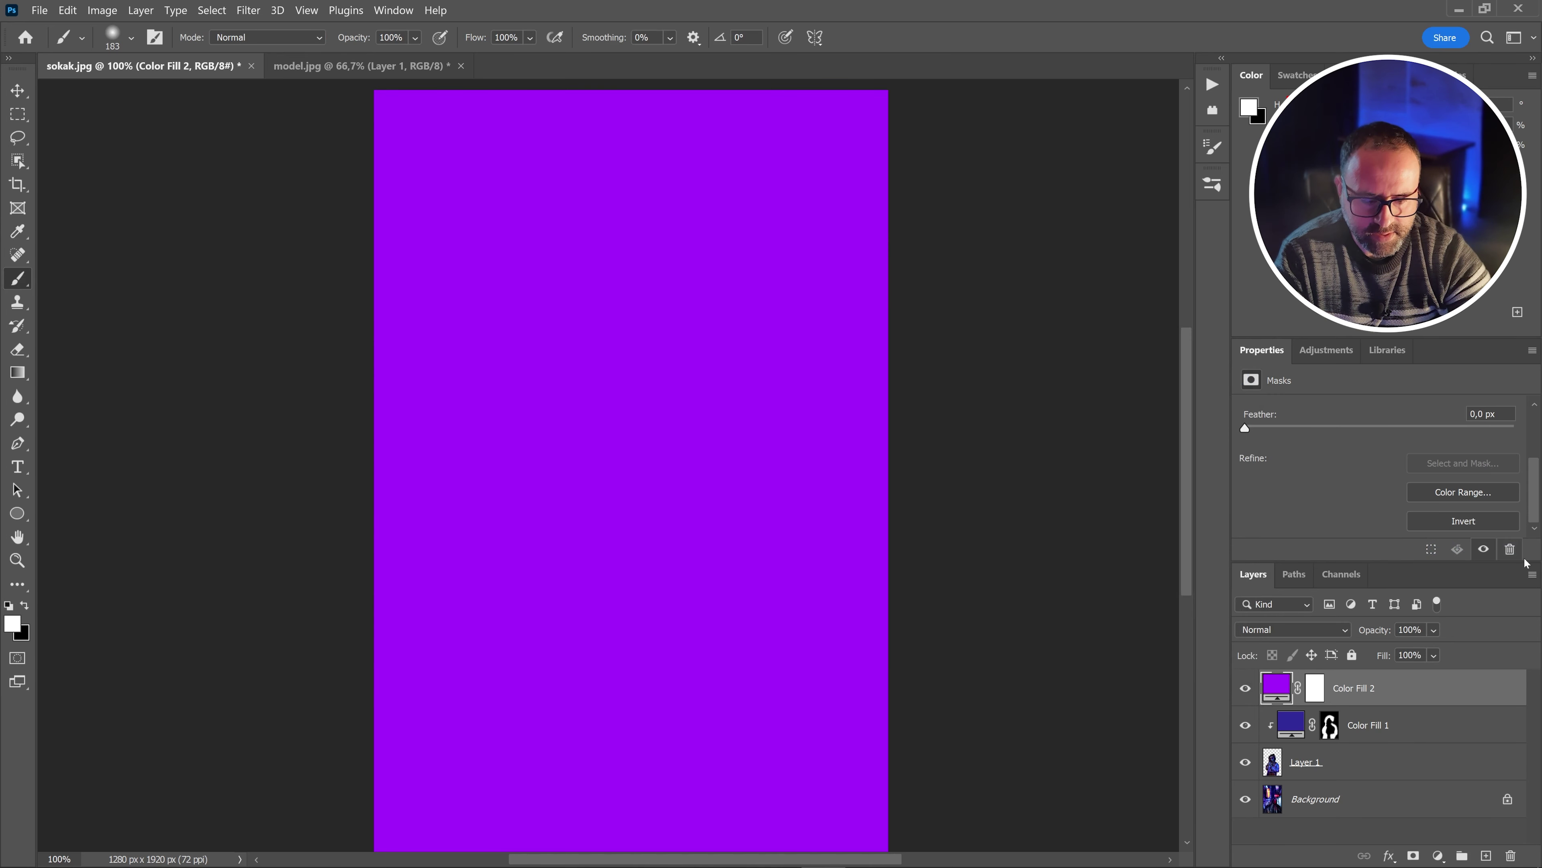
pyautogui.click(1532, 573)
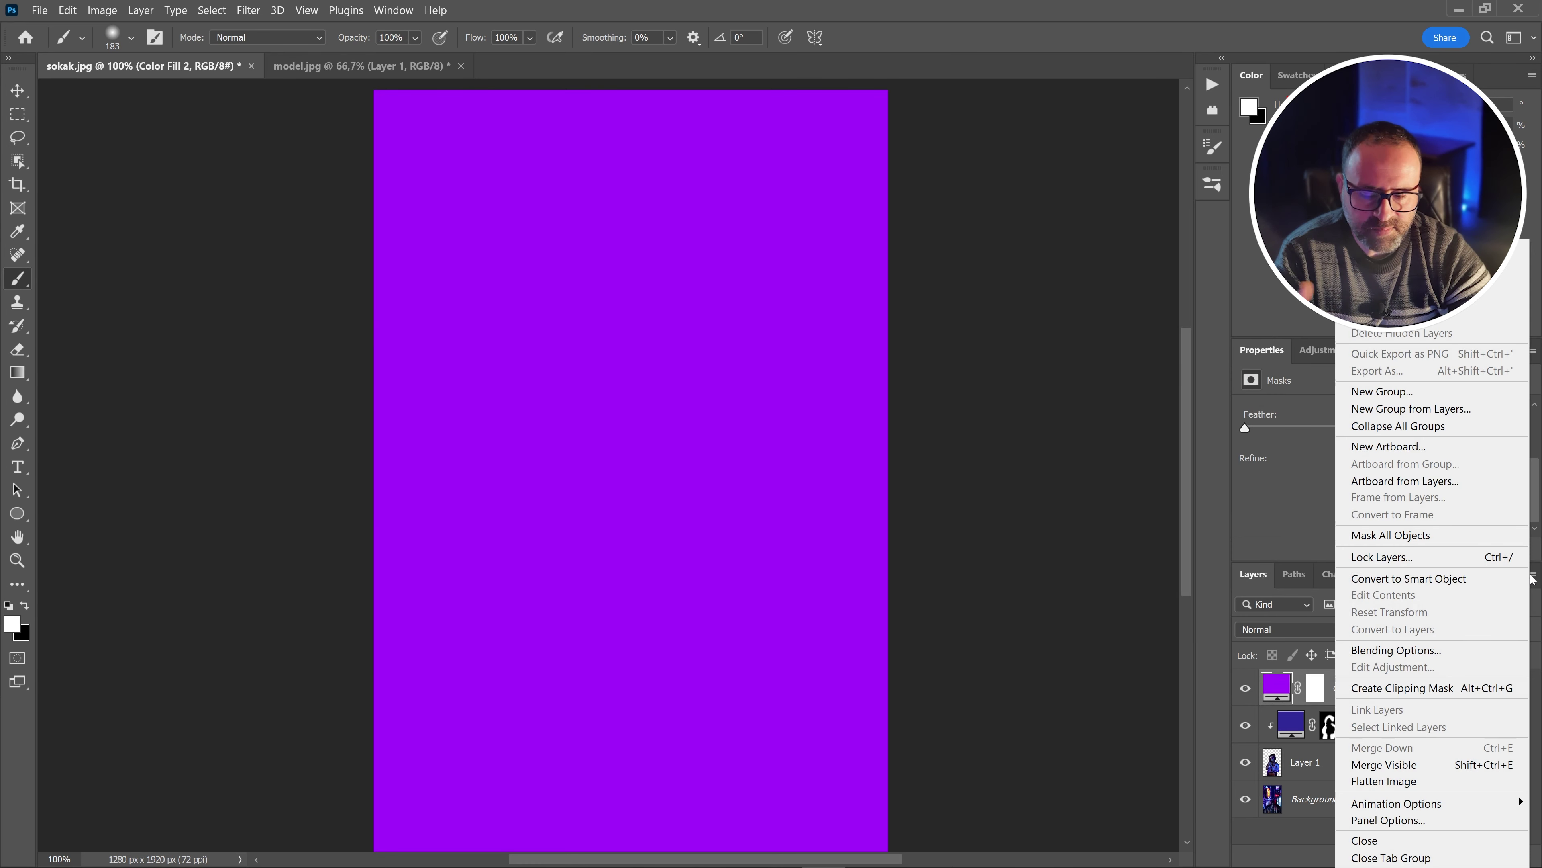
pyautogui.click(1415, 688)
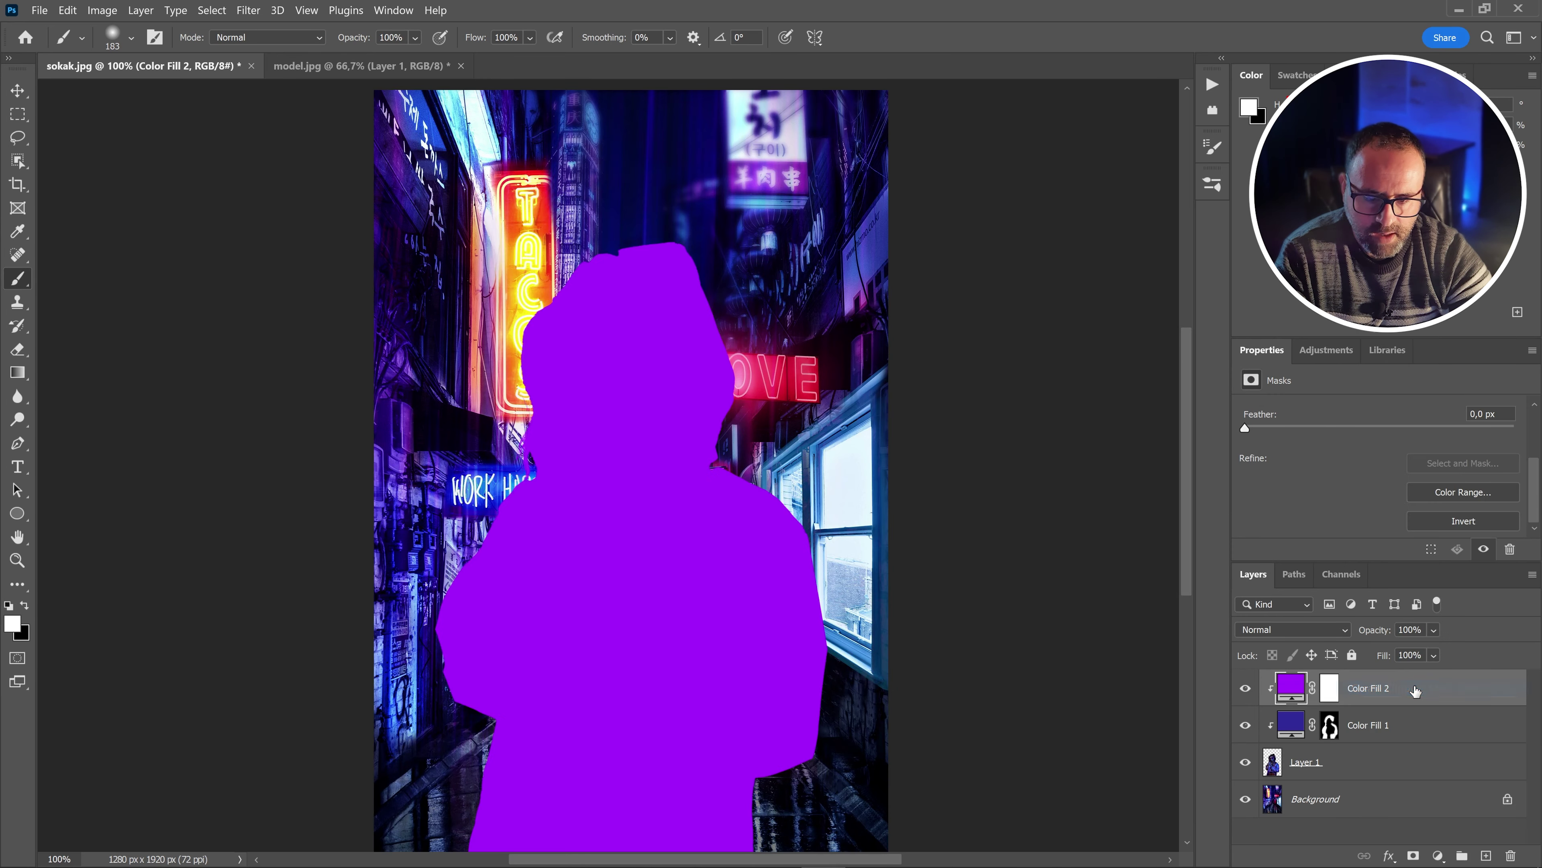
pyautogui.click(1268, 630)
pyautogui.click(1273, 569)
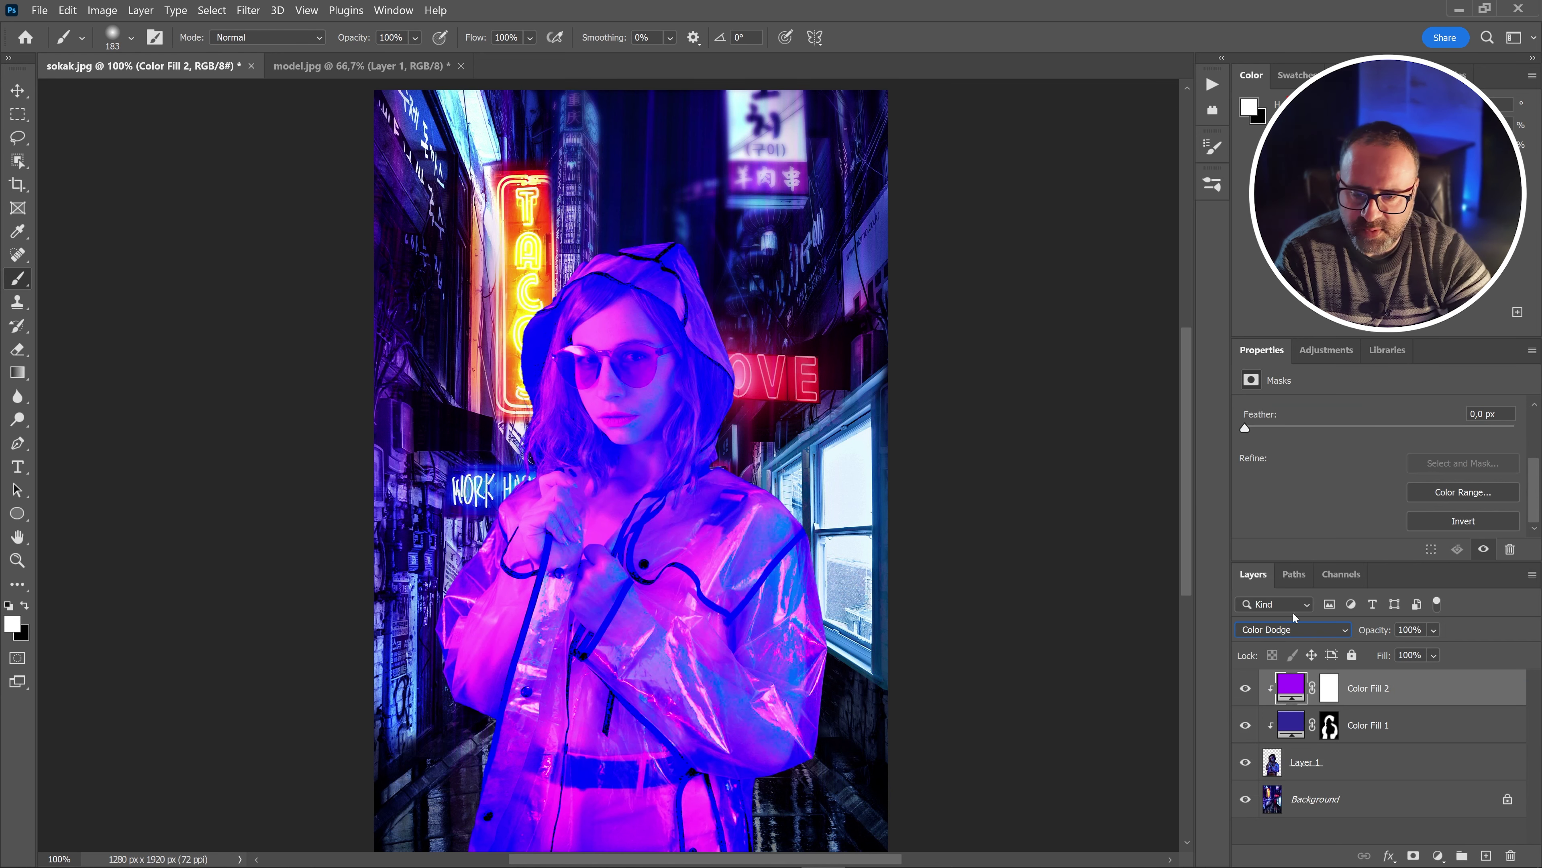
# Change the new fill layer's color to pinkish red ff295a
pyautogui.doubleClick(1292, 685)
pyautogui.moveTo(971, 390); pyautogui.dragTo(995, 363)
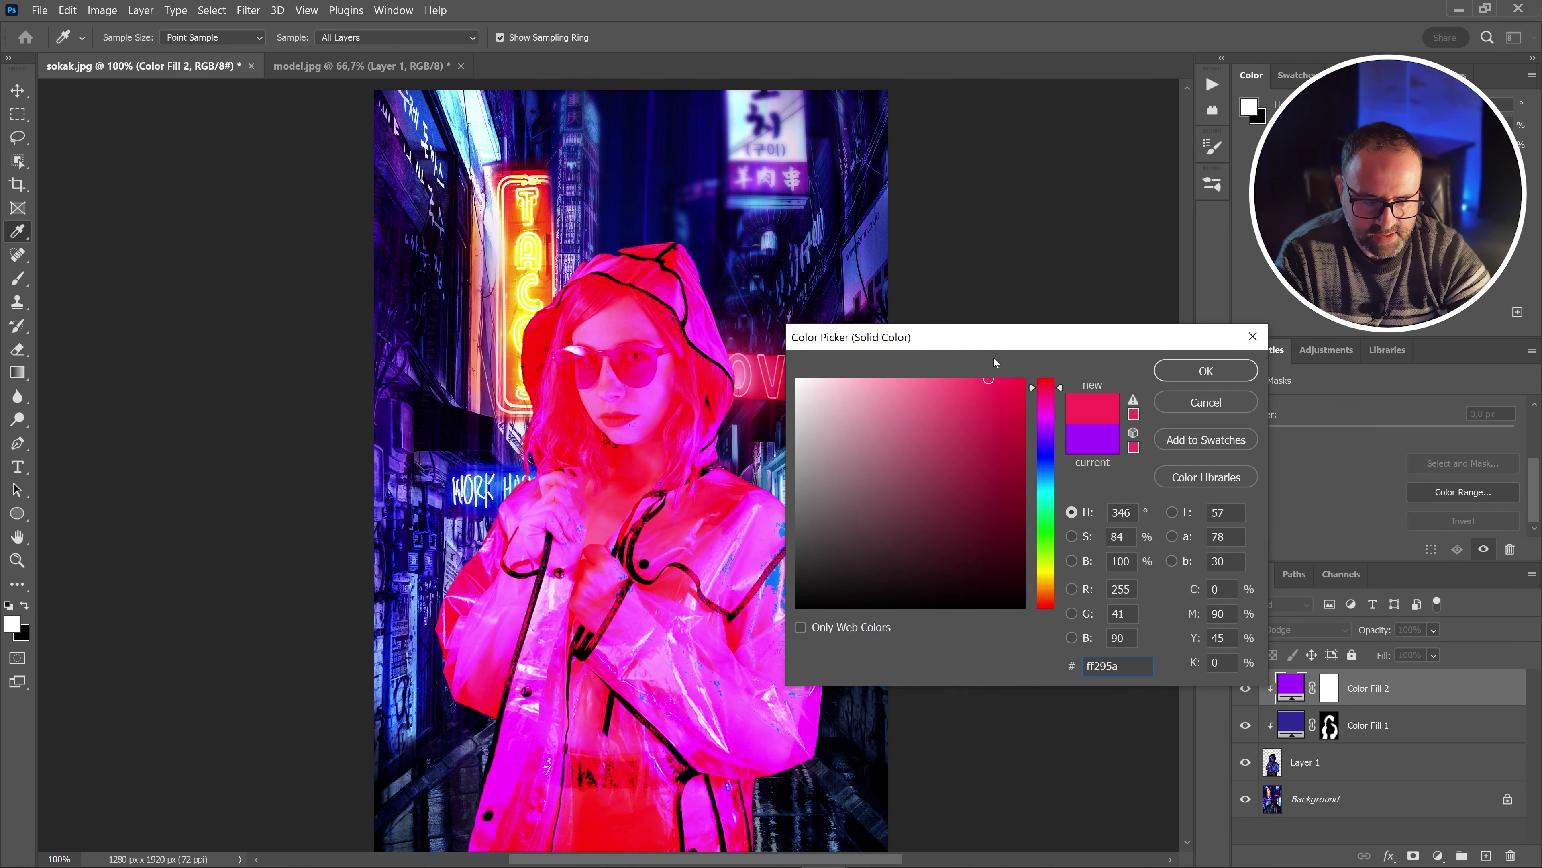
pyautogui.click(1181, 374)
# Invert the red fill's mask and paint red light along the hood's edge beside the LOVE sign with a soft 130 px brush
pyautogui.click(1332, 689)
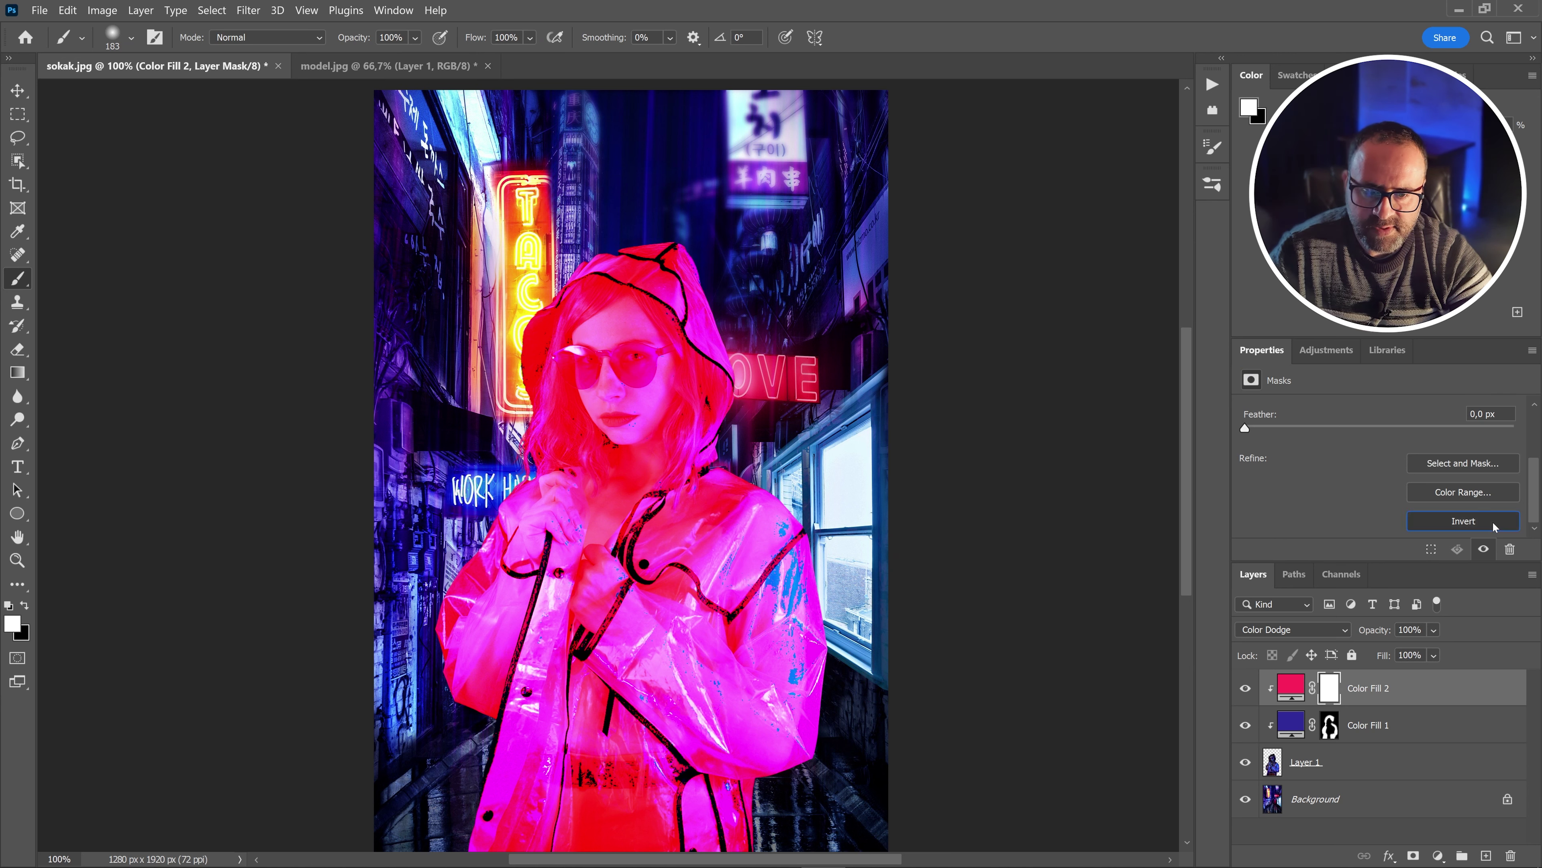
pyautogui.click(1463, 521)
pyautogui.rightClick(790, 268)
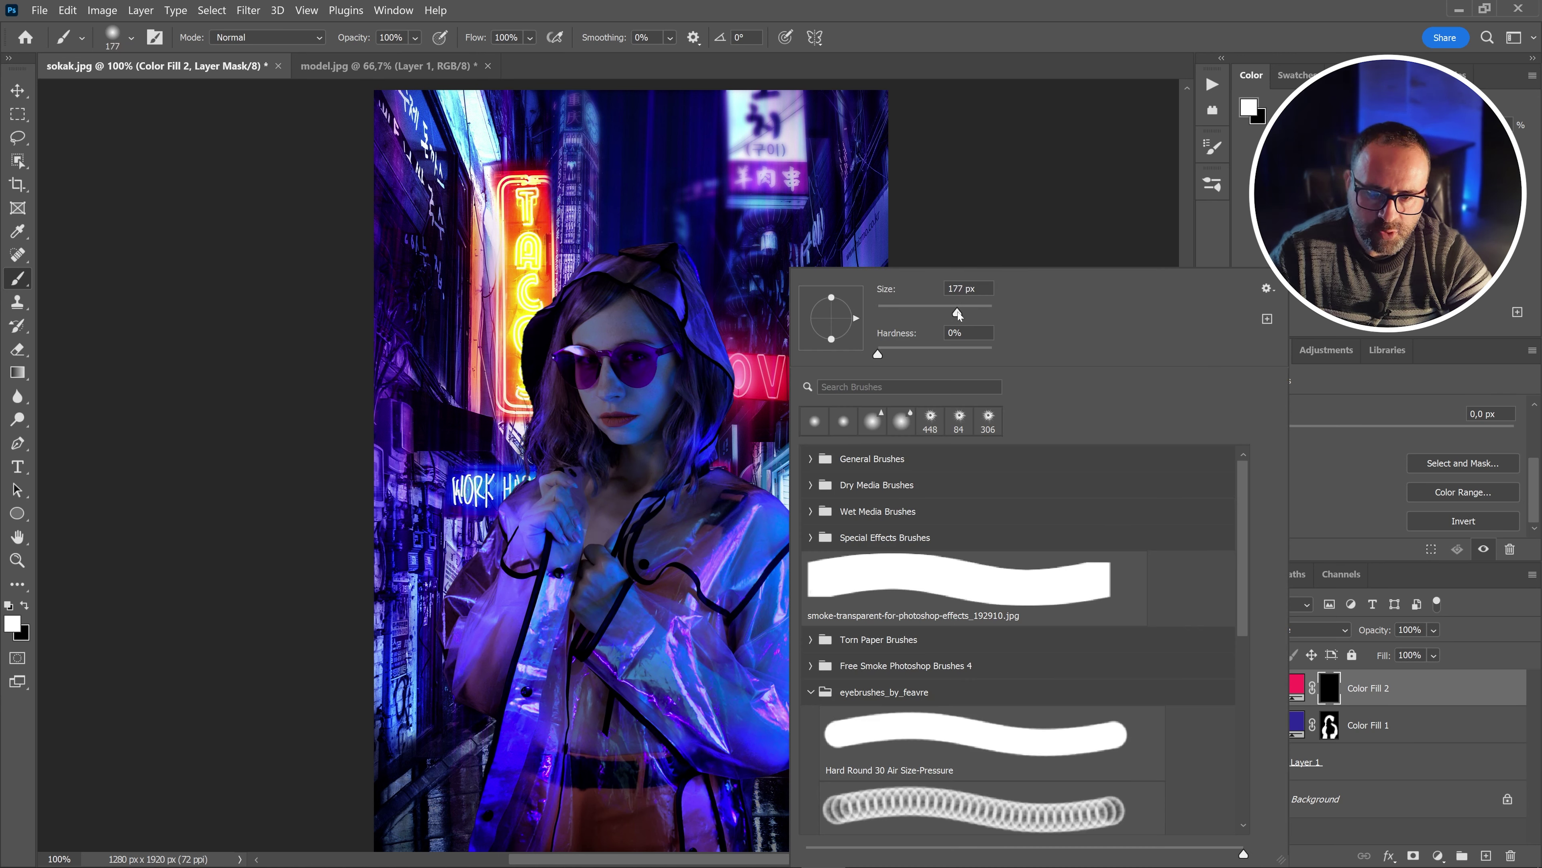
pyautogui.moveTo(946, 315); pyautogui.dragTo(944, 316)
pyautogui.click(751, 372)
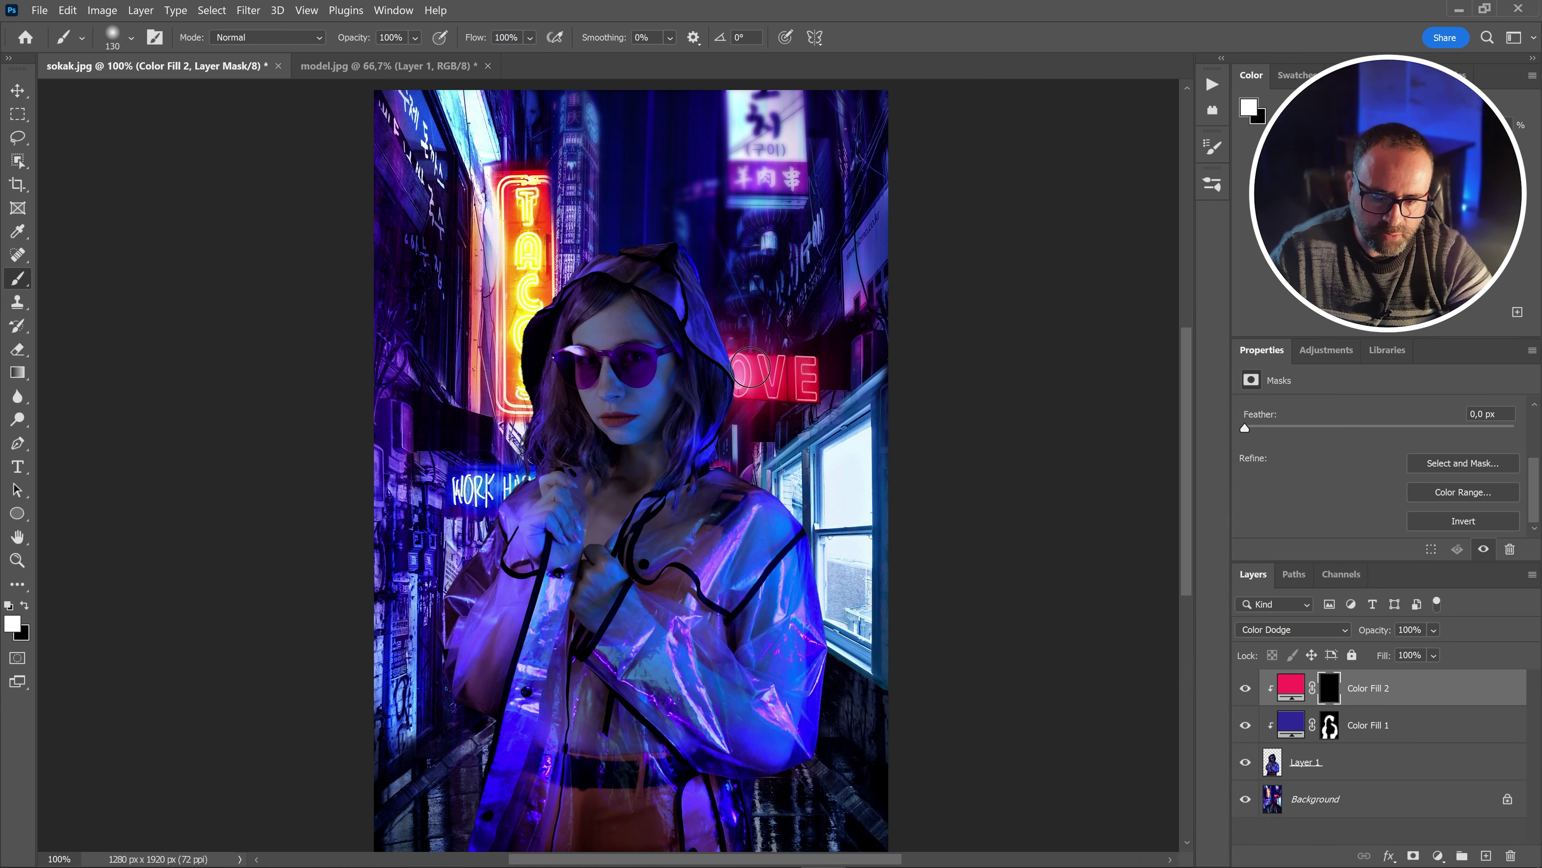
pyautogui.moveTo(741, 323)
pyautogui.mouseDown()
pyautogui.moveTo(786, 445)
pyautogui.moveTo(736, 458)
pyautogui.moveTo(742, 412)
pyautogui.mouseUp()
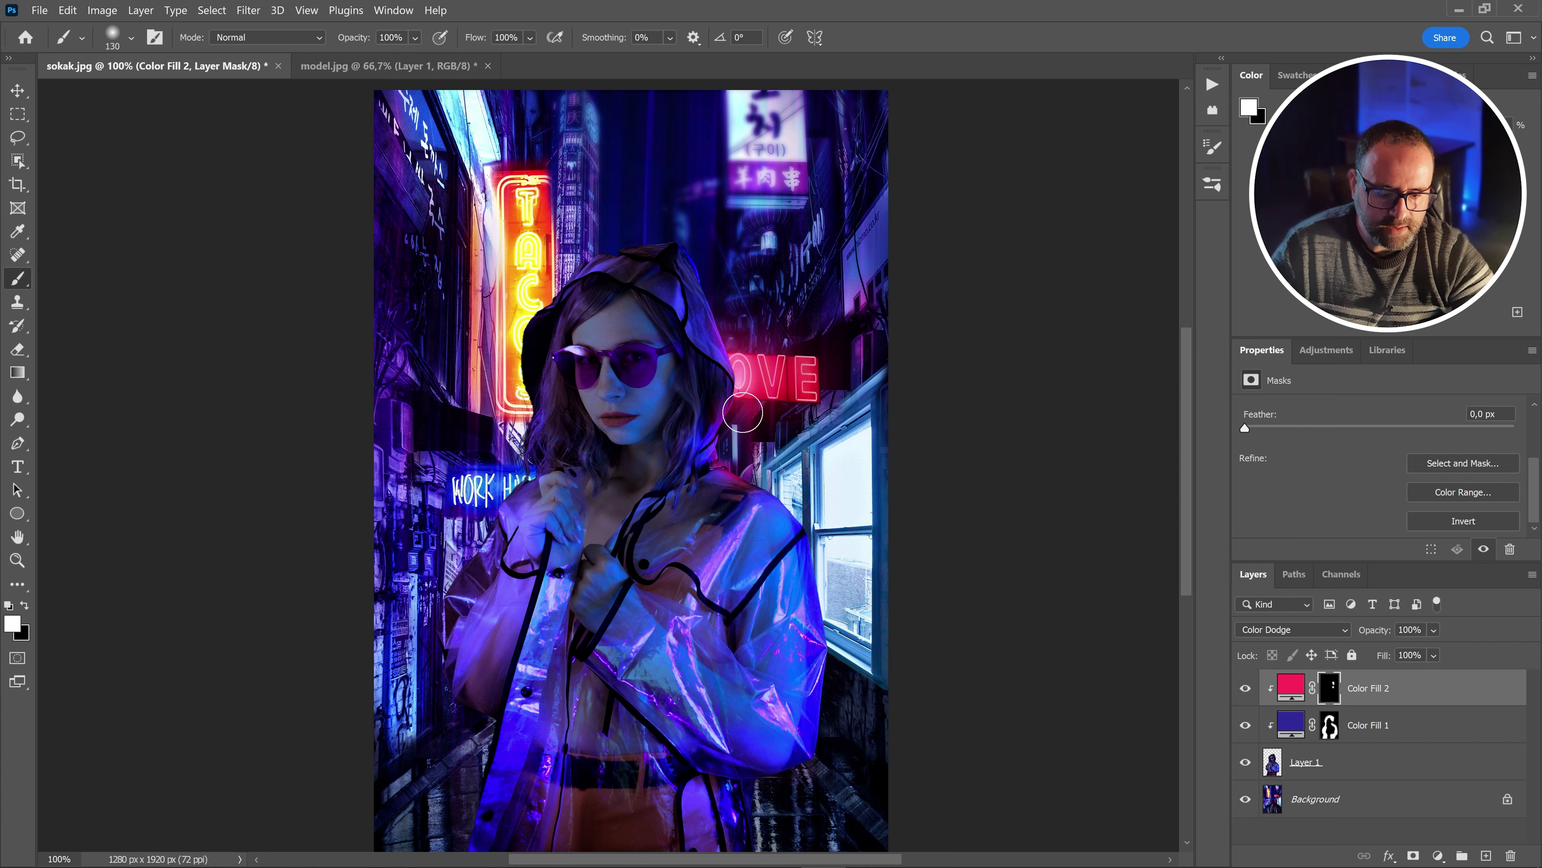
# Add a new empty layer on top and set the foreground color to pink ff3c72, based on a sample of the LOVE sign
pyautogui.click(1486, 857)
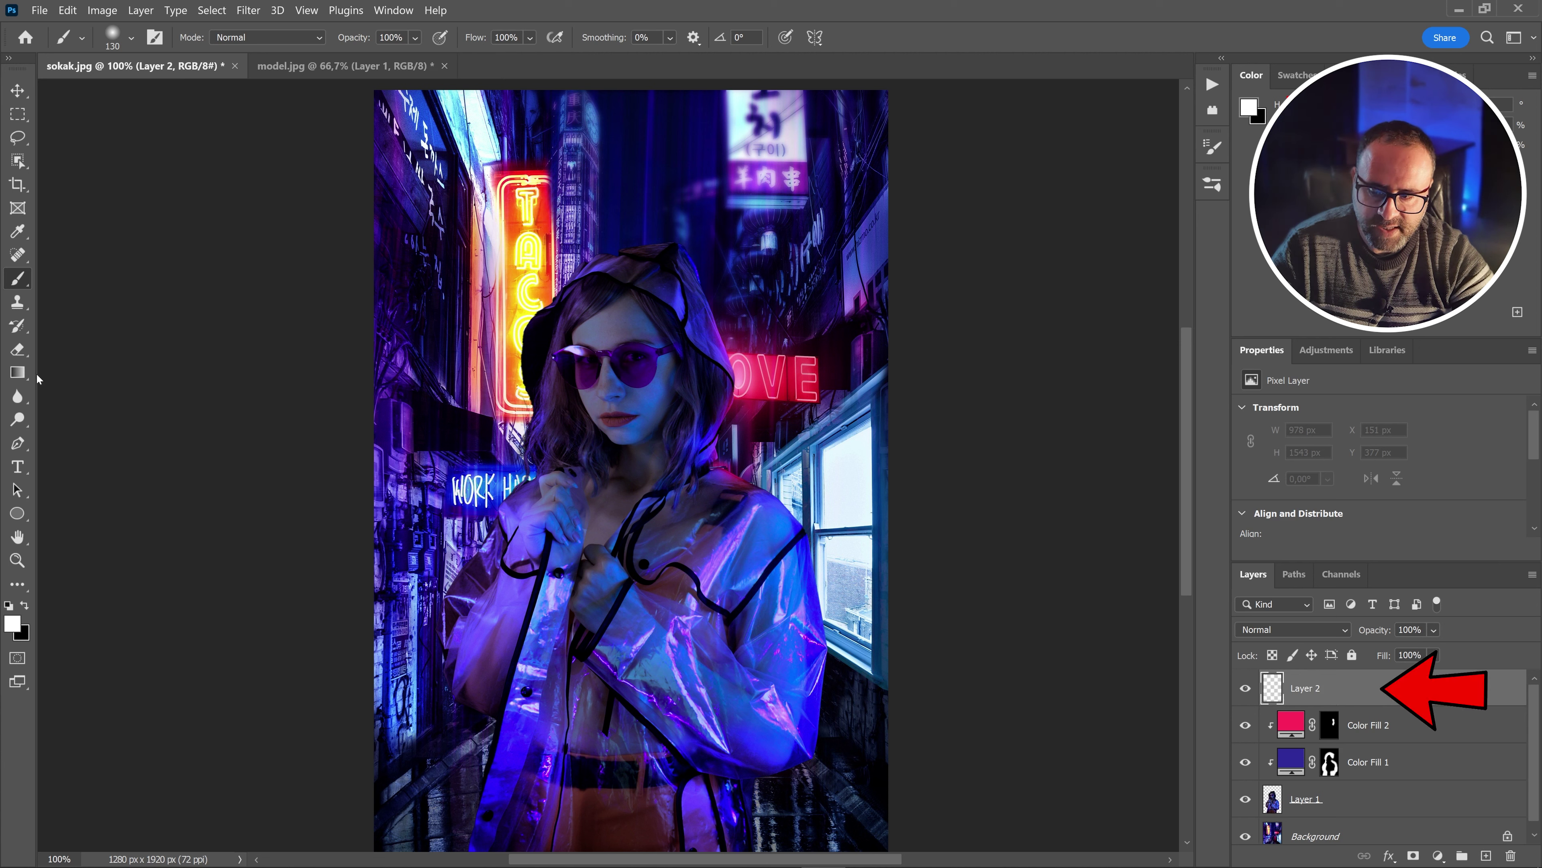
pyautogui.click(18, 372)
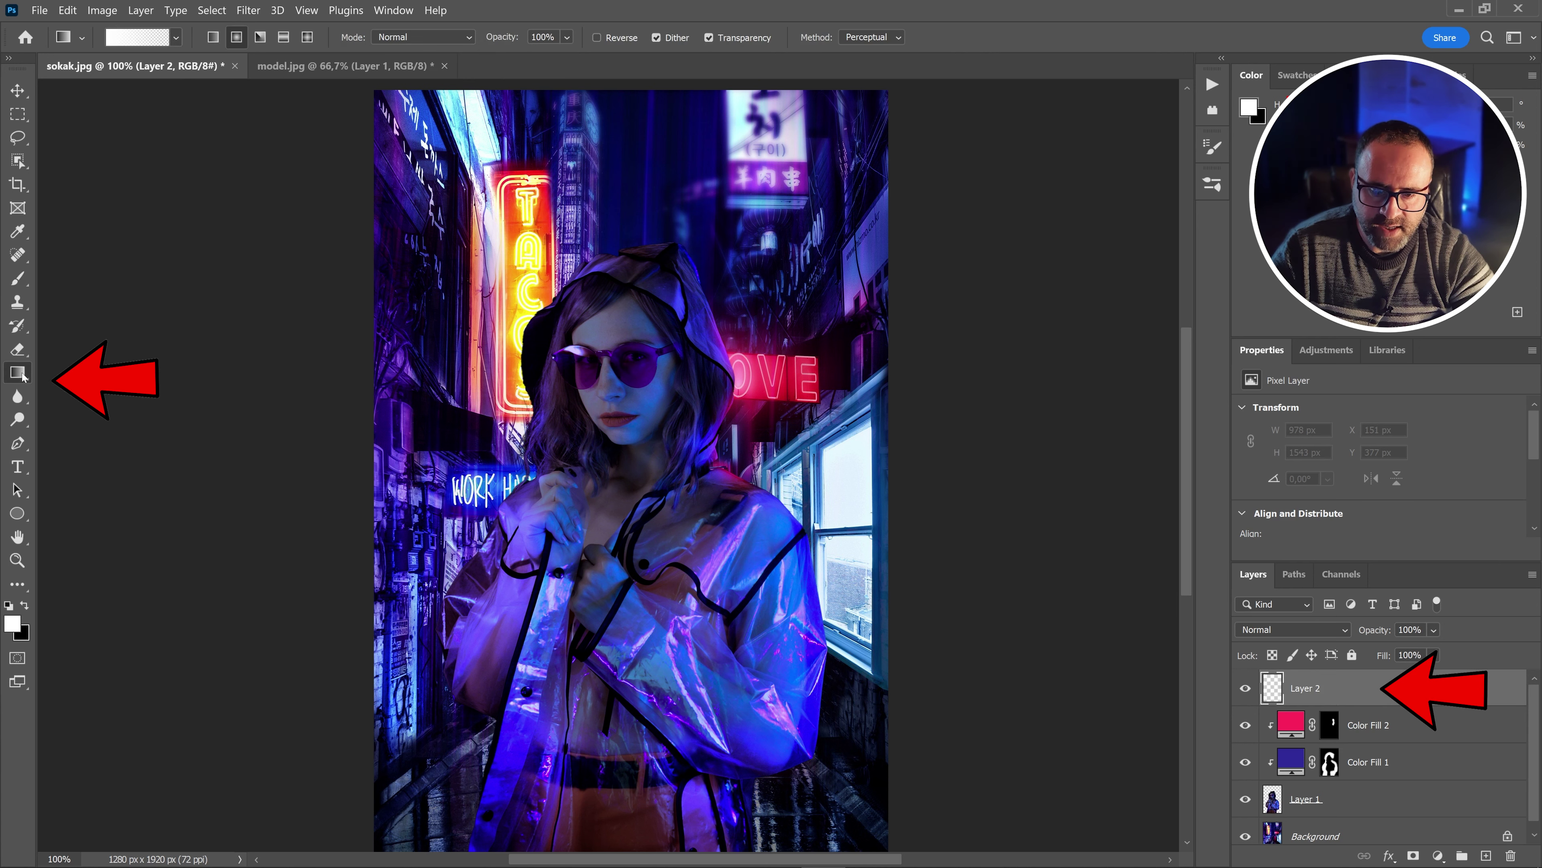
pyautogui.click(12, 625)
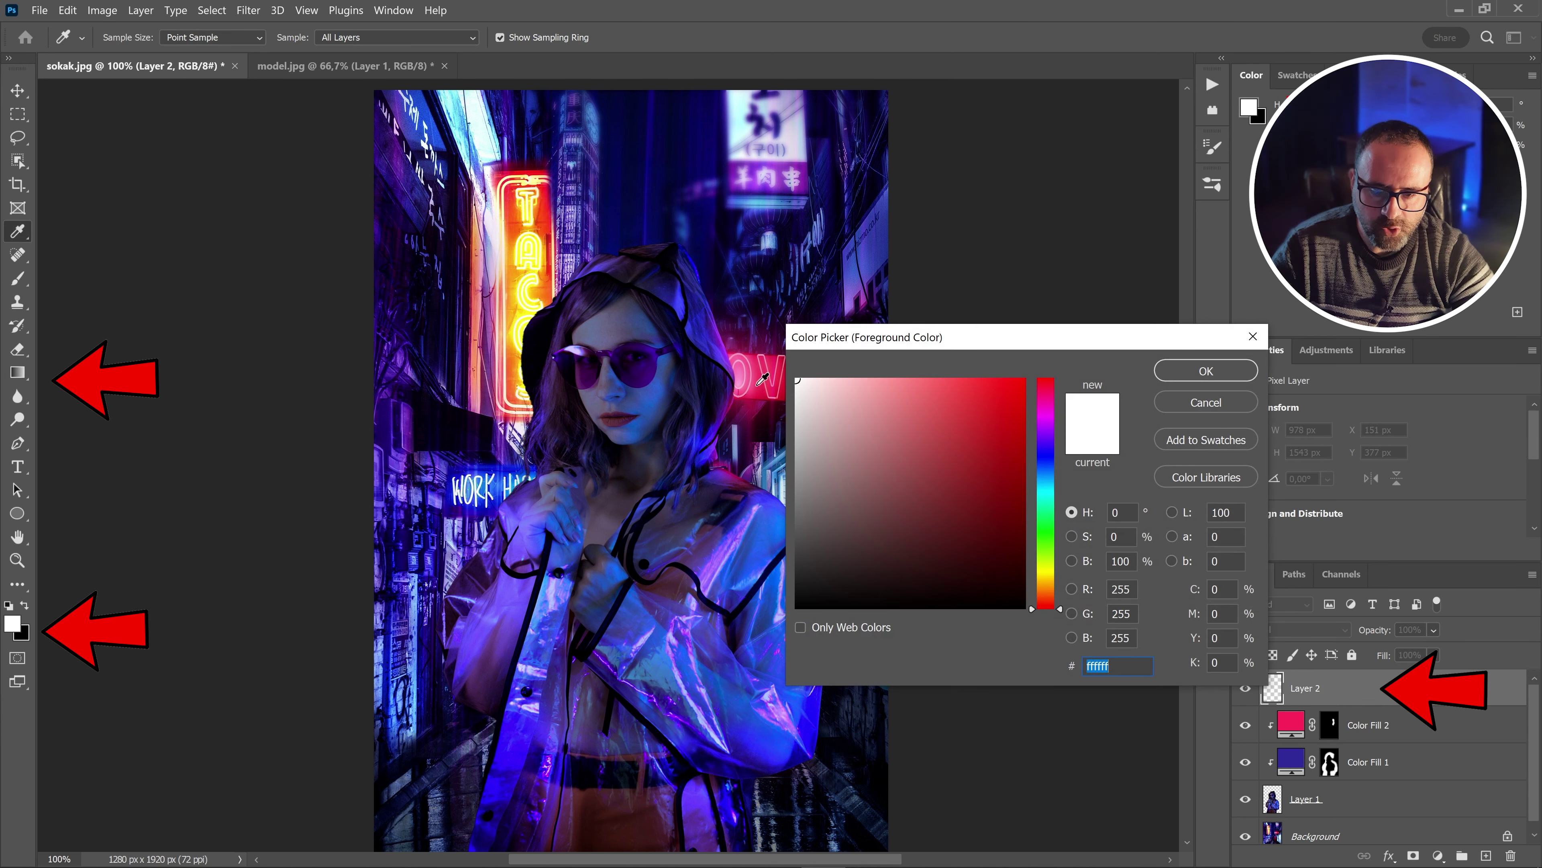
pyautogui.click(760, 373)
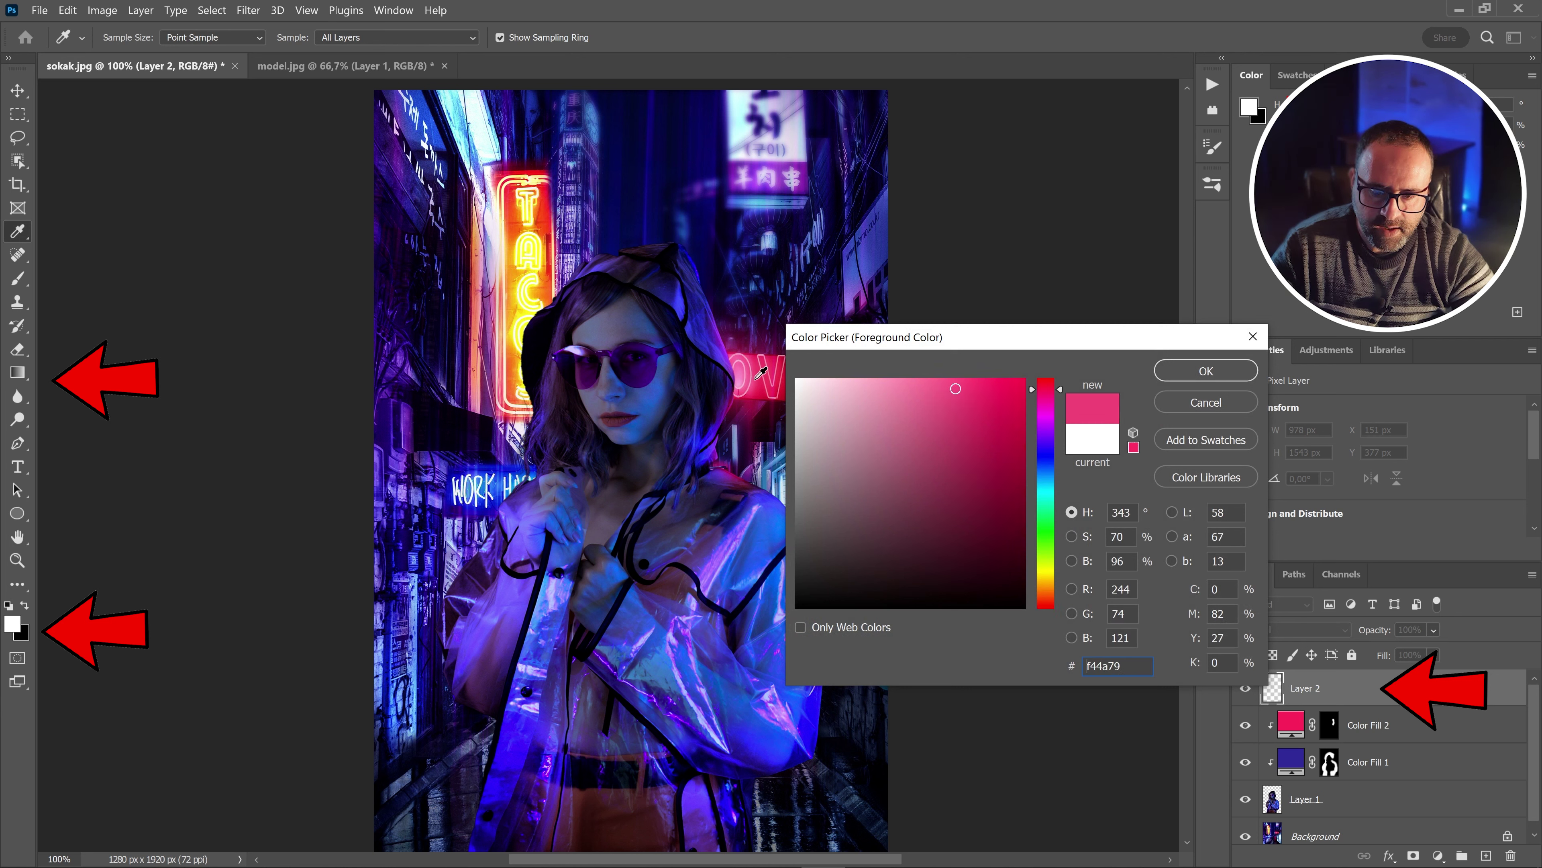
pyautogui.moveTo(955, 389); pyautogui.dragTo(971, 351)
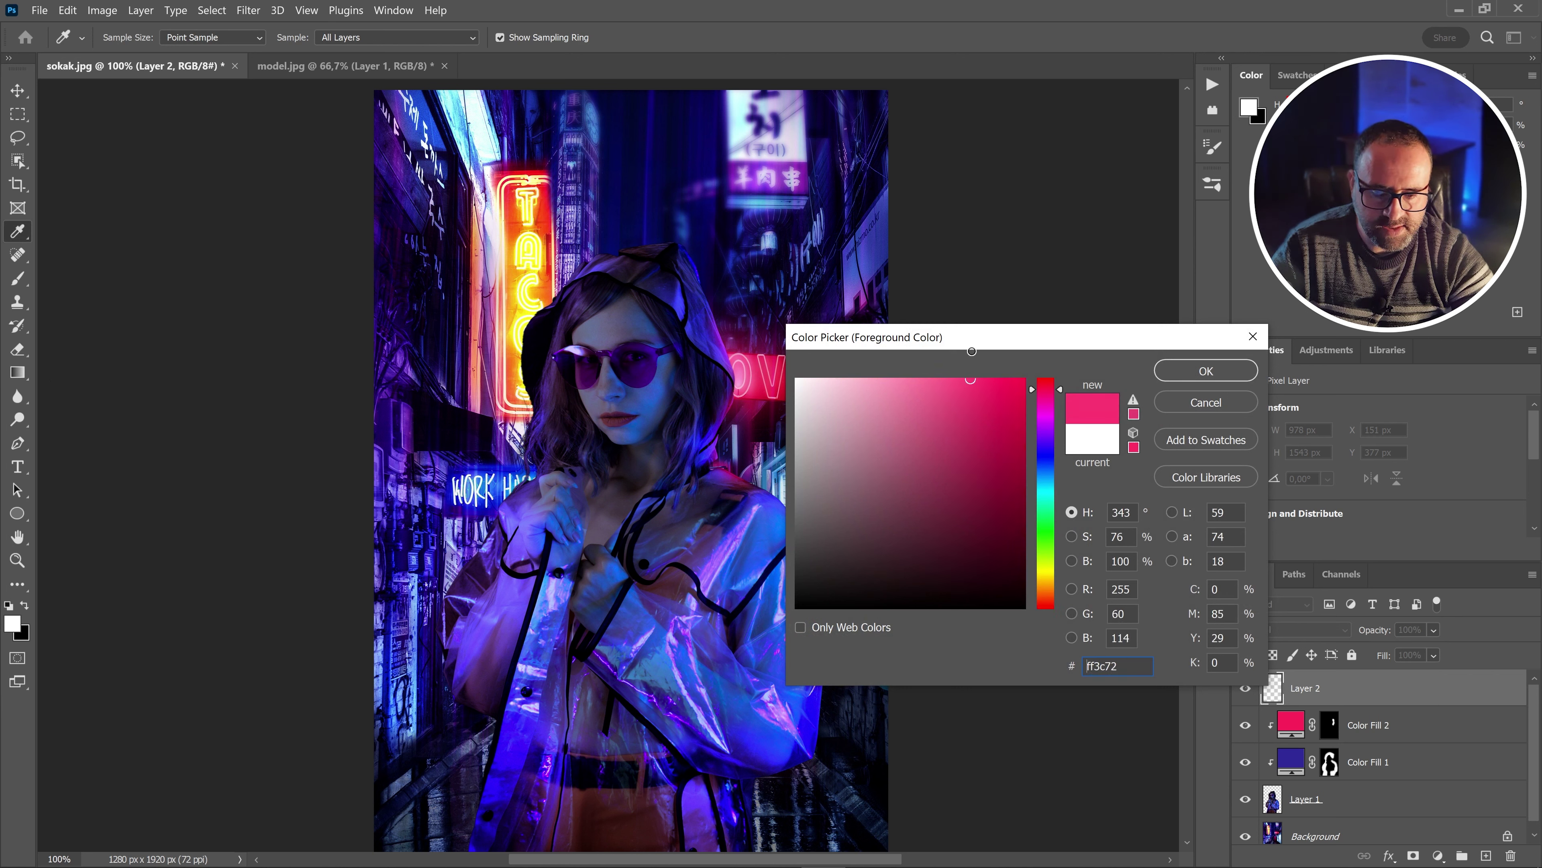
pyautogui.click(1203, 371)
# Create a pink radial gradient glow about 643 px wide in Screen blend mode and place it between the hood and the LOVE sign
pyautogui.press('g')
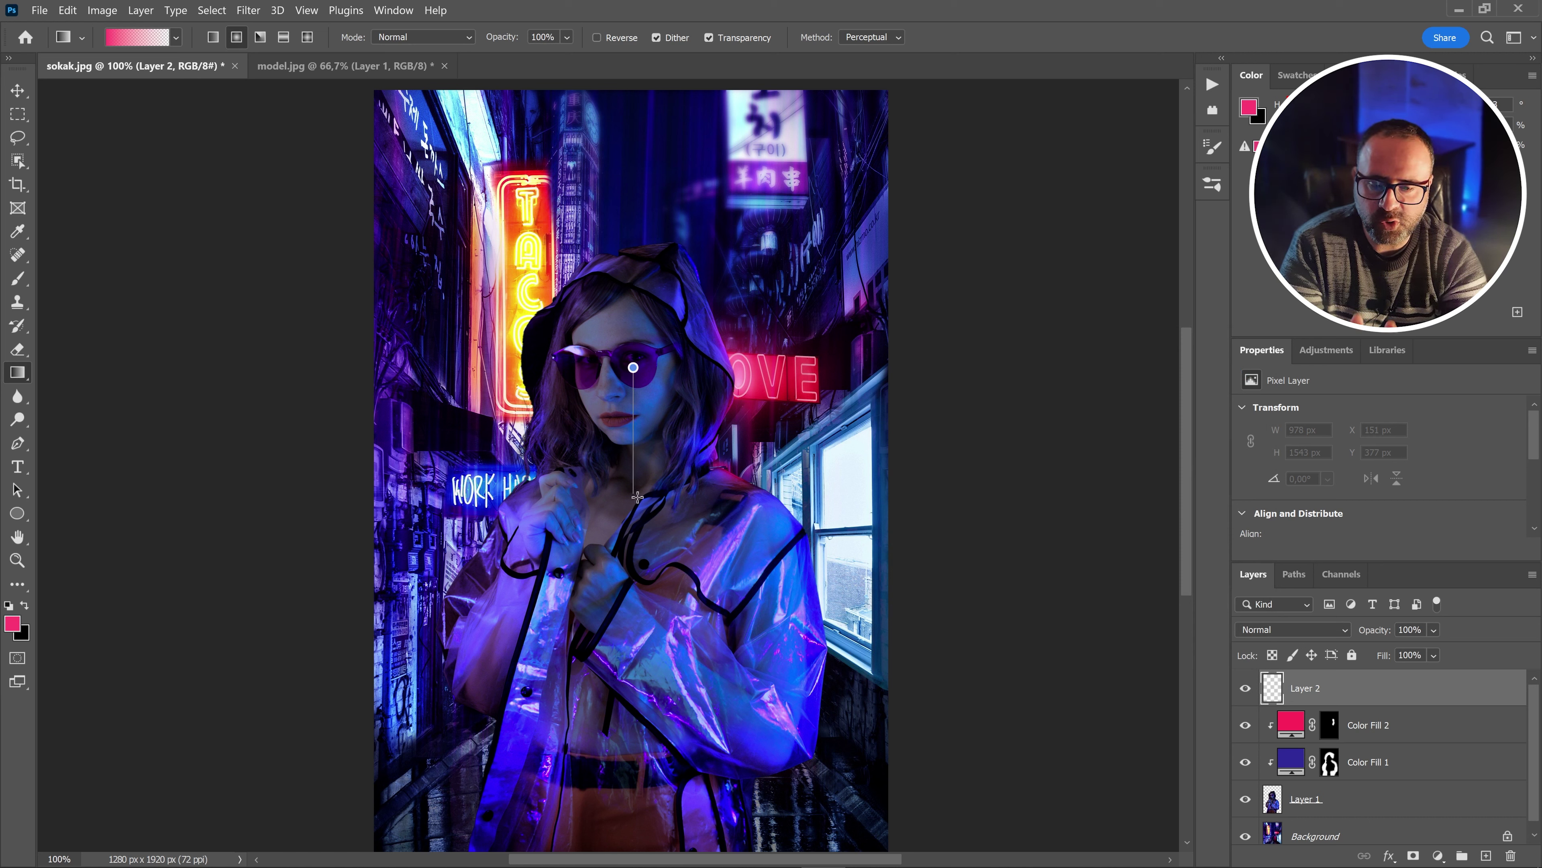
pyautogui.moveTo(635, 503); pyautogui.dragTo(634, 503)
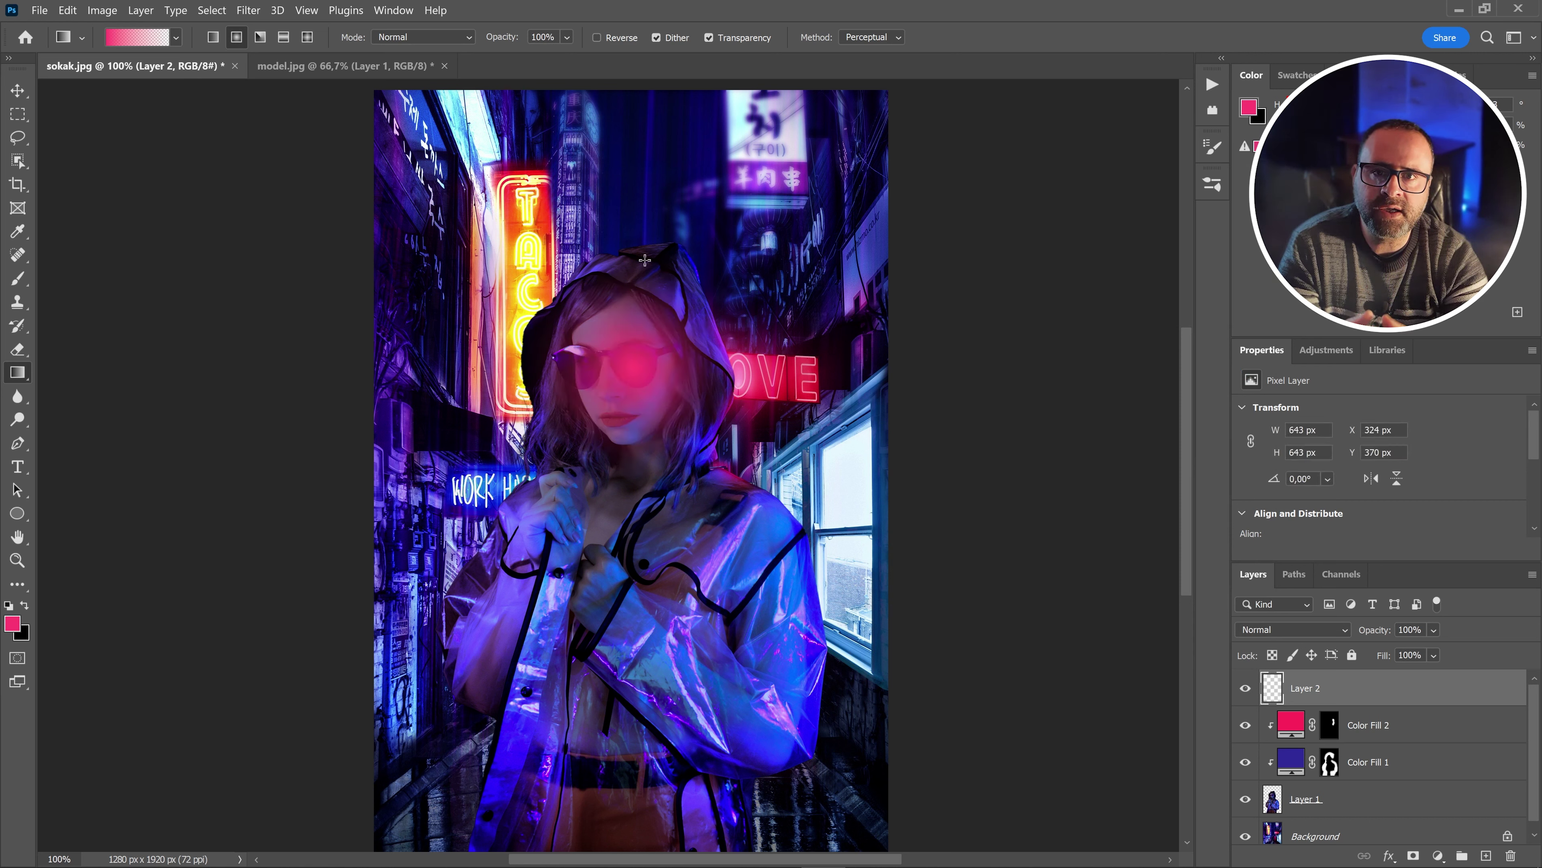
pyautogui.click(1265, 632)
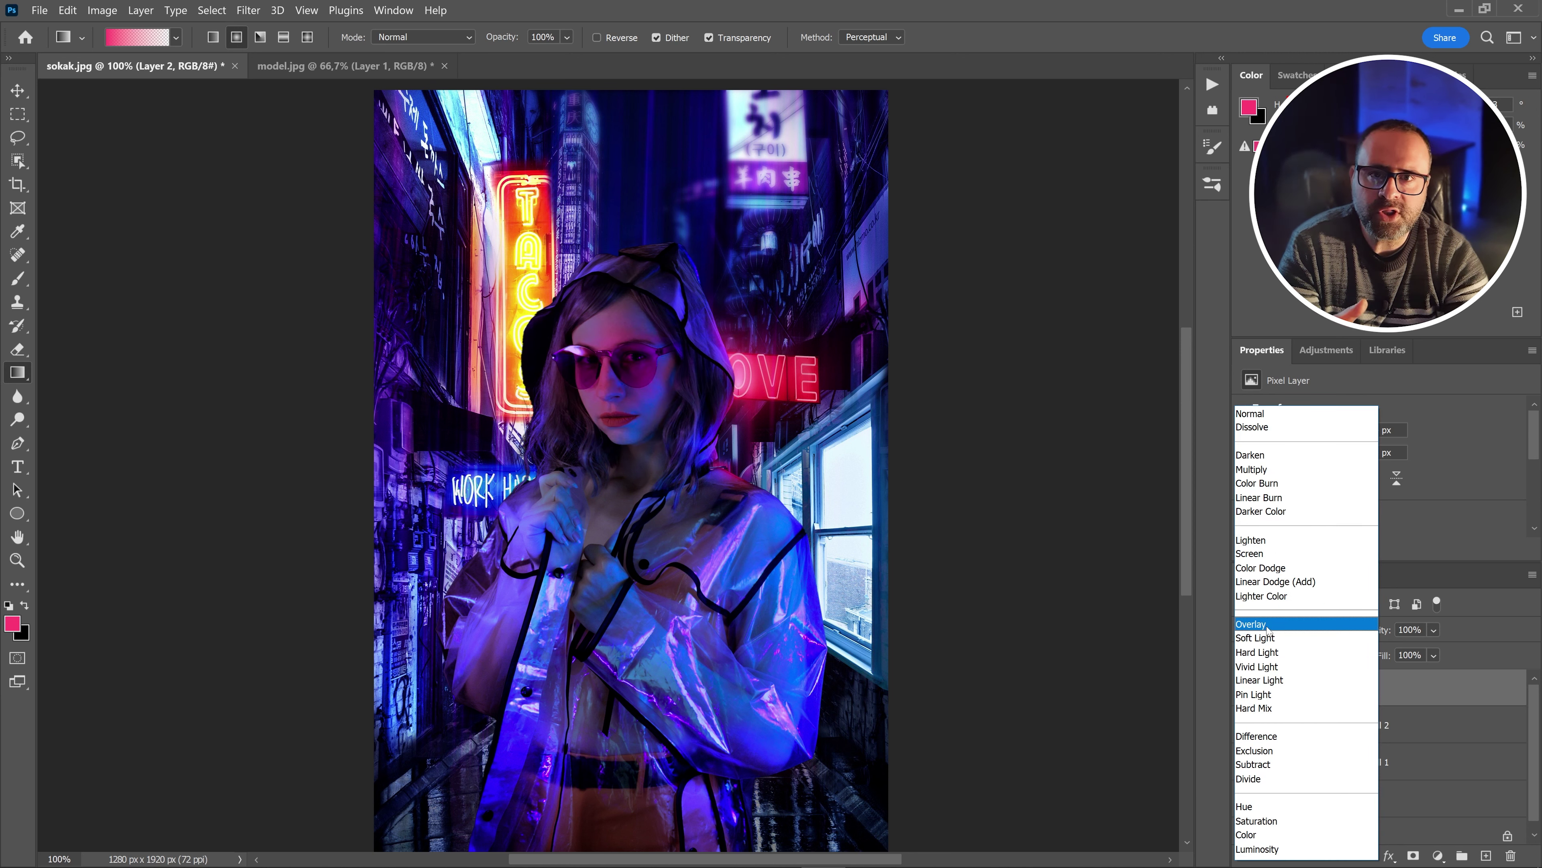
pyautogui.click(1262, 554)
pyautogui.press('v')
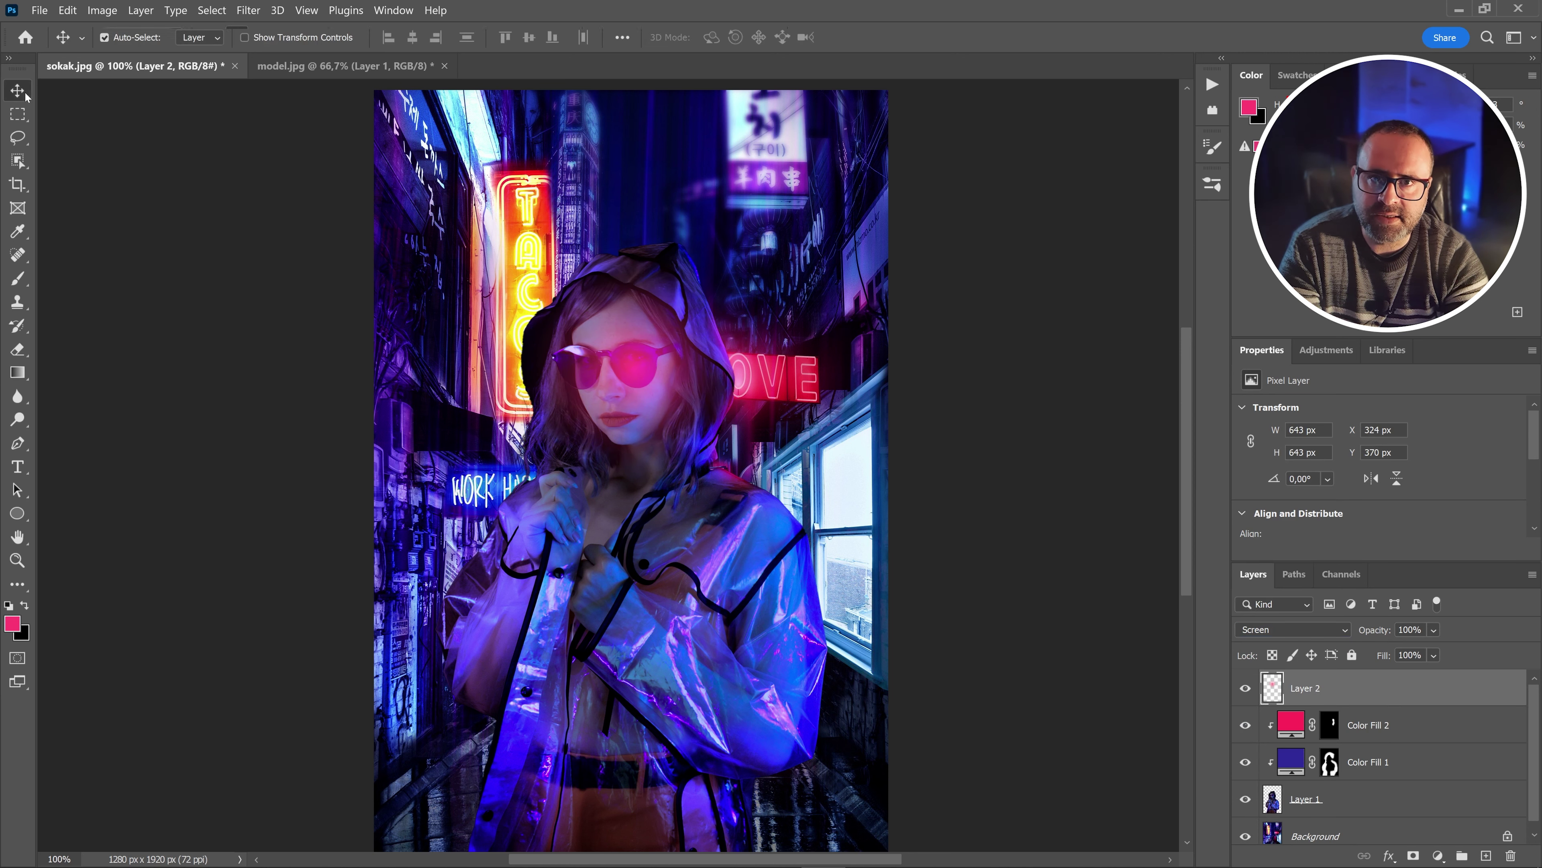
pyautogui.moveTo(646, 376); pyautogui.dragTo(758, 431)
# Apply a Lens Blur with a slightly reduced radius to the Background layer
pyautogui.click(1275, 833)
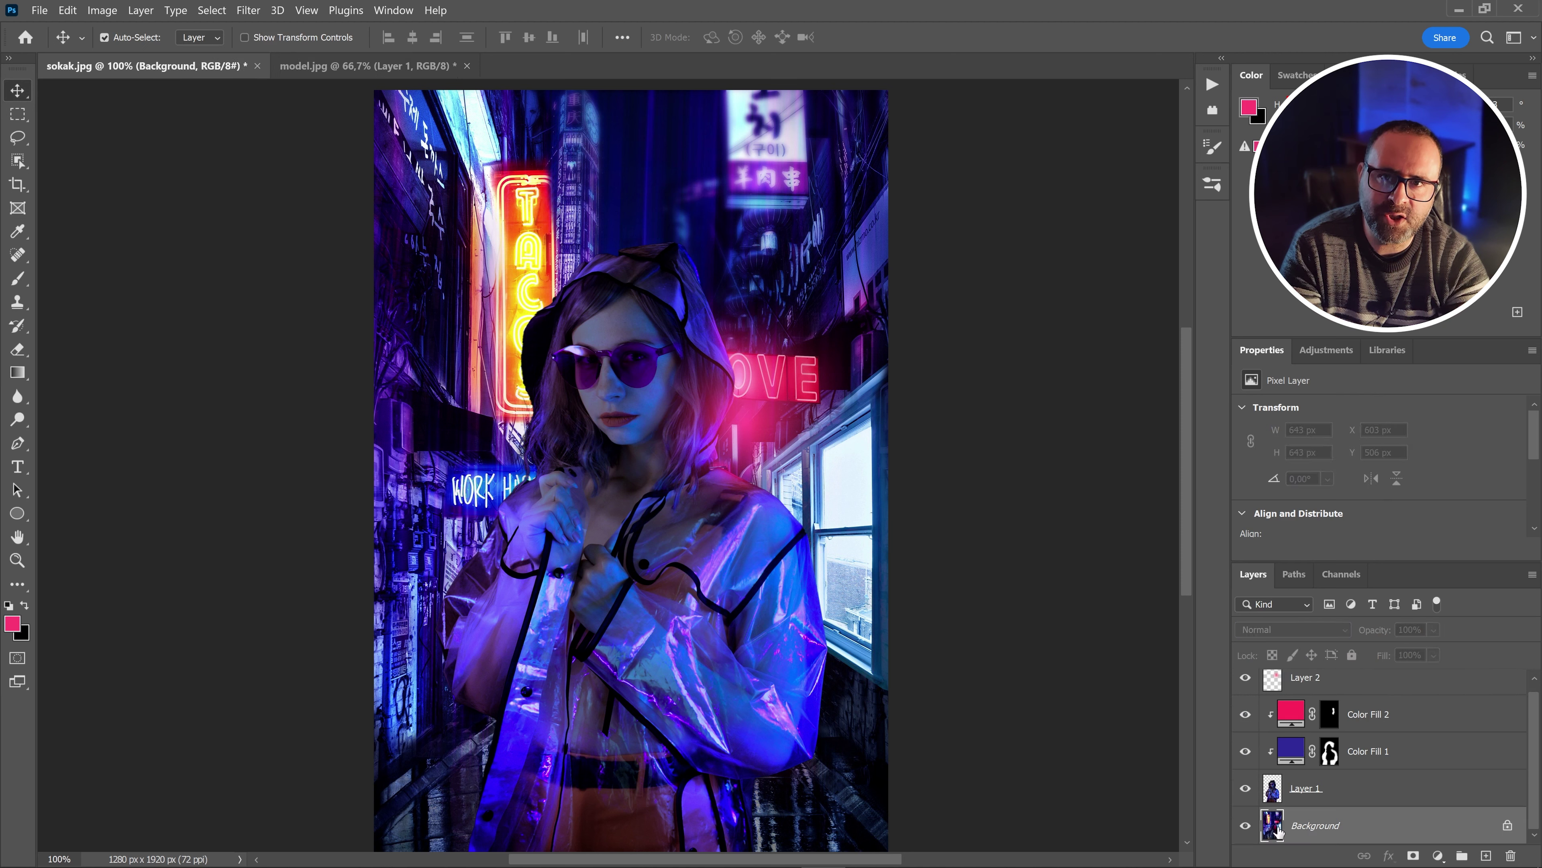
pyautogui.click(249, 11)
pyautogui.moveTo(434, 216)
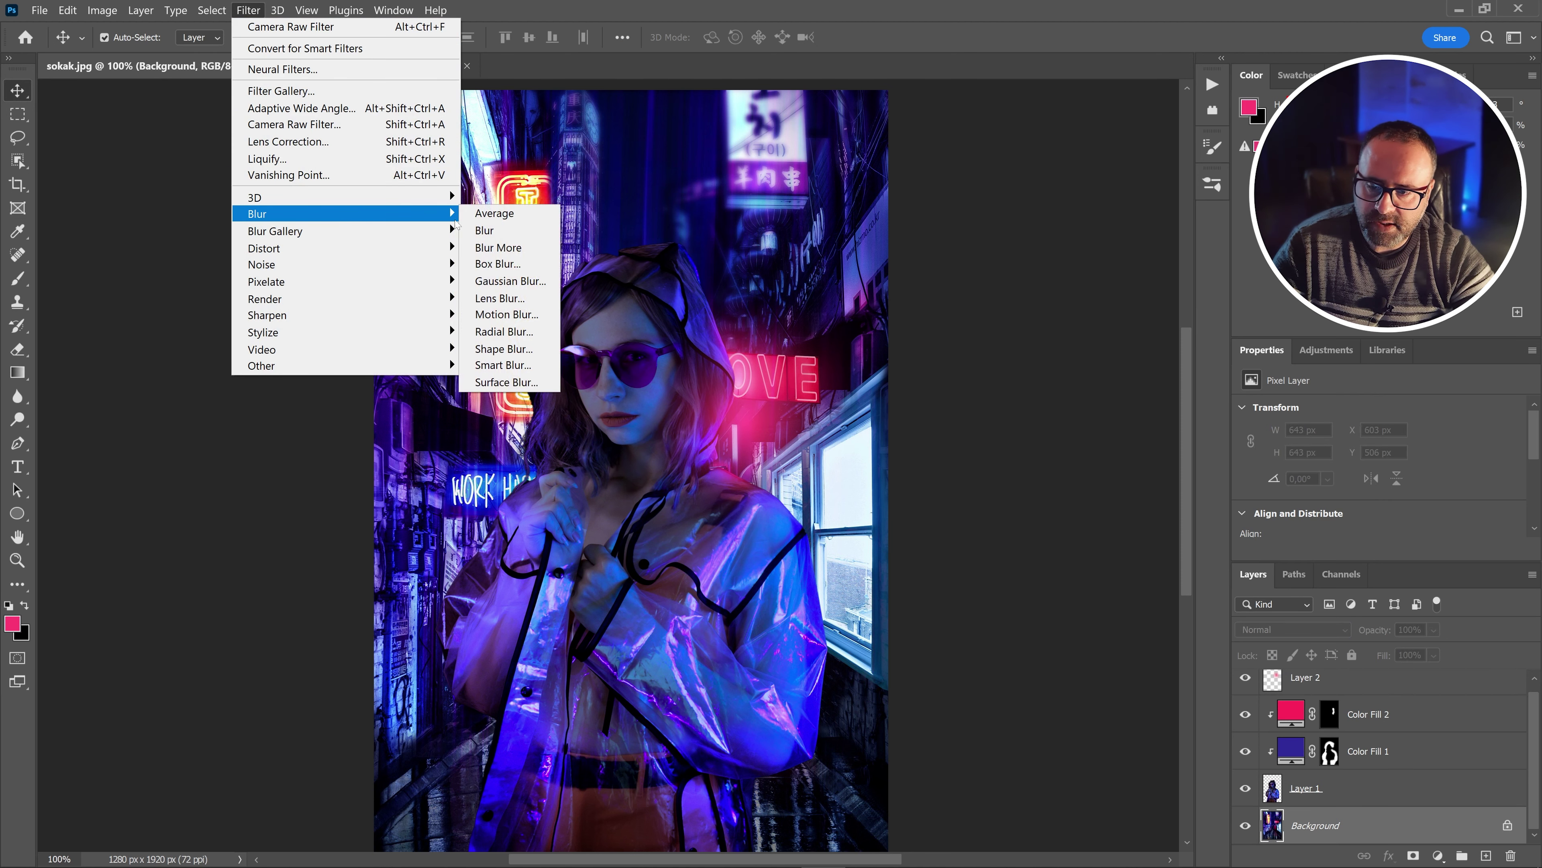
pyautogui.click(513, 299)
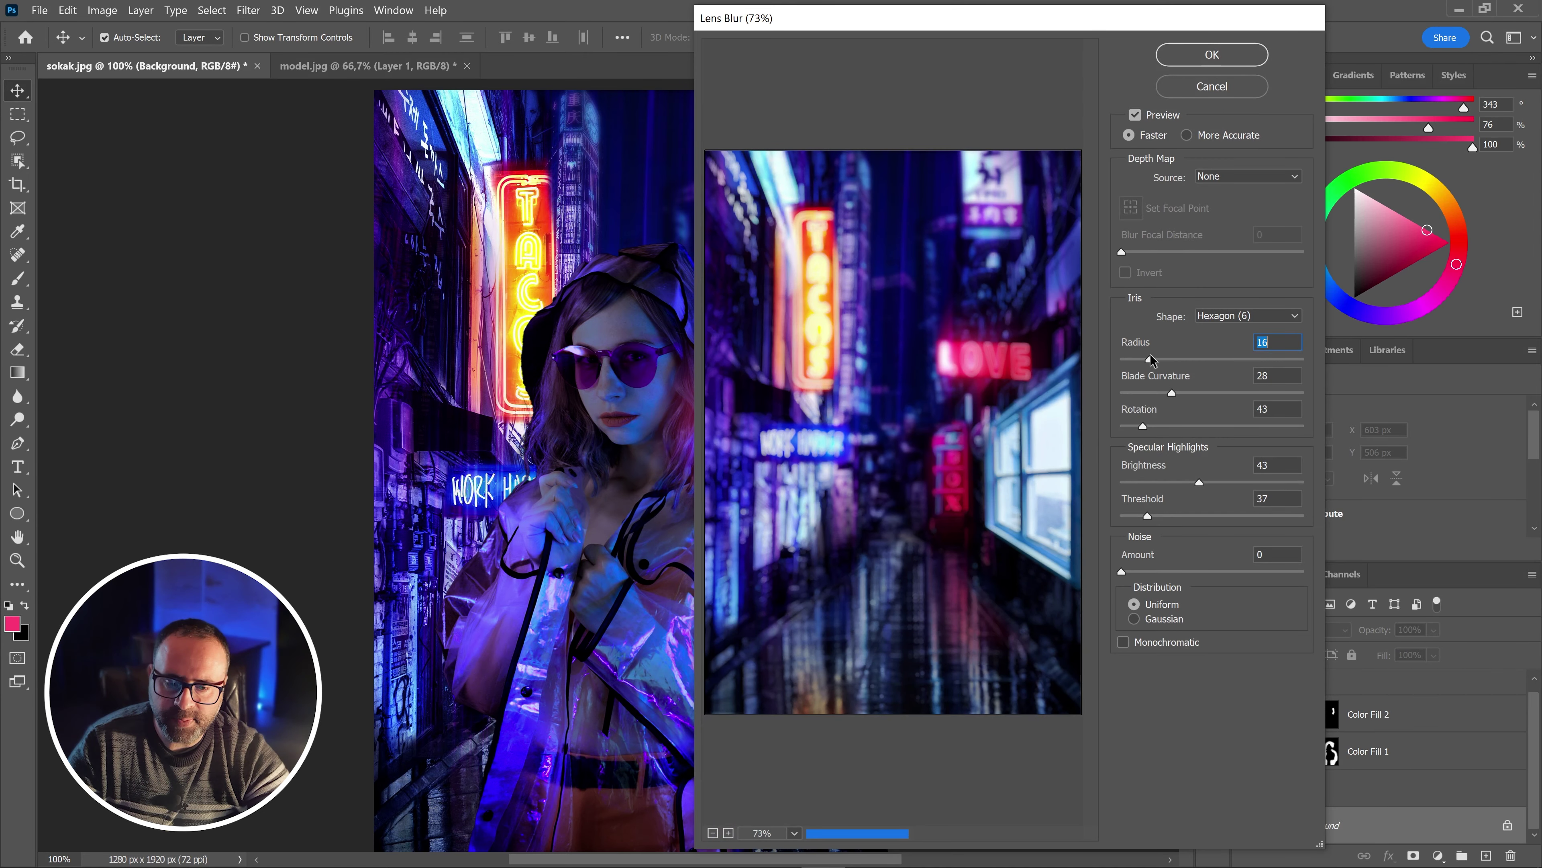
pyautogui.moveTo(1150, 359); pyautogui.dragTo(1143, 359)
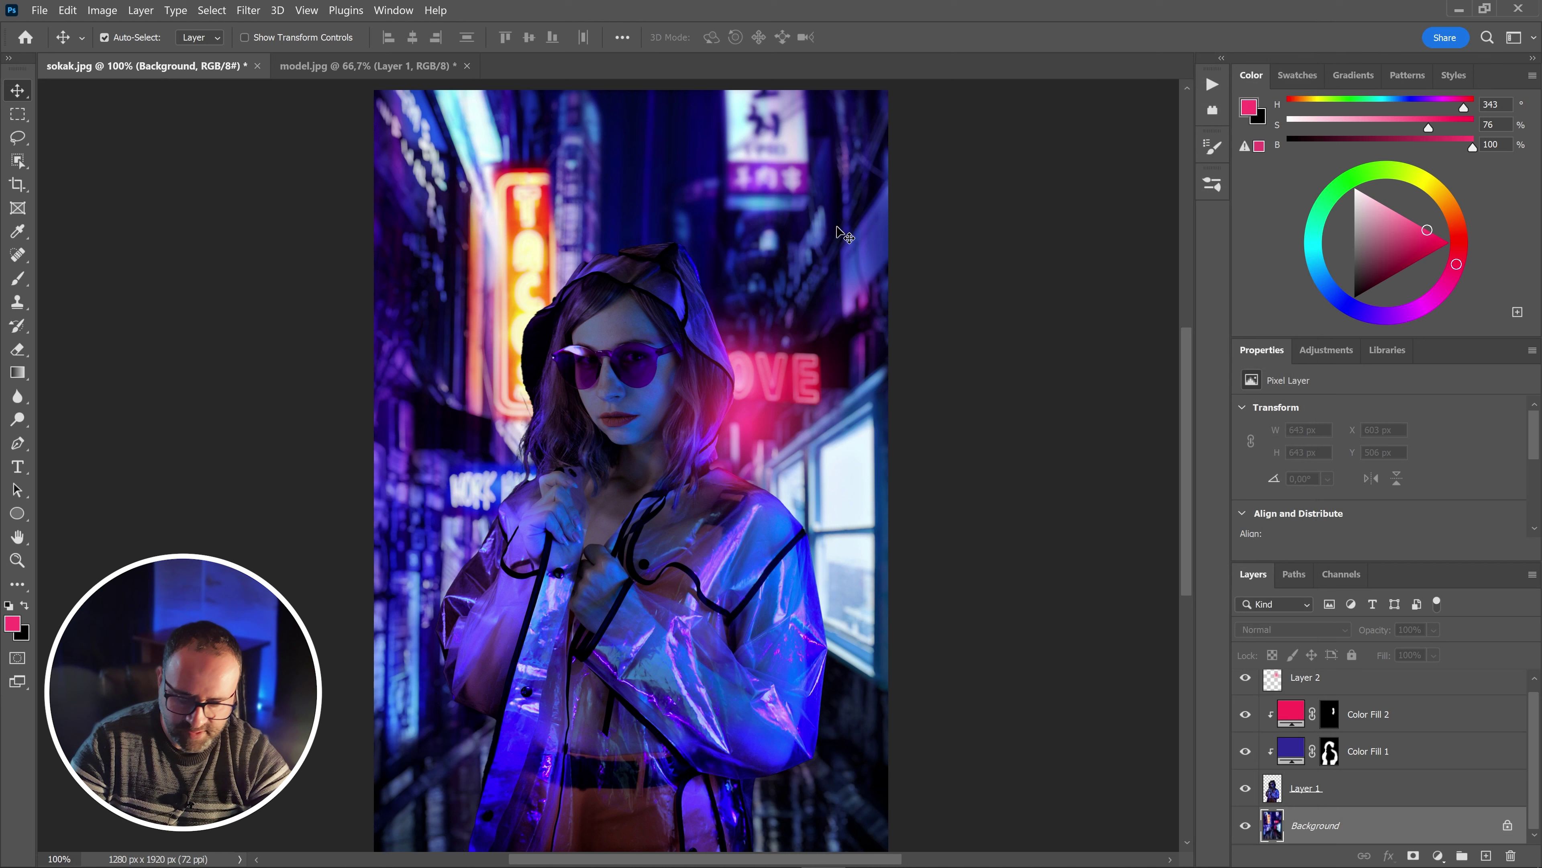
pyautogui.click(1212, 54)
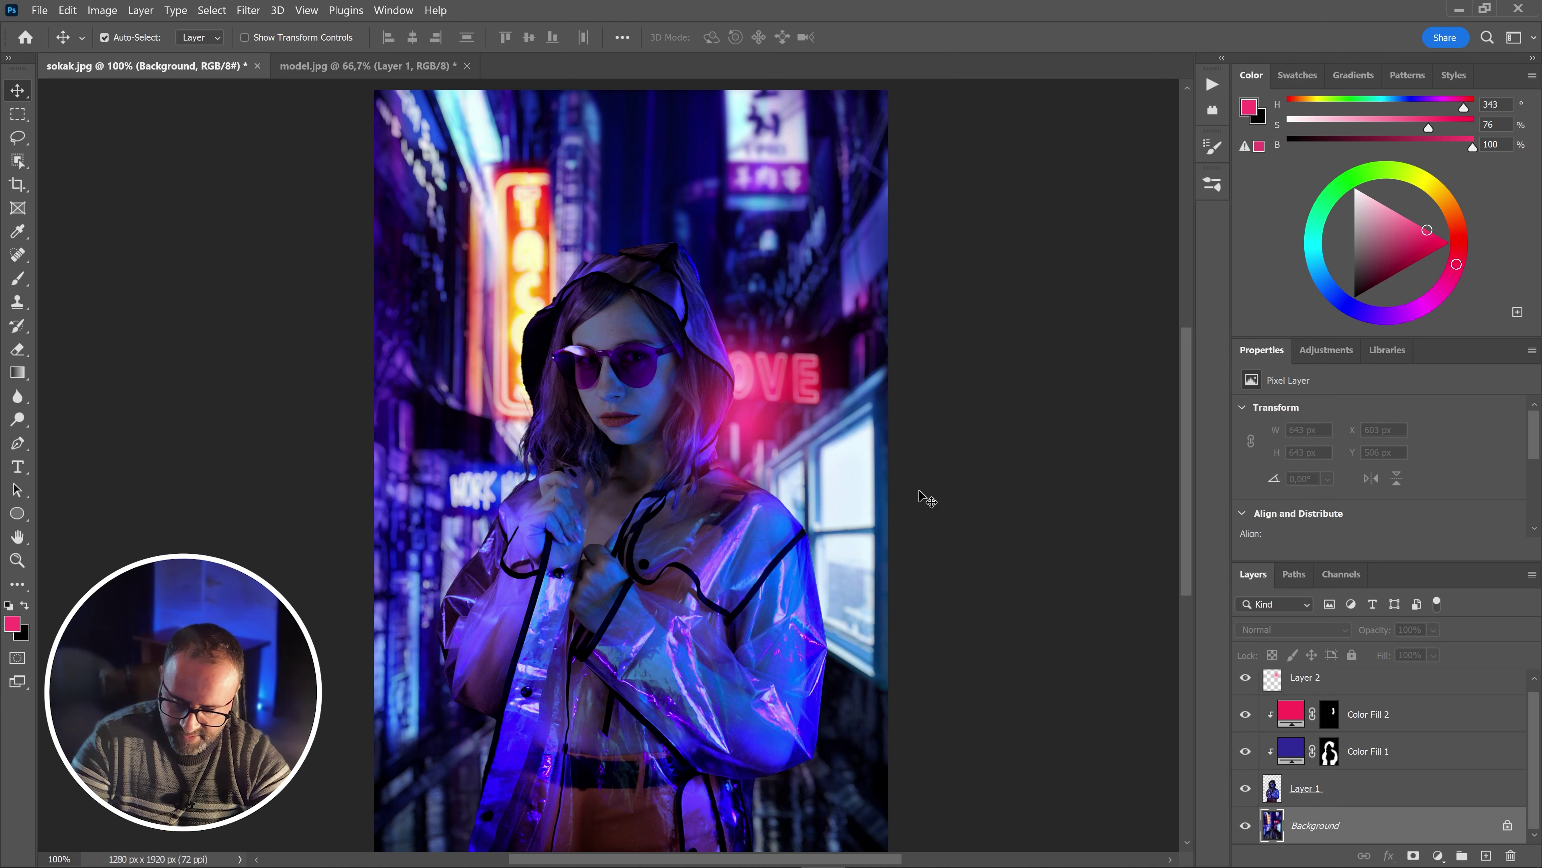
# Stamp all visible layers into a new top layer and apply the Camera Raw Filter to it with Auto adjustments
pyautogui.click(1266, 677)
pyautogui.hotkey('ctrl', 'shift', 'alt', 'e')
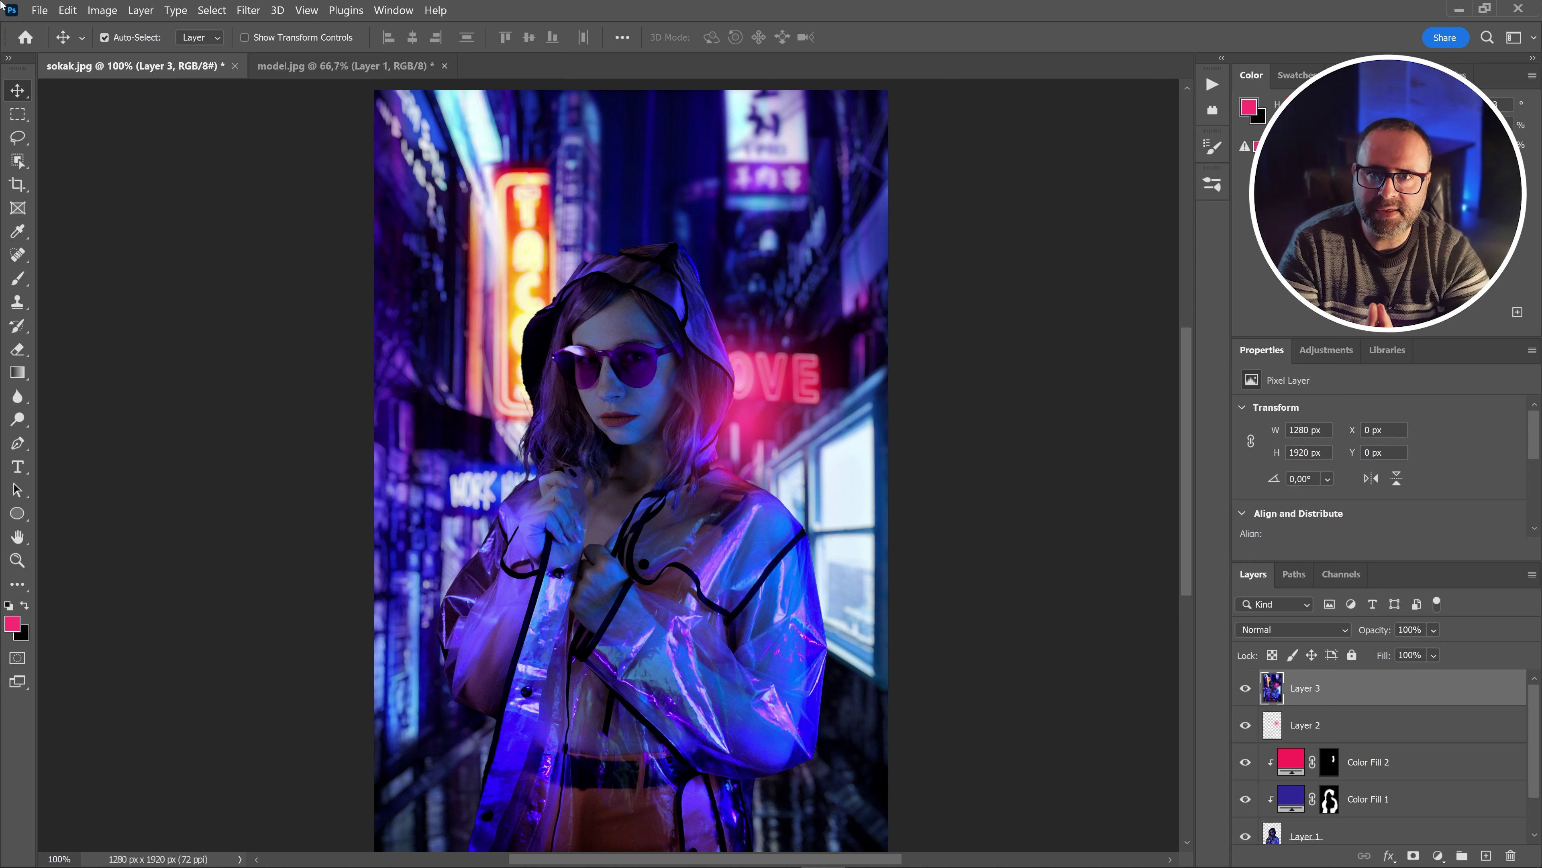
pyautogui.click(261, 16)
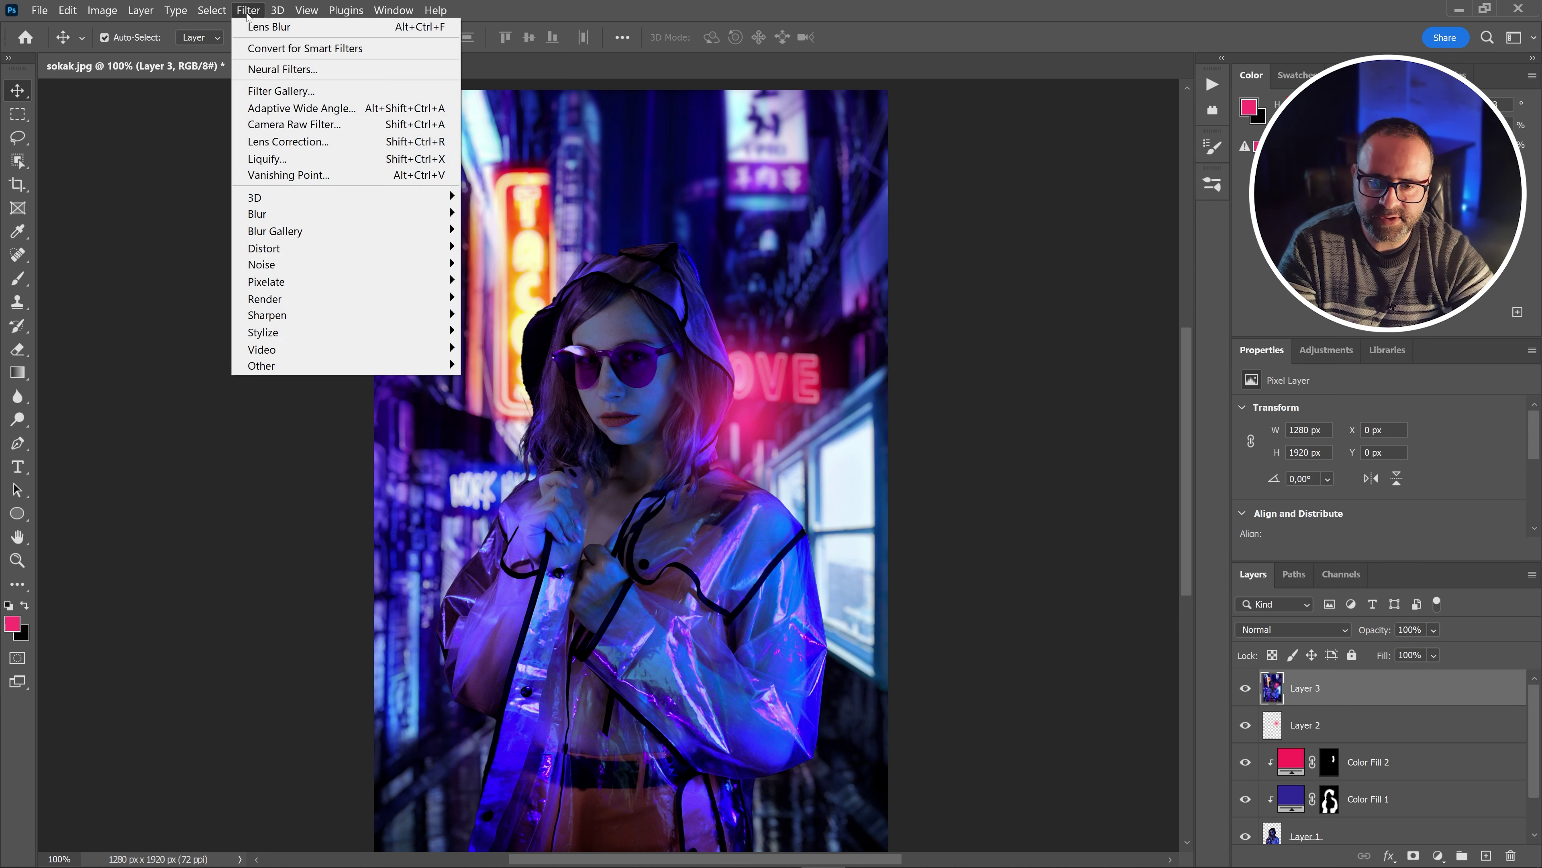
pyautogui.click(305, 128)
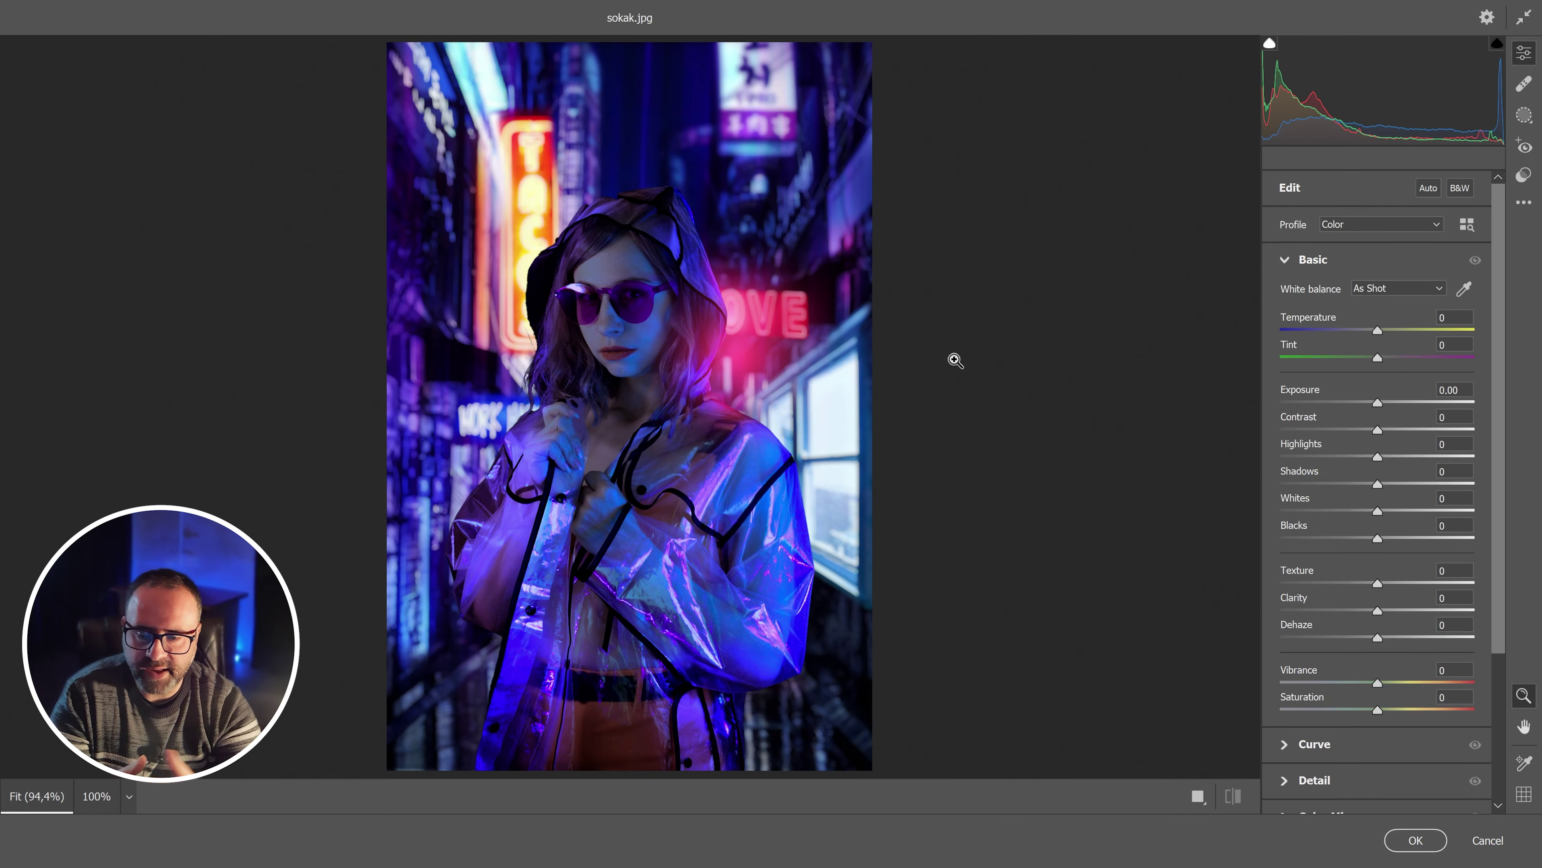
pyautogui.click(1428, 190)
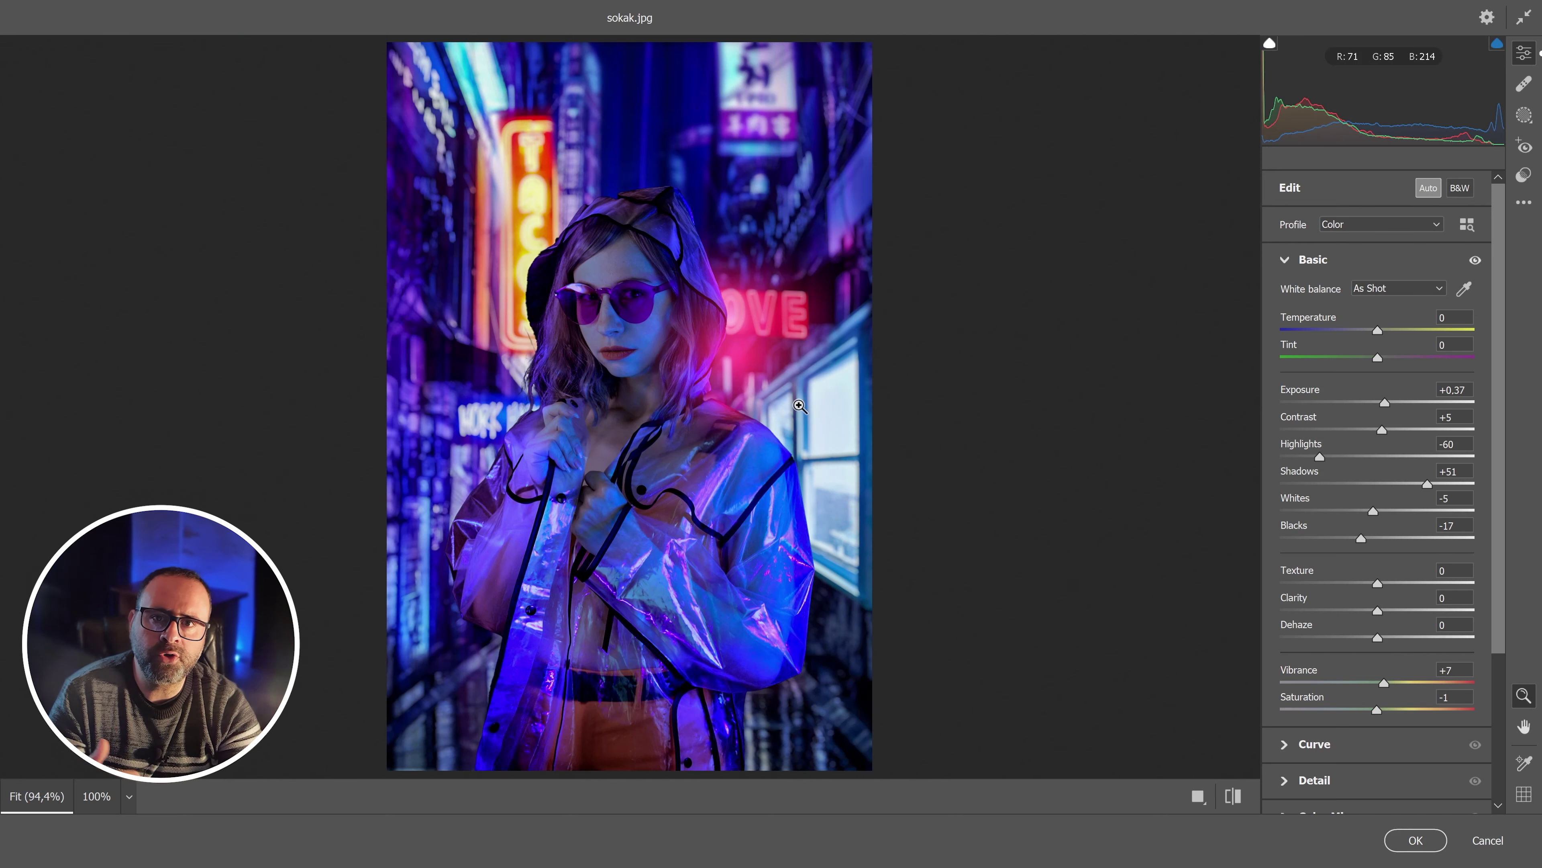
pyautogui.click(1416, 839)
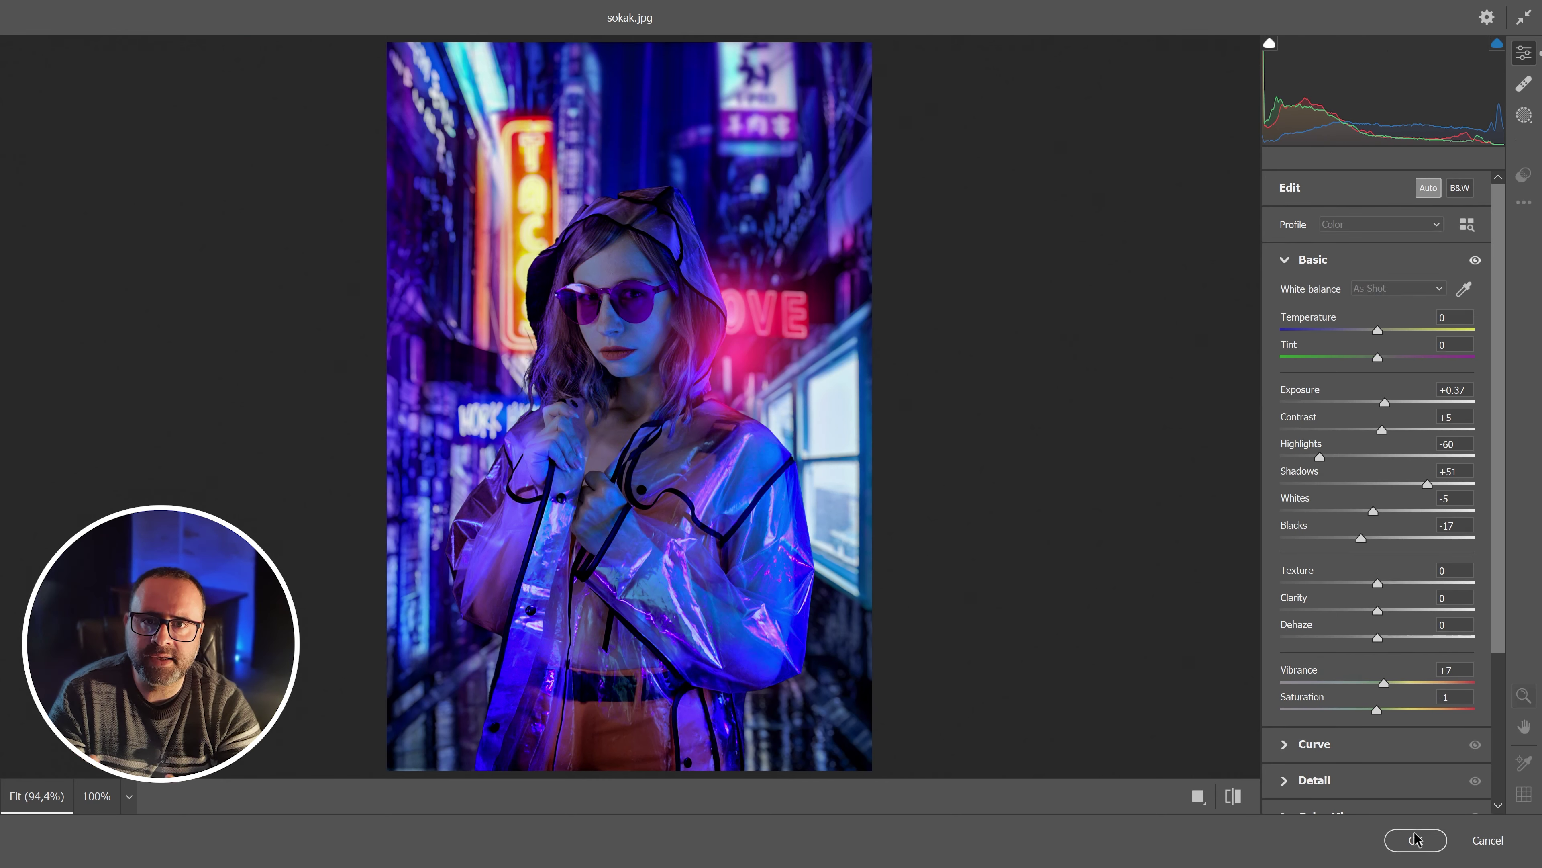
pyautogui.moveTo(1534, 720)
pyautogui.mouseDown()
pyautogui.moveTo(1535, 762)
pyautogui.moveTo(1540, 696)
pyautogui.mouseUp()
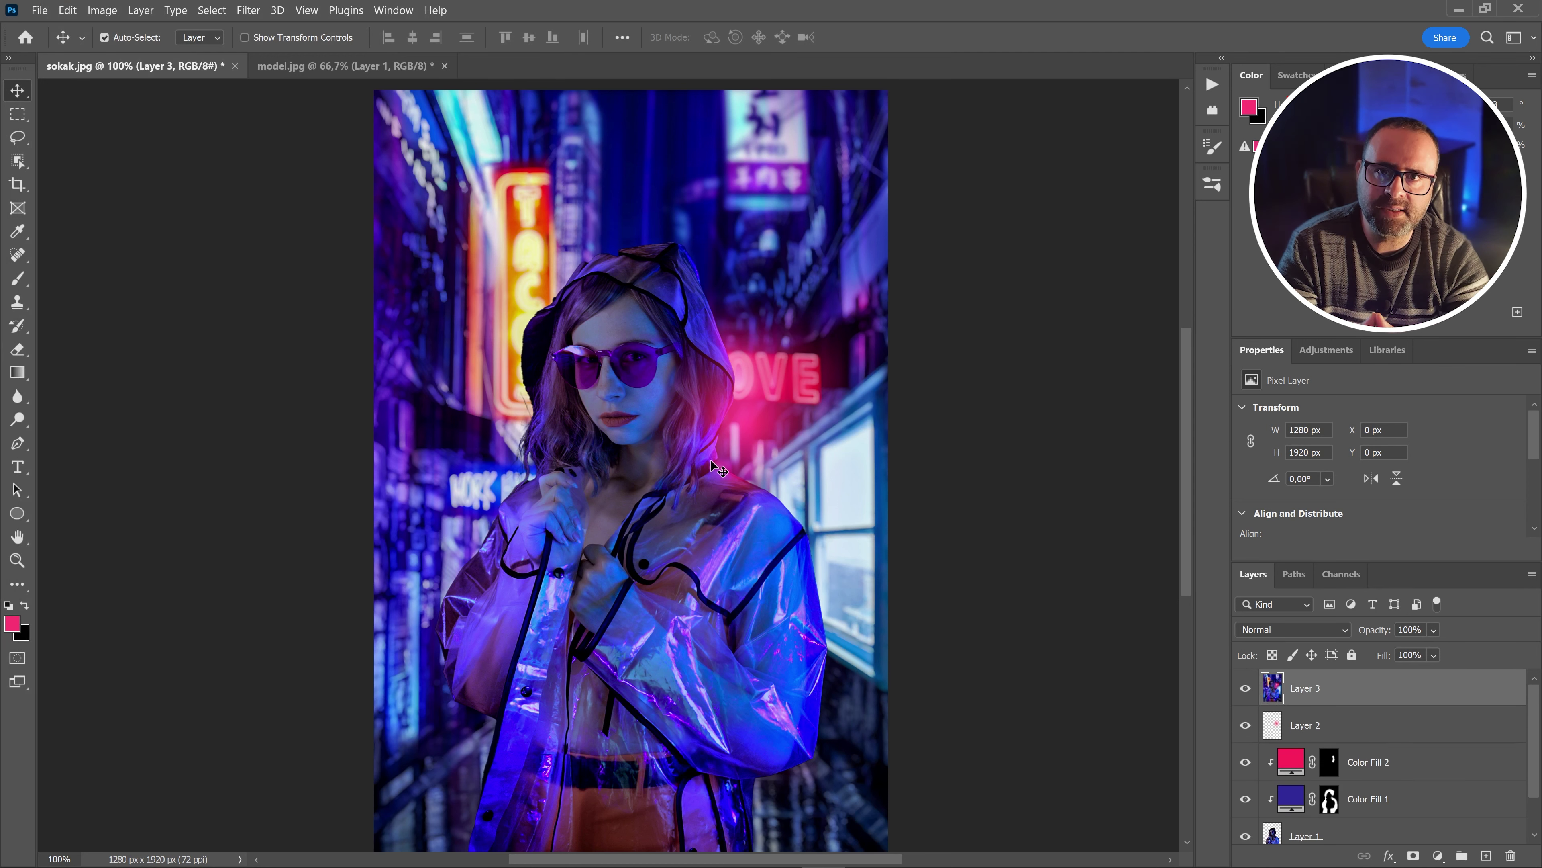